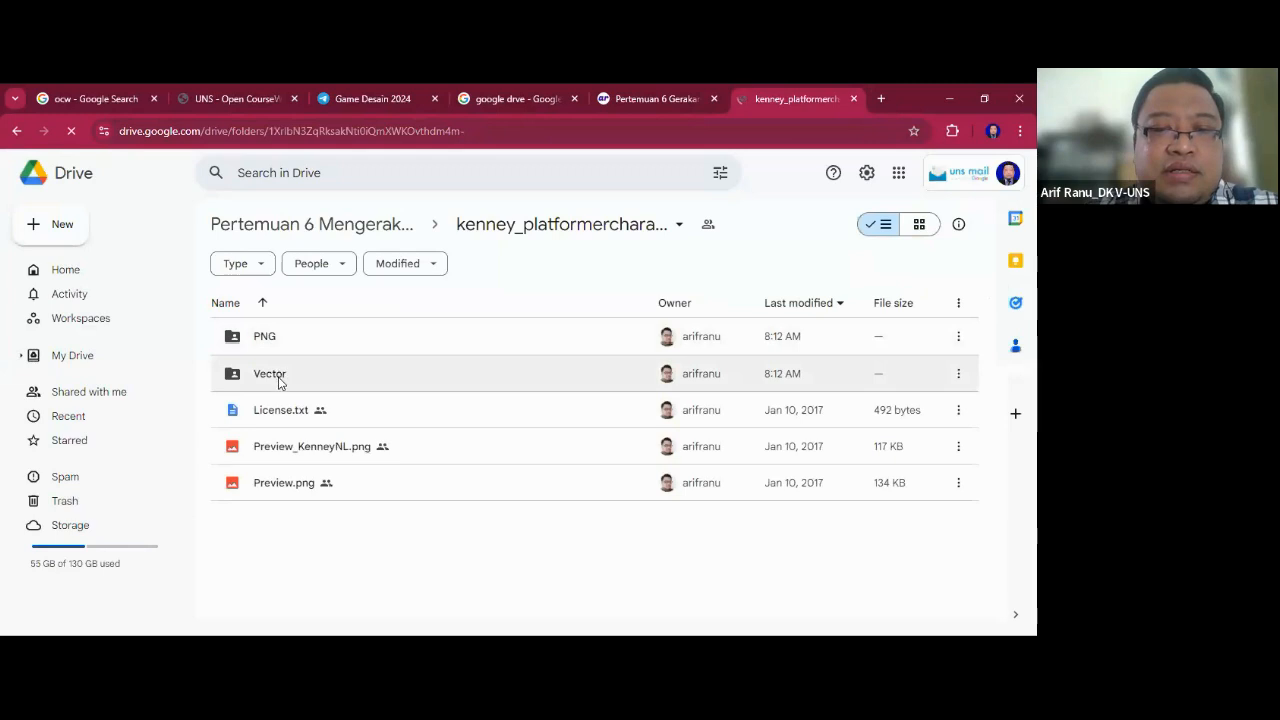
Look at the SVG files in the Vector folder of kenney_platformercharacters and return to the parent Pertemuan 6 folder.
{"action": "double_click", "coordinate": [280, 375]}
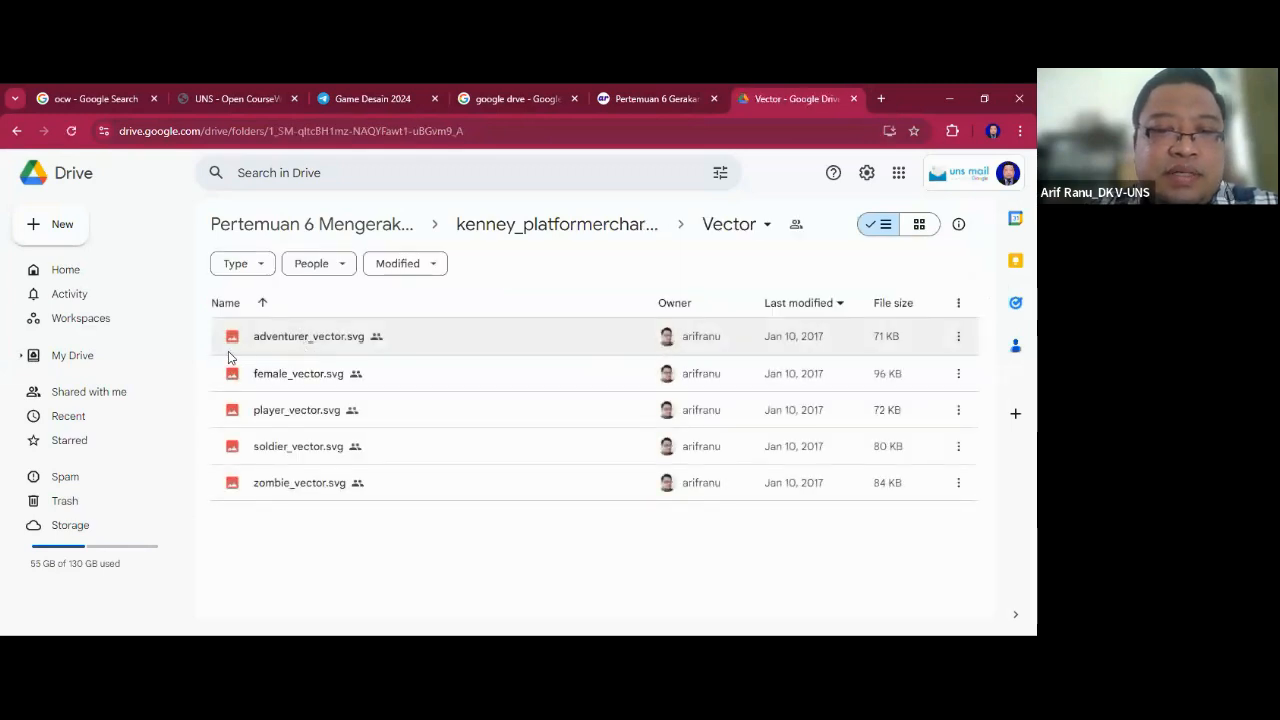
{"action": "left_click", "coordinate": [17, 131]}
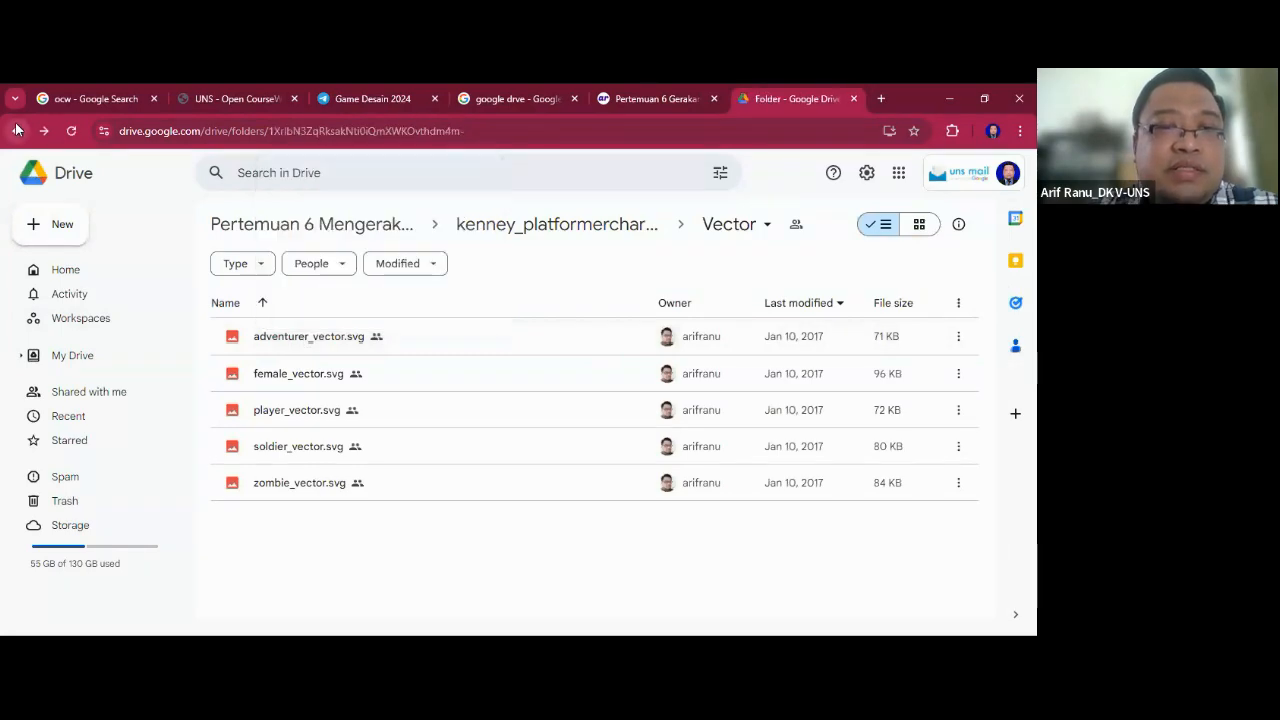
{"action": "left_click", "coordinate": [17, 131]}
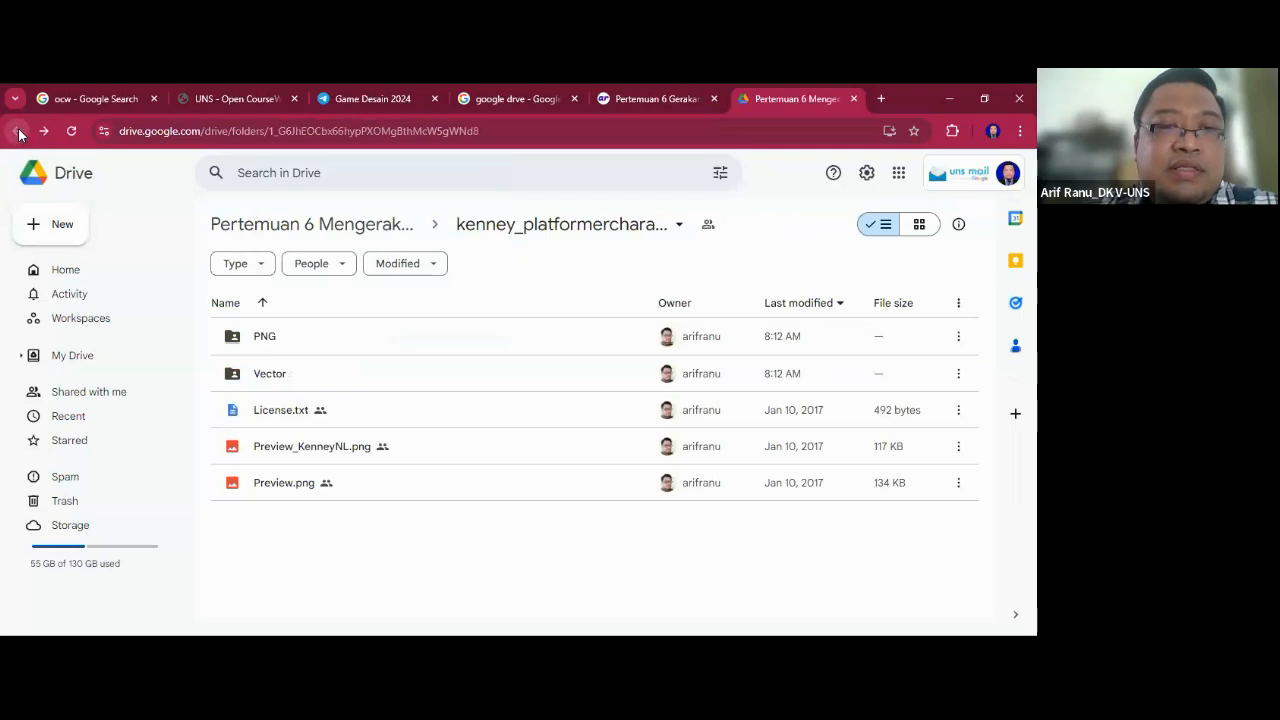
Browse the zombie pose images in the PNG > Zombie > Poses folder of kenney_platformercharacters.
{"action": "double_click", "coordinate": [253, 340]}
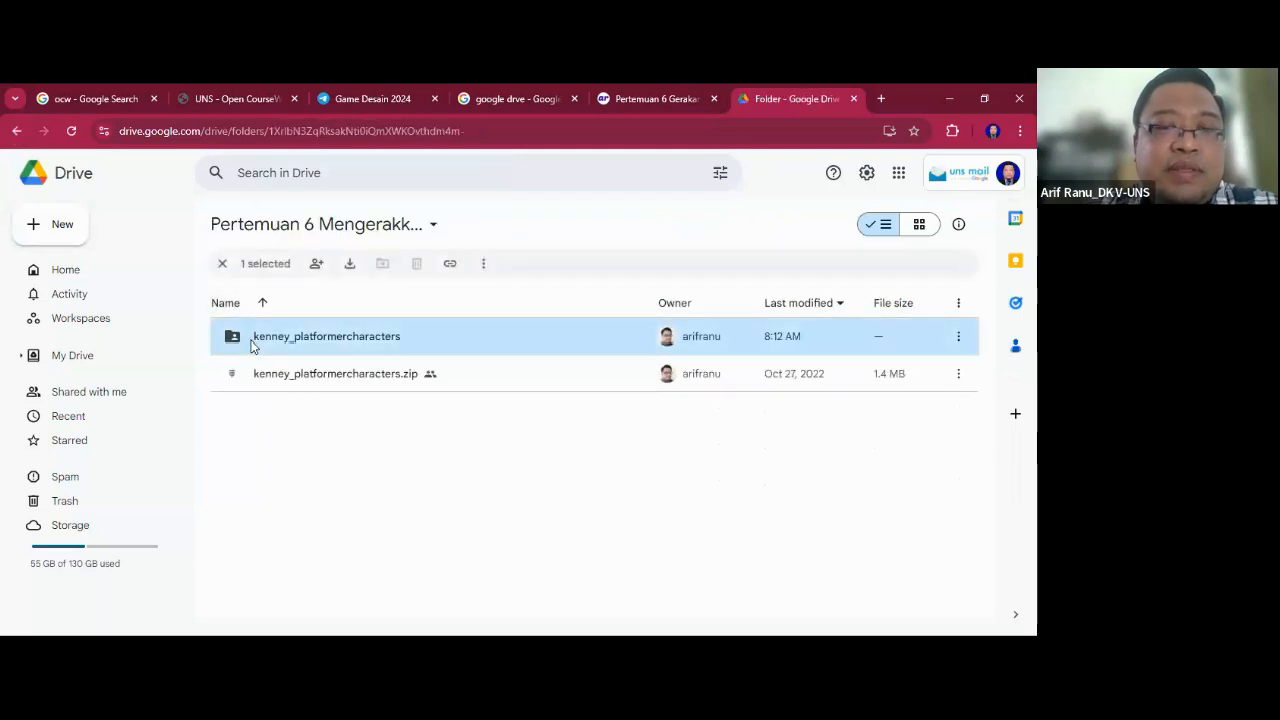
{"action": "double_click", "coordinate": [257, 336]}
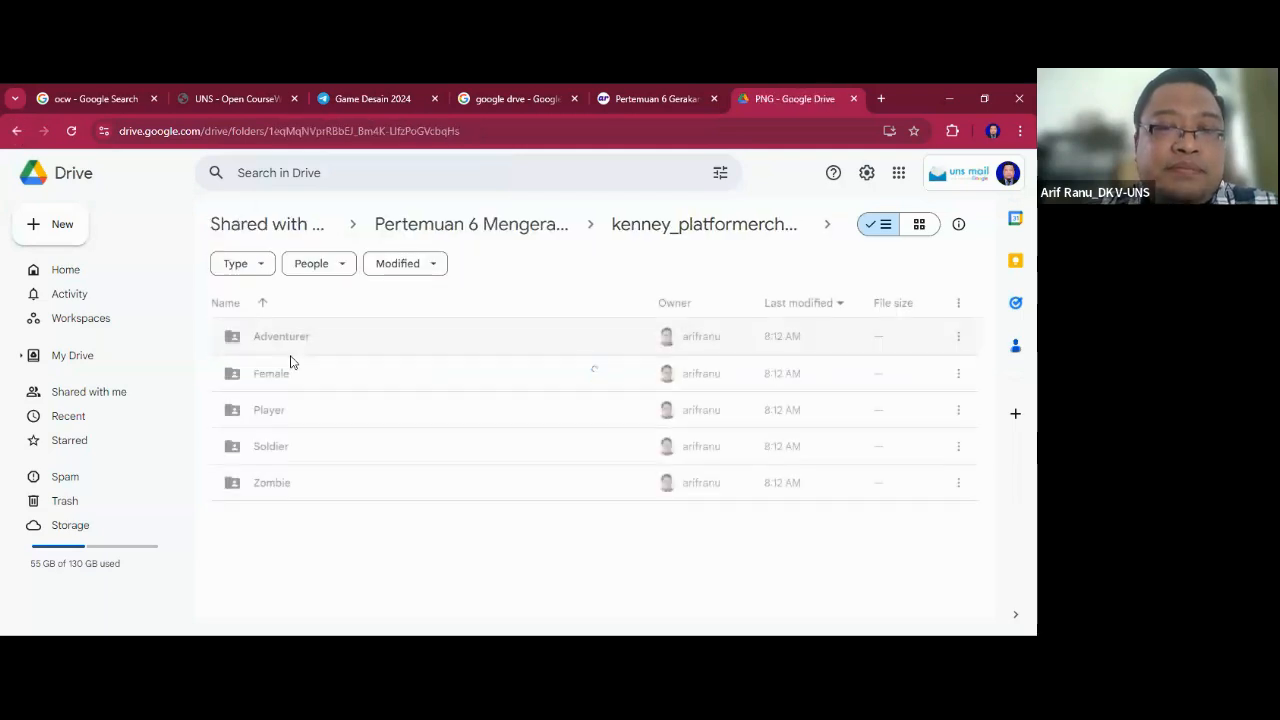
{"action": "double_click", "coordinate": [281, 484]}
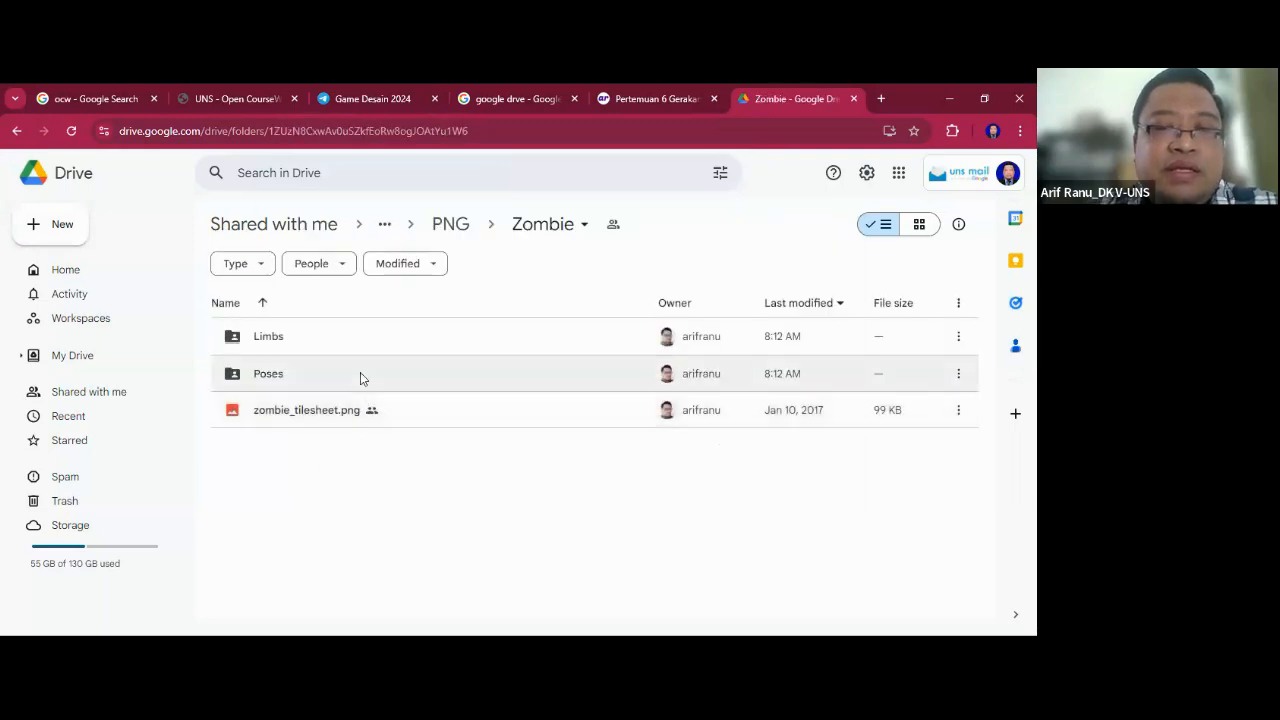
{"action": "double_click", "coordinate": [268, 374]}
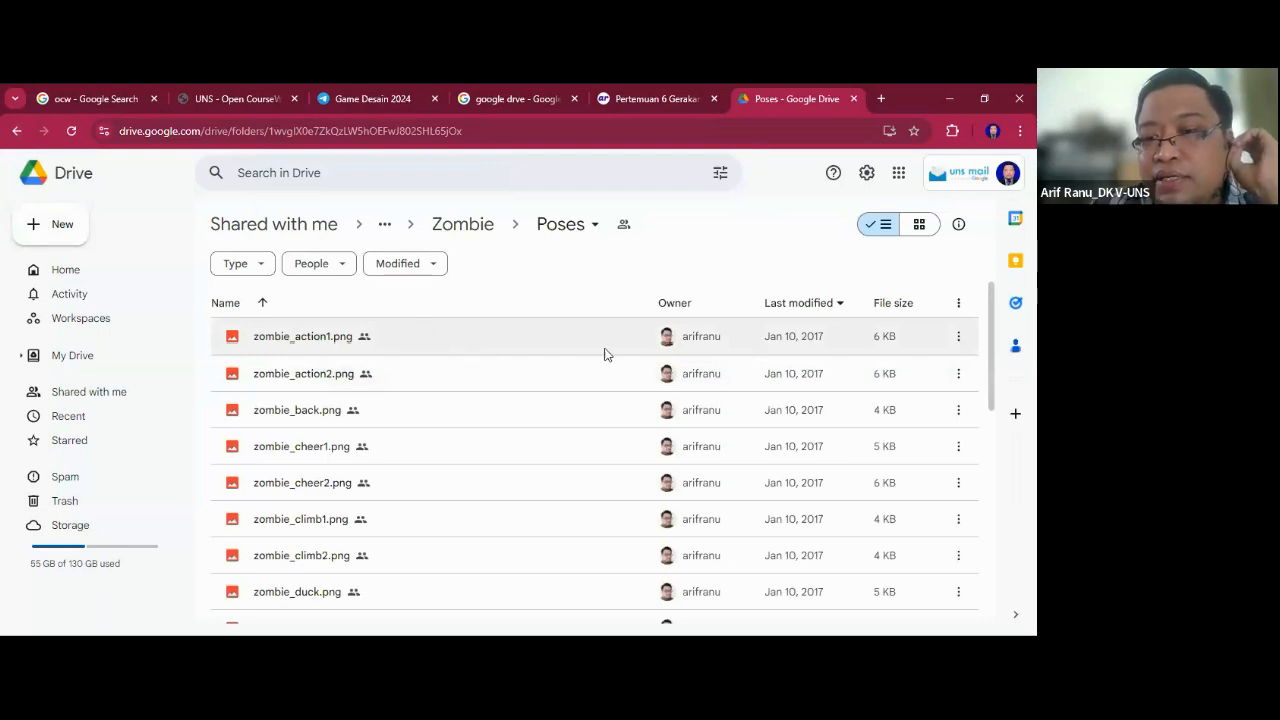
{"action": "scroll", "coordinate": [432, 406], "scroll_direction": "down", "scroll_amount": 5}
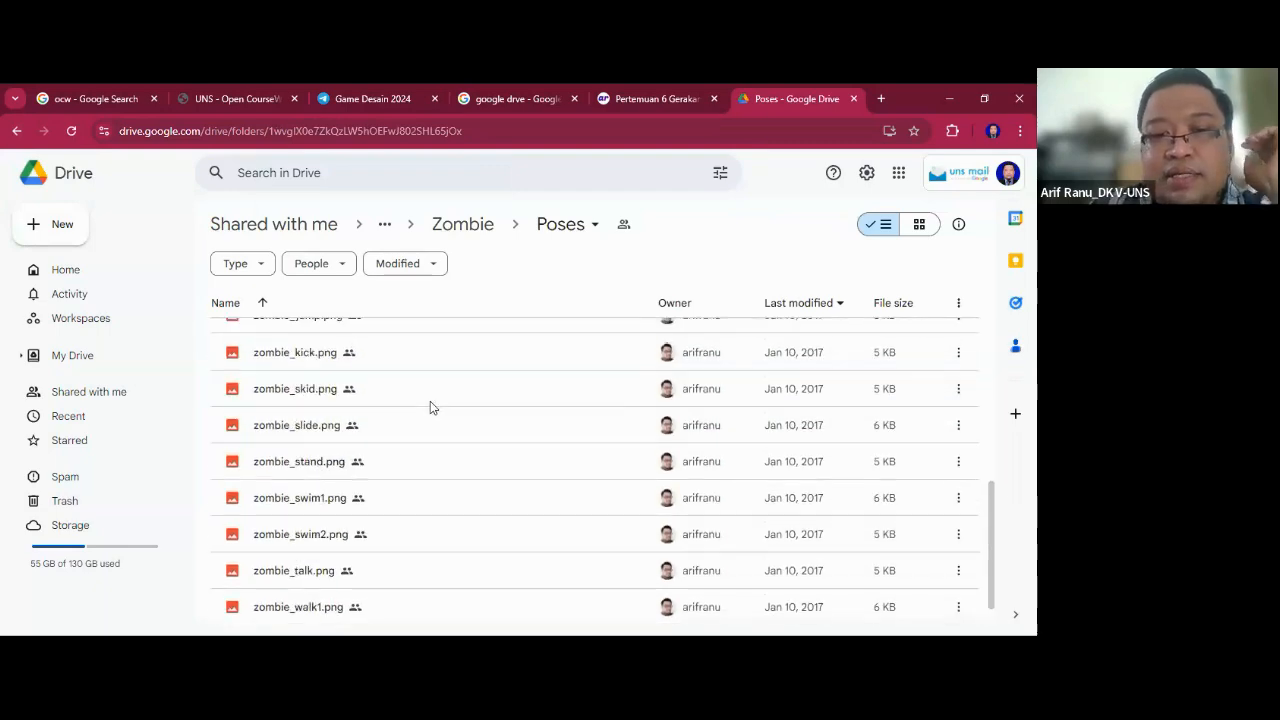
{"action": "scroll", "coordinate": [395, 458], "scroll_direction": "up", "scroll_amount": 5}
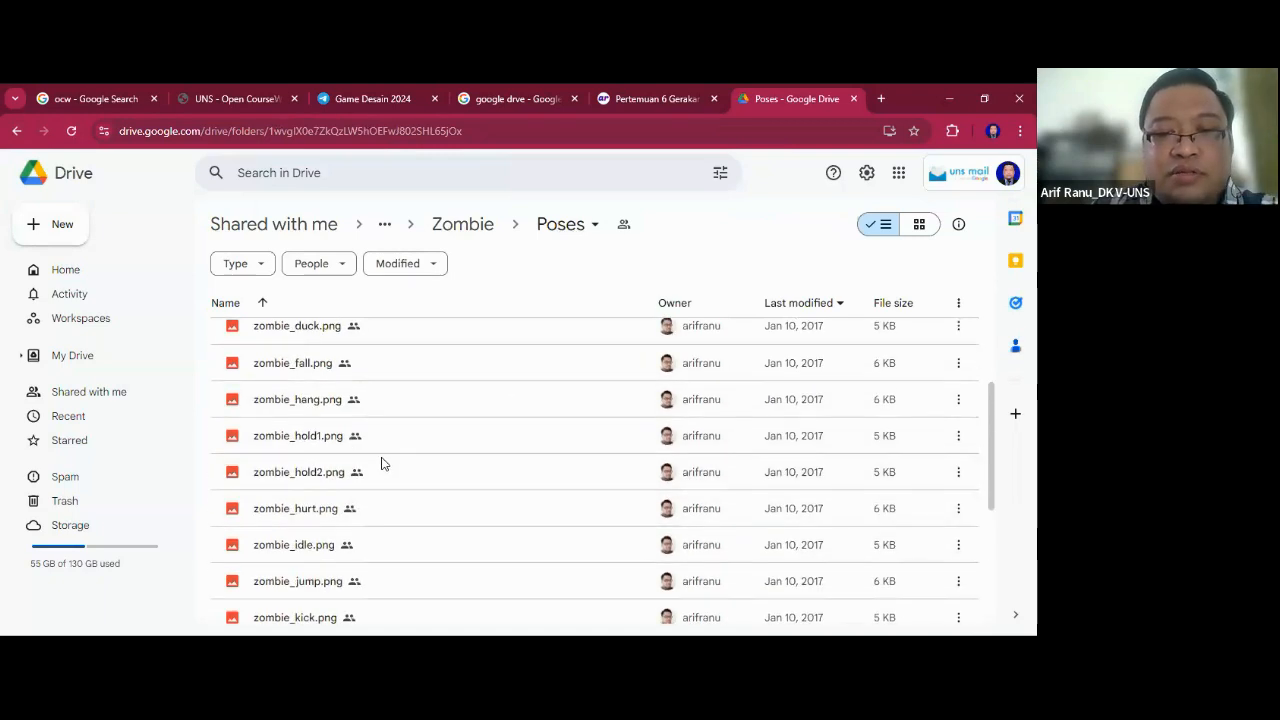
{"action": "left_click", "coordinate": [17, 131]}
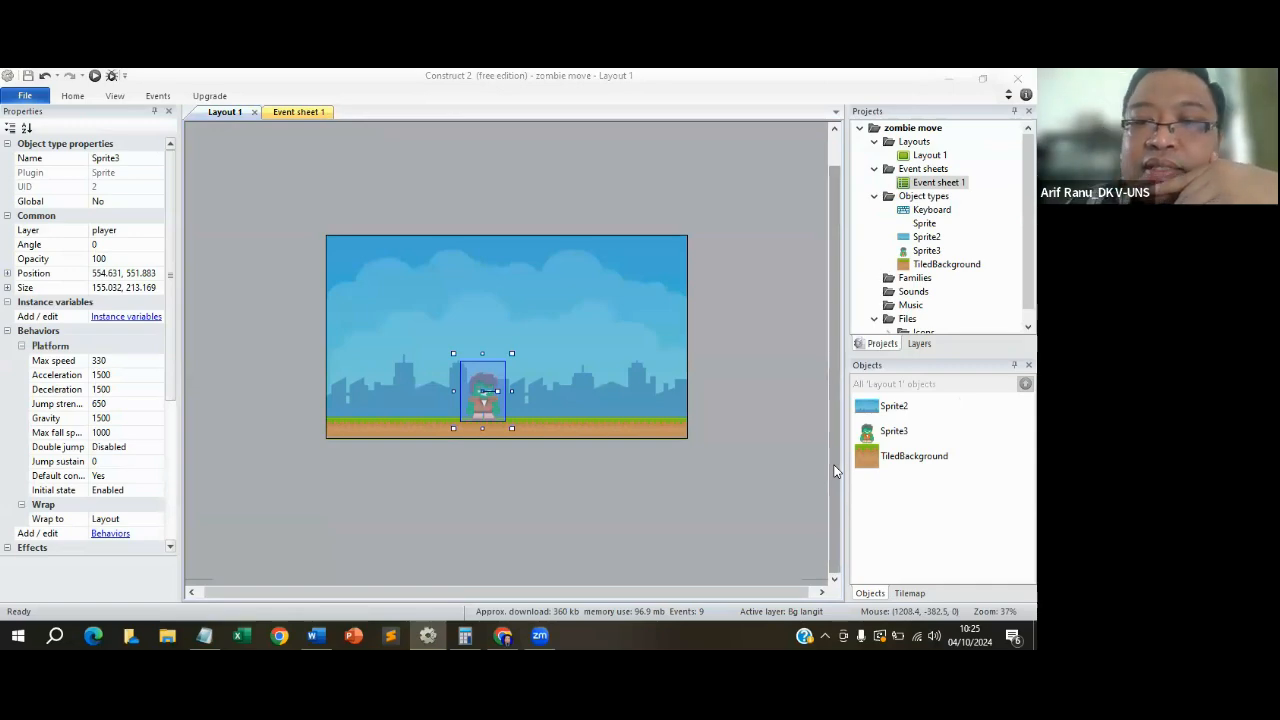
Review Event sheet 1 of the zombie move project in Construct 2 and return to Layout 1.
{"action": "left_click", "coordinate": [530, 389]}
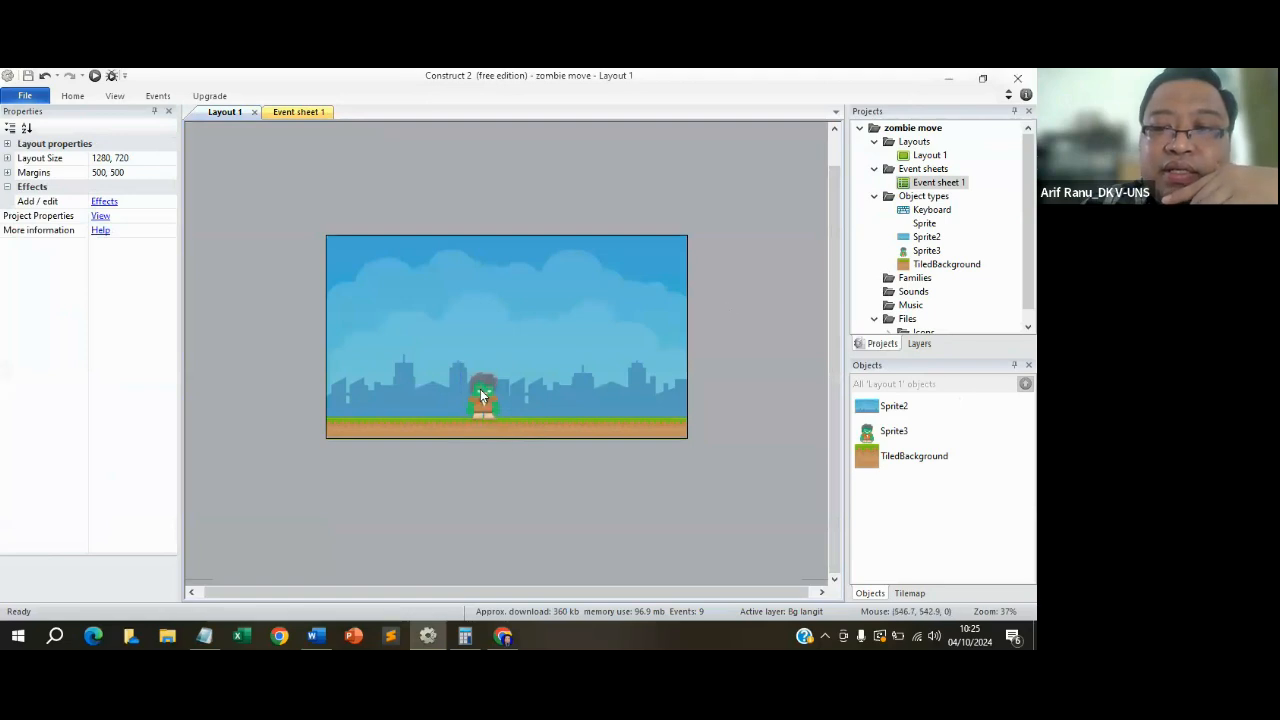
{"action": "left_click", "coordinate": [298, 115]}
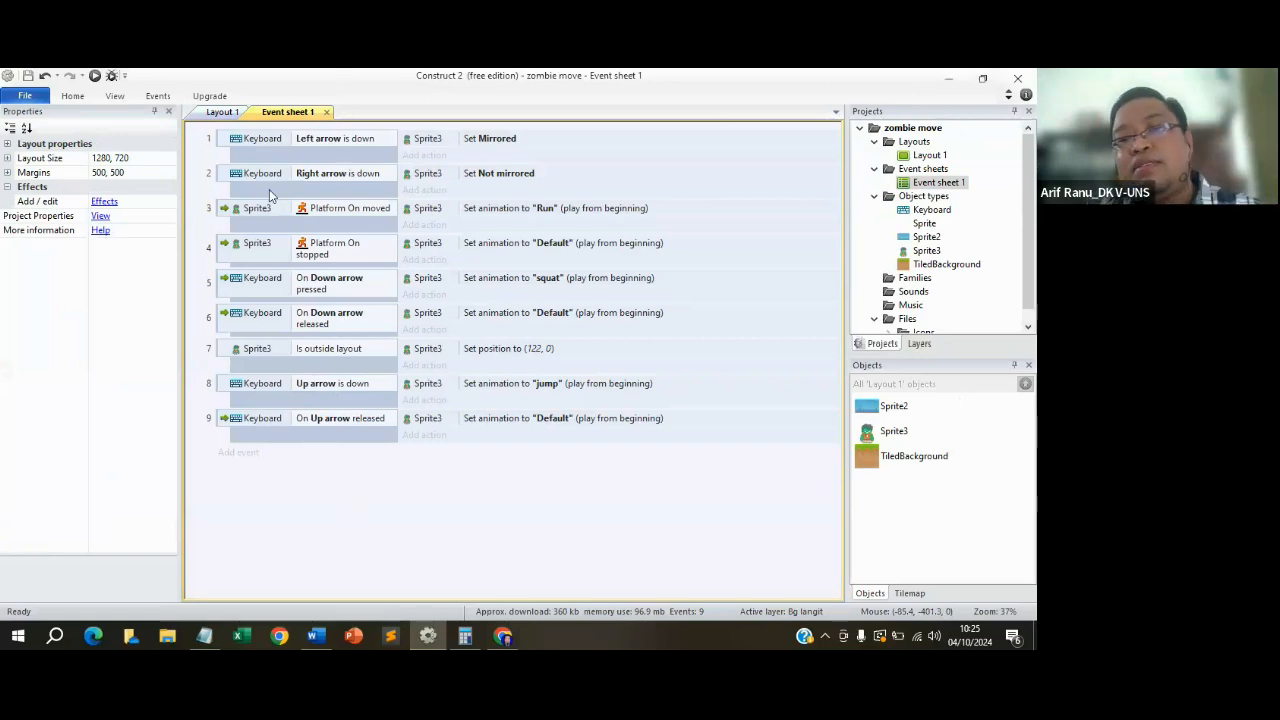
{"action": "left_click", "coordinate": [210, 114]}
Run a preview of Layout 1 and test the zombie's walking in both directions and its jump.
{"action": "left_click", "coordinate": [95, 76]}
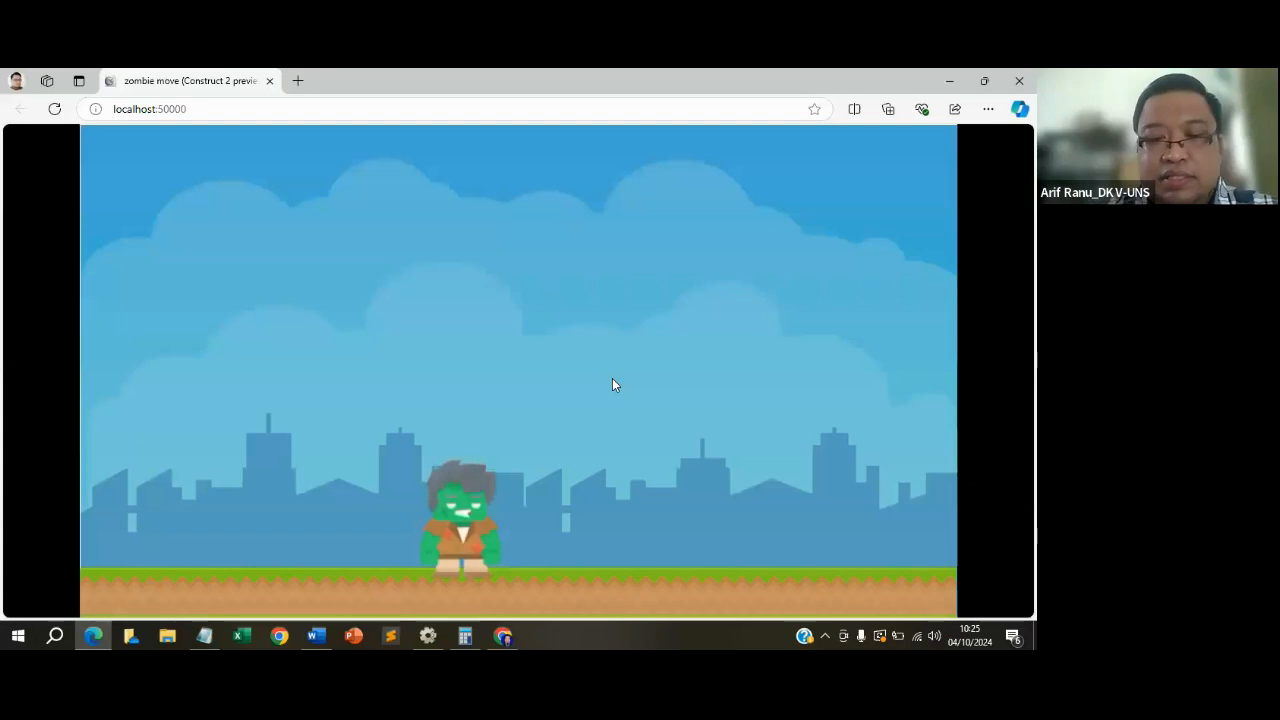
{"action": "key", "text": "Left"}
{"action": "key", "text": "Right"}
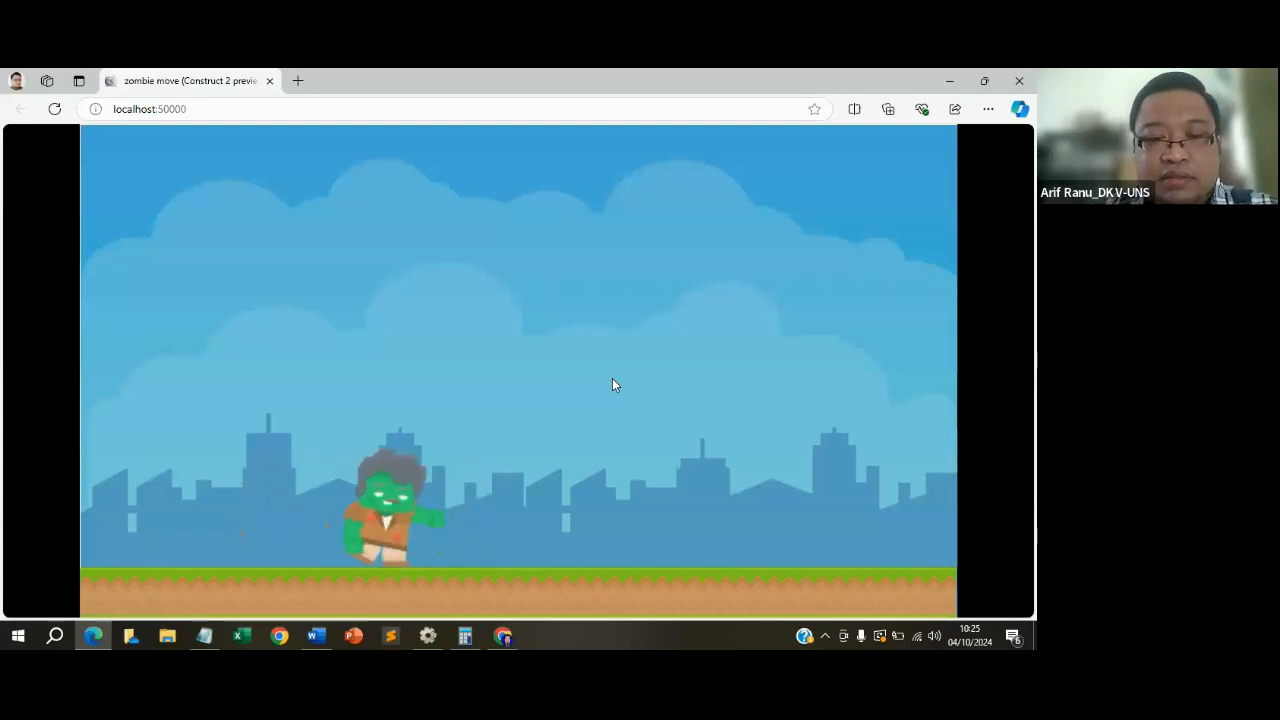
{"action": "key", "text": "Up"}
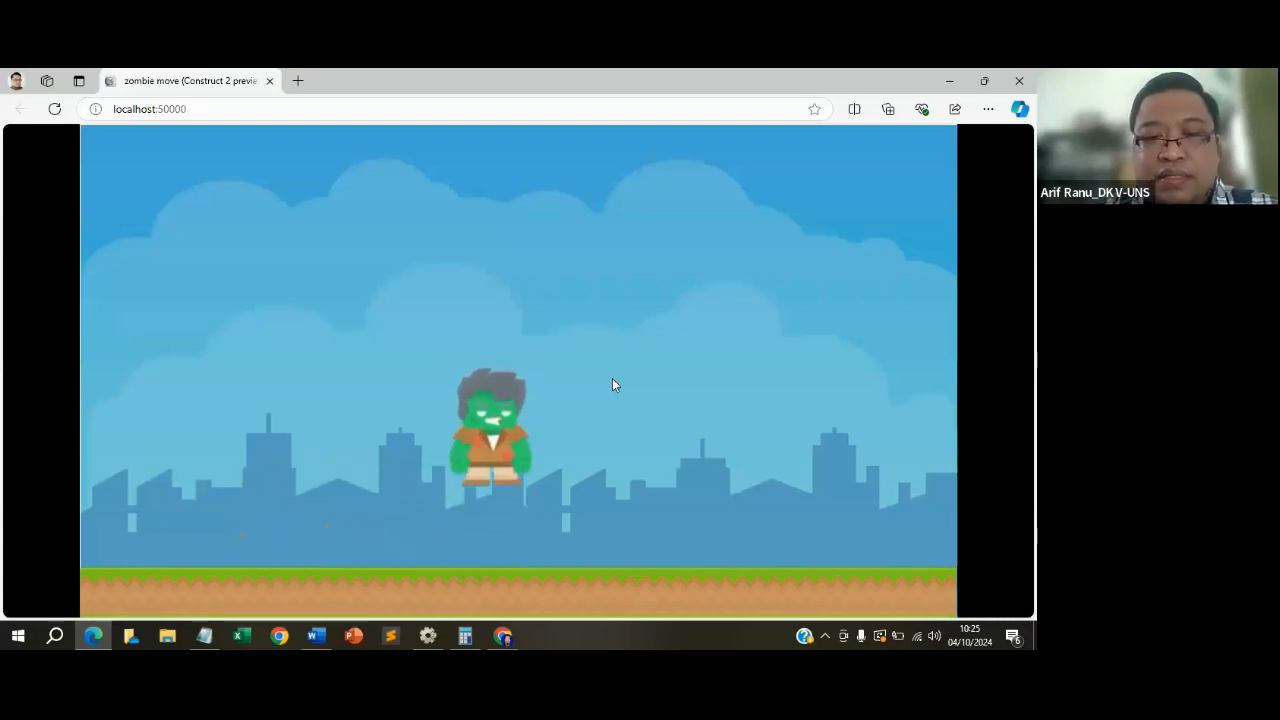
{"action": "key", "text": "Up"}
{"action": "key", "text": "Up"}
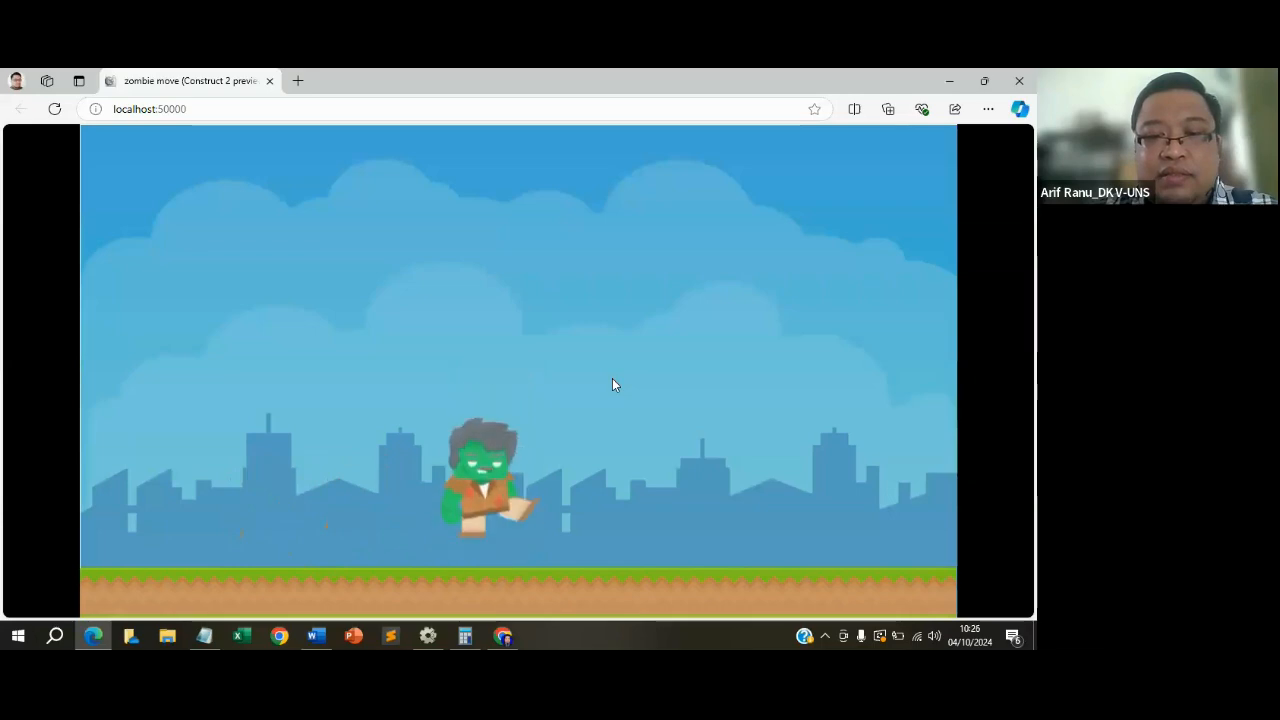
{"action": "key", "text": "Up"}
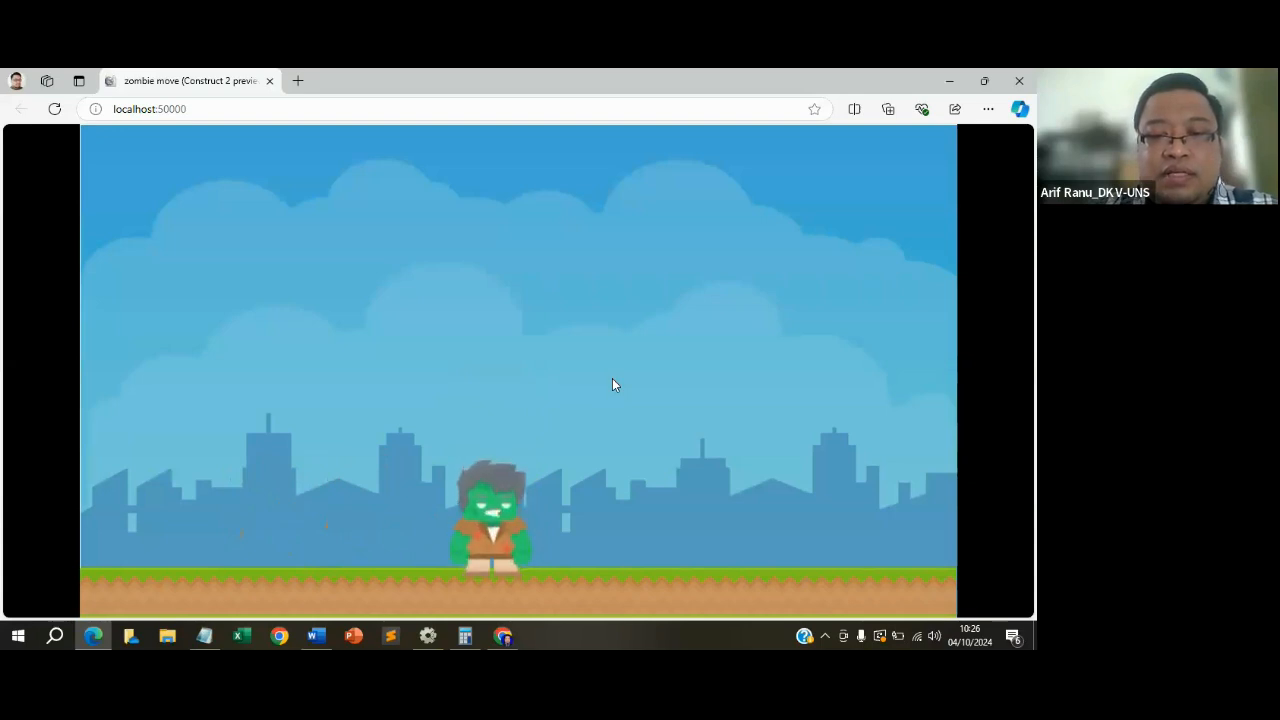
Retest the zombie's left and right runs and jumps in the running preview, and close the preview window.
{"action": "key", "text": "Left"}
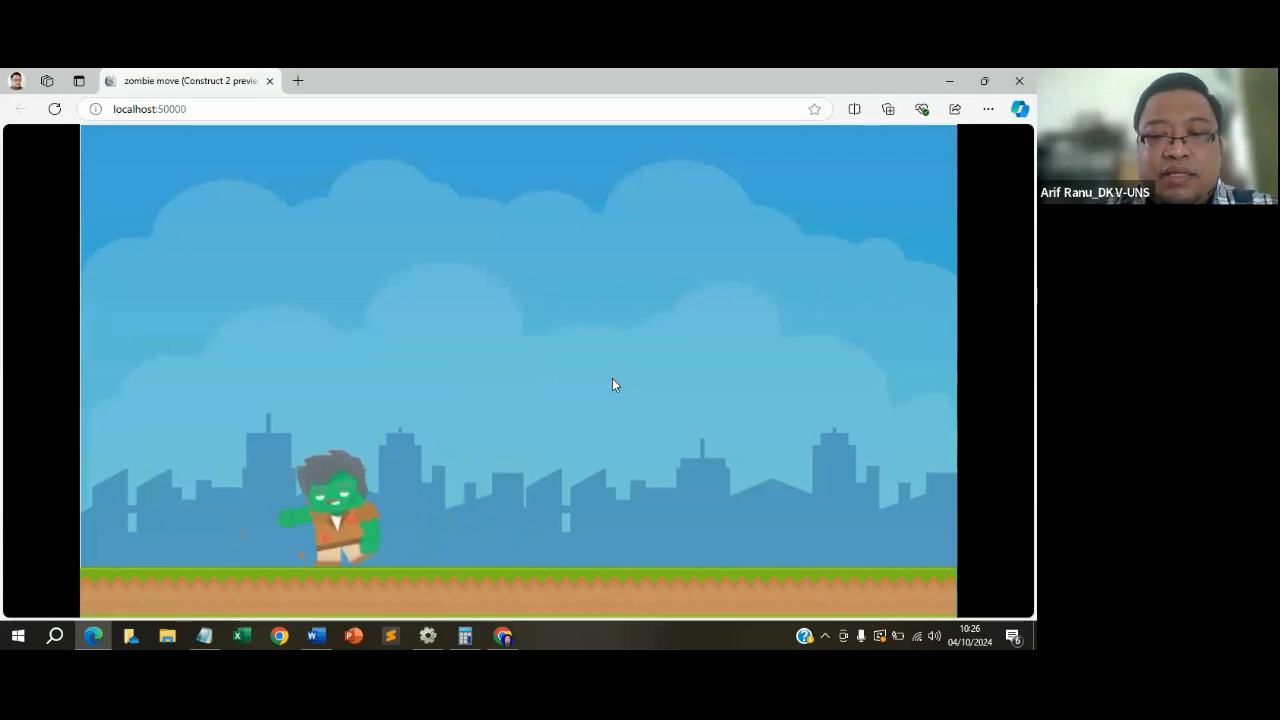
{"action": "key", "text": "Right"}
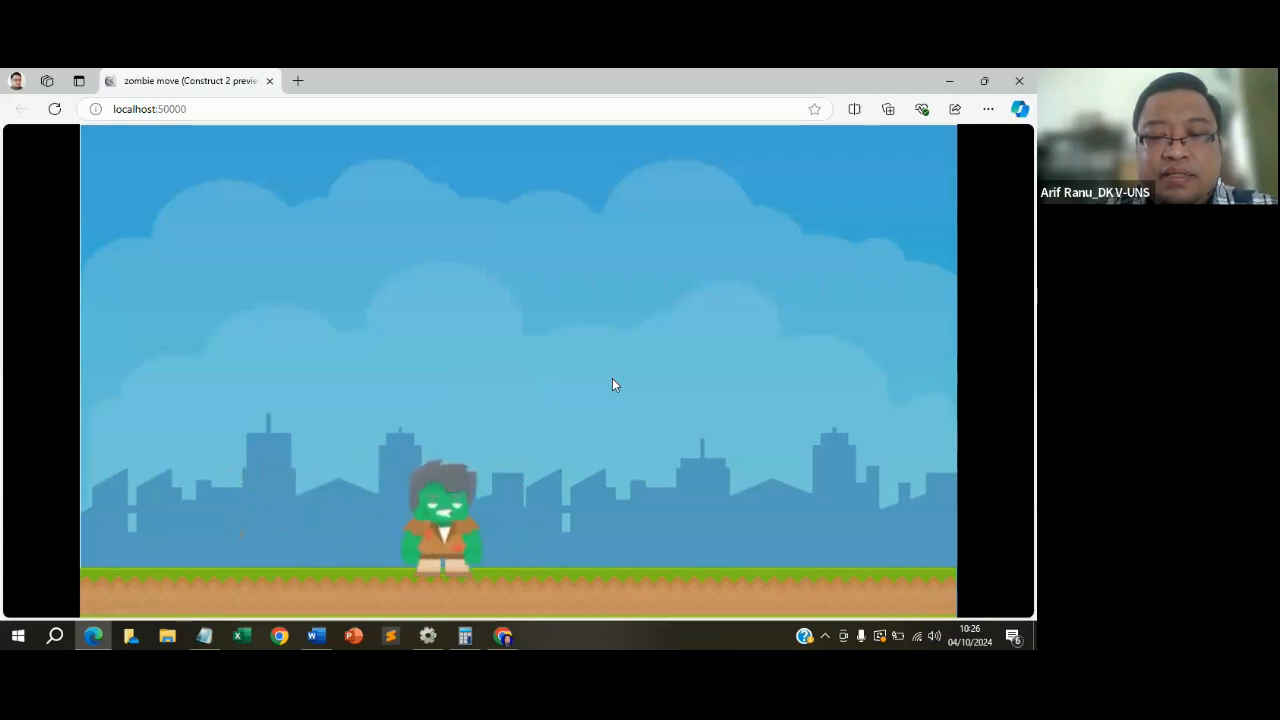
{"action": "key", "text": "Right"}
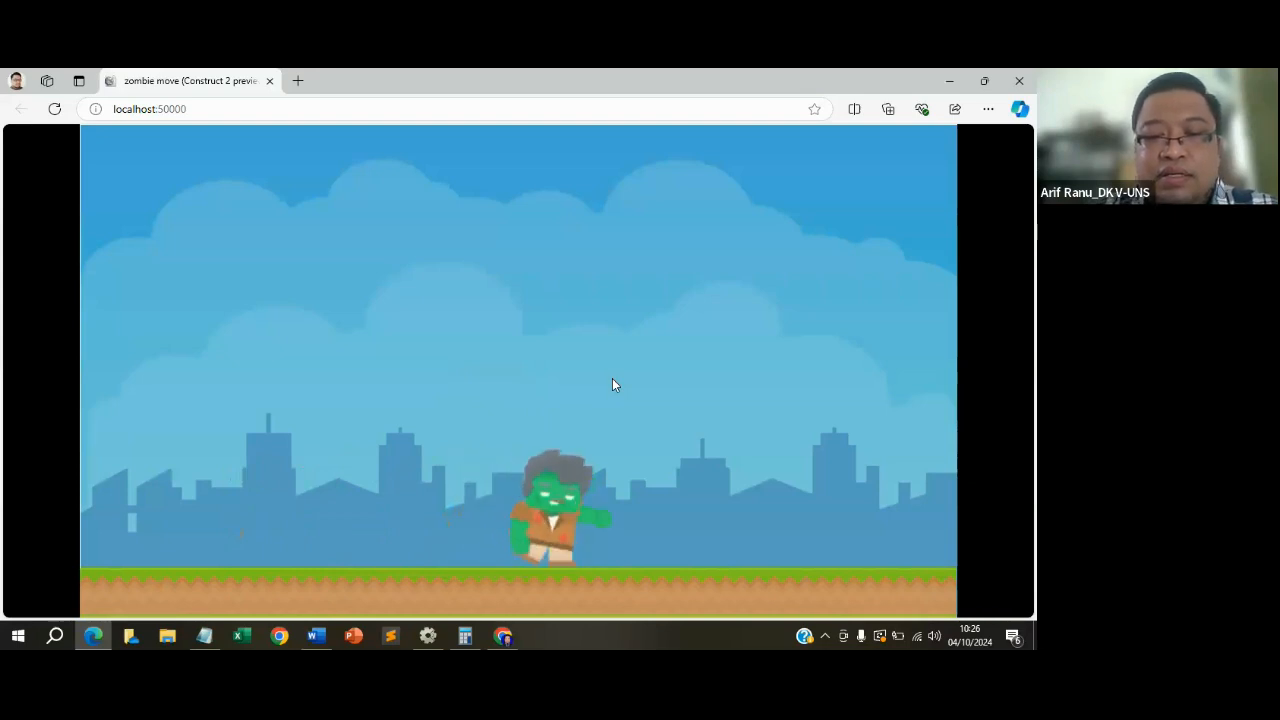
{"action": "key", "text": "Right"}
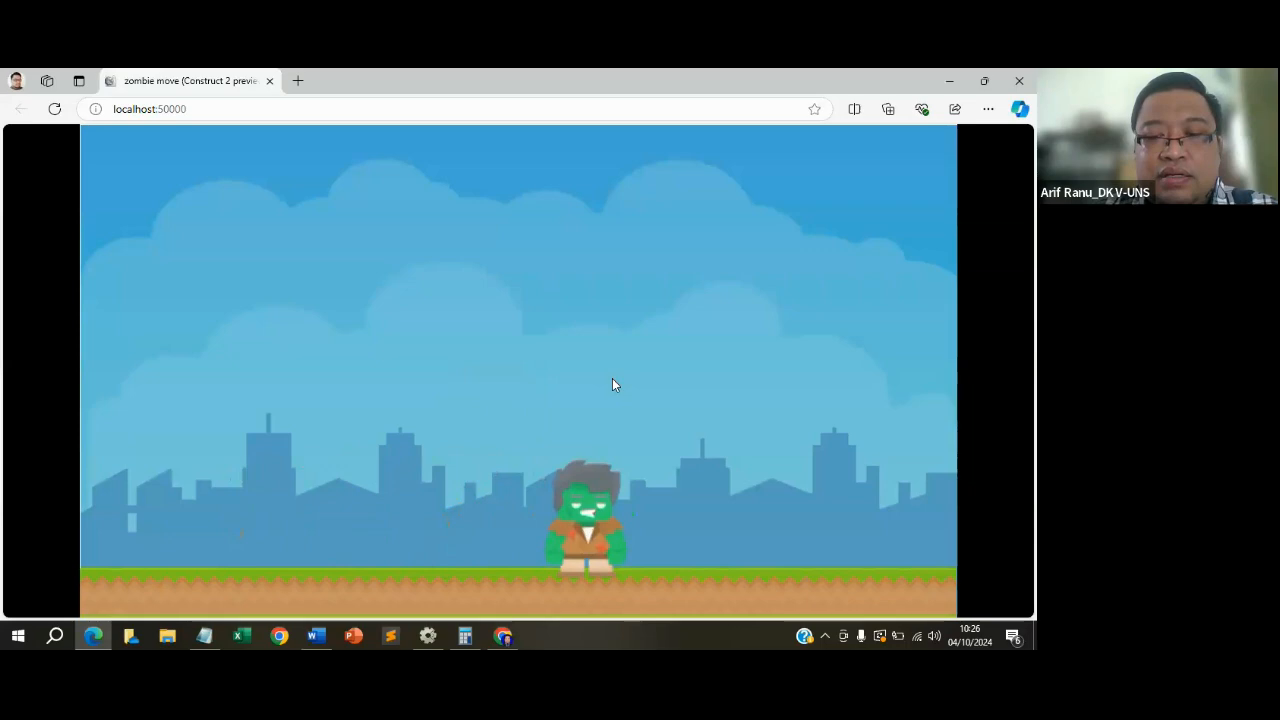
{"action": "key", "text": "Up"}
{"action": "key", "text": "Right"}
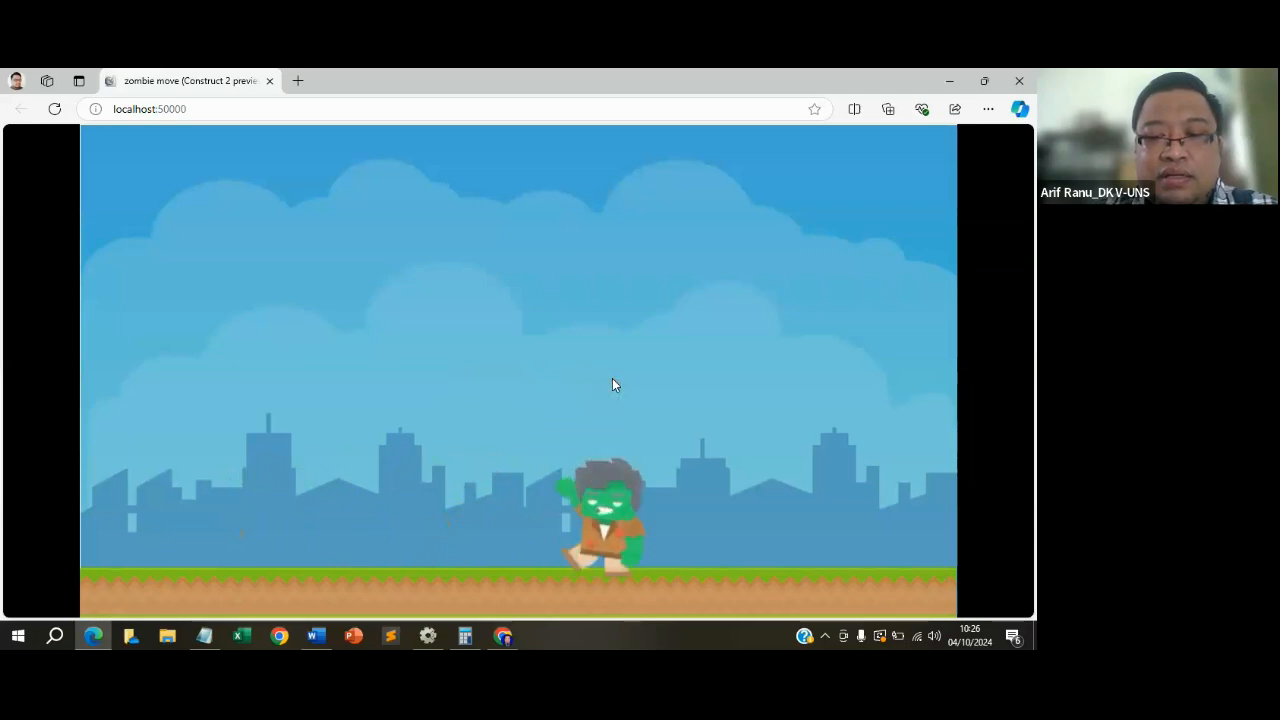
{"action": "key", "text": "Left"}
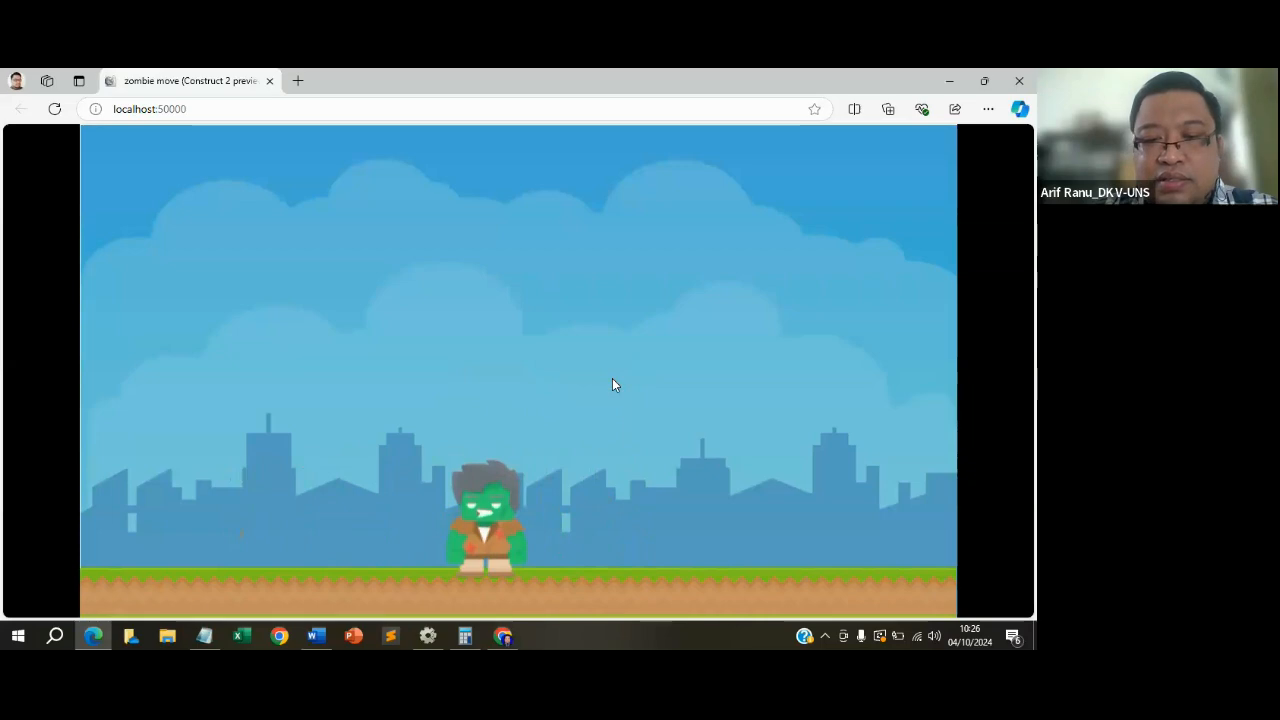
{"action": "key", "text": "Right"}
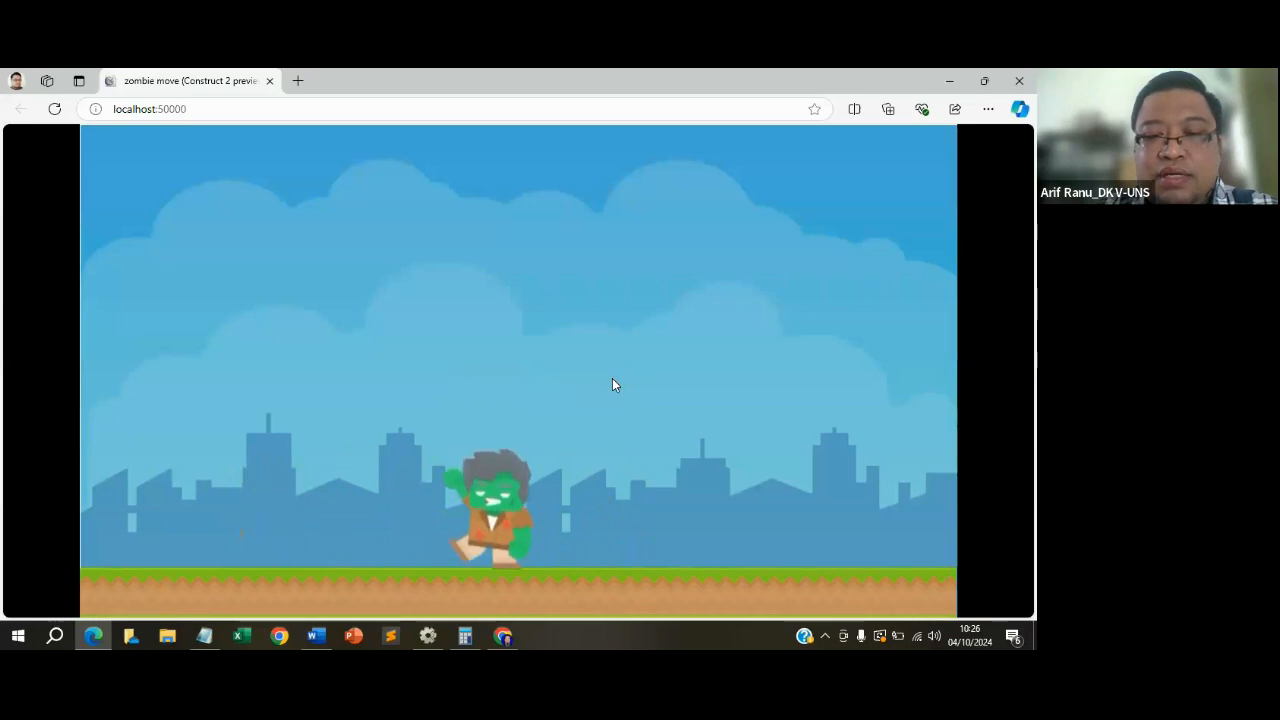
{"action": "key", "text": "Up"}
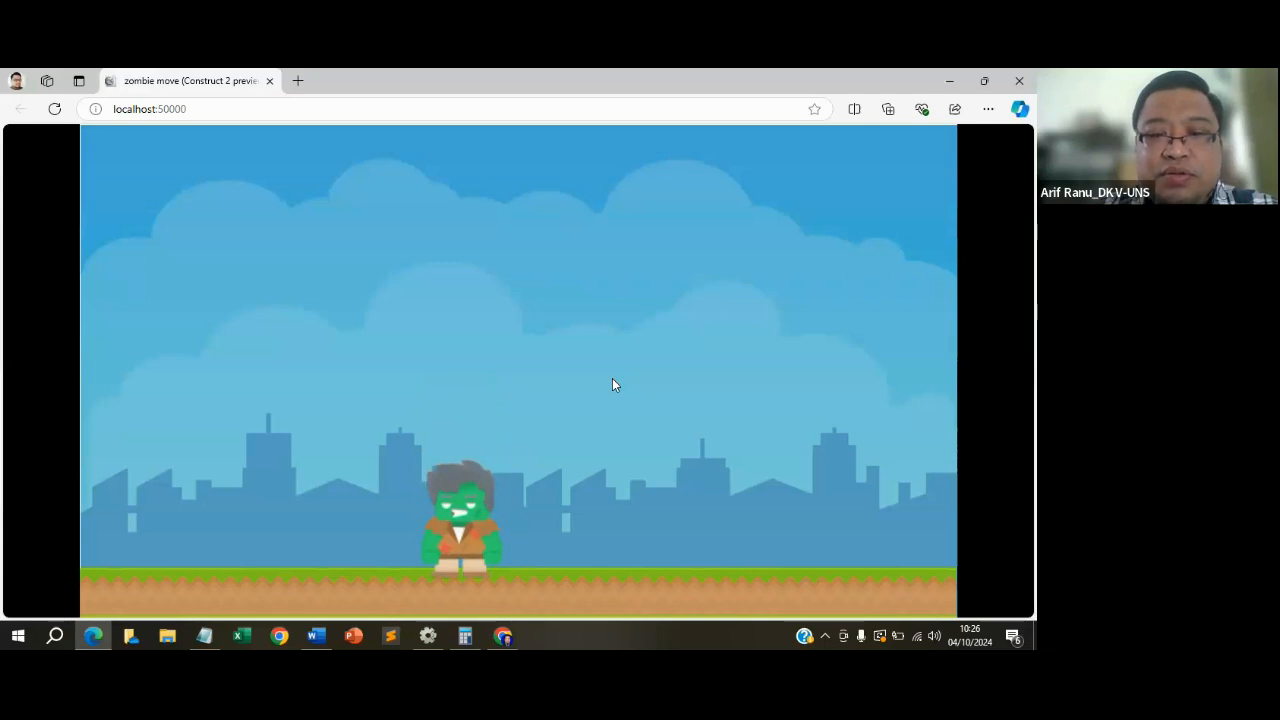
{"action": "key", "text": "Up"}
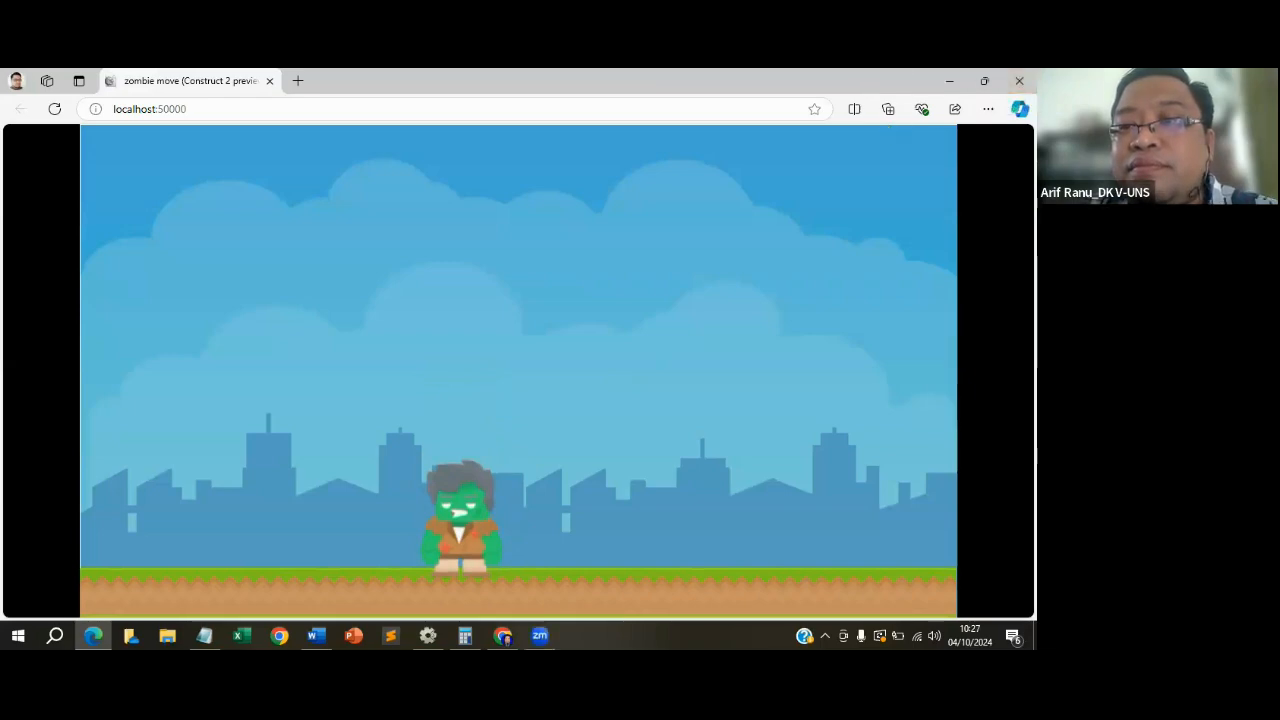
{"action": "left_click", "coordinate": [1017, 82]}
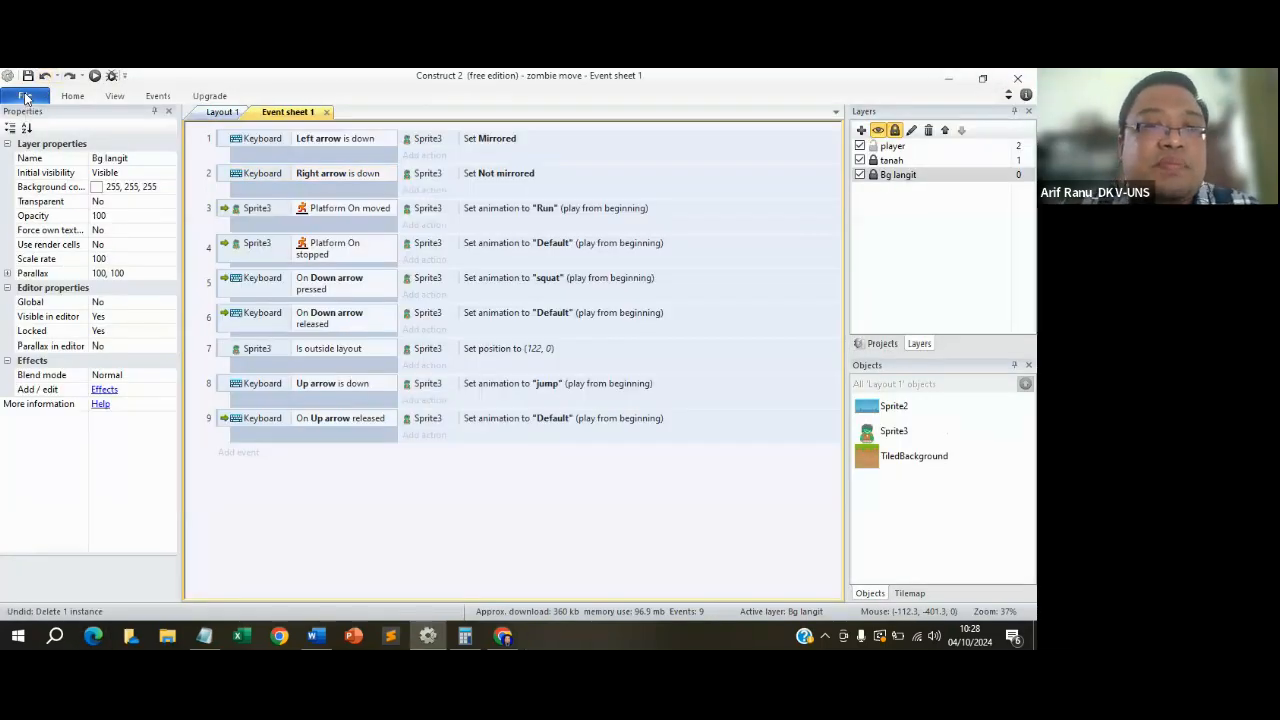
{"action": "left_click", "coordinate": [25, 97]}
{"action": "left_click", "coordinate": [357, 590]}
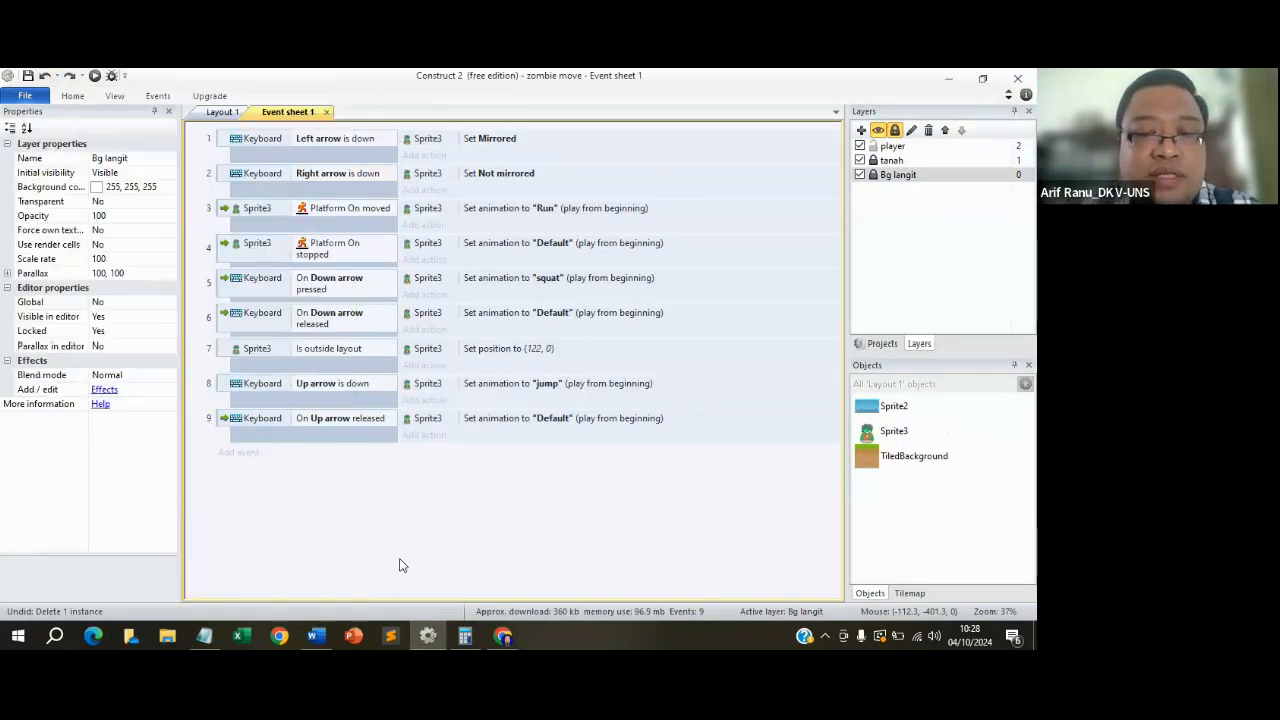
Switch to File Explorer and open the game desain new 2024 folder inside MAteri Kuliah 2024 on the Pekerjaan (D:) drive.
{"action": "left_click", "coordinate": [166, 635]}
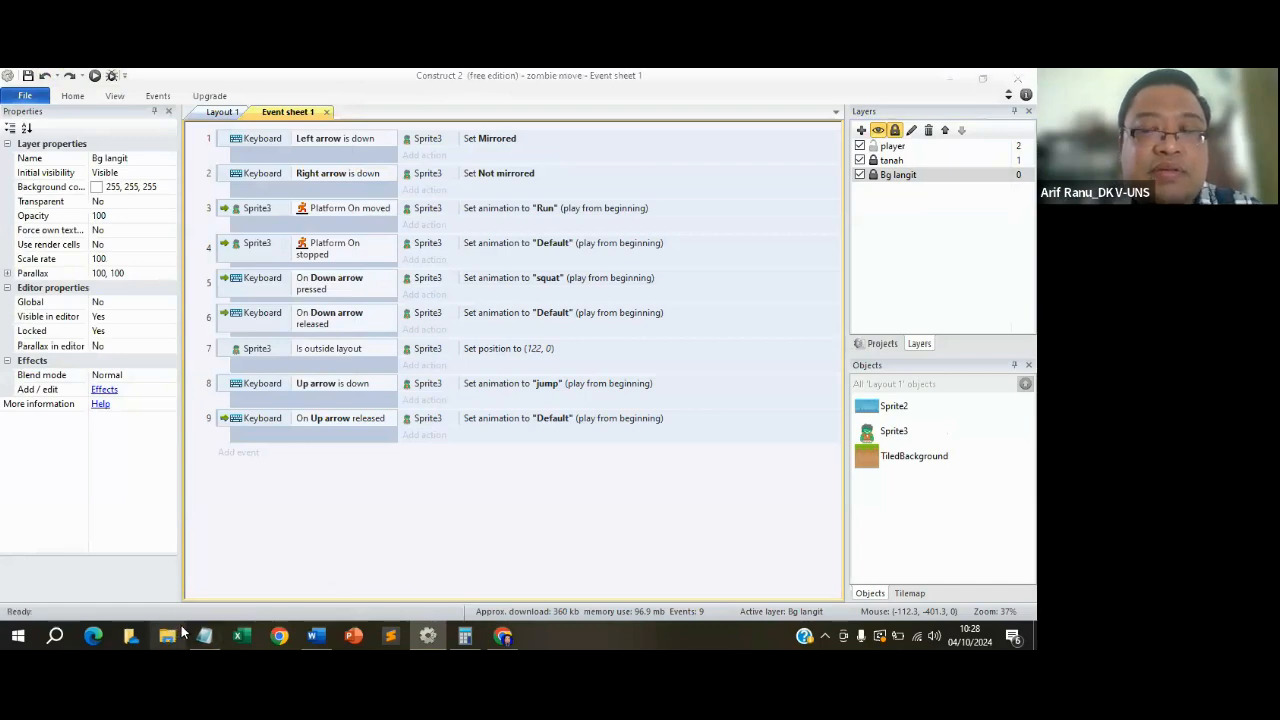
{"action": "left_click", "coordinate": [122, 466]}
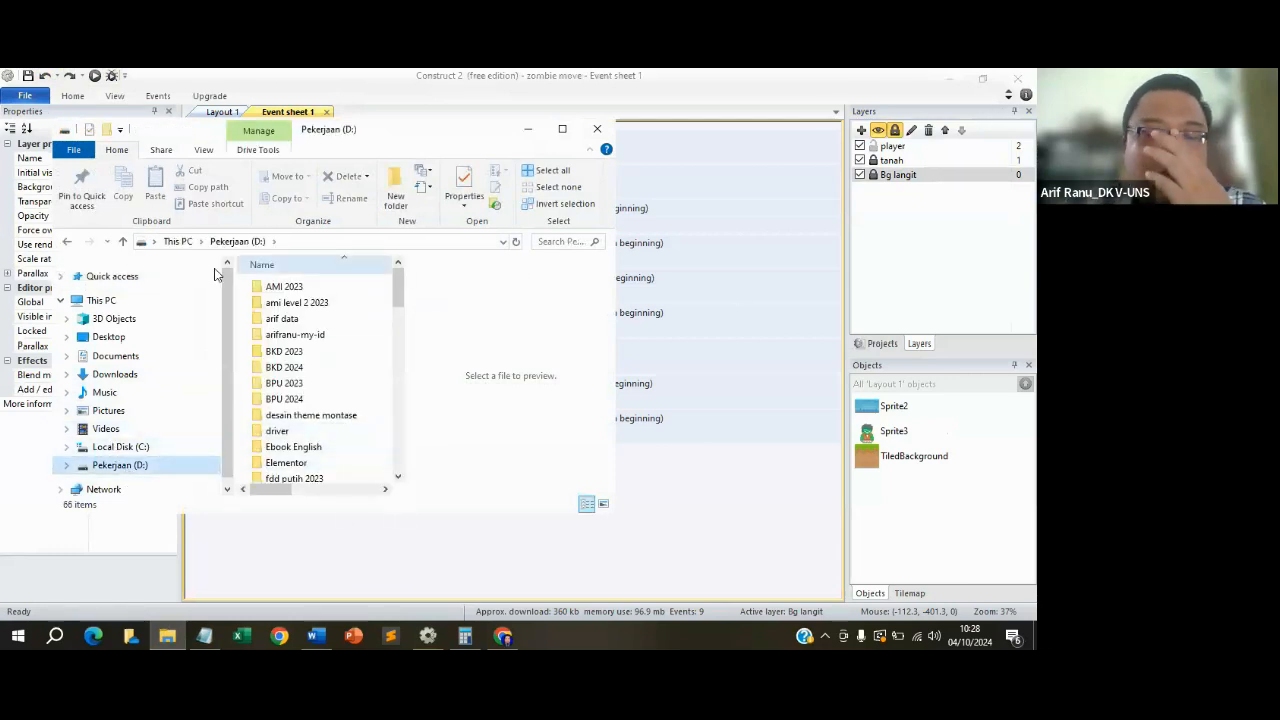
{"action": "left_click_drag", "start_coordinate": [460, 143], "coordinate": [586, 147]}
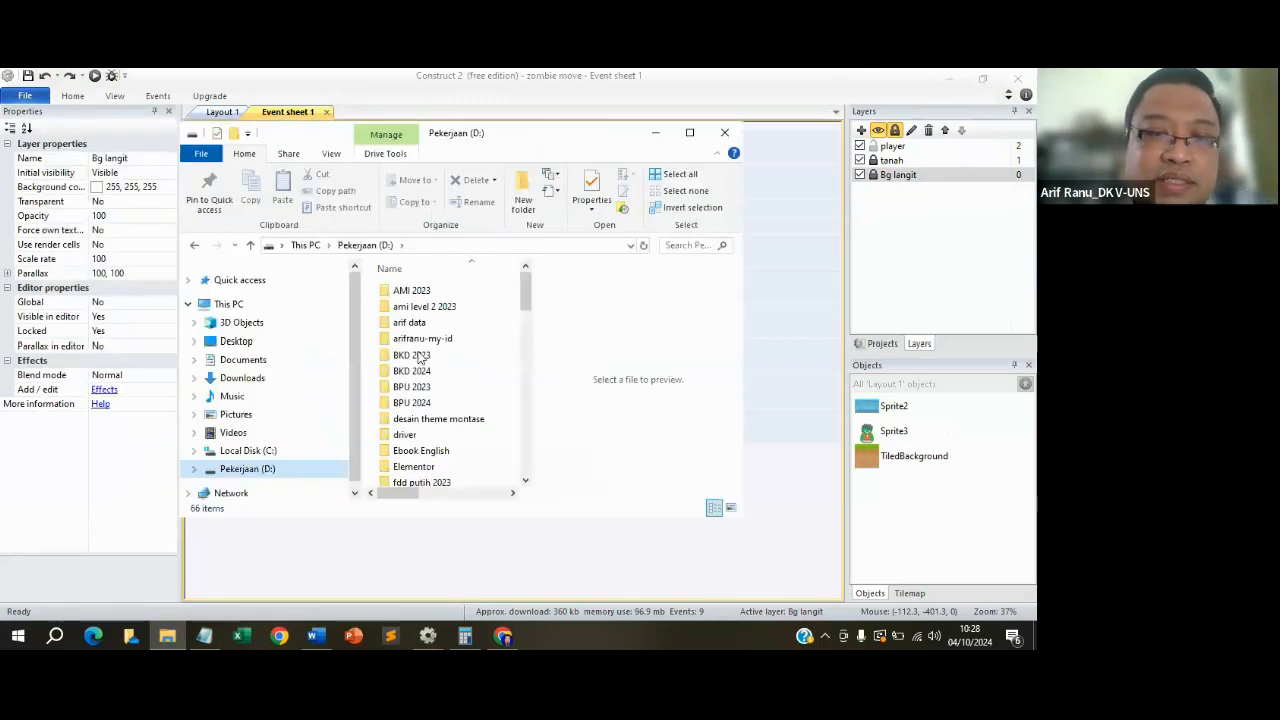
{"action": "scroll", "coordinate": [422, 360], "scroll_direction": "down", "scroll_amount": 4}
{"action": "scroll", "coordinate": [437, 375], "scroll_direction": "down", "scroll_amount": 3}
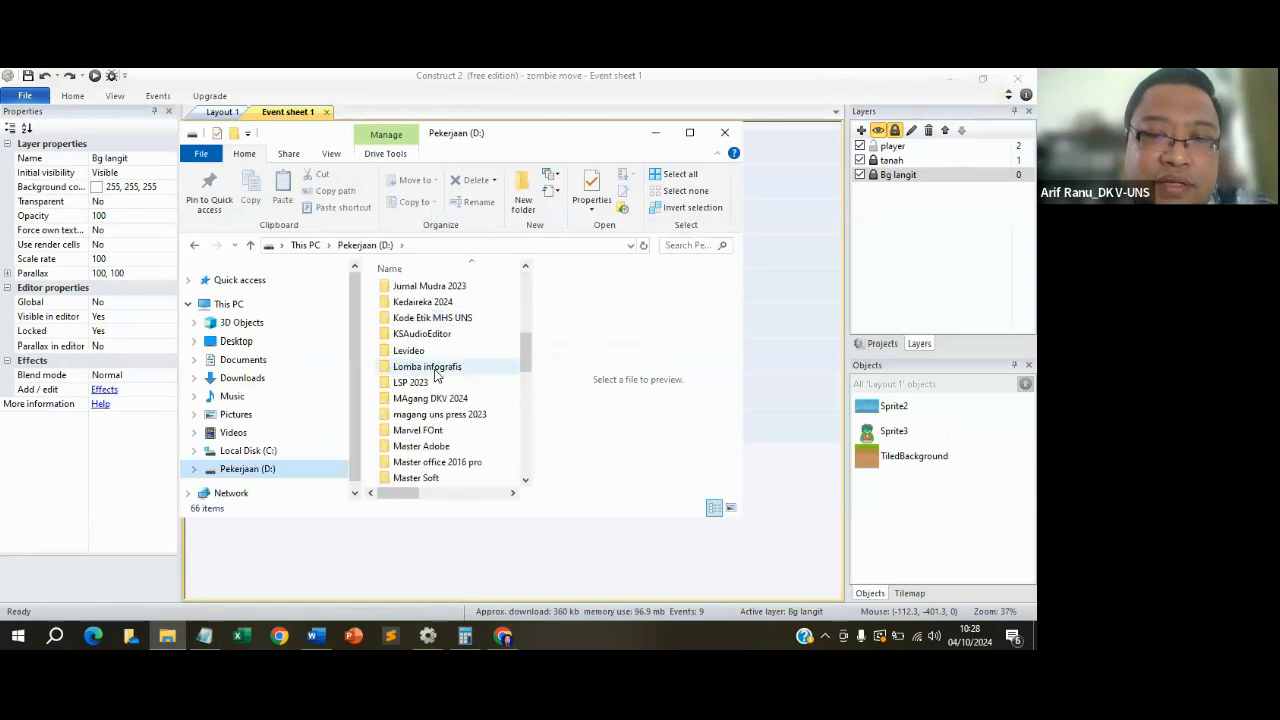
{"action": "scroll", "coordinate": [440, 380], "scroll_direction": "down", "scroll_amount": 3}
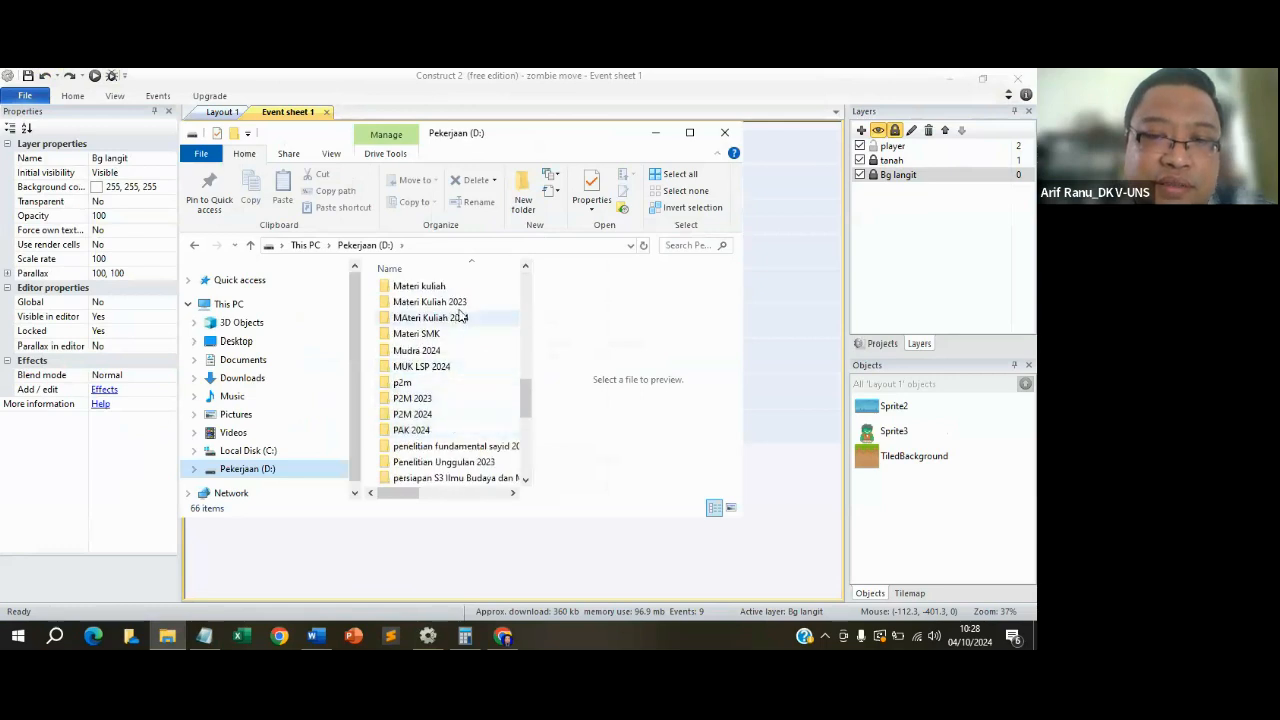
{"action": "left_click", "coordinate": [462, 318]}
{"action": "double_click", "coordinate": [462, 318]}
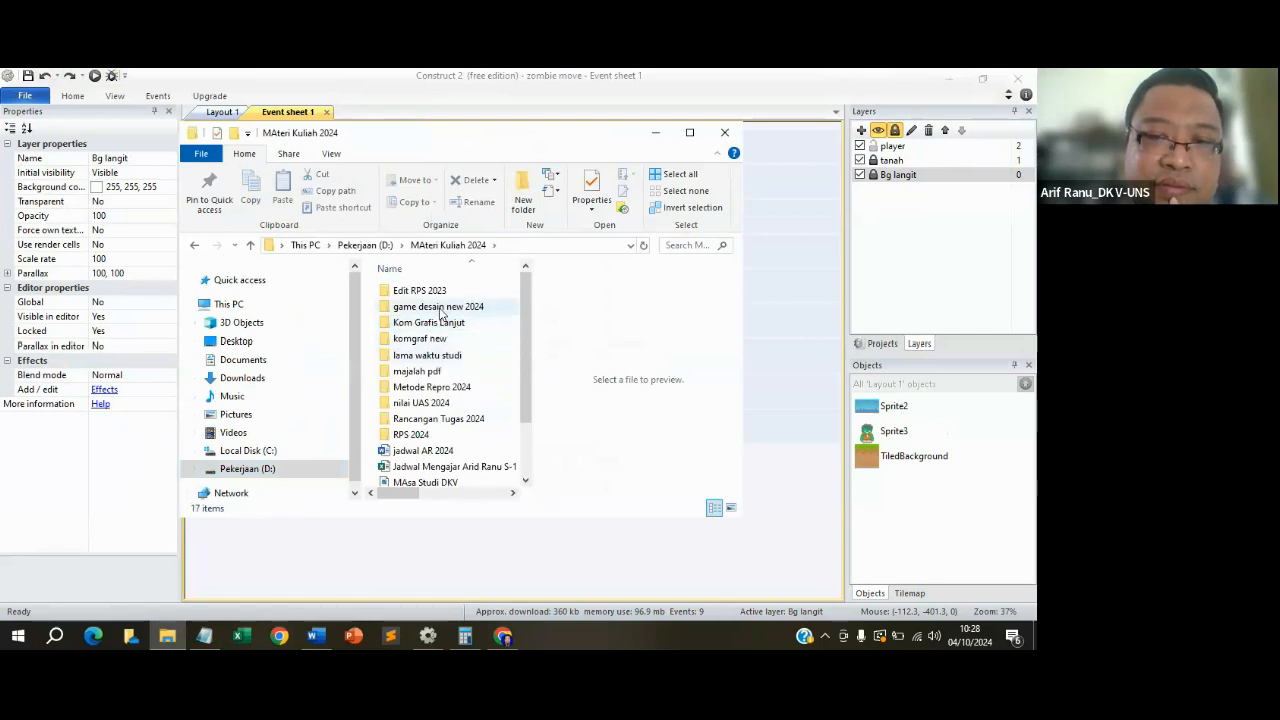
{"action": "left_click", "coordinate": [447, 306]}
{"action": "double_click", "coordinate": [447, 306]}
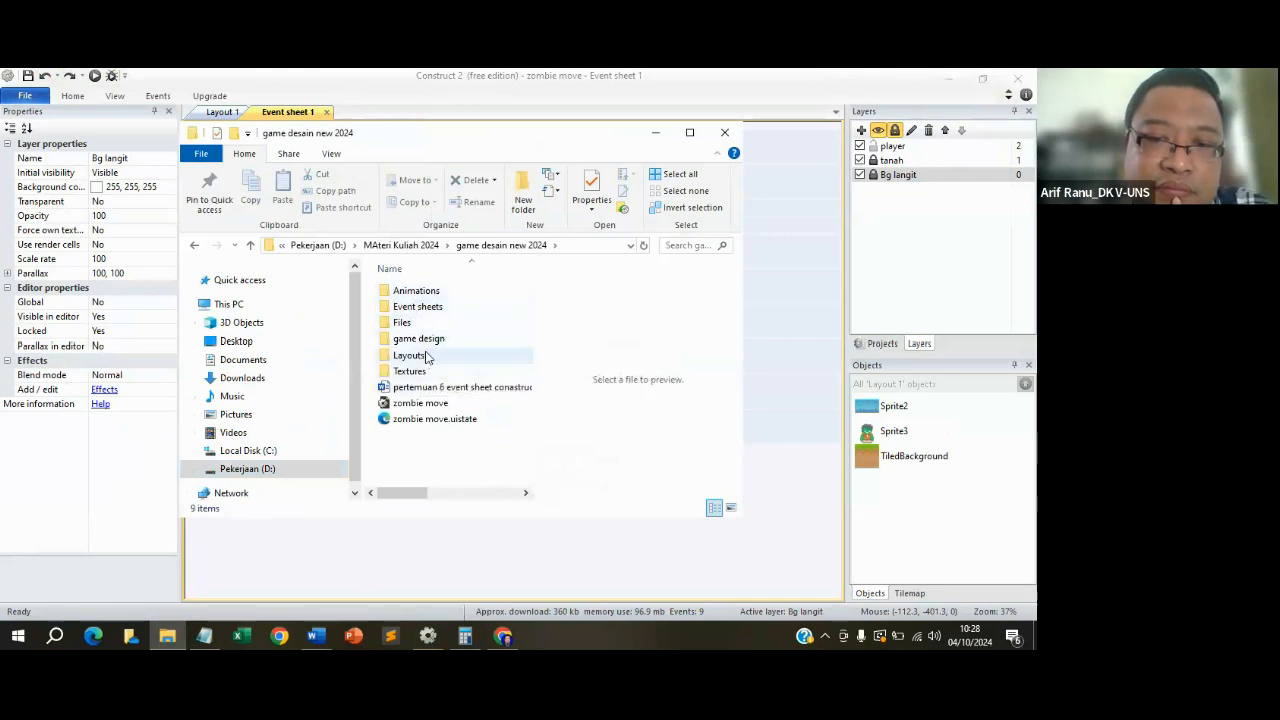
Open Mengenal Construct 2 chapter#1 inside the game design folder and check the PNG folder of kenney_platformercharacters.
{"action": "double_click", "coordinate": [428, 340]}
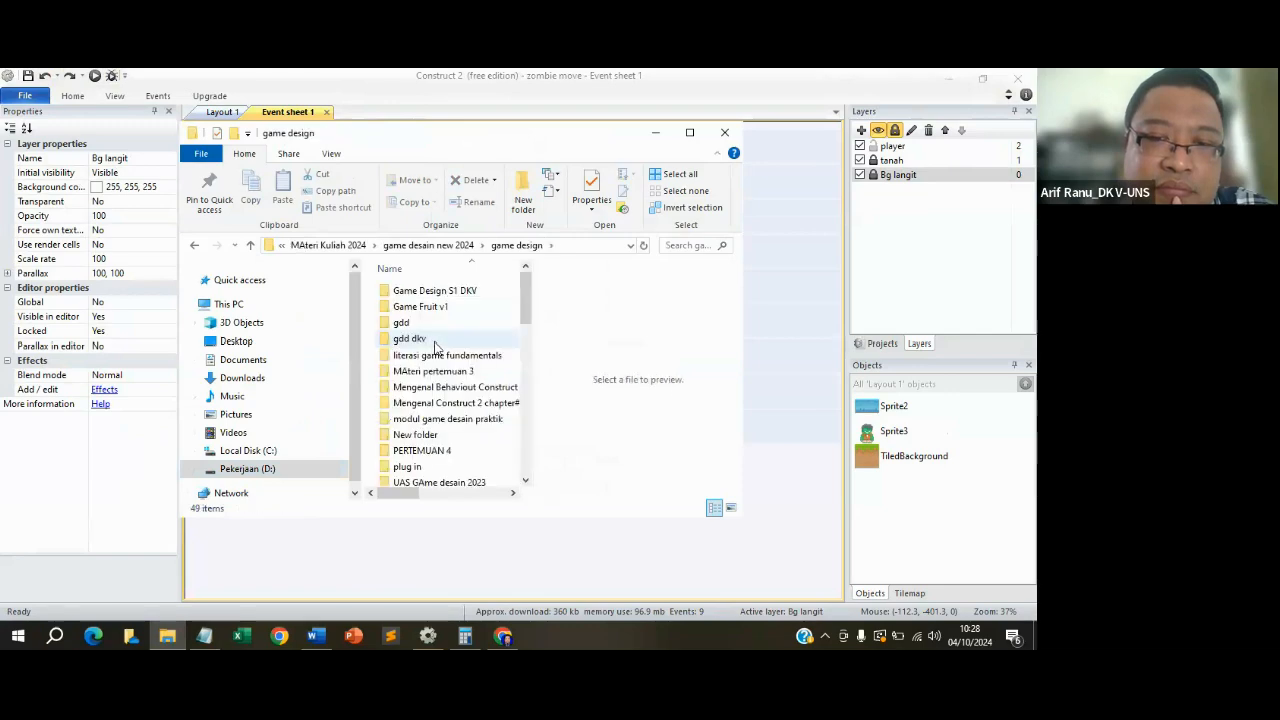
{"action": "left_click", "coordinate": [489, 390]}
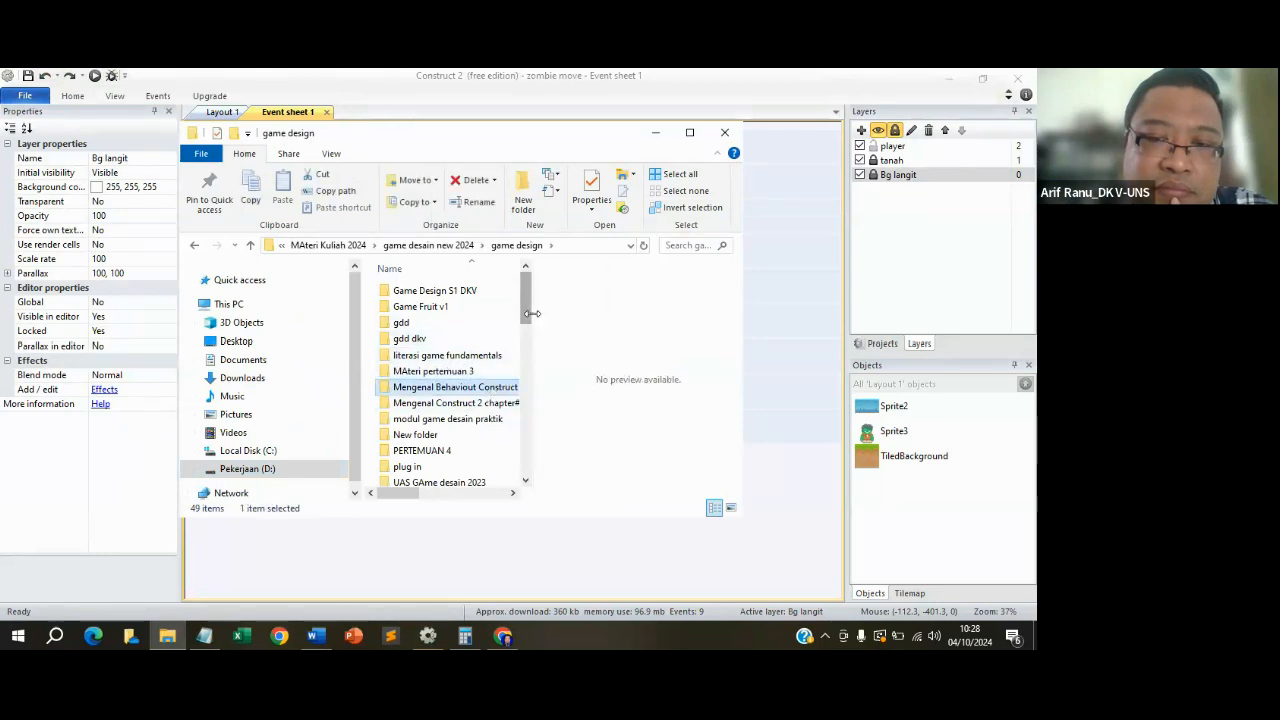
{"action": "double_click", "coordinate": [482, 403]}
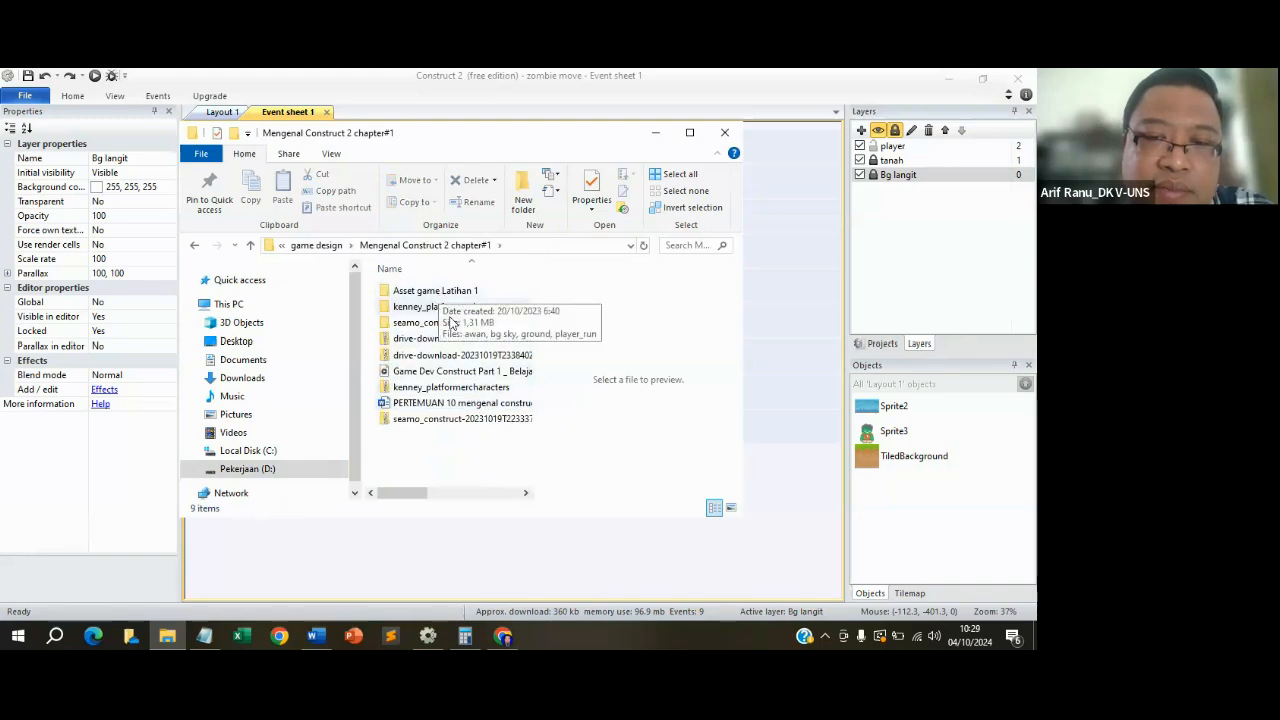
{"action": "double_click", "coordinate": [436, 307]}
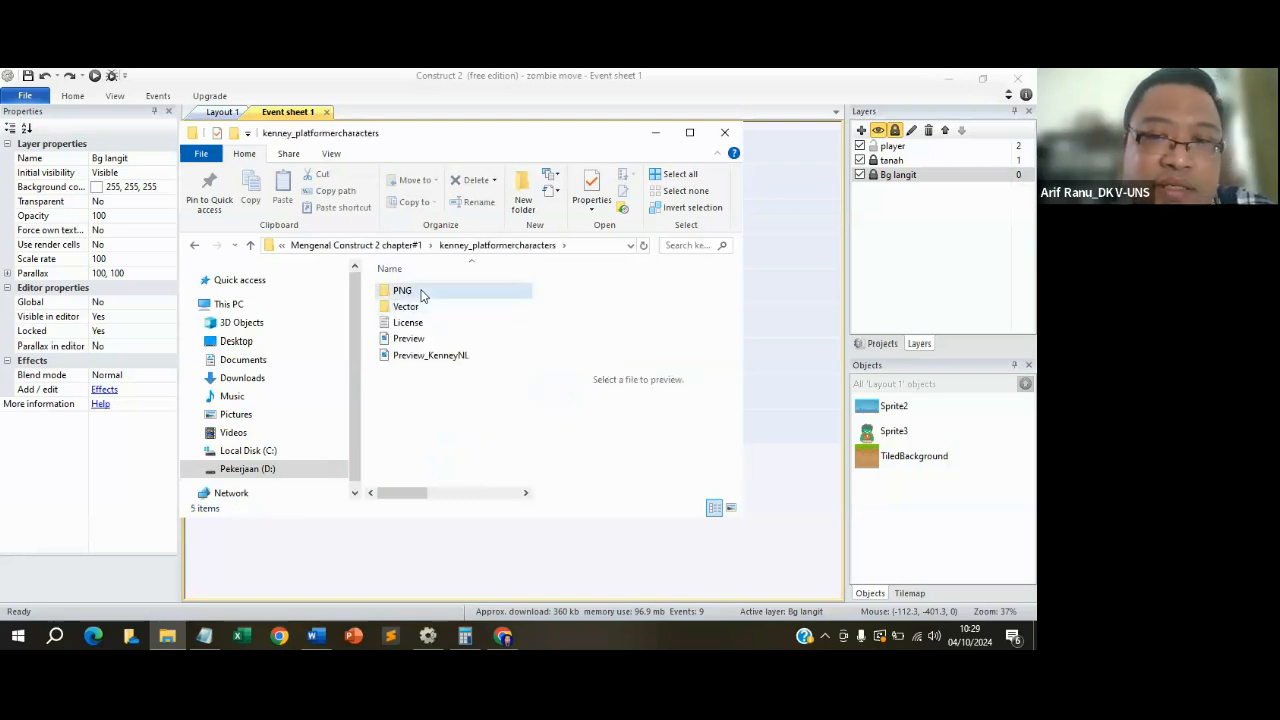
{"action": "double_click", "coordinate": [420, 290]}
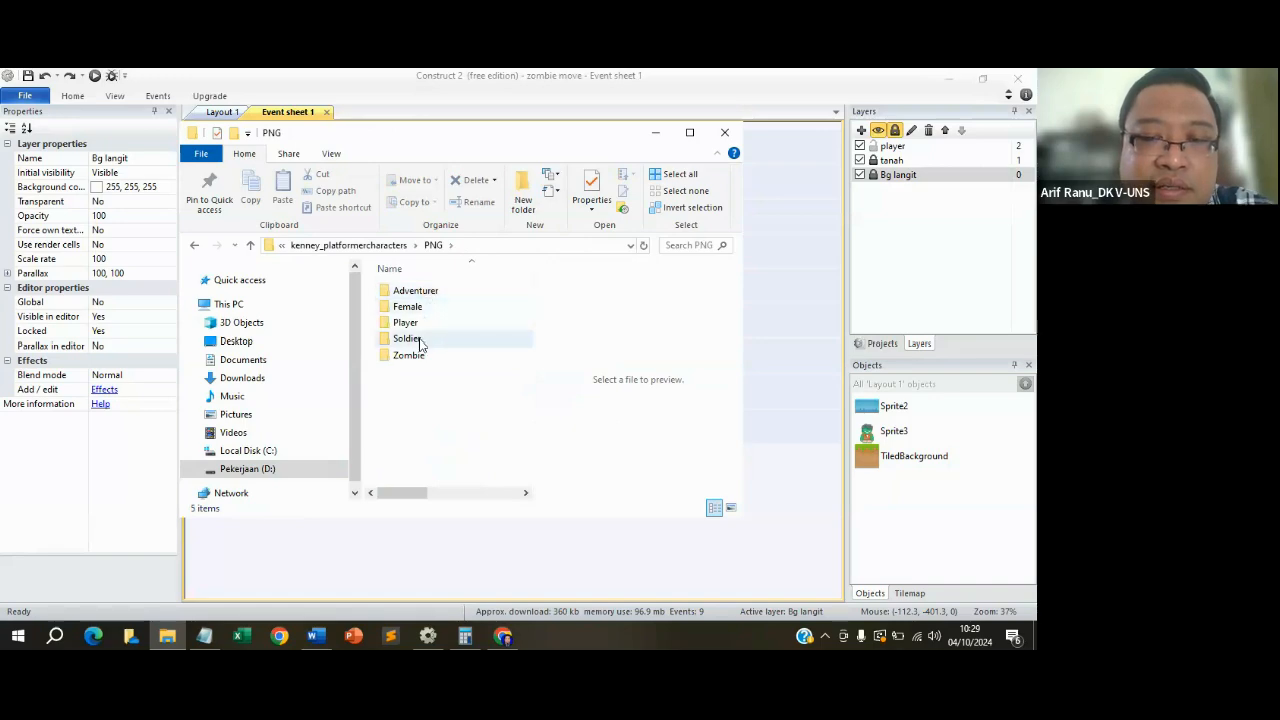
Go back to Mengenal Construct 2 chapter#1 and copy the kenney_platformercharacters folder.
{"action": "left_click", "coordinate": [194, 247]}
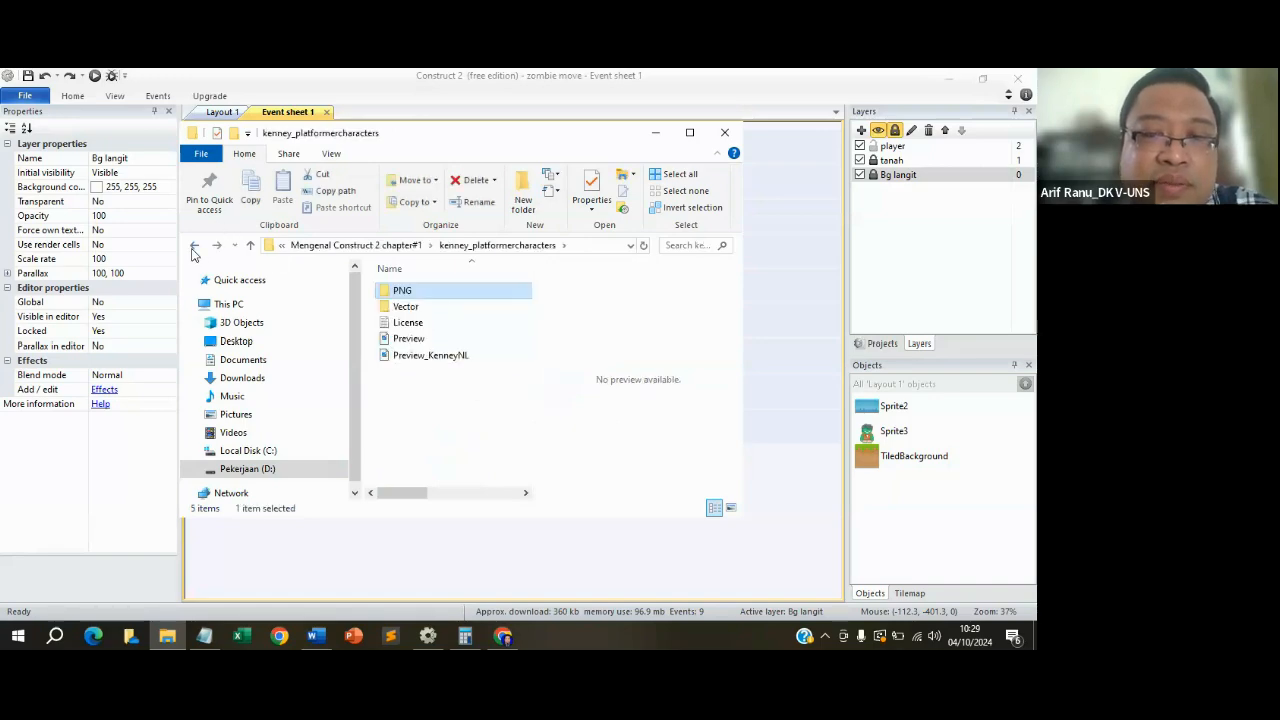
{"action": "left_click", "coordinate": [194, 247]}
{"action": "double_click", "coordinate": [429, 305]}
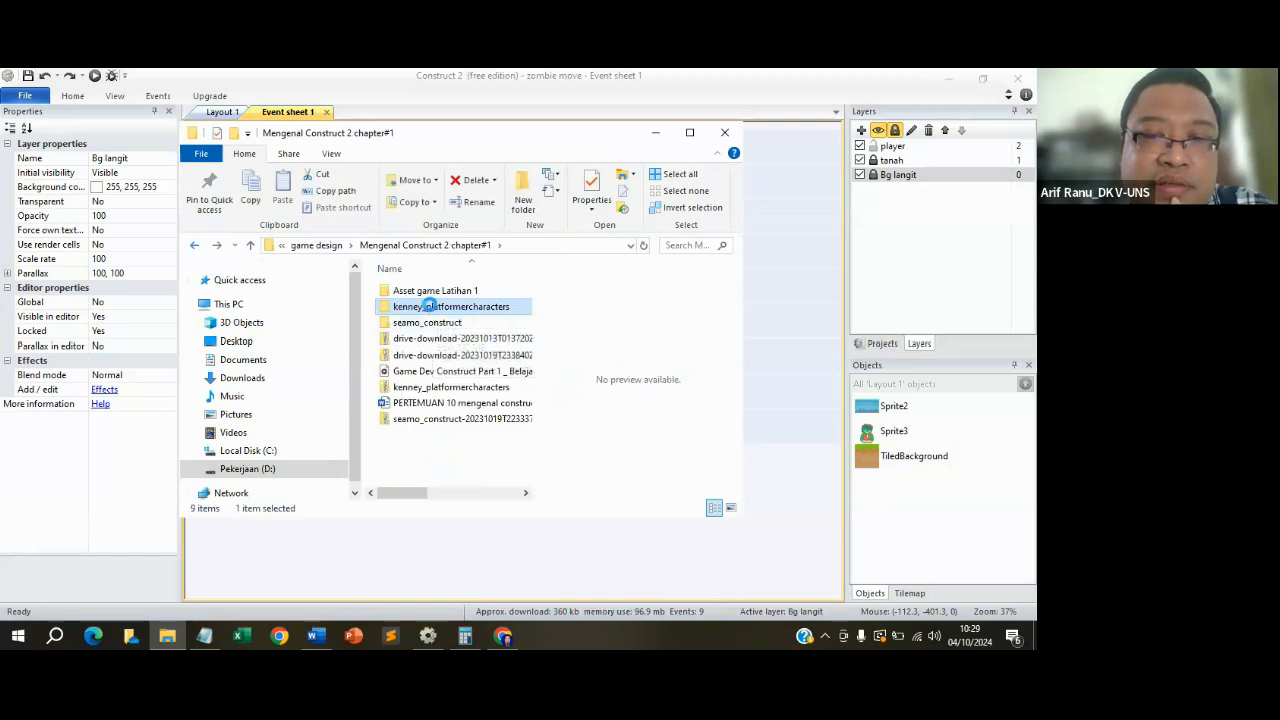
{"action": "right_click", "coordinate": [434, 308]}
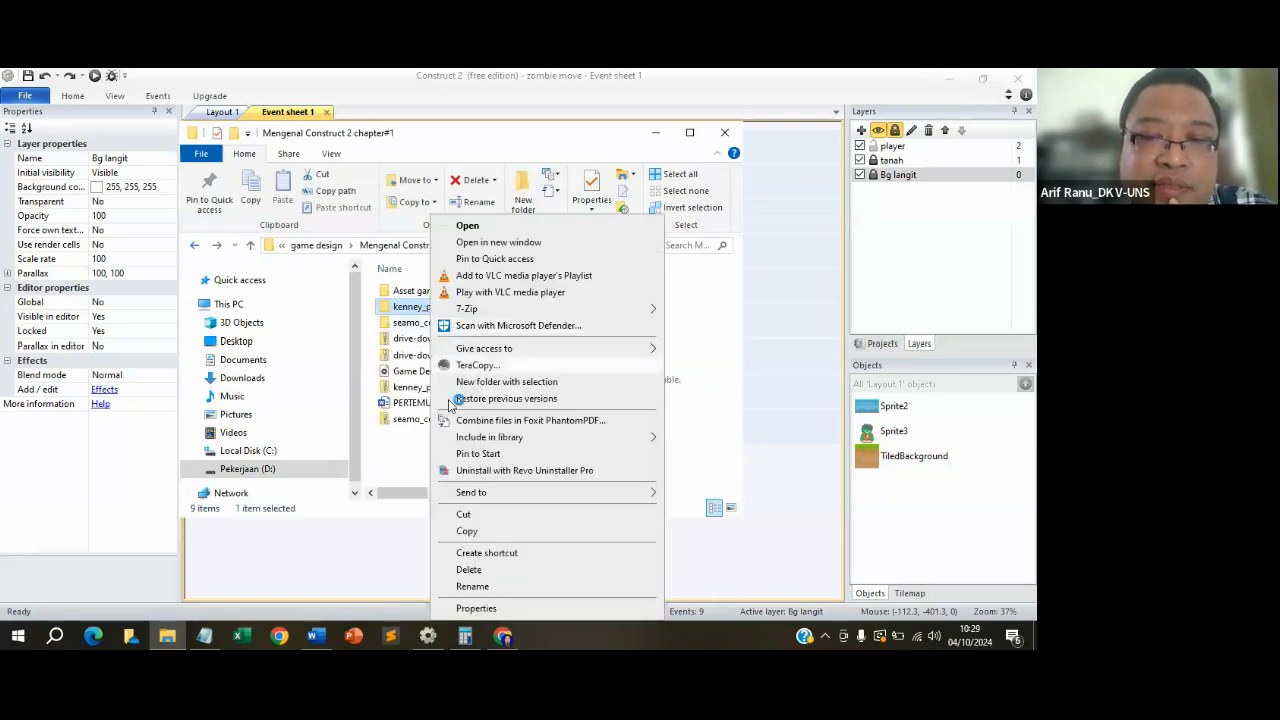
{"action": "left_click", "coordinate": [466, 531]}
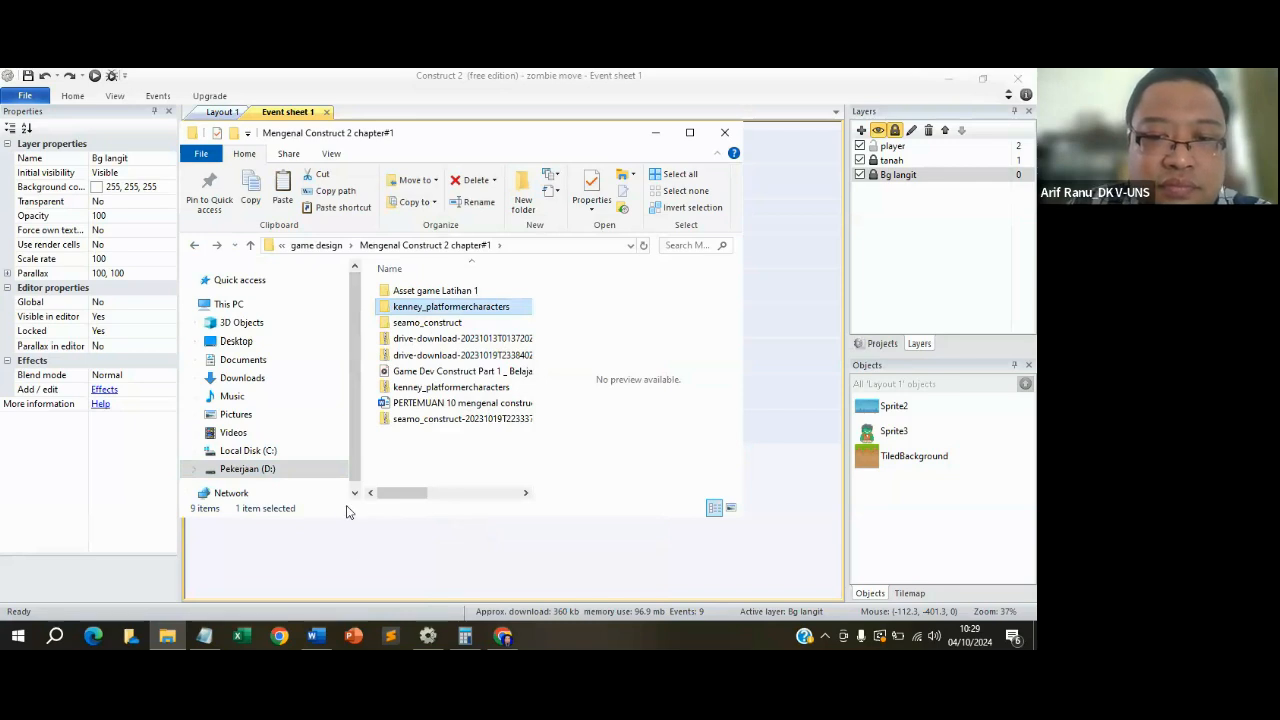
Return to the game design folder, check the contents of Game Design S1 DKV and look through the folder's file list.
{"action": "left_click", "coordinate": [314, 246]}
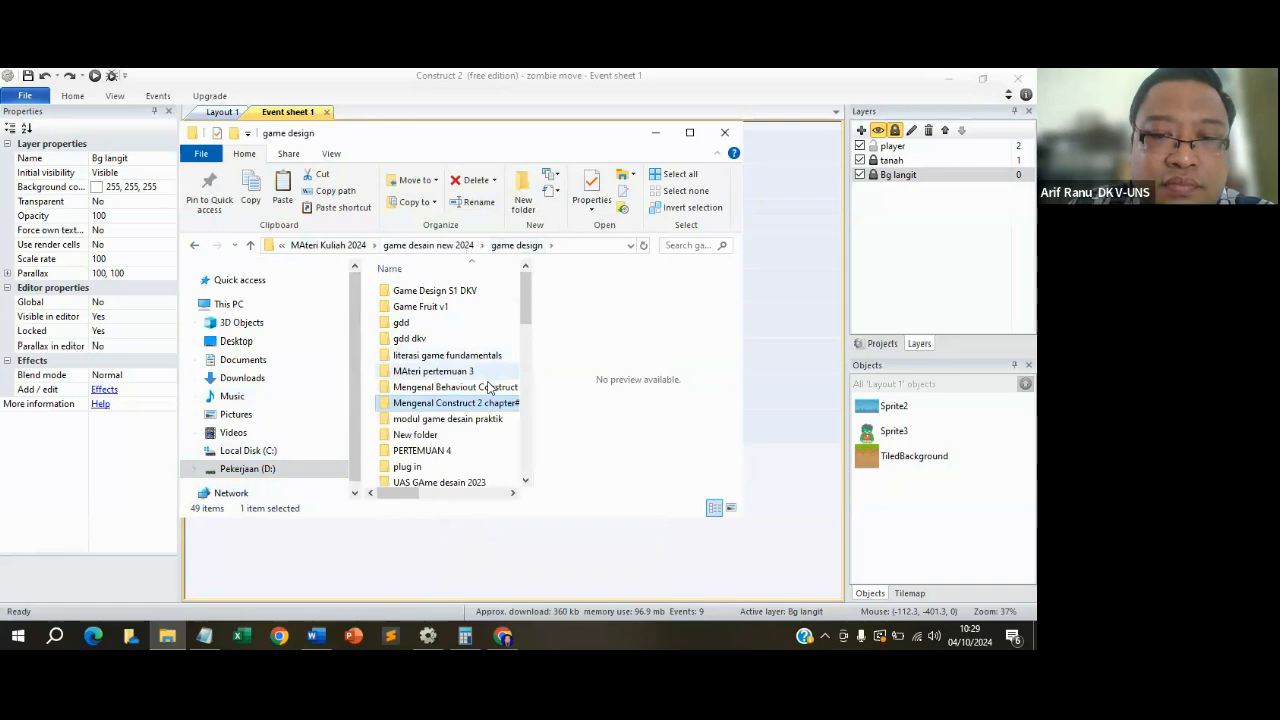
{"action": "left_click", "coordinate": [470, 292]}
{"action": "double_click", "coordinate": [470, 292]}
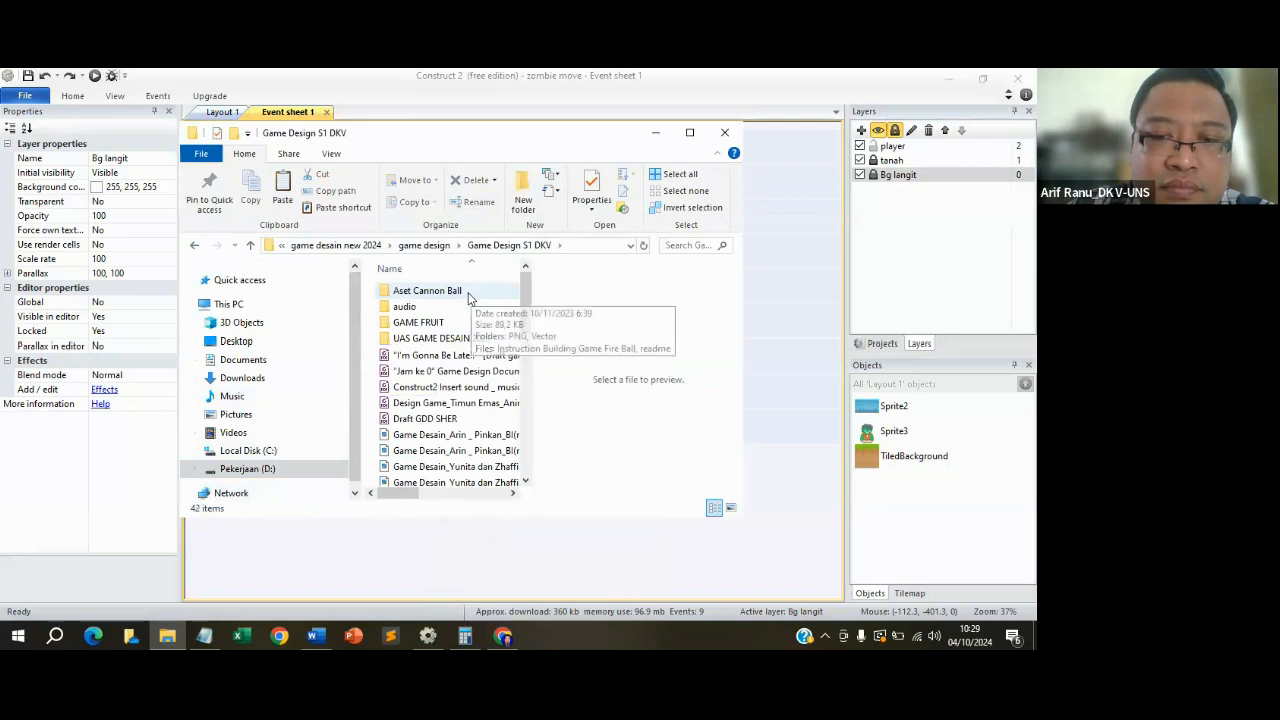
{"action": "left_click", "coordinate": [196, 246]}
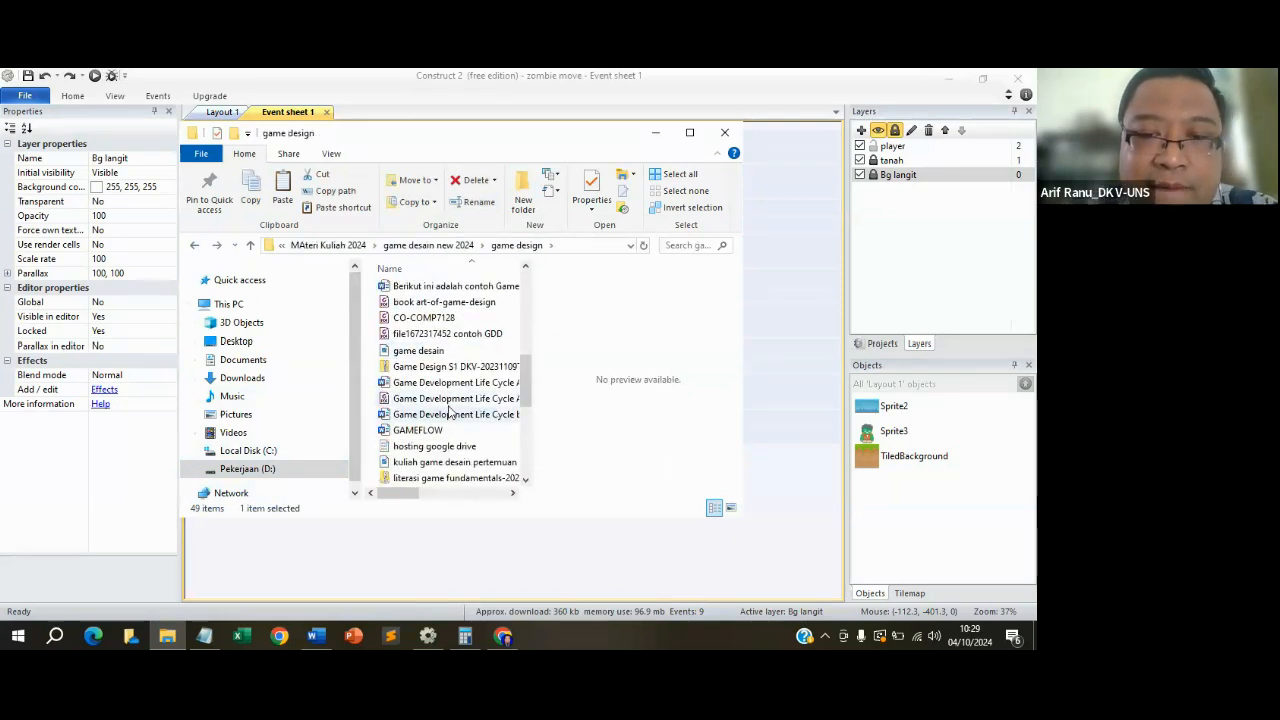
{"action": "scroll", "coordinate": [430, 400], "scroll_direction": "up", "scroll_amount": 7}
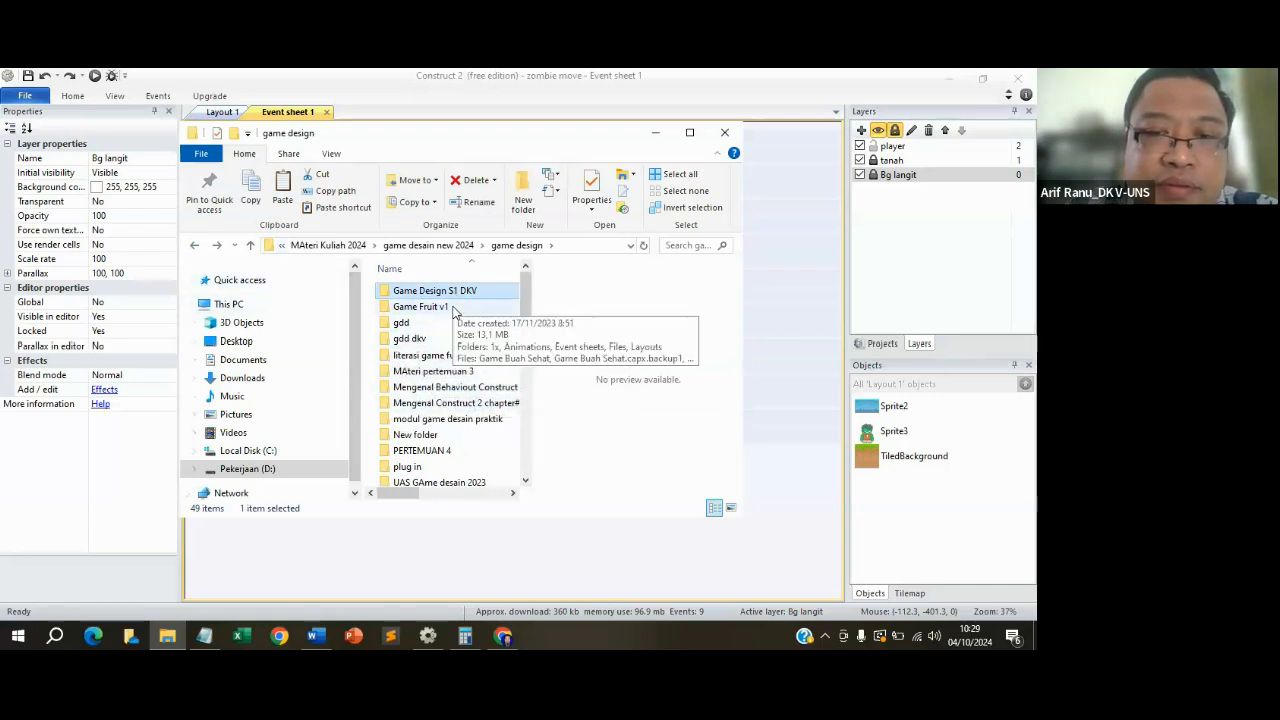
Close the File Explorer window and minimize the Construct 2 window to reveal the desktop.
{"action": "left_click", "coordinate": [724, 132]}
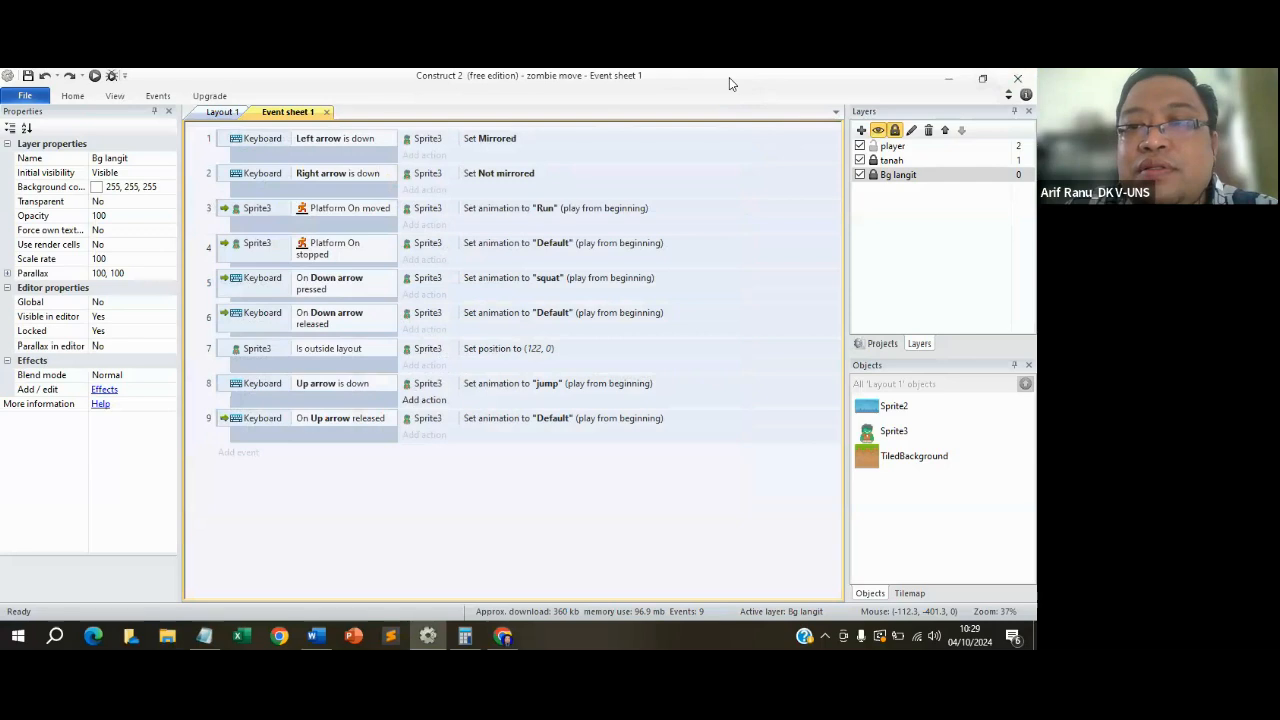
{"action": "double_click", "coordinate": [729, 83]}
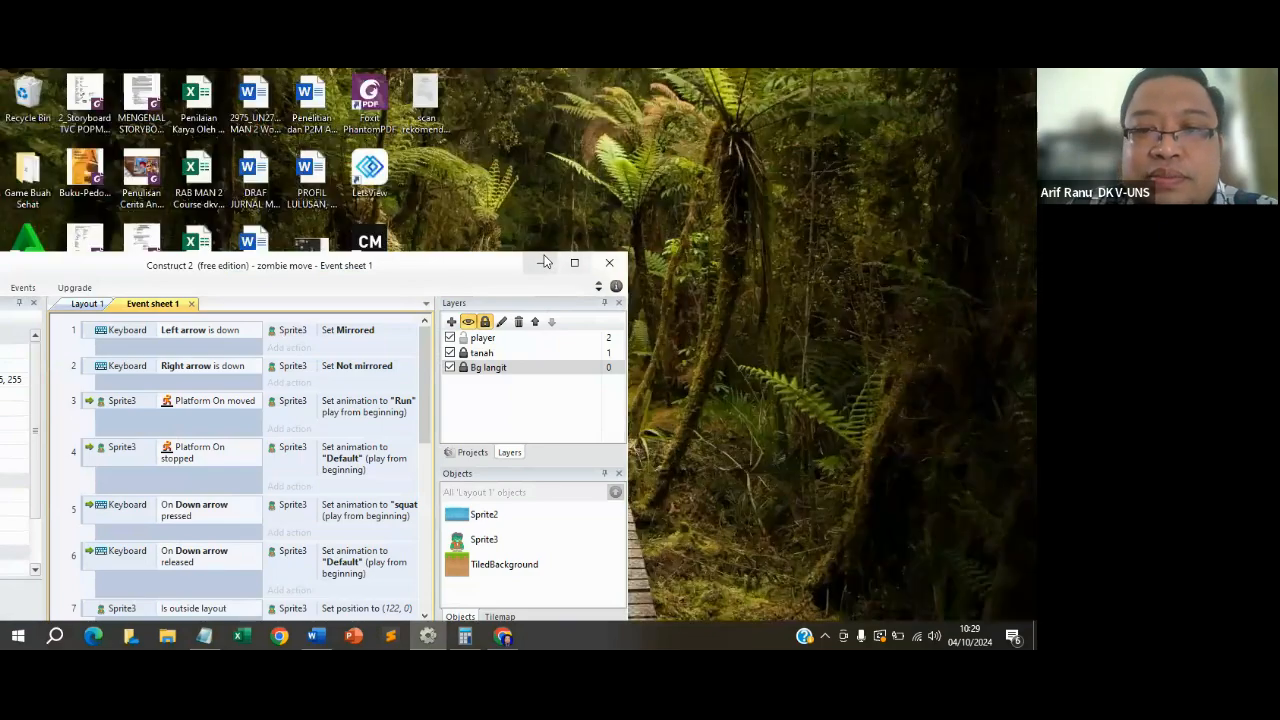
{"action": "left_click", "coordinate": [542, 262]}
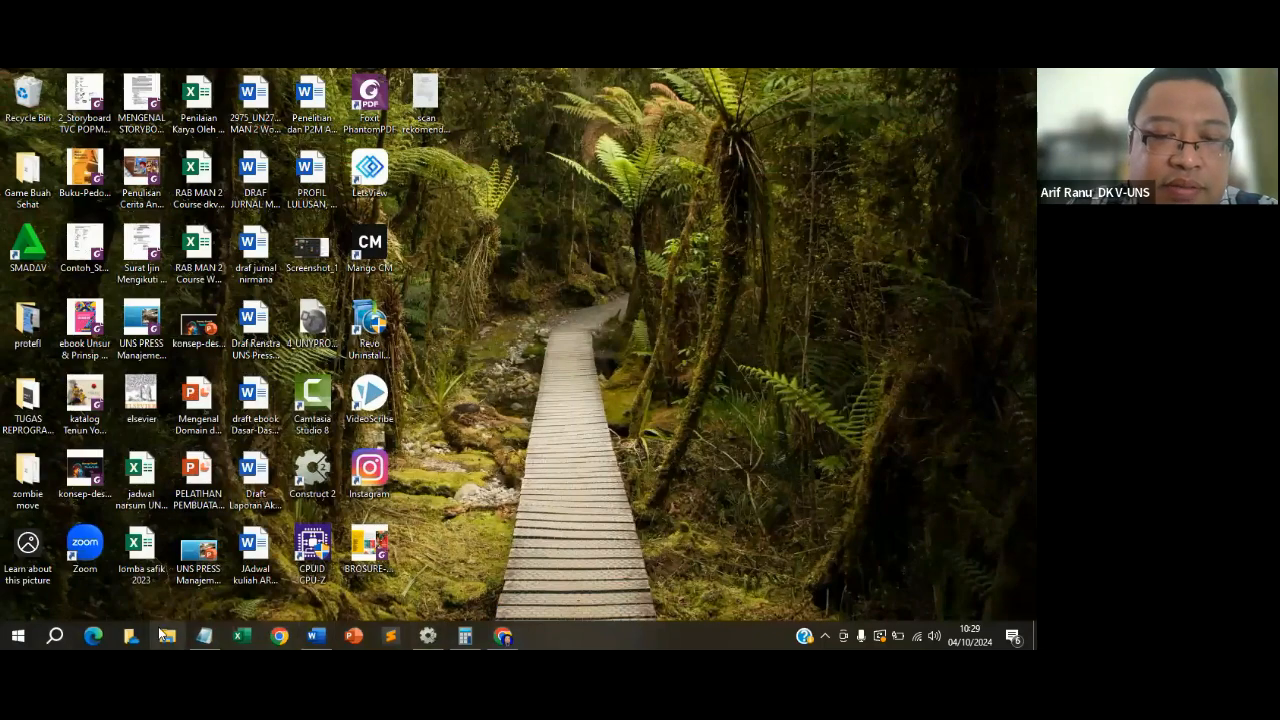
Open a maximized File Explorer window and go to MAteri Kuliah 2024 > game desain new 2024 on the Pekerjaan (D:) drive.
{"action": "left_click", "coordinate": [167, 636]}
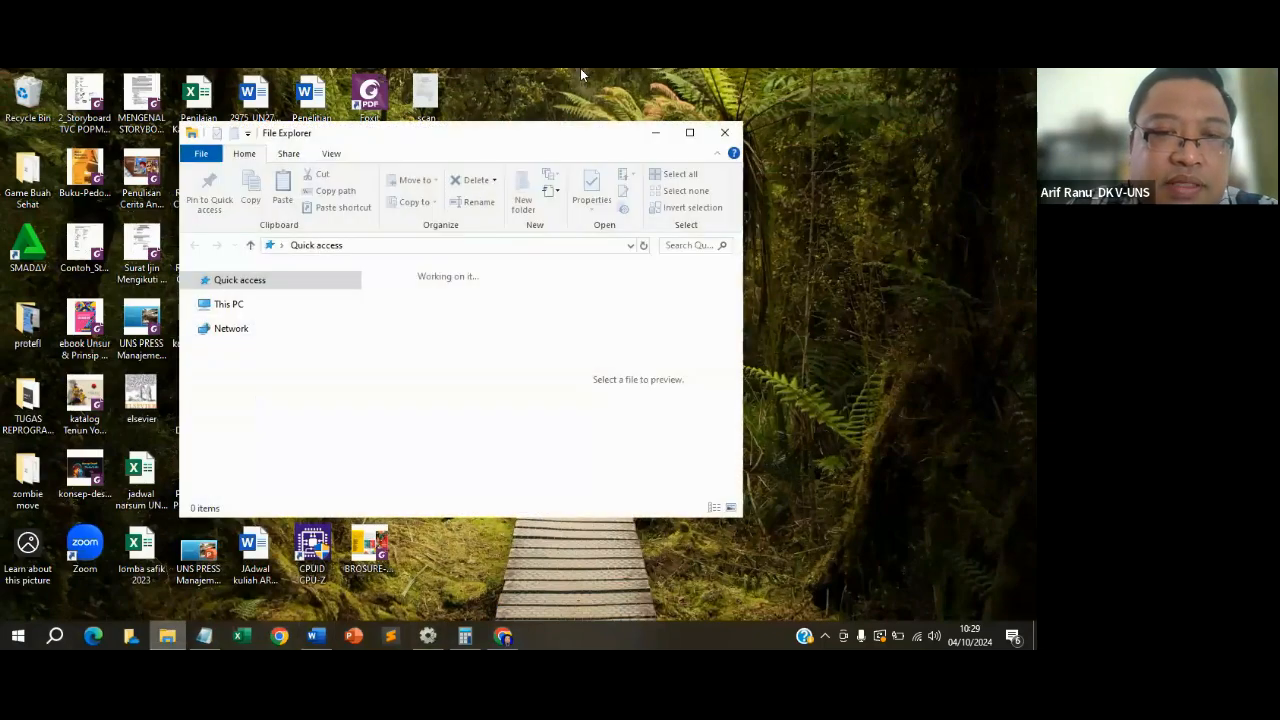
{"action": "left_click", "coordinate": [690, 133]}
{"action": "left_click", "coordinate": [55, 409]}
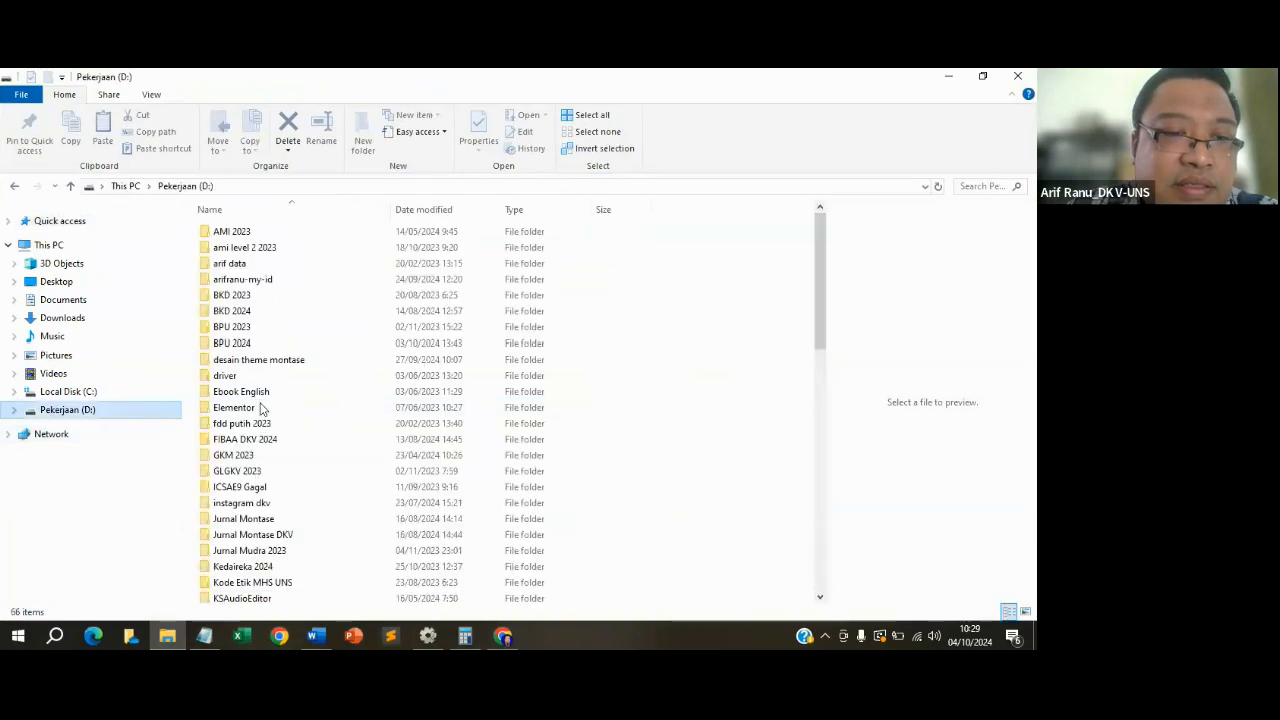
{"action": "scroll", "coordinate": [260, 408], "scroll_direction": "down", "scroll_amount": 10}
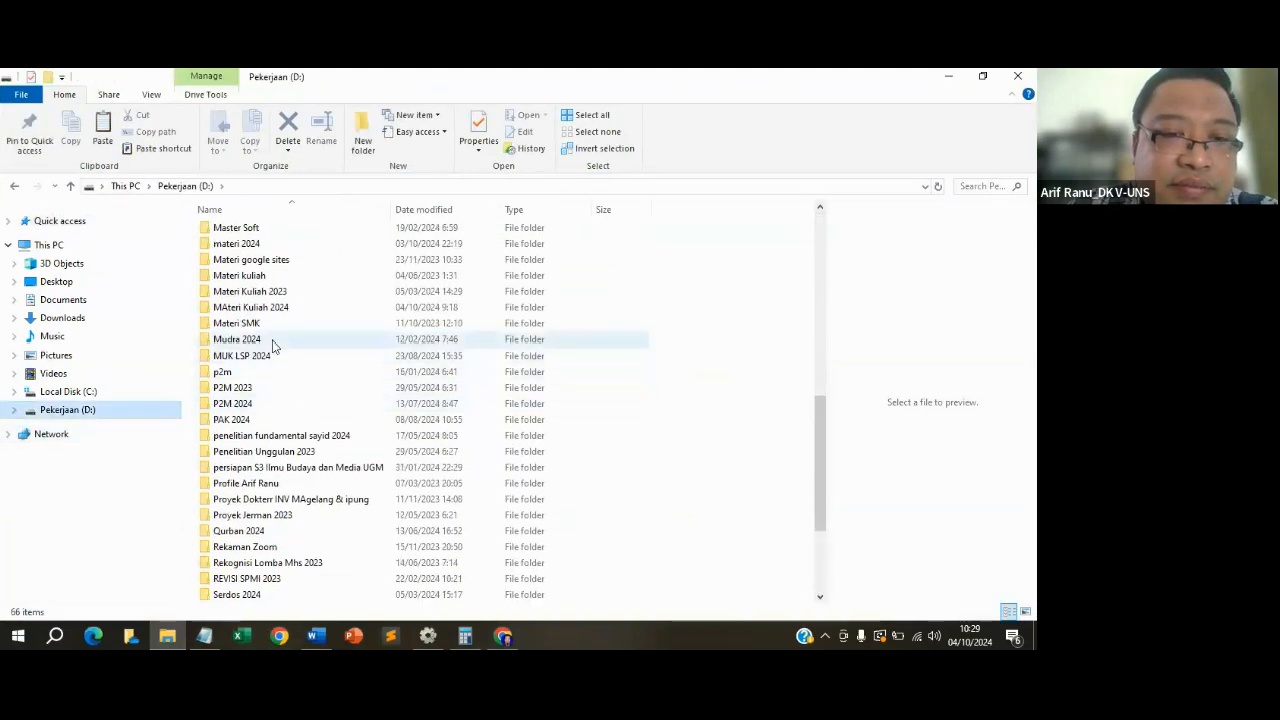
{"action": "double_click", "coordinate": [304, 309]}
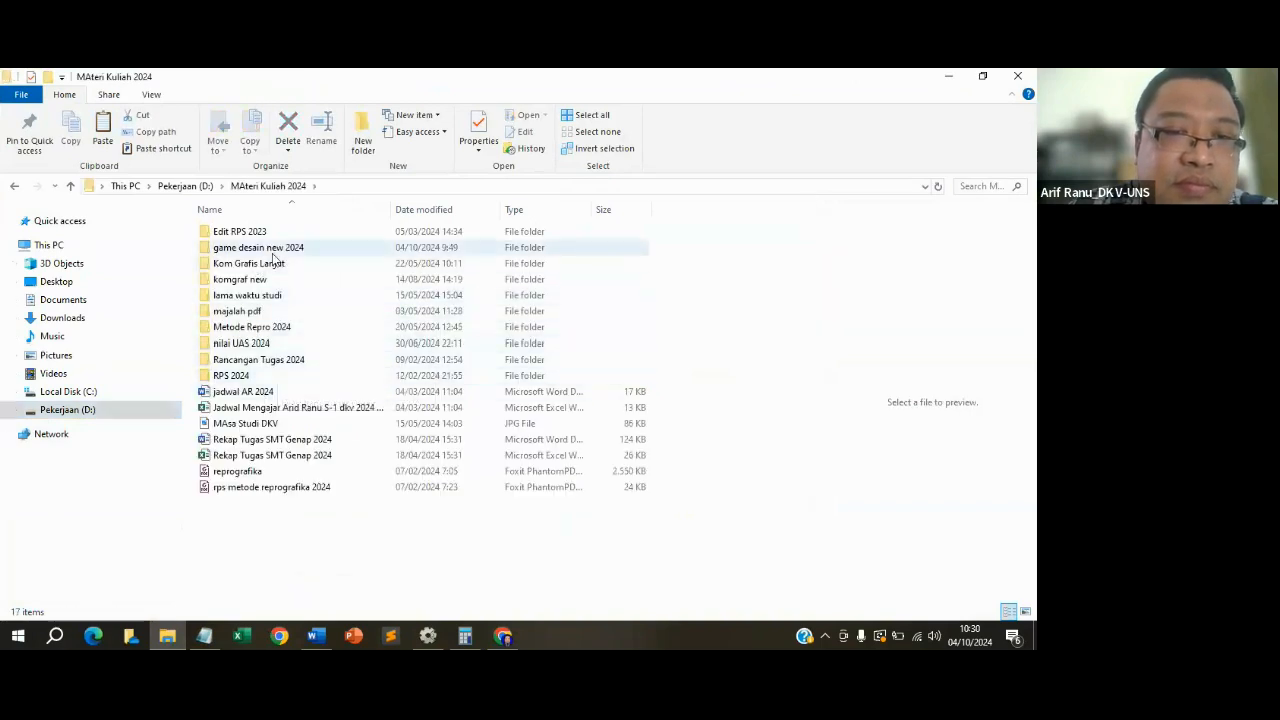
{"action": "double_click", "coordinate": [295, 249]}
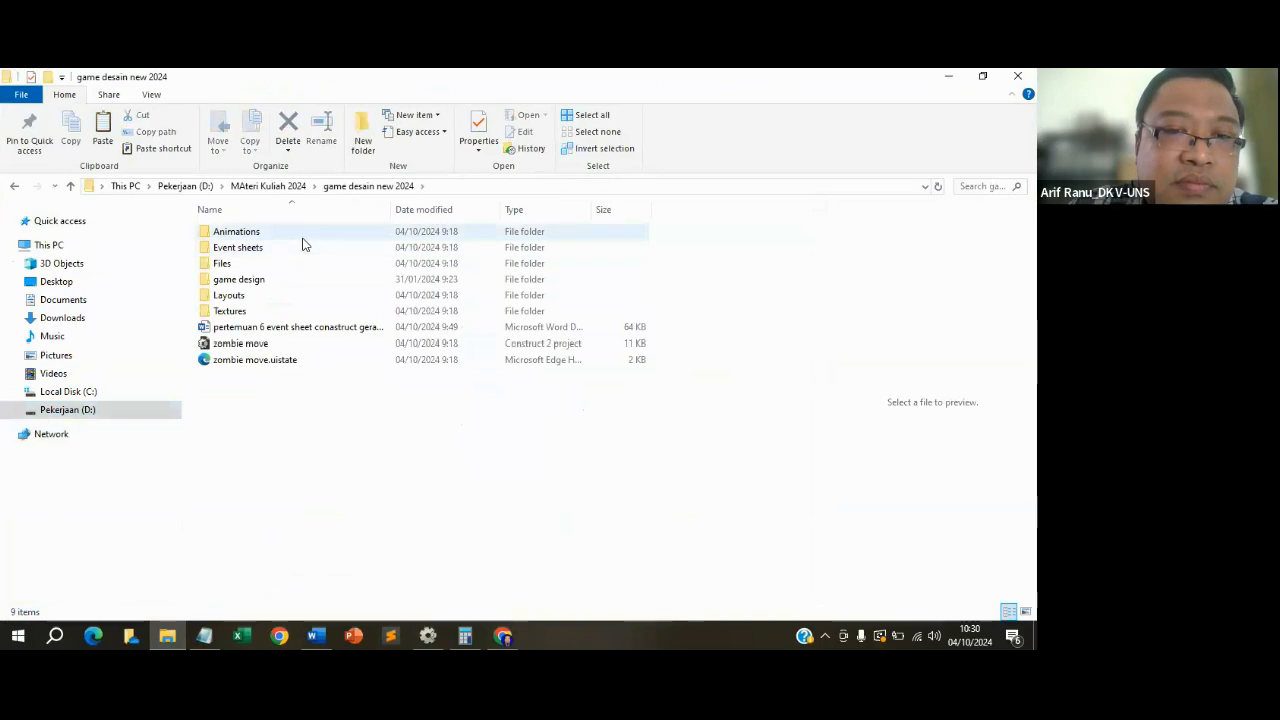
Create a folder named "pertemuan 6 movement player" inside game desain new 2024.
{"action": "right_click", "coordinate": [238, 426]}
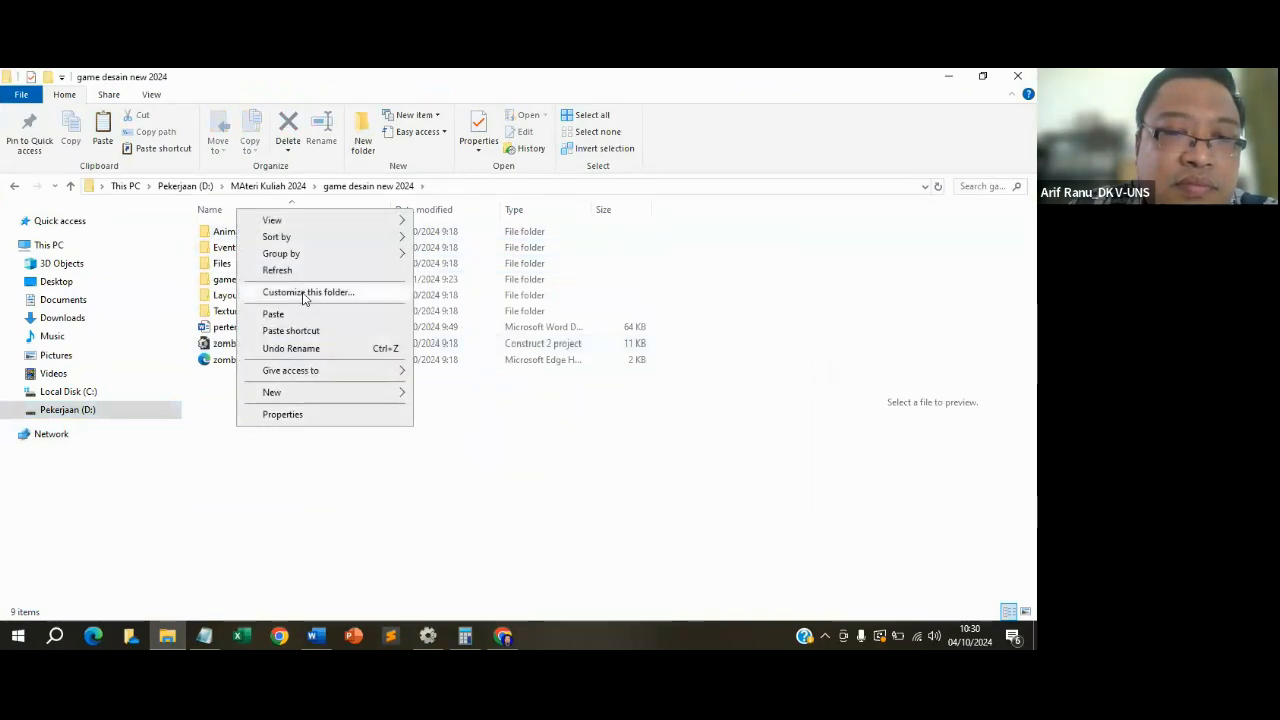
{"action": "mouse_move", "coordinate": [335, 395]}
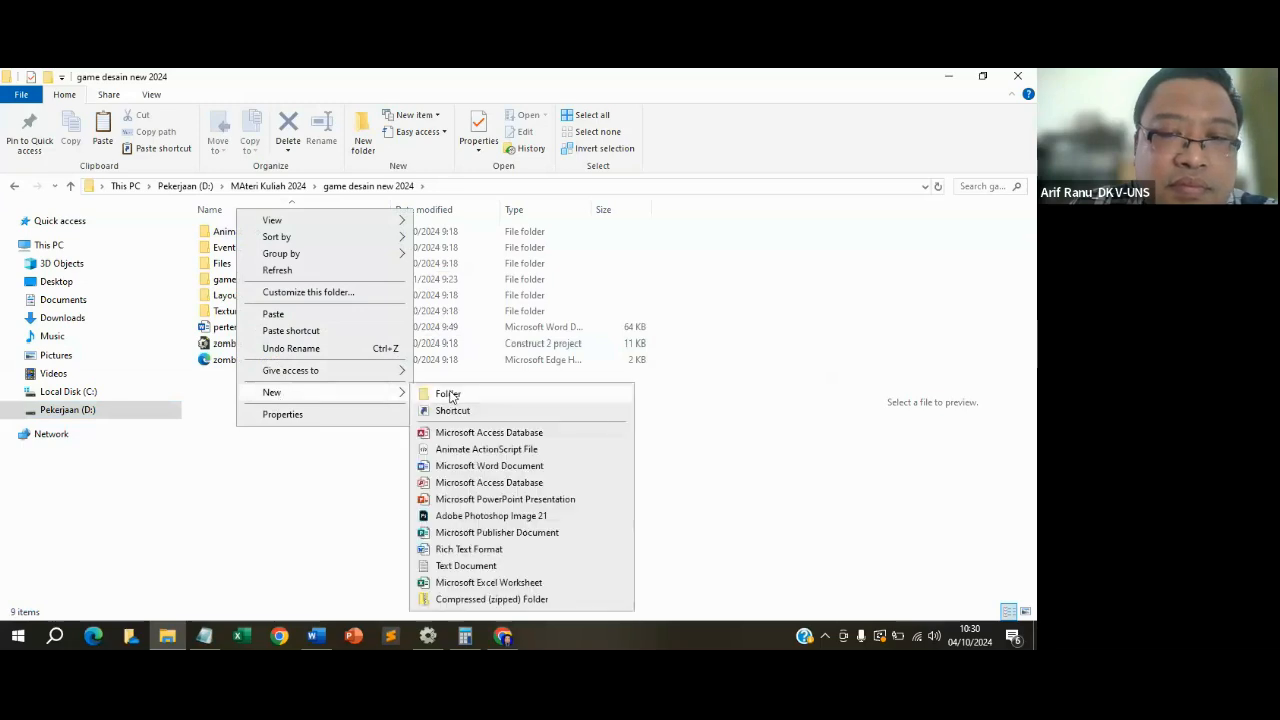
{"action": "left_click", "coordinate": [449, 397]}
{"action": "type", "text": "pe"}
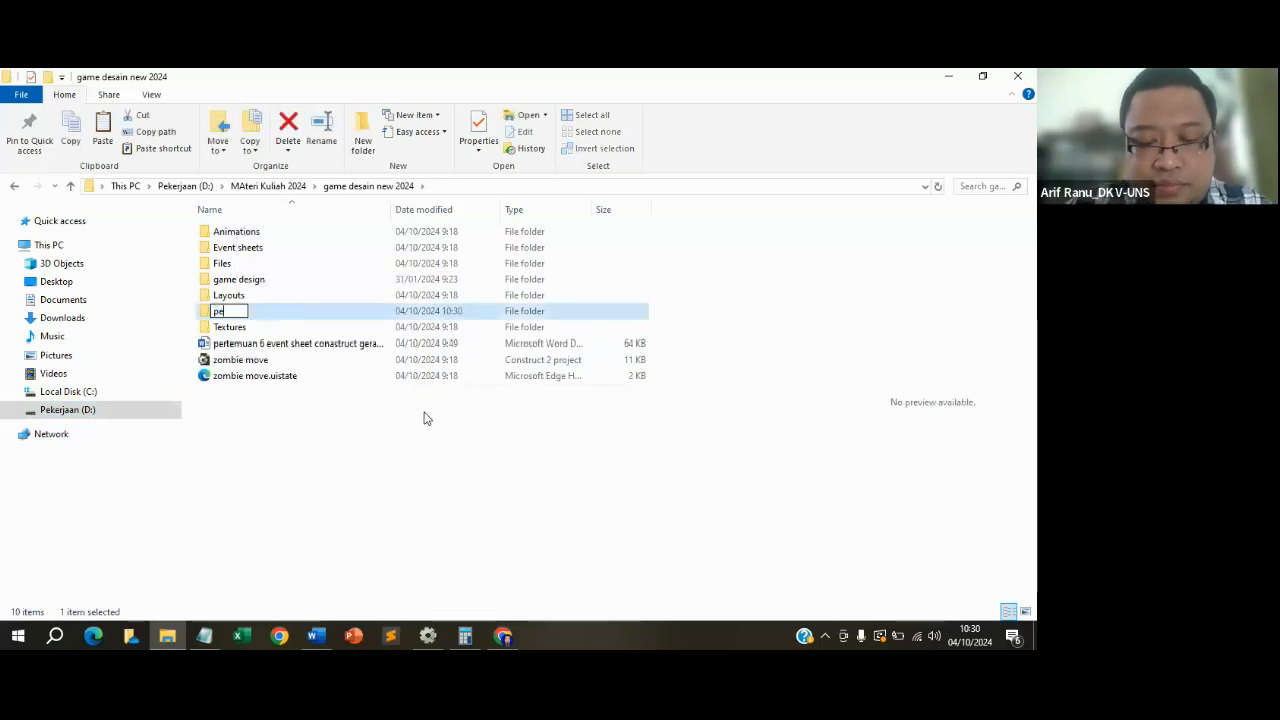
{"action": "type", "text": "rtemuan 6 movement player"}
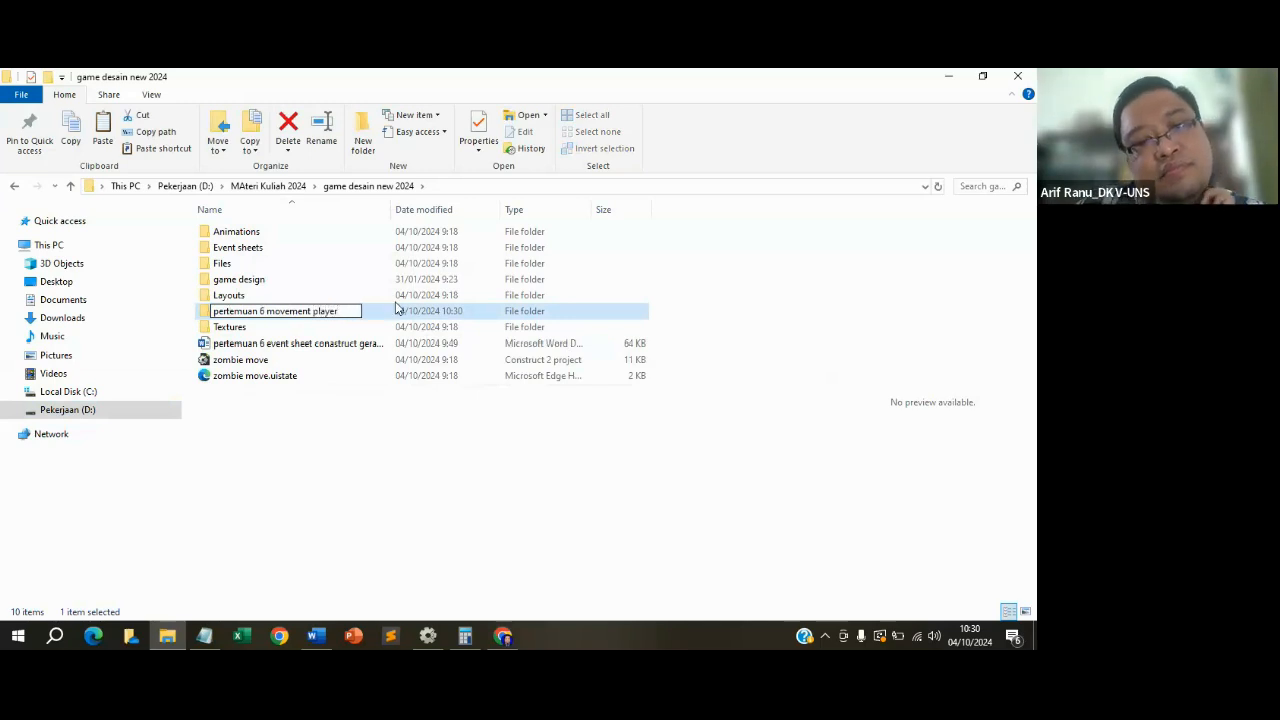
{"action": "key", "text": "Return"}
Paste the copied kenney_platformercharacters folder into the pertemuan 6 movement player folder.
{"action": "double_click", "coordinate": [356, 311]}
{"action": "right_click", "coordinate": [342, 311]}
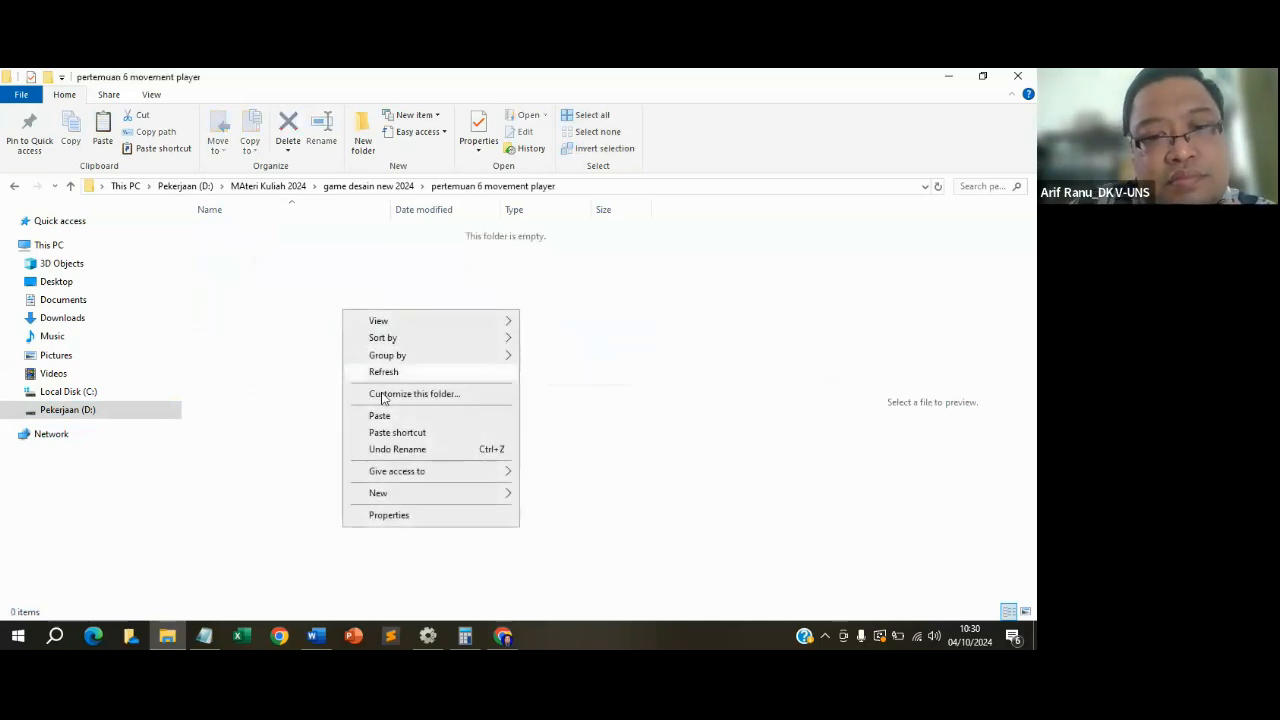
{"action": "left_click", "coordinate": [384, 415]}
{"action": "left_click", "coordinate": [426, 500]}
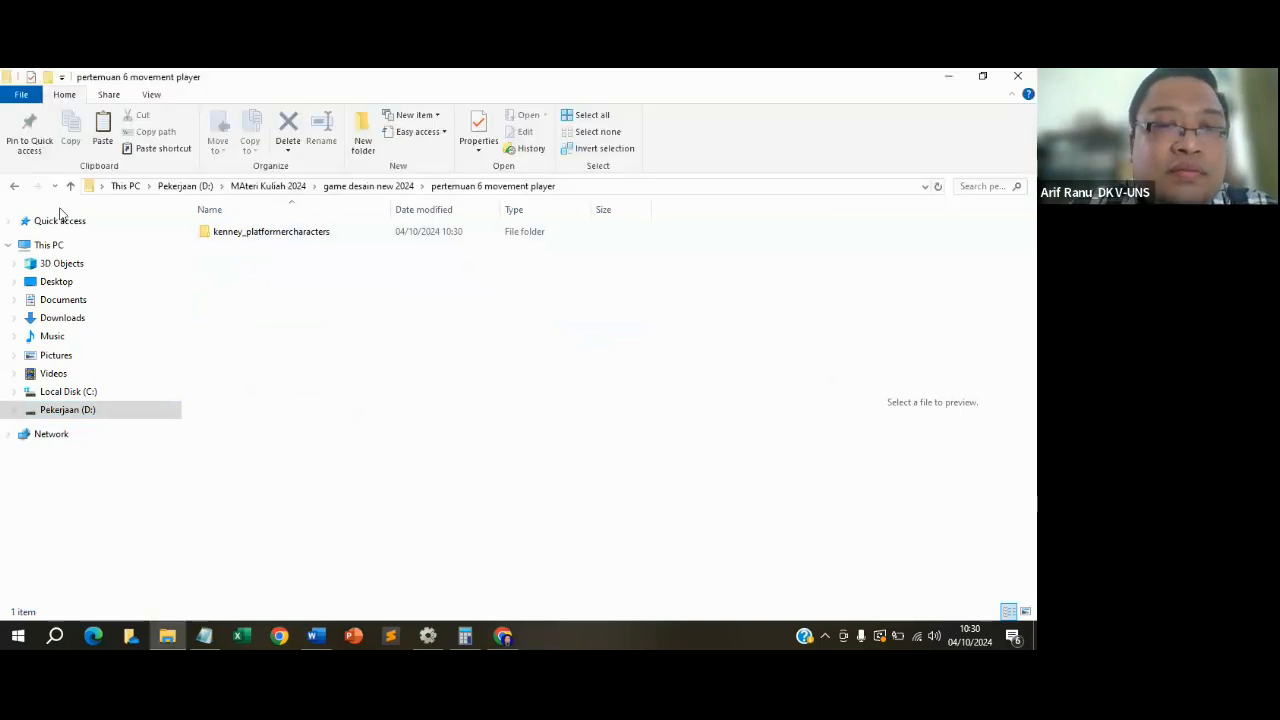
Return to game desain new 2024, check the contents of the Layouts folder and go back.
{"action": "left_click", "coordinate": [16, 188]}
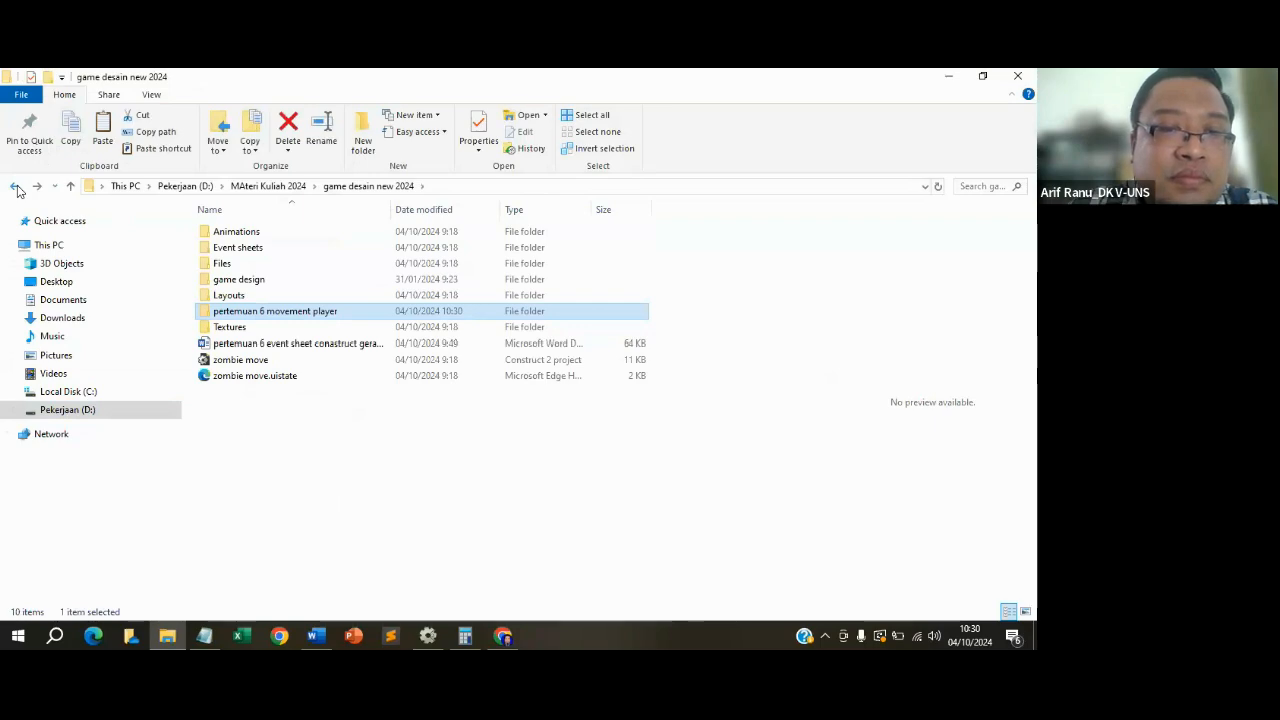
{"action": "double_click", "coordinate": [236, 296]}
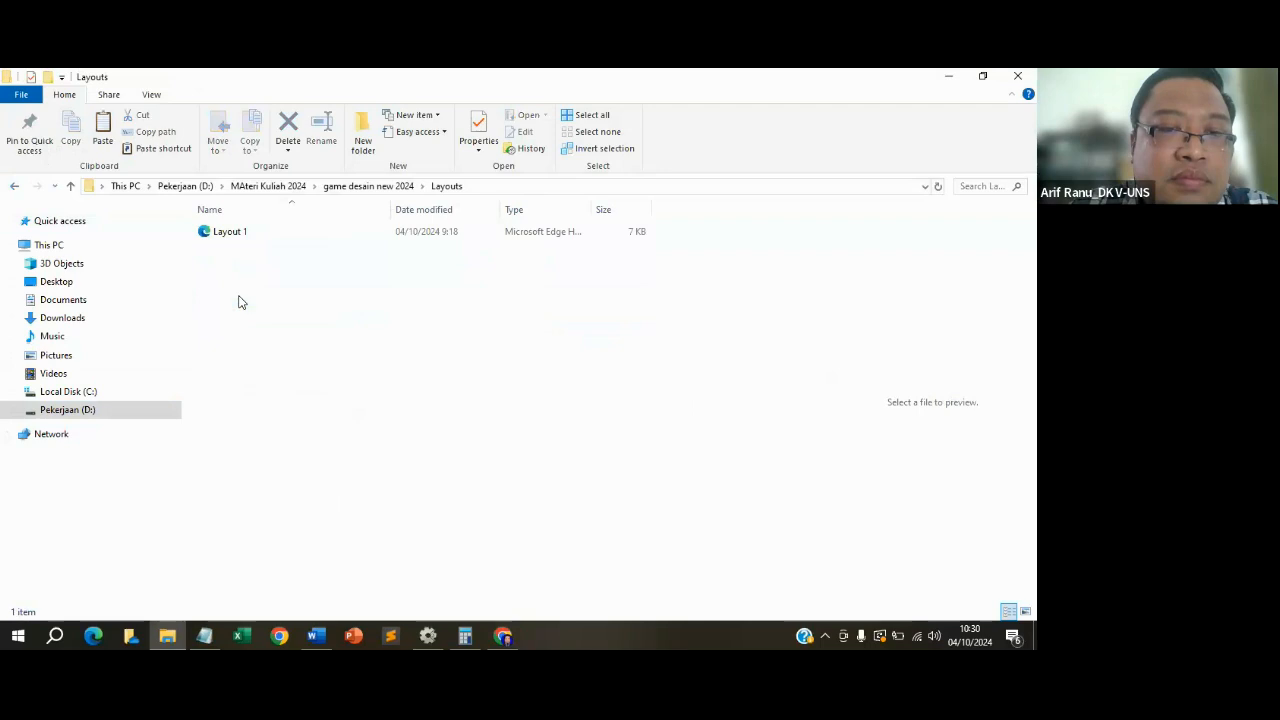
{"action": "left_click", "coordinate": [13, 187]}
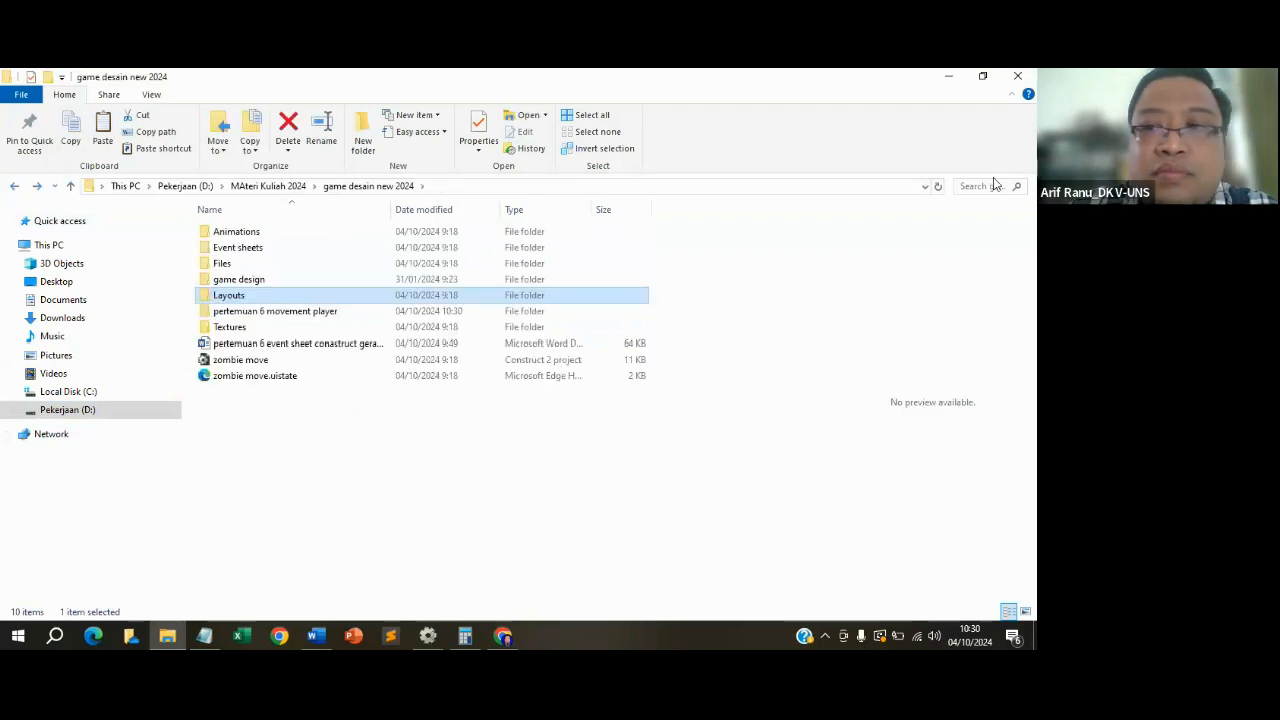
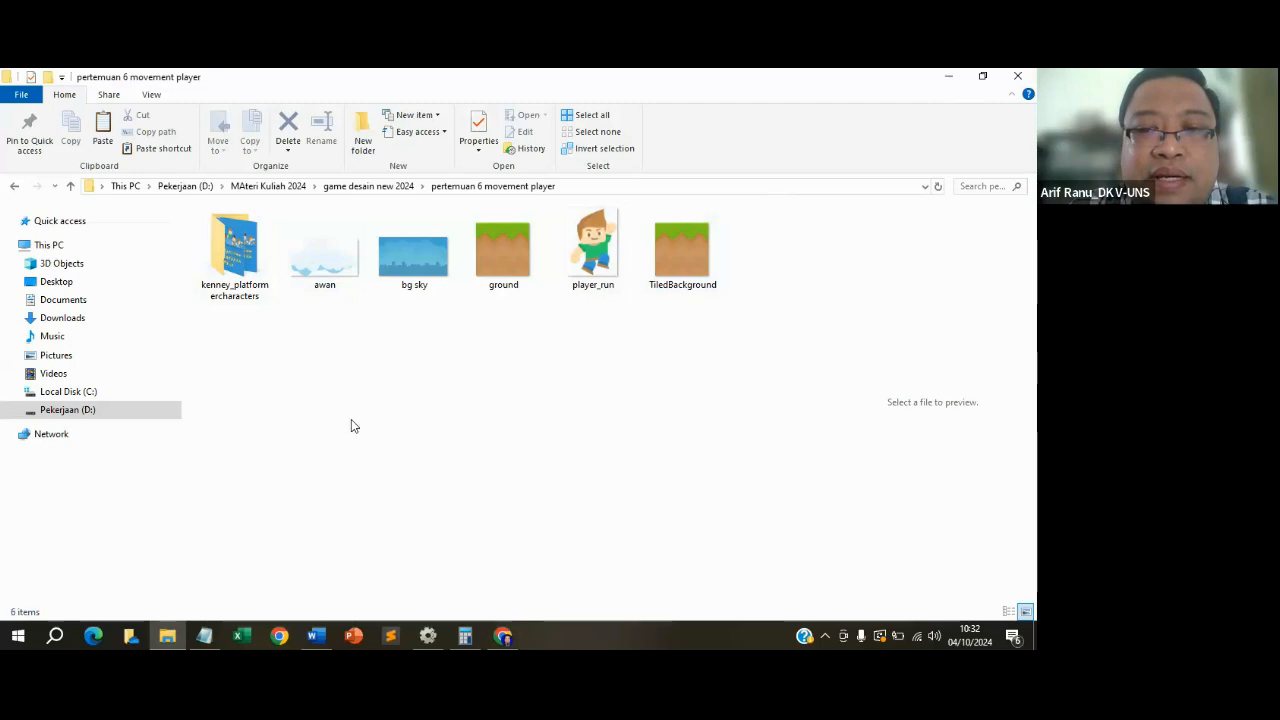
Create a folder named "Proyek Game Movement player" inside the pertemuan 6 movement player folder.
{"action": "right_click", "coordinate": [286, 371]}
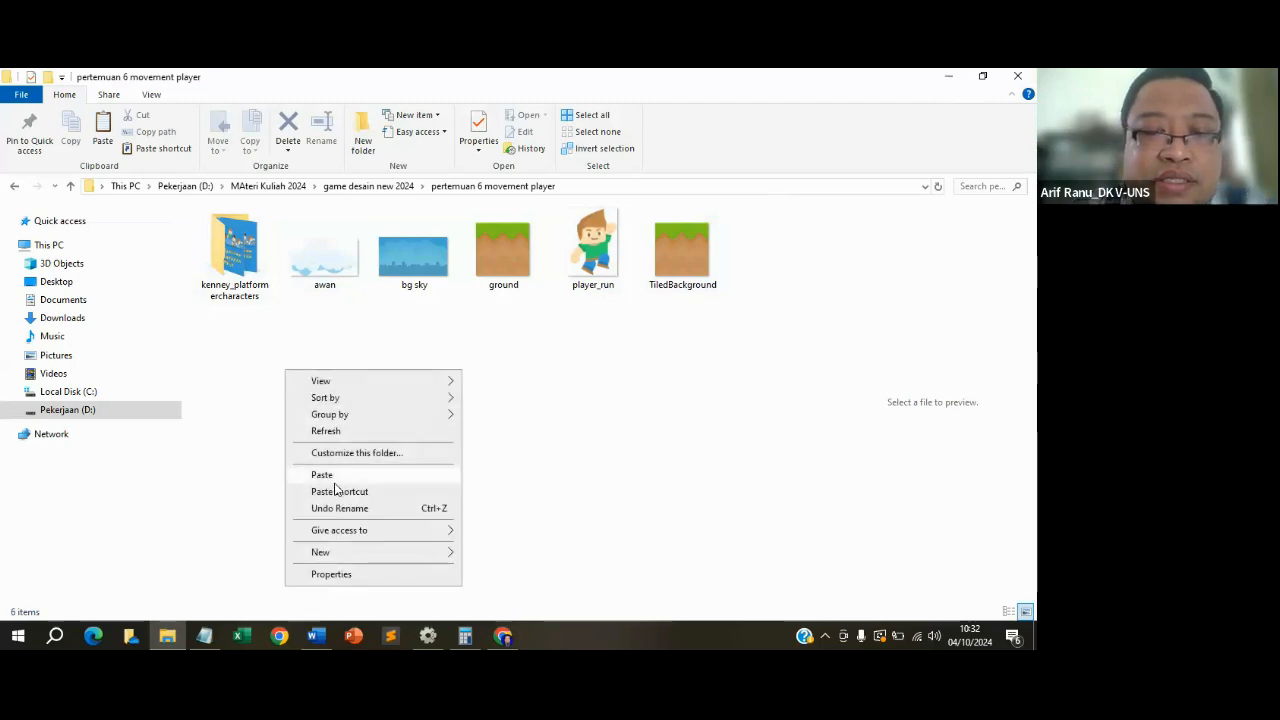
{"action": "mouse_move", "coordinate": [338, 556]}
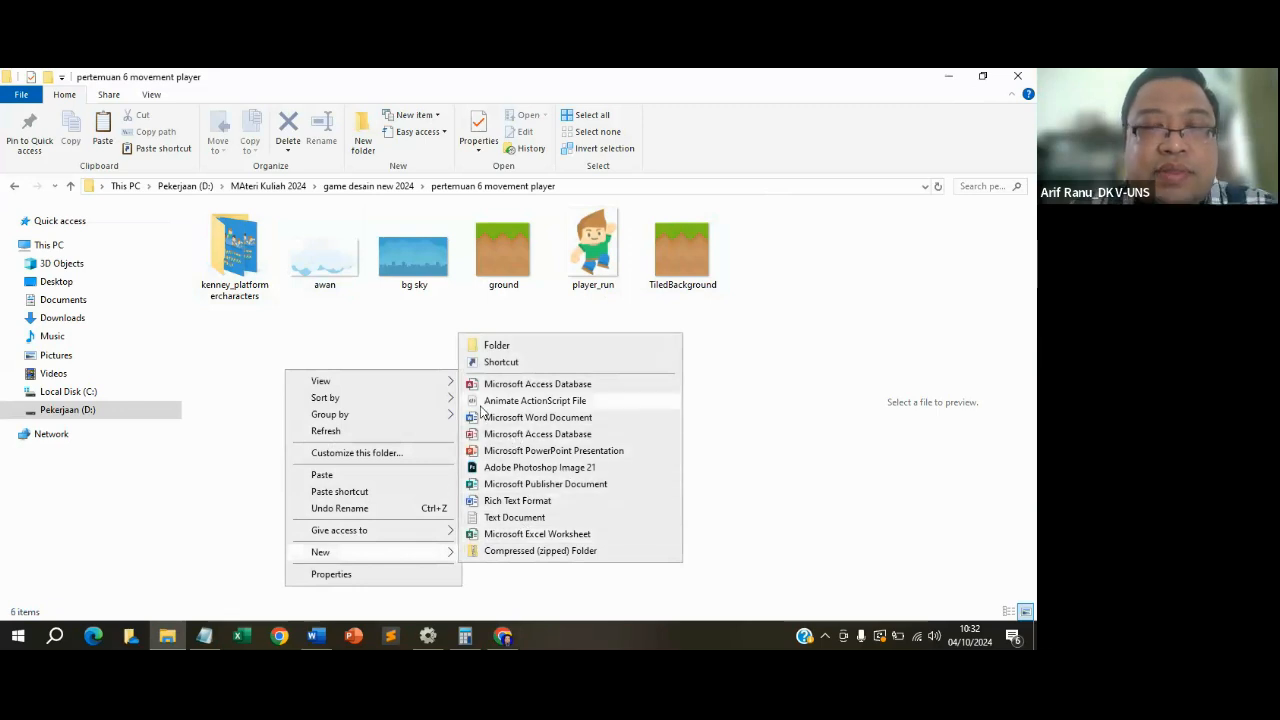
{"action": "left_click", "coordinate": [496, 345]}
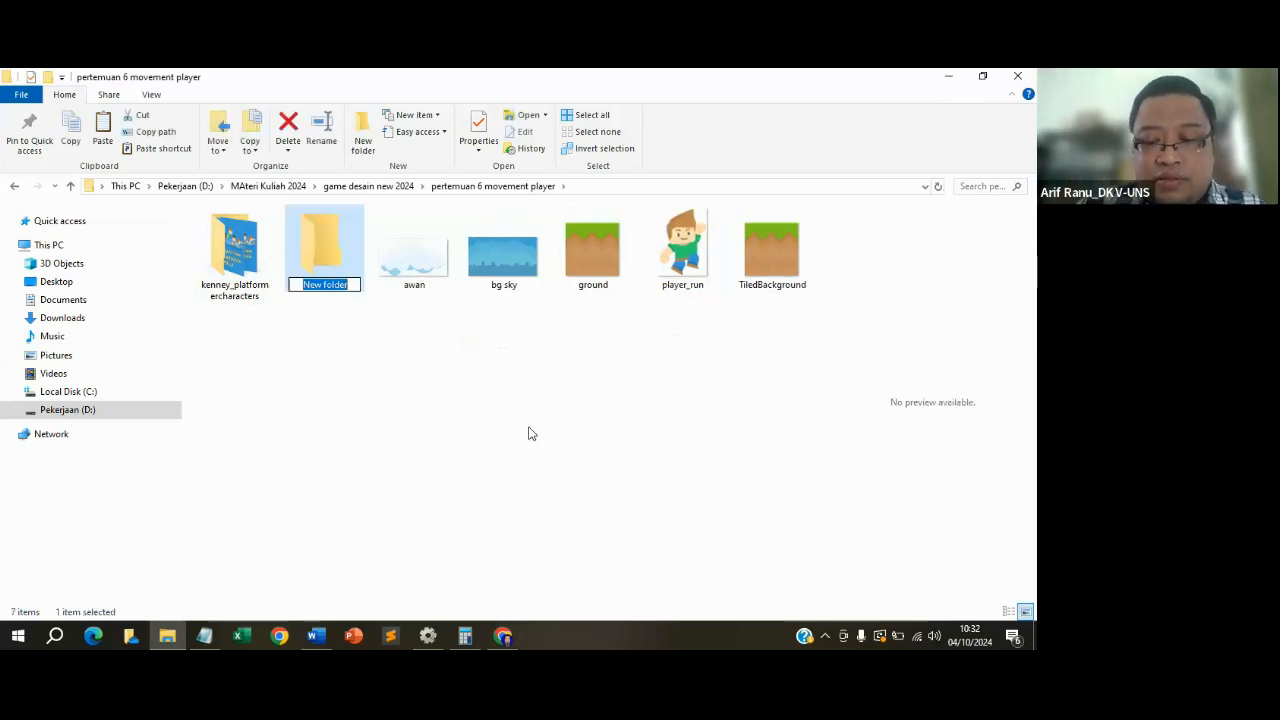
{"action": "type", "text": "Pro"}
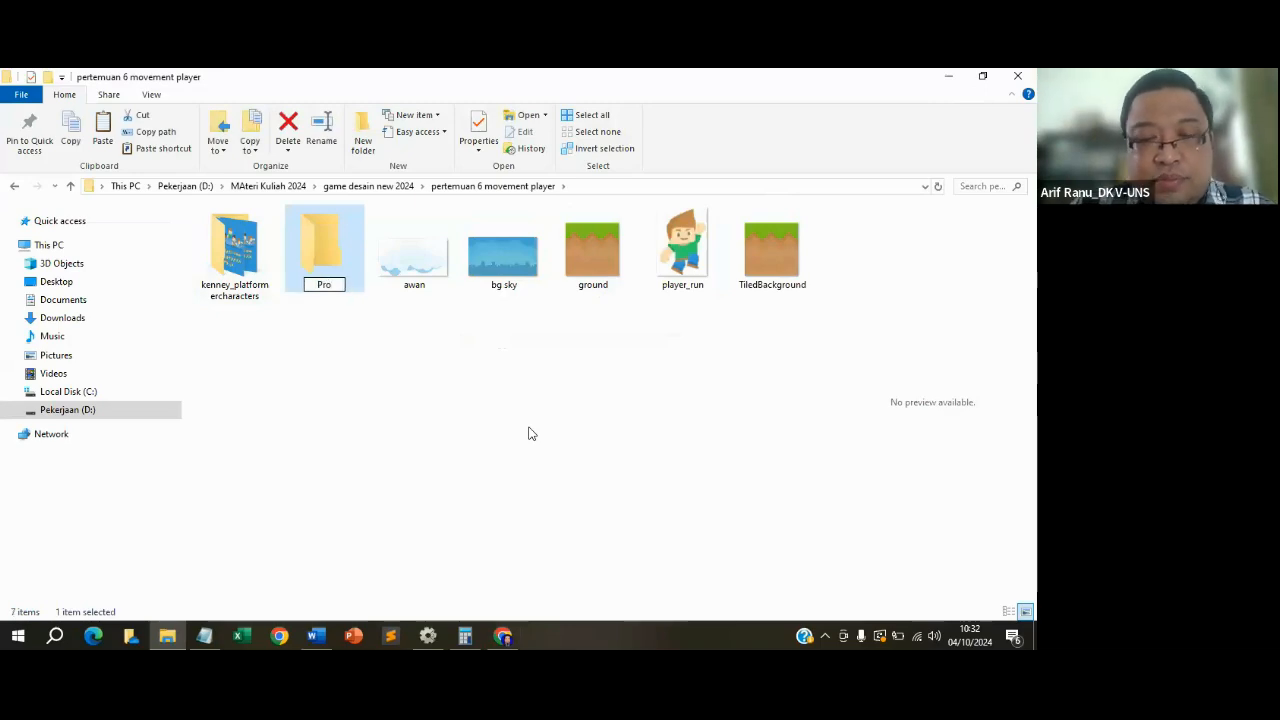
{"action": "type", "text": "yek Game"}
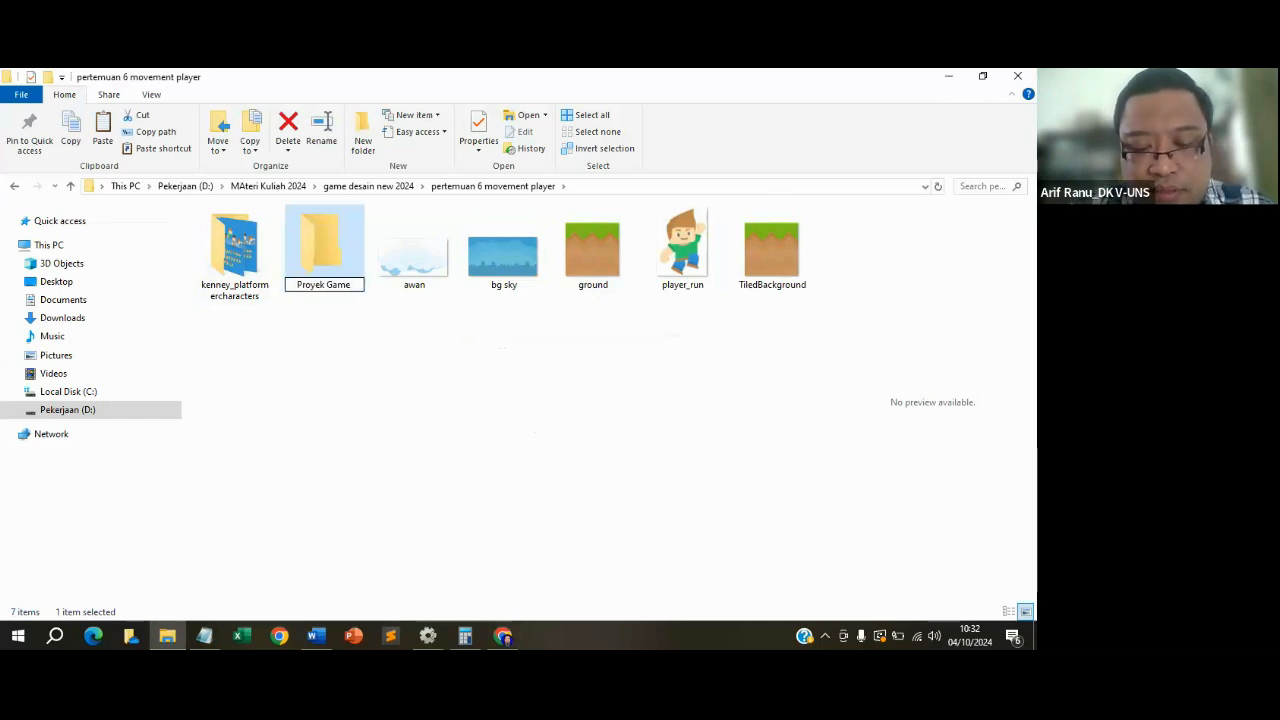
{"action": "type", "text": " Movement"}
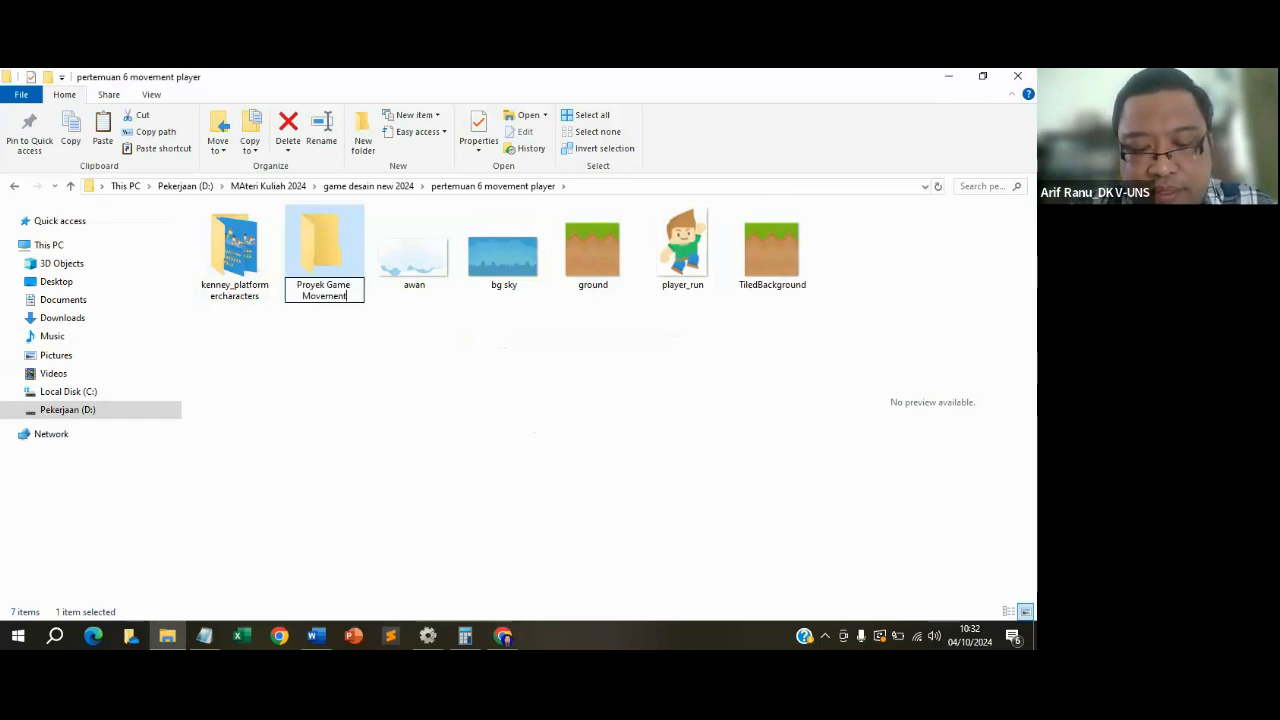
{"action": "type", "text": " player"}
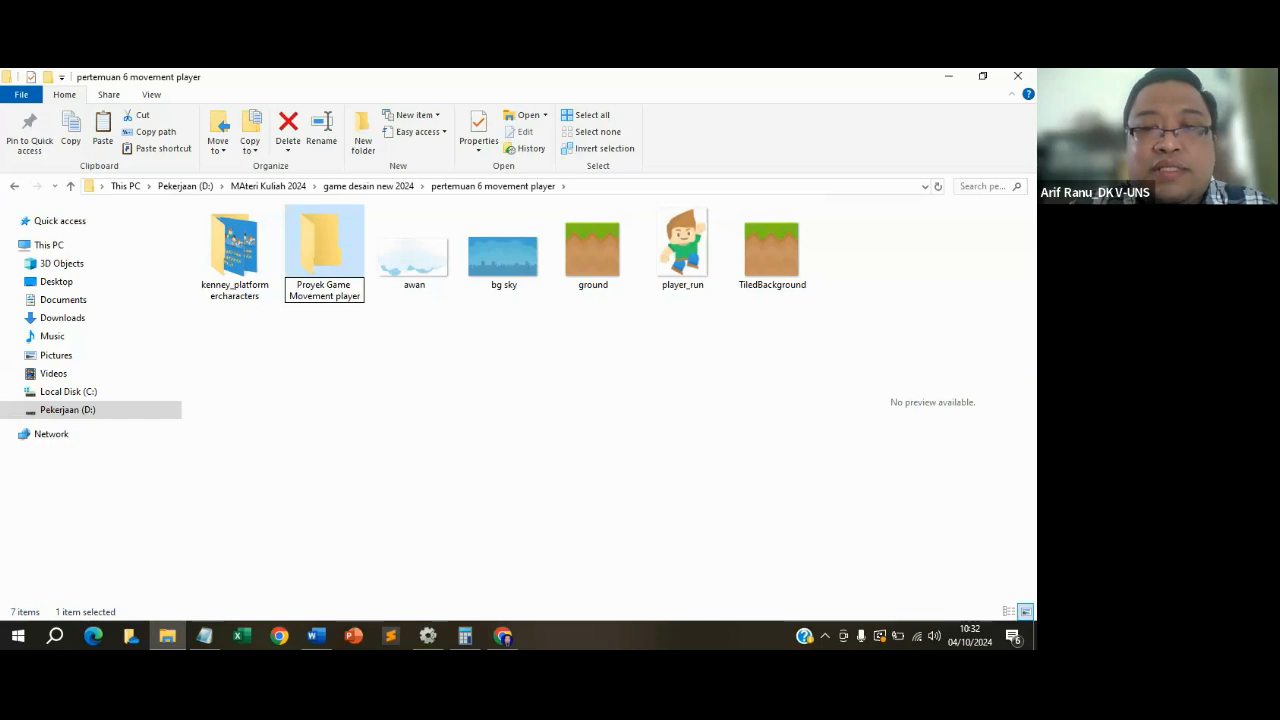
{"action": "key", "text": "Return"}
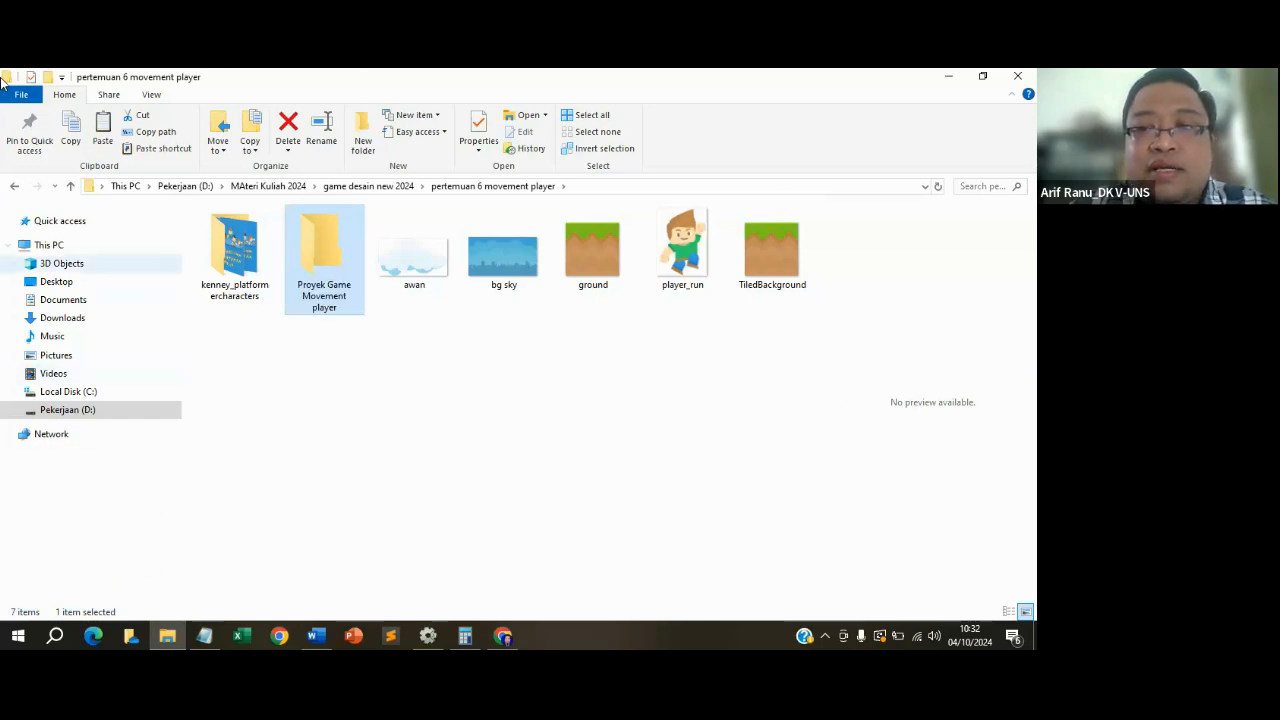
Move the bg sky and ground images into the Proyek Game Movement player folder using TeraCopy.
{"action": "left_click", "coordinate": [372, 376]}
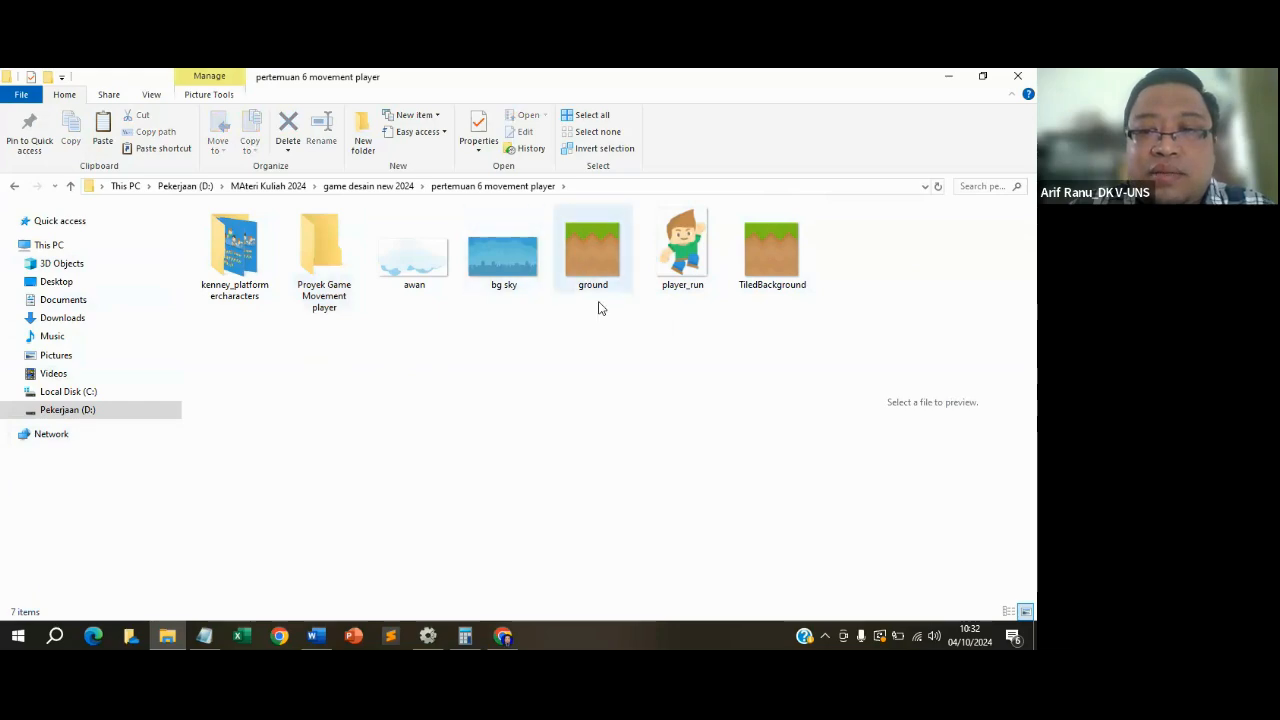
{"action": "left_click_drag", "start_coordinate": [606, 312], "coordinate": [335, 258]}
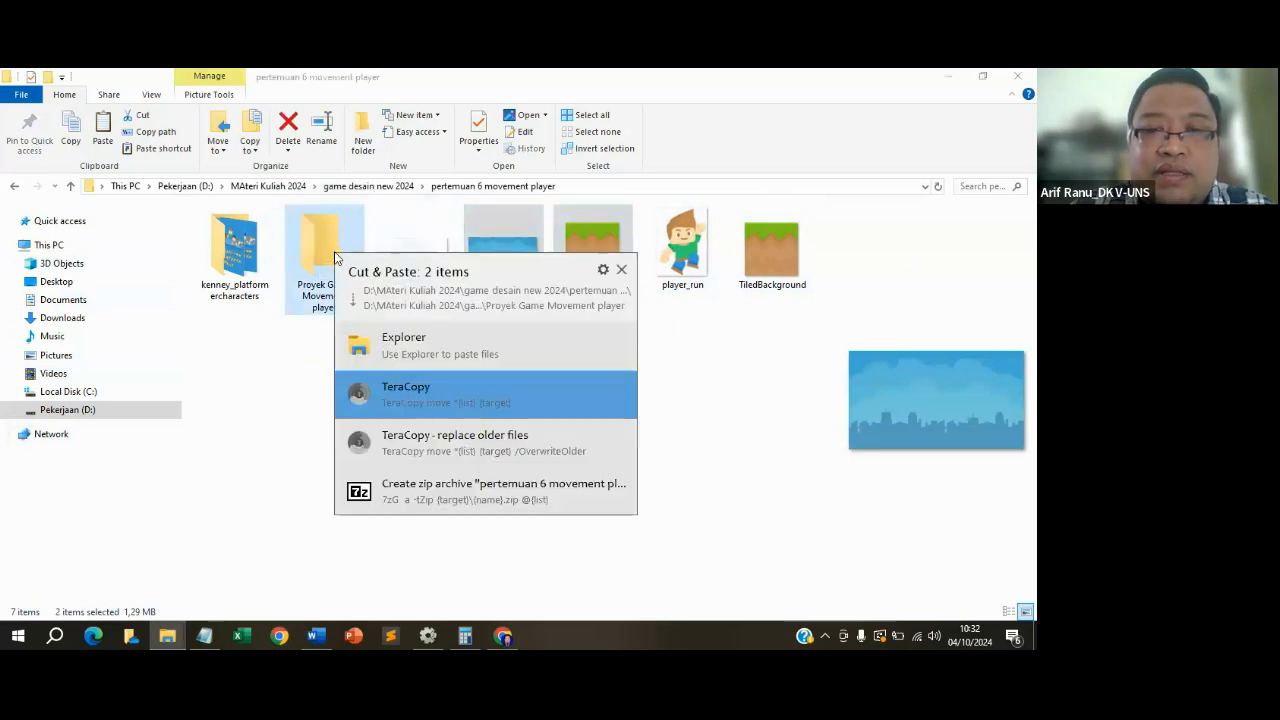
{"action": "left_click", "coordinate": [427, 398]}
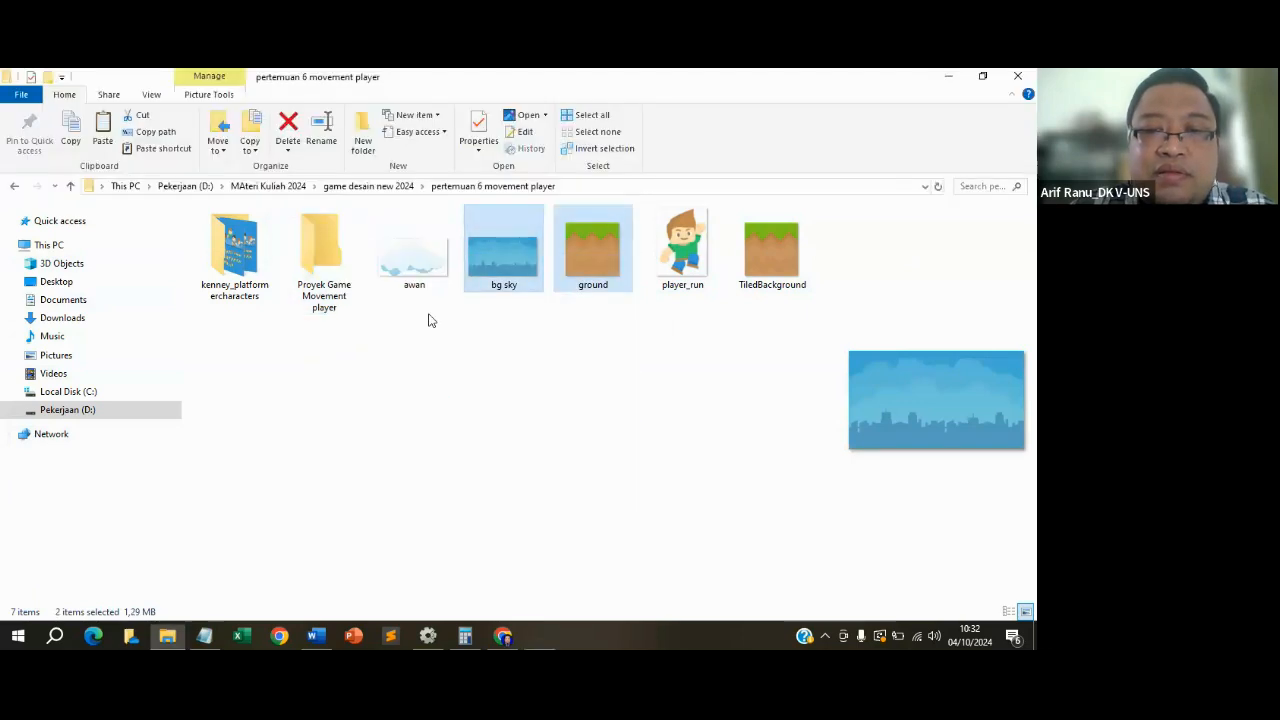
Go into kenney_platformercharacters > PNG > Zombie, look into Limbs briefly and open the Poses folder.
{"action": "double_click", "coordinate": [243, 262]}
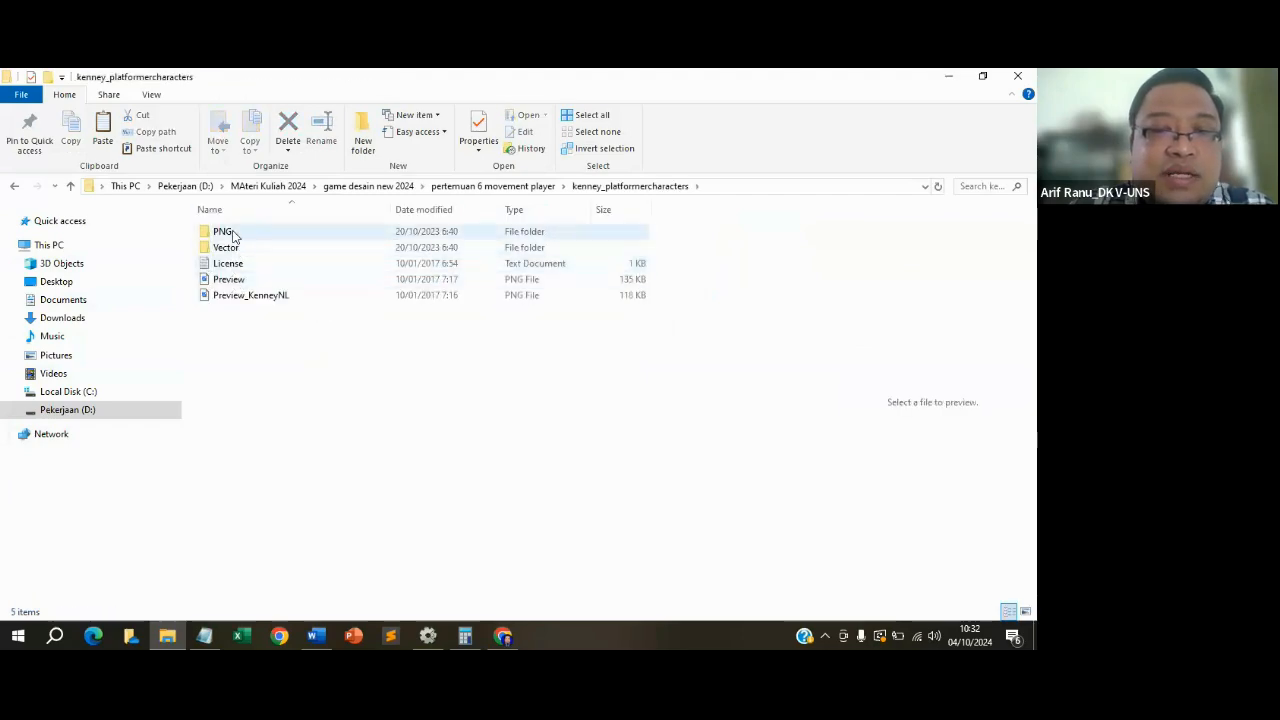
{"action": "double_click", "coordinate": [233, 234]}
{"action": "left_click", "coordinate": [234, 298]}
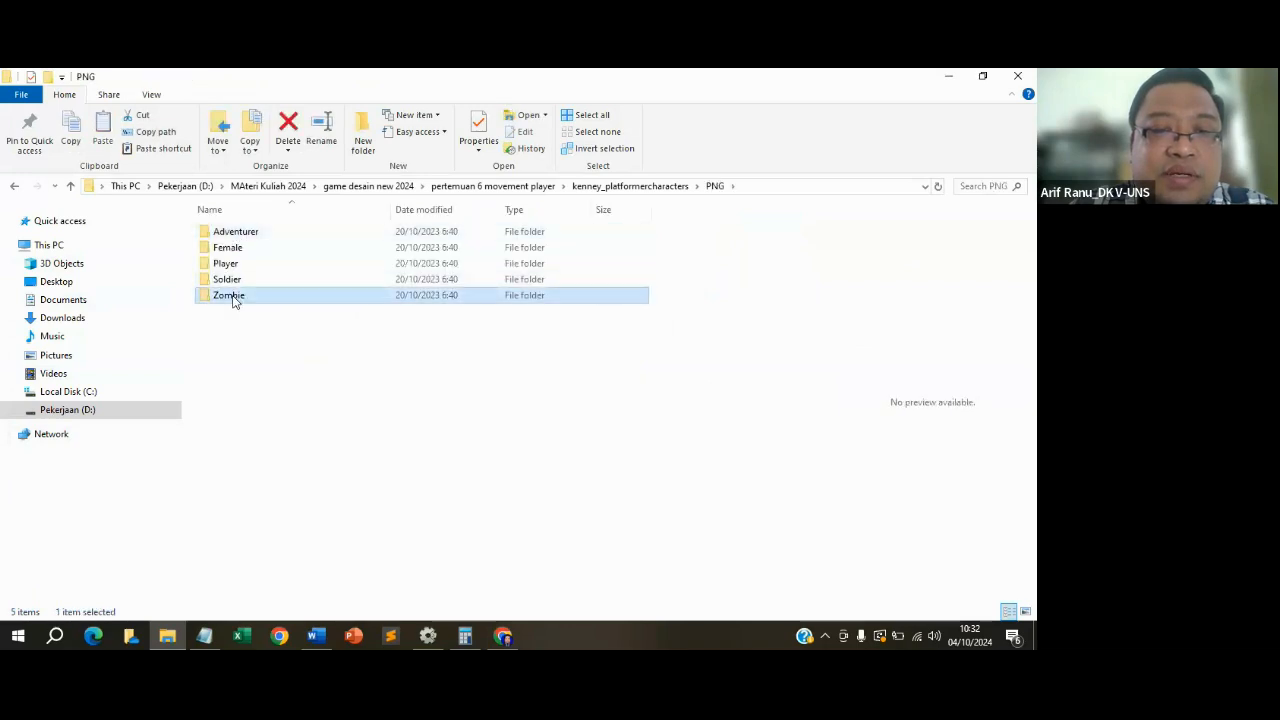
{"action": "double_click", "coordinate": [233, 299]}
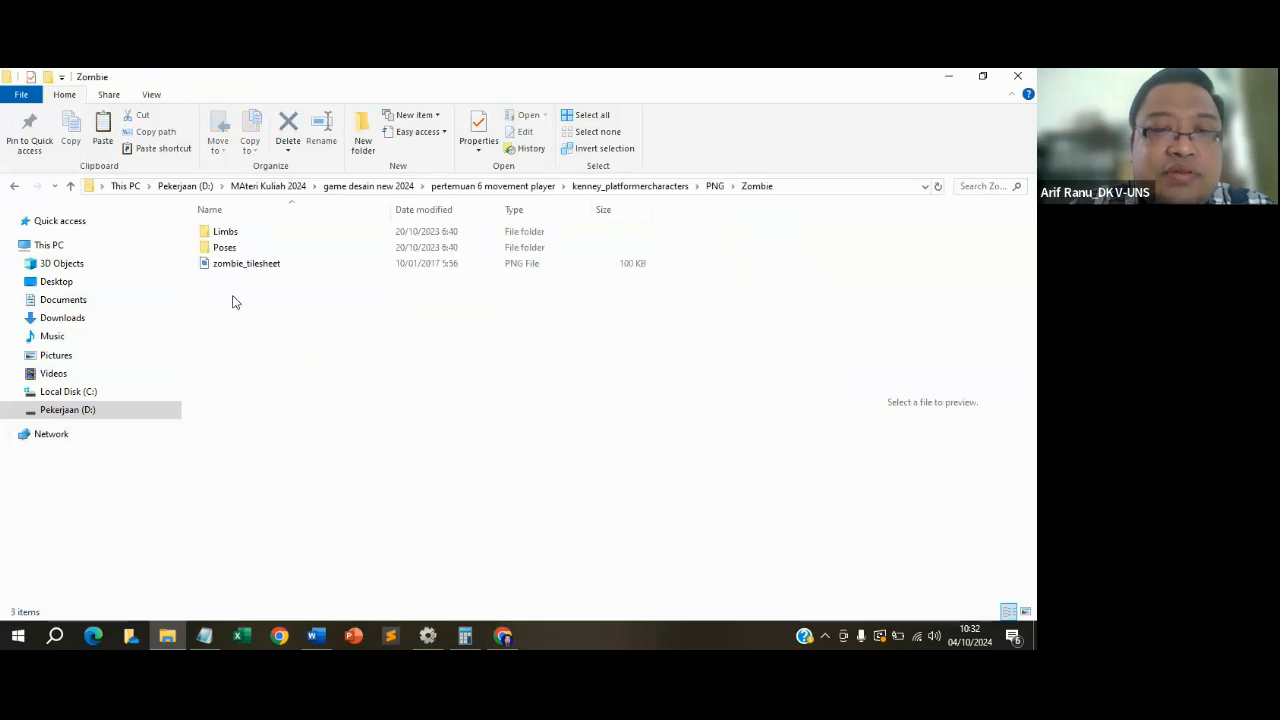
{"action": "double_click", "coordinate": [226, 233]}
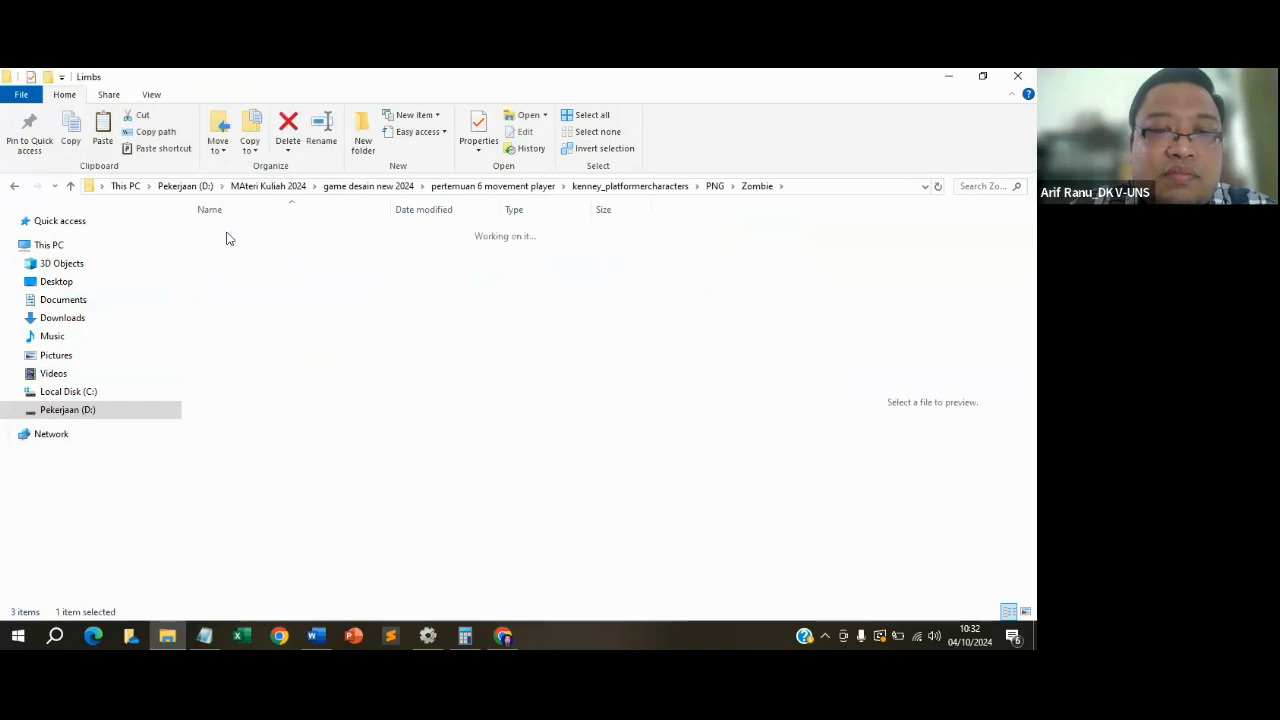
{"action": "left_click", "coordinate": [18, 186]}
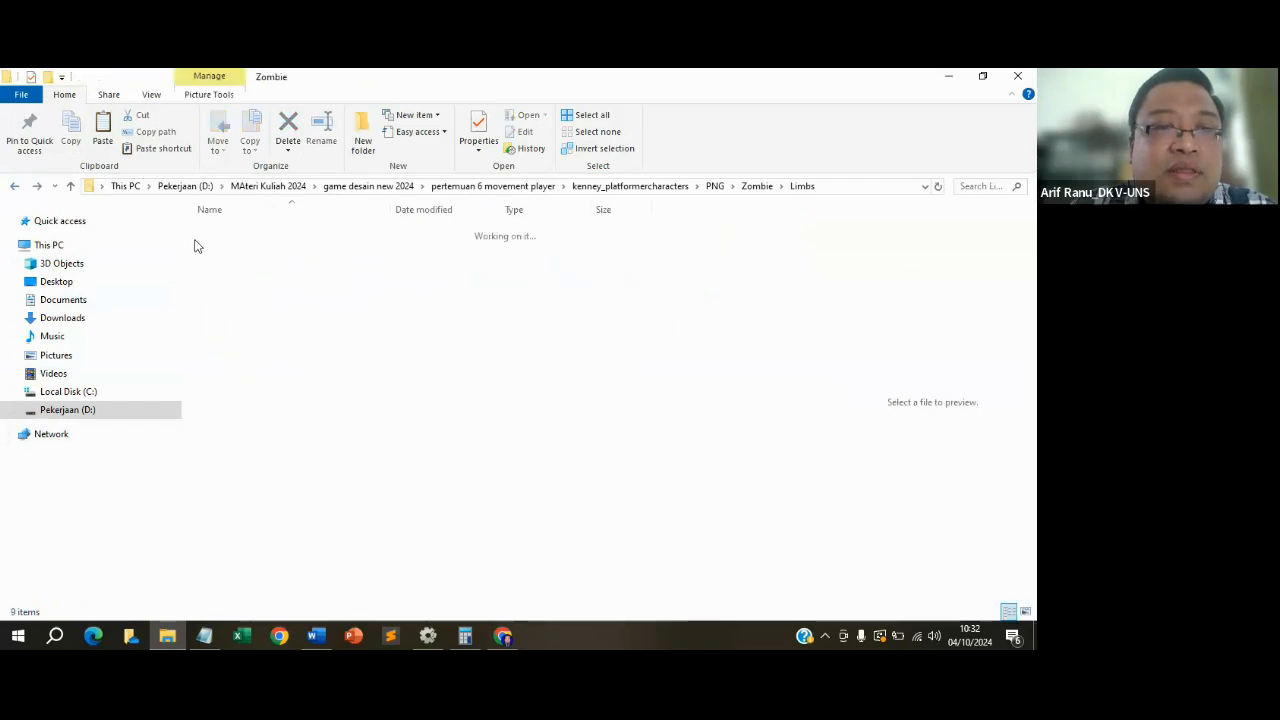
{"action": "left_click", "coordinate": [232, 250]}
{"action": "double_click", "coordinate": [232, 250]}
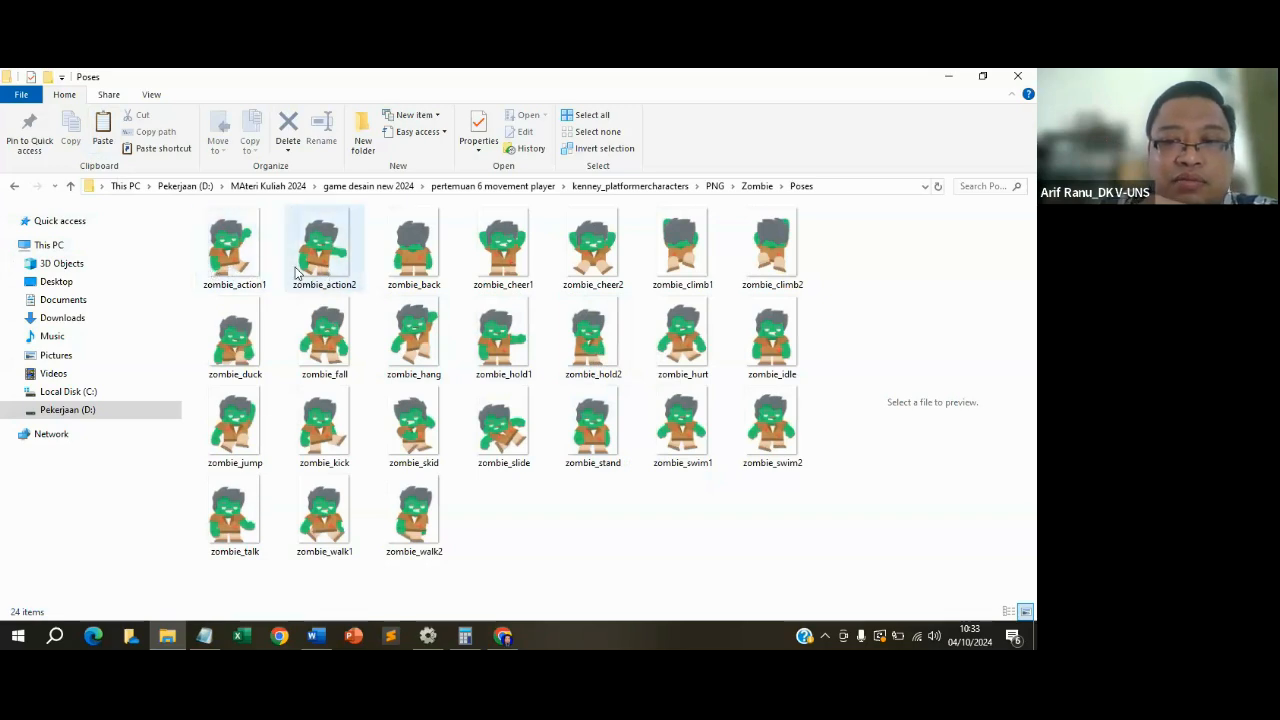
Rename the zombie_action1 image as zombie_jalan1.
{"action": "left_click", "coordinate": [231, 268]}
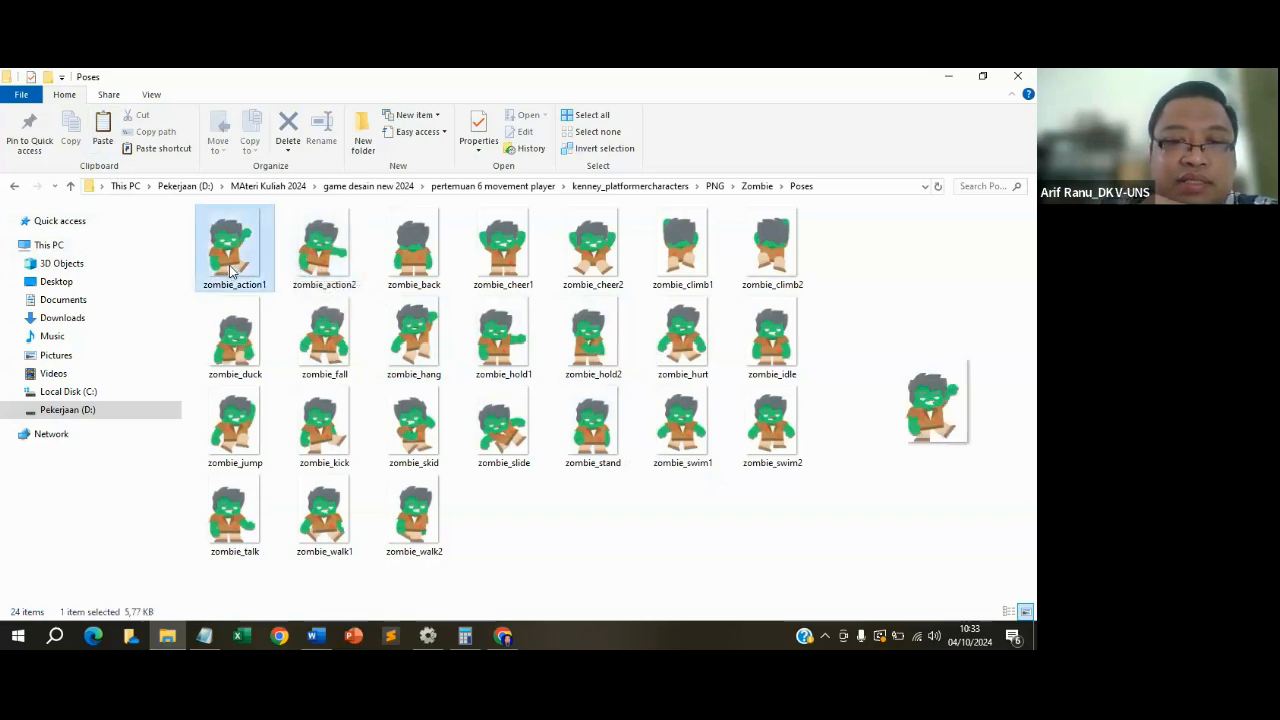
{"action": "right_click", "coordinate": [231, 268]}
{"action": "left_click", "coordinate": [284, 588]}
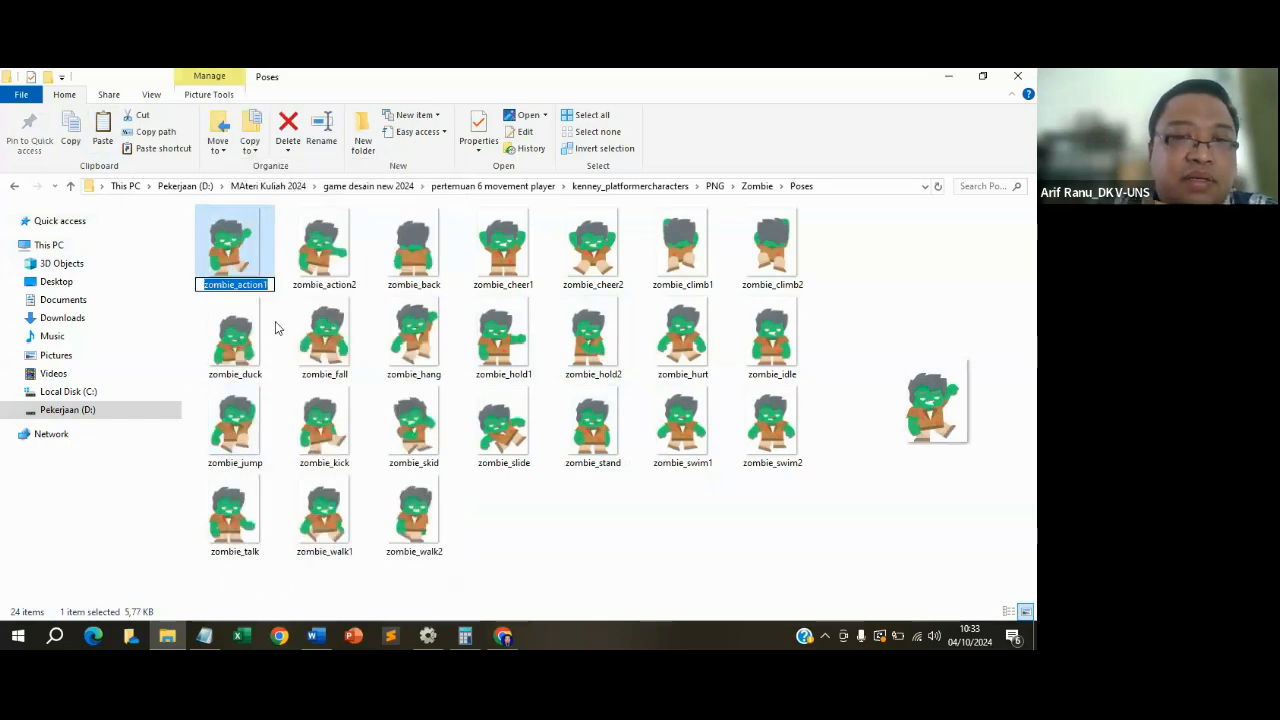
{"action": "left_click", "coordinate": [264, 285]}
{"action": "key", "text": "BackSpace"}
{"action": "key", "text": "BackSpace"}
{"action": "key", "text": "BackSpace"}
{"action": "key", "text": "BackSpace"}
{"action": "key", "text": "BackSpace"}
{"action": "key", "text": "BackSpace"}
{"action": "key", "text": "BackSpace"}
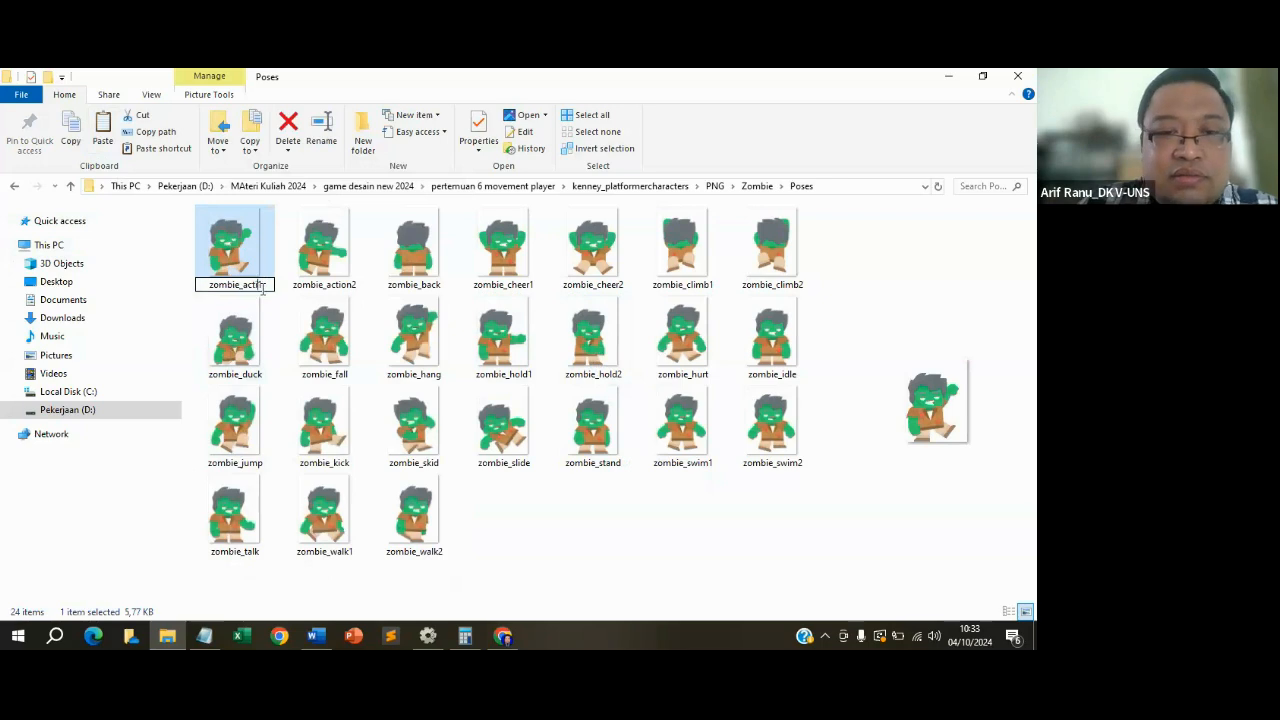
{"action": "type", "text": "jalan"}
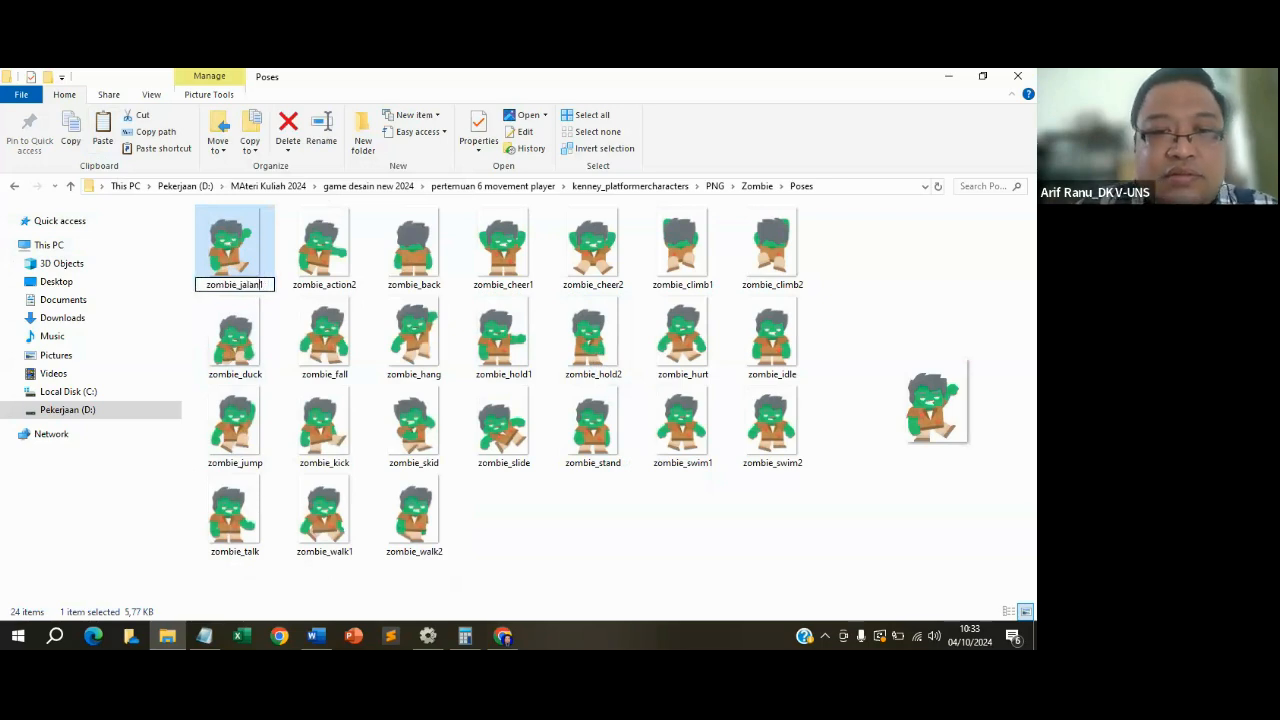
{"action": "type", "text": "1"}
{"action": "key", "text": "Return"}
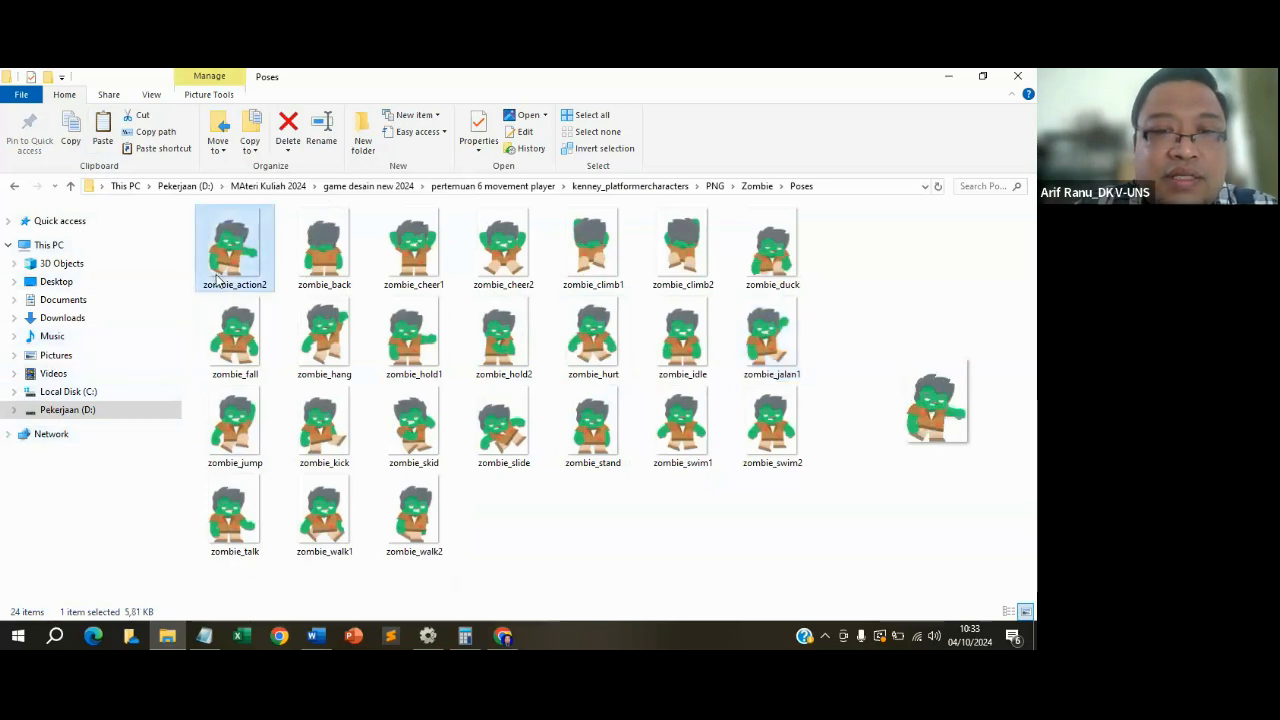
Rename the zombie_action2 image as zombie_jalan2.
{"action": "right_click", "coordinate": [217, 281]}
{"action": "left_click", "coordinate": [260, 588]}
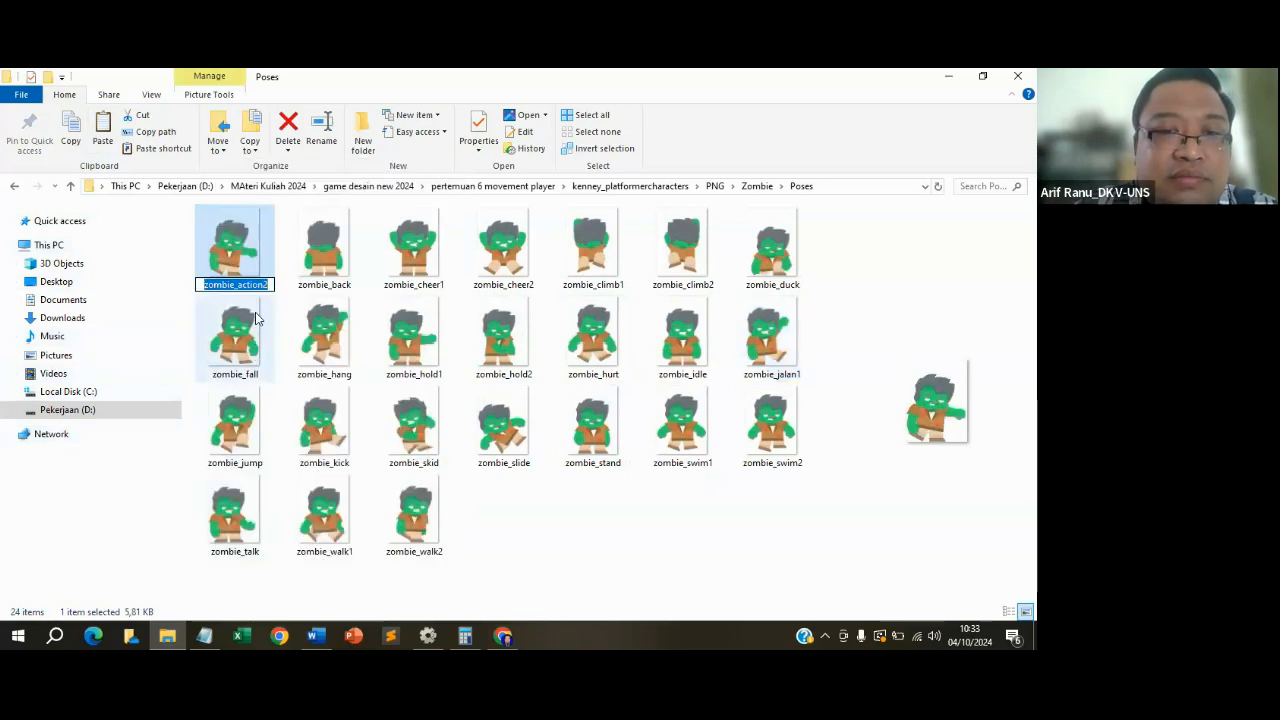
{"action": "key", "text": "Right"}
{"action": "key", "text": "Left"}
{"action": "key", "text": "BackSpace"}
{"action": "key", "text": "BackSpace"}
{"action": "key", "text": "BackSpace"}
{"action": "key", "text": "BackSpace"}
{"action": "key", "text": "BackSpace"}
{"action": "key", "text": "BackSpace"}
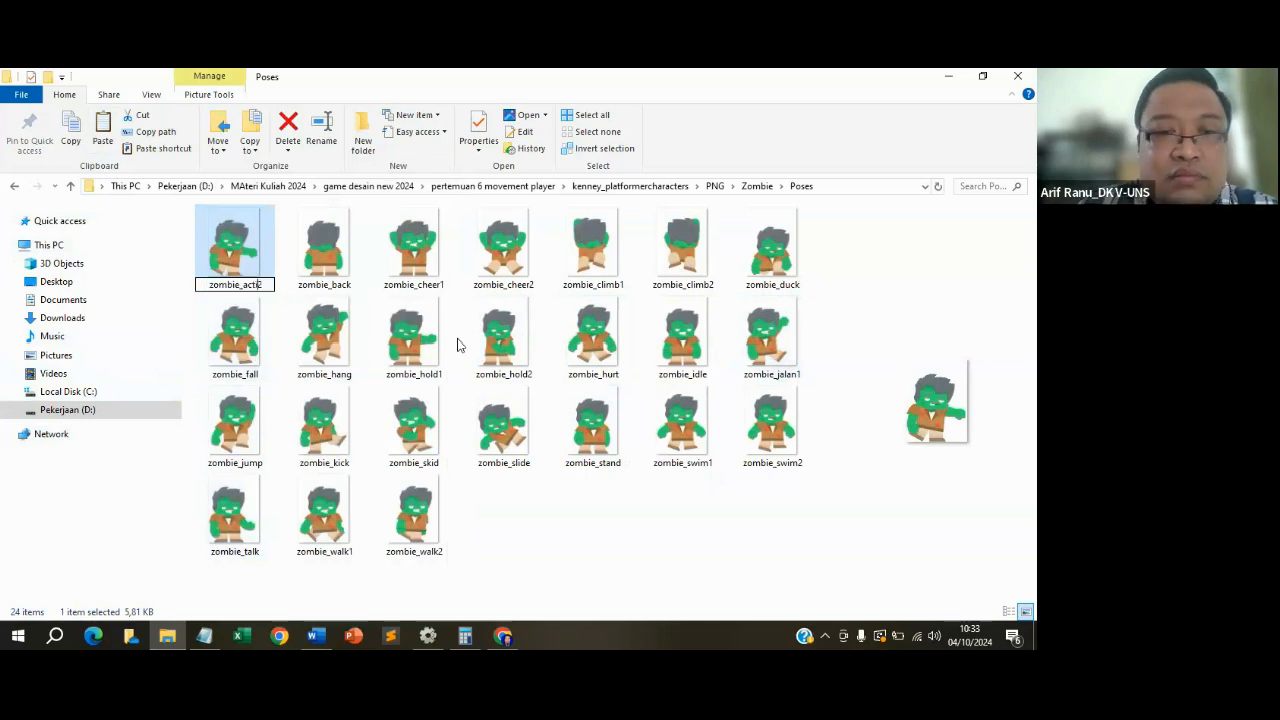
{"action": "type", "text": "jalan"}
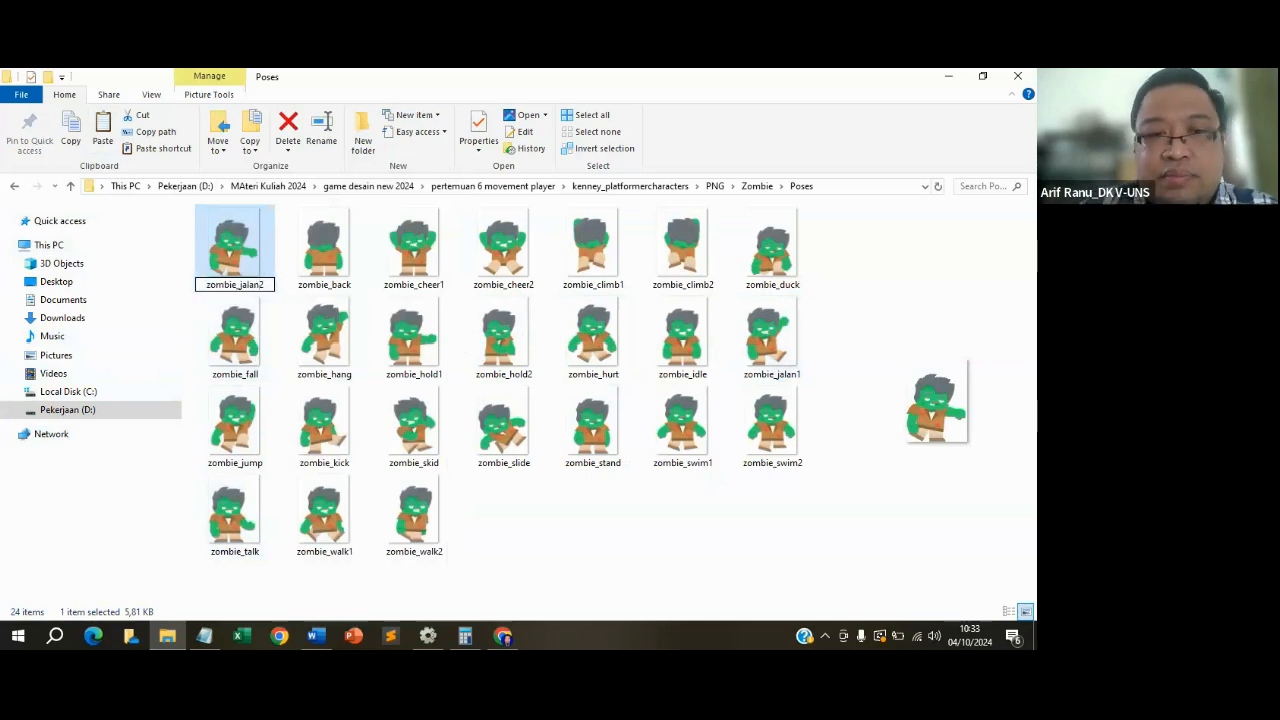
{"action": "key", "text": "Return"}
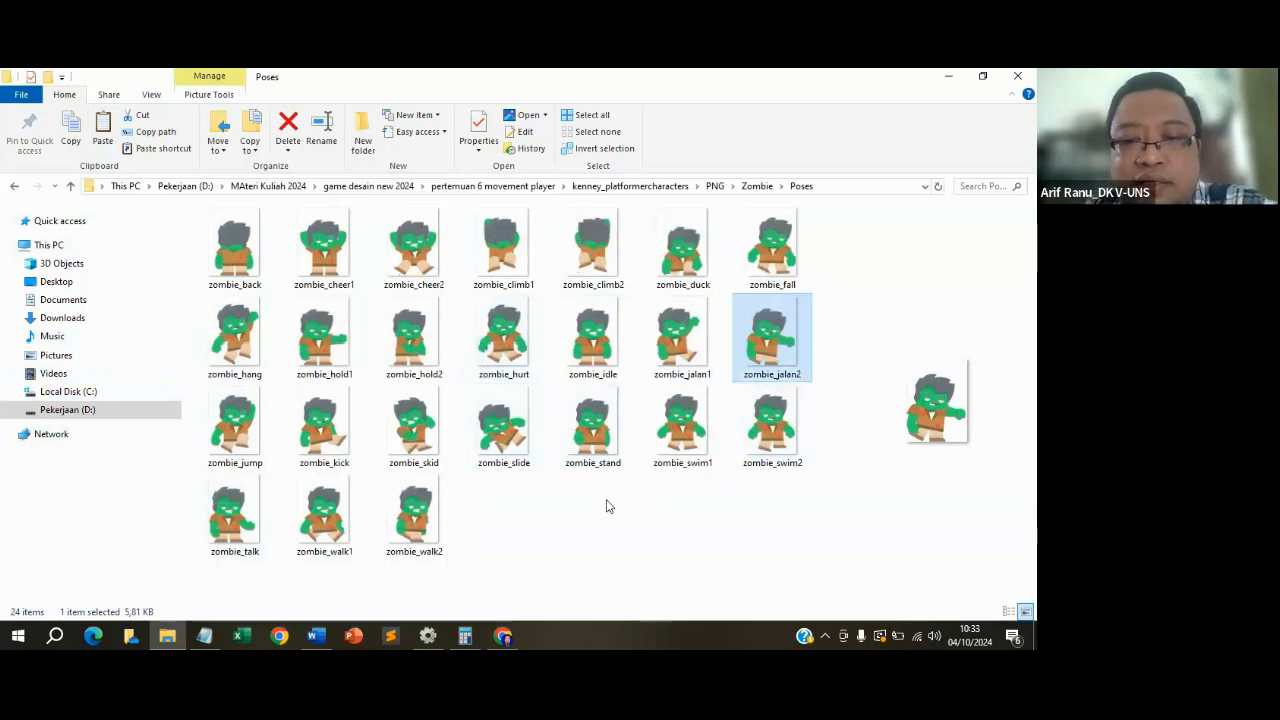
Create a folder named "gerak zombie" inside the zombie's Poses folder.
{"action": "right_click", "coordinate": [527, 537]}
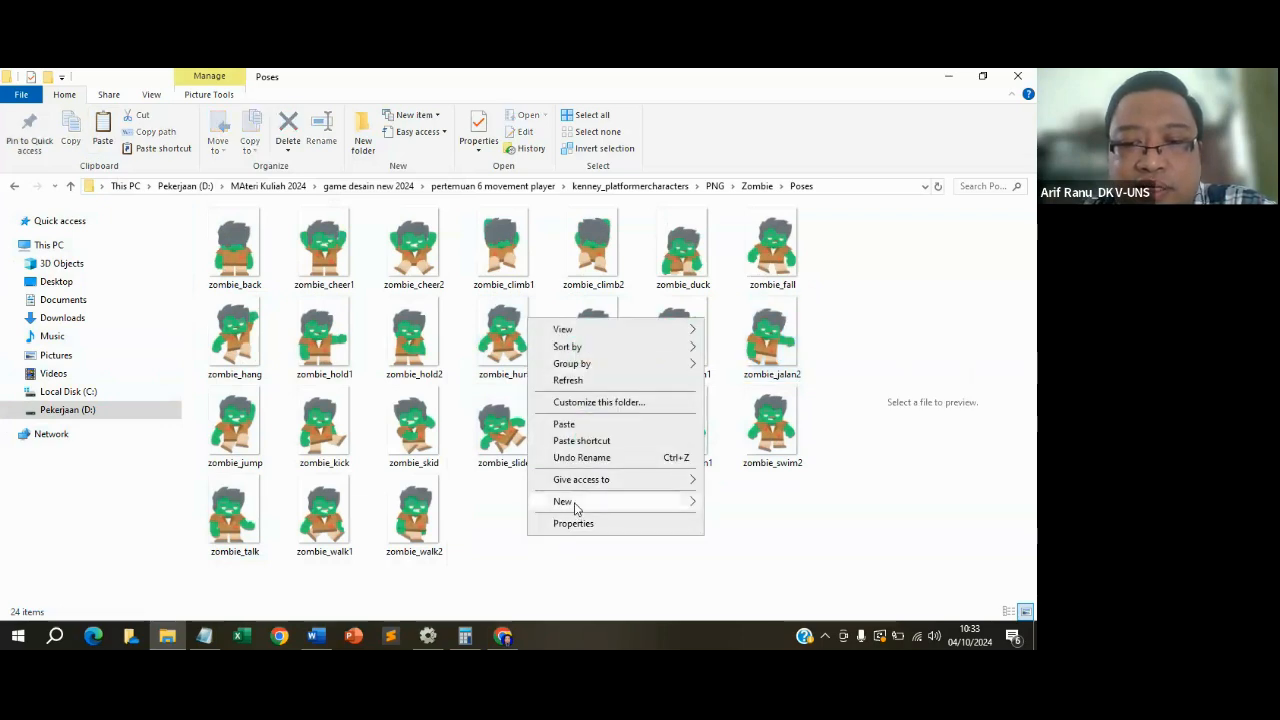
{"action": "mouse_move", "coordinate": [582, 503]}
{"action": "left_click", "coordinate": [745, 294]}
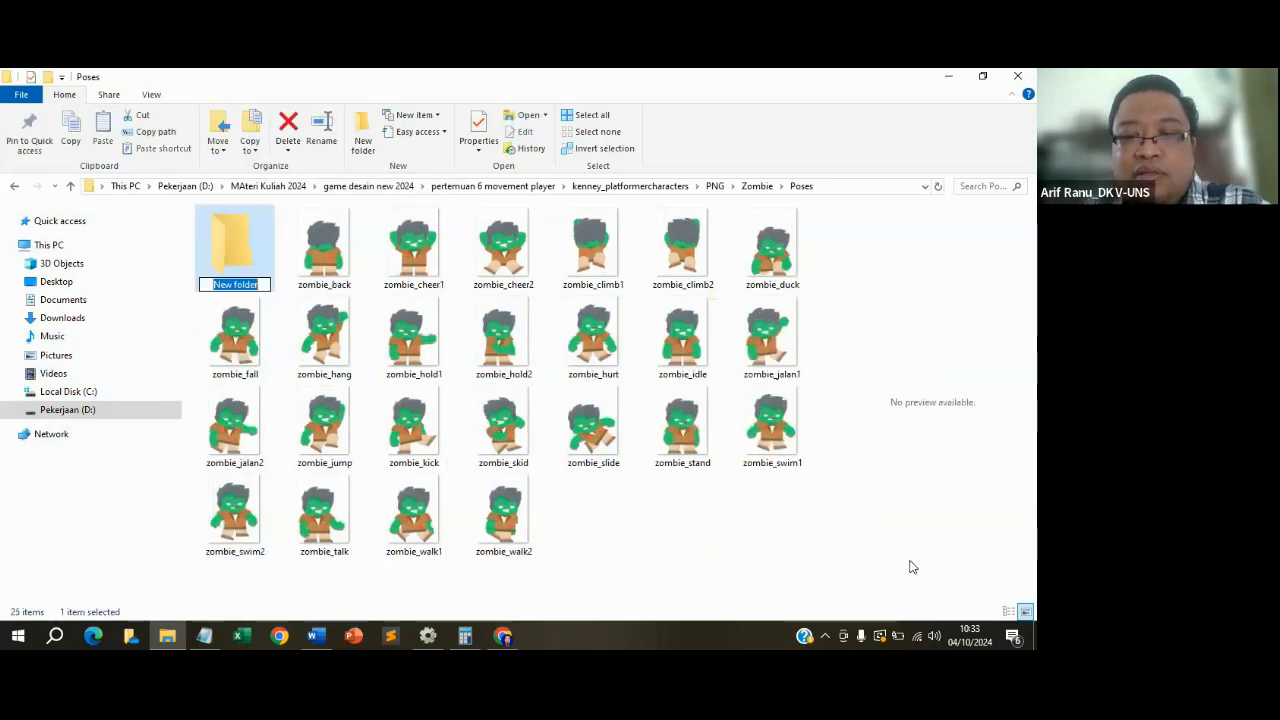
{"action": "type", "text": "gerak"}
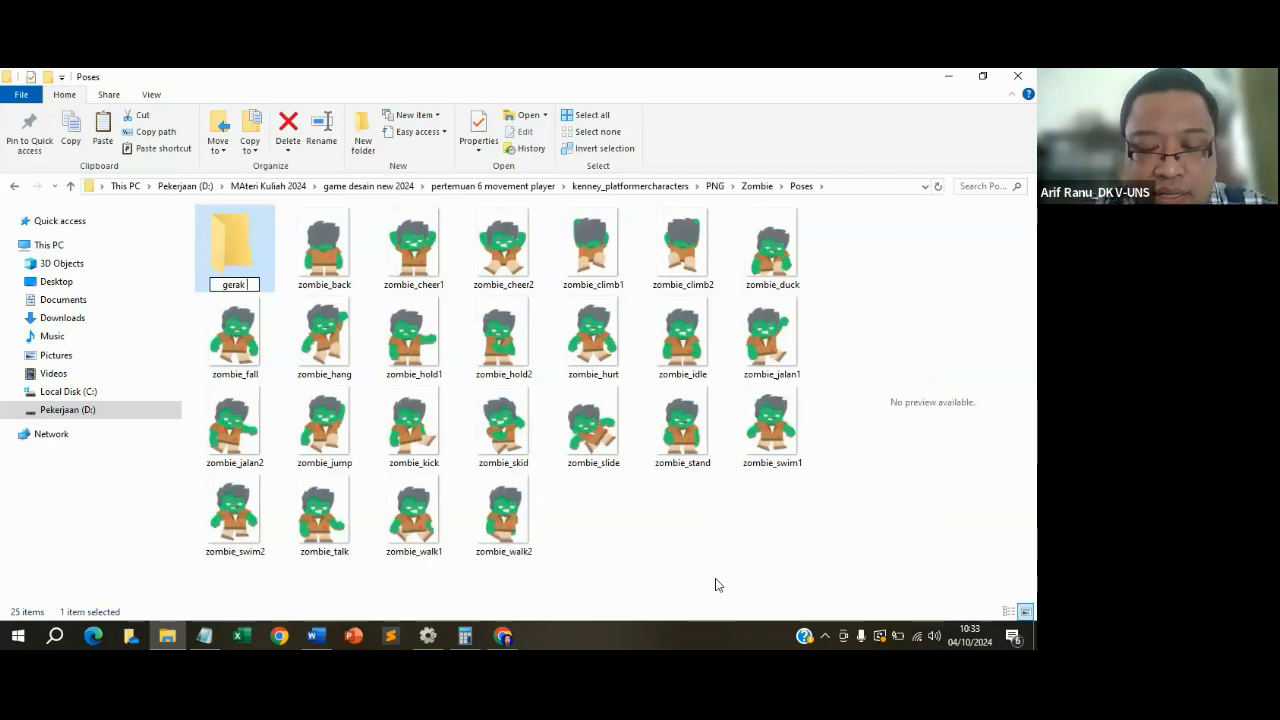
{"action": "type", "text": " zombie"}
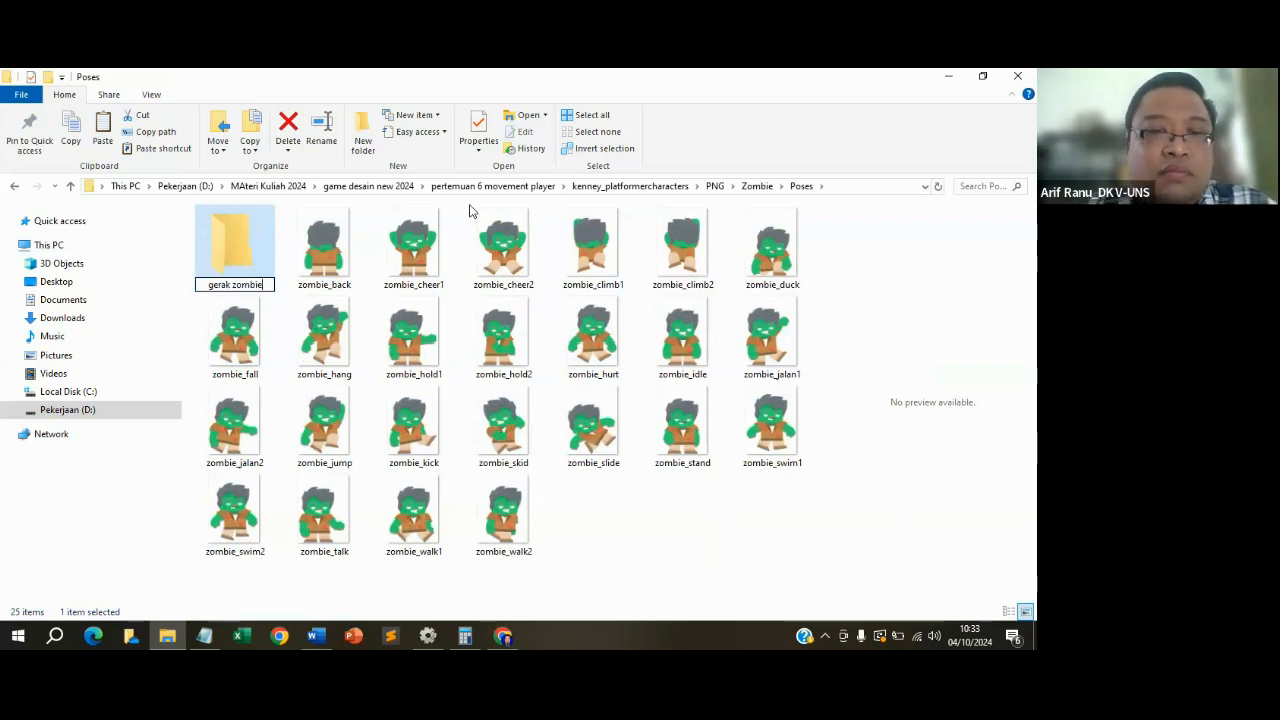
{"action": "key", "text": "Return"}
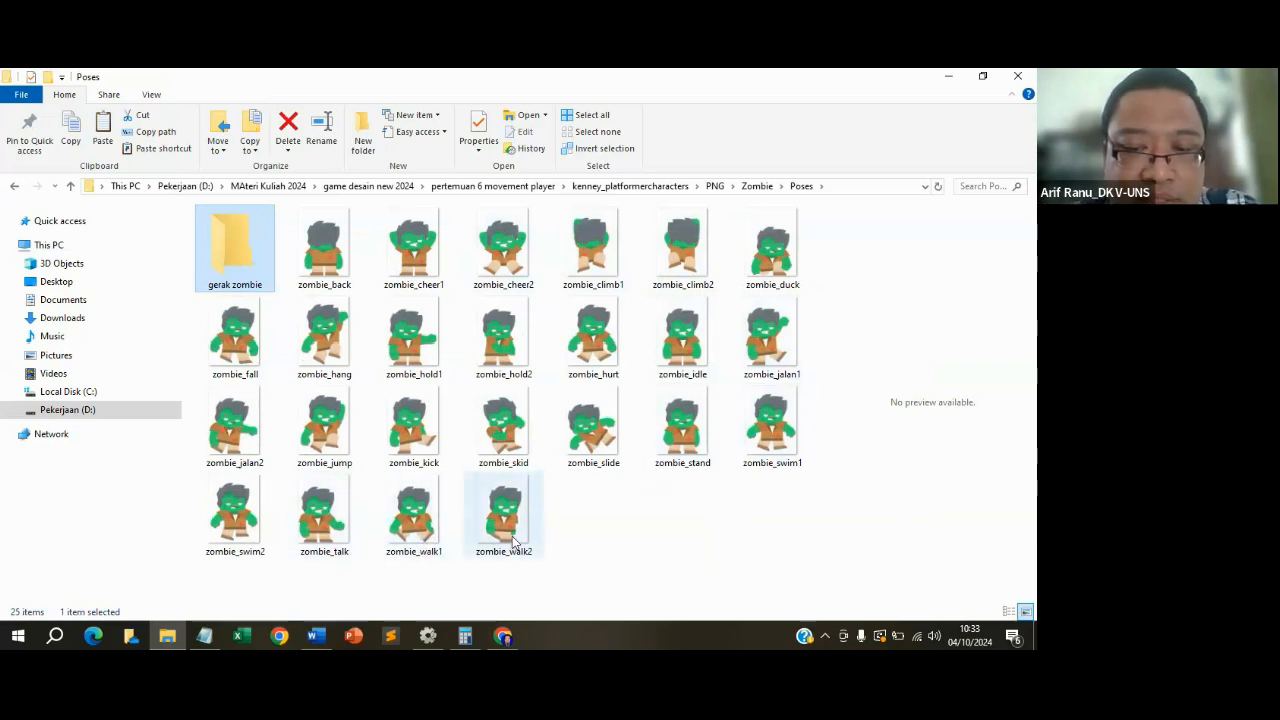
Move zombie_walk1, zombie_walk2 and zombie_idle into the gerak zombie folder using TeraCopy.
{"action": "left_click_drag", "start_coordinate": [589, 556], "coordinate": [249, 256]}
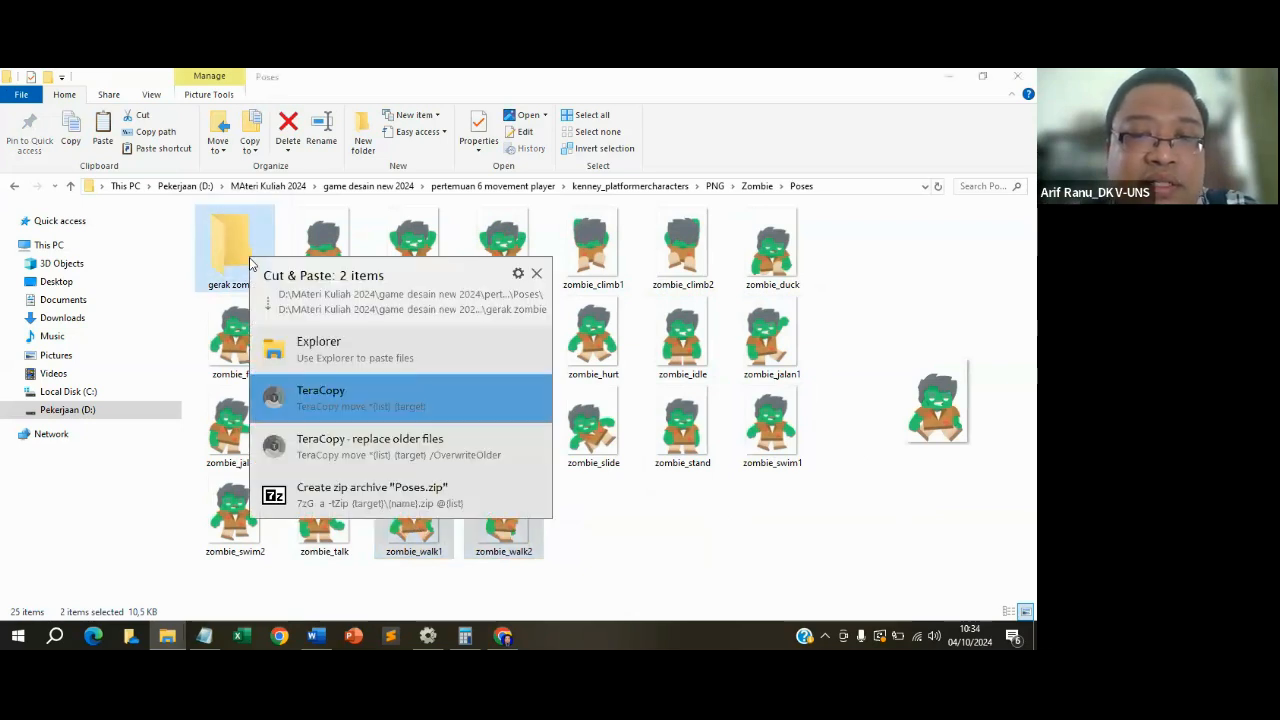
{"action": "left_click", "coordinate": [334, 405]}
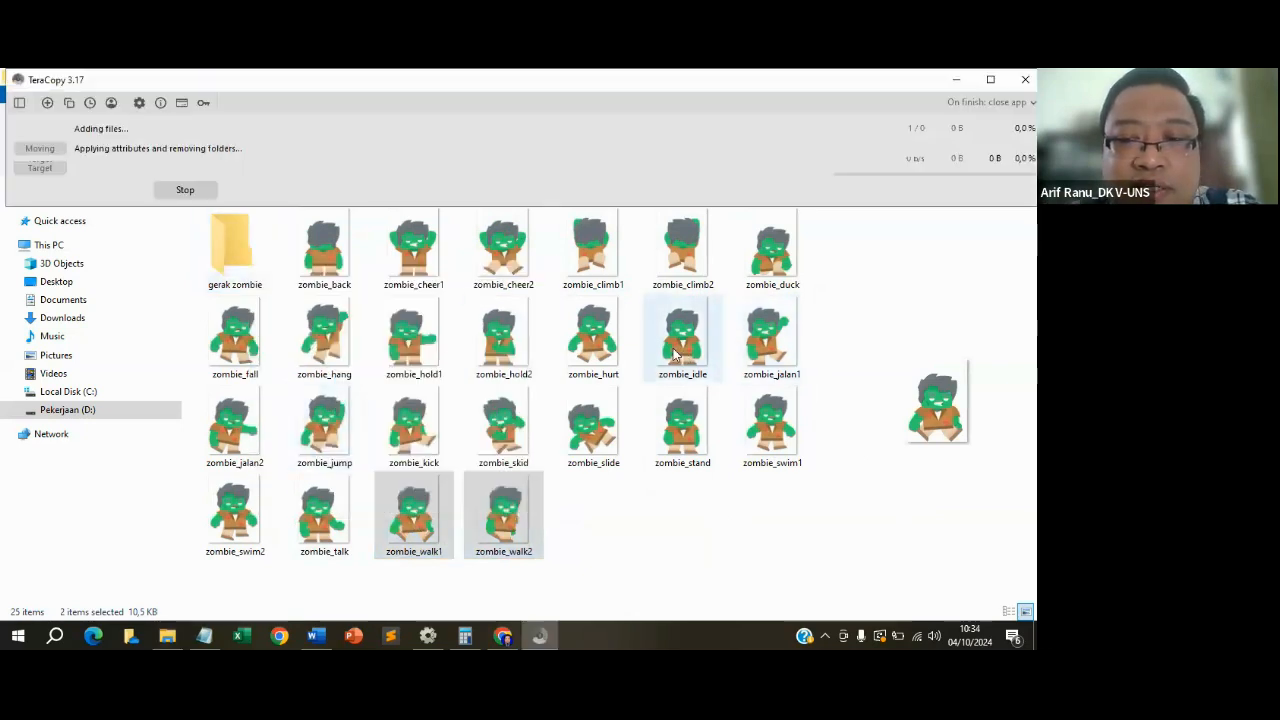
{"action": "left_click", "coordinate": [684, 352]}
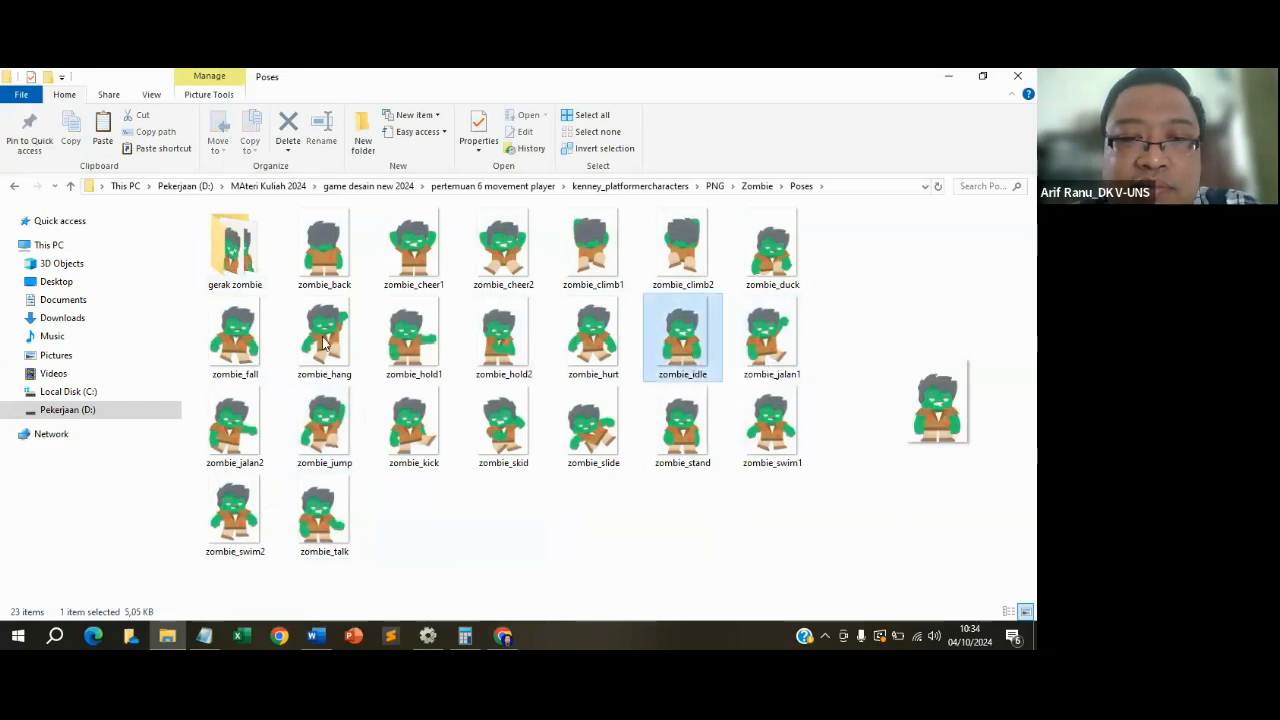
{"action": "left_click_drag", "start_coordinate": [222, 274], "coordinate": [235, 250]}
{"action": "left_click", "coordinate": [322, 400]}
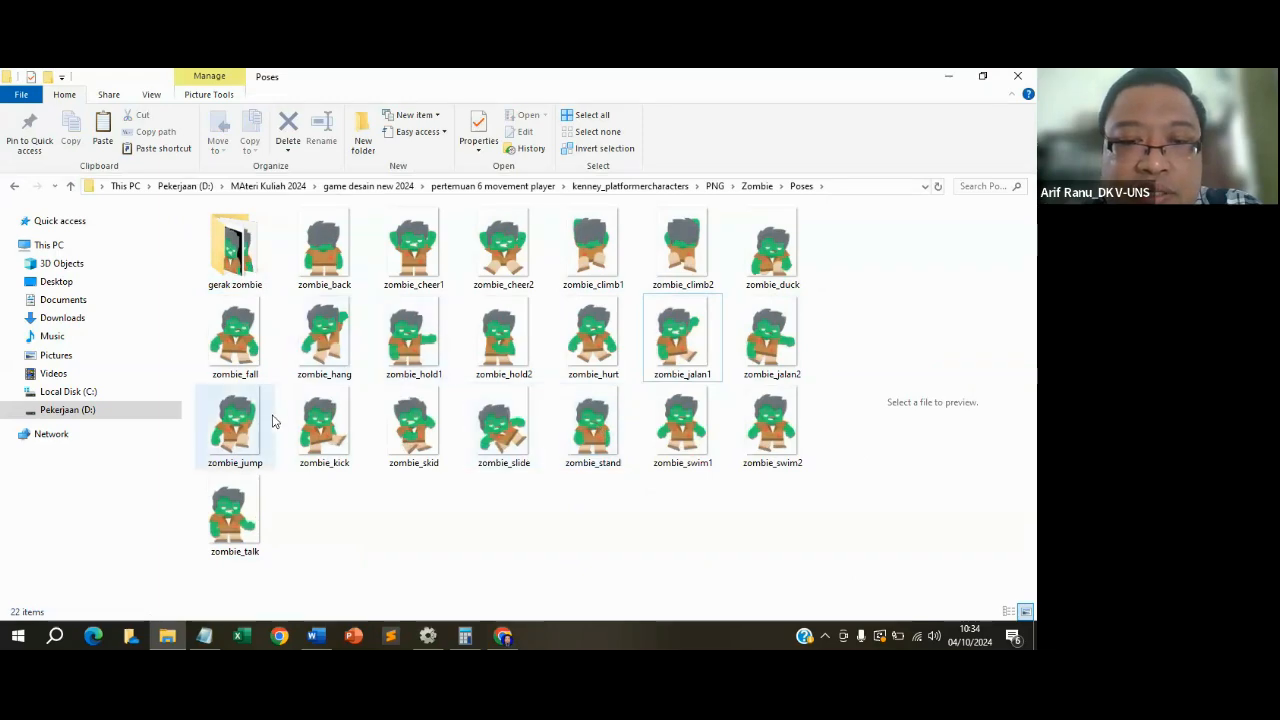
Move zombie_duck, zombie_fall and zombie_kick into the gerak zombie folder using TeraCopy.
{"action": "left_click_drag", "start_coordinate": [766, 262], "coordinate": [237, 258]}
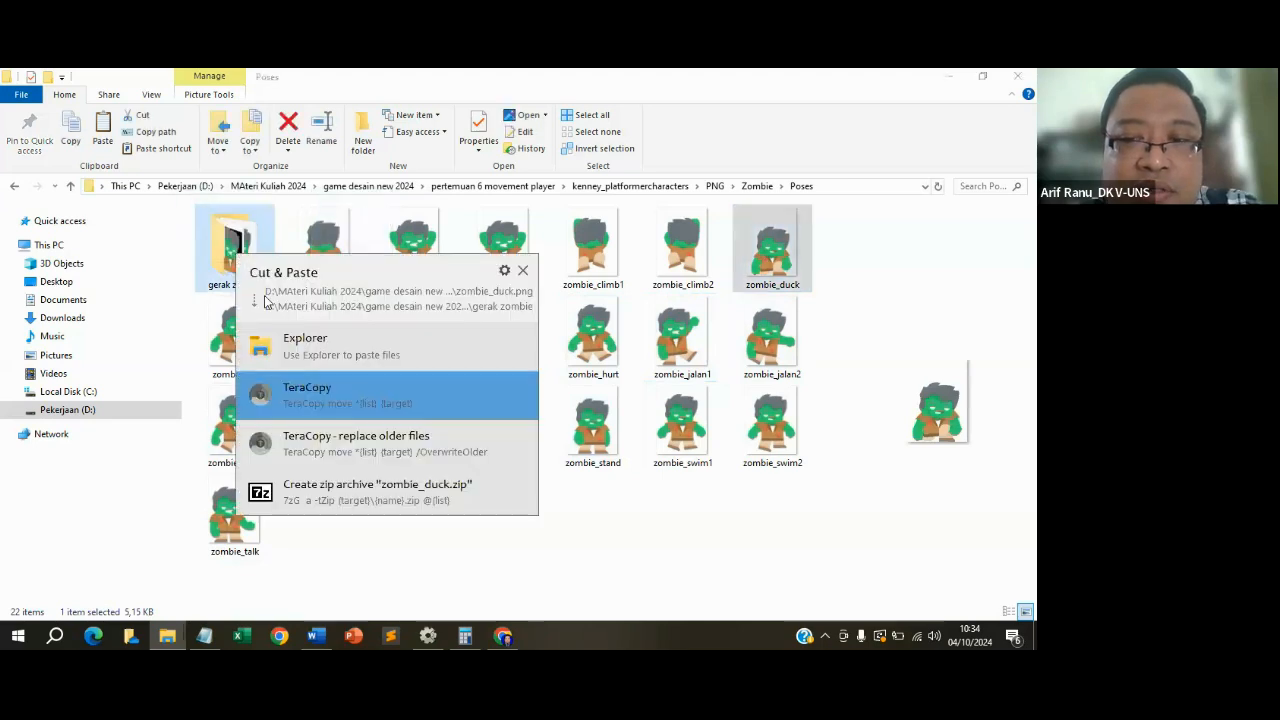
{"action": "left_click", "coordinate": [313, 386]}
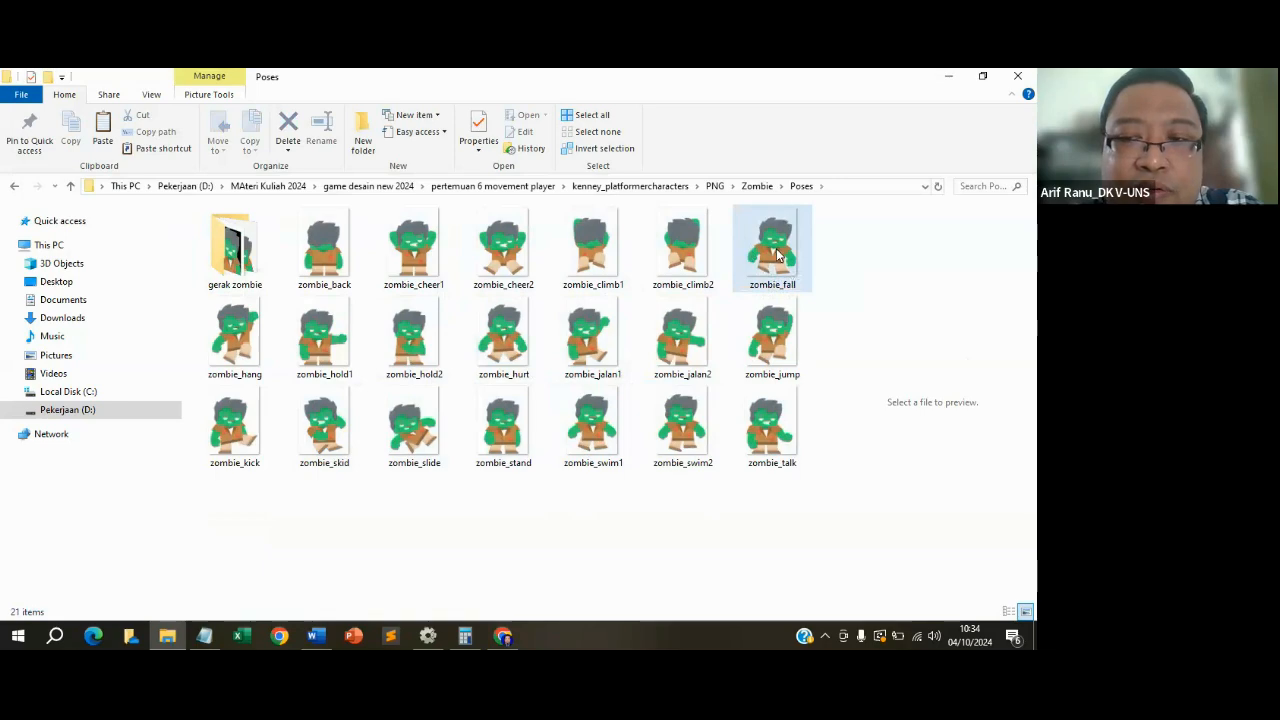
{"action": "left_click_drag", "start_coordinate": [776, 248], "coordinate": [238, 250]}
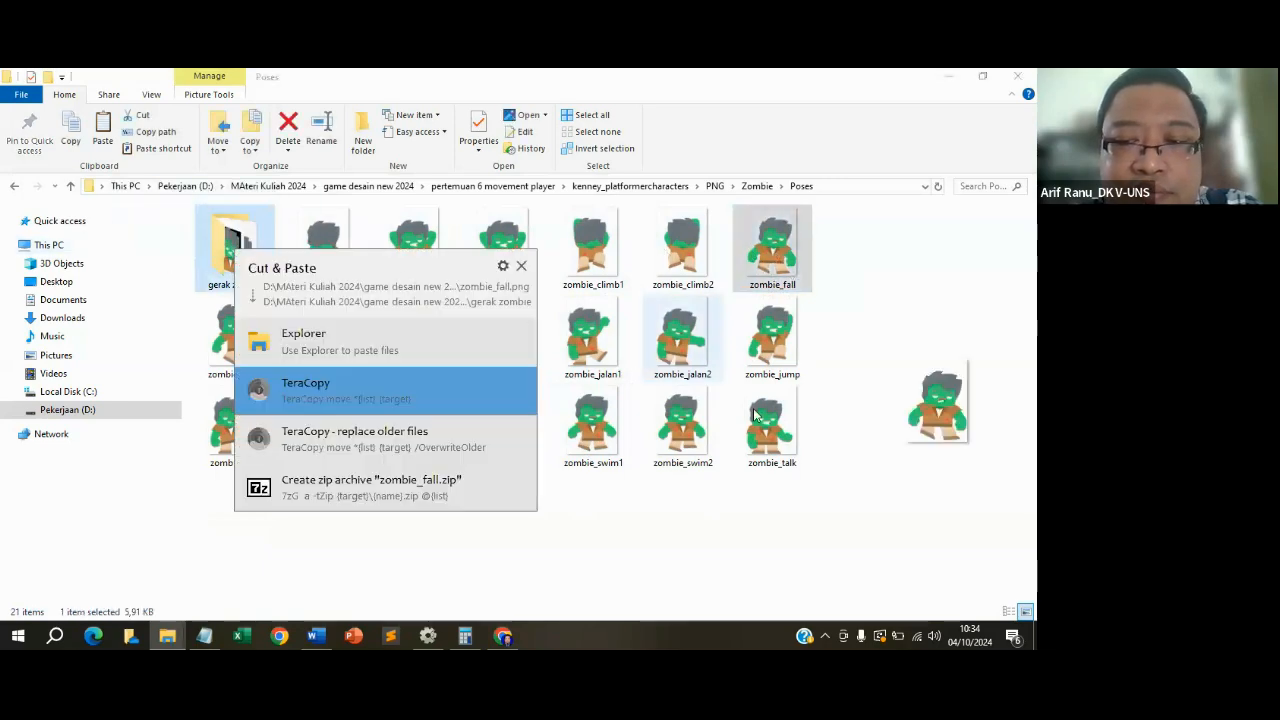
{"action": "left_click", "coordinate": [340, 390]}
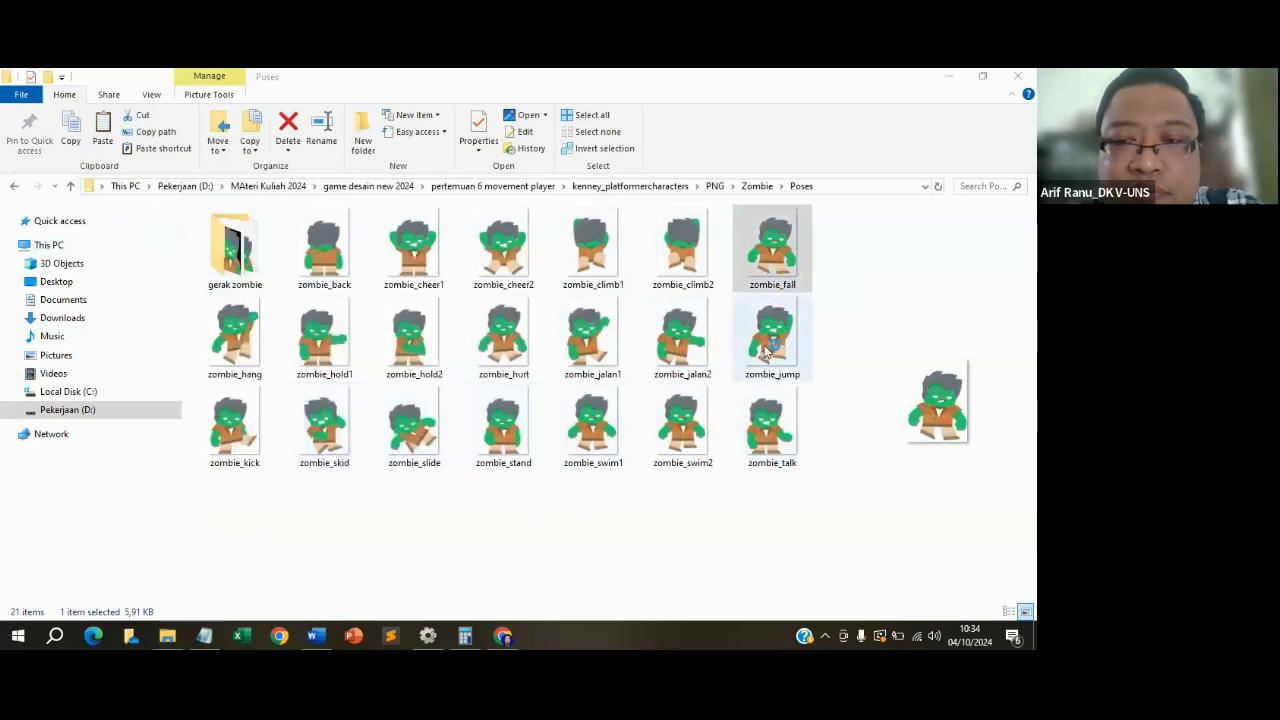
{"action": "left_click_drag", "start_coordinate": [766, 348], "coordinate": [238, 255]}
{"action": "left_click", "coordinate": [369, 388]}
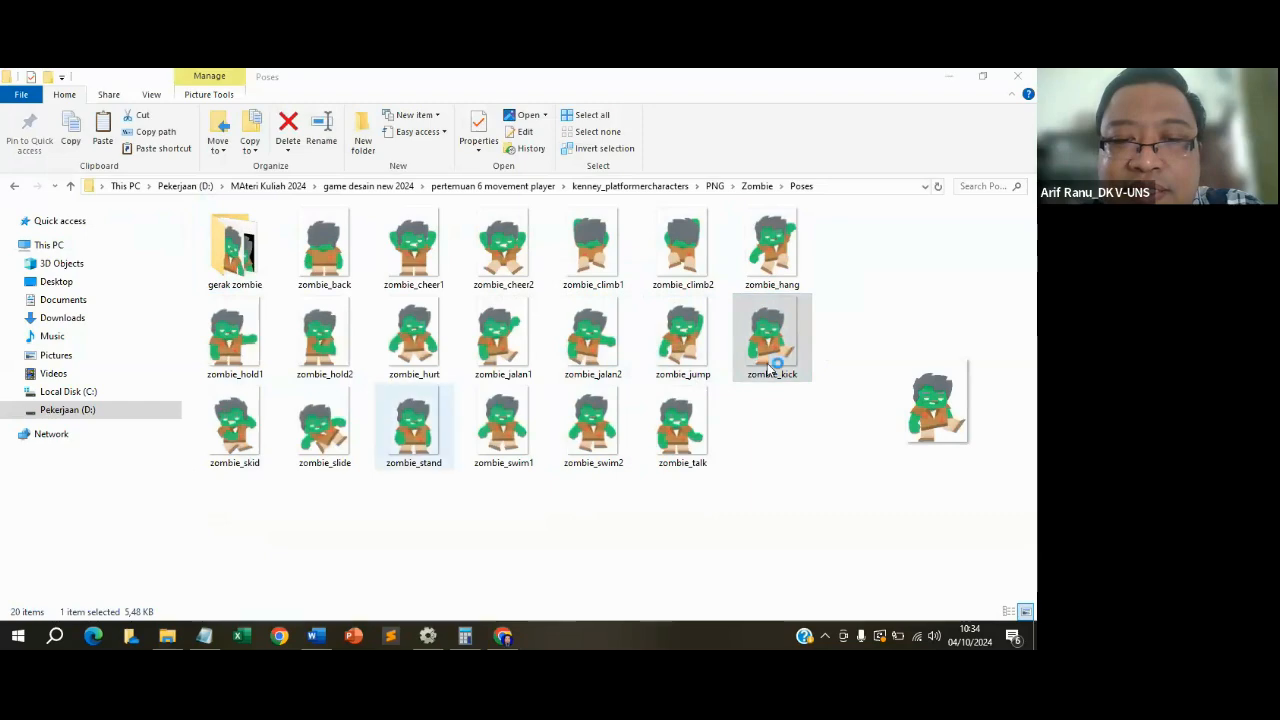
Copy the gerak zombie folder into the Proyek Game Movement player folder using TeraCopy.
{"action": "left_click", "coordinate": [231, 253]}
{"action": "right_click", "coordinate": [231, 253]}
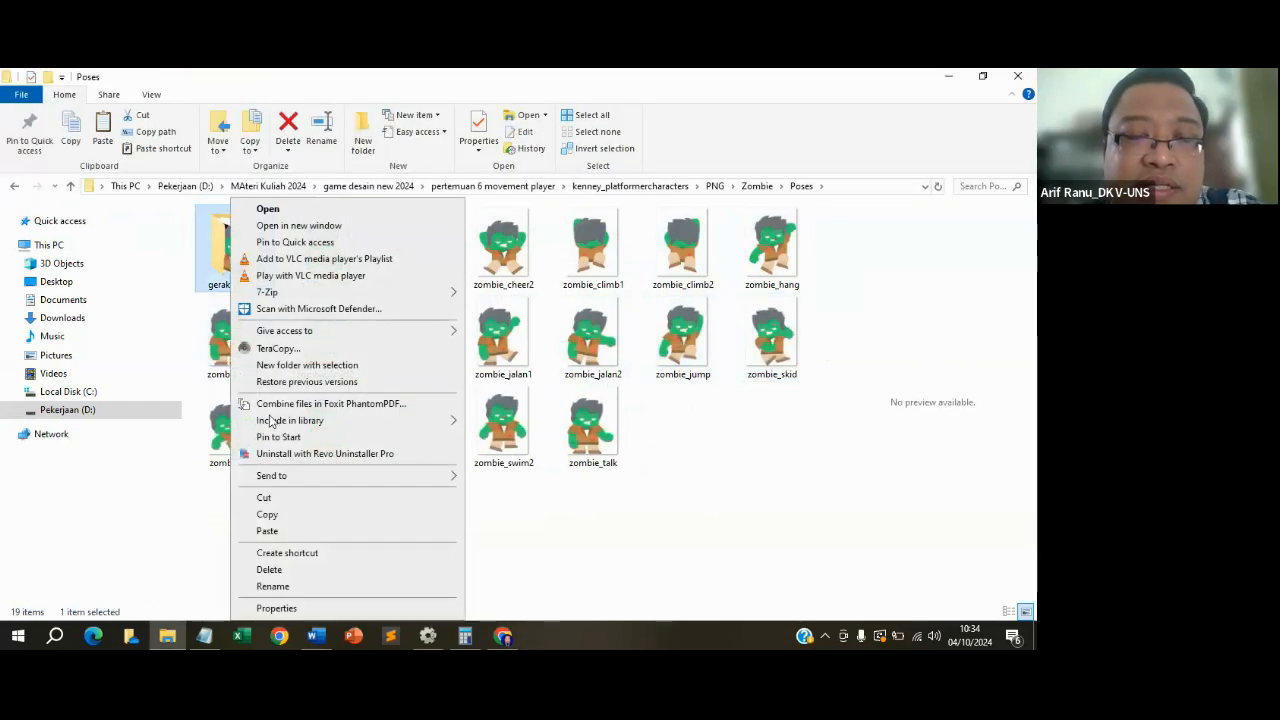
{"action": "left_click", "coordinate": [269, 516]}
{"action": "left_click", "coordinate": [14, 187]}
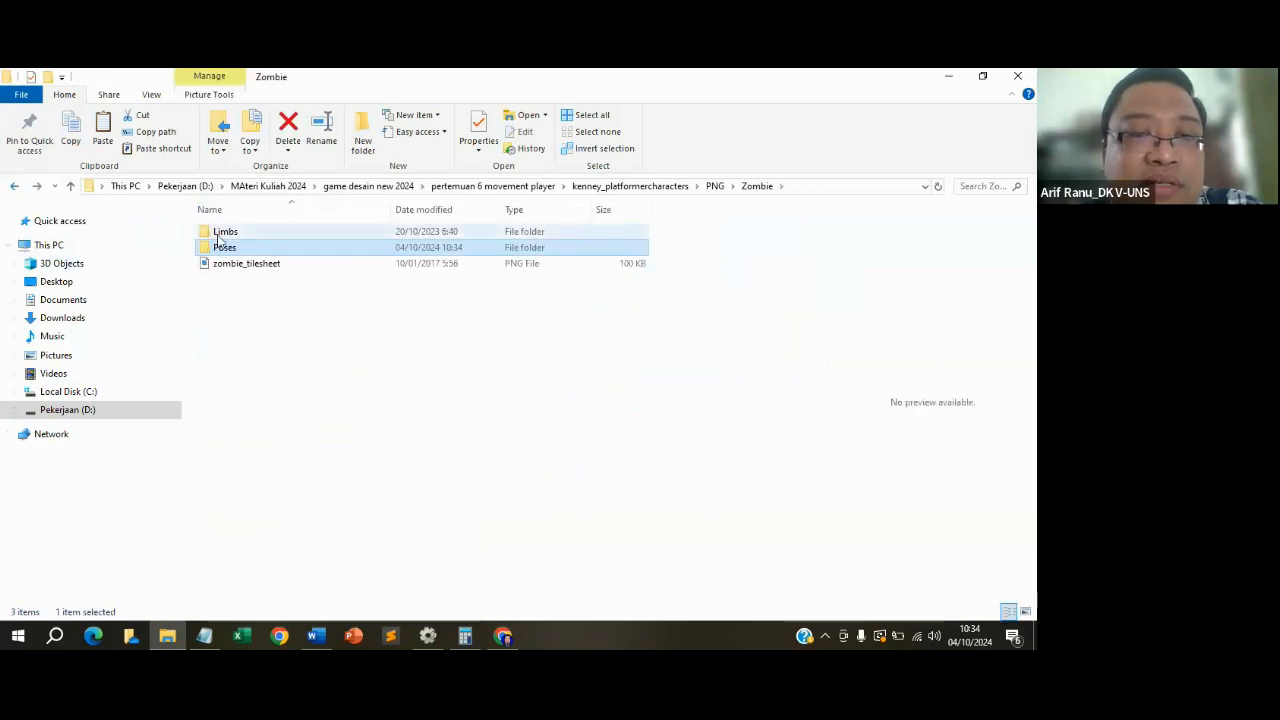
{"action": "left_click", "coordinate": [14, 187]}
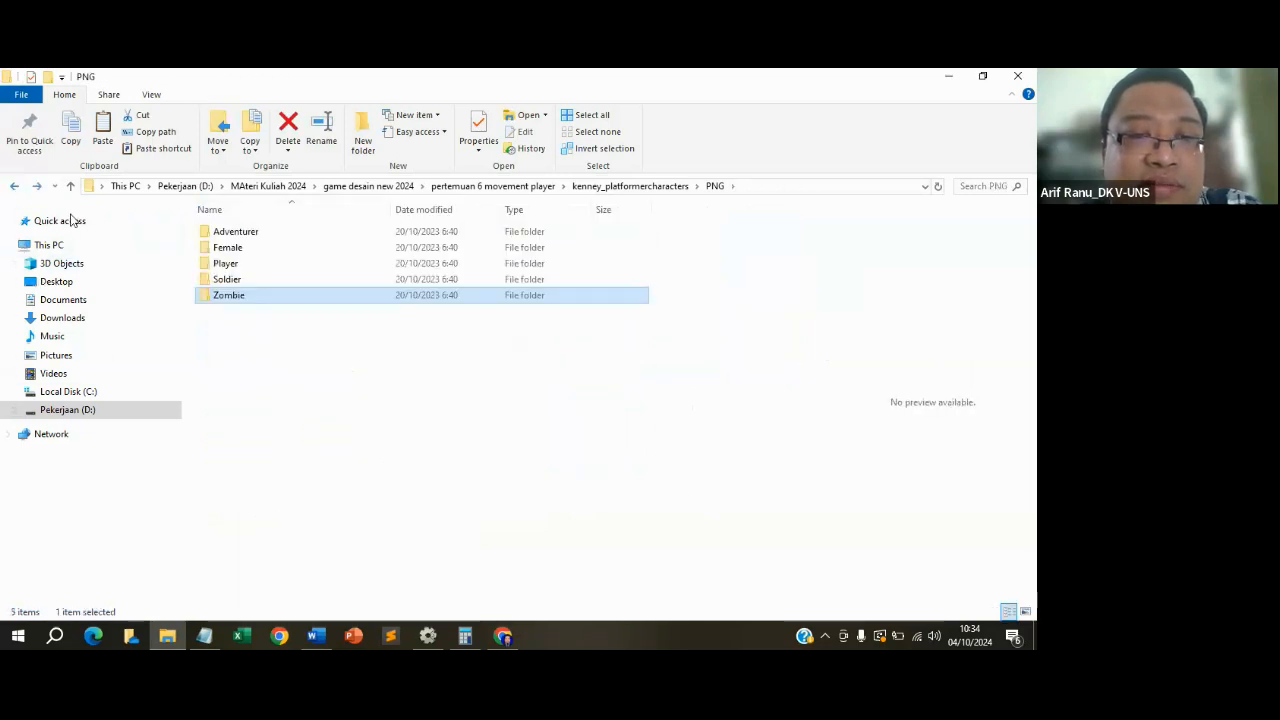
{"action": "left_click", "coordinate": [14, 187]}
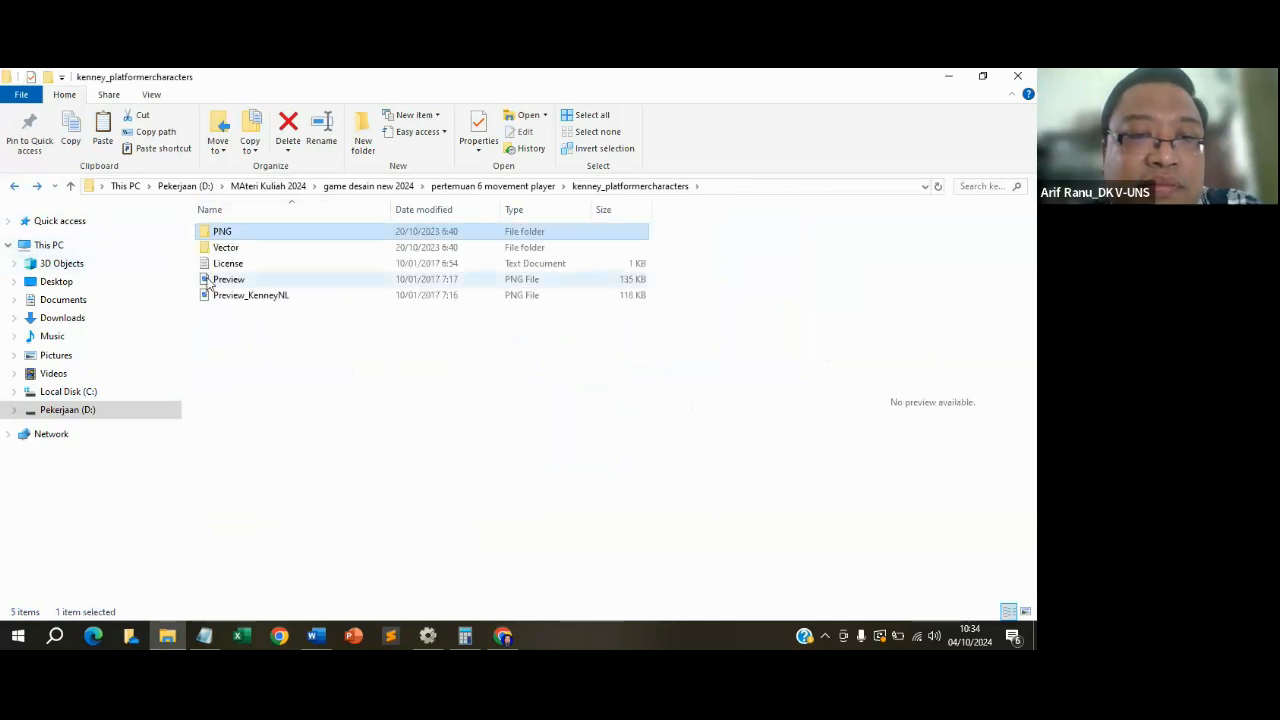
{"action": "left_click", "coordinate": [14, 187]}
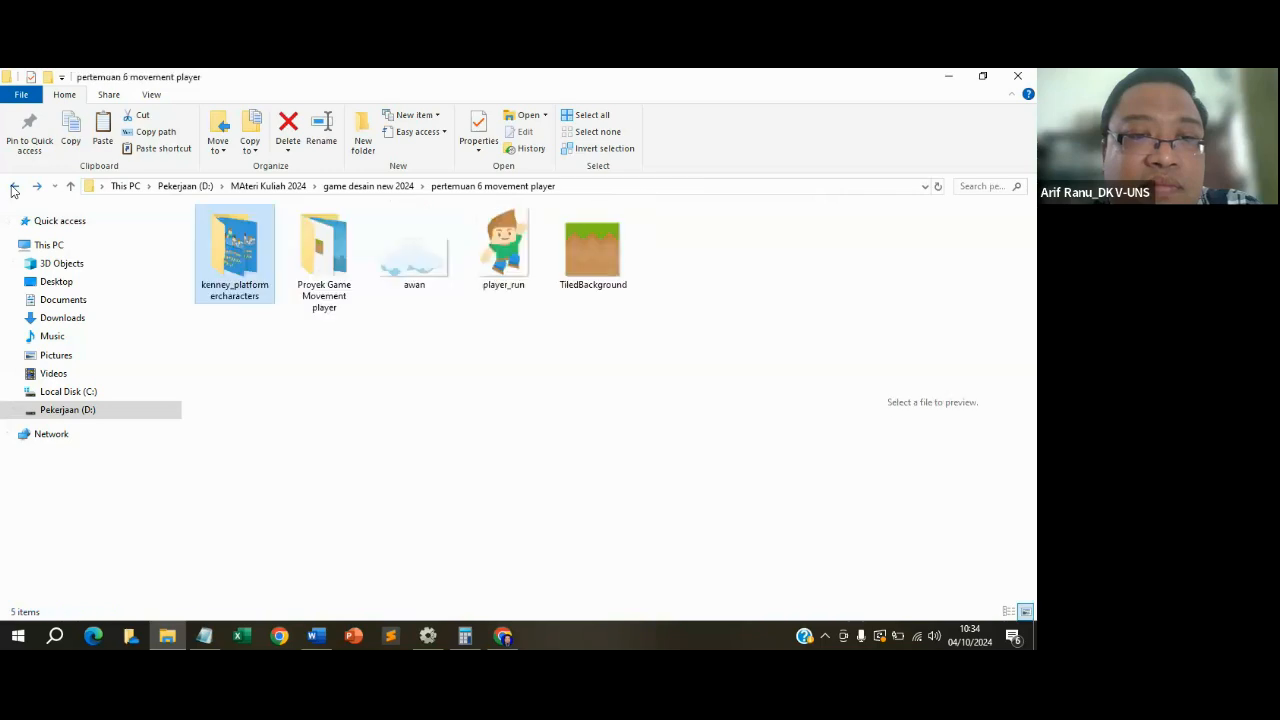
{"action": "left_click", "coordinate": [340, 248]}
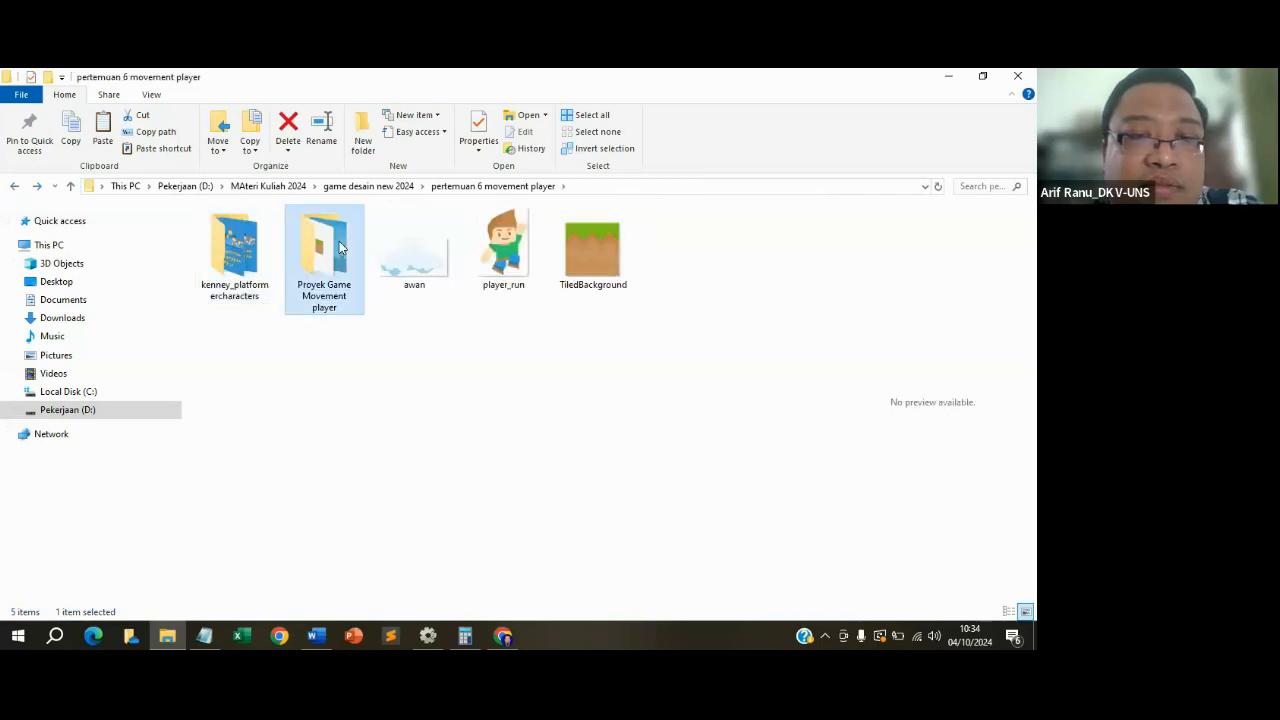
{"action": "double_click", "coordinate": [341, 247]}
{"action": "right_click", "coordinate": [308, 389]}
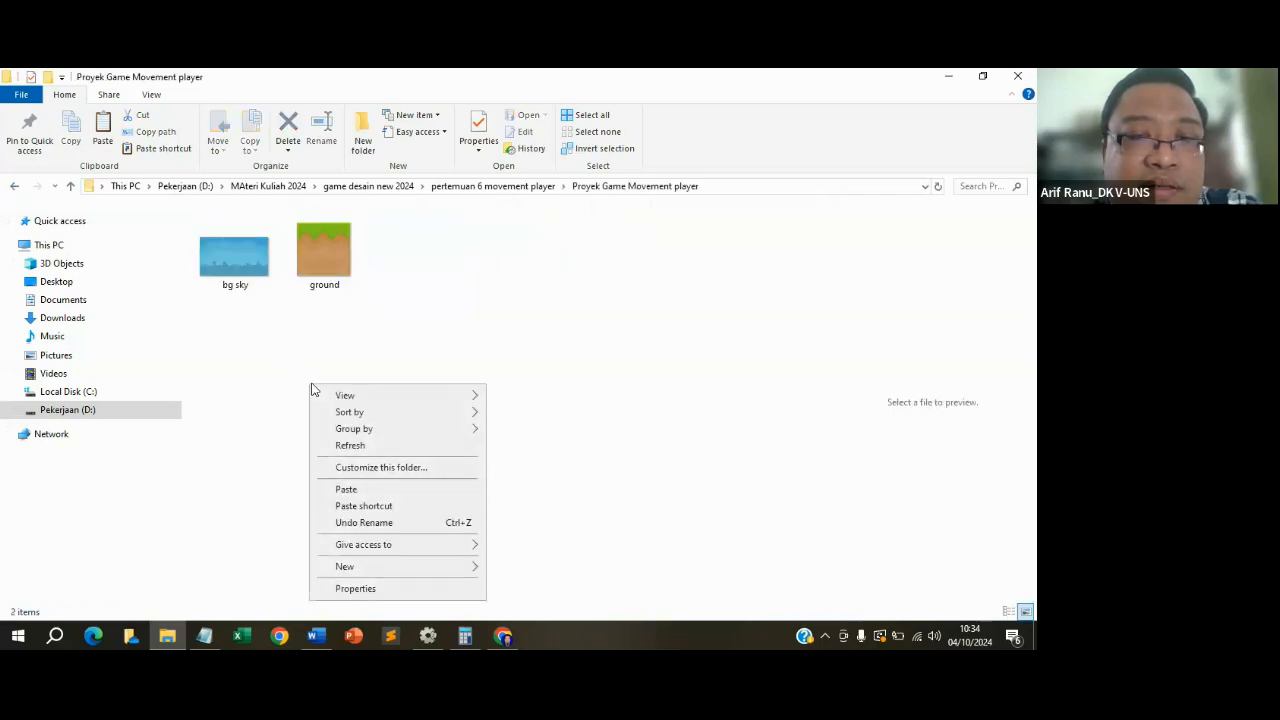
{"action": "left_click", "coordinate": [345, 489]}
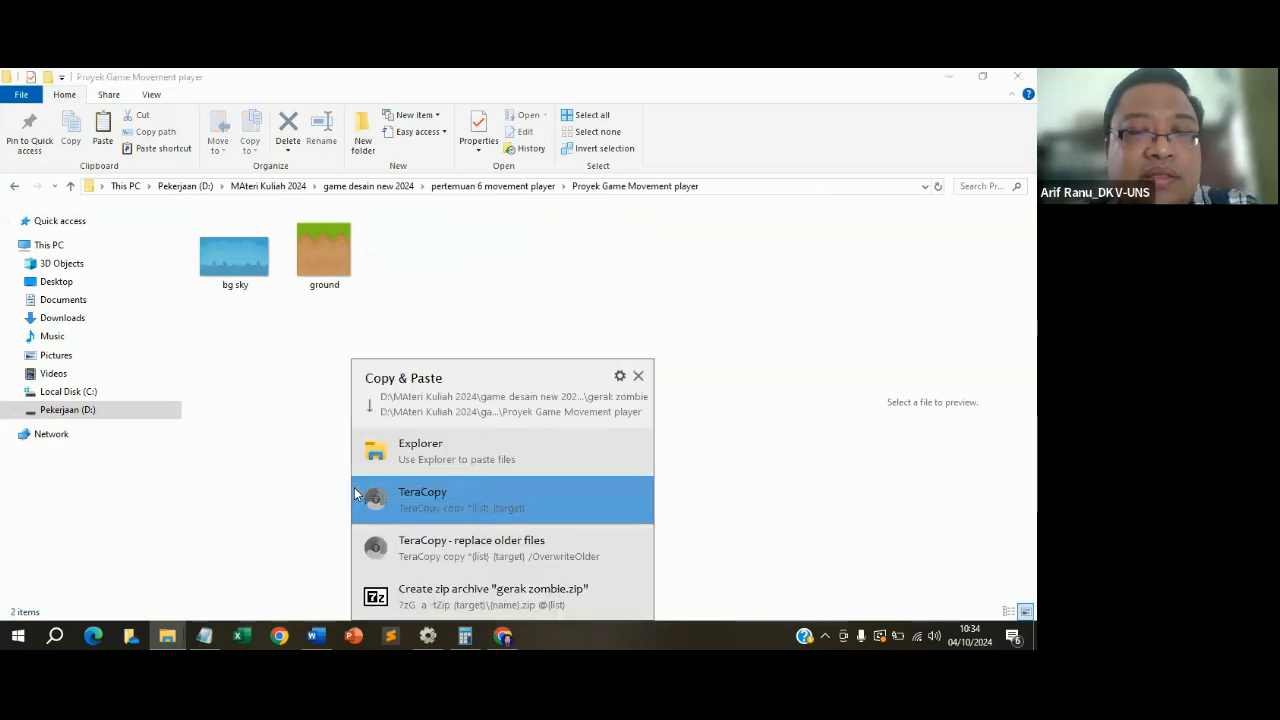
{"action": "left_click", "coordinate": [431, 493]}
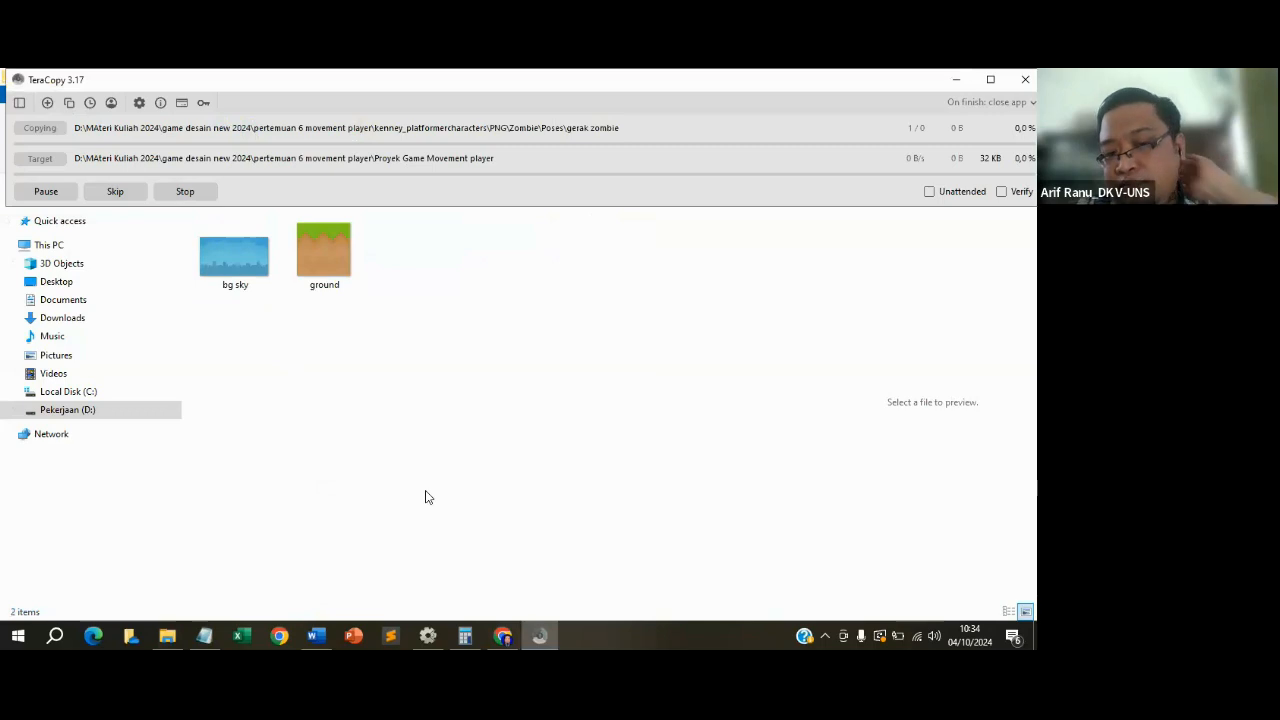
In the copied gerak zombie folder, rename the zombie_walk1 image as zombie_jalan1.
{"action": "double_click", "coordinate": [260, 260]}
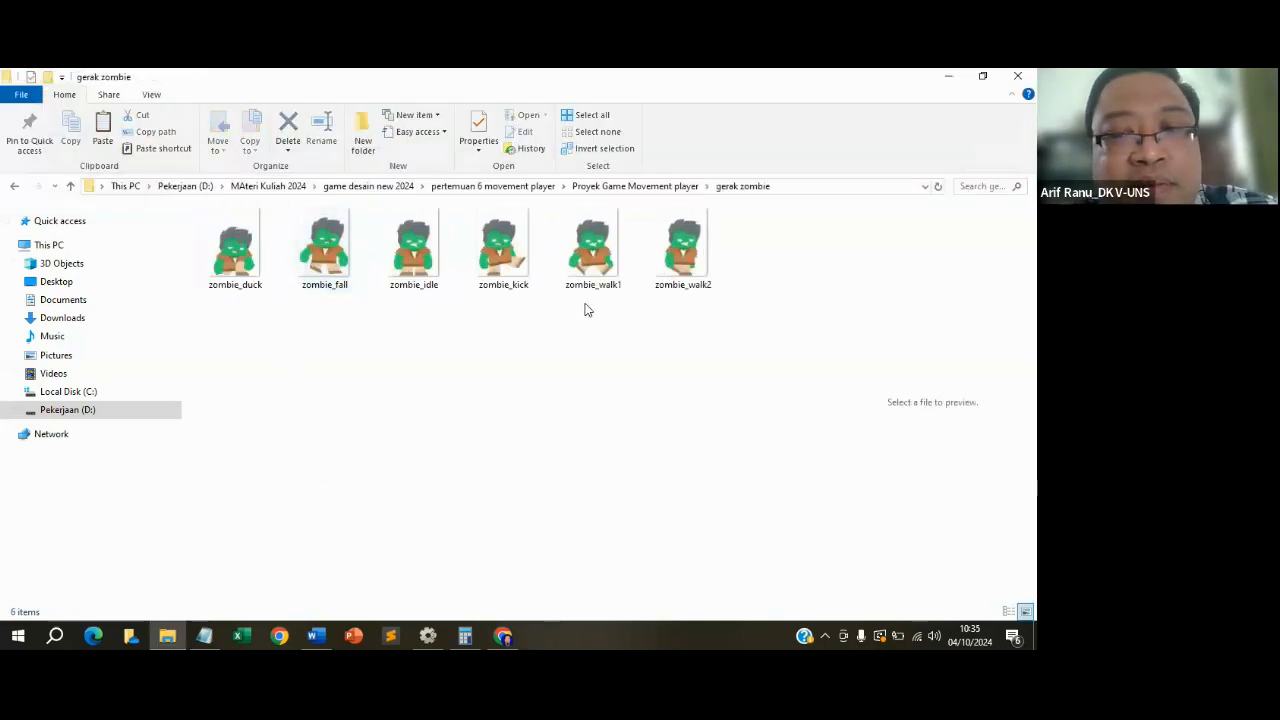
{"action": "left_click", "coordinate": [600, 274]}
{"action": "right_click", "coordinate": [600, 274]}
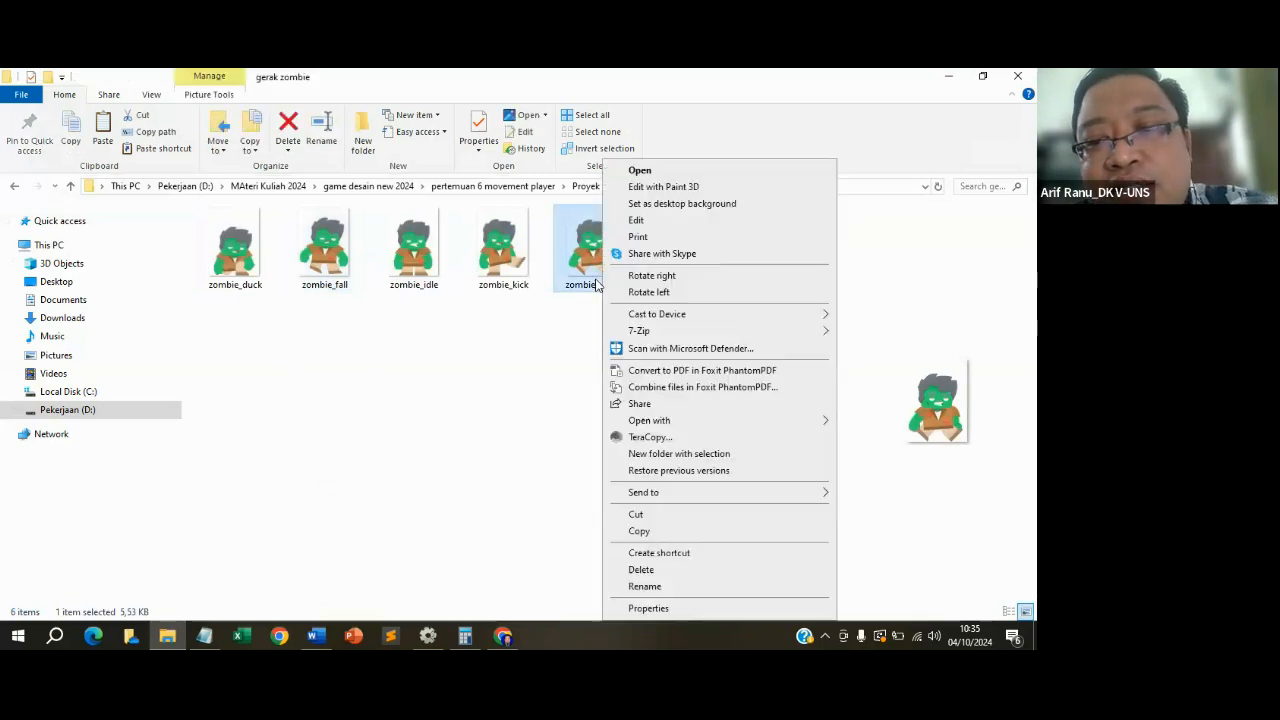
{"action": "left_click", "coordinate": [586, 331]}
{"action": "left_click", "coordinate": [591, 284]}
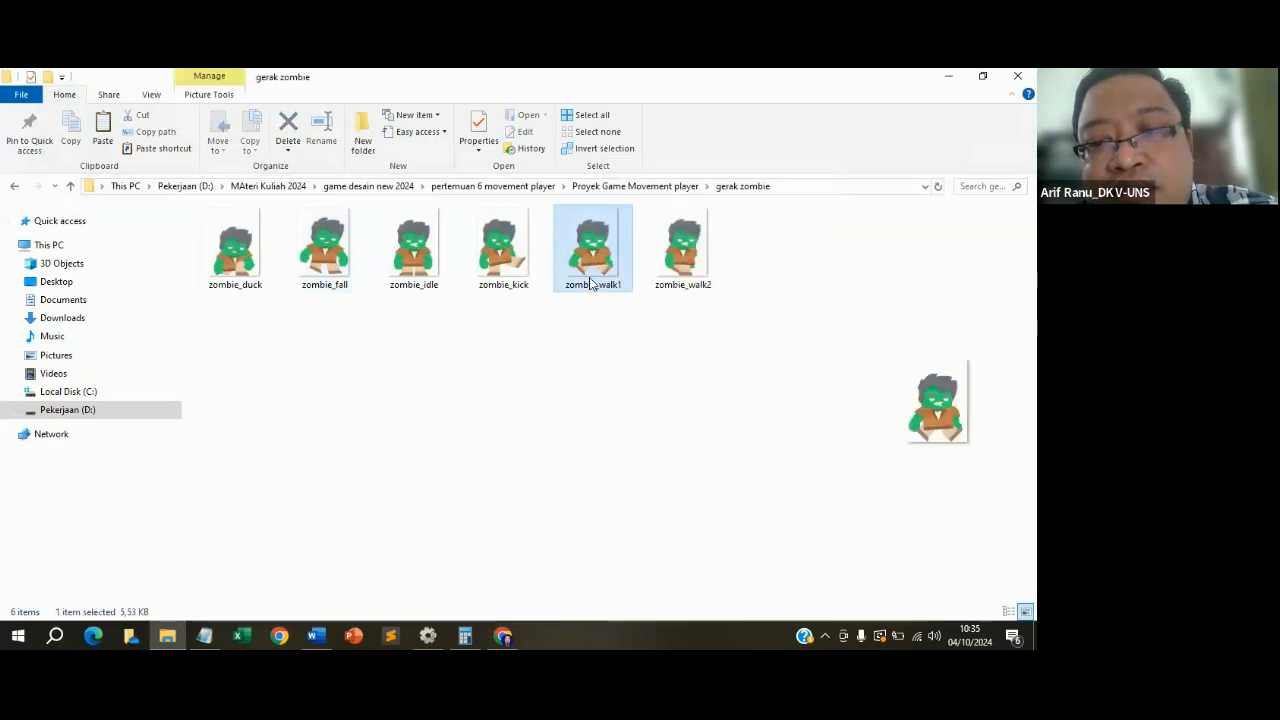
{"action": "right_click", "coordinate": [591, 284]}
{"action": "left_click", "coordinate": [631, 587]}
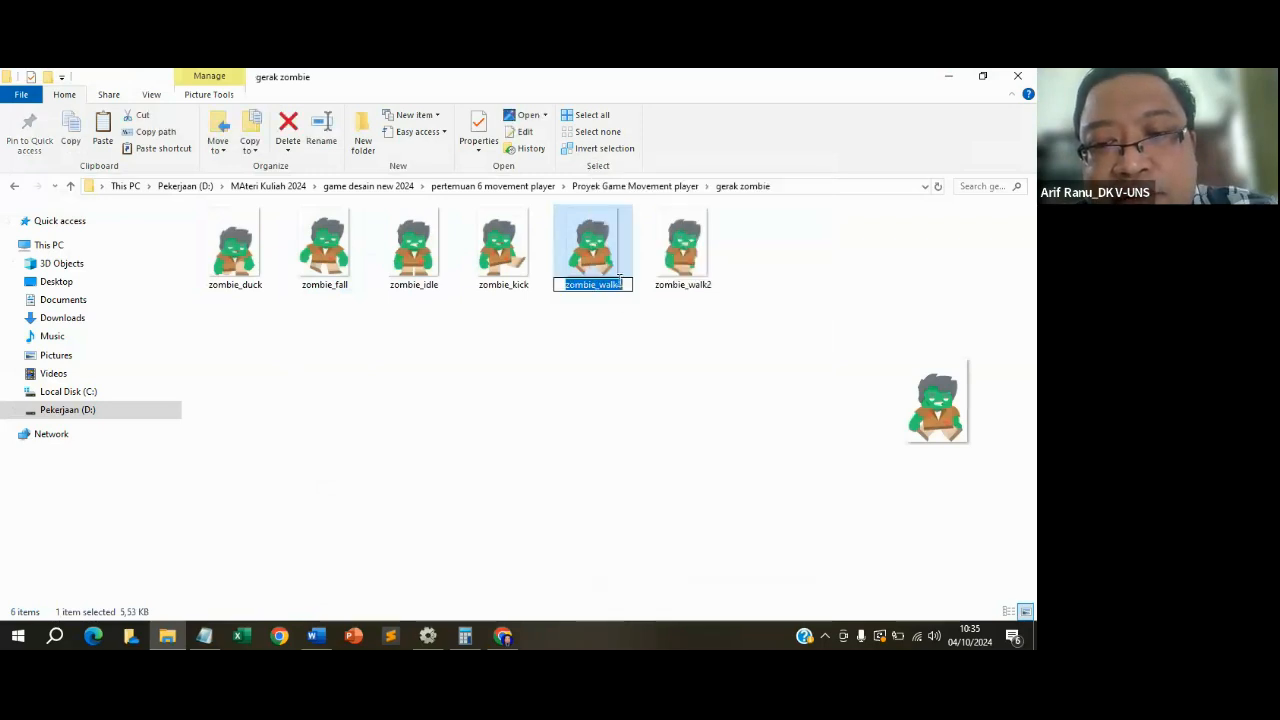
{"action": "left_click", "coordinate": [625, 284]}
{"action": "key", "text": "BackSpace"}
{"action": "key", "text": "BackSpace"}
{"action": "key", "text": "BackSpace"}
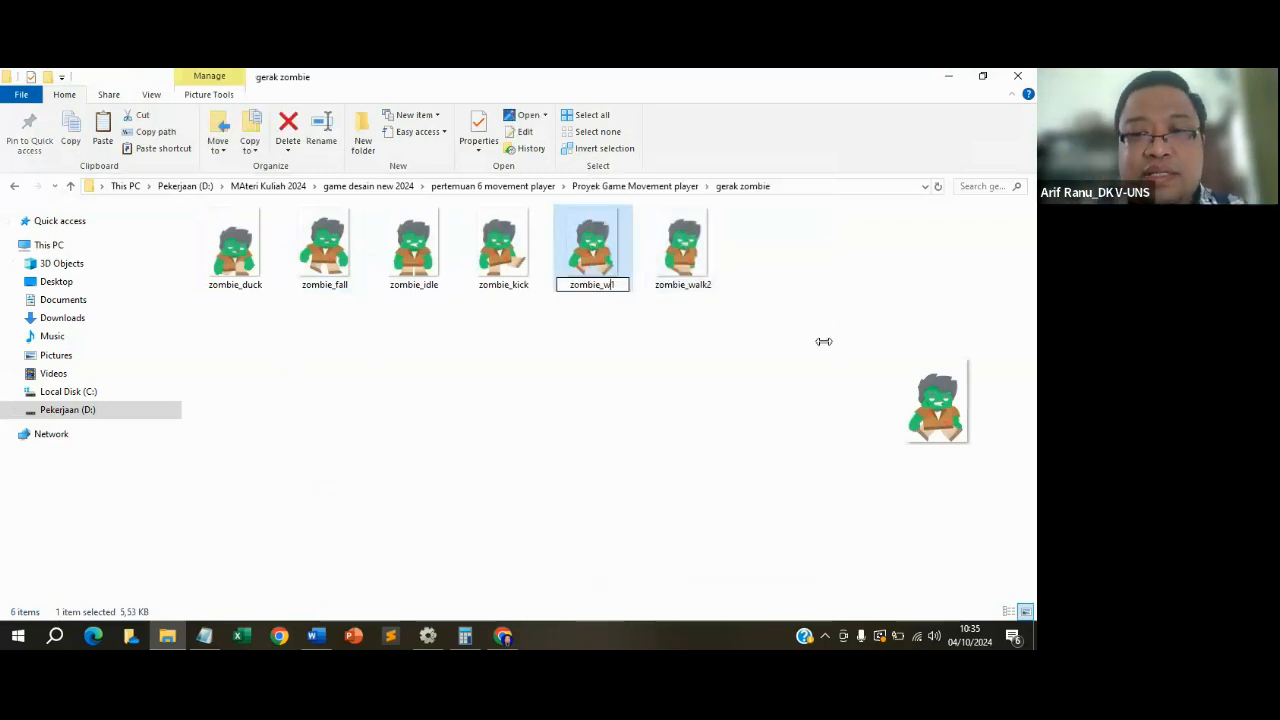
{"action": "type", "text": "jalan"}
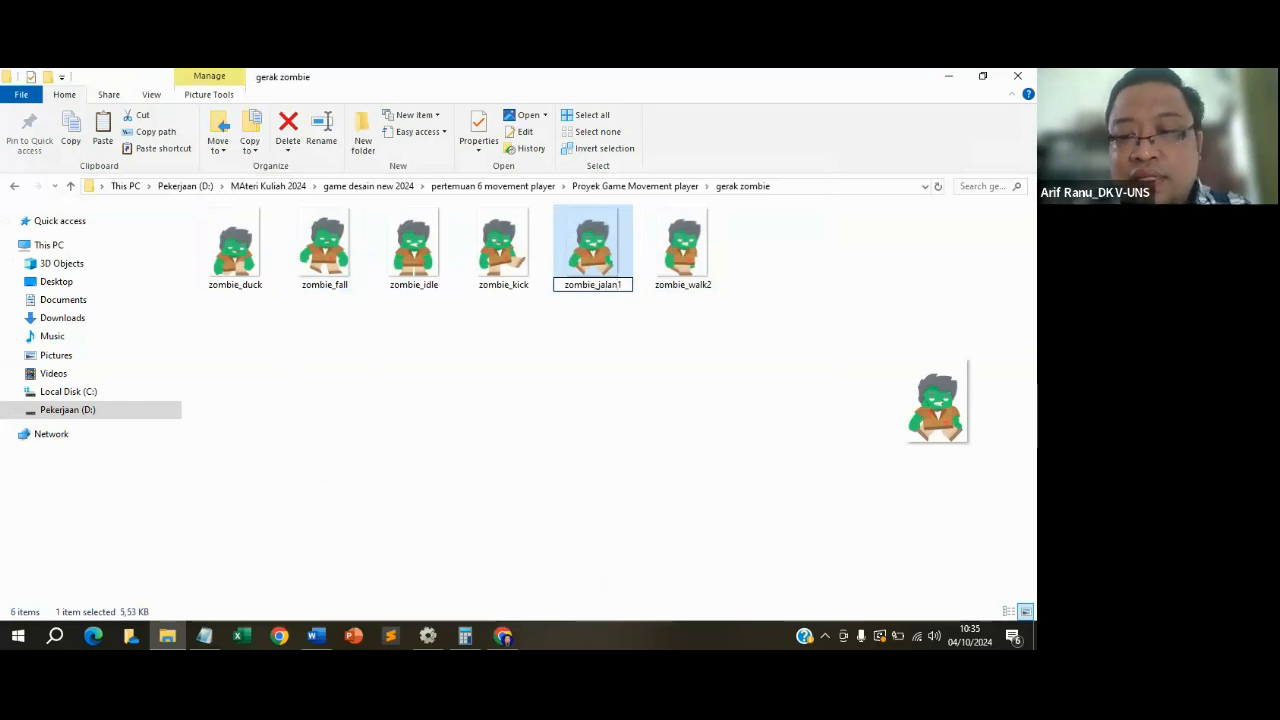
{"action": "key", "text": "Return"}
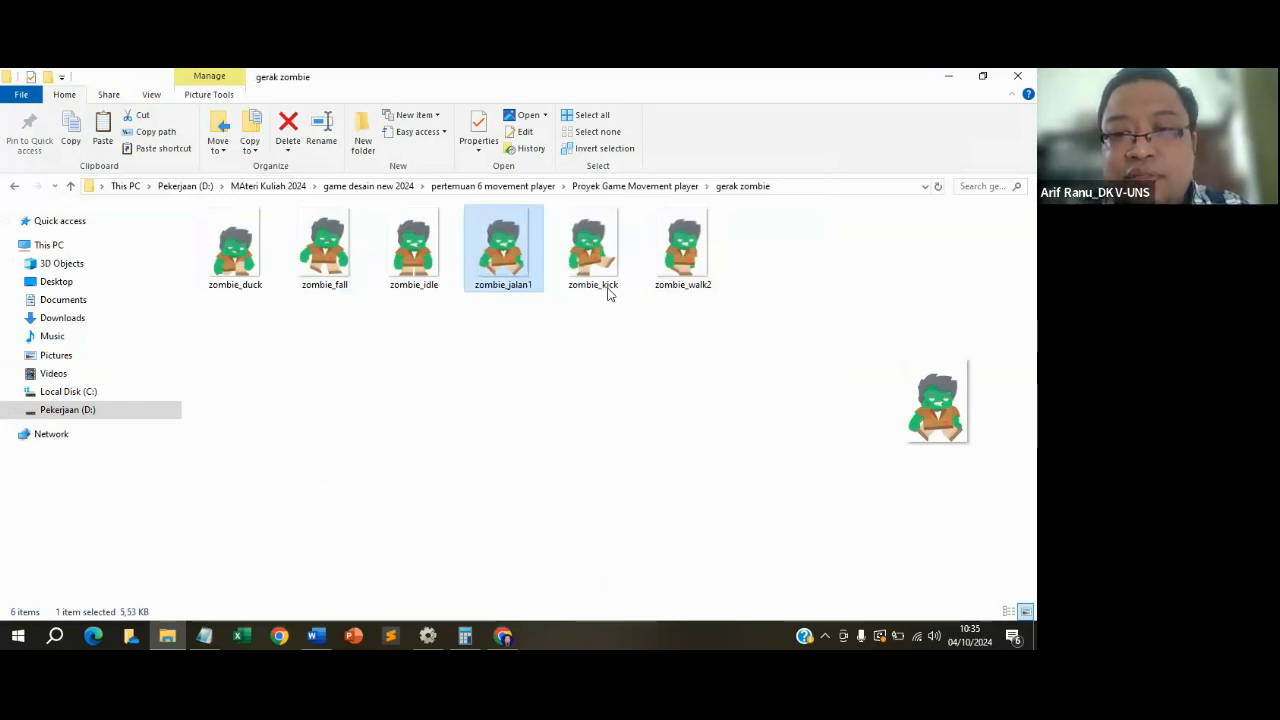
Rename the zombie_walk2 image as zombie_jalan2.
{"action": "left_click", "coordinate": [682, 263]}
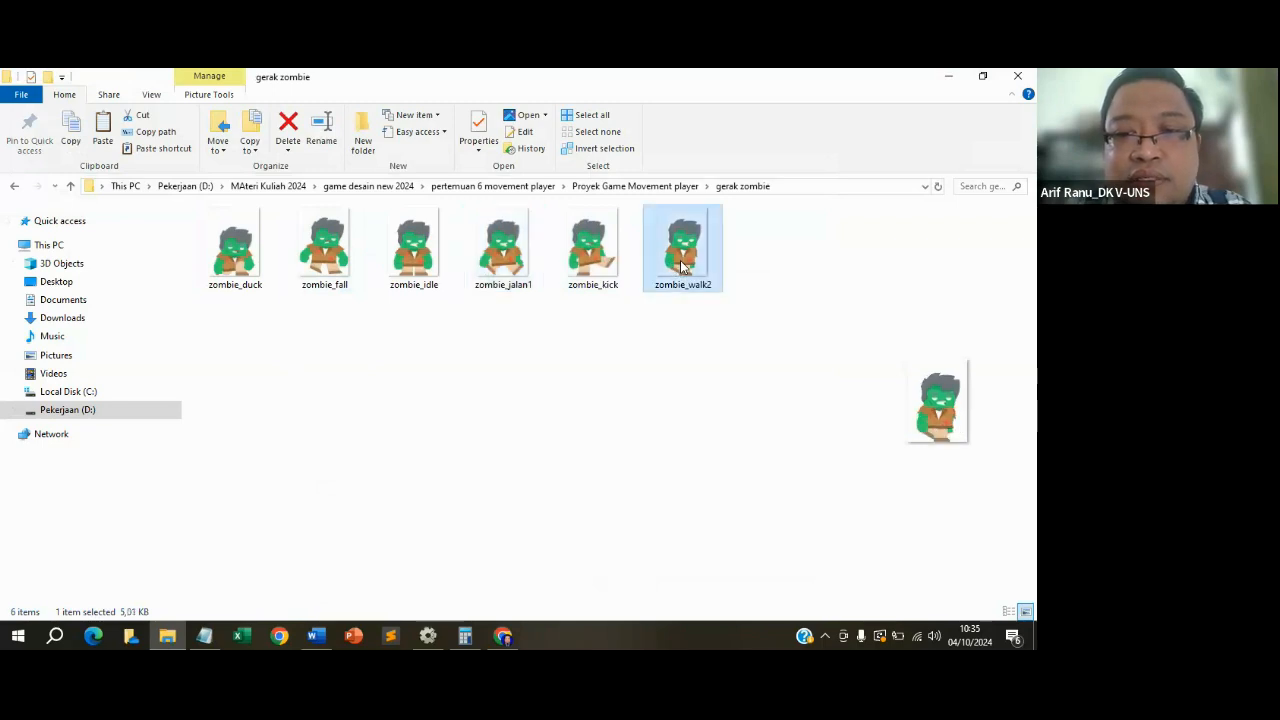
{"action": "right_click", "coordinate": [682, 263]}
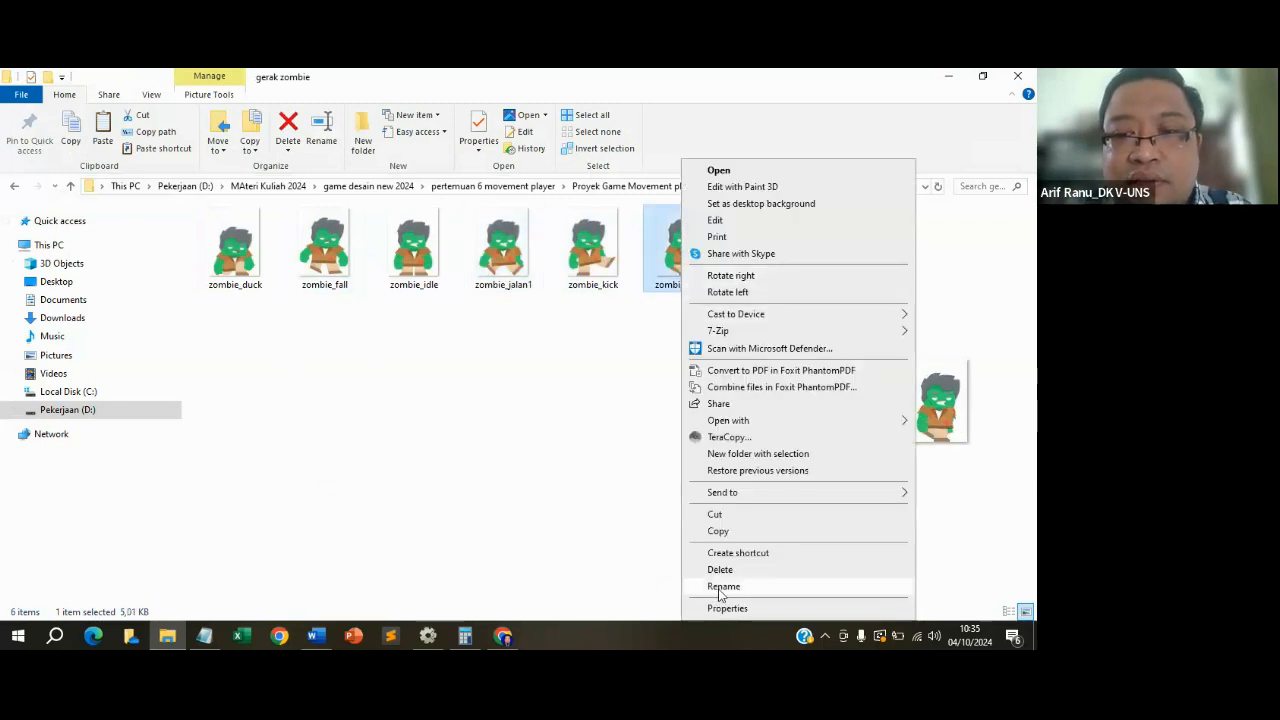
{"action": "left_click", "coordinate": [722, 587]}
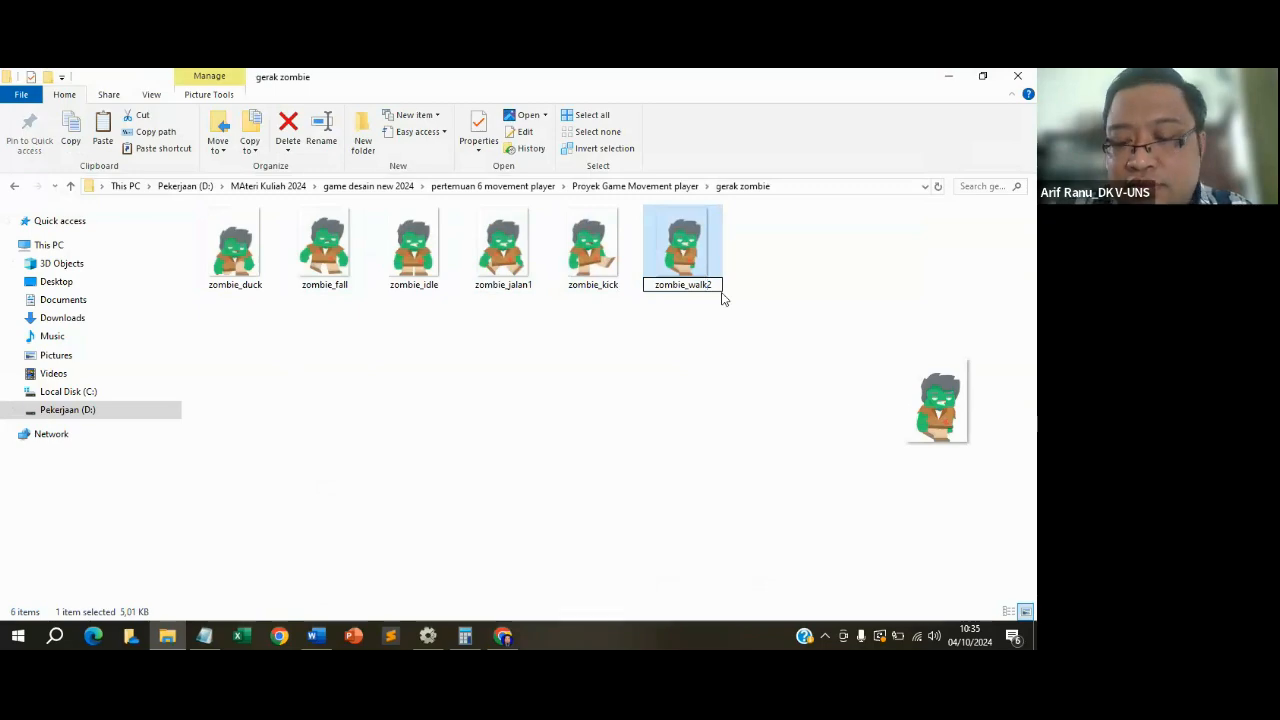
{"action": "key", "text": "BackSpace"}
{"action": "key", "text": "BackSpace"}
{"action": "key", "text": "BackSpace"}
{"action": "key", "text": "BackSpace"}
{"action": "type", "text": "jalan2"}
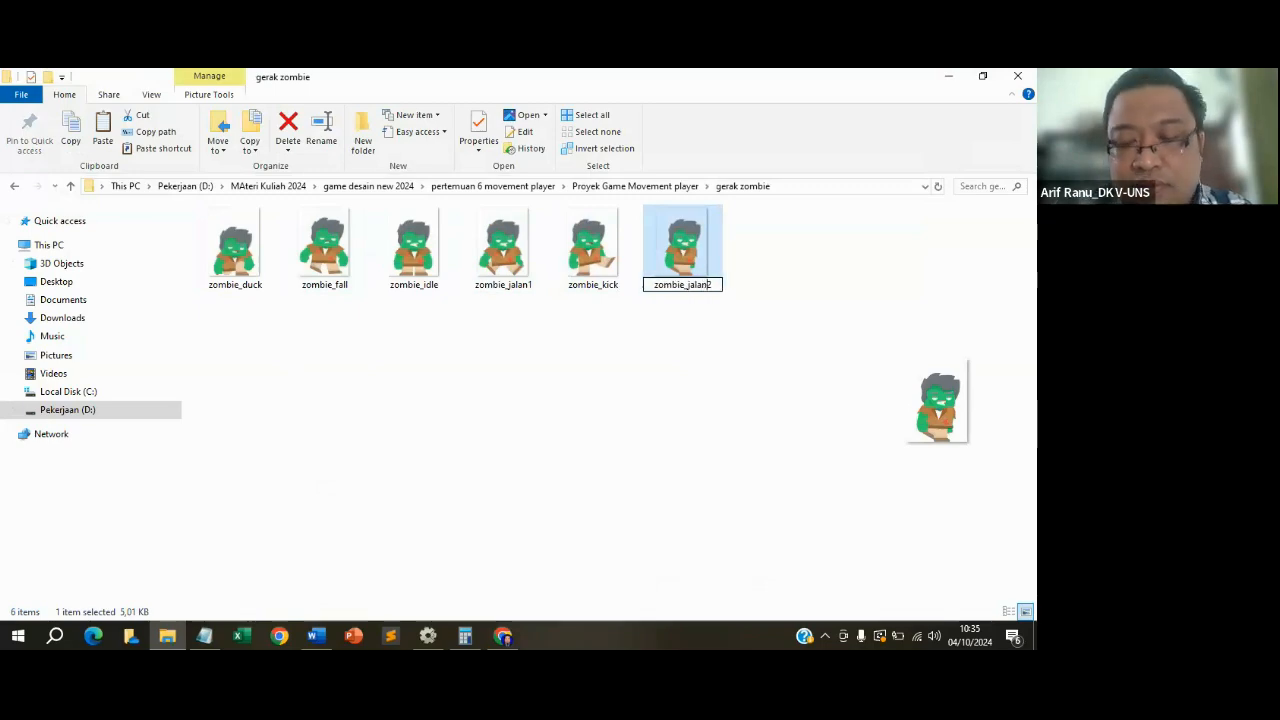
{"action": "key", "text": "Return"}
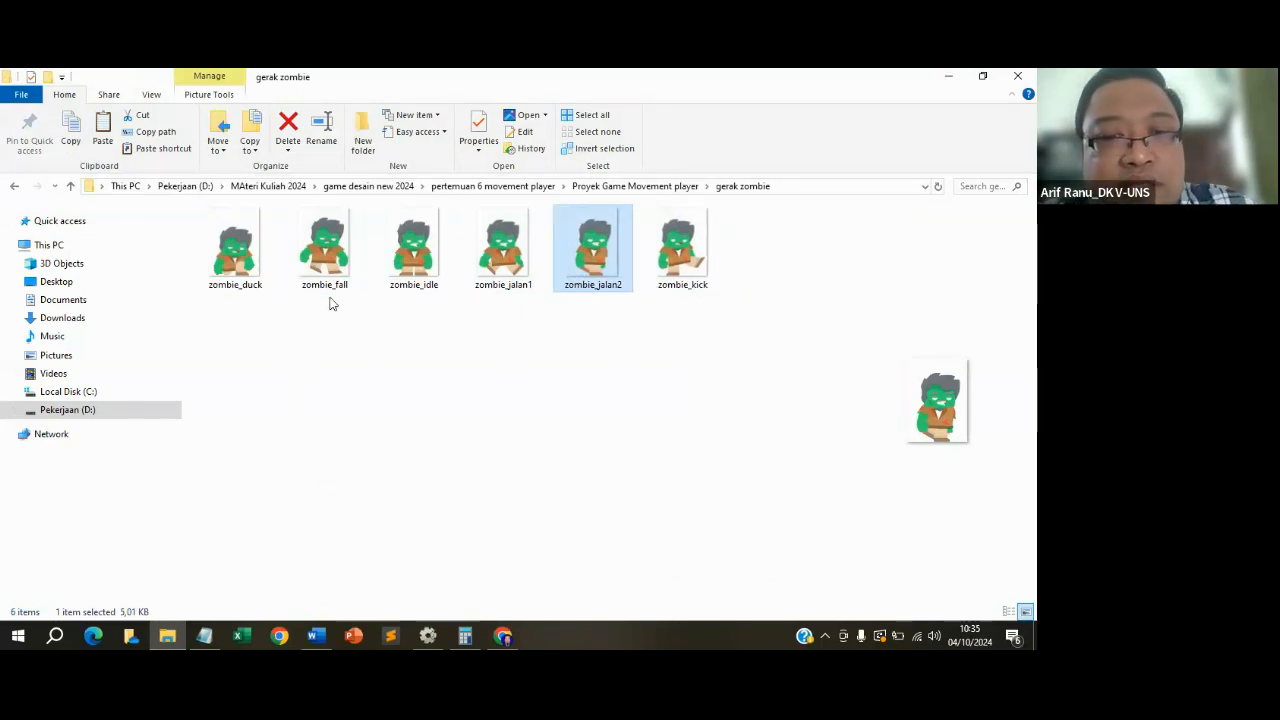
Delete the zombie_kick image and rename the zombie_idle image as zombie_diam.
{"action": "left_click", "coordinate": [697, 268]}
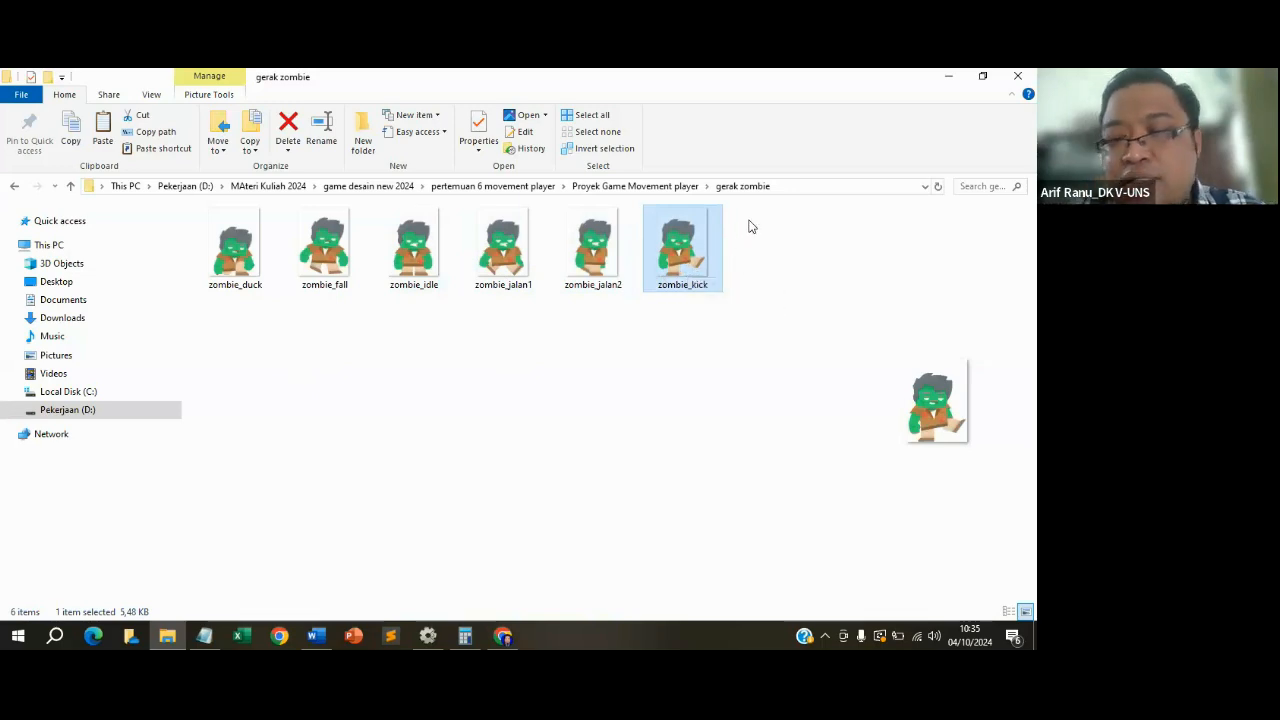
{"action": "key", "text": "Delete"}
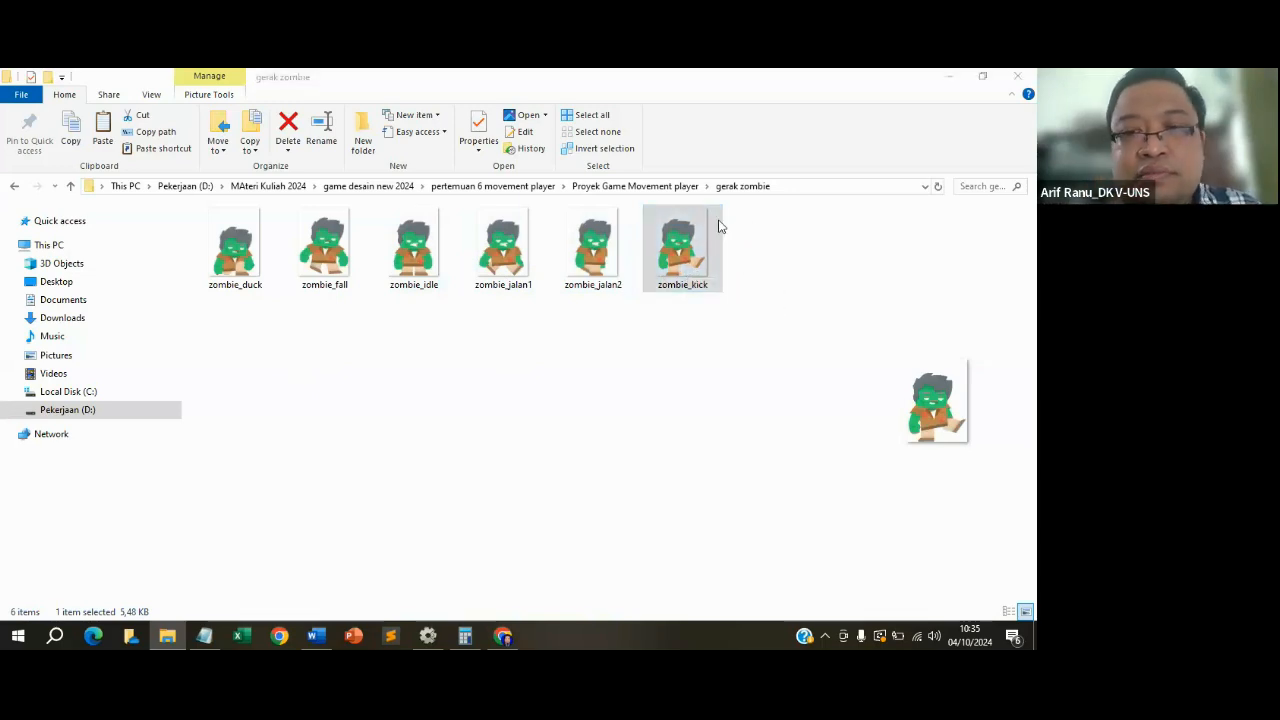
{"action": "left_click", "coordinate": [417, 268]}
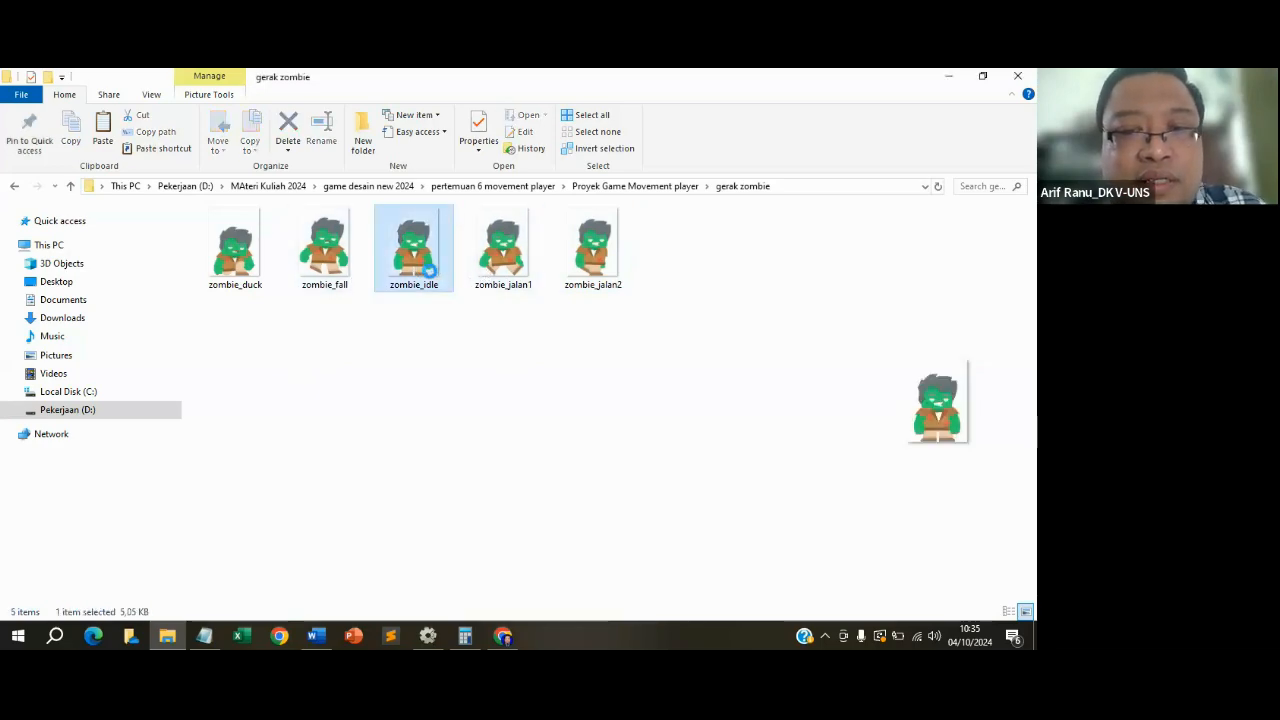
{"action": "right_click", "coordinate": [417, 268]}
{"action": "left_click", "coordinate": [459, 588]}
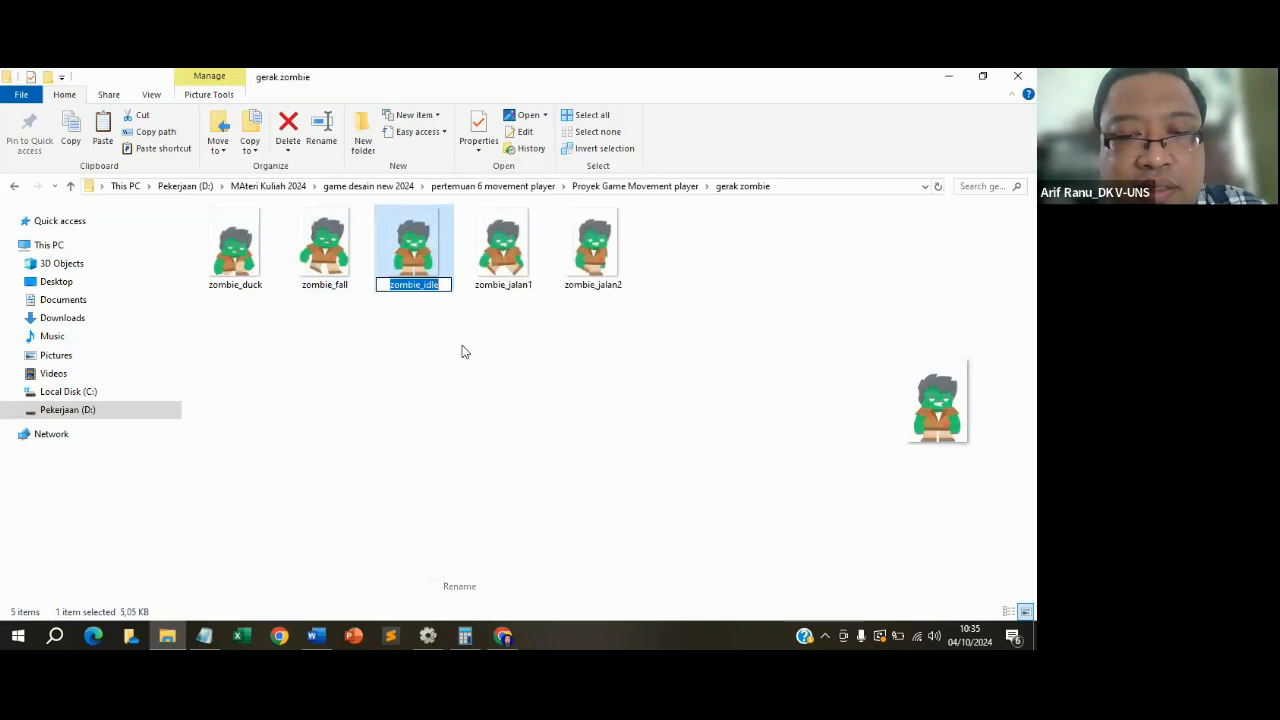
{"action": "left_click", "coordinate": [446, 284]}
{"action": "key", "text": "BackSpace"}
{"action": "key", "text": "BackSpace"}
{"action": "key", "text": "BackSpace"}
{"action": "key", "text": "BackSpace"}
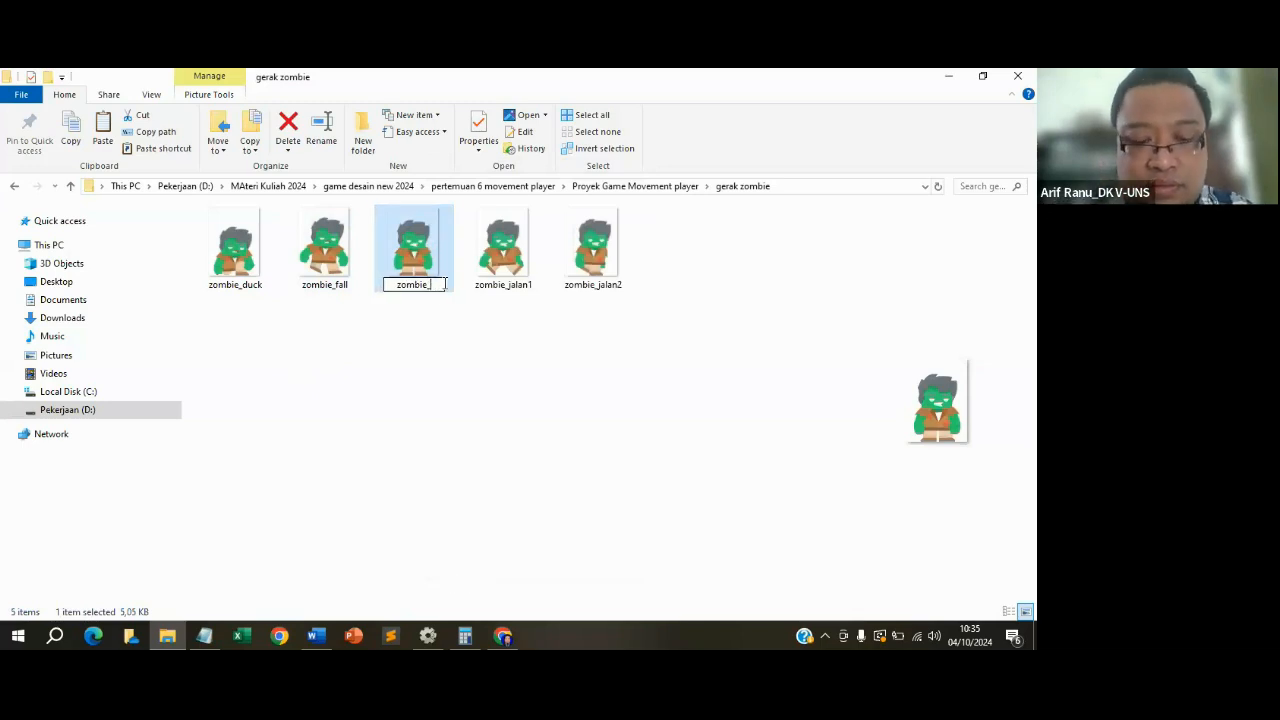
{"action": "type", "text": "diam"}
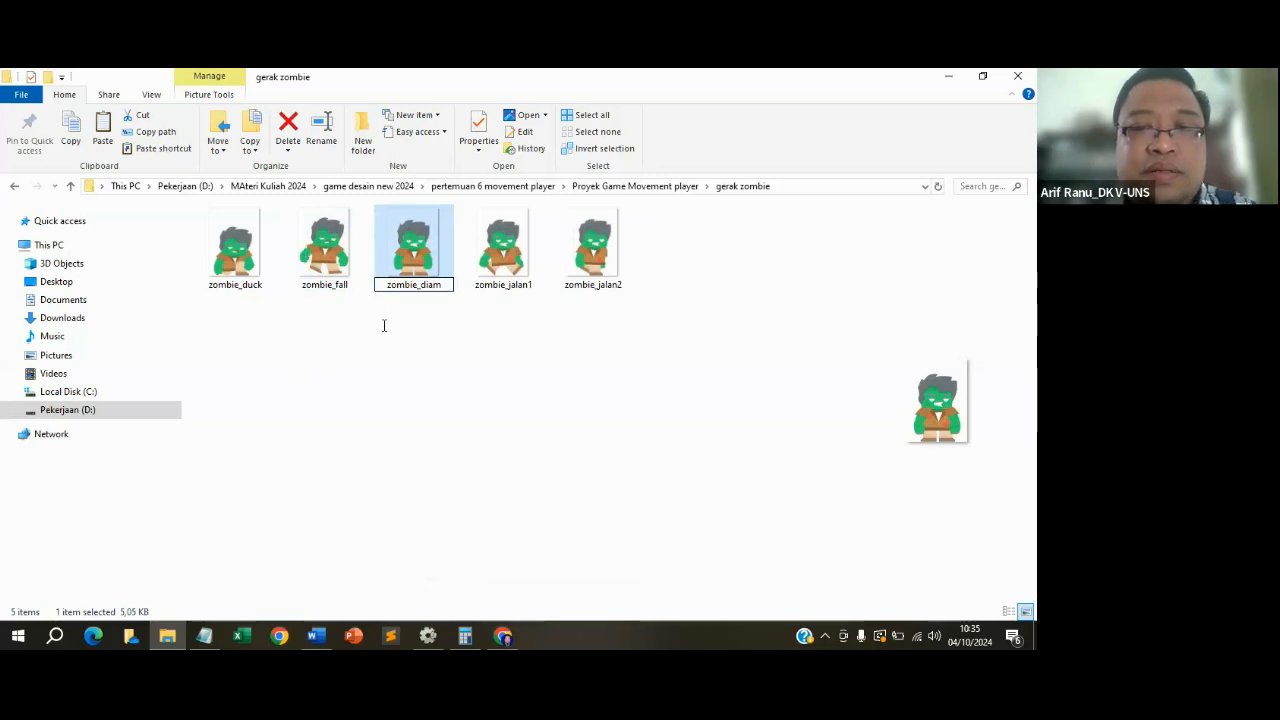
{"action": "key", "text": "Return"}
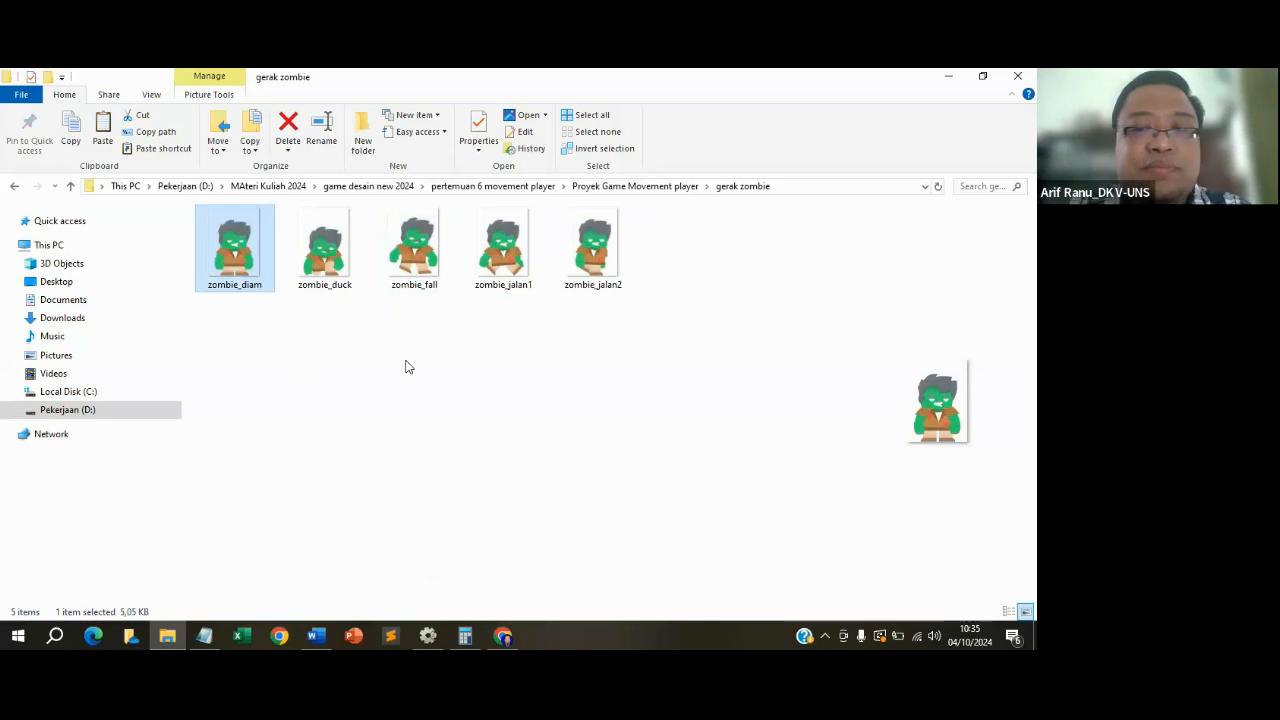
Rename the zombie_fall image in the gerak zombie folder as zombie_jatuh.
{"action": "left_click", "coordinate": [420, 262]}
{"action": "right_click", "coordinate": [420, 264]}
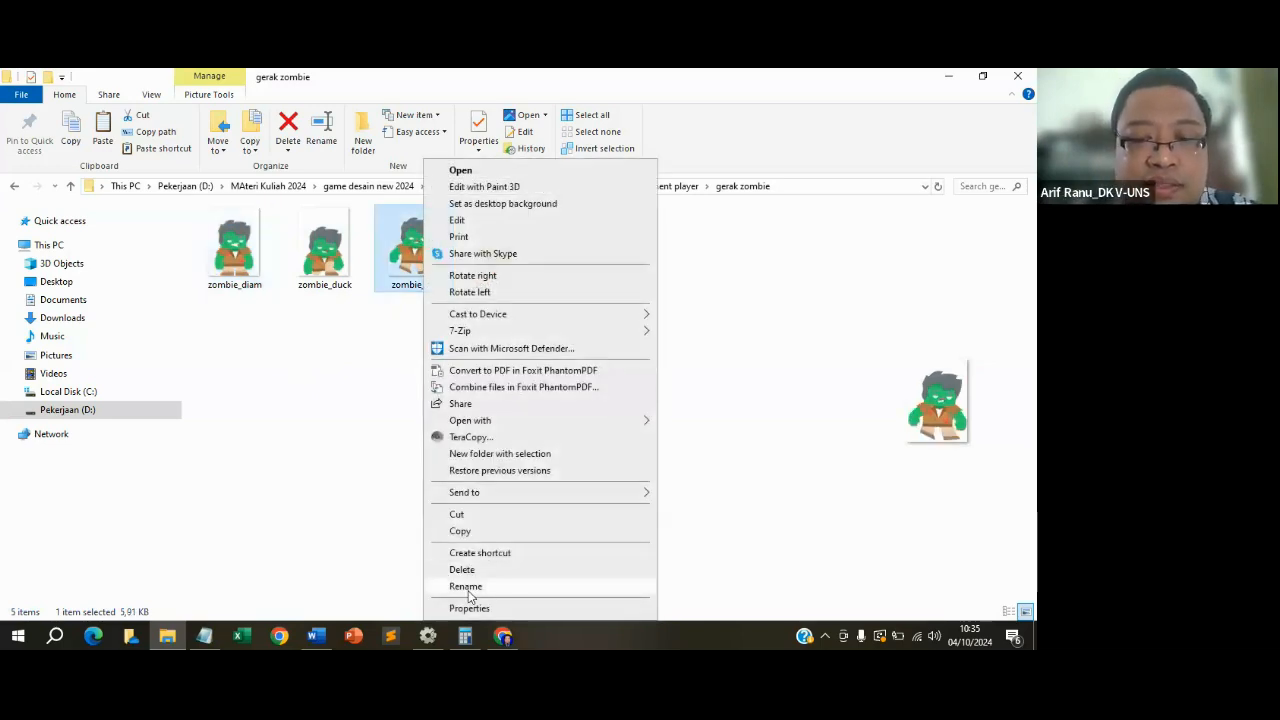
{"action": "left_click", "coordinate": [590, 587]}
{"action": "left_click", "coordinate": [443, 284]}
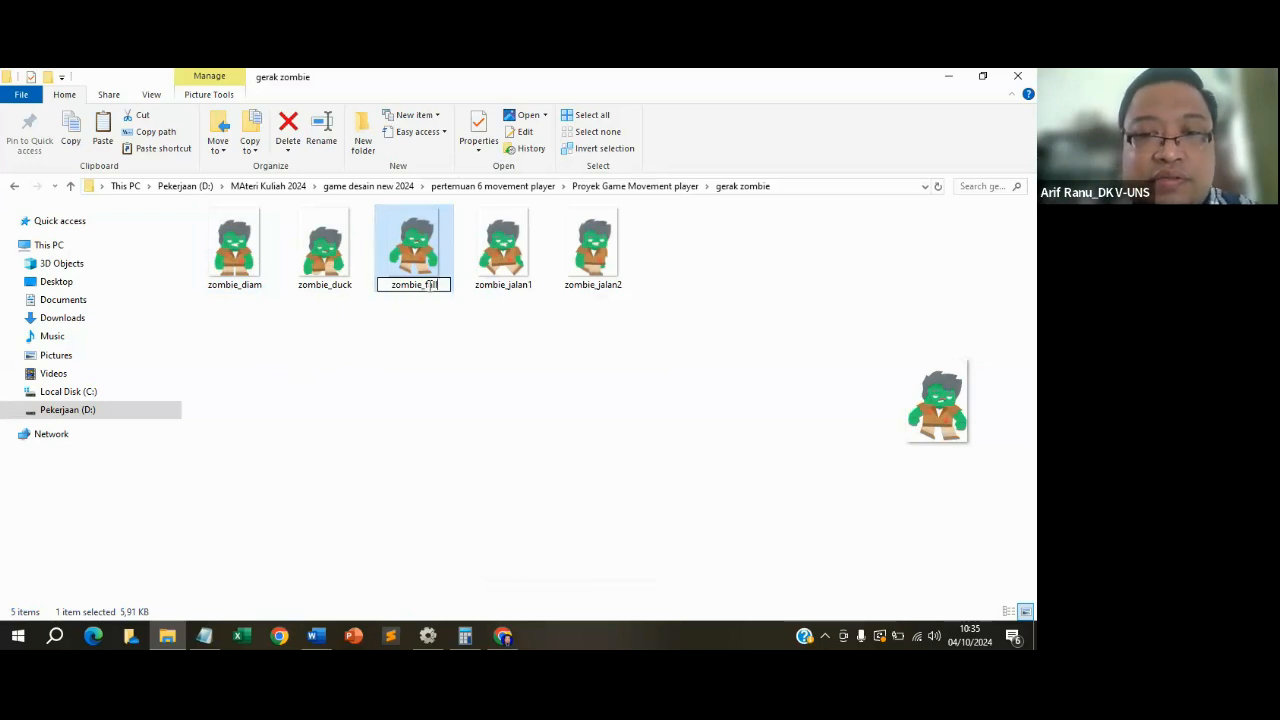
{"action": "left_click", "coordinate": [427, 284]}
{"action": "key", "text": "Delete"}
{"action": "key", "text": "Delete"}
{"action": "key", "text": "Delete"}
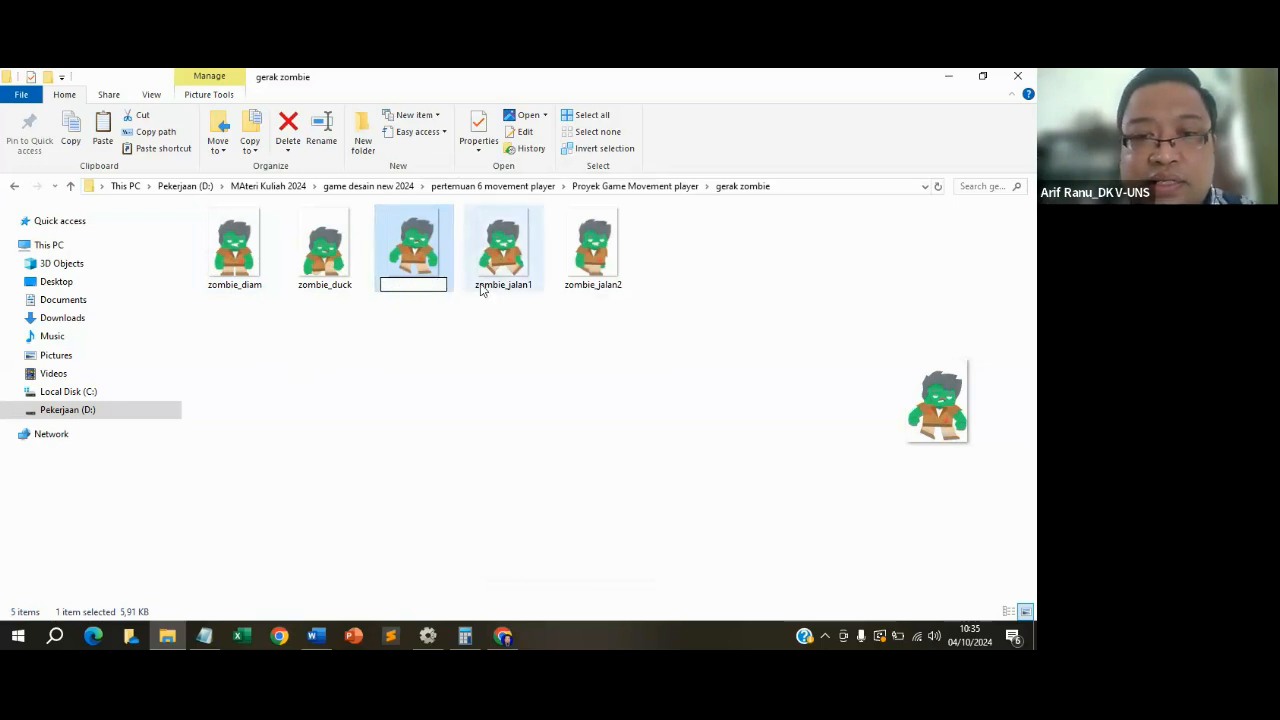
{"action": "key", "text": "BackSpace"}
{"action": "type", "text": "jatuh"}
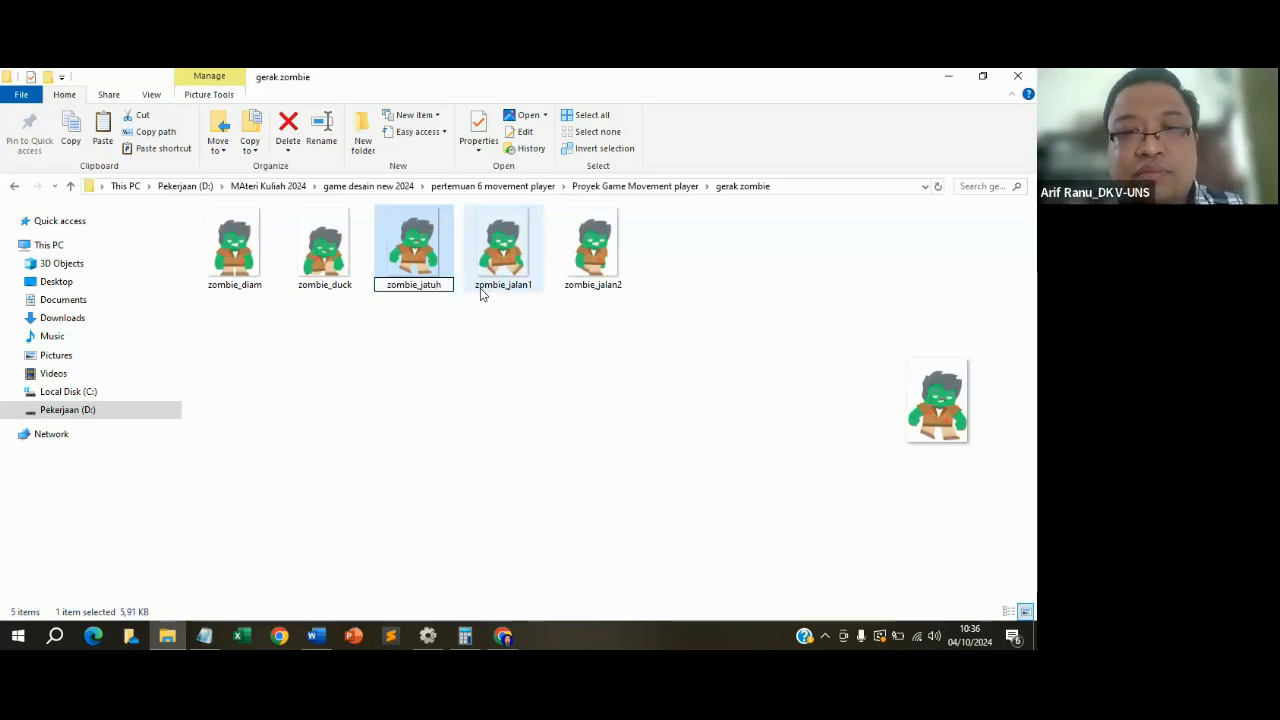
{"action": "key", "text": "Return"}
Go back to the pertemuan 6 movement player folder and open Zombie's Poses folder within the PNG folder of kenney_platformercharacters.
{"action": "left_click", "coordinate": [16, 187]}
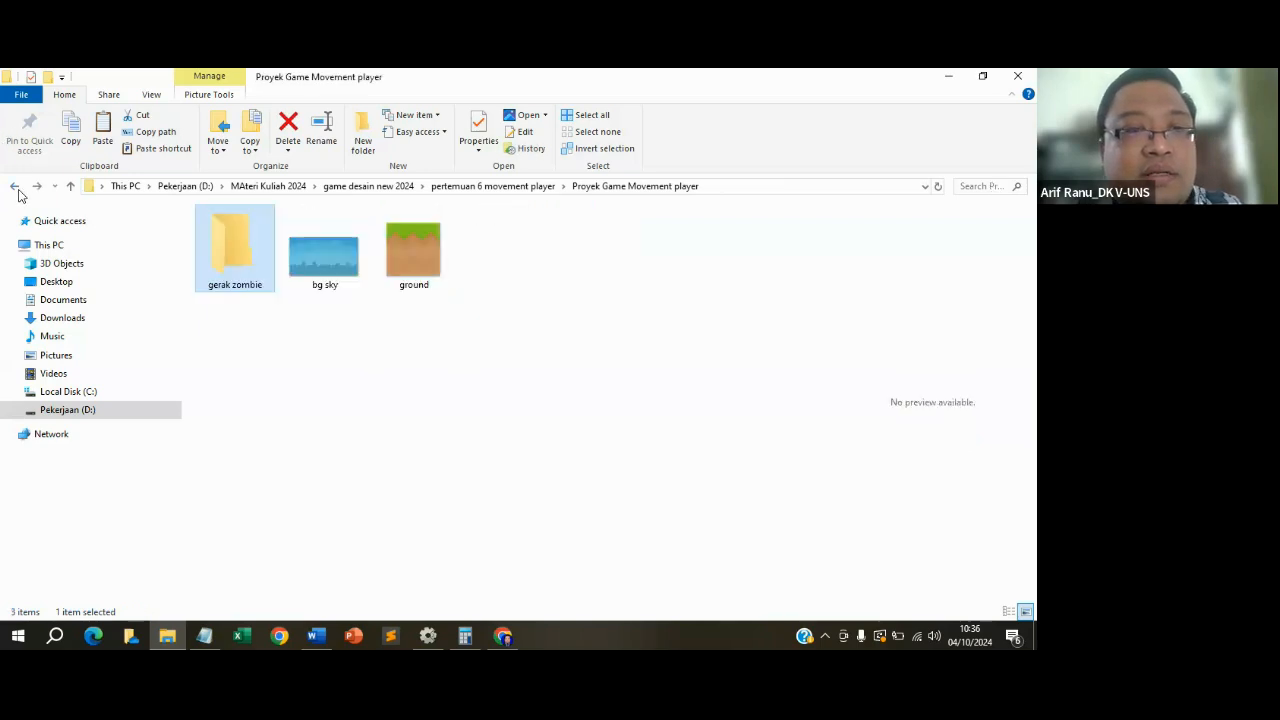
{"action": "left_click", "coordinate": [16, 187]}
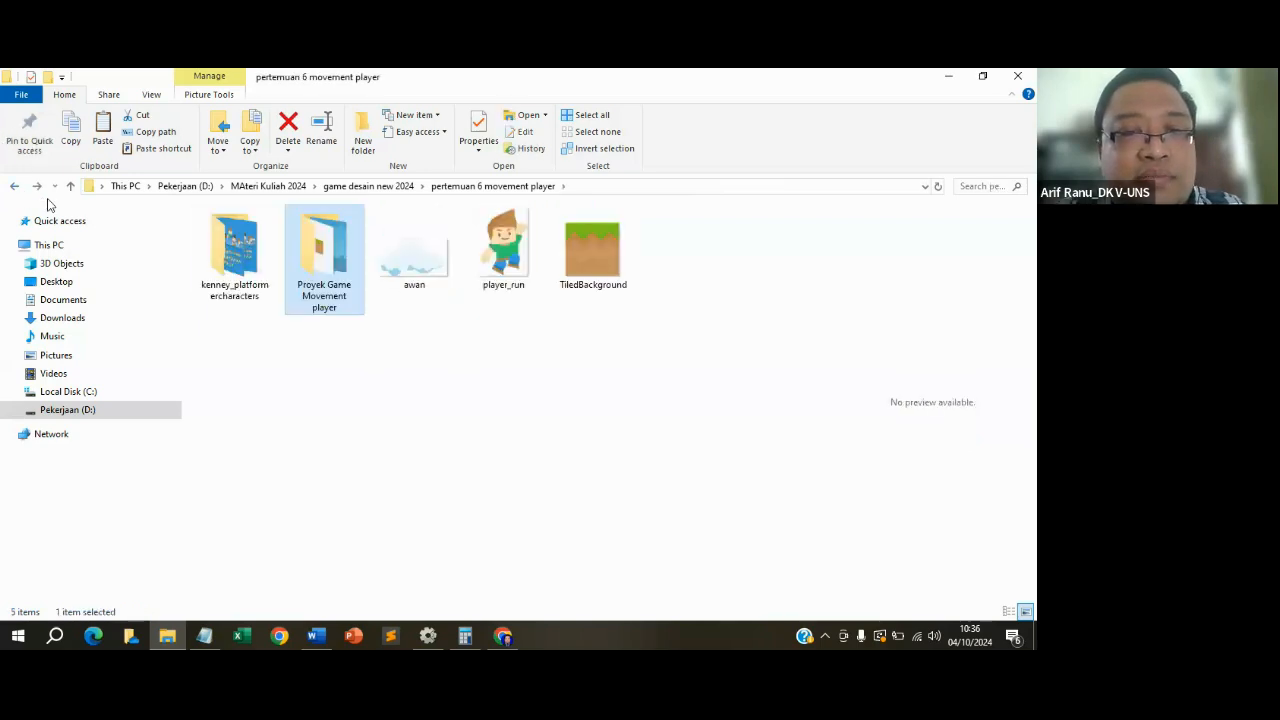
{"action": "double_click", "coordinate": [235, 250]}
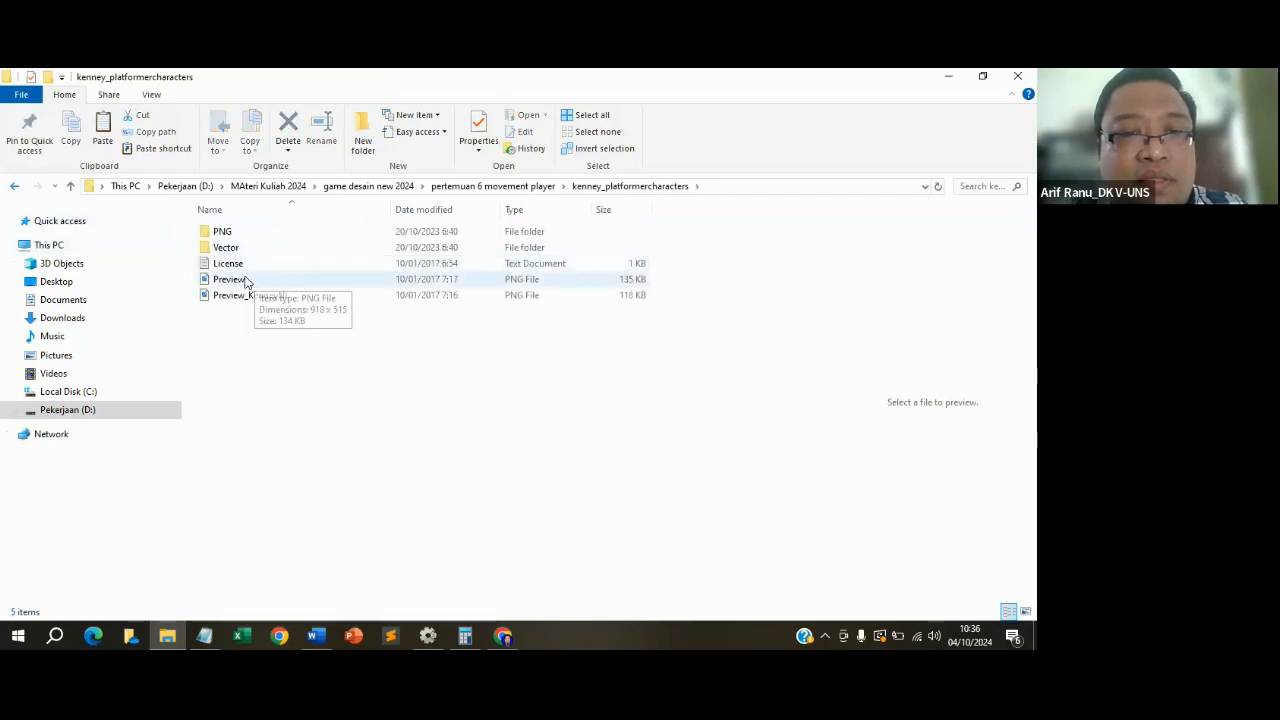
{"action": "double_click", "coordinate": [237, 230]}
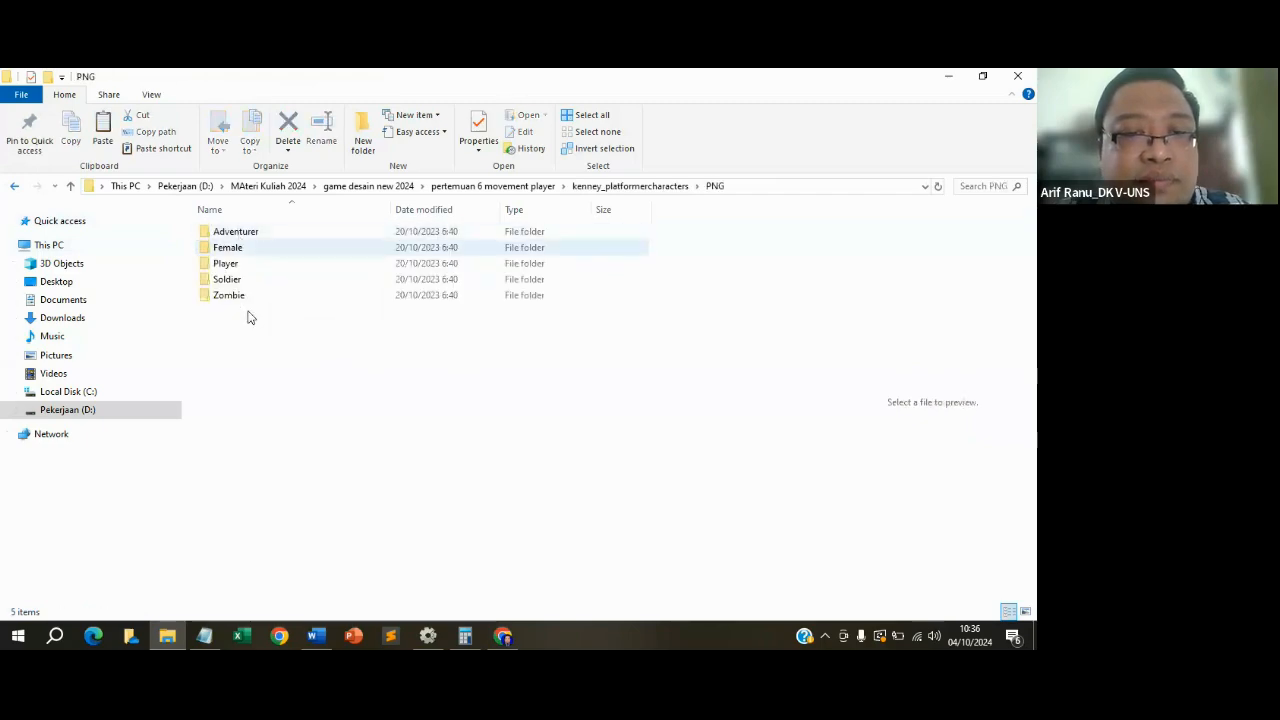
{"action": "left_click", "coordinate": [240, 297]}
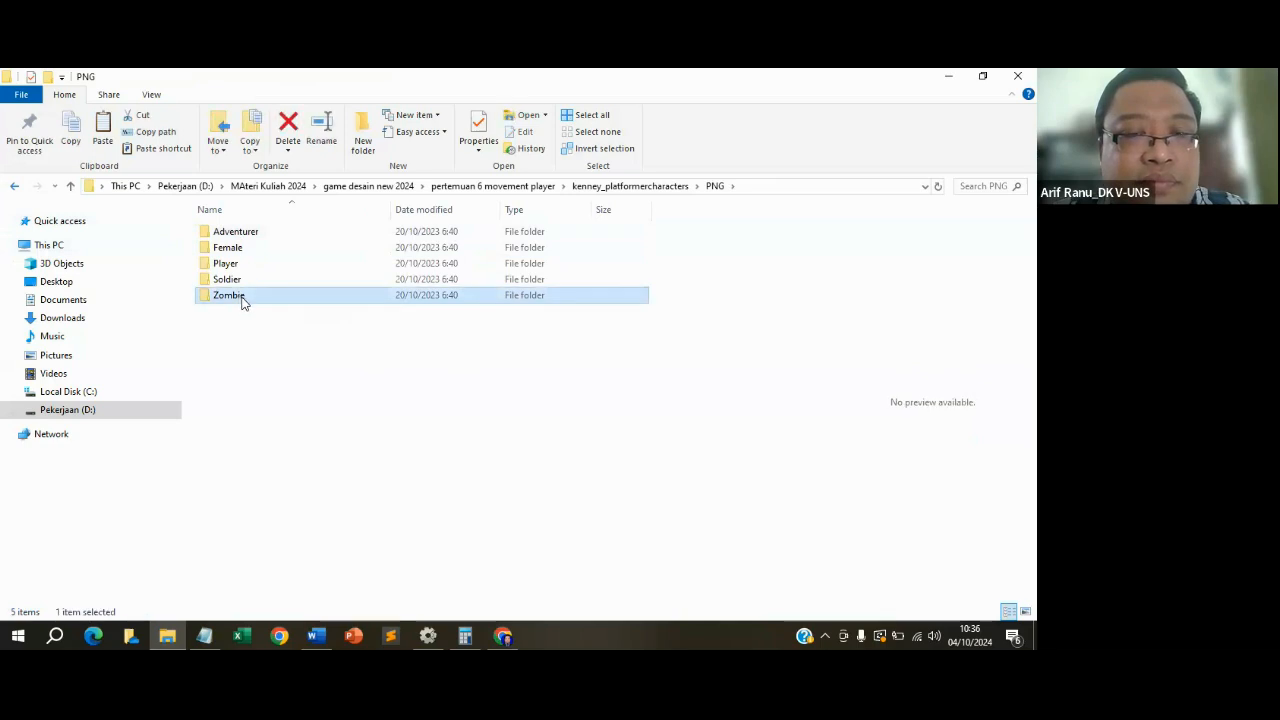
{"action": "left_click", "coordinate": [243, 299]}
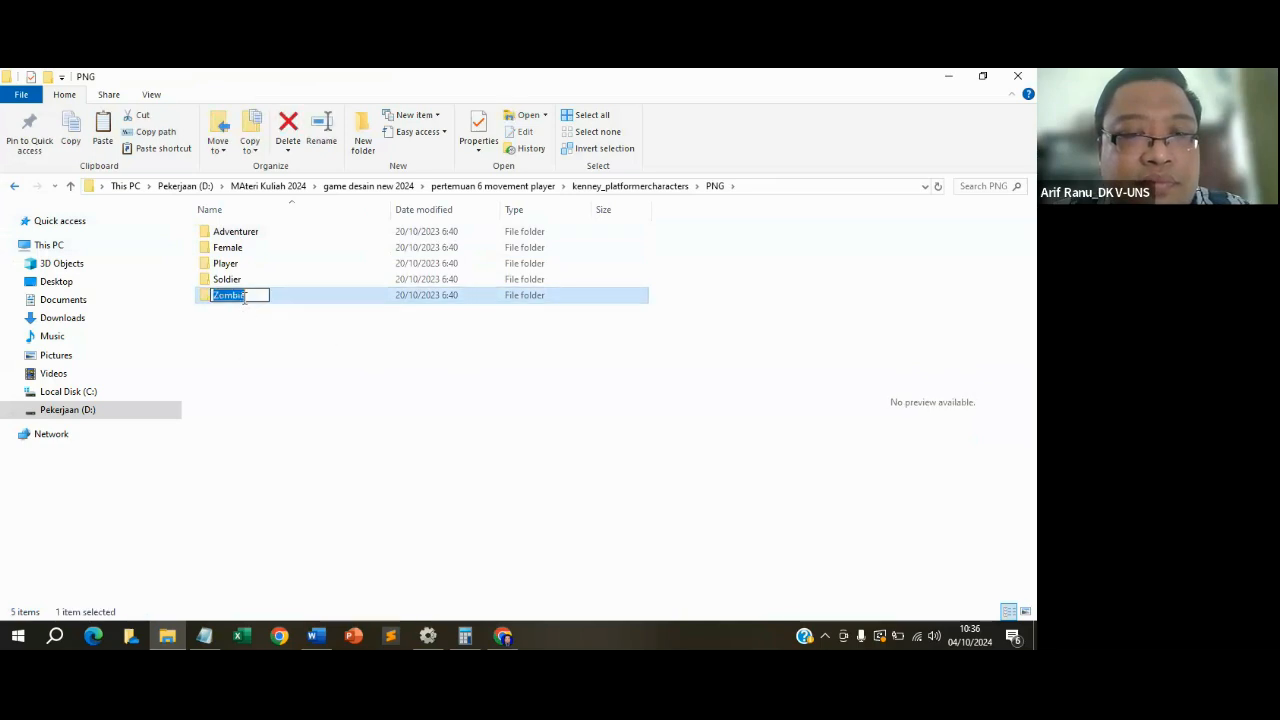
{"action": "left_click", "coordinate": [283, 298]}
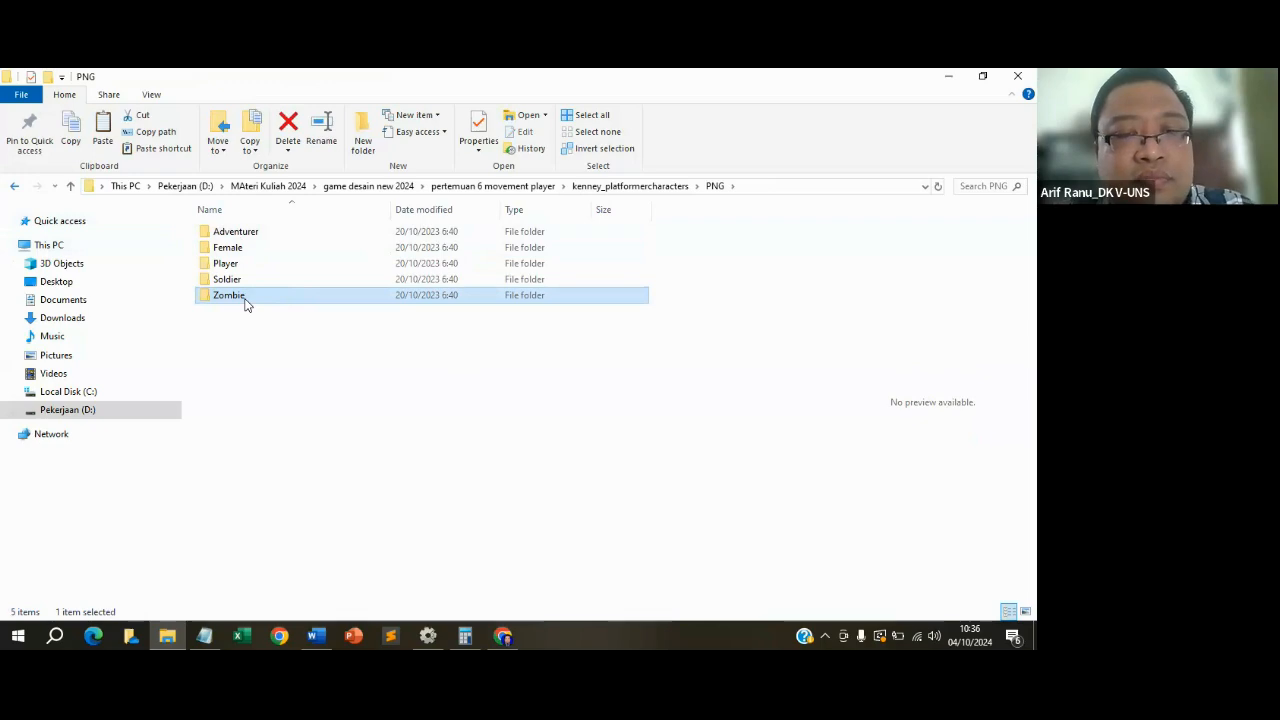
{"action": "left_click", "coordinate": [246, 303]}
{"action": "double_click", "coordinate": [283, 297]}
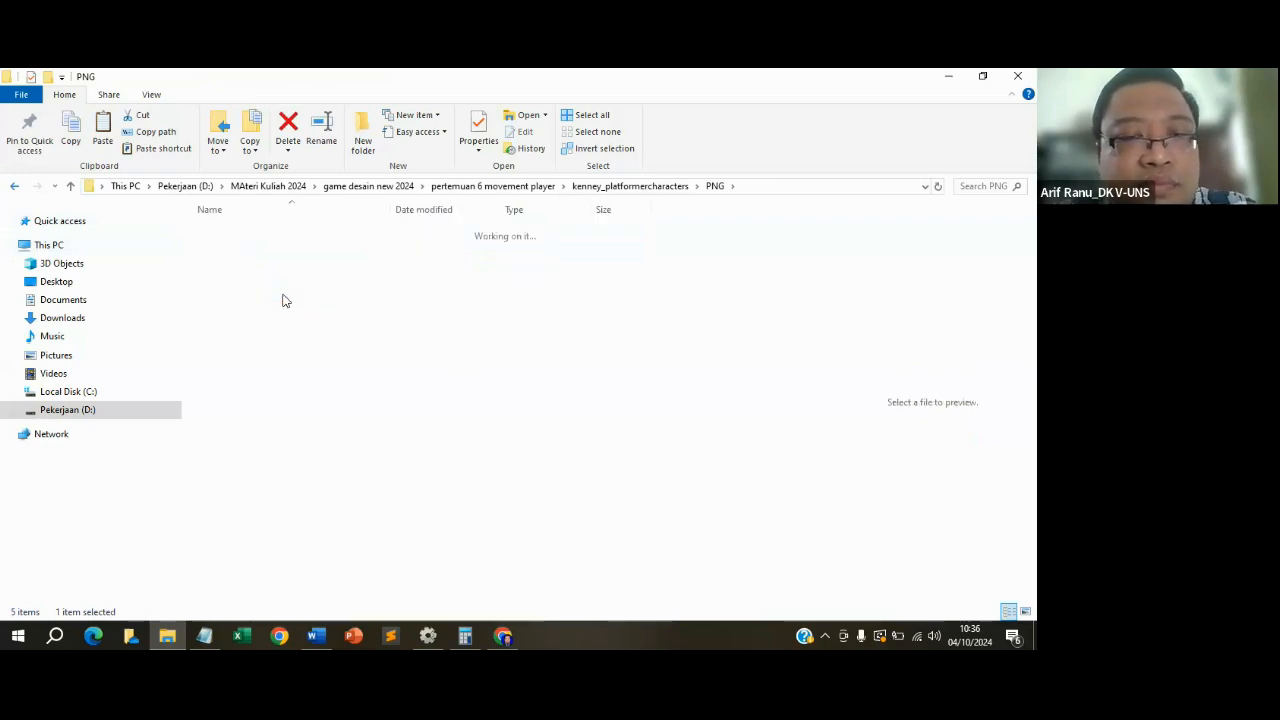
{"action": "double_click", "coordinate": [234, 248]}
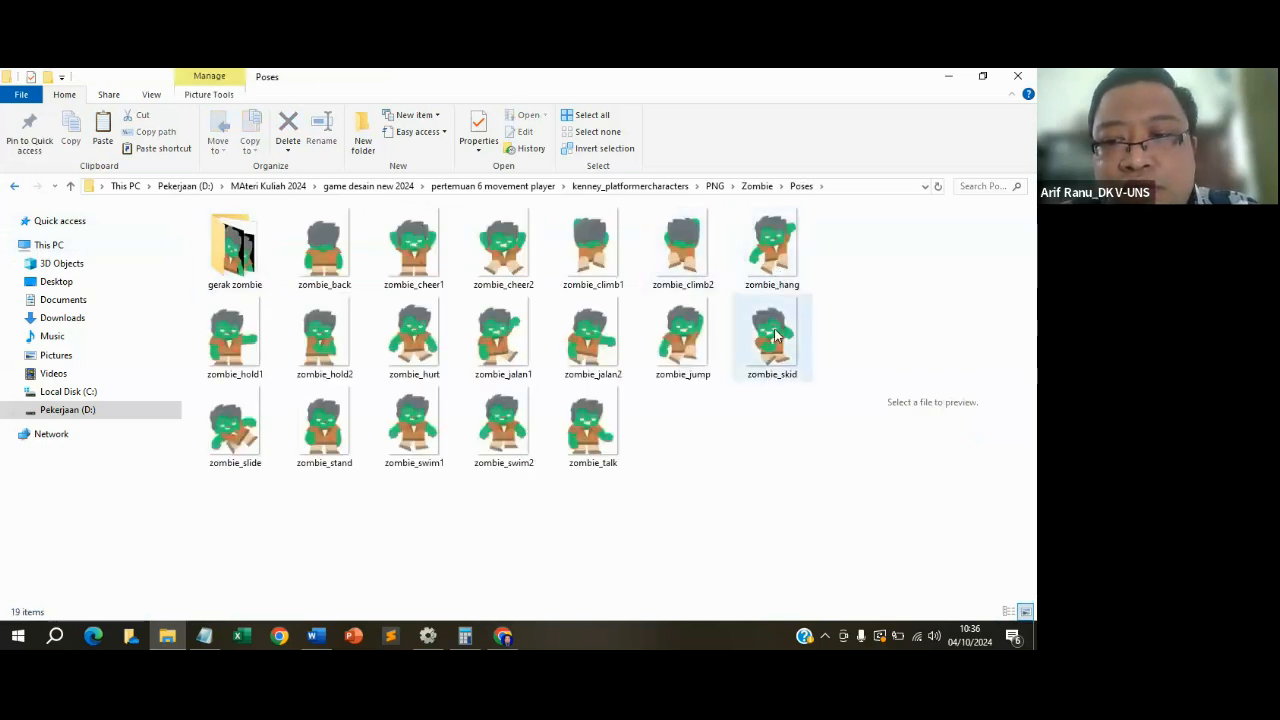
Copy the zombie_jump image from the Poses folder to the clipboard.
{"action": "left_click", "coordinate": [688, 342]}
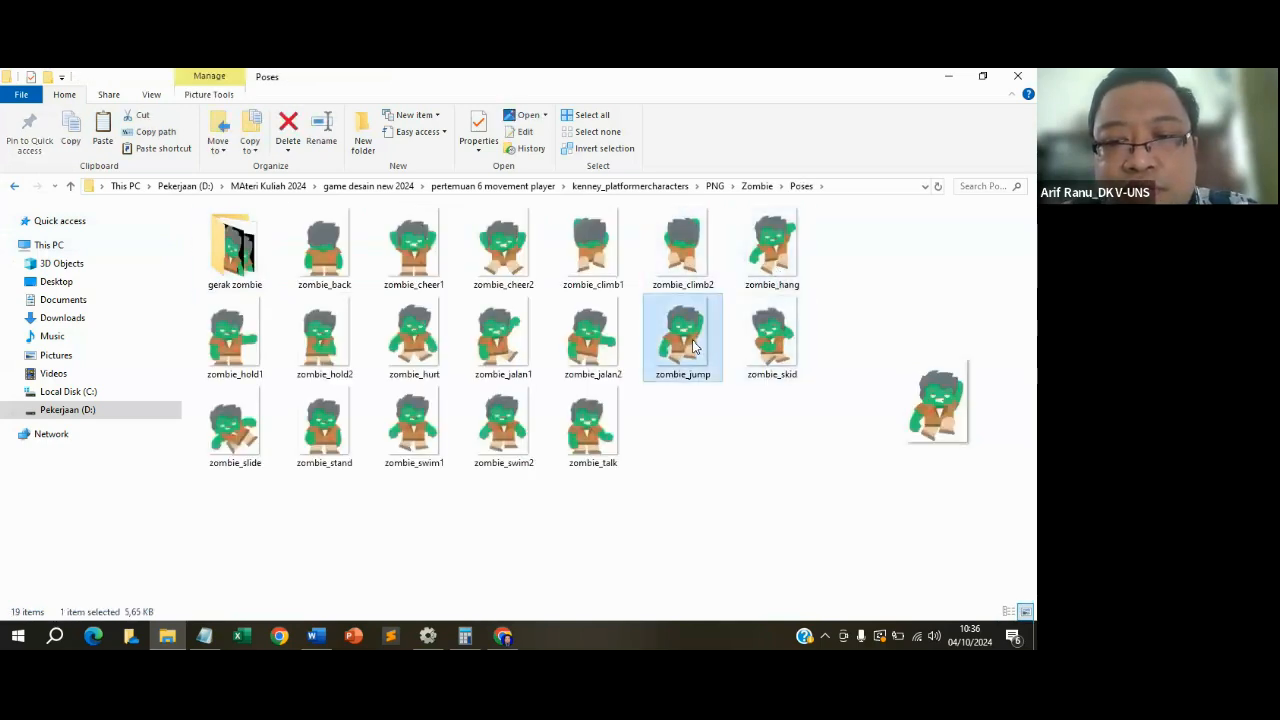
{"action": "right_click", "coordinate": [693, 345]}
{"action": "left_click", "coordinate": [731, 532]}
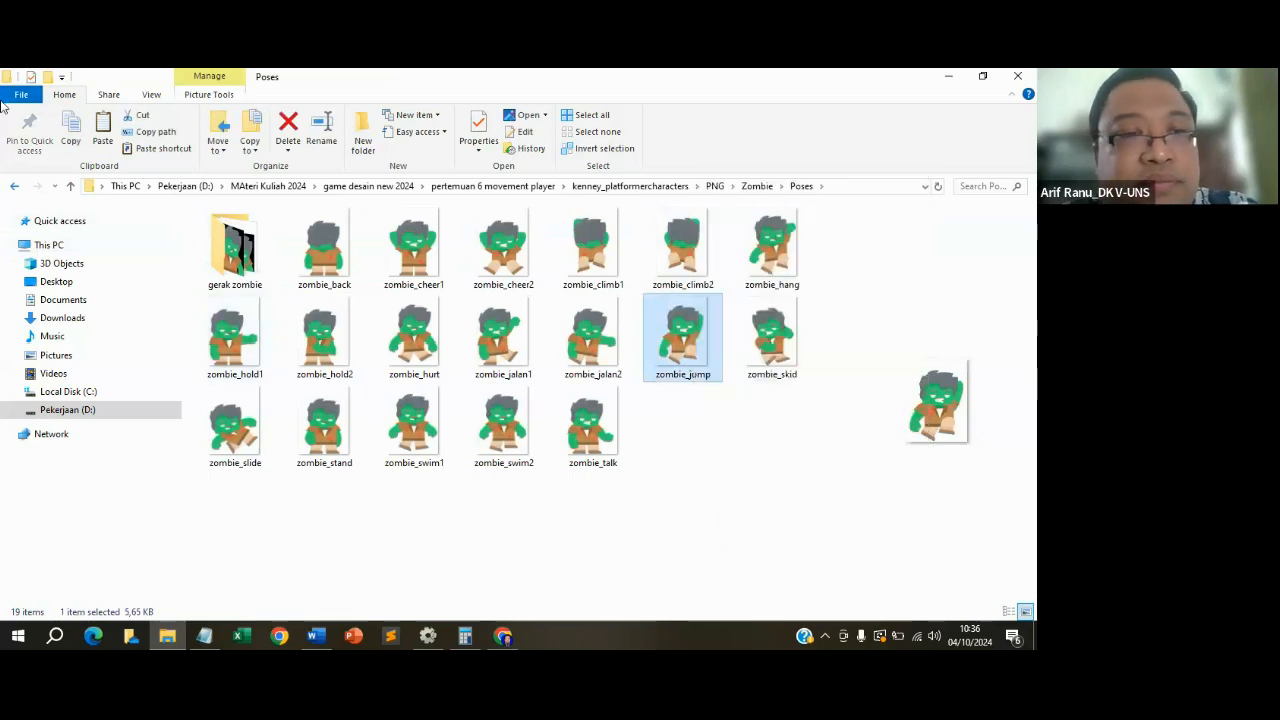
Return to the gerak zombie folder inside Proyek Game Movement player and paste the zombie_jump image there with TeraCopy.
{"action": "left_click", "coordinate": [16, 188]}
{"action": "left_click", "coordinate": [16, 188]}
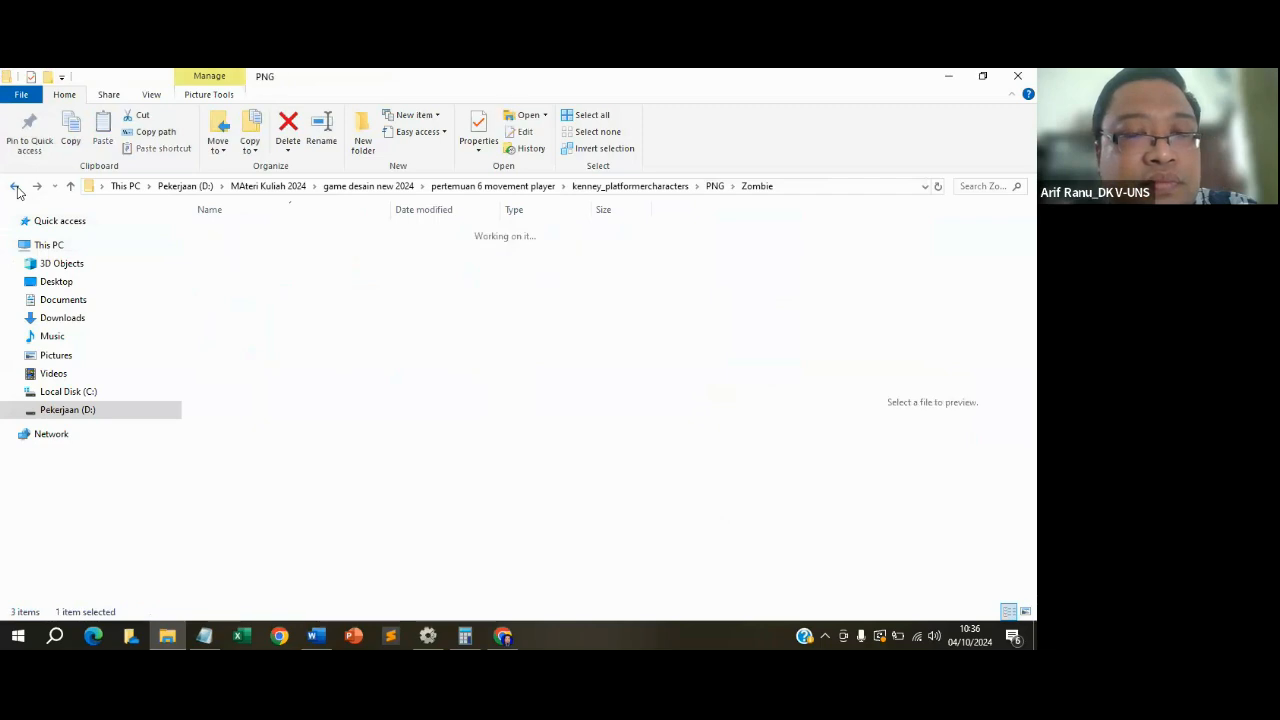
{"action": "left_click", "coordinate": [16, 188]}
{"action": "left_click", "coordinate": [16, 188]}
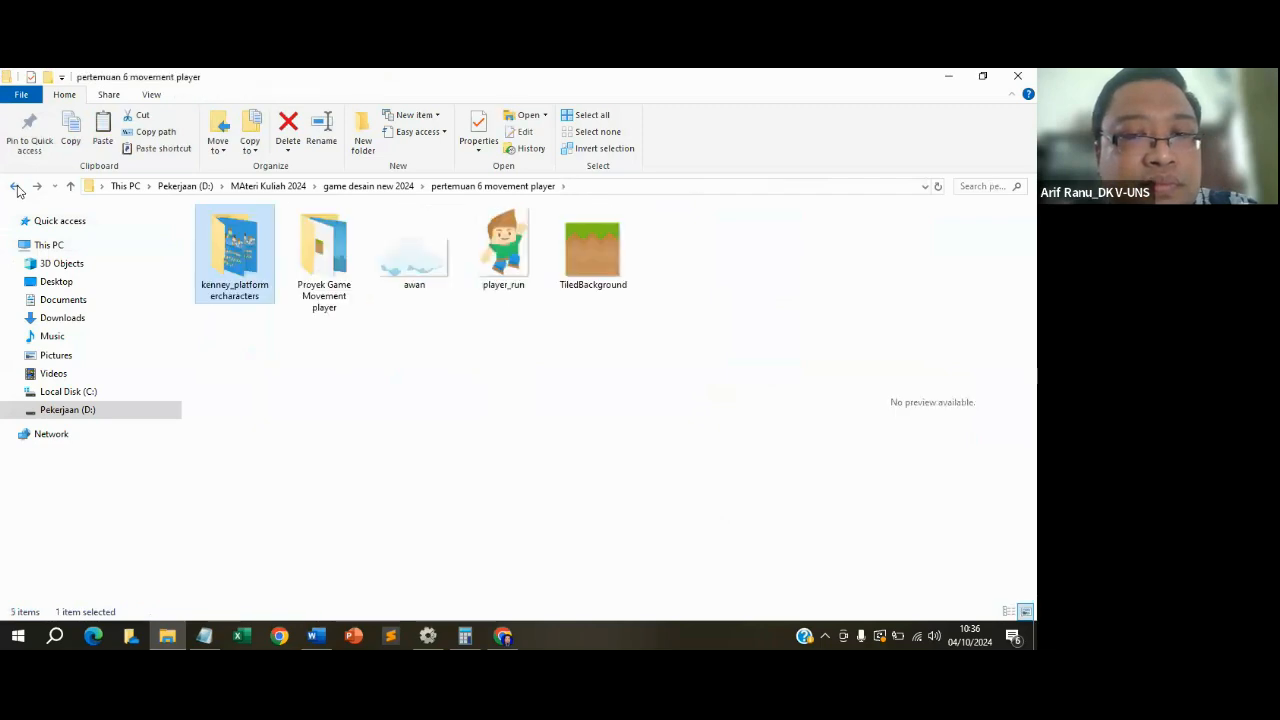
{"action": "left_click", "coordinate": [16, 188]}
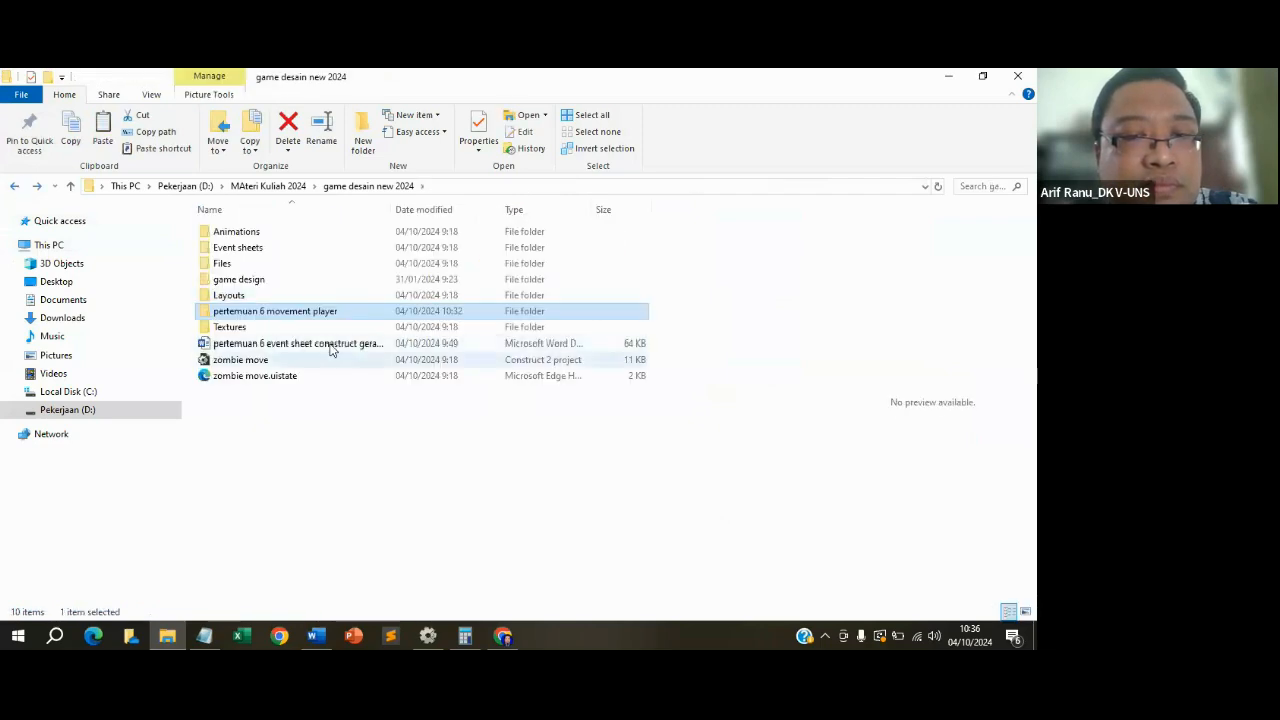
{"action": "double_click", "coordinate": [318, 311]}
{"action": "double_click", "coordinate": [316, 300]}
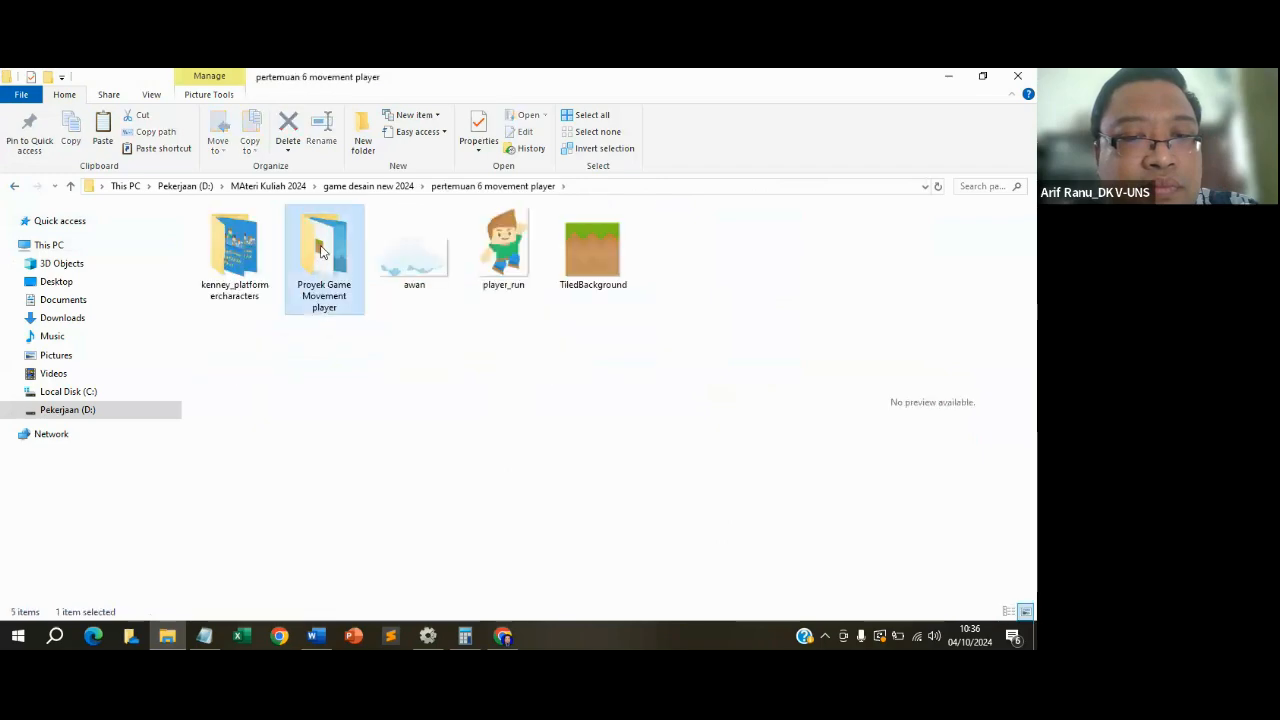
{"action": "double_click", "coordinate": [245, 267]}
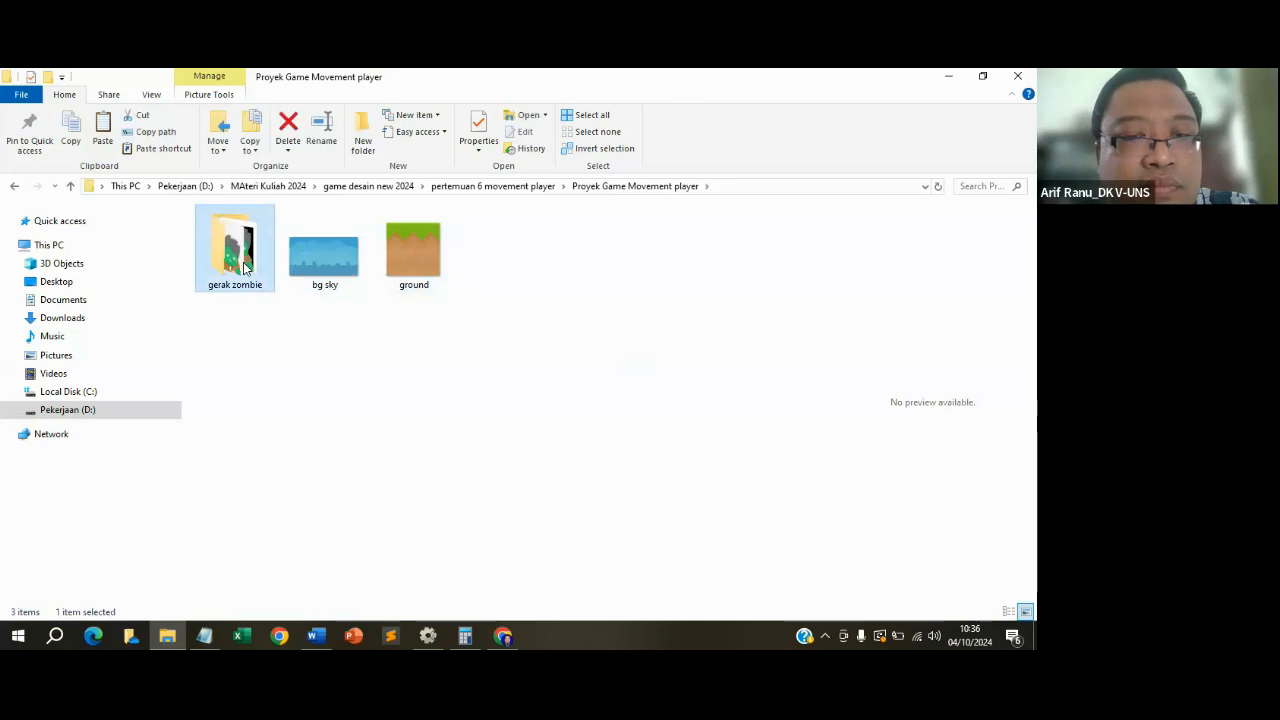
{"action": "right_click", "coordinate": [334, 387]}
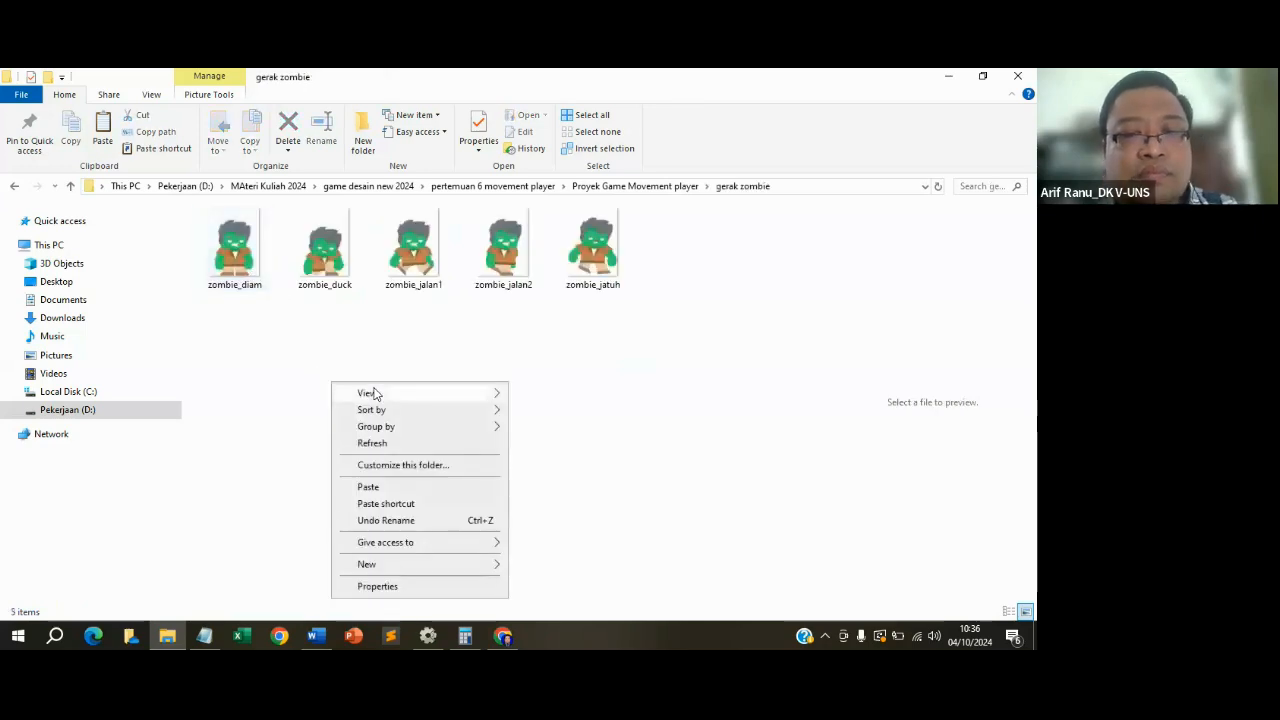
{"action": "left_click", "coordinate": [369, 487]}
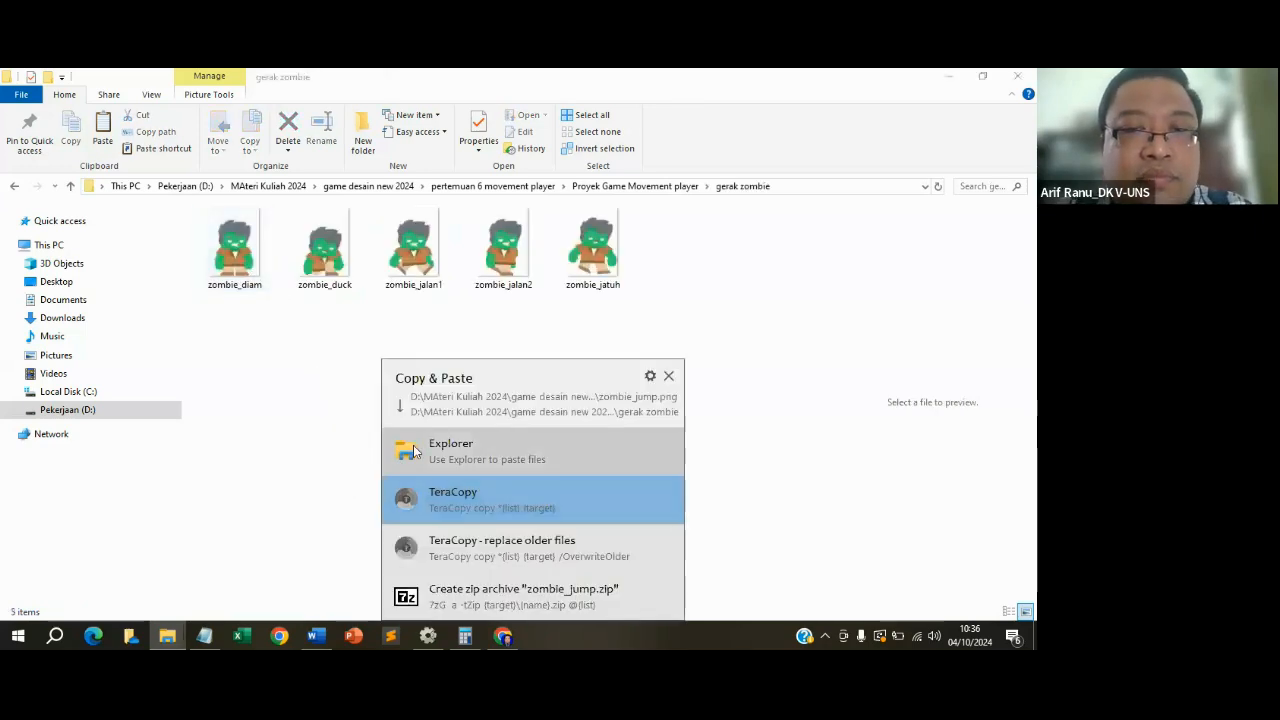
{"action": "left_click", "coordinate": [451, 498]}
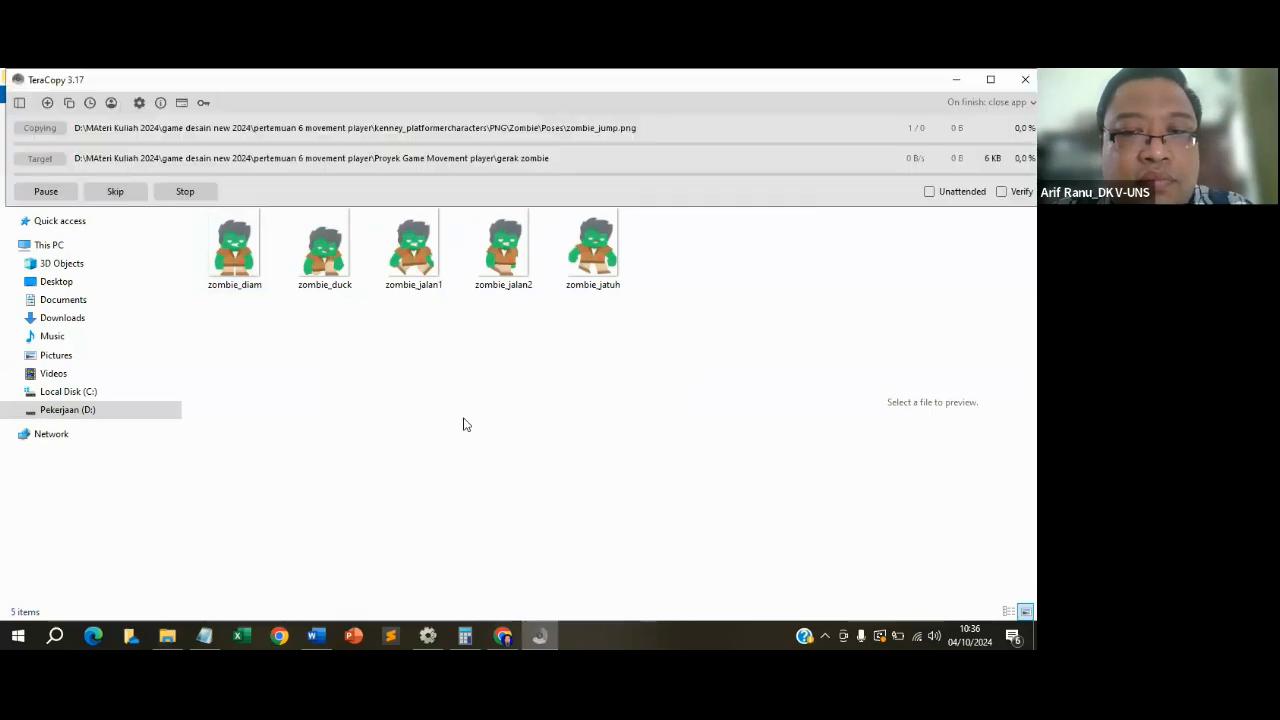
Rename the pasted zombie_jump image as zombie_lompat.
{"action": "left_click", "coordinate": [672, 274]}
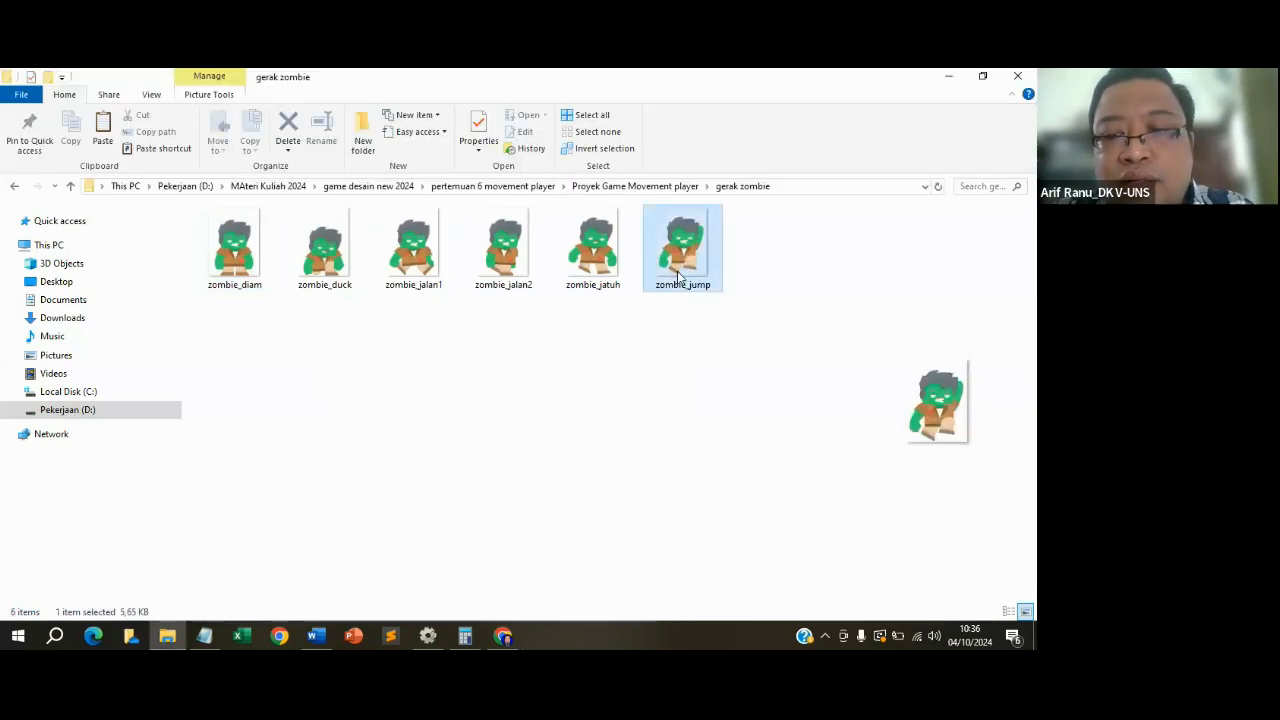
{"action": "right_click", "coordinate": [674, 276]}
{"action": "left_click", "coordinate": [722, 590]}
{"action": "left_click", "coordinate": [718, 285]}
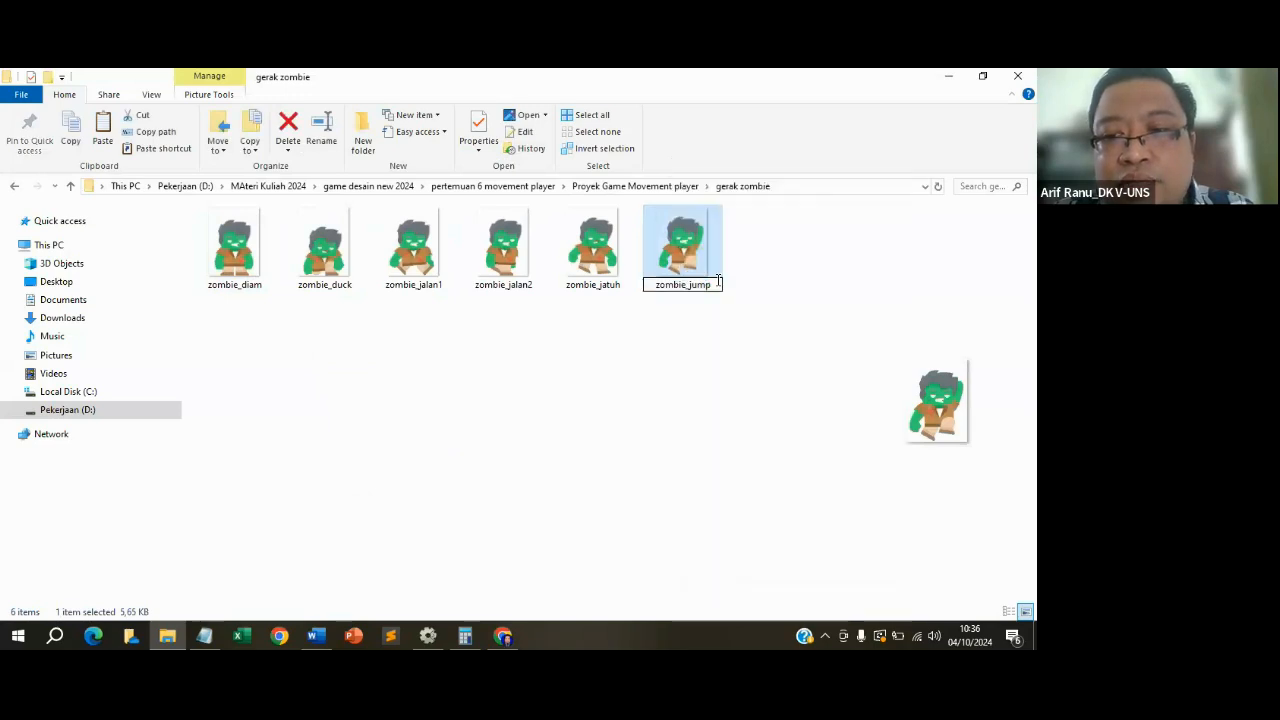
{"action": "key", "text": "BackSpace"}
{"action": "key", "text": "BackSpace"}
{"action": "key", "text": "BackSpace"}
{"action": "key", "text": "BackSpace"}
{"action": "type", "text": "l"}
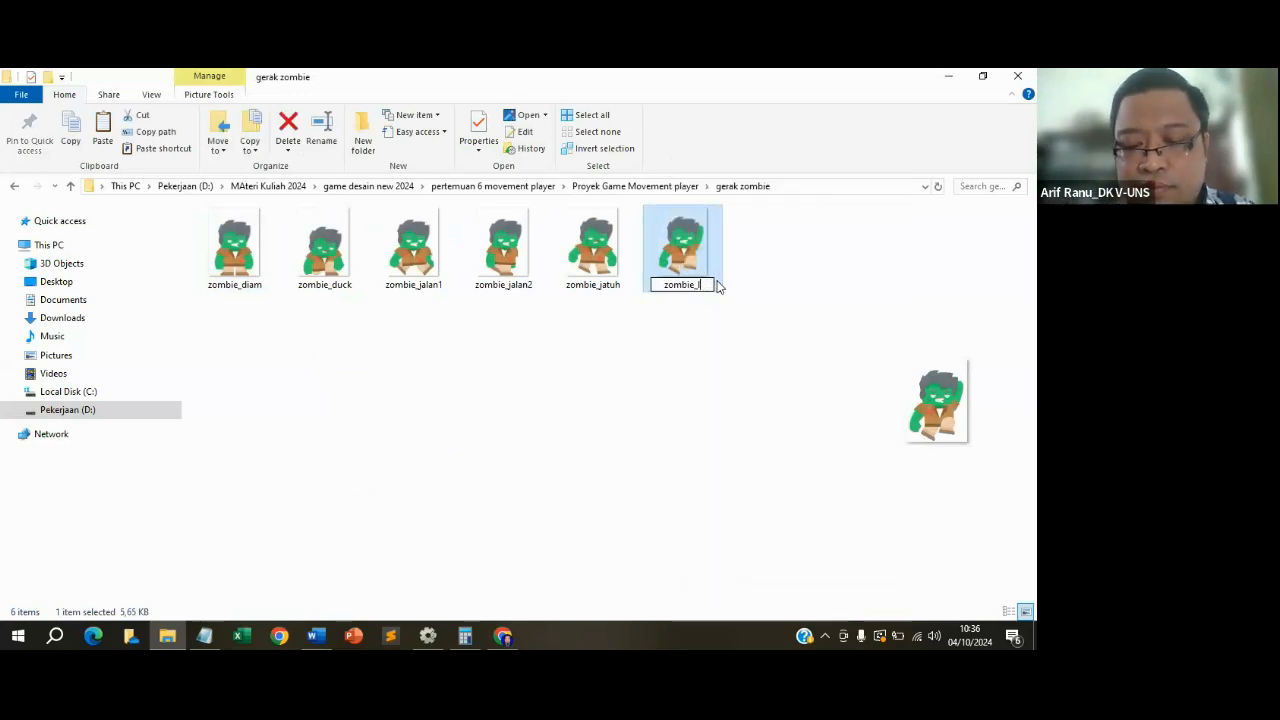
{"action": "type", "text": "ompat"}
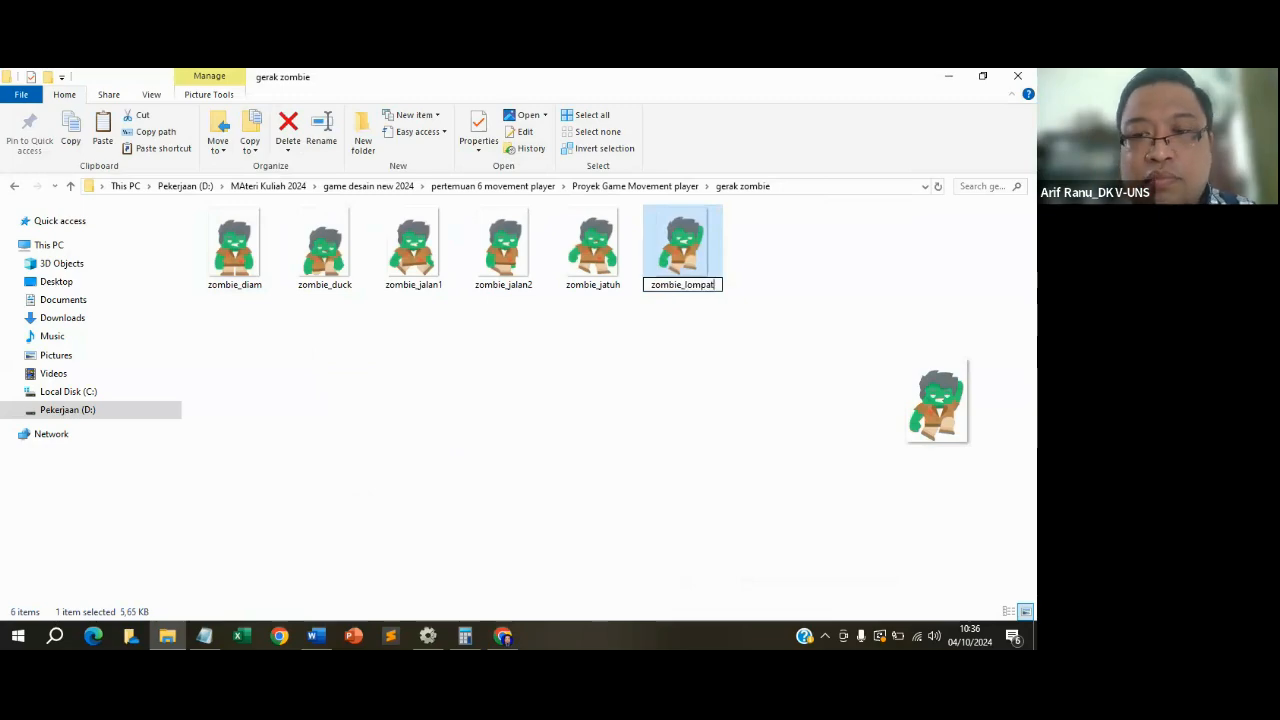
{"action": "key", "text": "Return"}
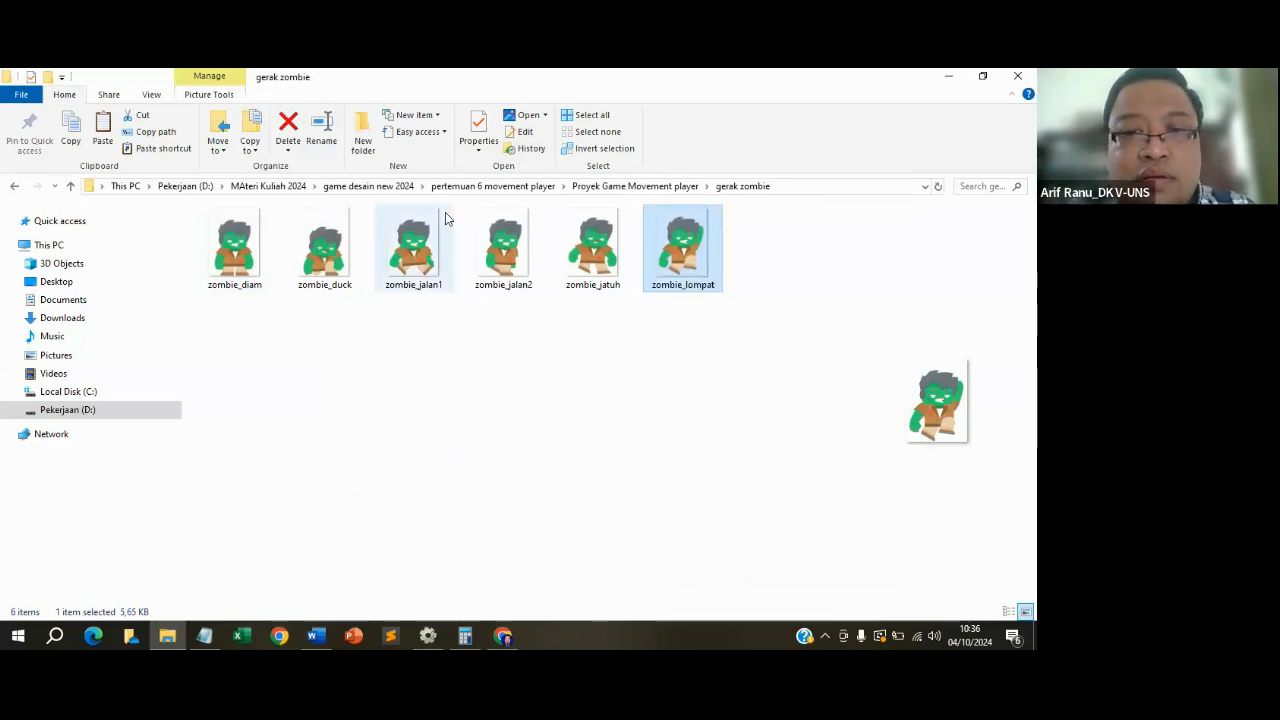
Rename the zombie_duck image as zombie_jongkok.
{"action": "left_click", "coordinate": [318, 283]}
{"action": "right_click", "coordinate": [318, 283]}
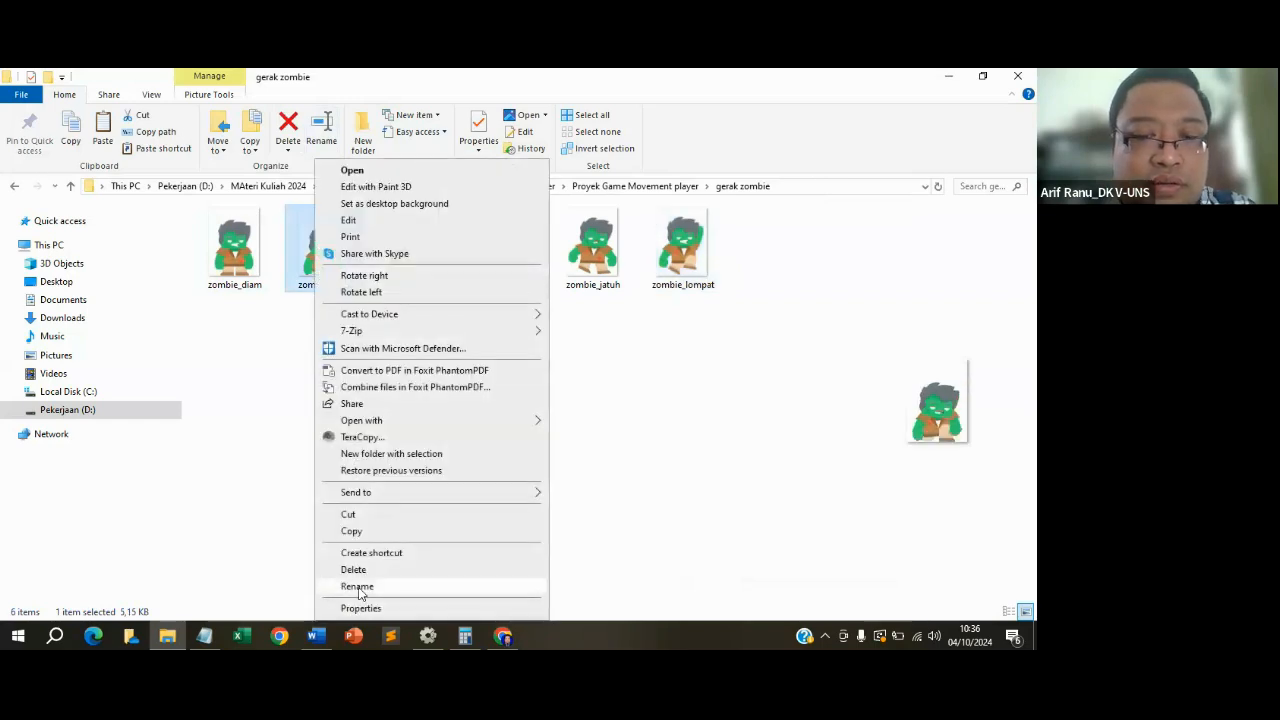
{"action": "left_click", "coordinate": [350, 586]}
{"action": "left_click", "coordinate": [357, 281]}
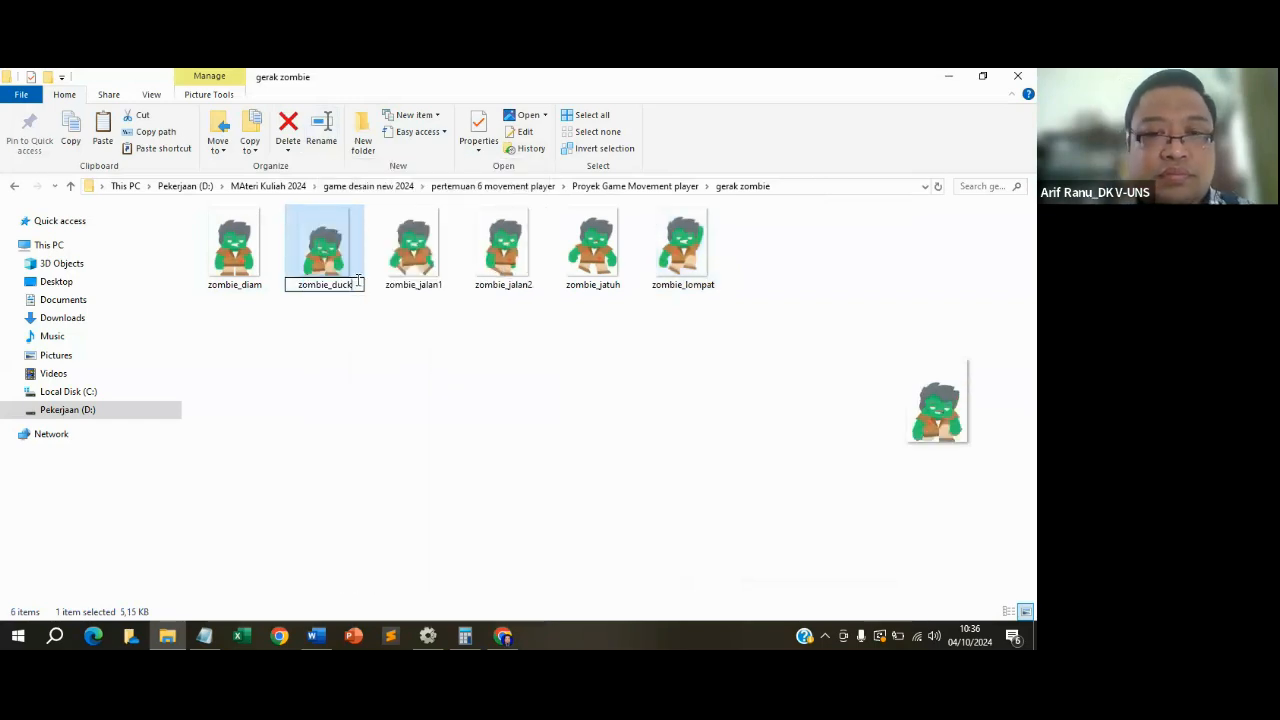
{"action": "key", "text": "BackSpace"}
{"action": "key", "text": "BackSpace"}
{"action": "key", "text": "BackSpace"}
{"action": "key", "text": "BackSpace"}
{"action": "type", "text": "jo"}
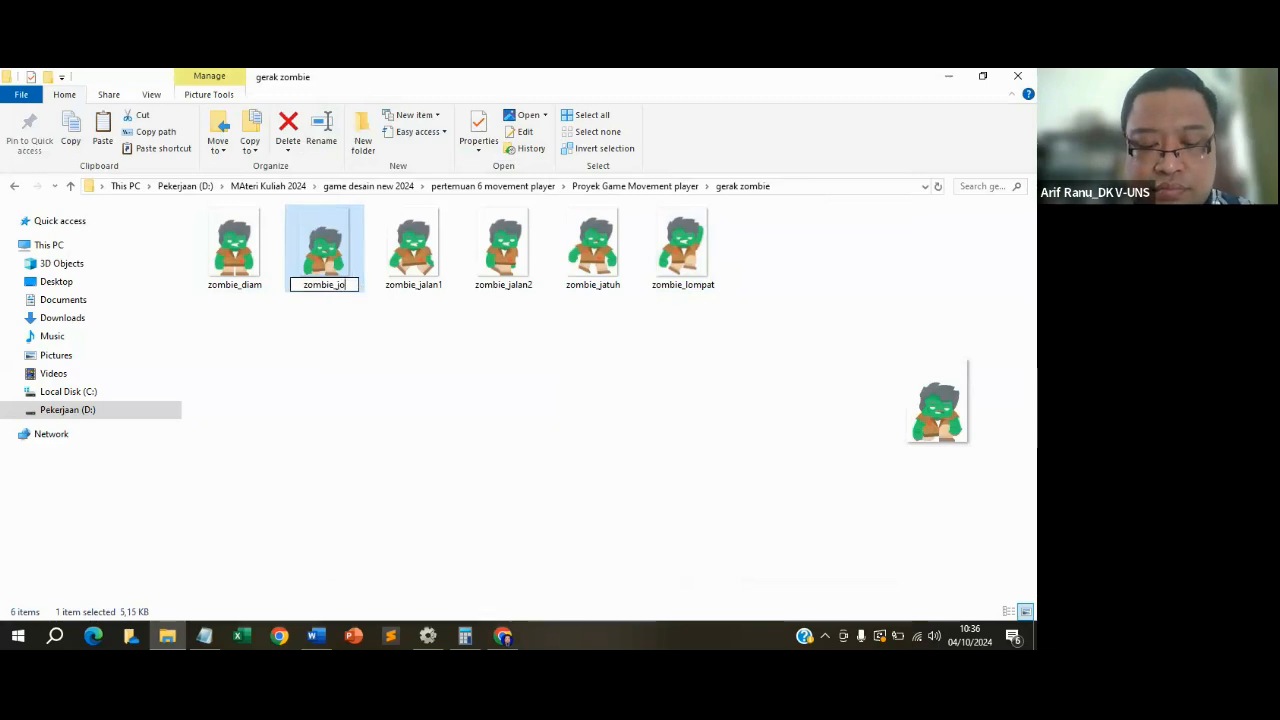
{"action": "type", "text": "ngkok"}
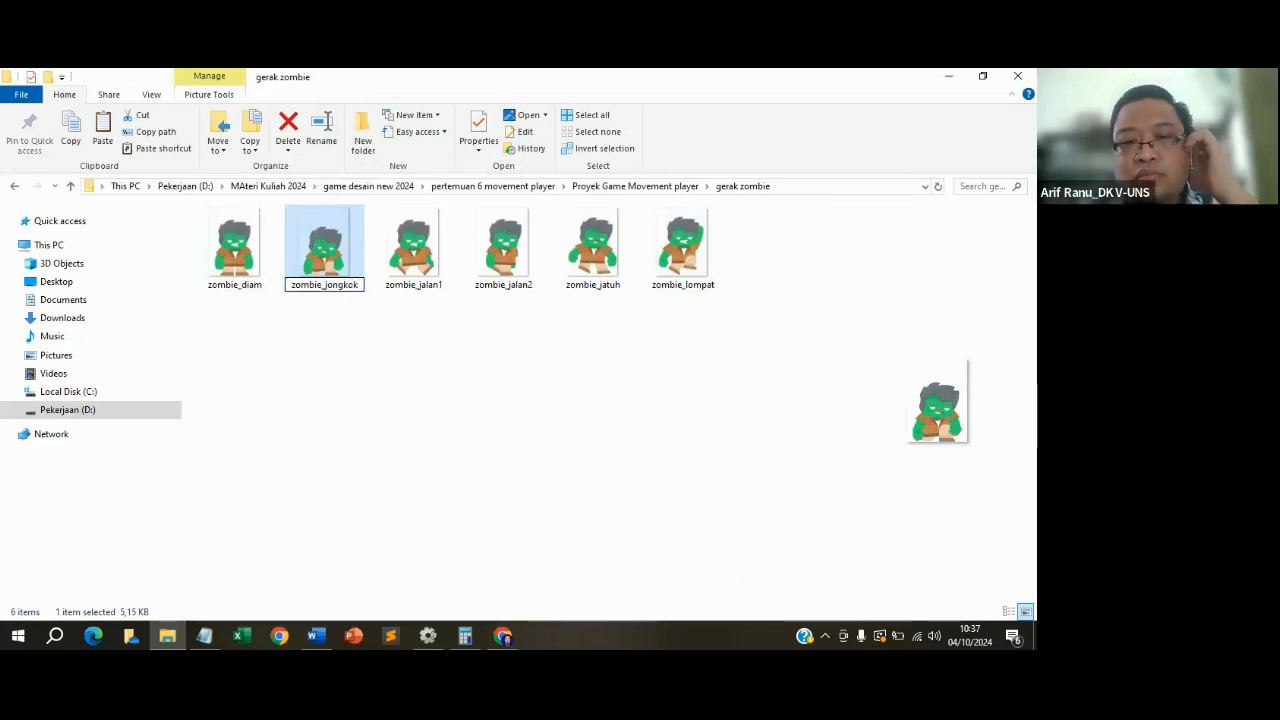
{"action": "key", "text": "Return"}
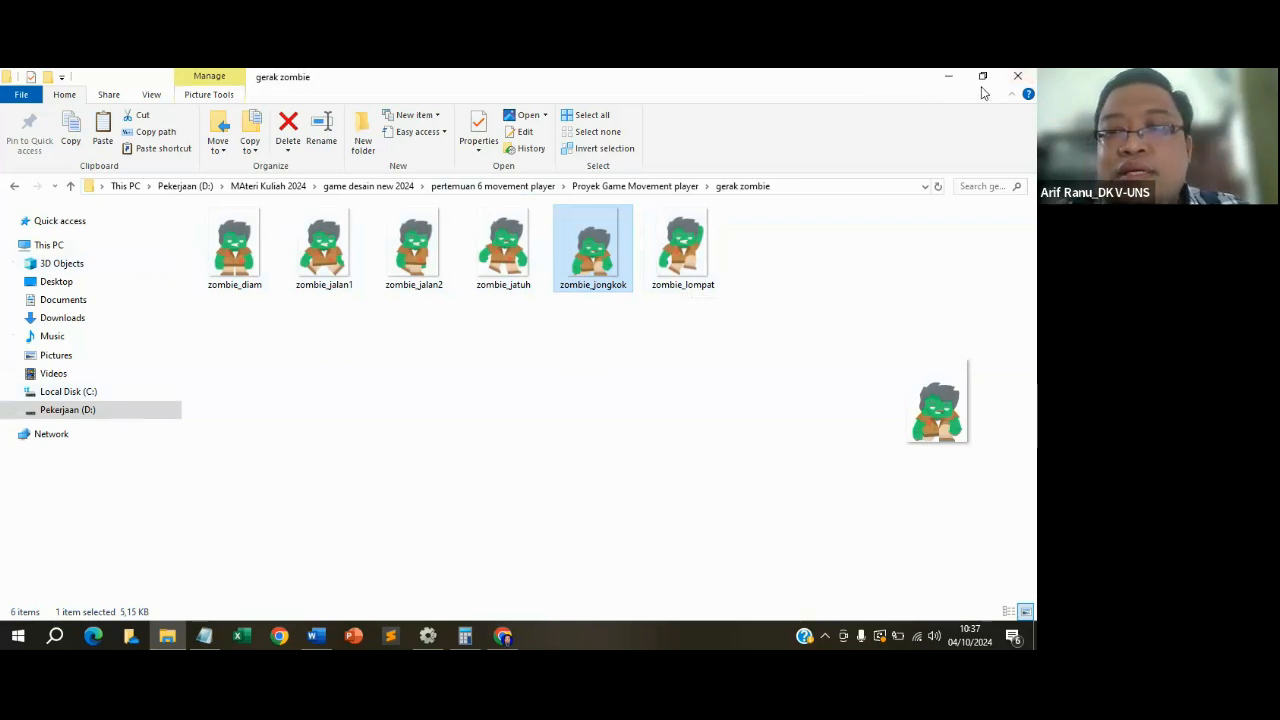
Select all the renamed zombie images in the gerak zombie folder and copy them to the clipboard.
{"action": "left_click_drag", "start_coordinate": [725, 334], "coordinate": [205, 220]}
{"action": "right_click", "coordinate": [222, 250]}
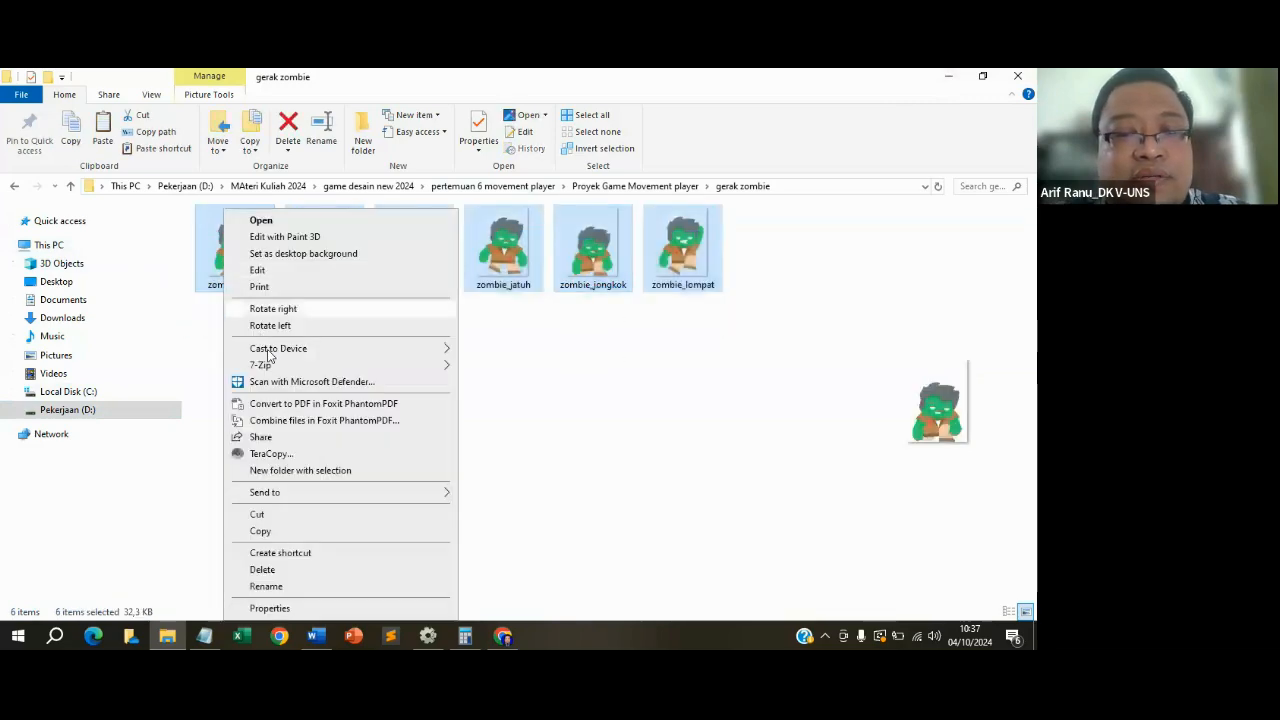
{"action": "left_click", "coordinate": [258, 531]}
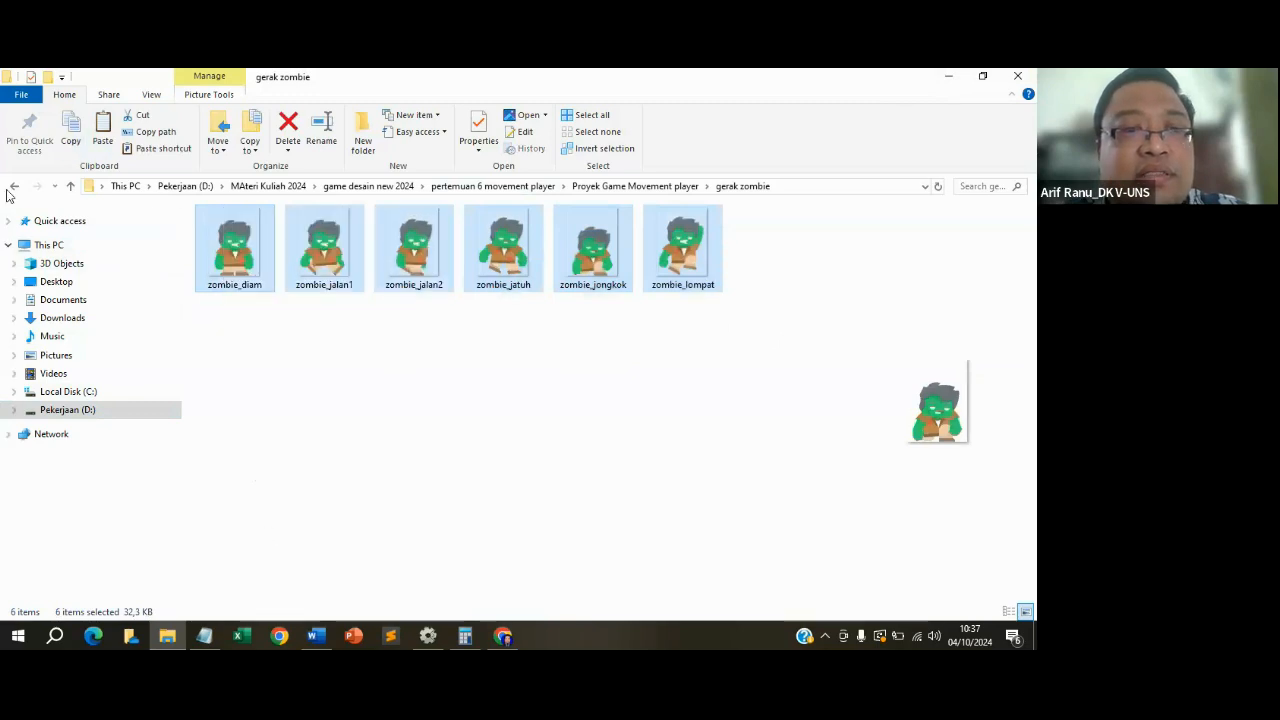
Return to the Proyek Game Movement player folder and paste the copied zombie images there with TeraCopy.
{"action": "left_click", "coordinate": [12, 188]}
{"action": "right_click", "coordinate": [370, 378]}
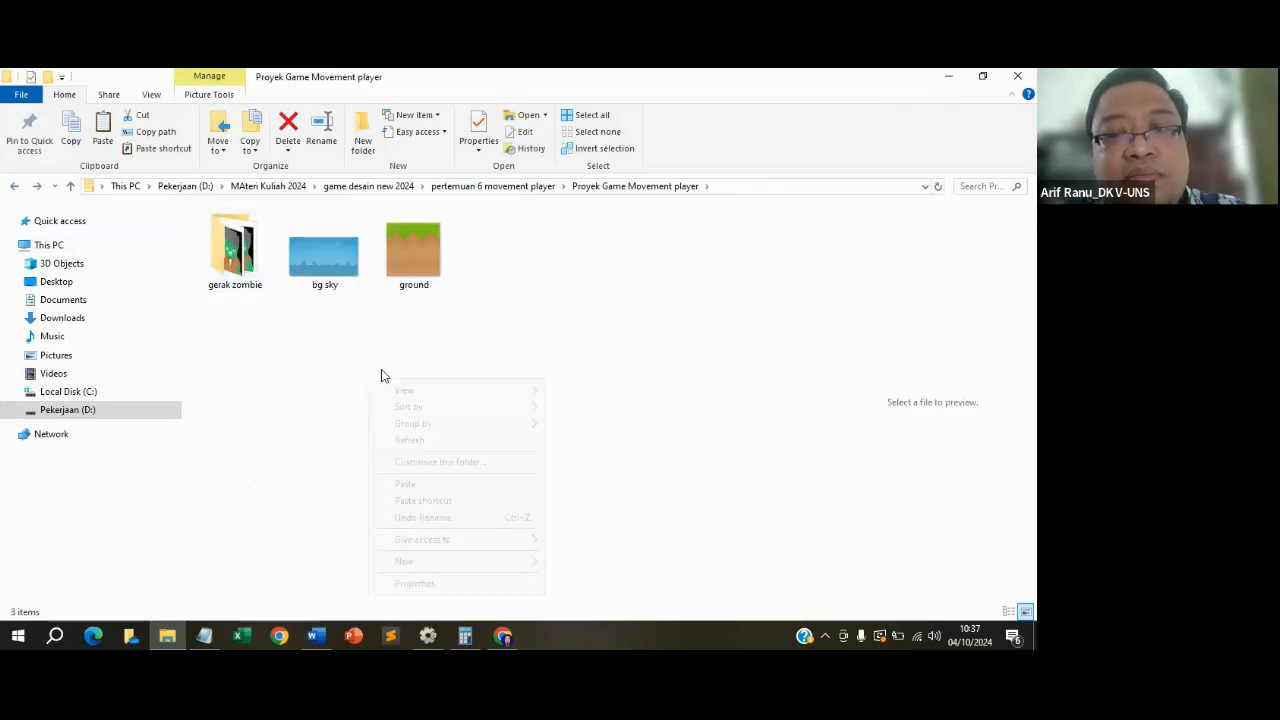
{"action": "left_click", "coordinate": [410, 484]}
{"action": "left_click", "coordinate": [495, 497]}
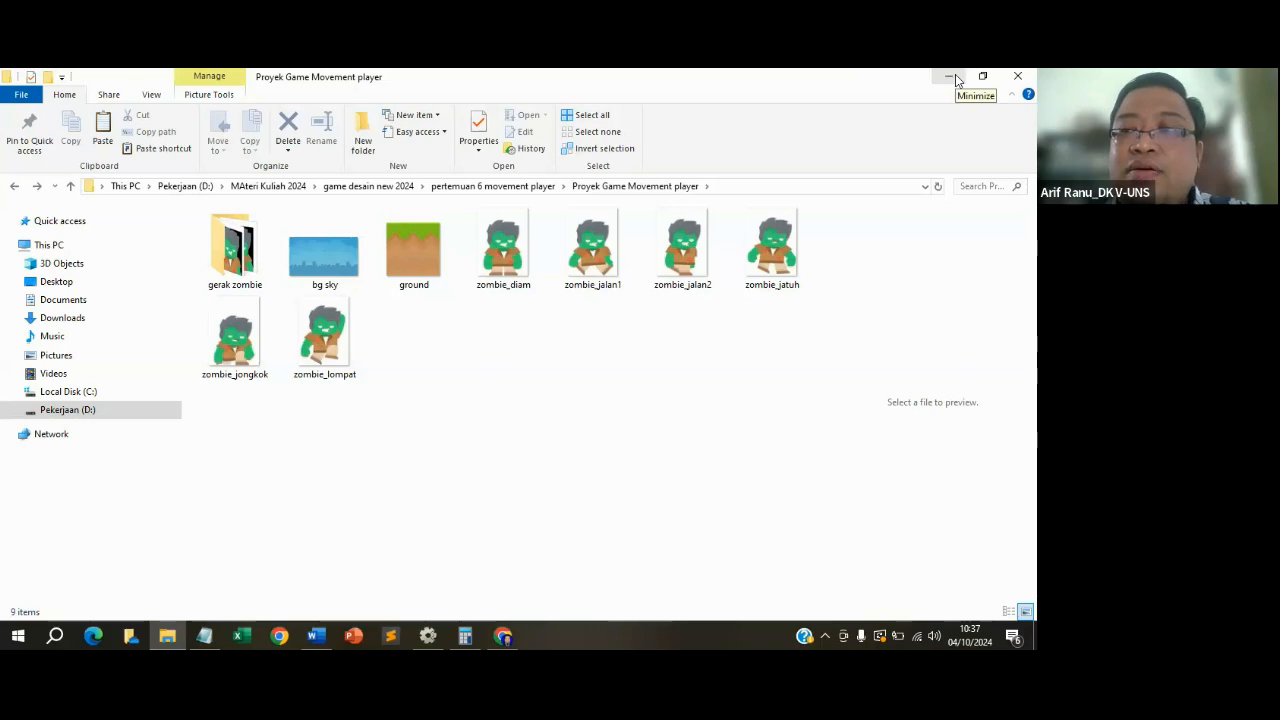
Show the desktop, switch to Construct 2 and maximize its window.
{"action": "key", "text": "super+d"}
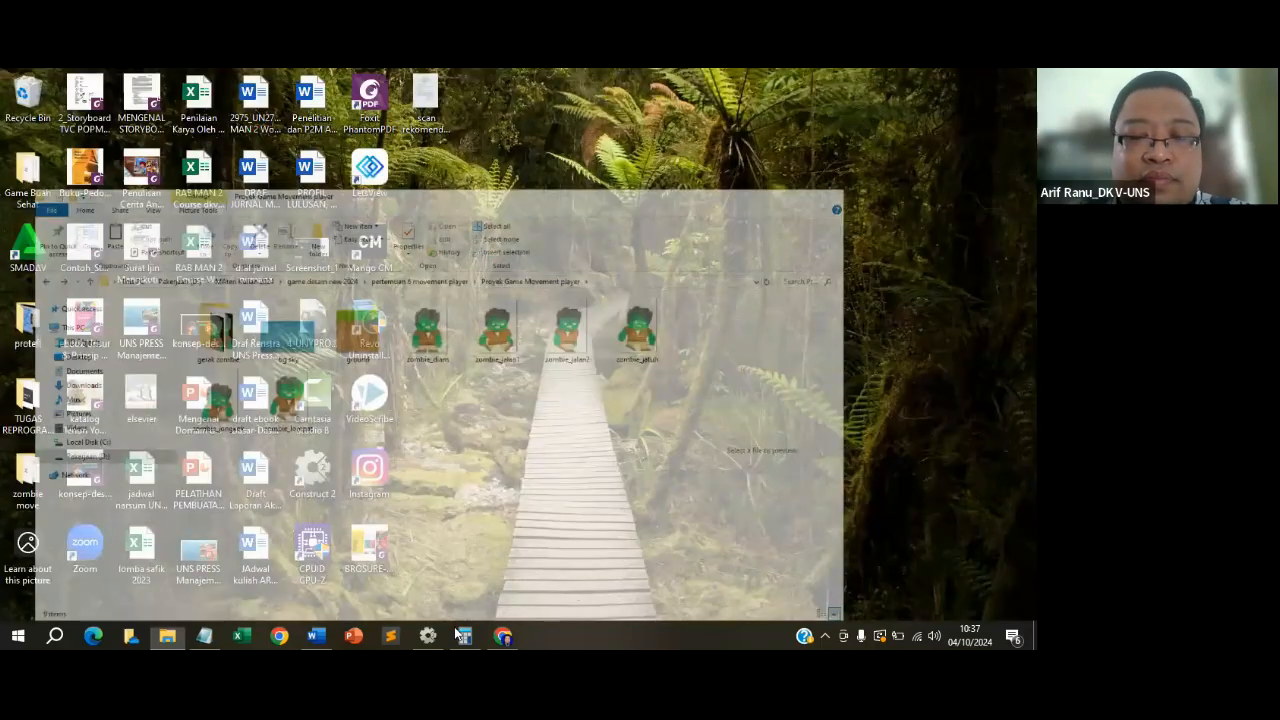
{"action": "left_click", "coordinate": [427, 635]}
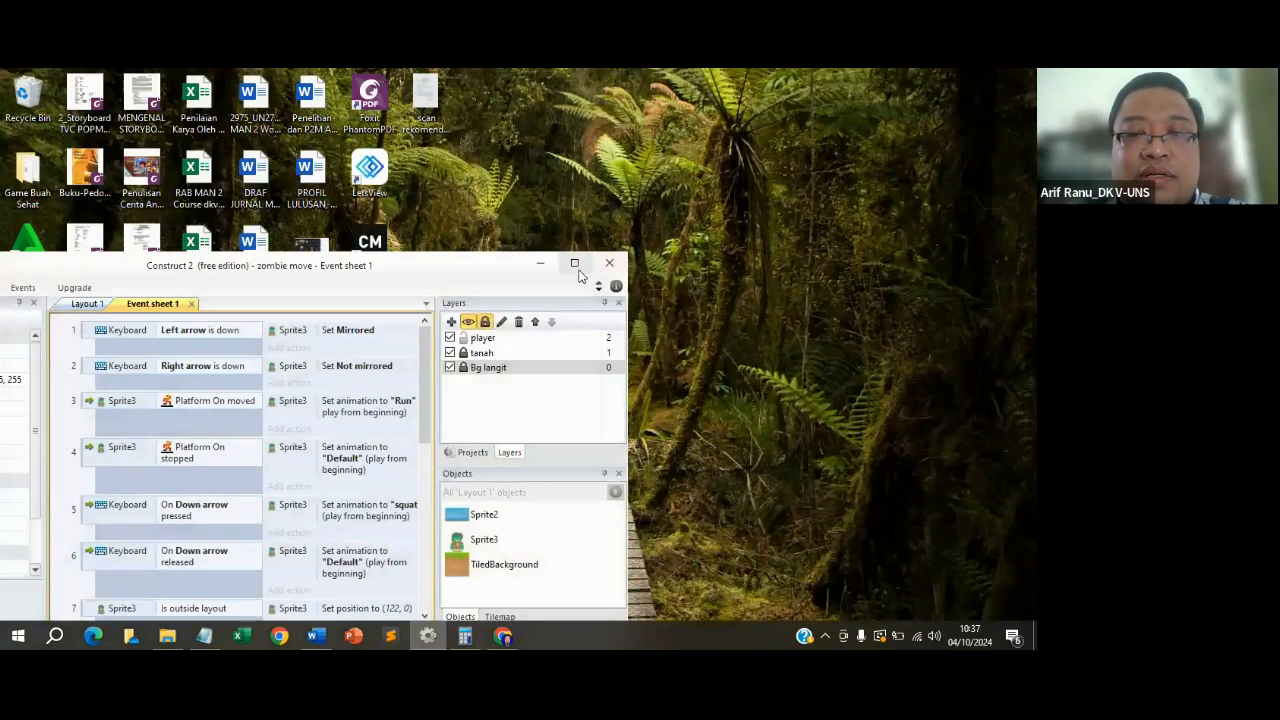
{"action": "left_click", "coordinate": [575, 264]}
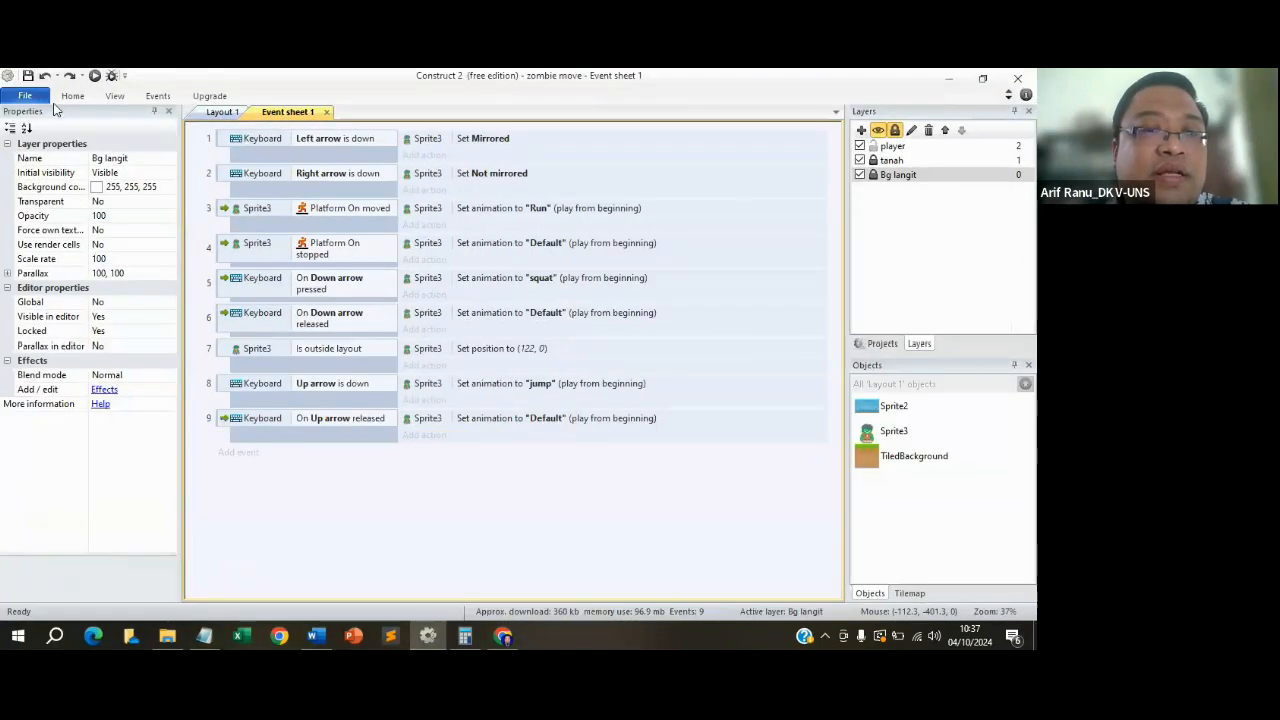
Create a new empty project with default settings alongside the open zombie move project.
{"action": "left_click", "coordinate": [44, 98]}
{"action": "left_click", "coordinate": [57, 123]}
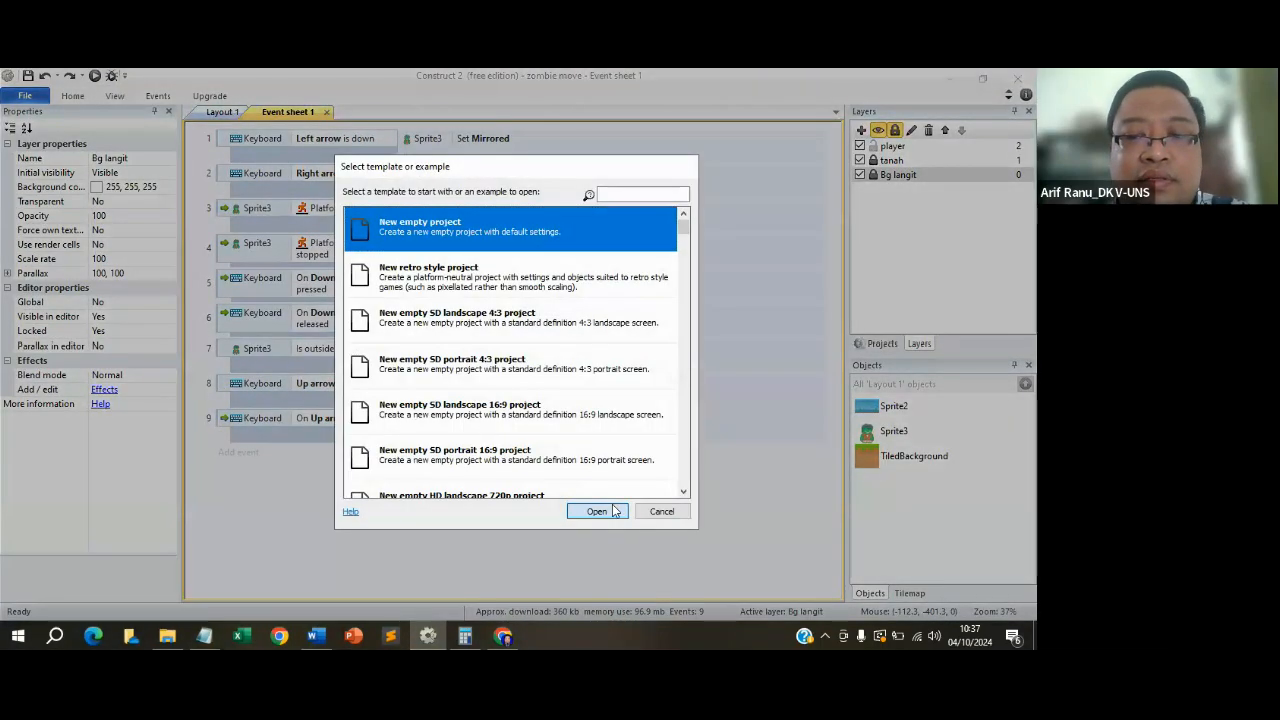
{"action": "left_click", "coordinate": [594, 509]}
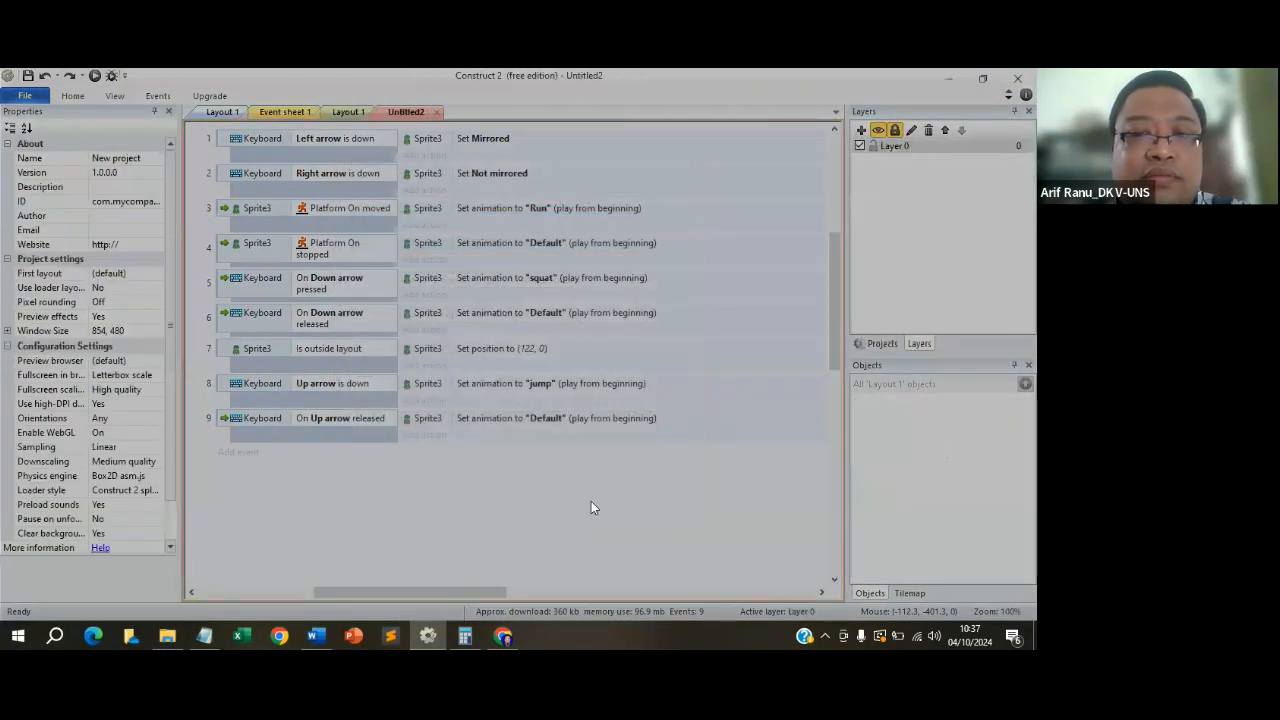
Set the new project's window width to 1080 pixels and replace the height value, dismissing the object insertion dialog.
{"action": "scroll", "coordinate": [186, 217], "scroll_direction": "down", "scroll_amount": 3}
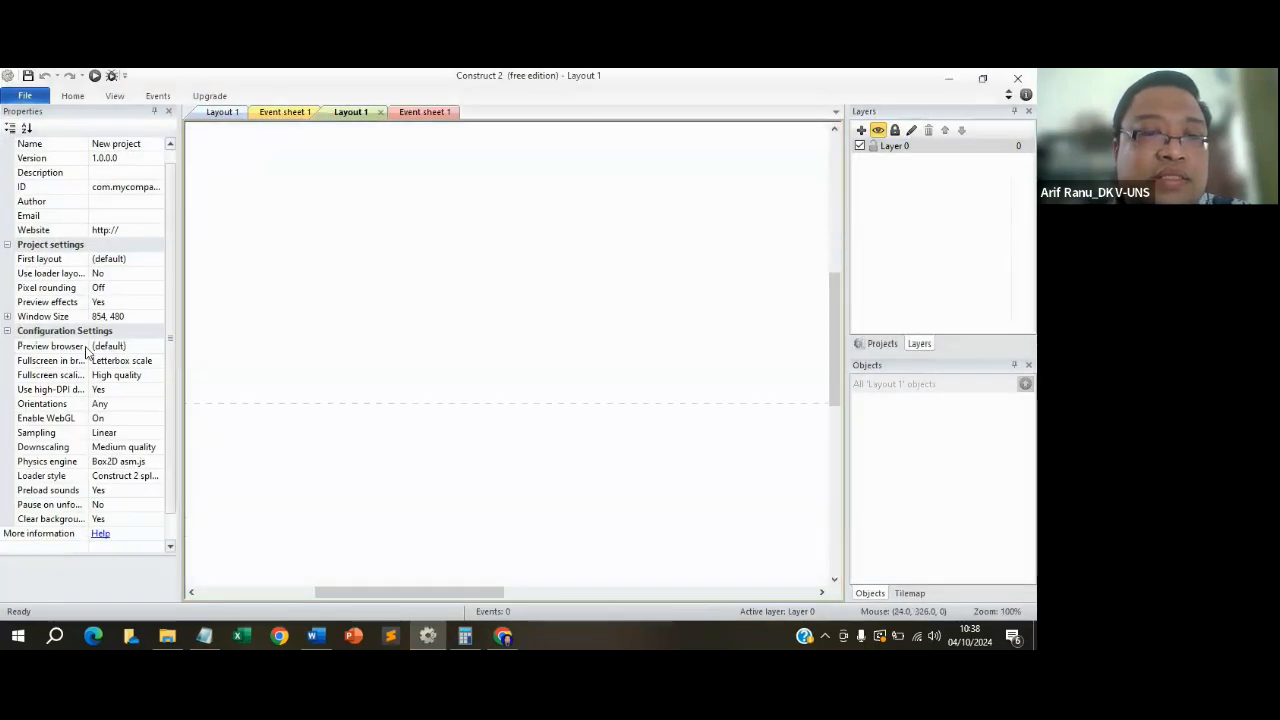
{"action": "left_click", "coordinate": [96, 318]}
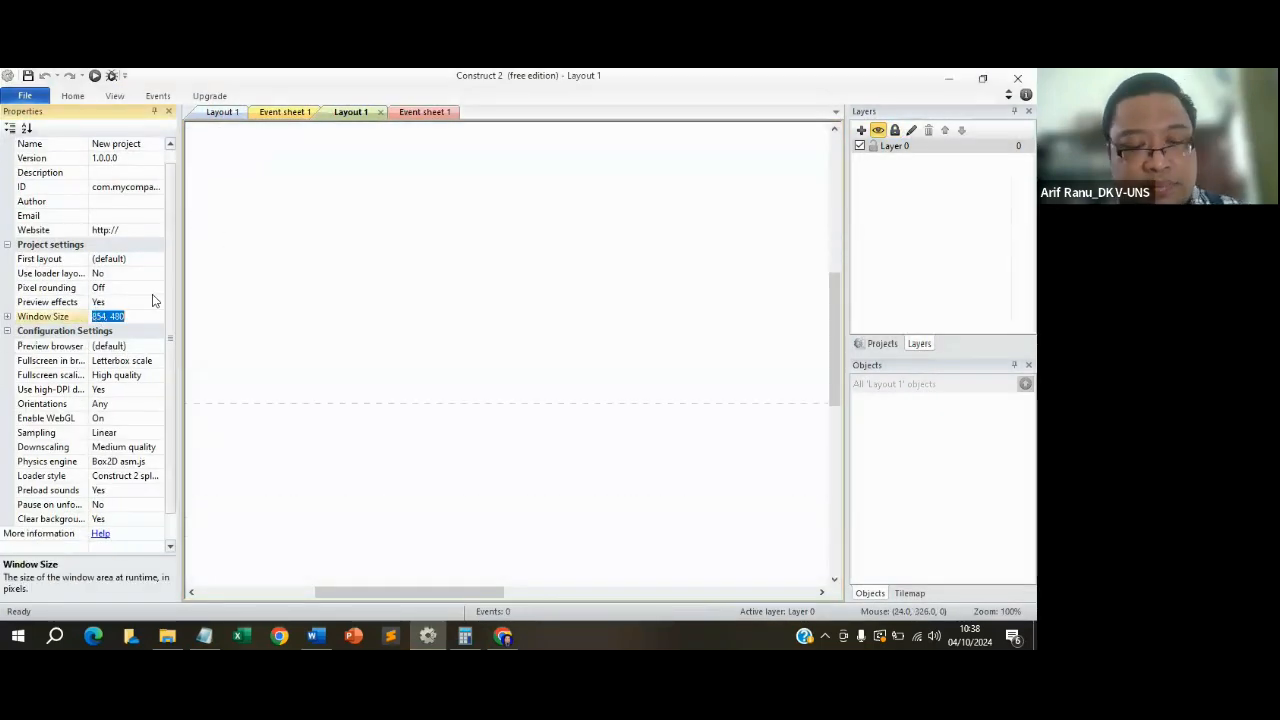
{"action": "left_click", "coordinate": [103, 317]}
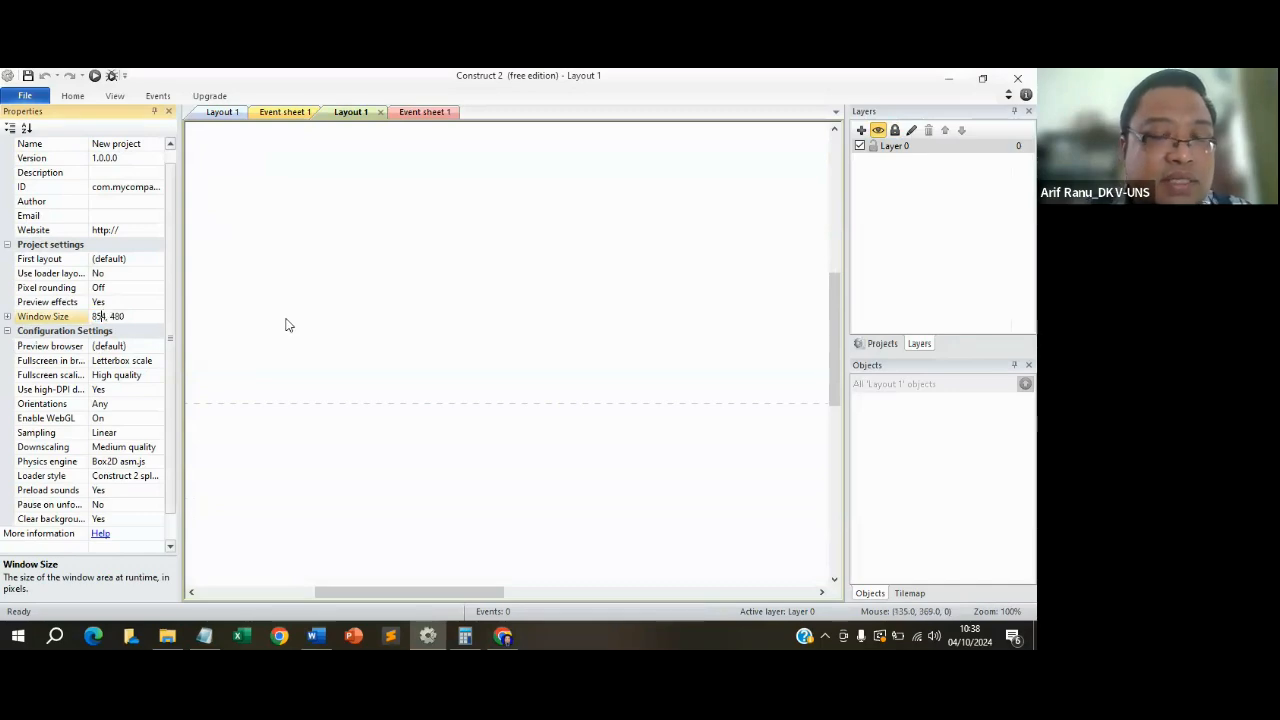
{"action": "key", "text": "BackSpace"}
{"action": "key", "text": "BackSpace"}
{"action": "type", "text": "1"}
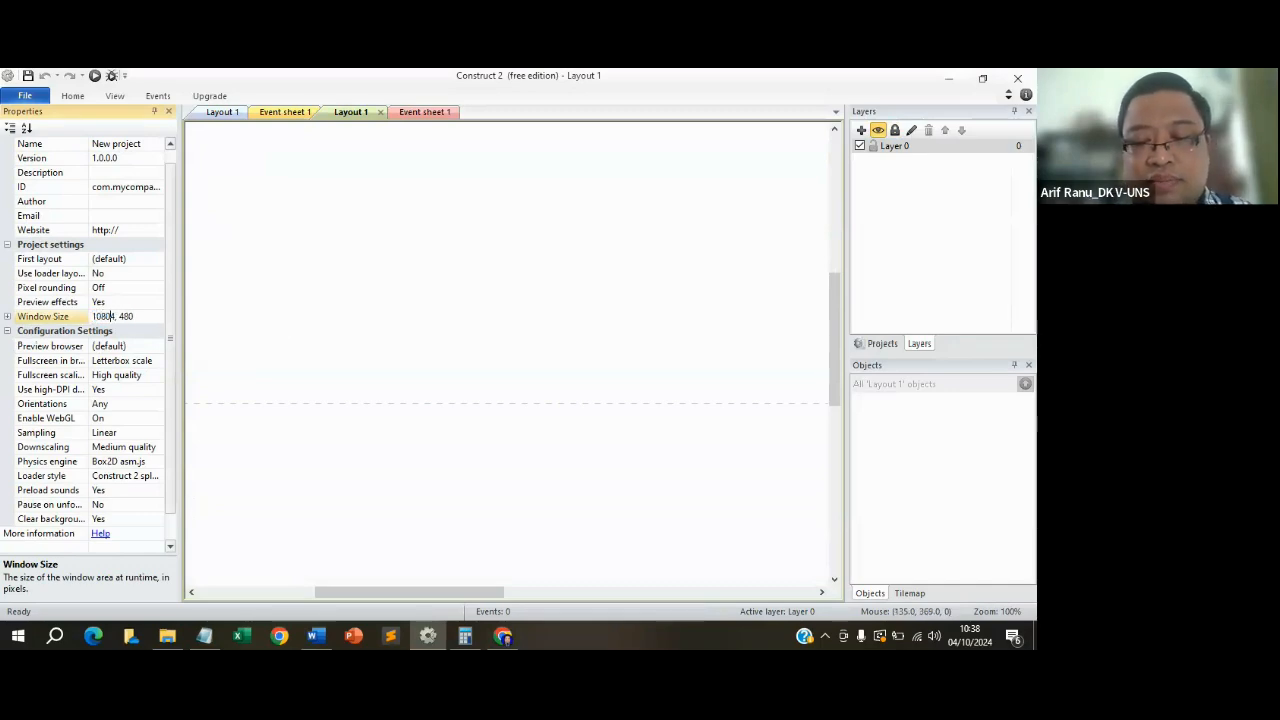
{"action": "type", "text": "080"}
{"action": "key", "text": "Delete"}
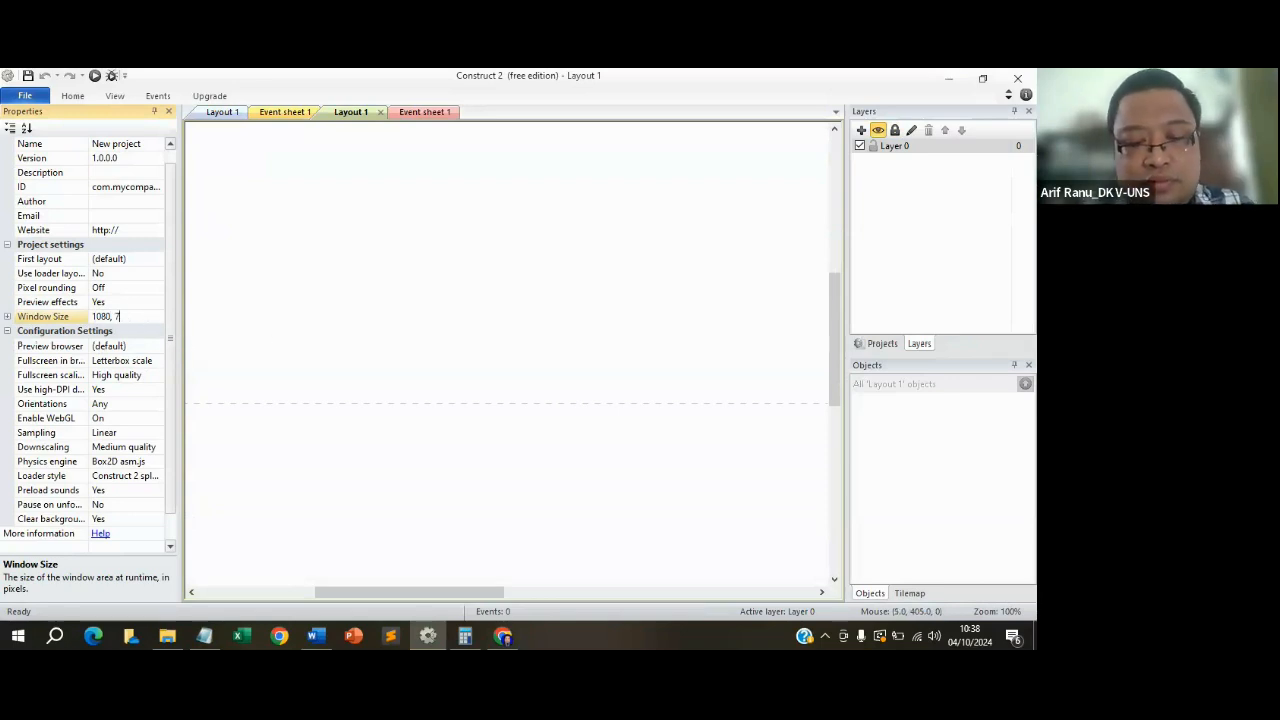
{"action": "double_click", "coordinate": [449, 289]}
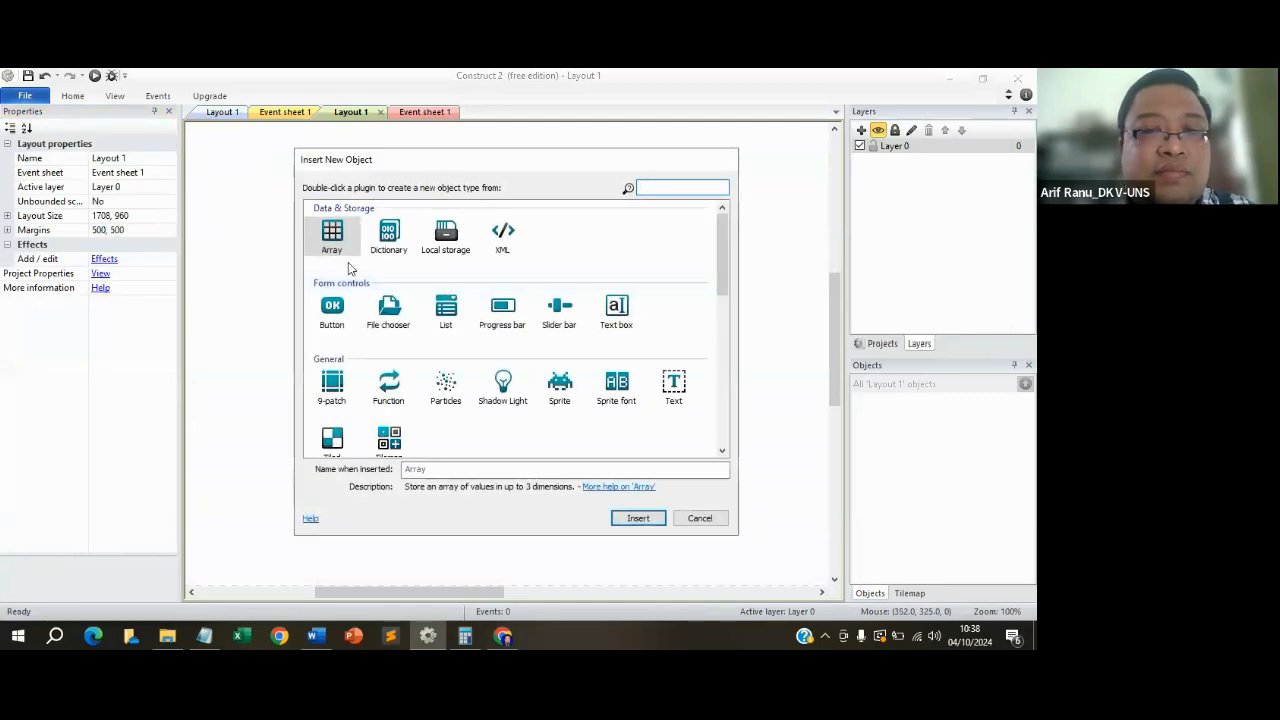
{"action": "left_click", "coordinate": [700, 518]}
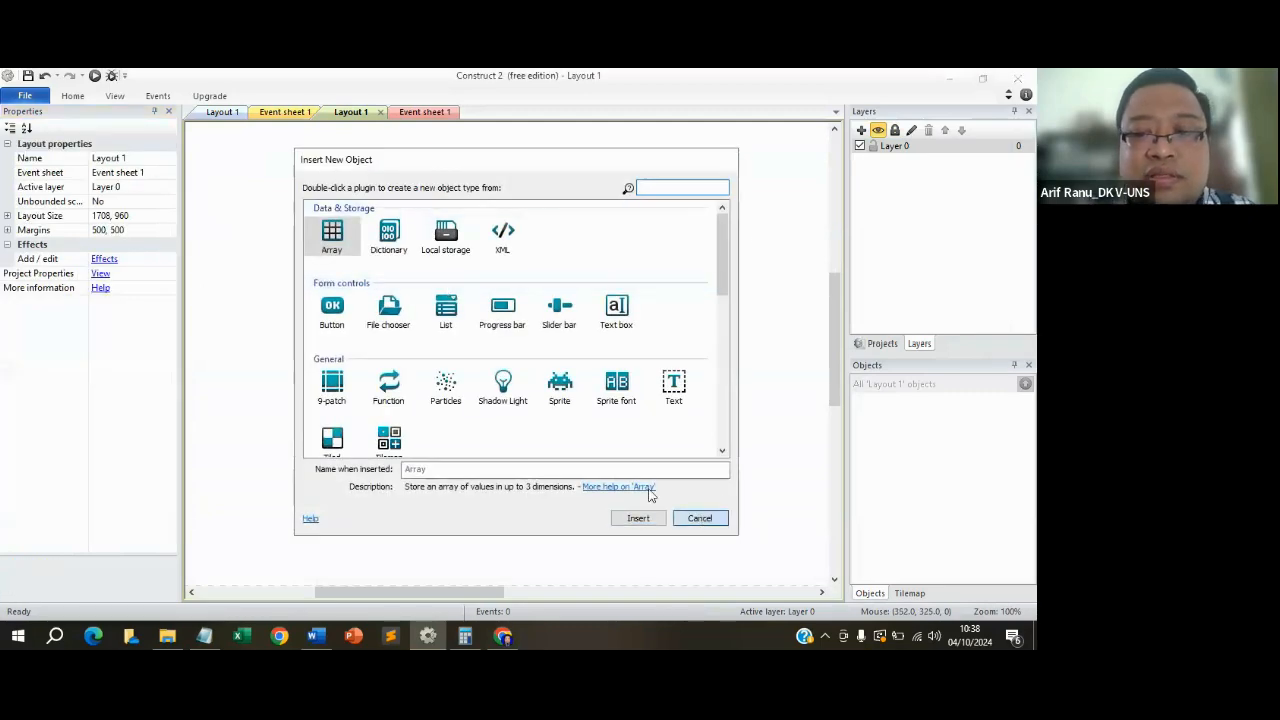
Set the layout size of Layout 1 in the new project to 1080, 720.
{"action": "left_click", "coordinate": [111, 216]}
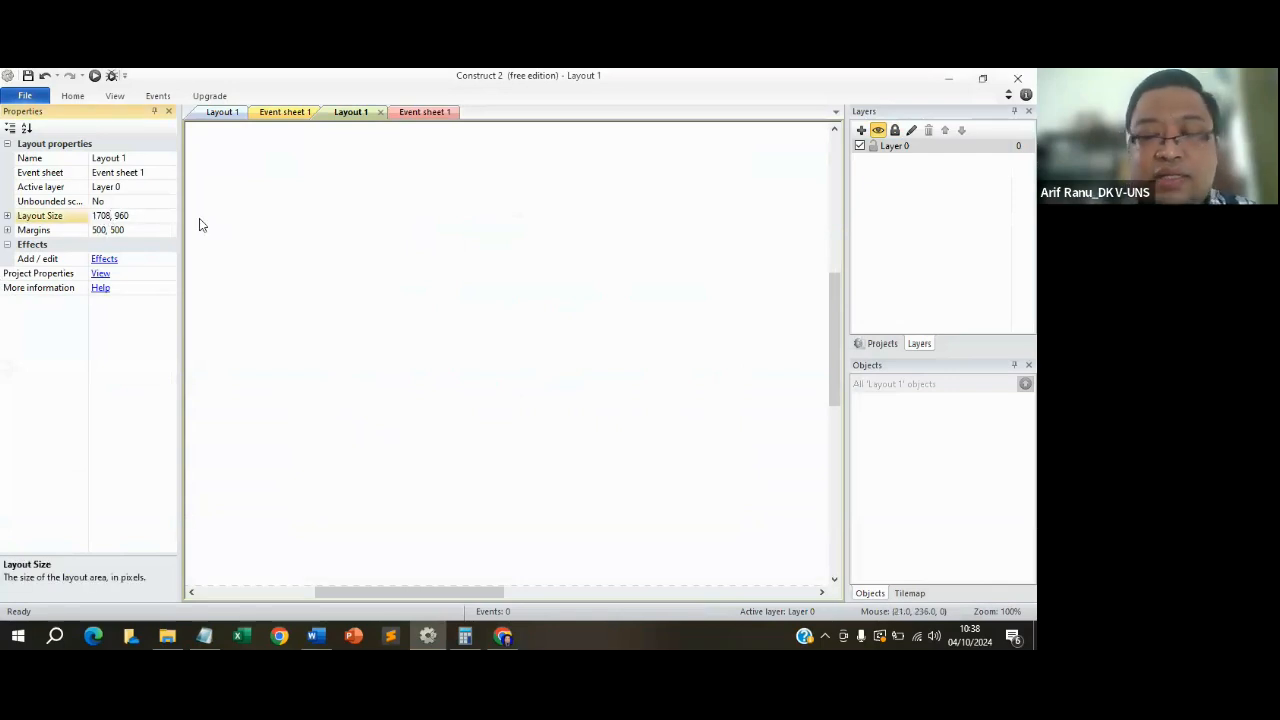
{"action": "key", "text": "BackSpace"}
{"action": "key", "text": "BackSpace"}
{"action": "key", "text": "BackSpace"}
{"action": "type", "text": "080"}
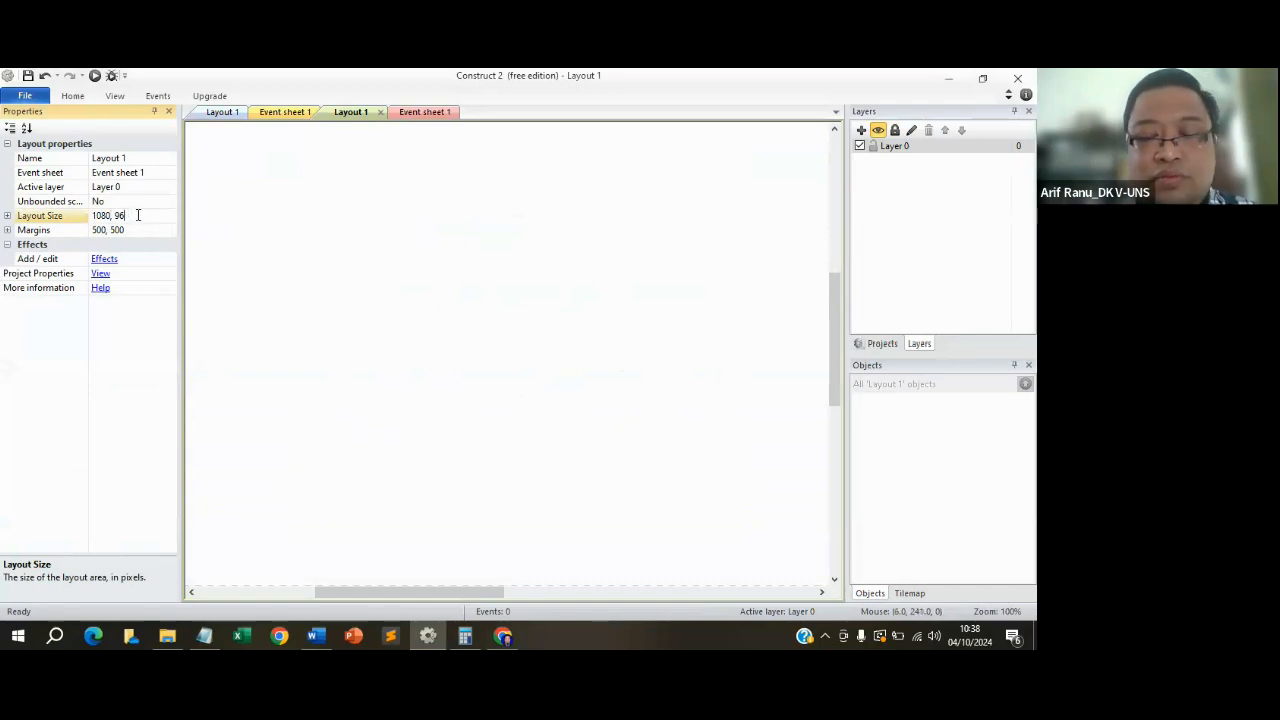
{"action": "key", "text": "BackSpace"}
{"action": "type", "text": "720"}
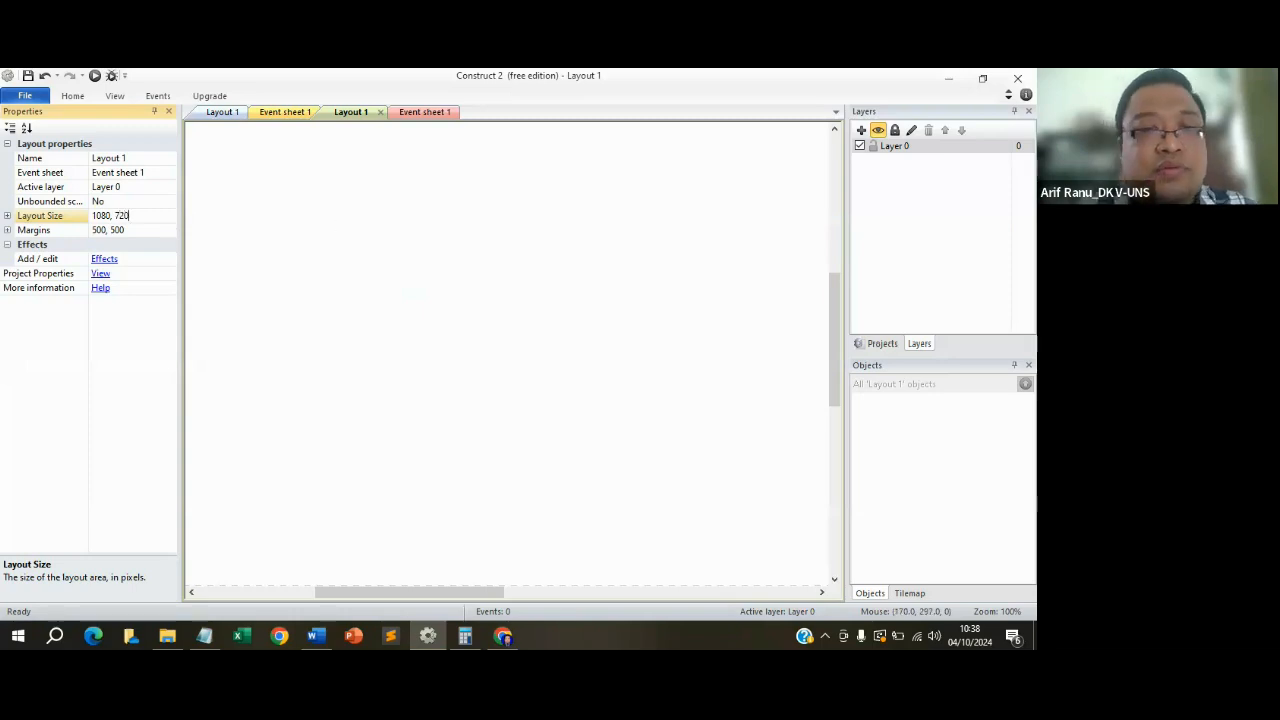
{"action": "left_click", "coordinate": [466, 305]}
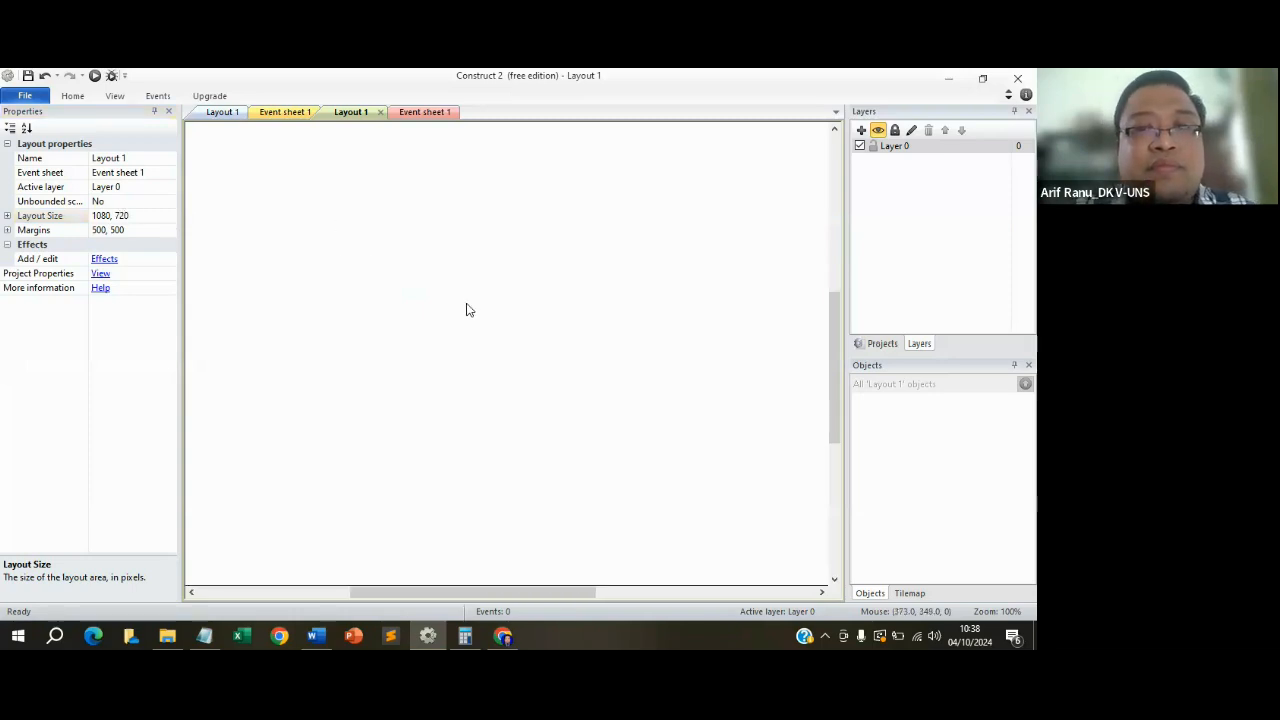
Close all open layout and event sheet tabs of both the zombie move project and the unsaved new project.
{"action": "left_click", "coordinate": [303, 112]}
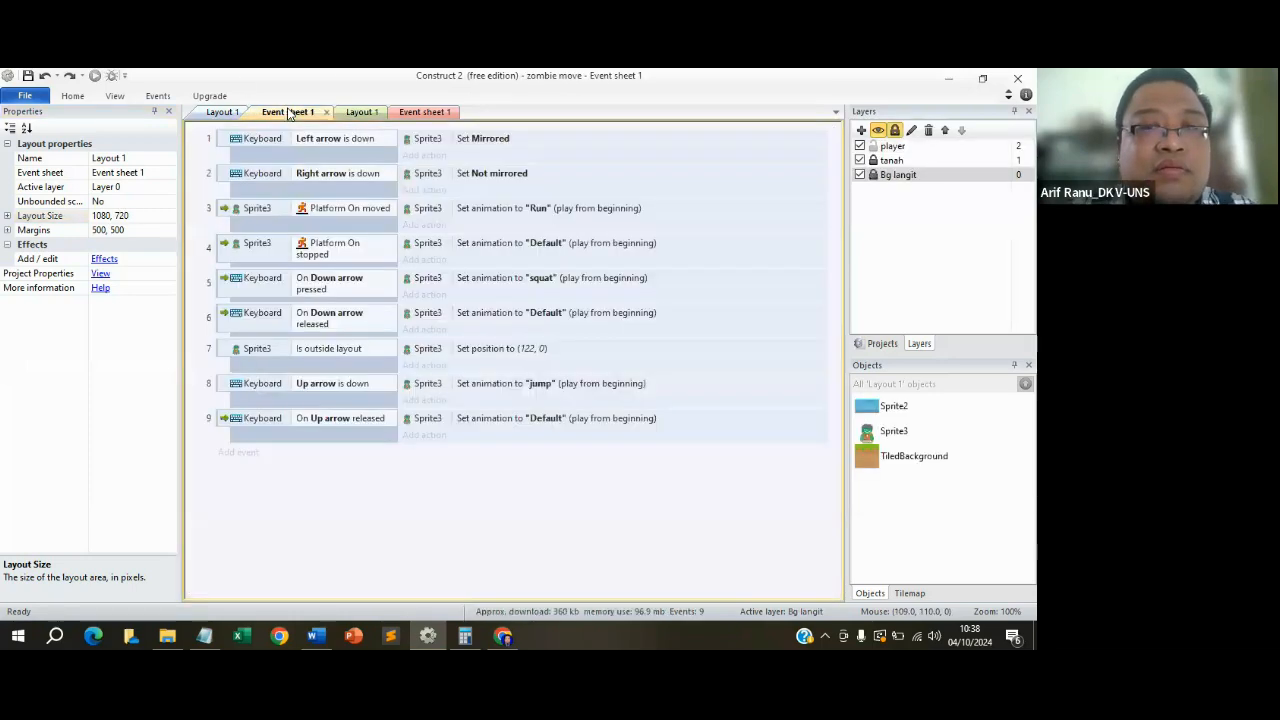
{"action": "left_click", "coordinate": [325, 112]}
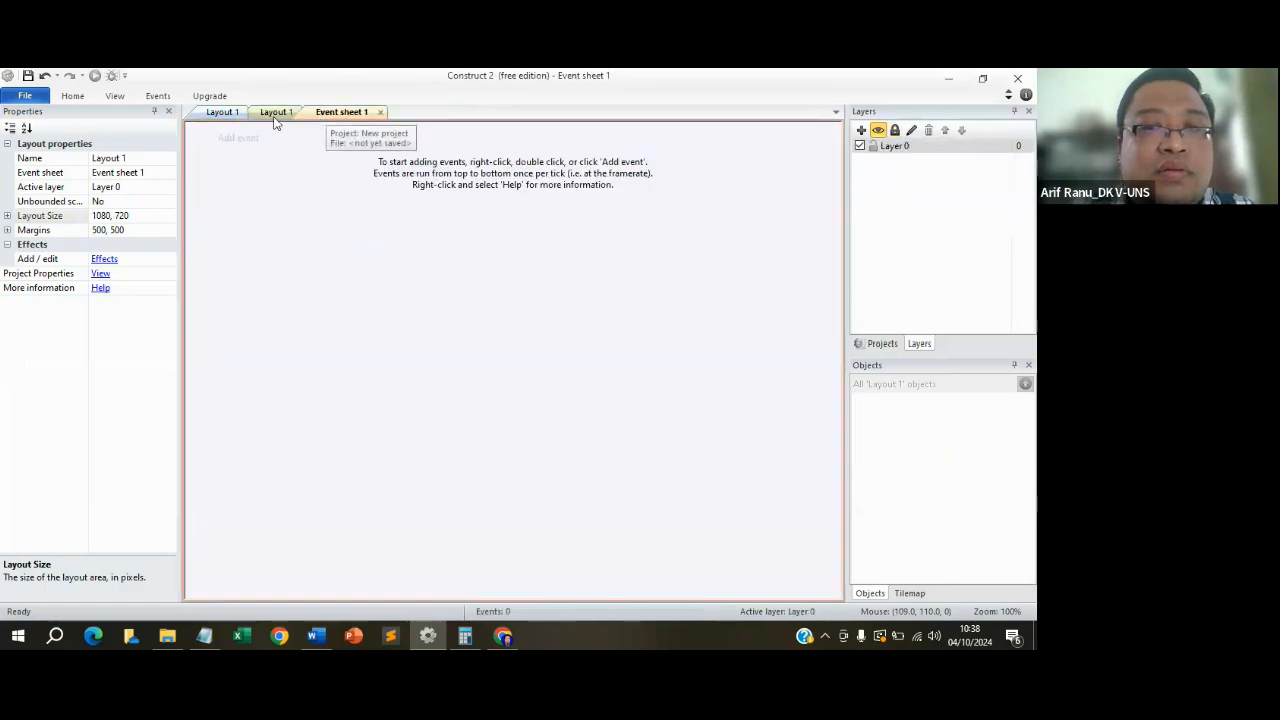
{"action": "left_click", "coordinate": [380, 112]}
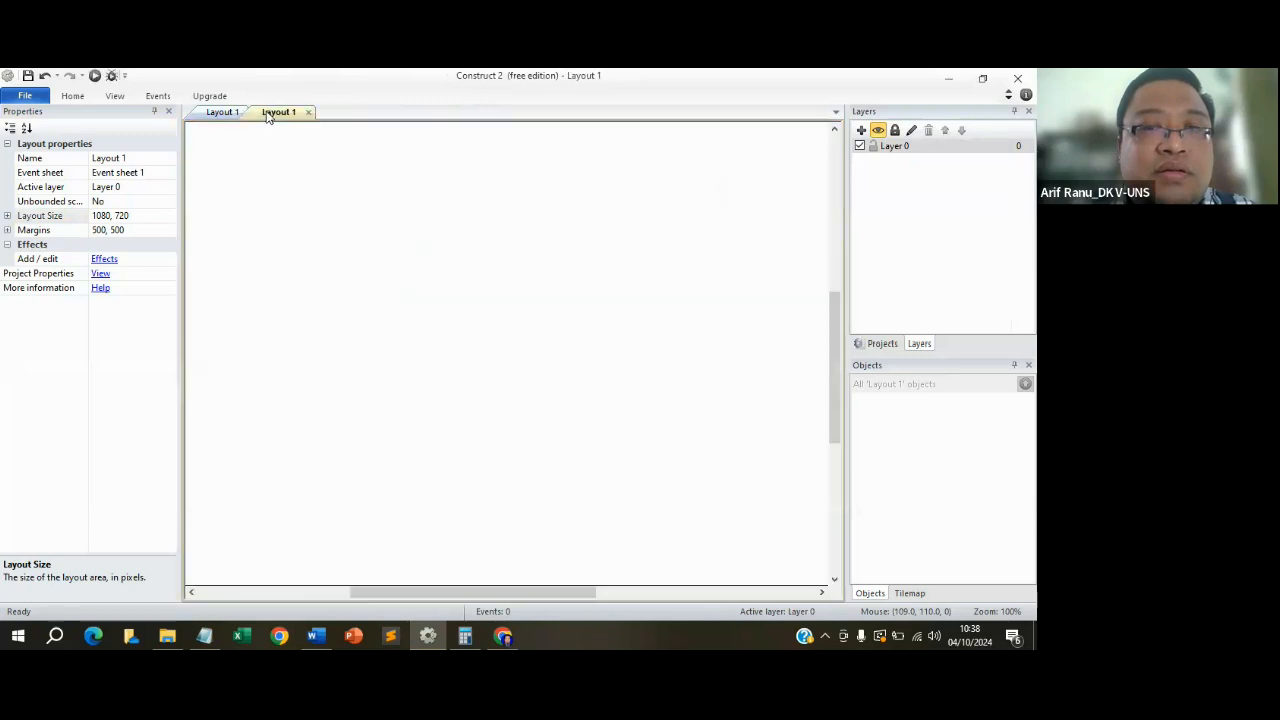
{"action": "left_click", "coordinate": [309, 112]}
{"action": "left_click", "coordinate": [255, 112]}
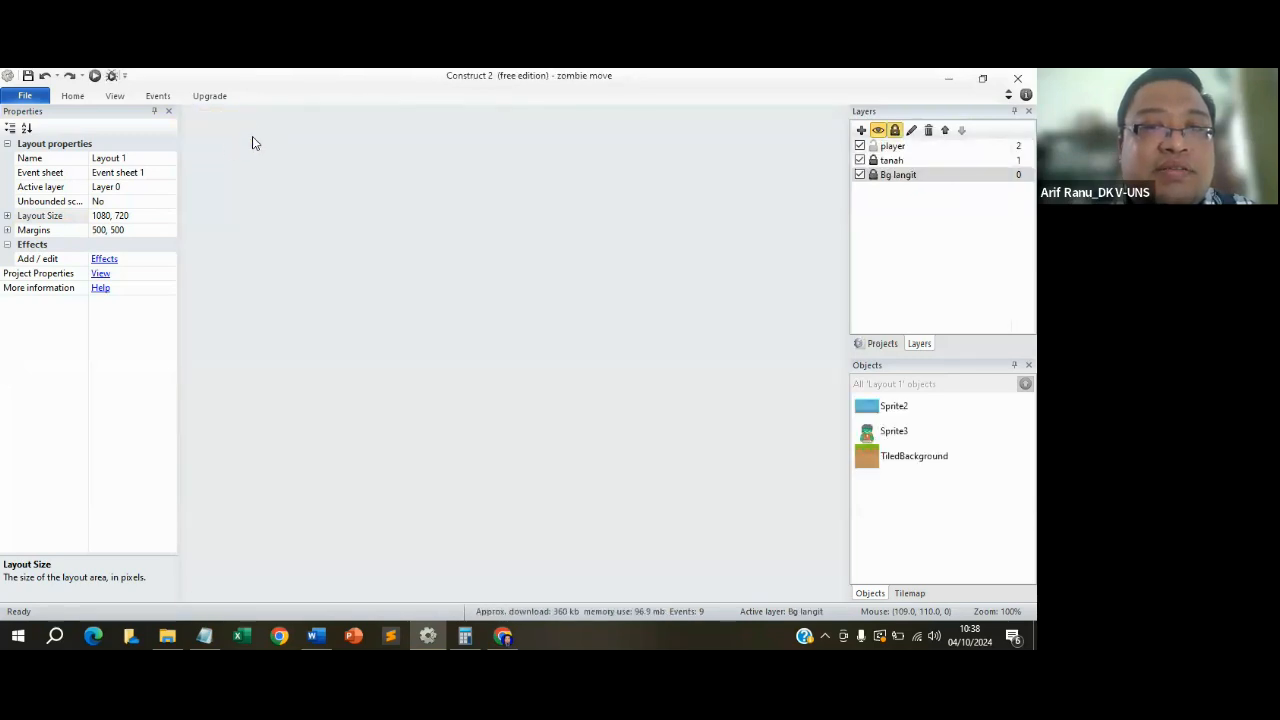
Create a fresh project from the New empty project template.
{"action": "left_click", "coordinate": [26, 96]}
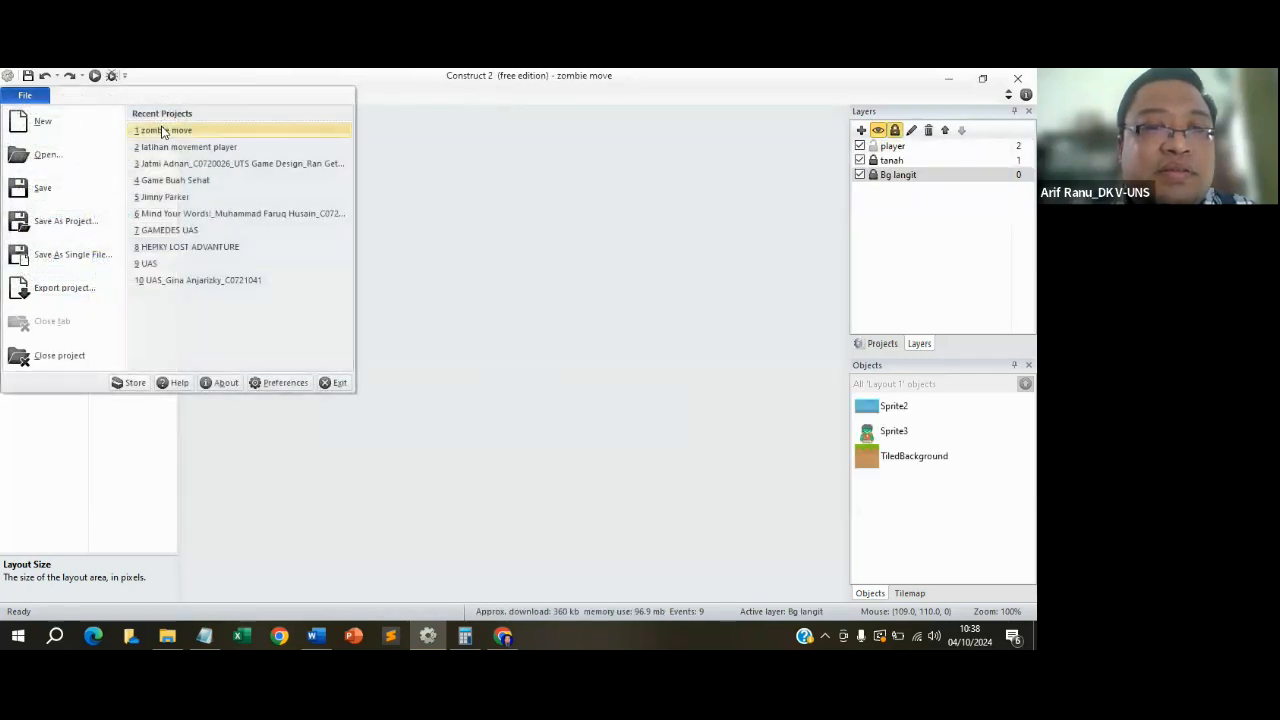
{"action": "left_click", "coordinate": [46, 130]}
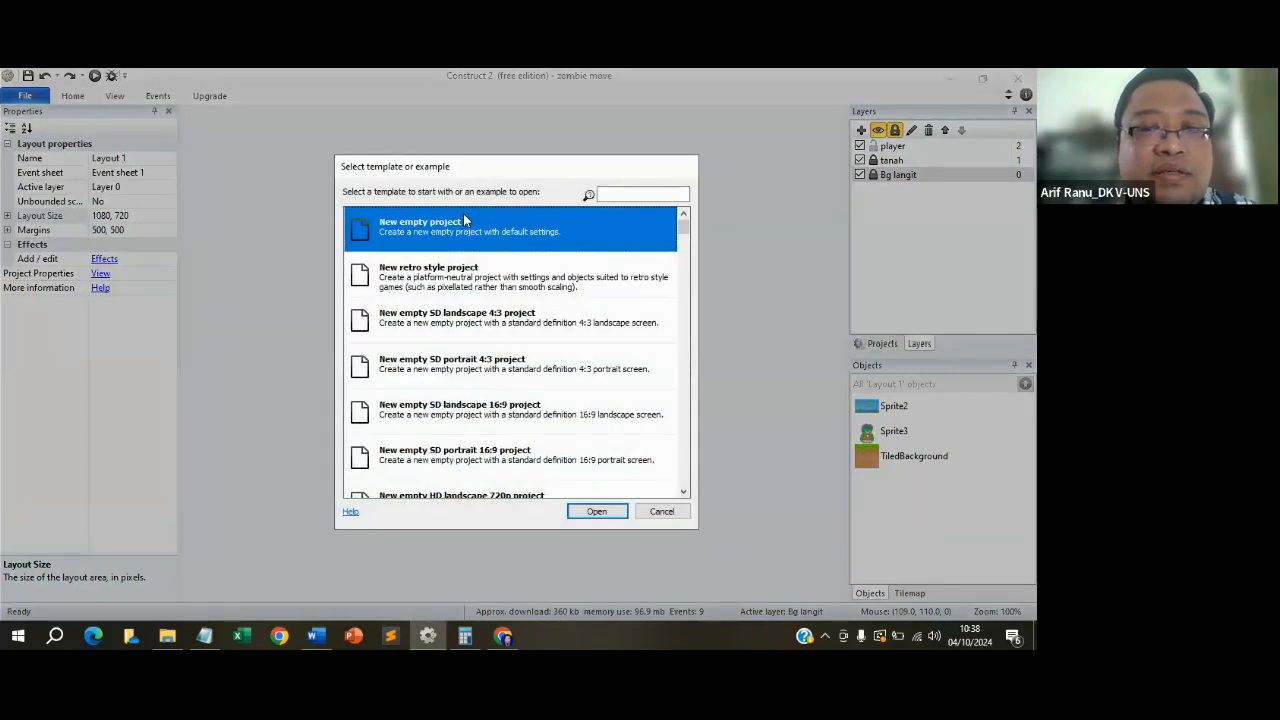
{"action": "double_click", "coordinate": [463, 213]}
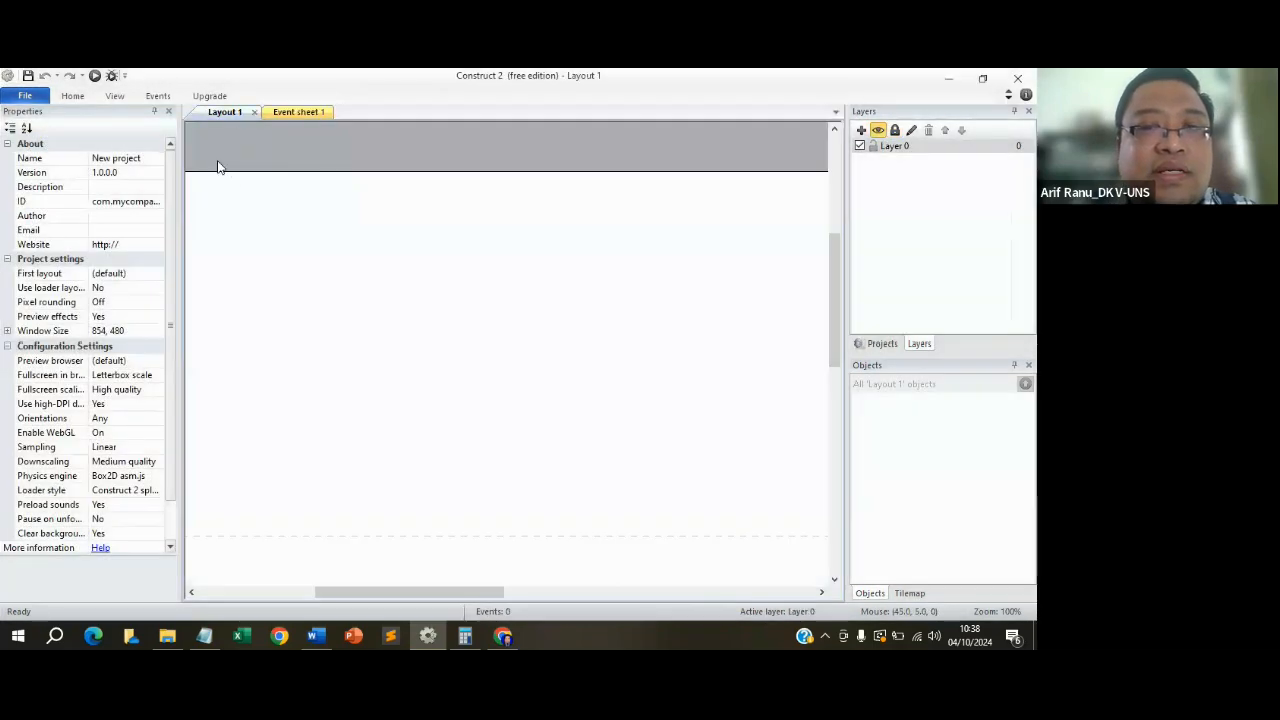
Show the properties of Layout 1, dismissing the object insertion dialog, and set its layout size to 1080, 720.
{"action": "double_click", "coordinate": [357, 323]}
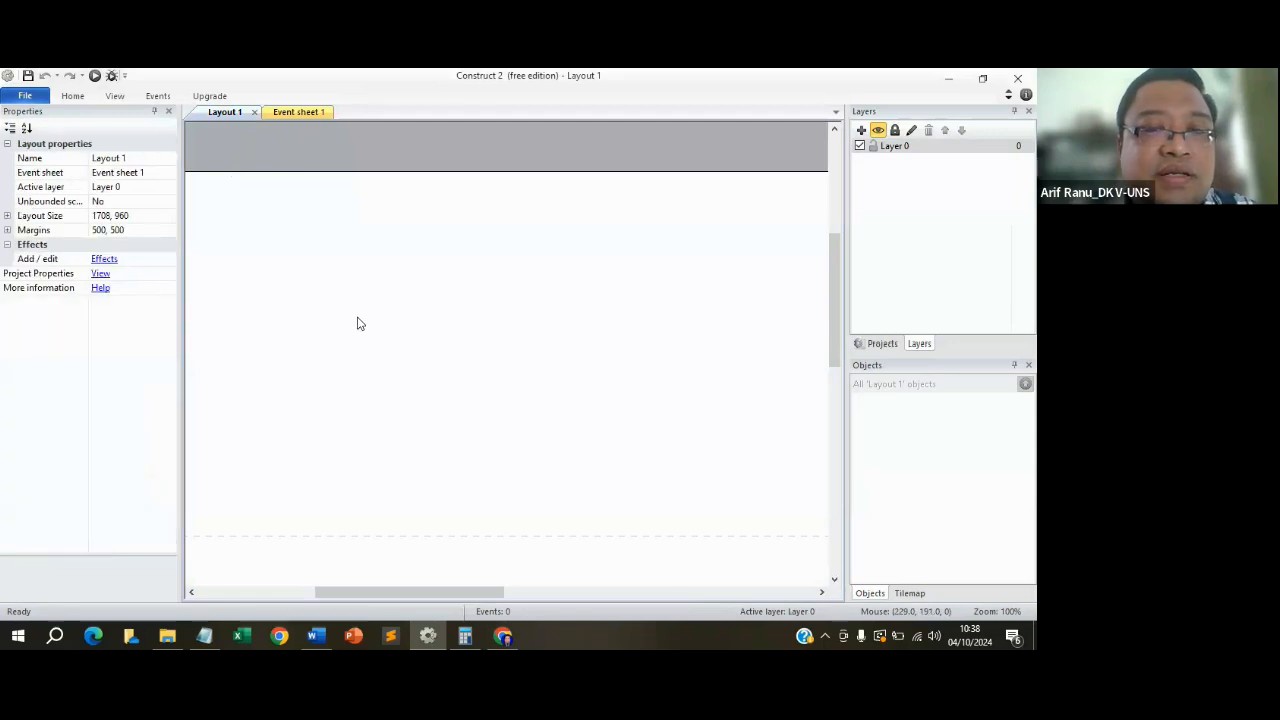
{"action": "left_click", "coordinate": [716, 522]}
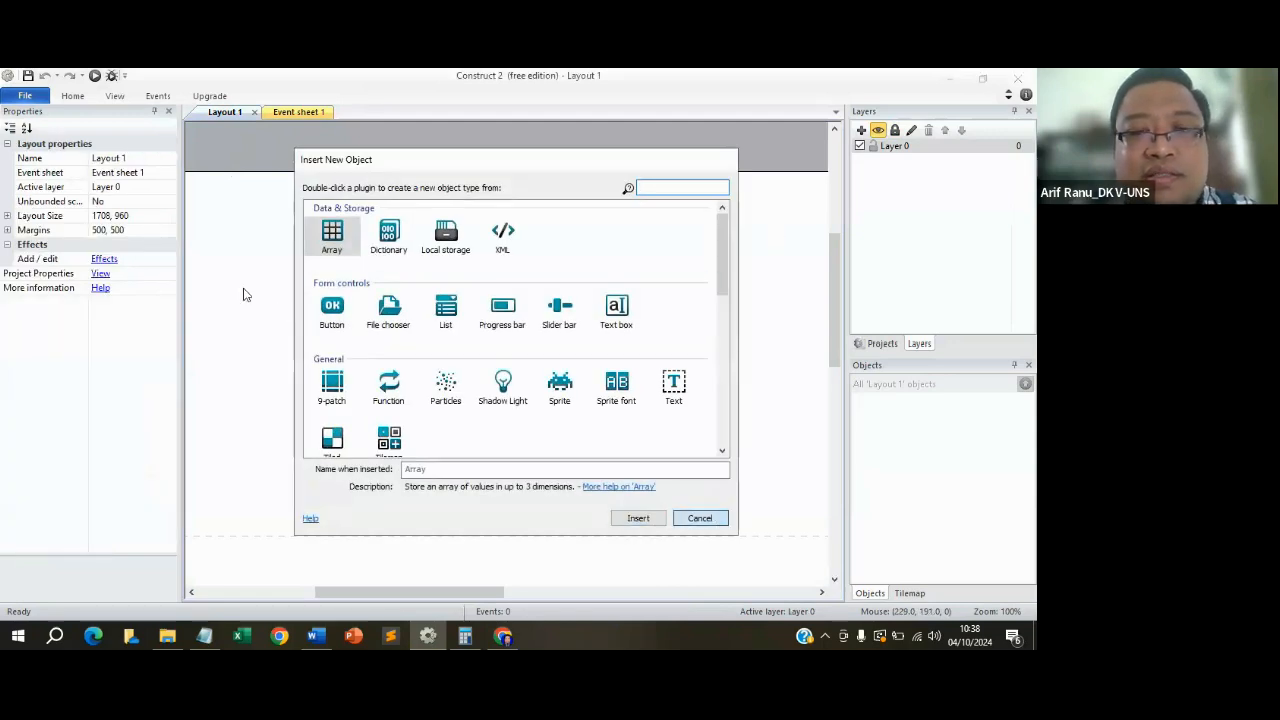
{"action": "double_click", "coordinate": [100, 216]}
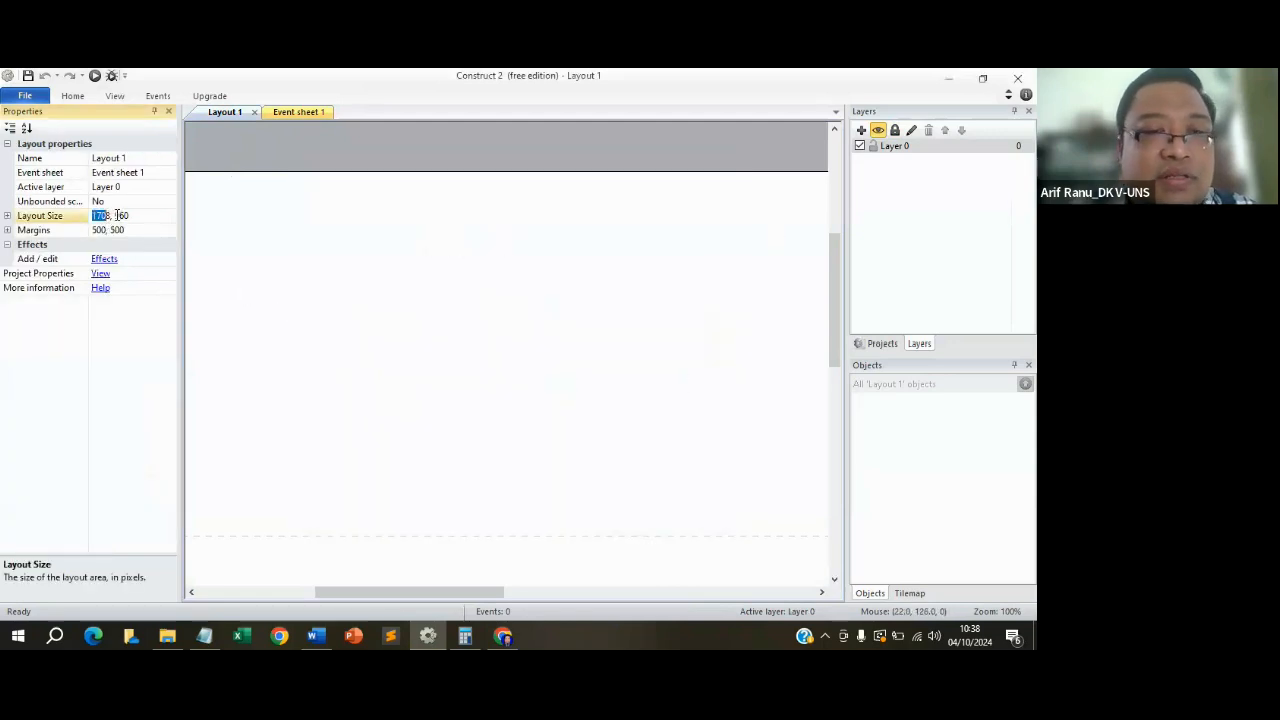
{"action": "type", "text": "108"}
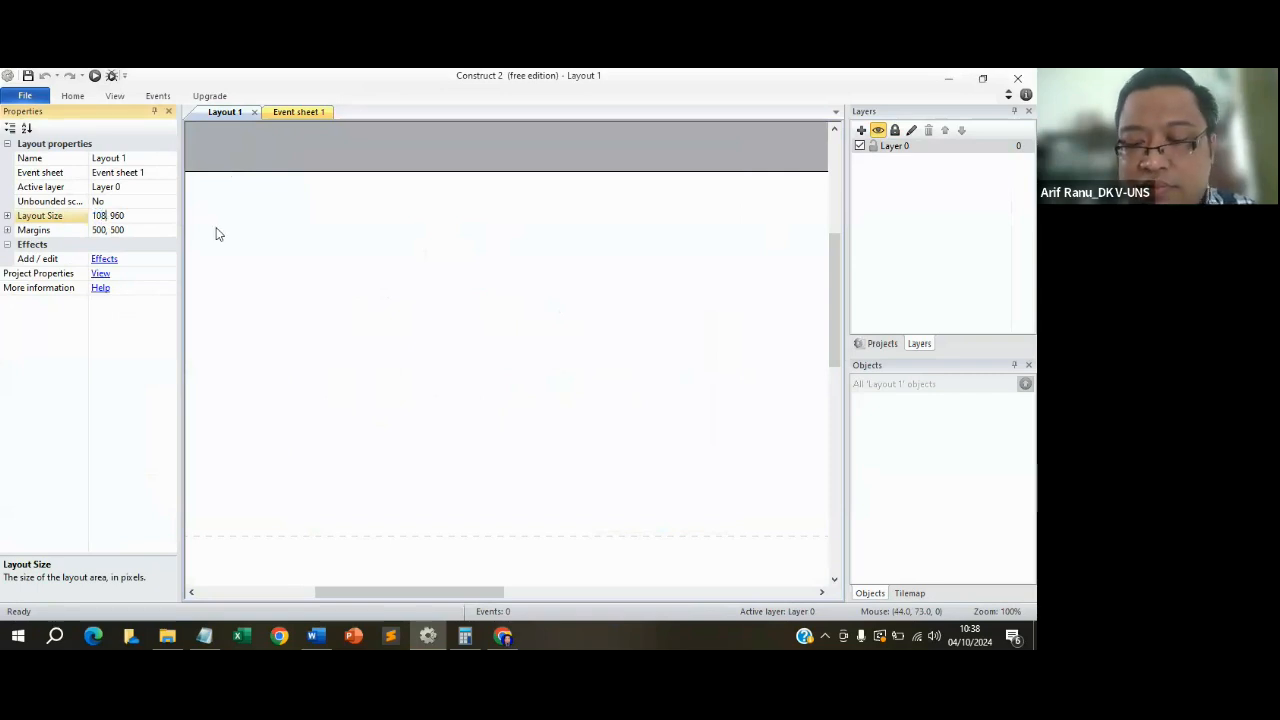
{"action": "type", "text": "0"}
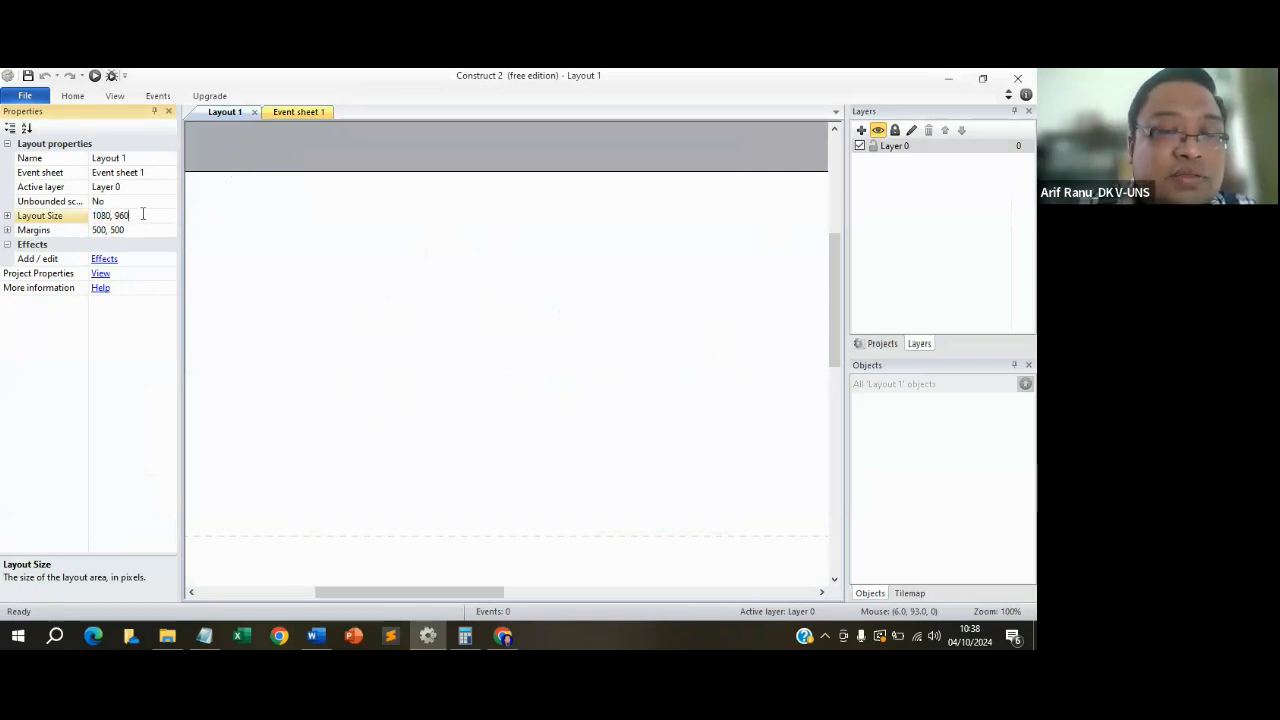
{"action": "key", "text": "BackSpace"}
{"action": "type", "text": "72"}
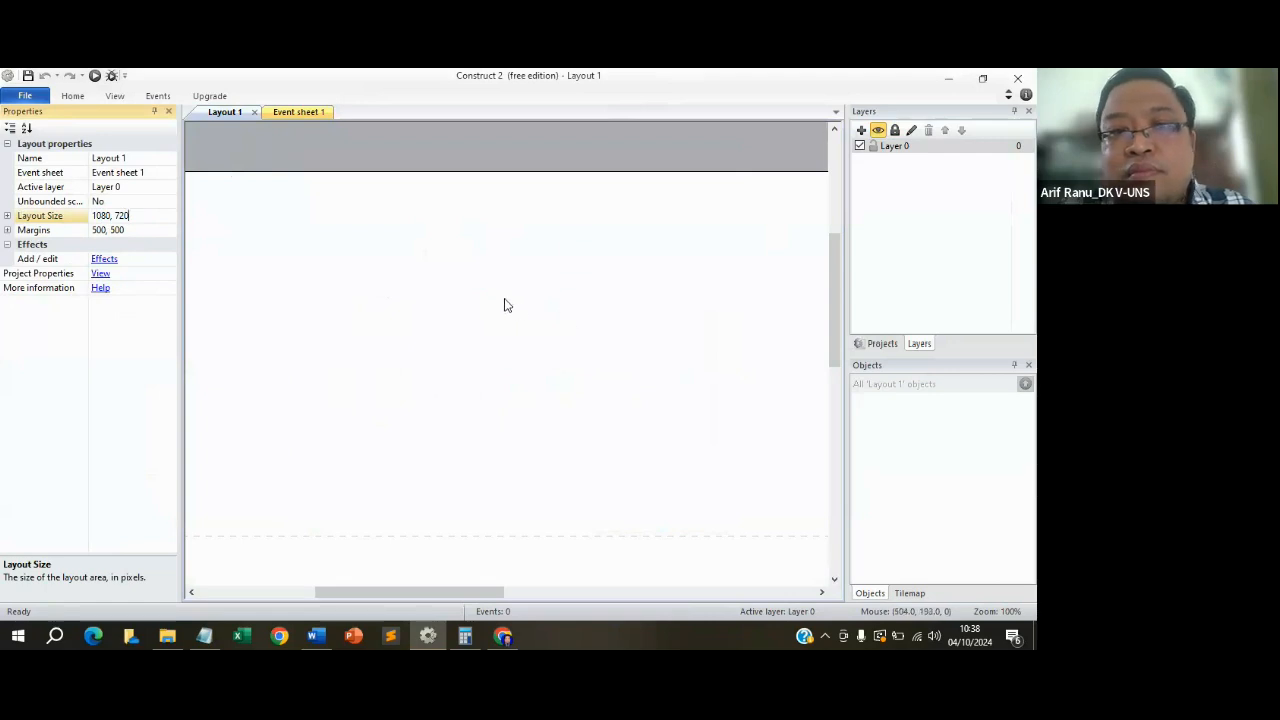
{"action": "key", "text": "Return"}
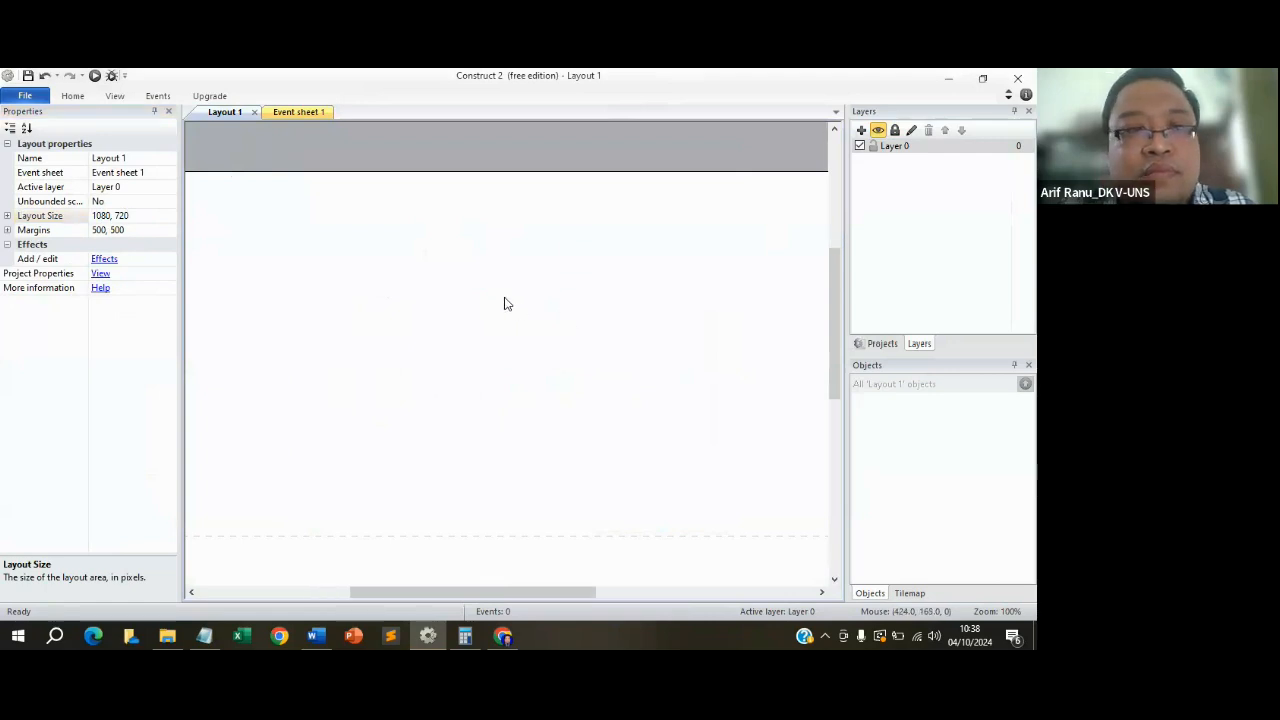
View the project properties and set the window size to 1080, 720.
{"action": "left_click", "coordinate": [100, 274]}
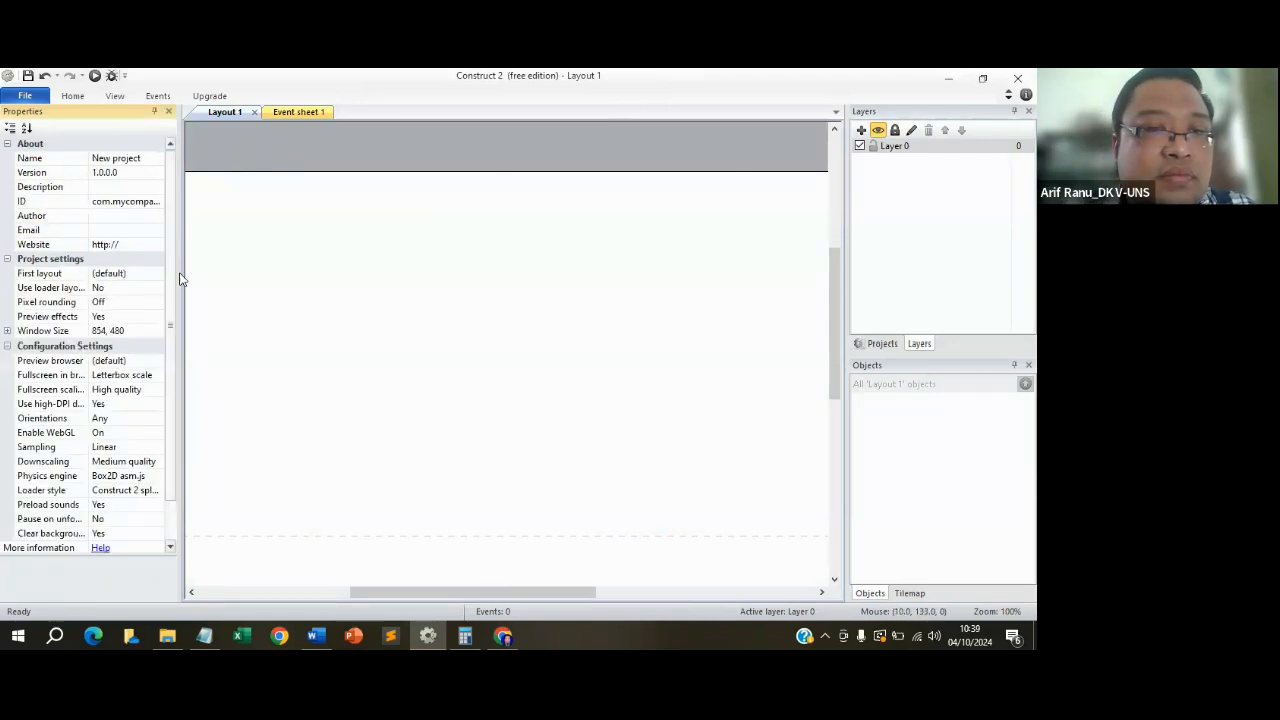
{"action": "left_click", "coordinate": [102, 331]}
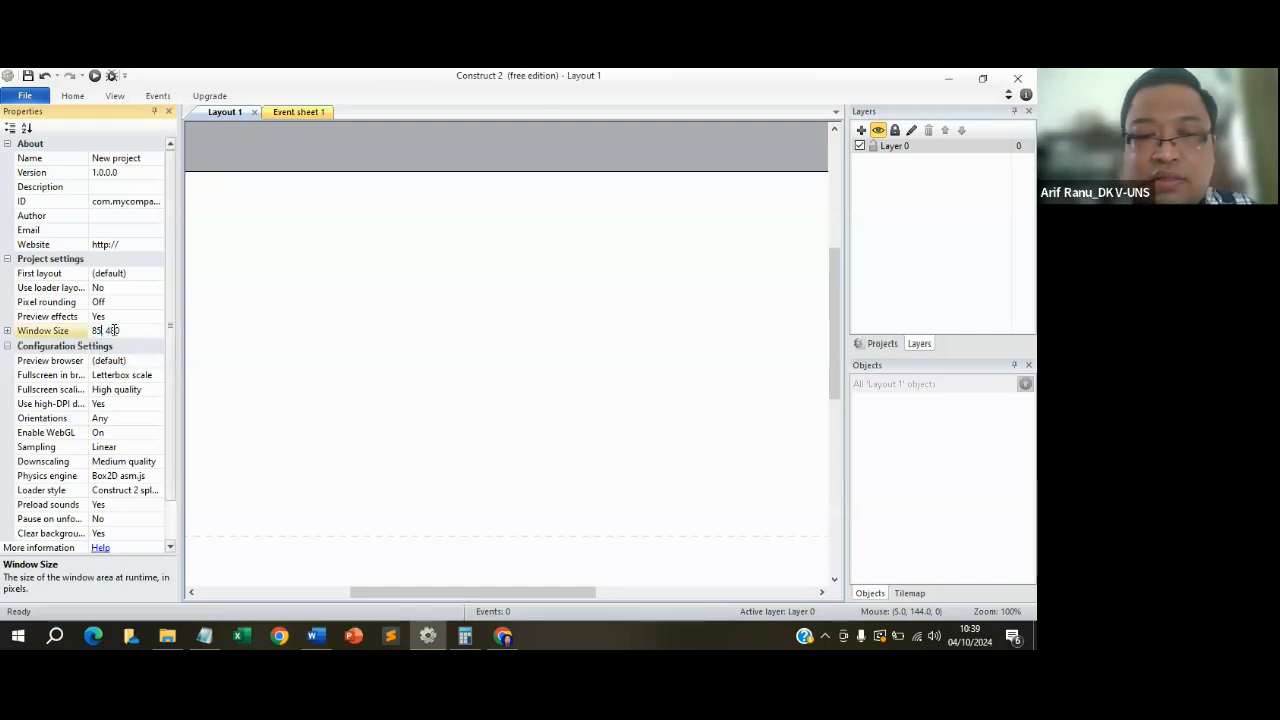
{"action": "type", "text": "1080"}
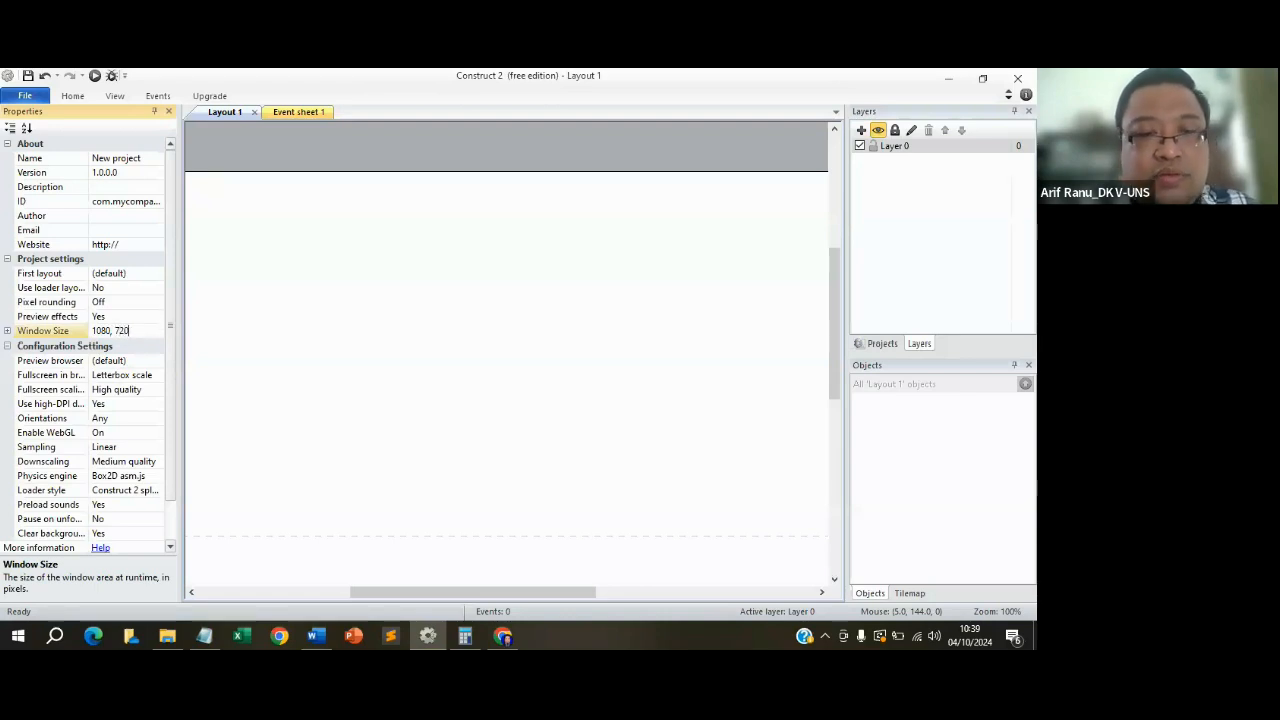
Confirm the window size of 1080, 720 and show the project properties again to check it.
{"action": "key", "text": "Return"}
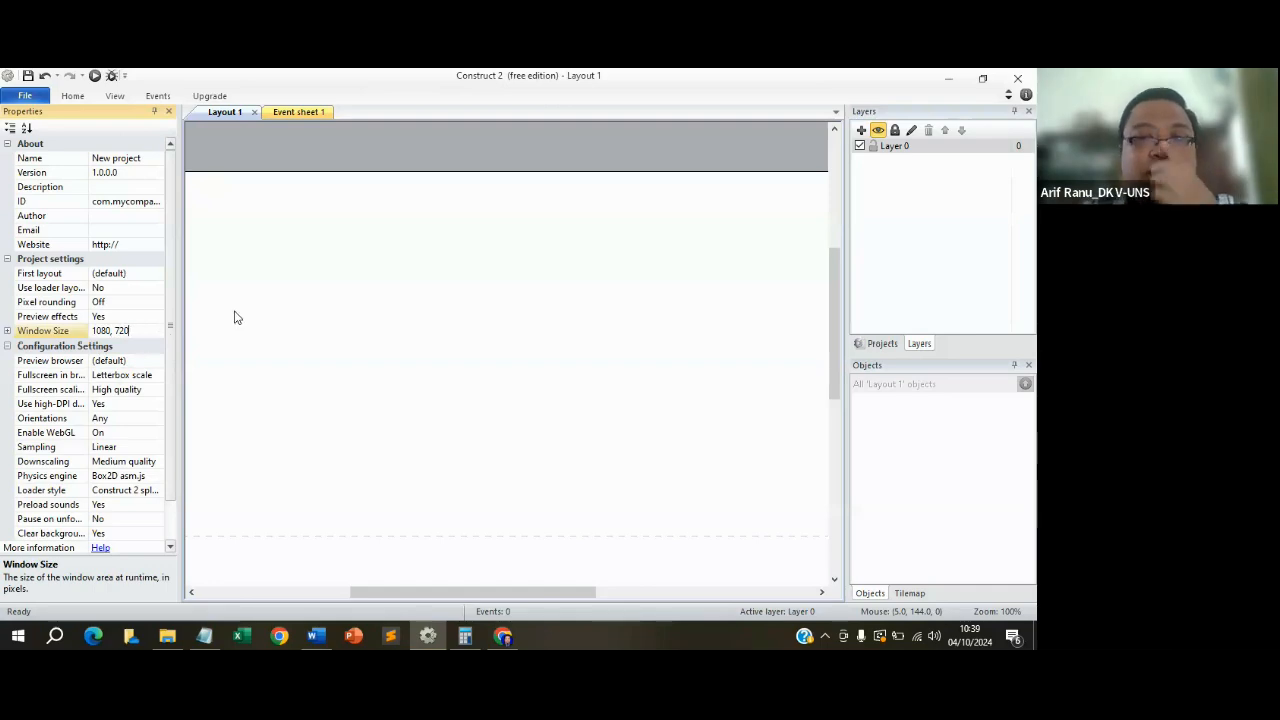
{"action": "double_click", "coordinate": [428, 323]}
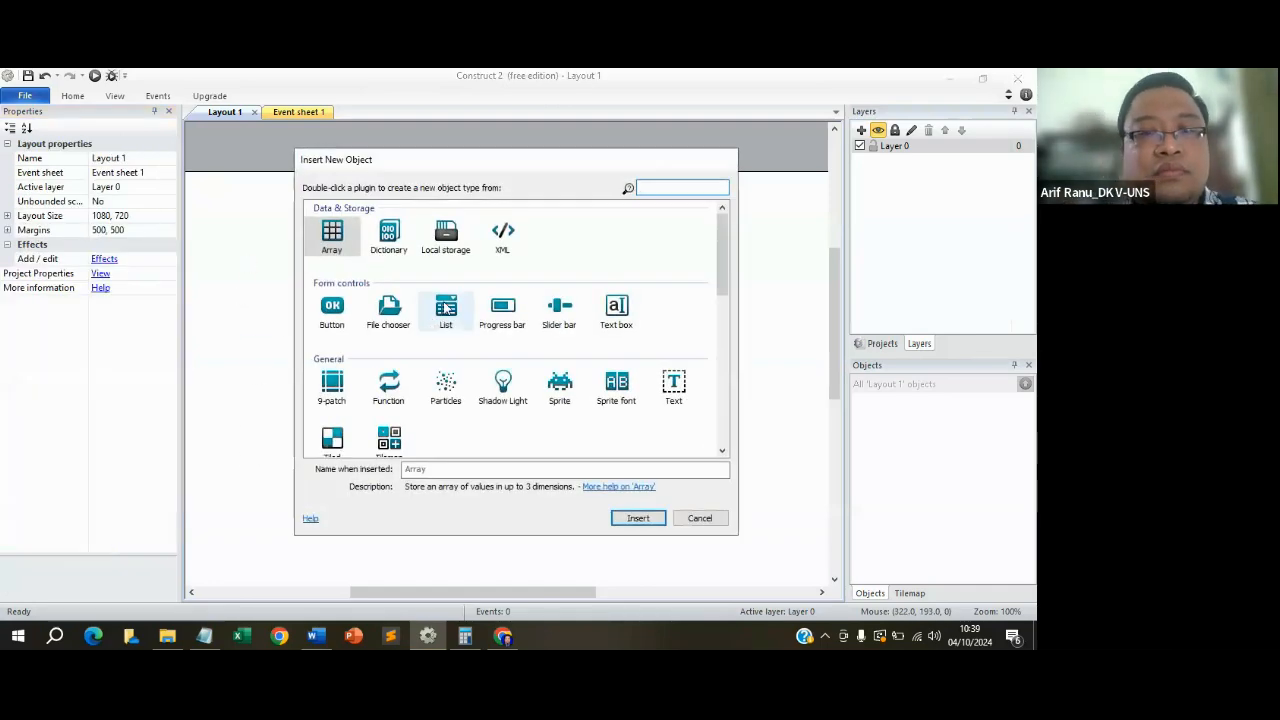
{"action": "left_click", "coordinate": [700, 518]}
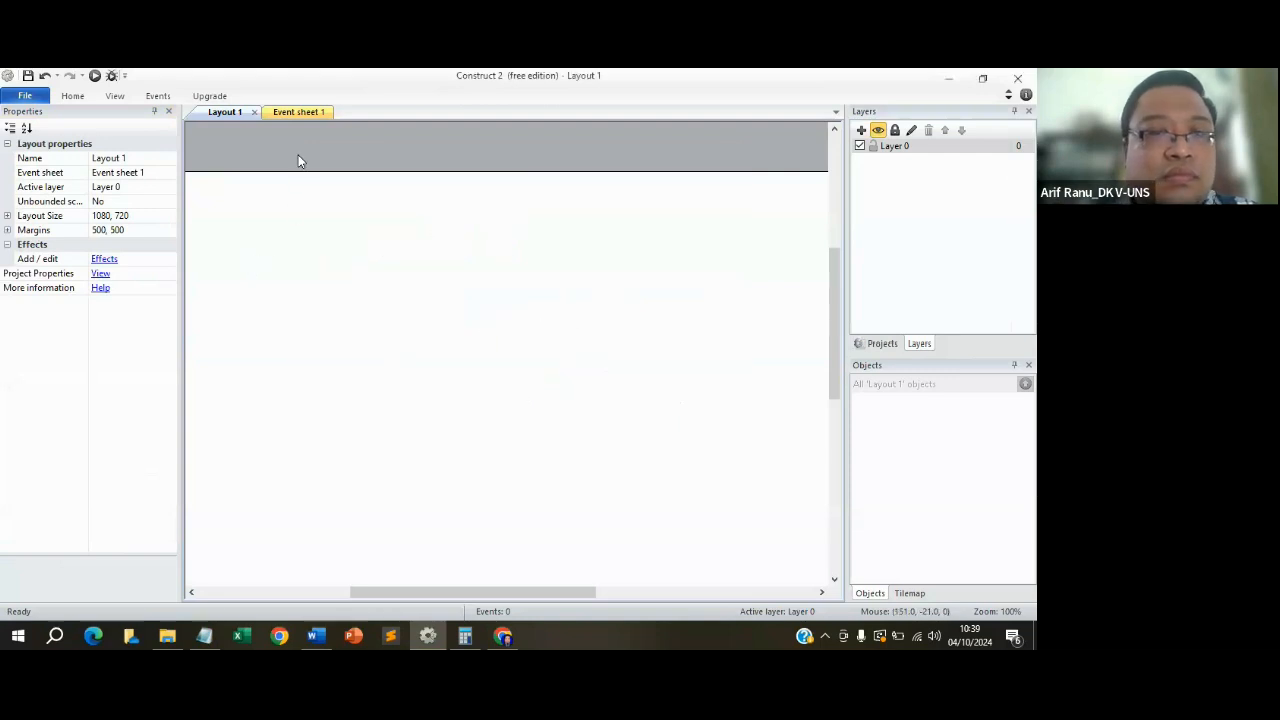
{"action": "left_click", "coordinate": [100, 273]}
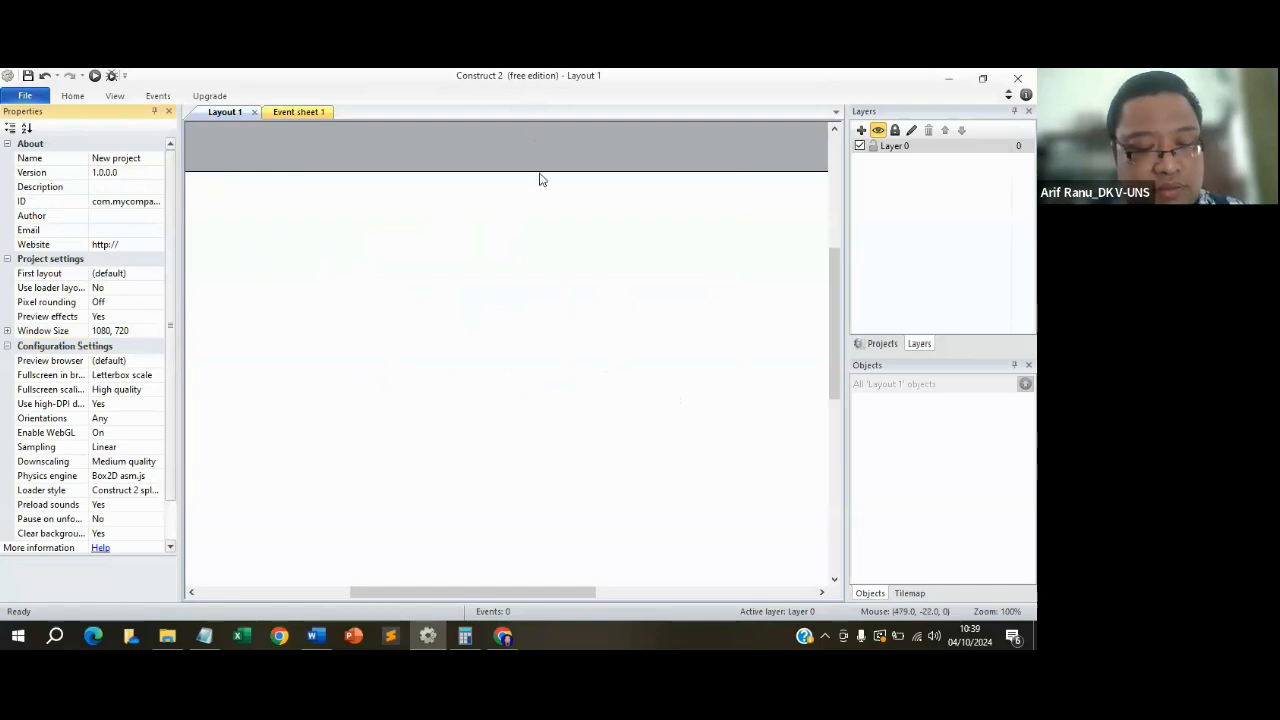
Rename Layer 0 of Layout 1 as bg langit.
{"action": "scroll", "coordinate": [526, 228], "scroll_direction": "down", "scroll_amount": 2, "text": "ctrl"}
{"action": "scroll", "coordinate": [526, 228], "scroll_direction": "down", "scroll_amount": 2, "text": "ctrl"}
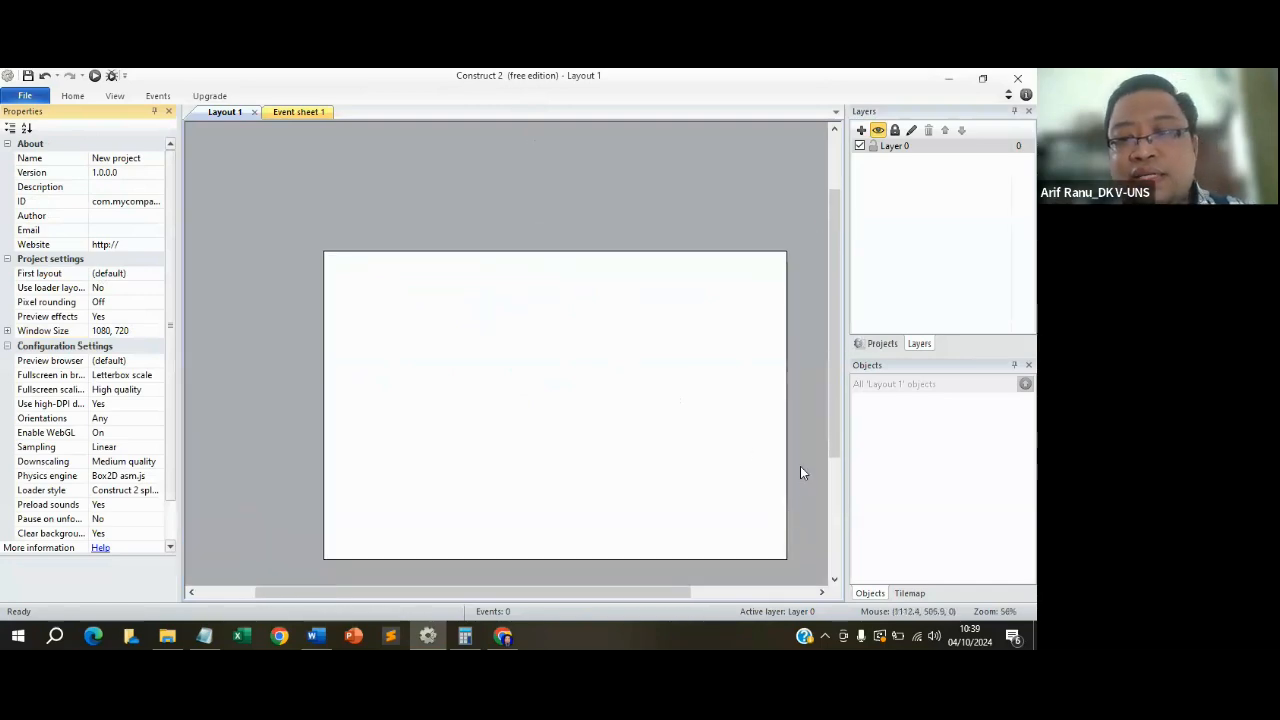
{"action": "scroll", "coordinate": [800, 467], "scroll_direction": "down", "scroll_amount": 1}
{"action": "double_click", "coordinate": [620, 346]}
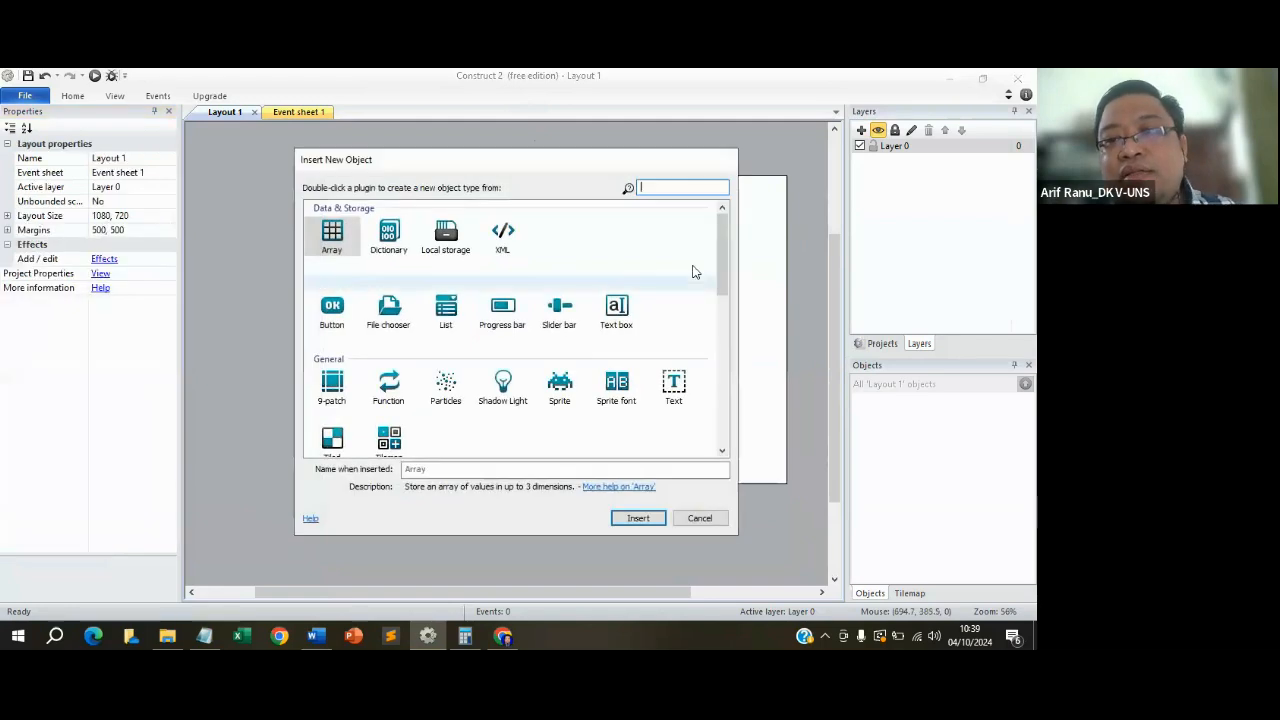
{"action": "left_click", "coordinate": [700, 518]}
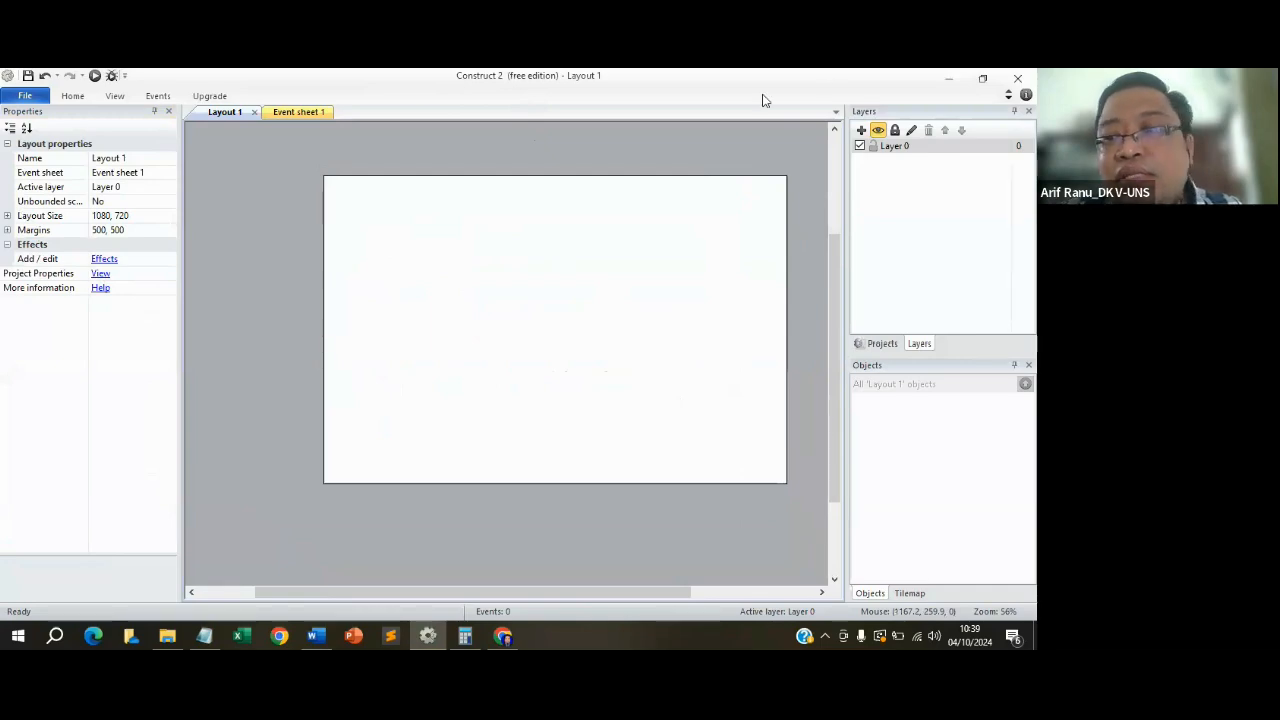
{"action": "left_click", "coordinate": [899, 147]}
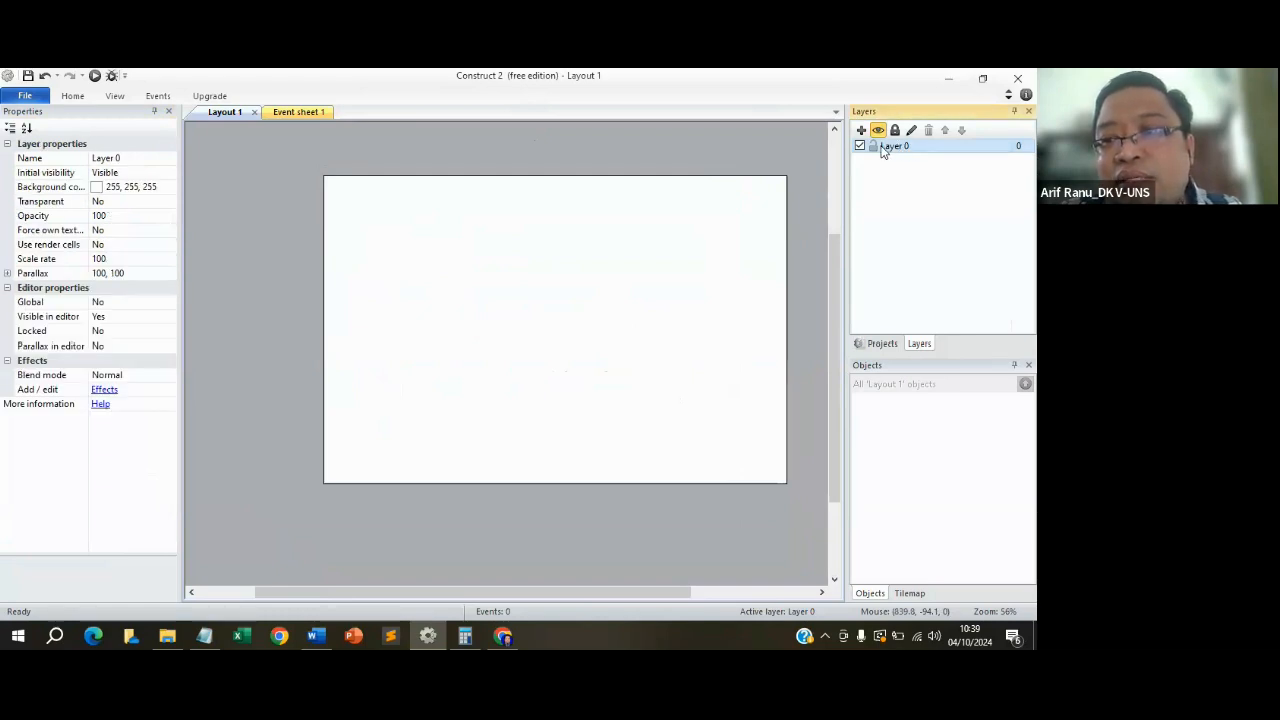
{"action": "right_click", "coordinate": [885, 150]}
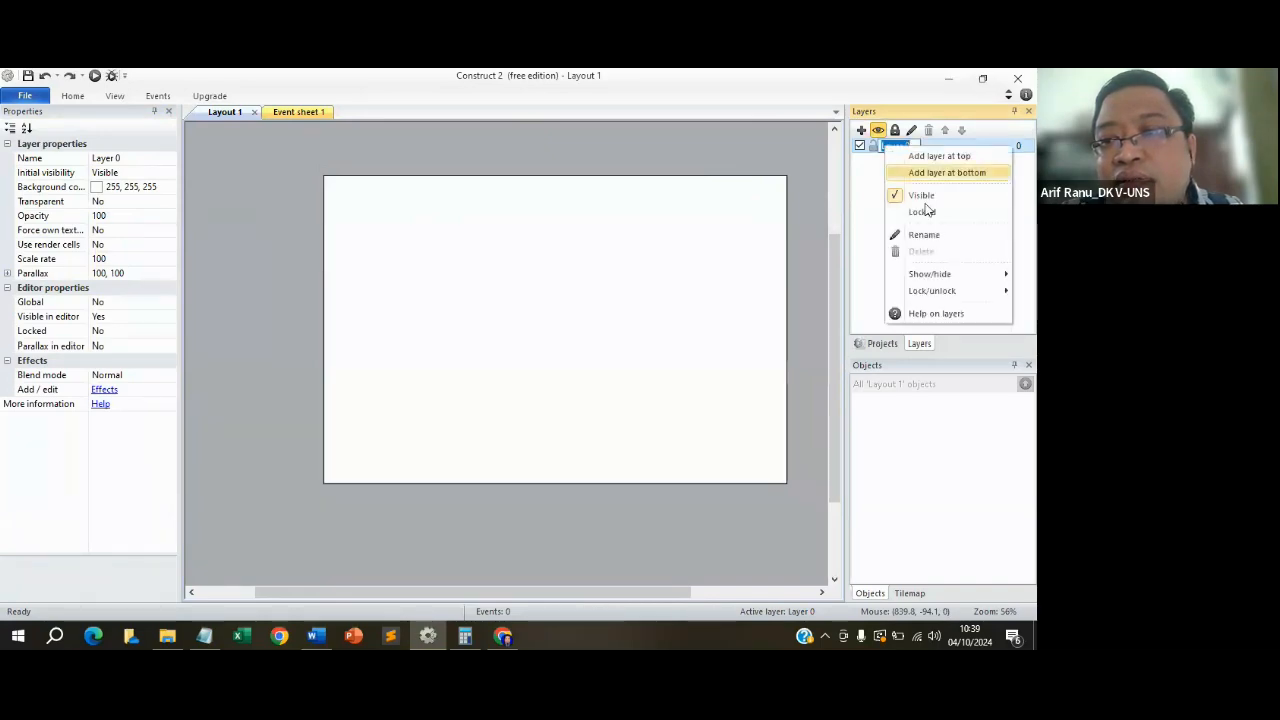
{"action": "left_click", "coordinate": [934, 232]}
{"action": "type", "text": "bg"}
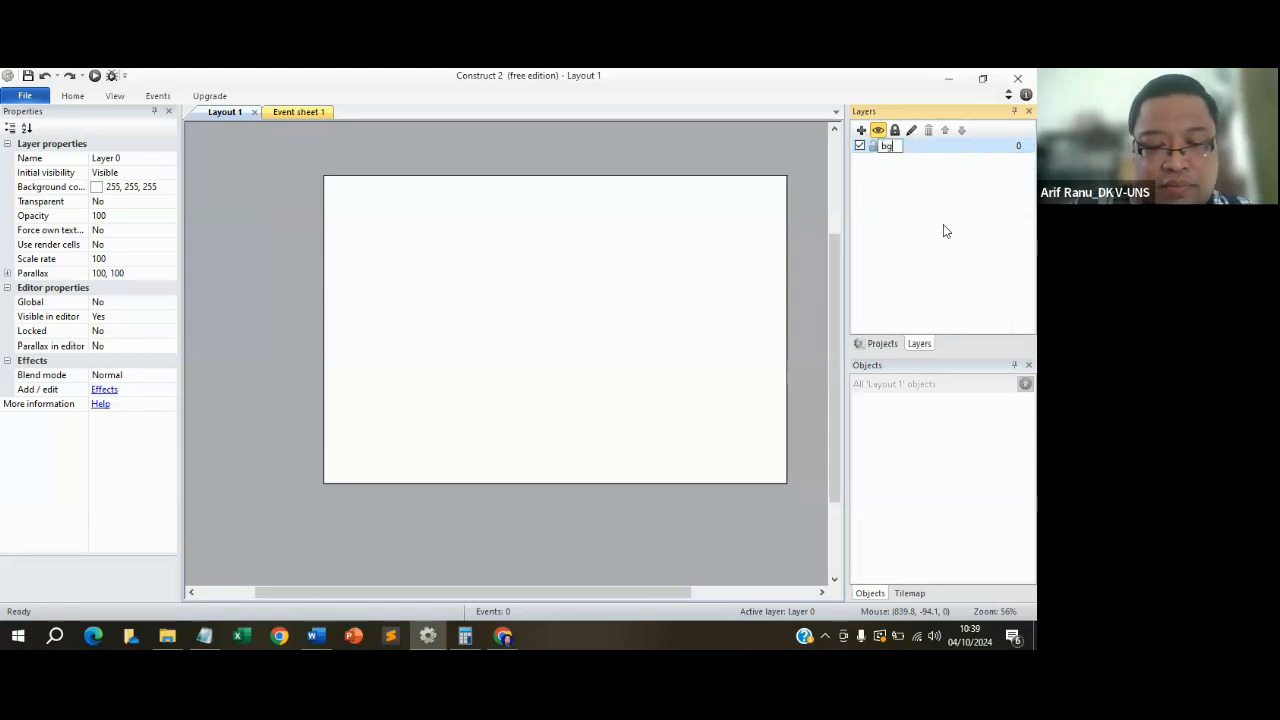
{"action": "type", "text": " langit"}
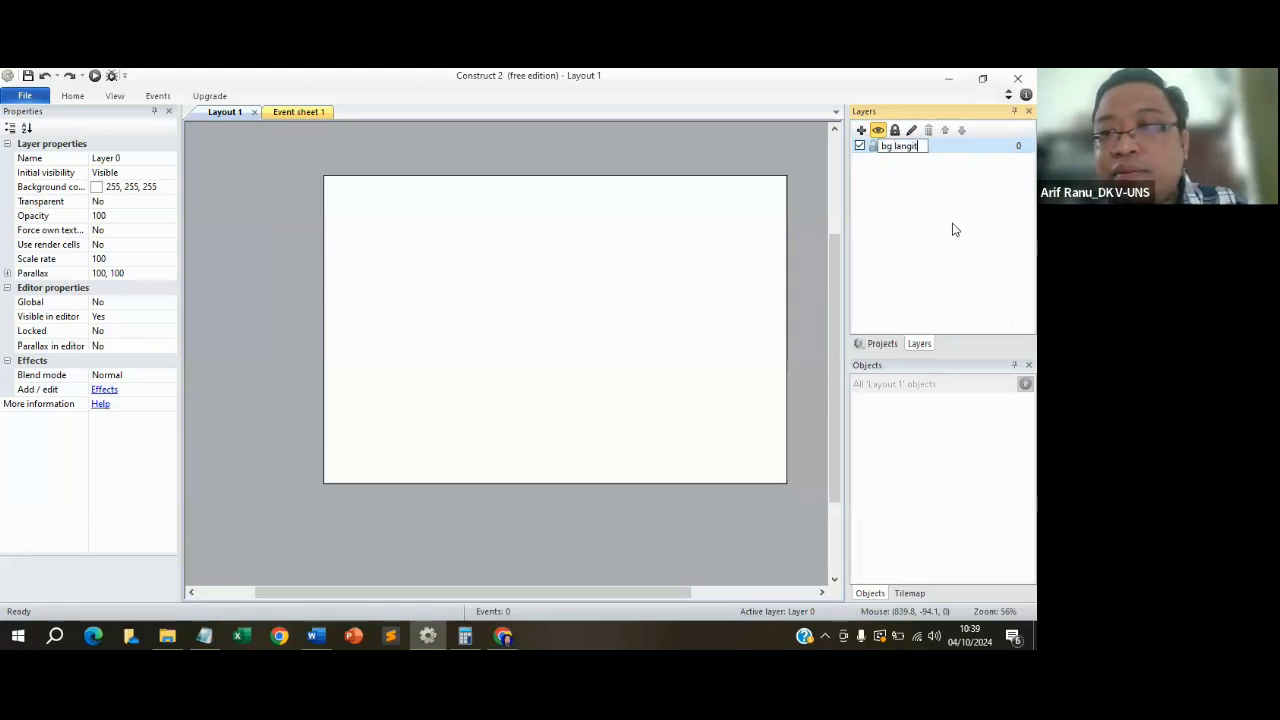
{"action": "key", "text": "Return"}
{"action": "left_click", "coordinate": [517, 235]}
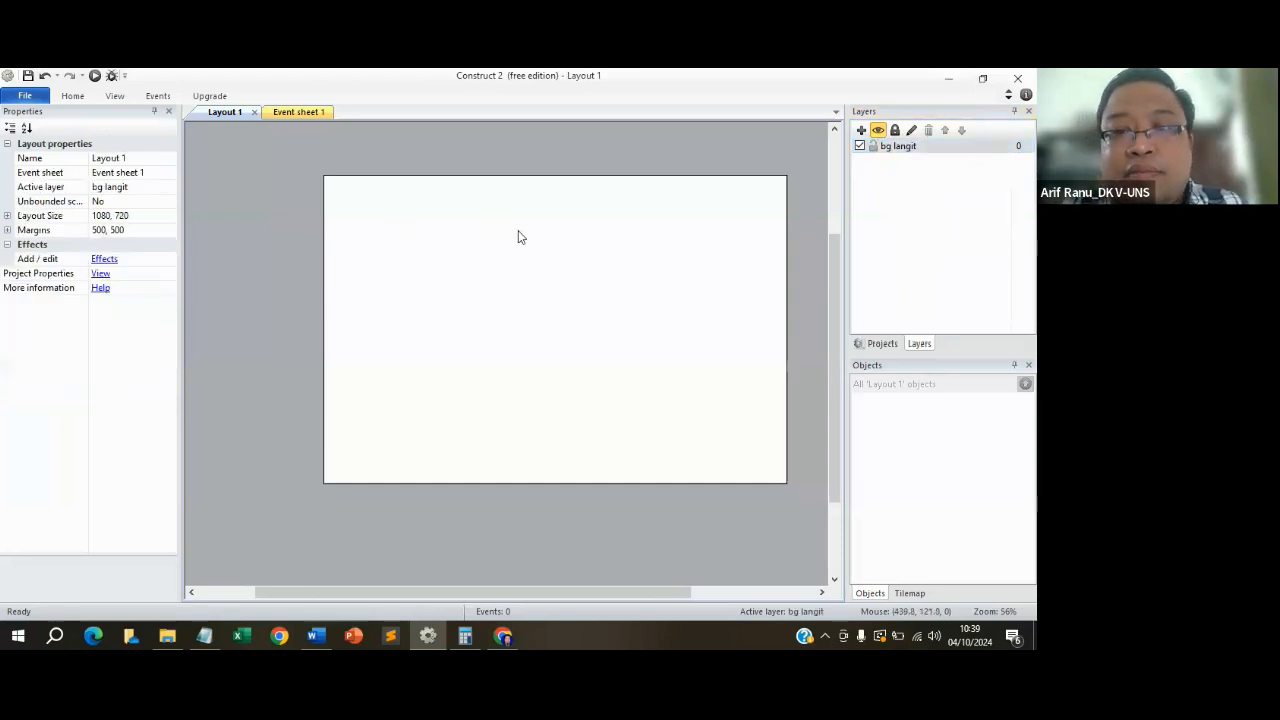
Insert a Sprite object into the upper part of Layout 1 on the bg langit layer and start loading its image from a file.
{"action": "double_click", "coordinate": [509, 267]}
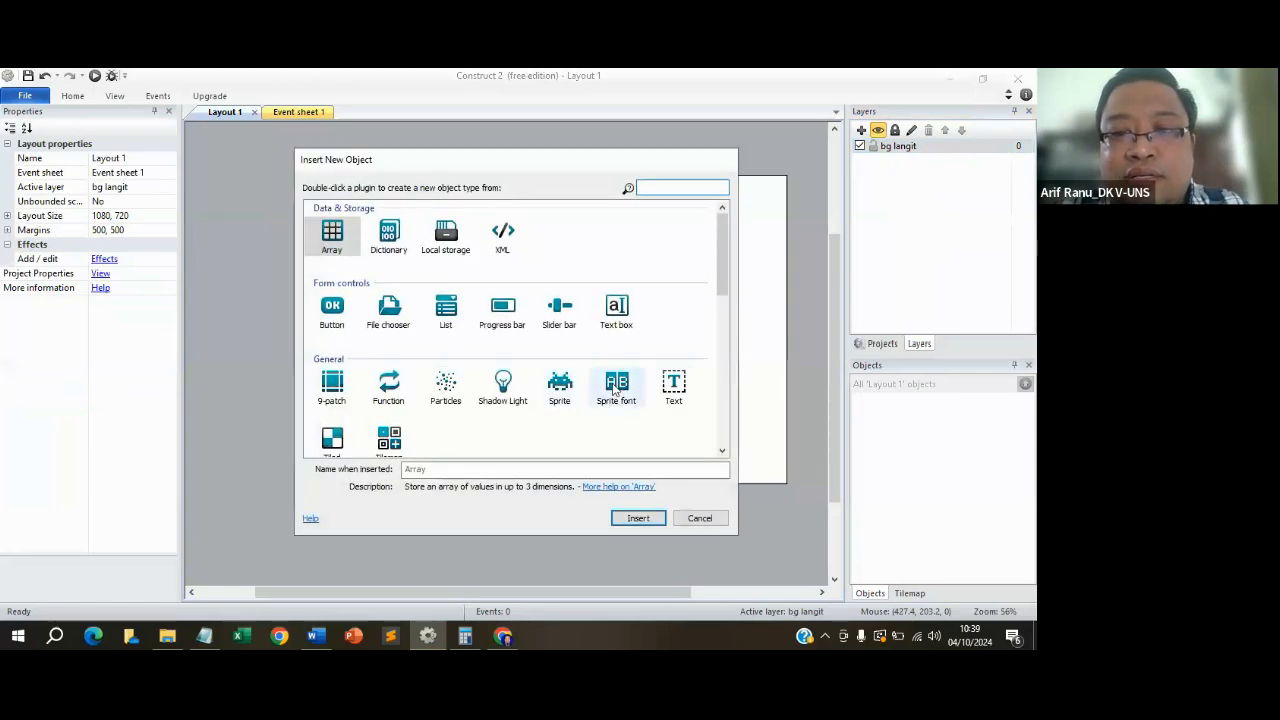
{"action": "left_click", "coordinate": [559, 385]}
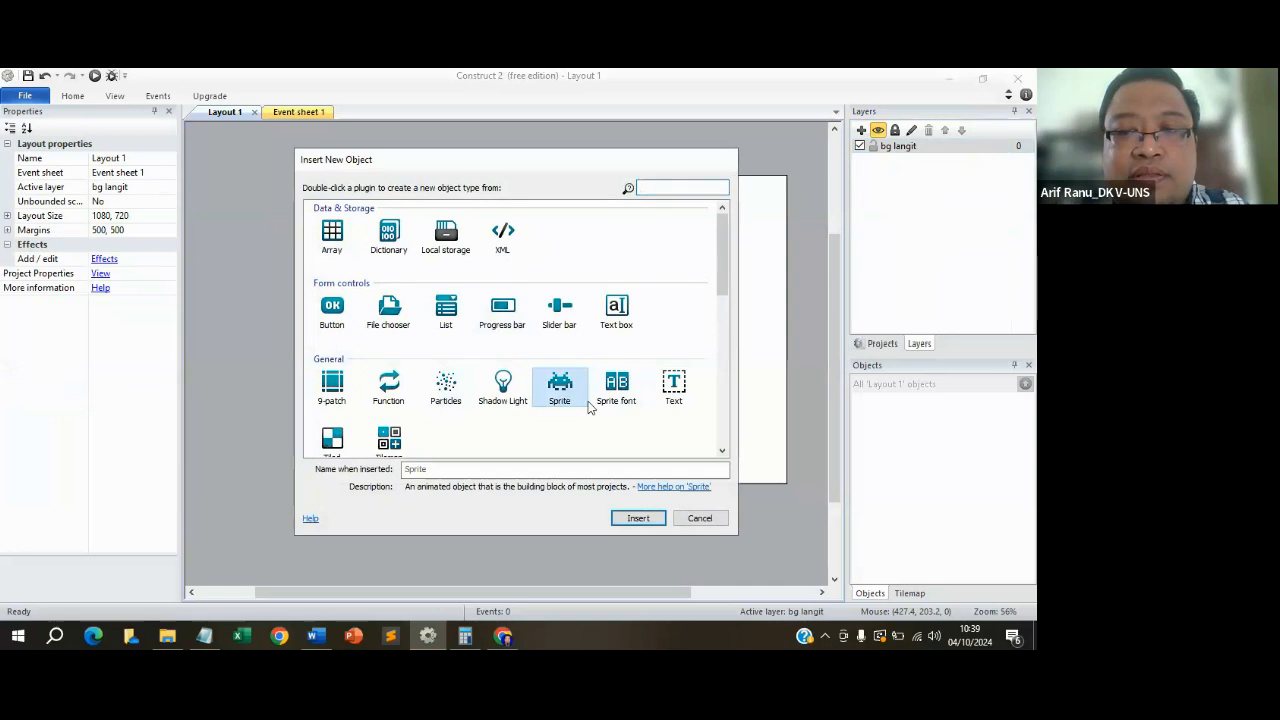
{"action": "left_click", "coordinate": [640, 520]}
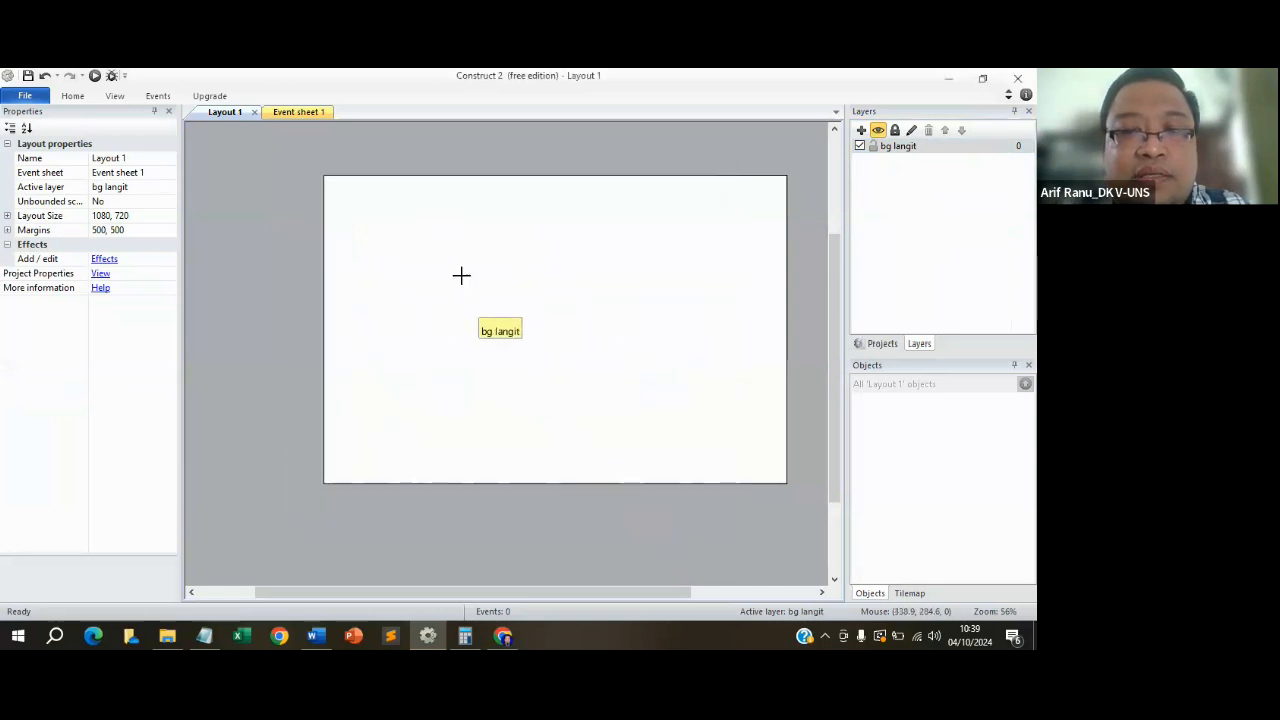
{"action": "left_click", "coordinate": [441, 252]}
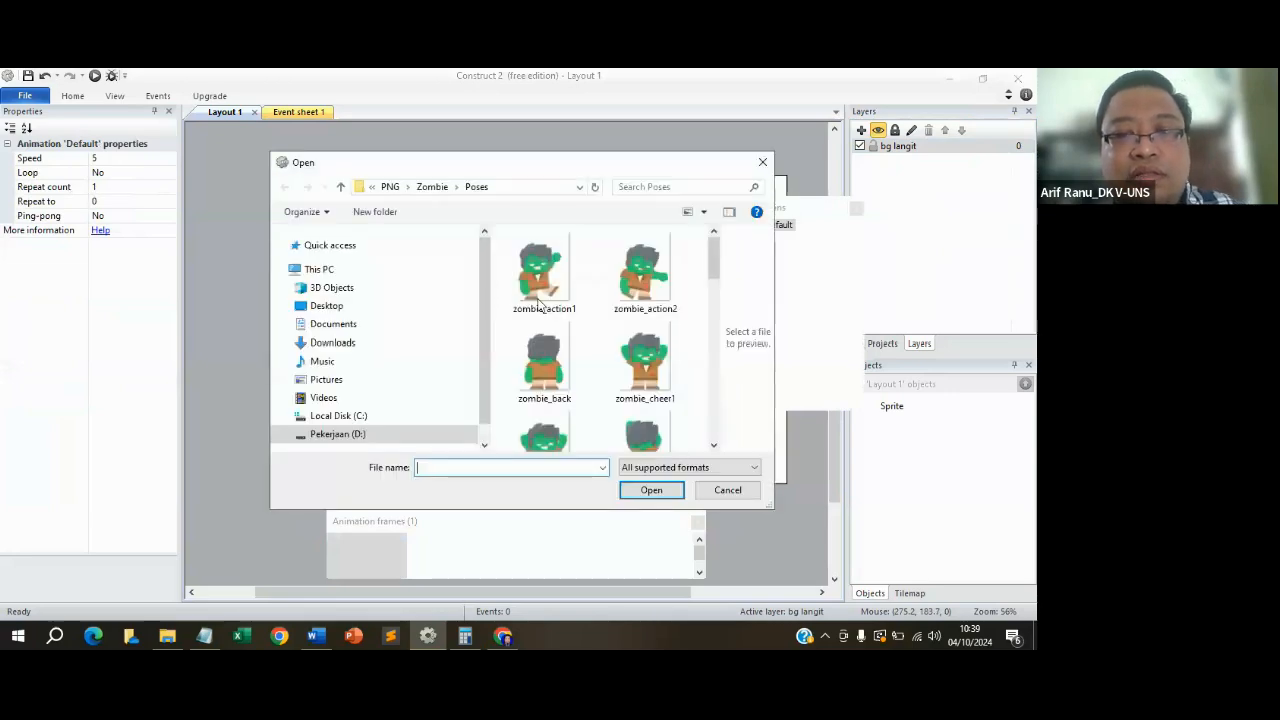
{"action": "left_click", "coordinate": [364, 435]}
{"action": "scroll", "coordinate": [573, 338], "scroll_direction": "down", "scroll_amount": 3}
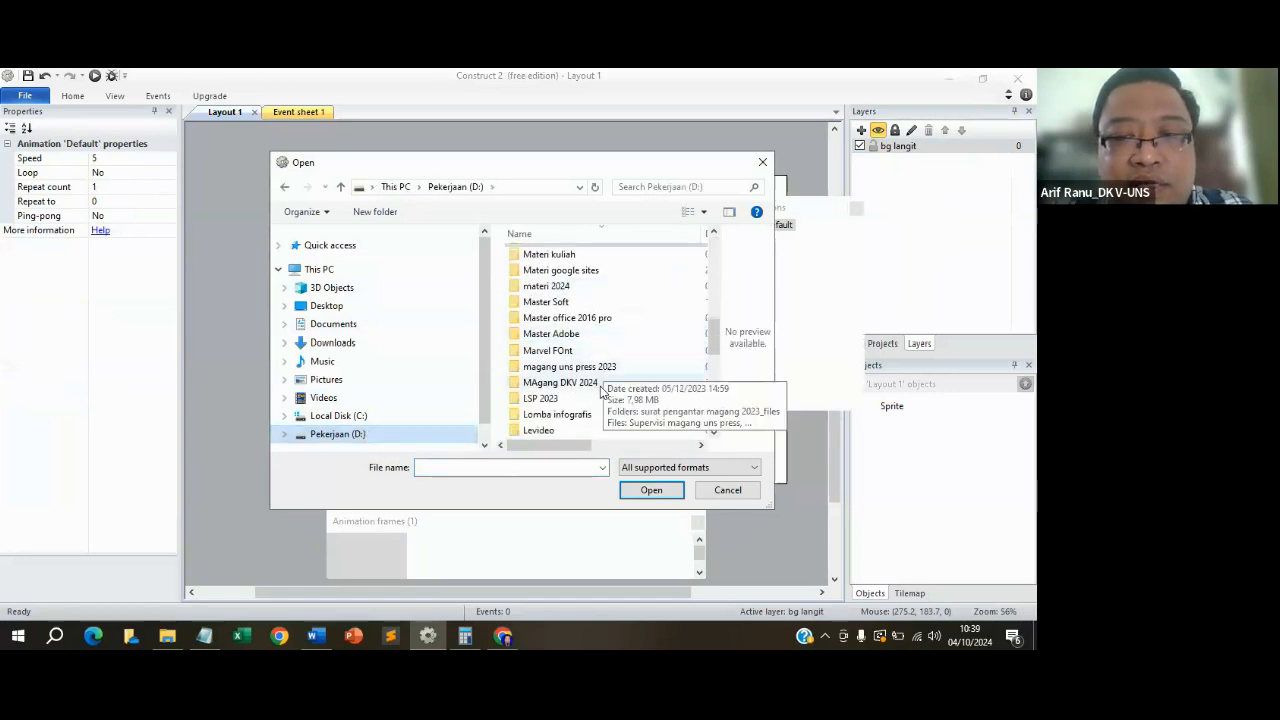
{"action": "double_click", "coordinate": [571, 287]}
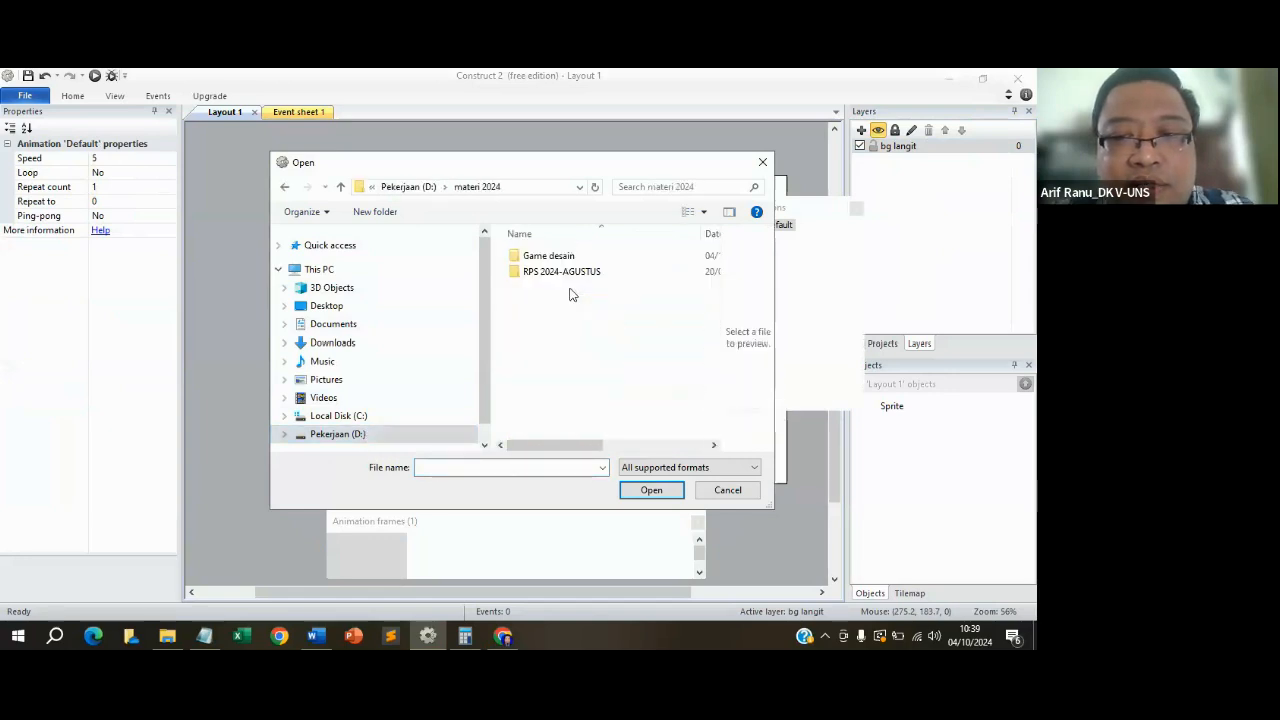
{"action": "left_click", "coordinate": [563, 258]}
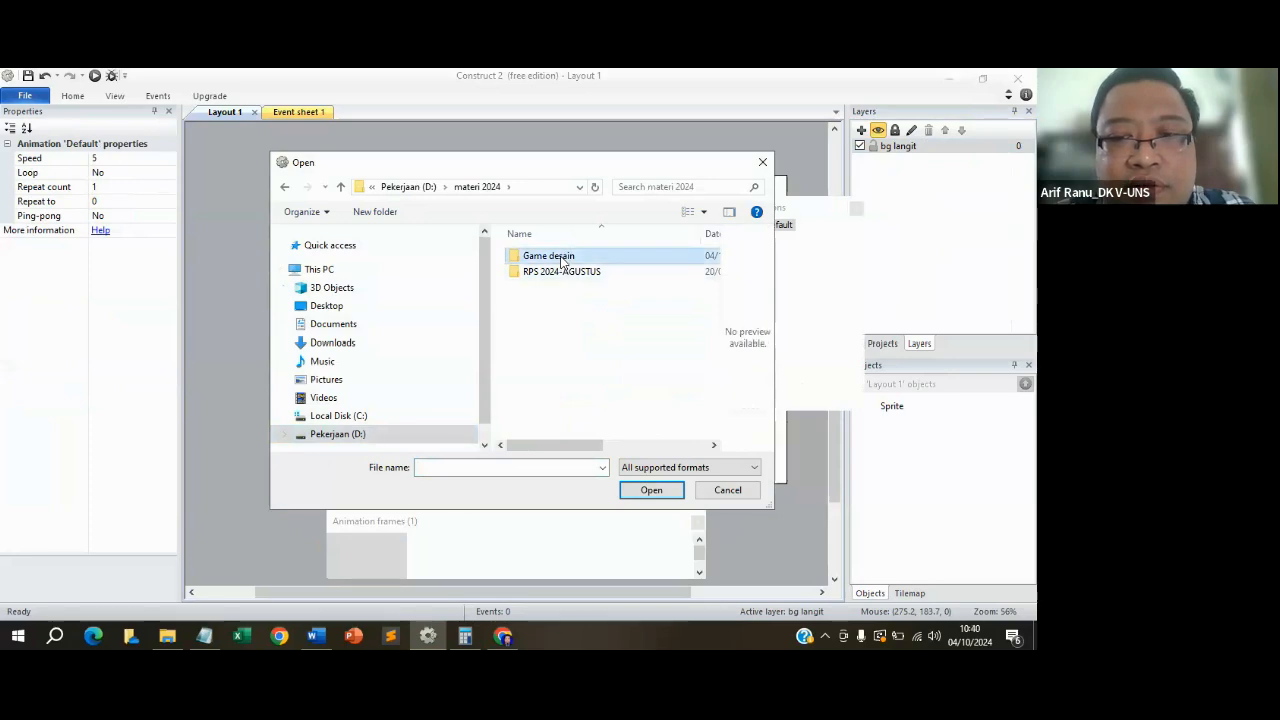
Browse the Pekerjaan (D:) drive to the game design folder inside Materi Kuliah 2023.
{"action": "left_click", "coordinate": [357, 436]}
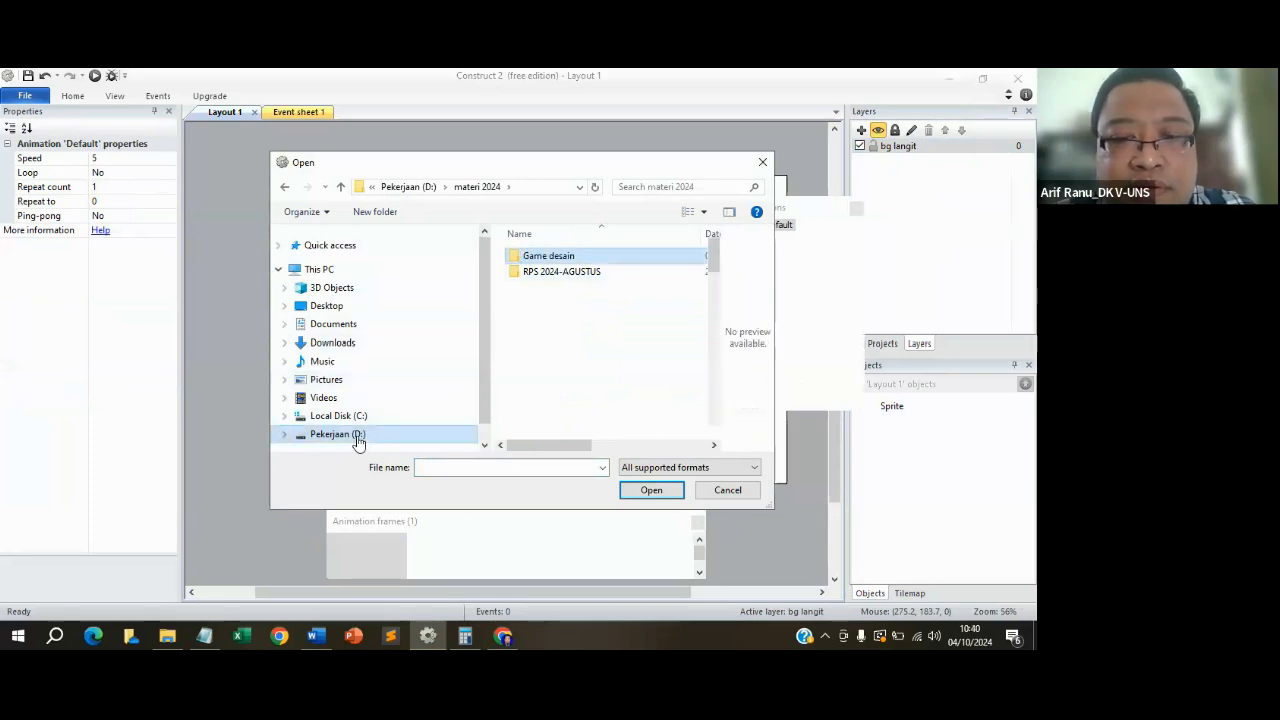
{"action": "scroll", "coordinate": [585, 398], "scroll_direction": "down", "scroll_amount": 12}
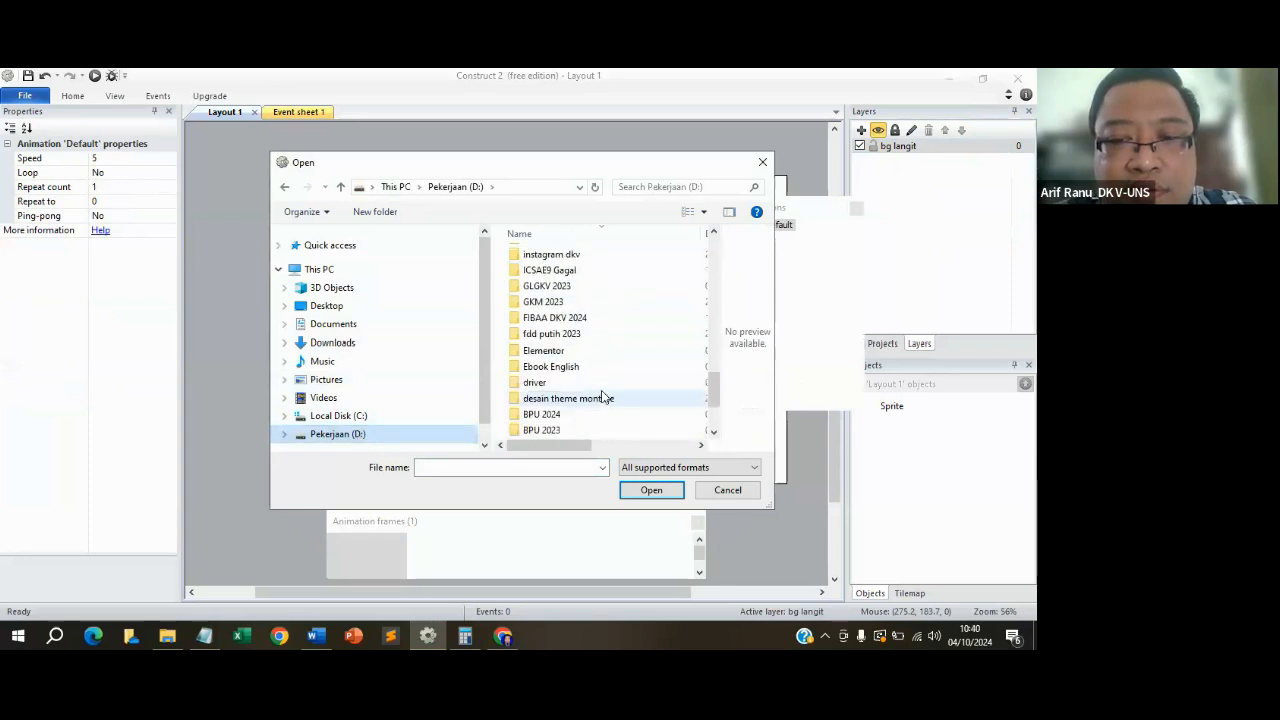
{"action": "scroll", "coordinate": [603, 396], "scroll_direction": "up", "scroll_amount": 10}
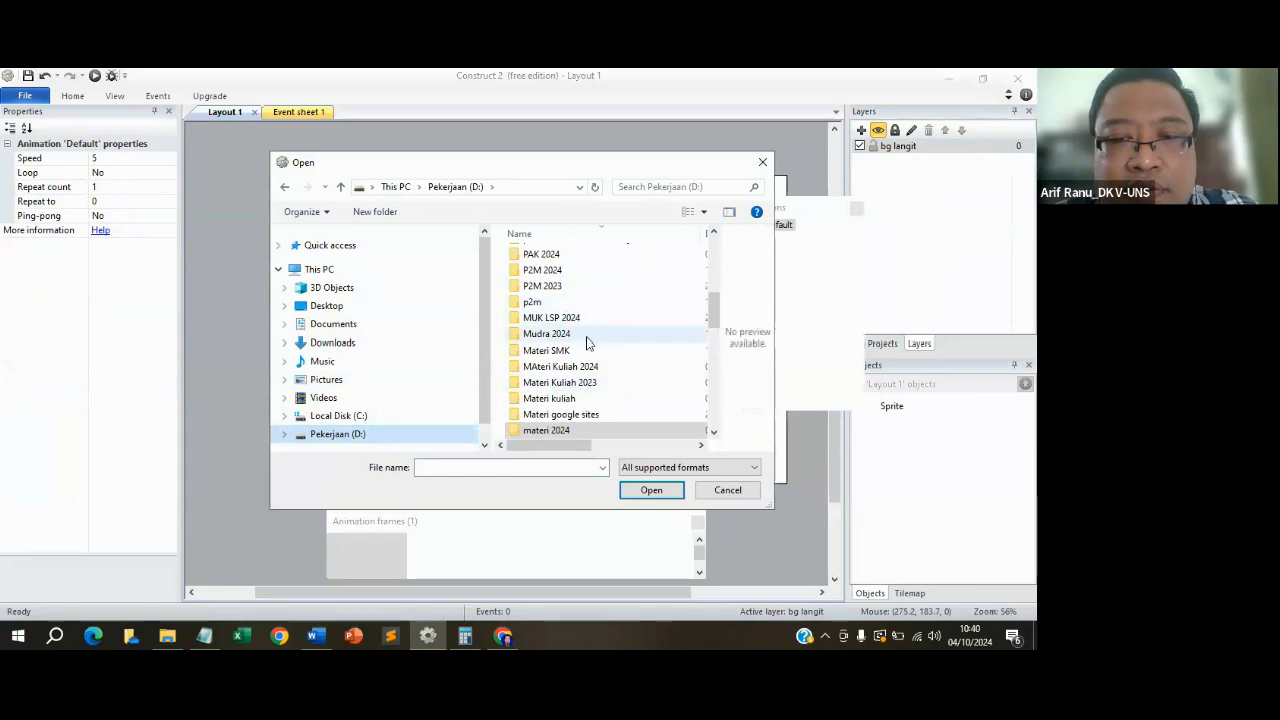
{"action": "double_click", "coordinate": [598, 383]}
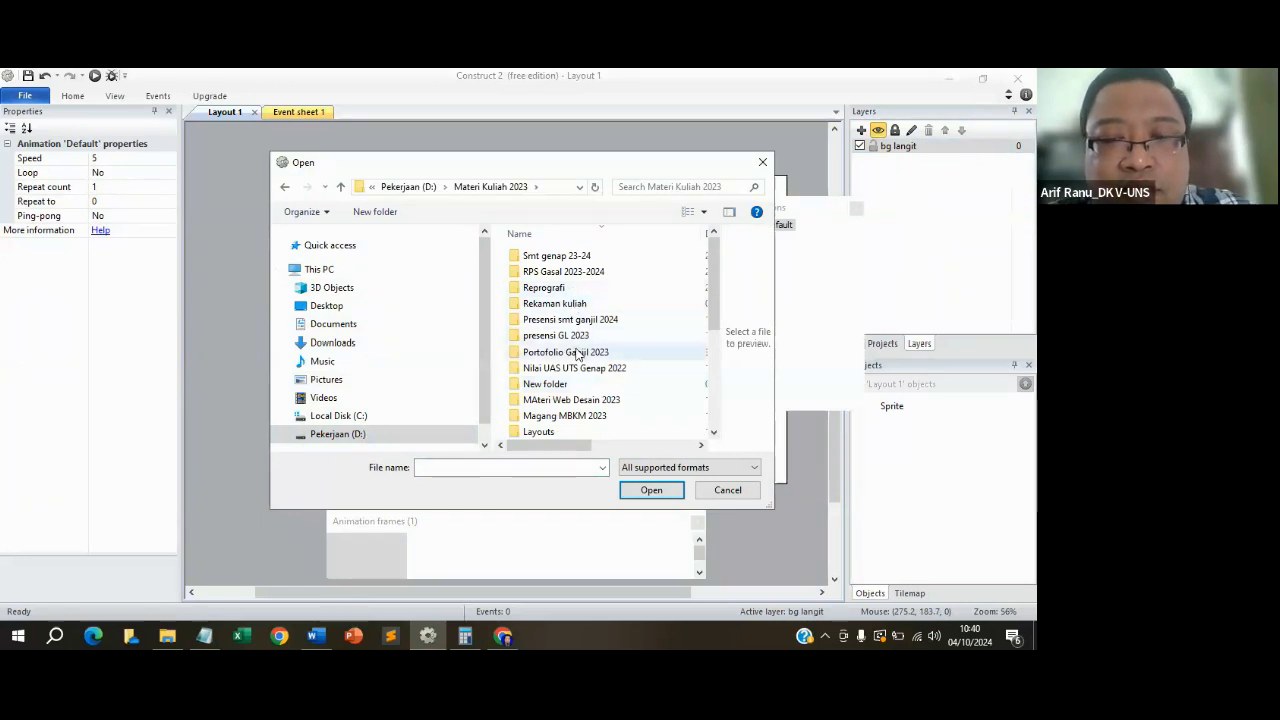
{"action": "scroll", "coordinate": [566, 320], "scroll_direction": "down", "scroll_amount": 4}
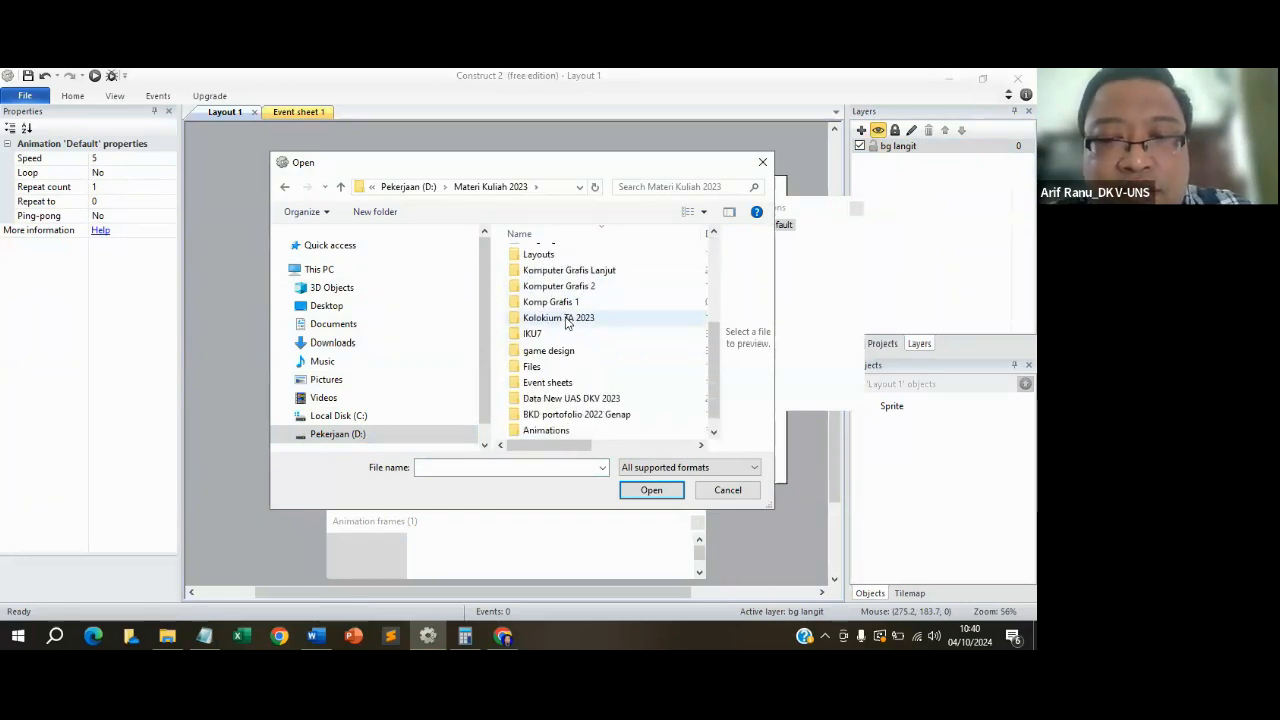
{"action": "left_click", "coordinate": [570, 320]}
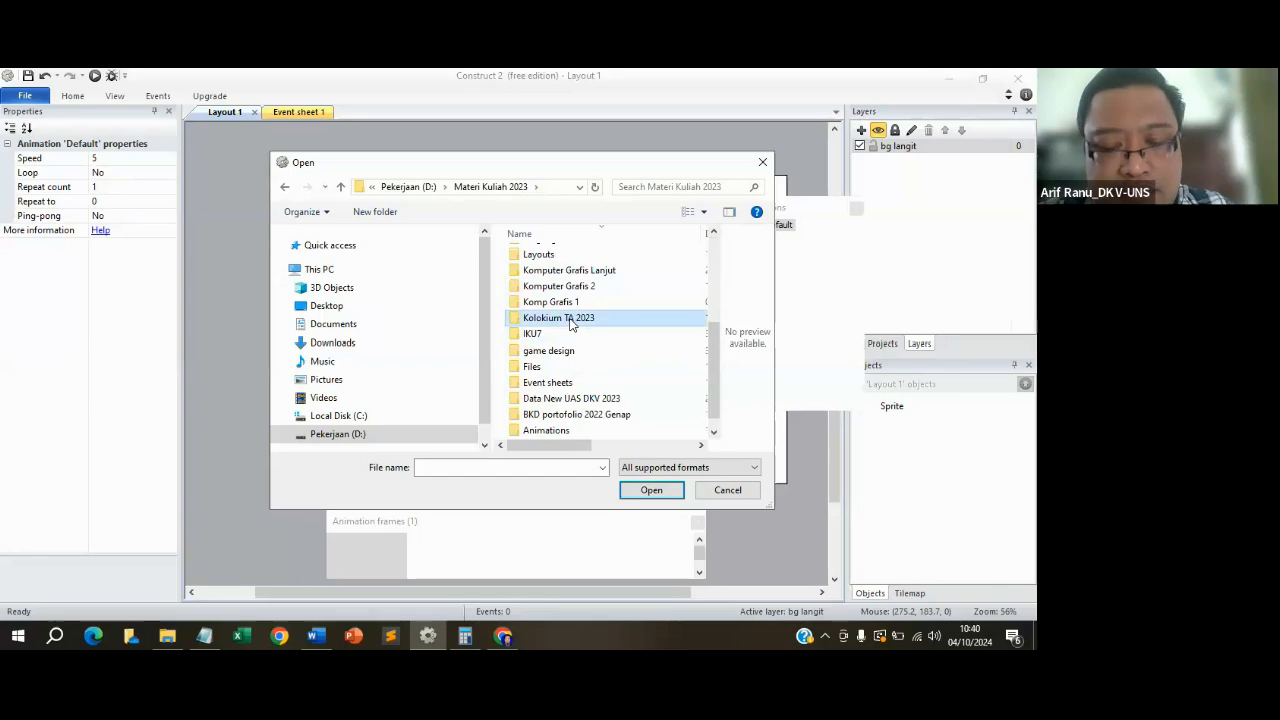
{"action": "double_click", "coordinate": [549, 350]}
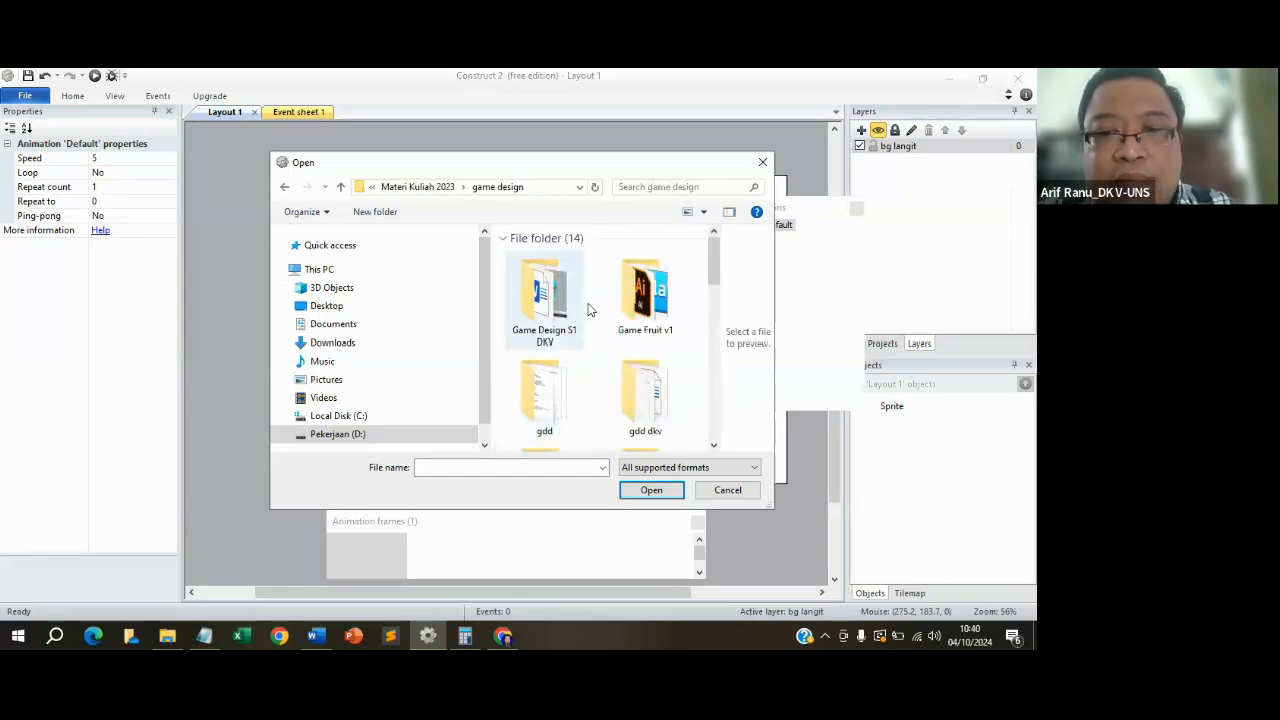
Display the contents of the game design folder as tiles.
{"action": "scroll", "coordinate": [620, 325], "scroll_direction": "down", "scroll_amount": 3}
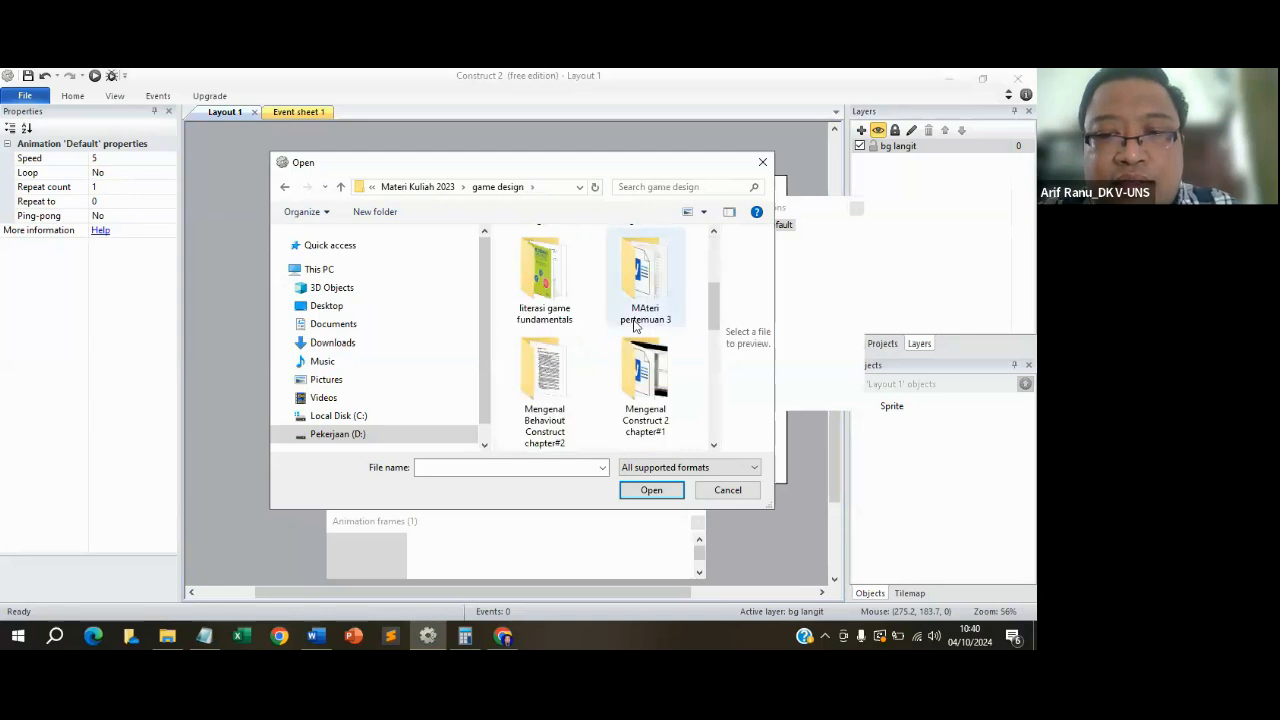
{"action": "left_click", "coordinate": [703, 212]}
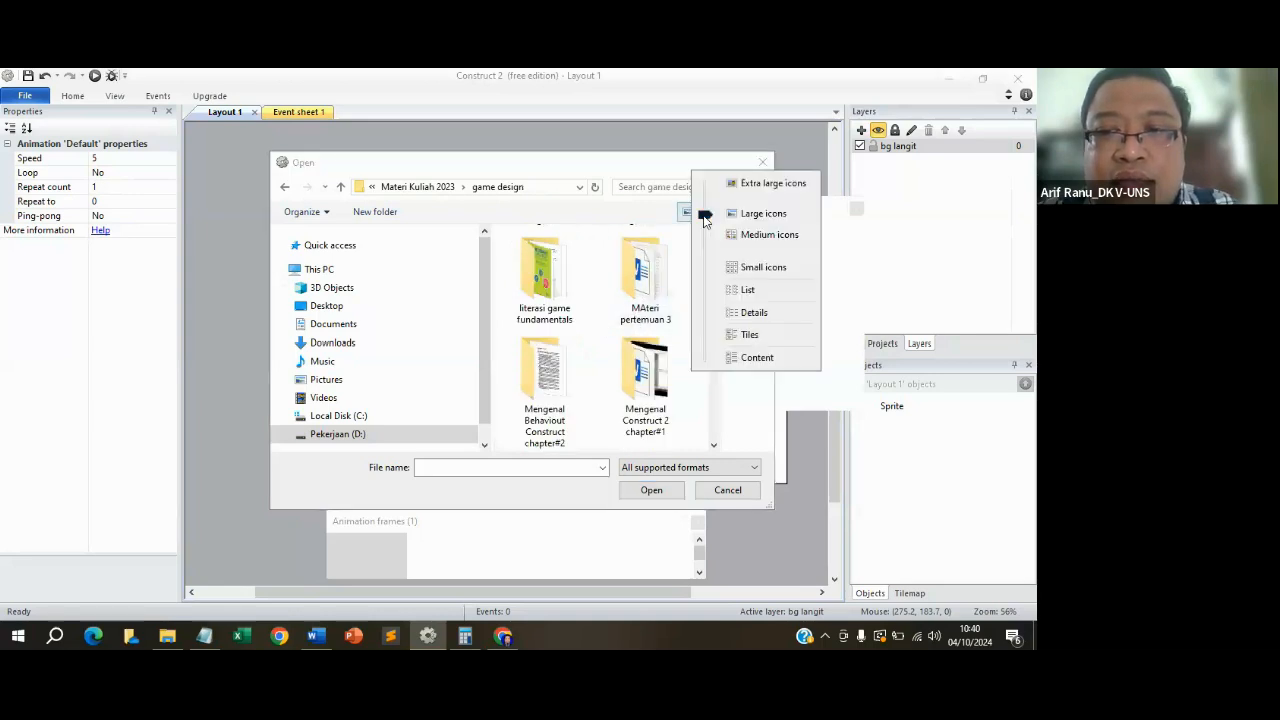
{"action": "left_click", "coordinate": [750, 336]}
Look through the folders and image files in the game design folder for the background assets.
{"action": "scroll", "coordinate": [605, 345], "scroll_direction": "down", "scroll_amount": 5}
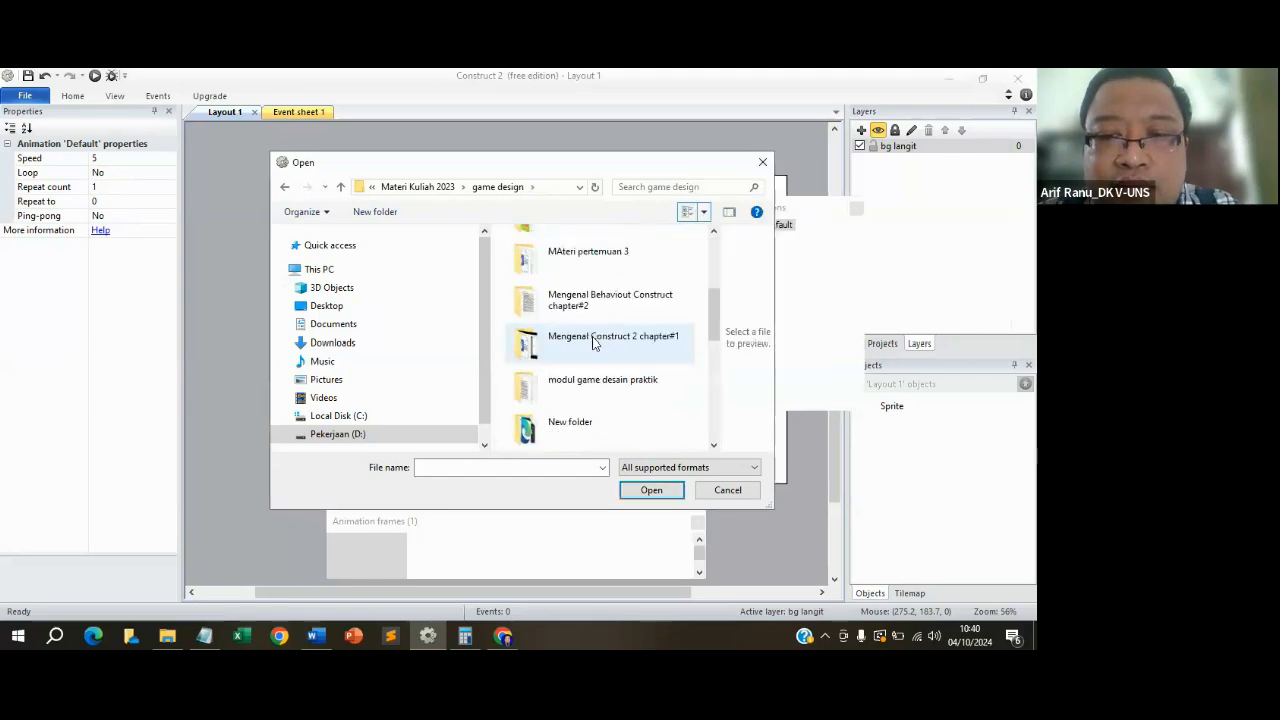
{"action": "left_click", "coordinate": [603, 350]}
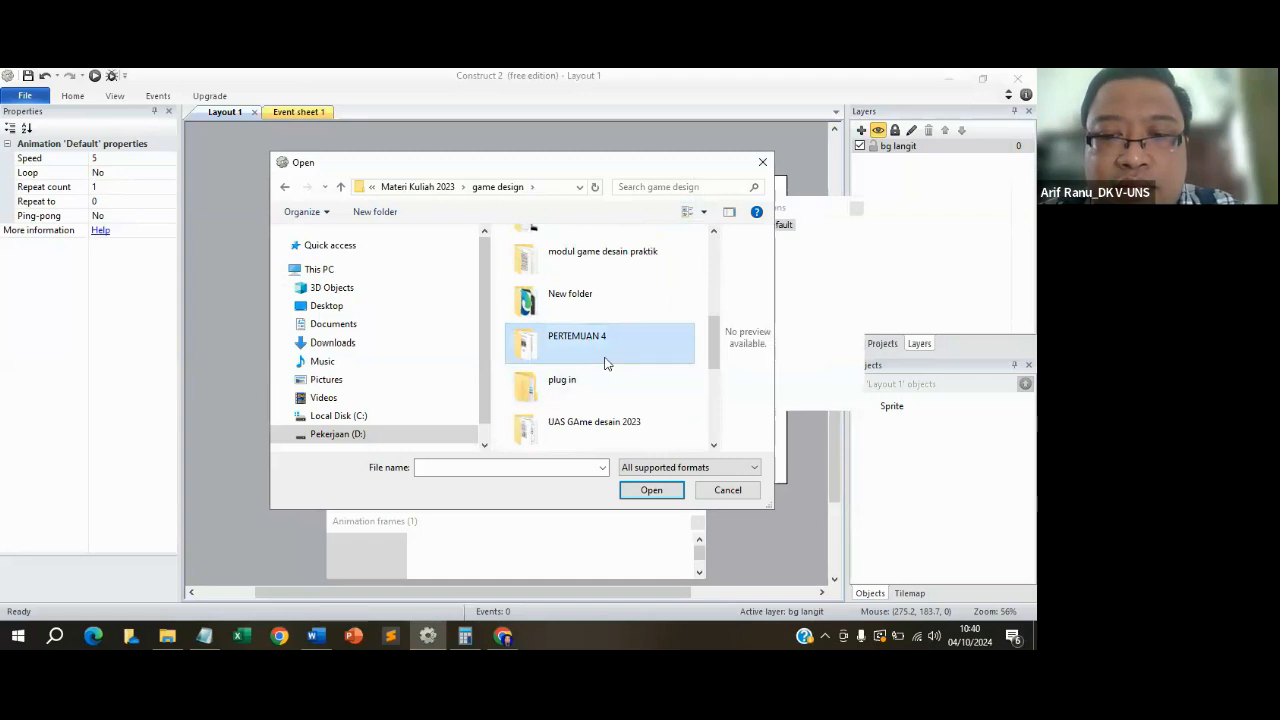
{"action": "key", "text": "p"}
{"action": "key", "text": "p"}
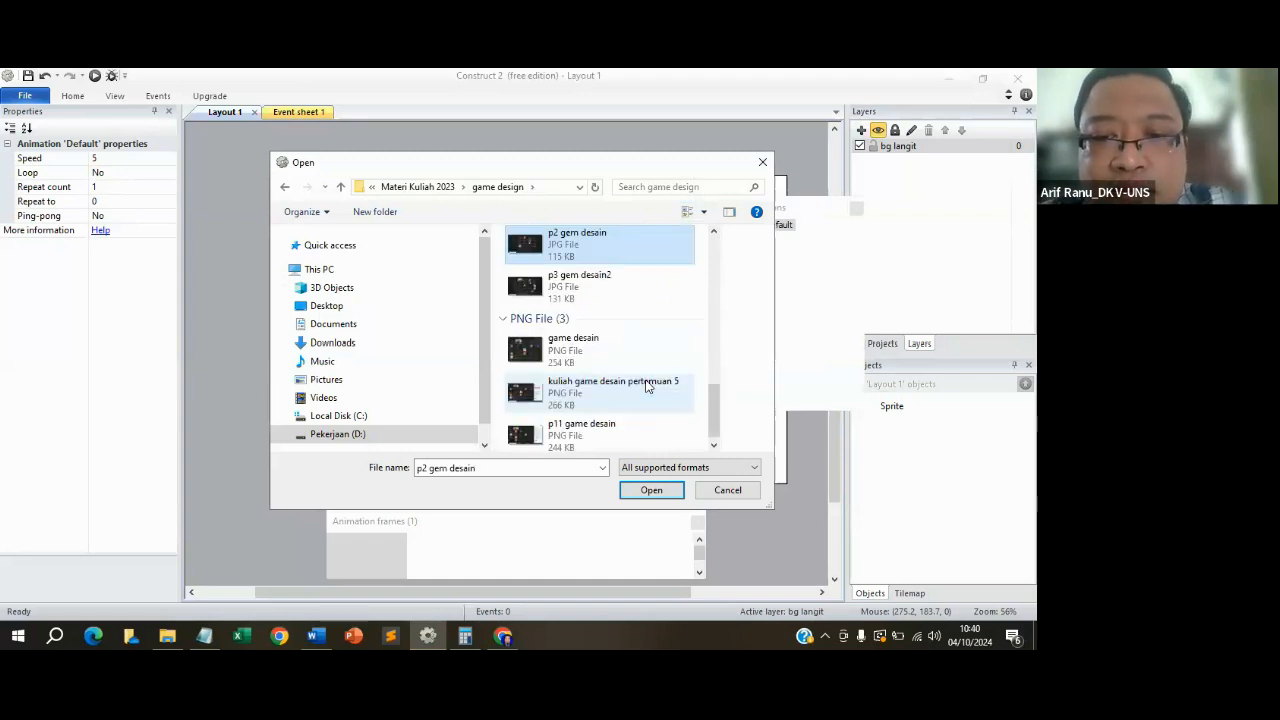
{"action": "scroll", "coordinate": [610, 290], "scroll_direction": "up", "scroll_amount": 10}
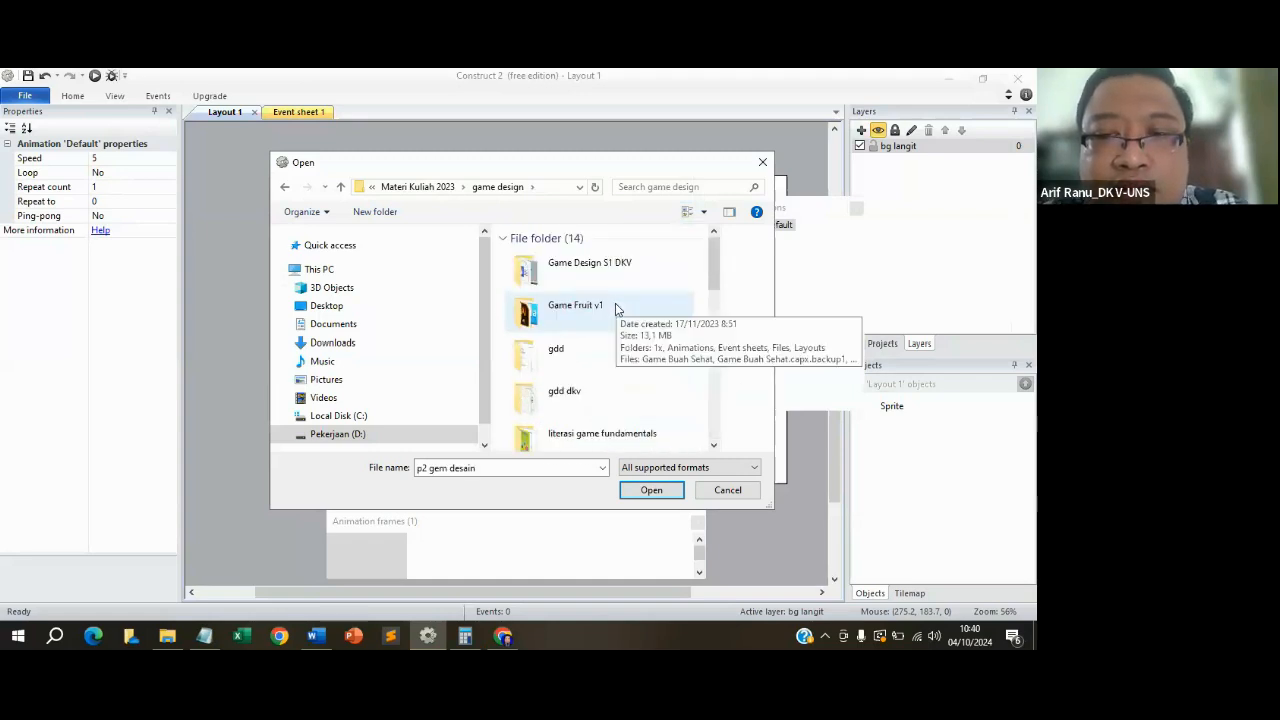
{"action": "scroll", "coordinate": [616, 308], "scroll_direction": "down", "scroll_amount": 1}
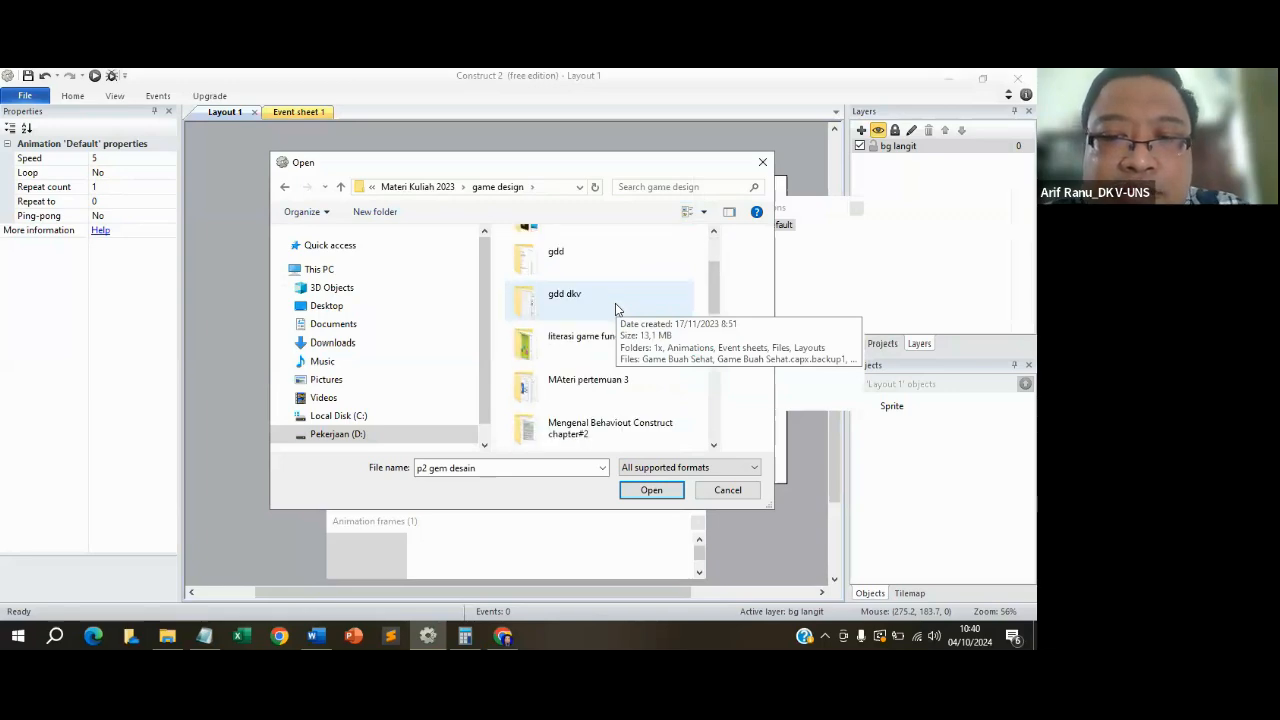
{"action": "scroll", "coordinate": [616, 308], "scroll_direction": "up", "scroll_amount": 2}
{"action": "scroll", "coordinate": [605, 280], "scroll_direction": "down", "scroll_amount": 5}
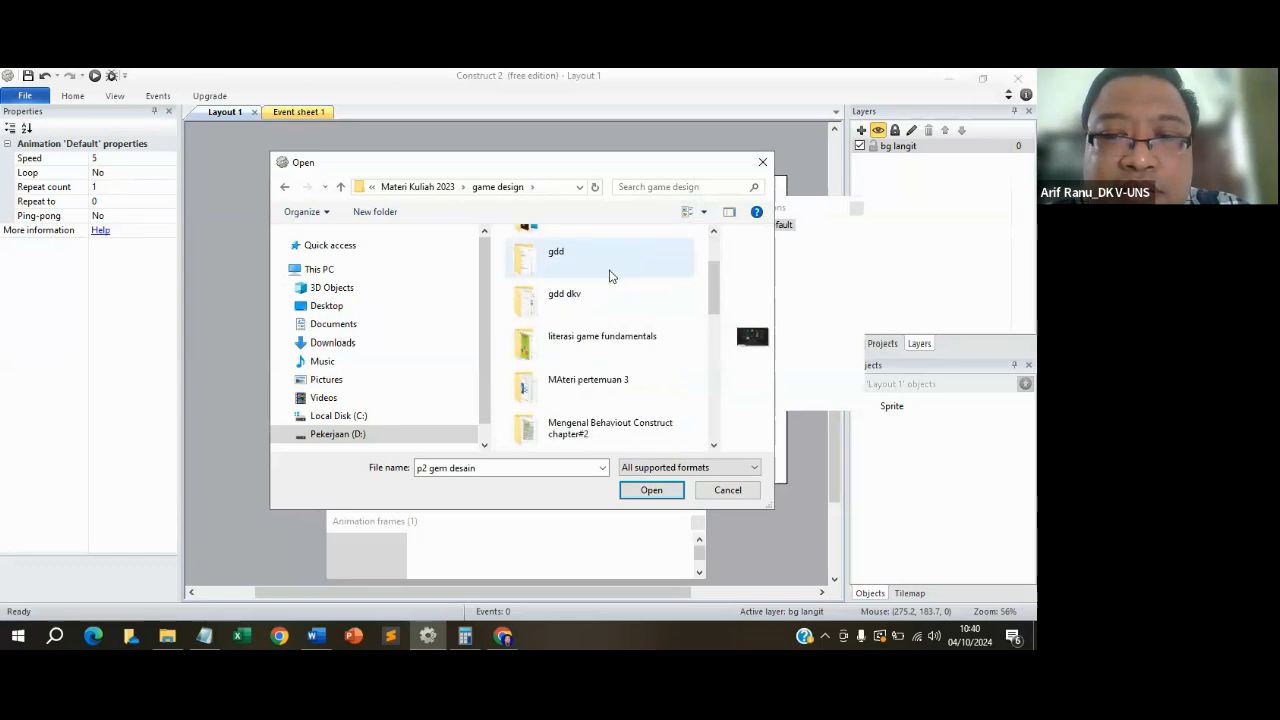
{"action": "scroll", "coordinate": [628, 276], "scroll_direction": "down", "scroll_amount": 6}
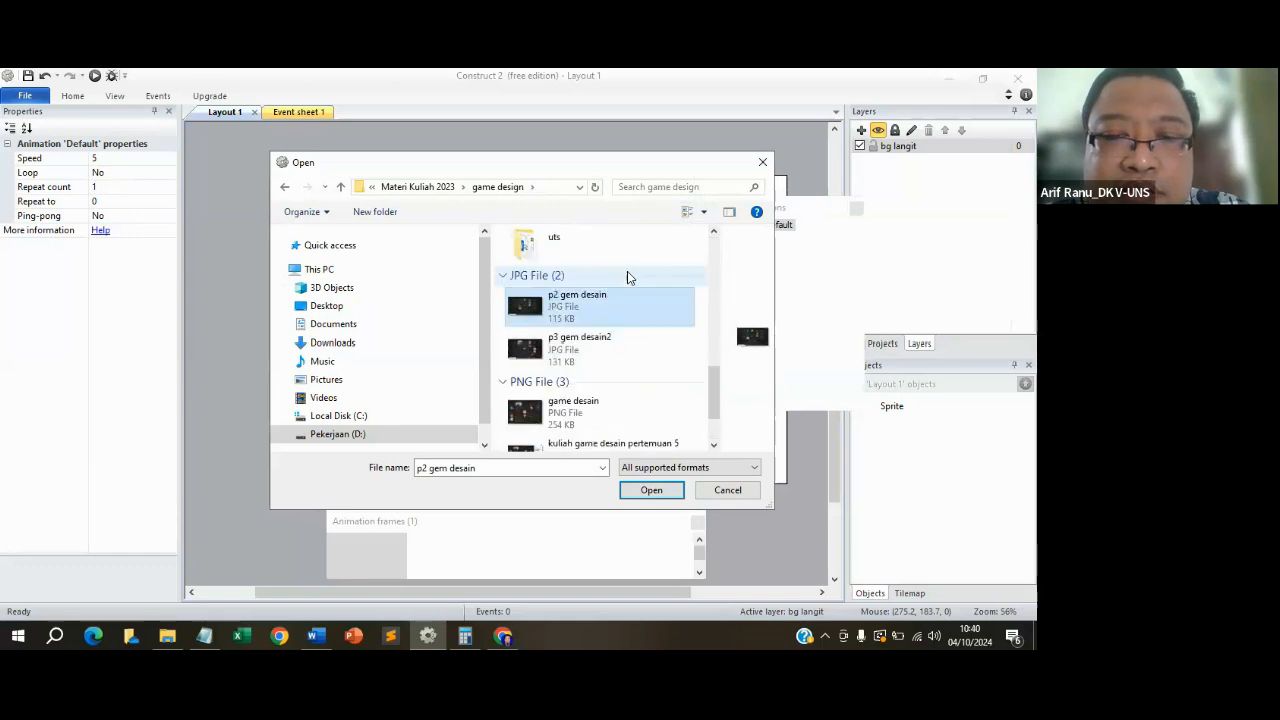
{"action": "scroll", "coordinate": [628, 275], "scroll_direction": "up", "scroll_amount": 7}
Browse Pekerjaan (D:) to MAteri Kuliah 2024, game desain new 2024, pertemuan 6 movement player, and its Proyek Game Movement player folder.
{"action": "left_click", "coordinate": [340, 436]}
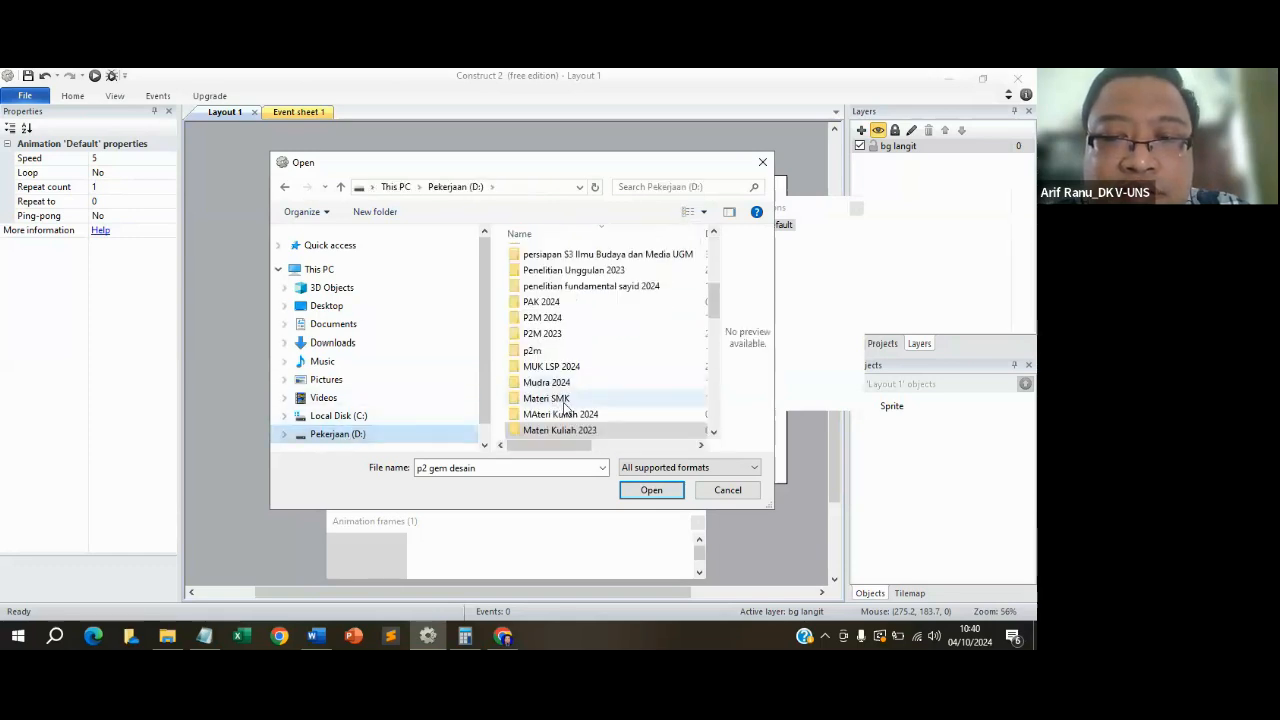
{"action": "scroll", "coordinate": [596, 390], "scroll_direction": "down", "scroll_amount": 1}
{"action": "double_click", "coordinate": [578, 367]}
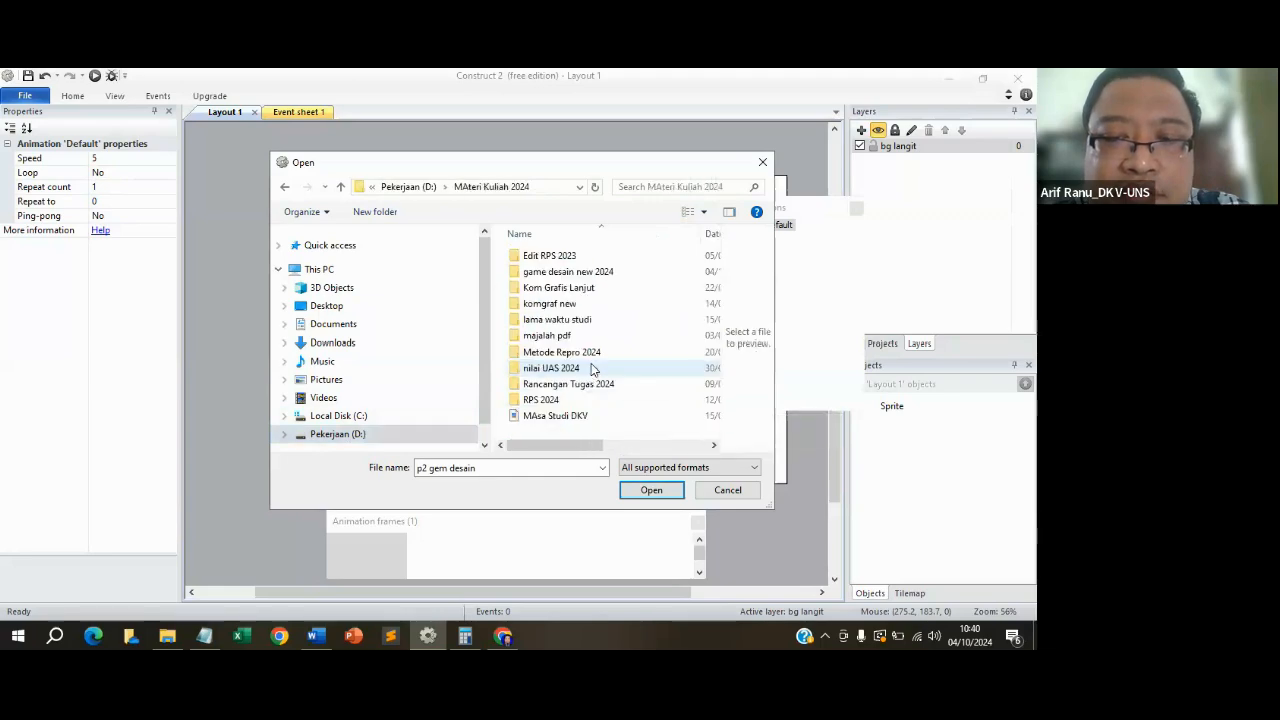
{"action": "double_click", "coordinate": [573, 276]}
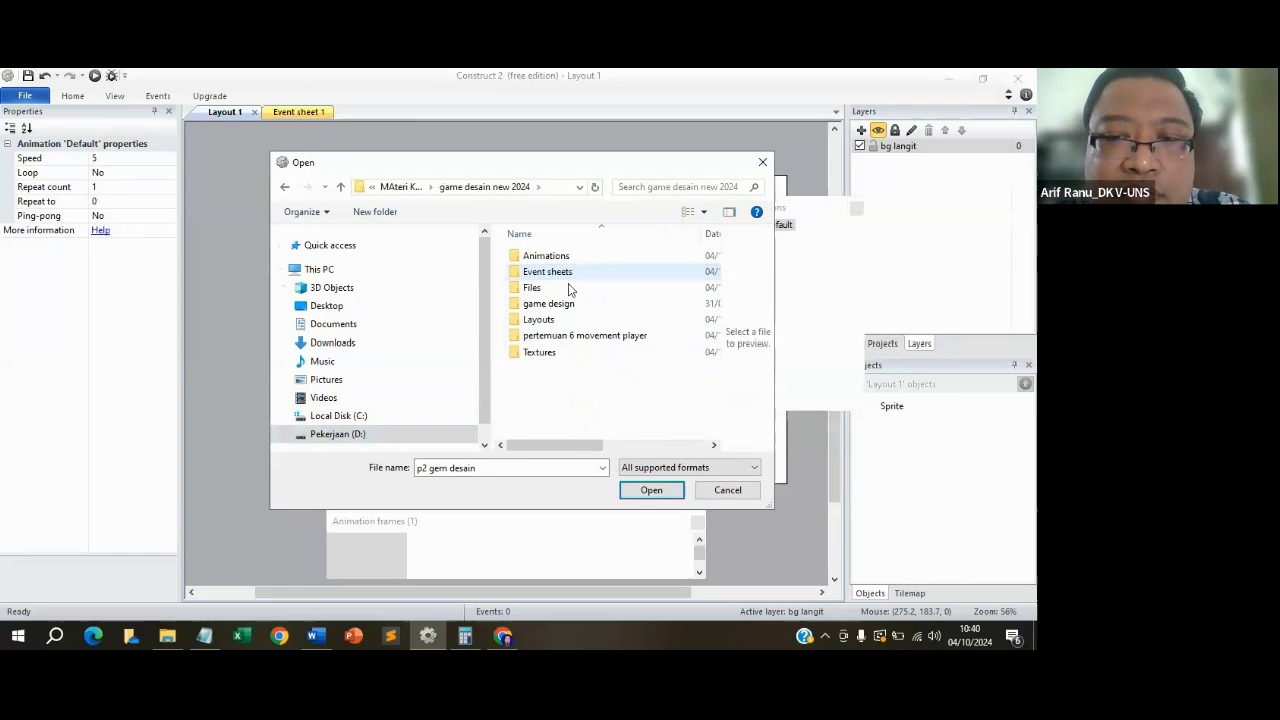
{"action": "left_click", "coordinate": [572, 339]}
{"action": "double_click", "coordinate": [572, 337]}
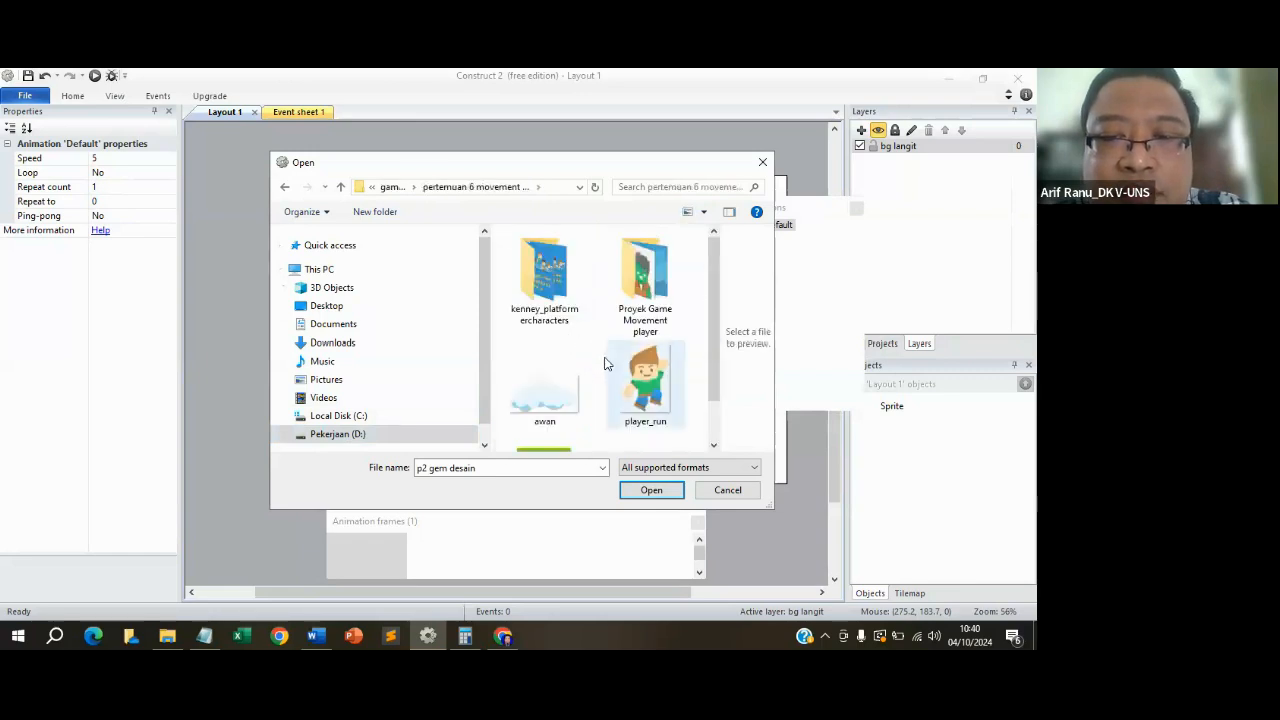
{"action": "scroll", "coordinate": [600, 362], "scroll_direction": "down", "scroll_amount": 1}
{"action": "double_click", "coordinate": [640, 268]}
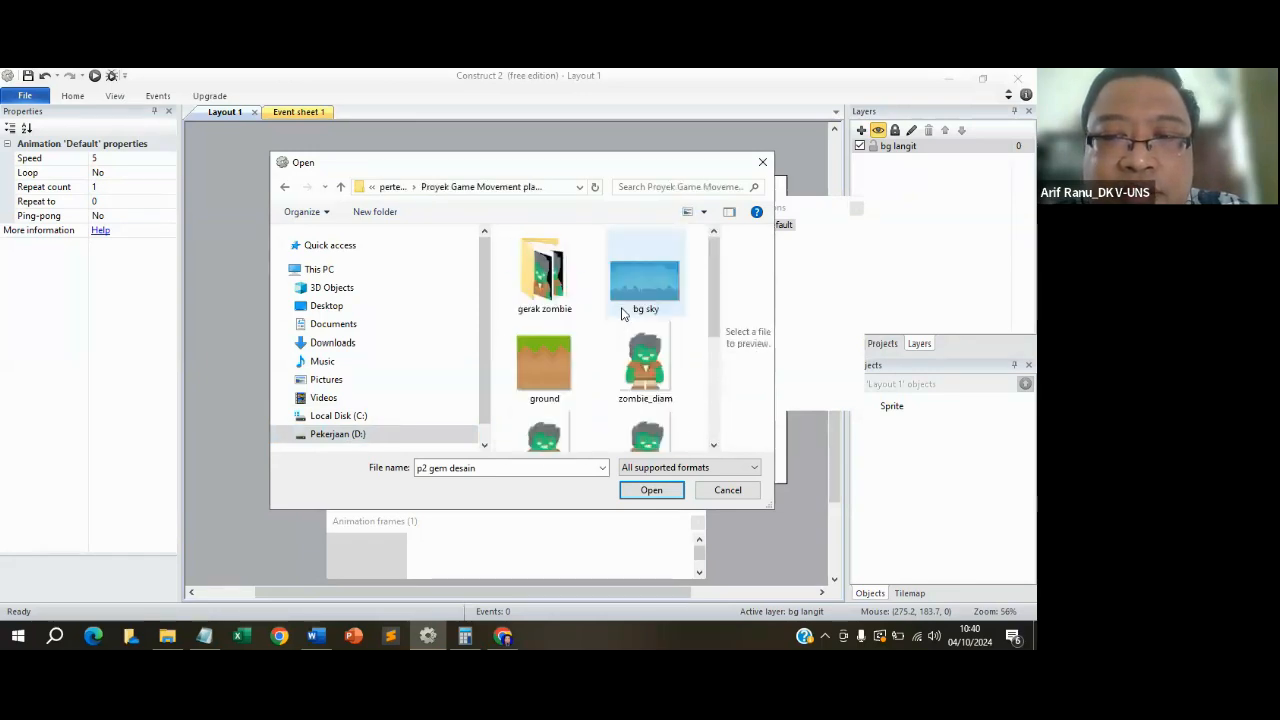
Load the bg sky image into the sprite and close the image editor.
{"action": "left_click", "coordinate": [632, 283]}
{"action": "left_click", "coordinate": [651, 490]}
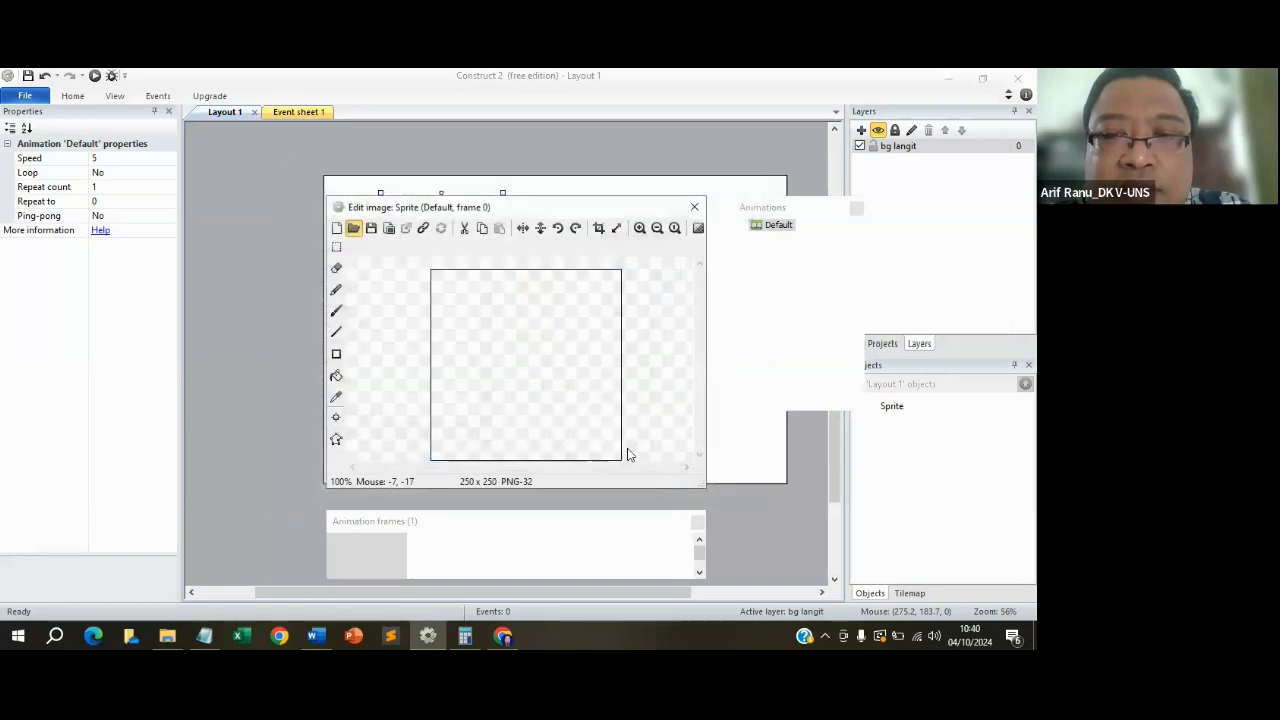
{"action": "left_click", "coordinate": [697, 210]}
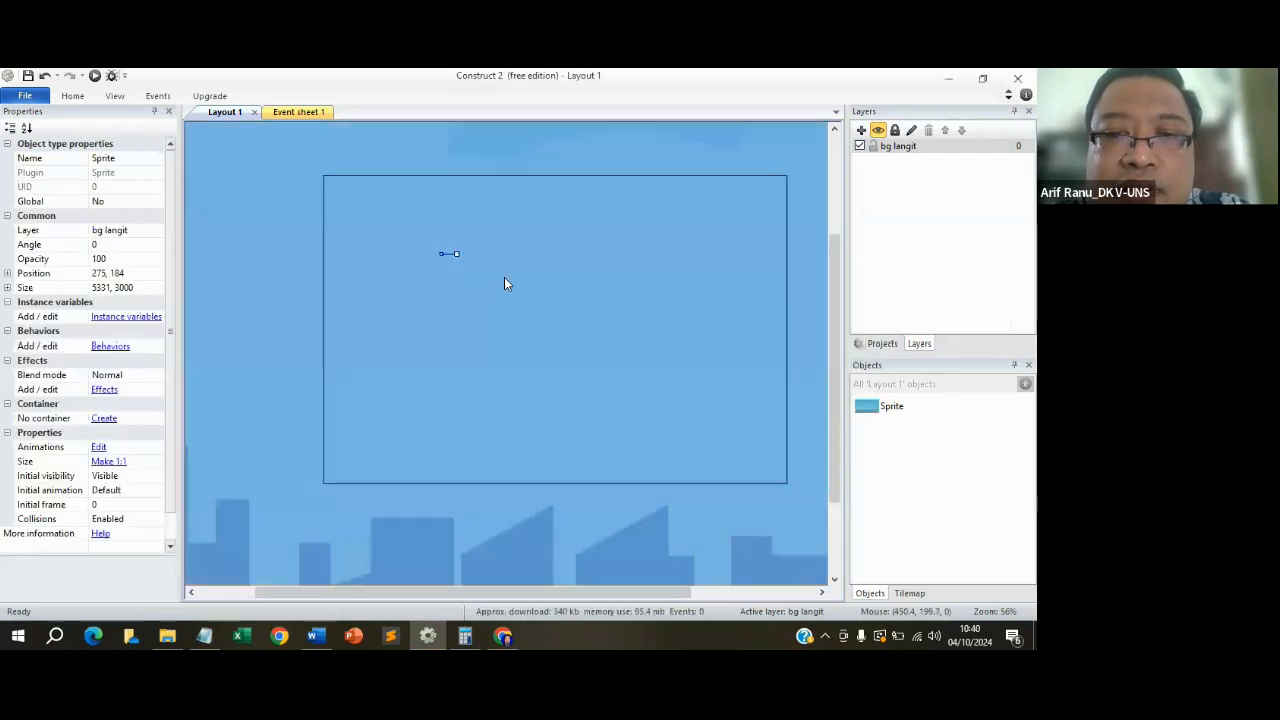
Try to resize the sky sprite to a width of 1080, and undo the size change.
{"action": "scroll", "coordinate": [450, 318], "scroll_direction": "down", "scroll_amount": 5, "text": "ctrl"}
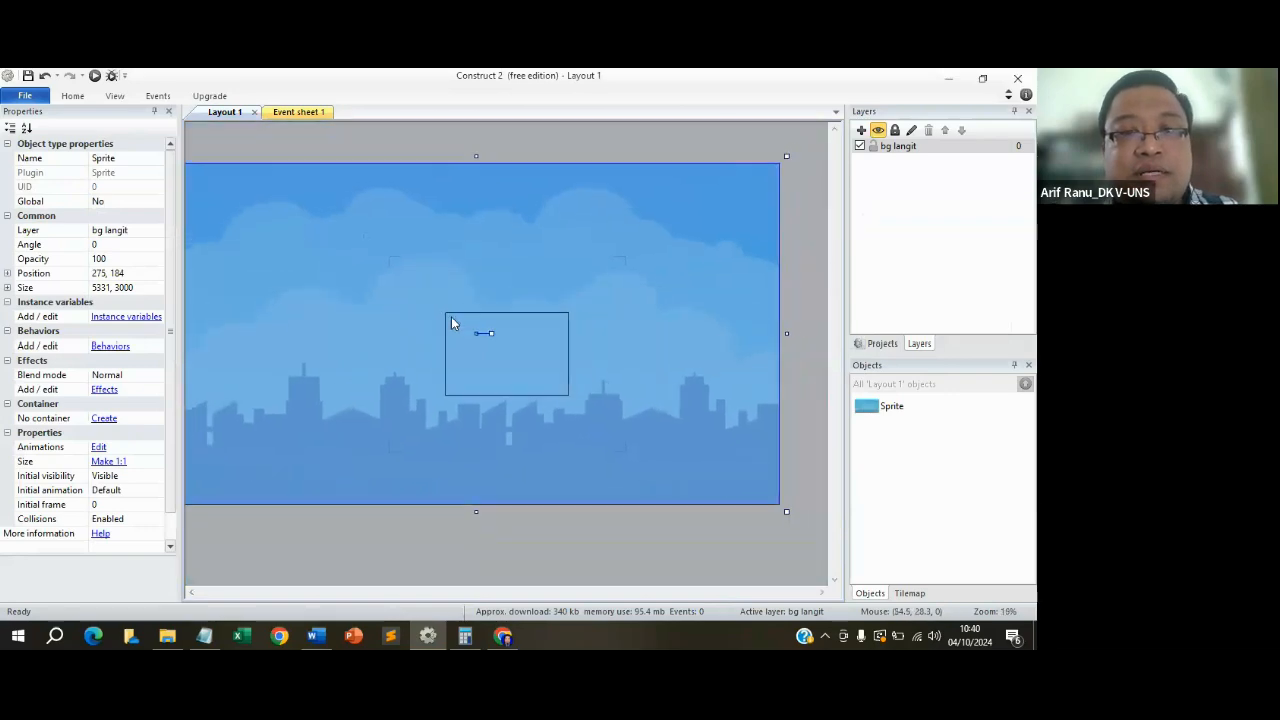
{"action": "scroll", "coordinate": [451, 316], "scroll_direction": "down", "scroll_amount": 3, "text": "ctrl"}
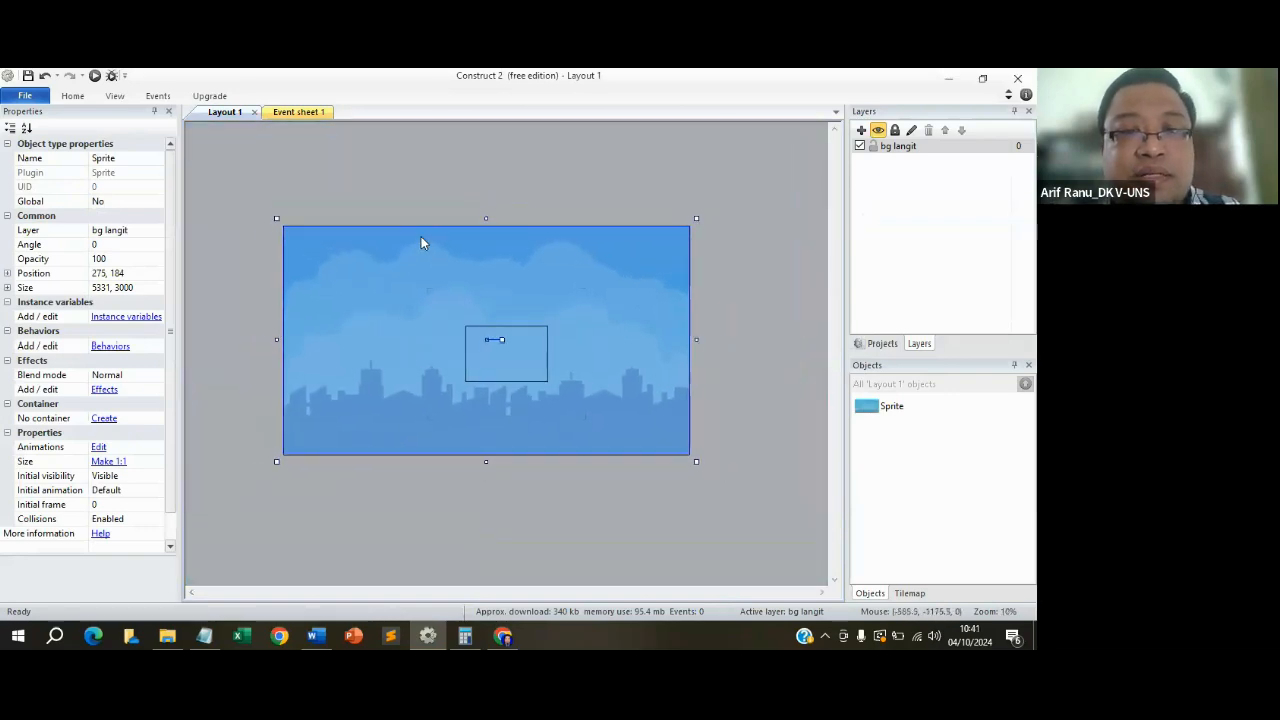
{"action": "left_click", "coordinate": [108, 288]}
{"action": "left_click", "coordinate": [108, 288]}
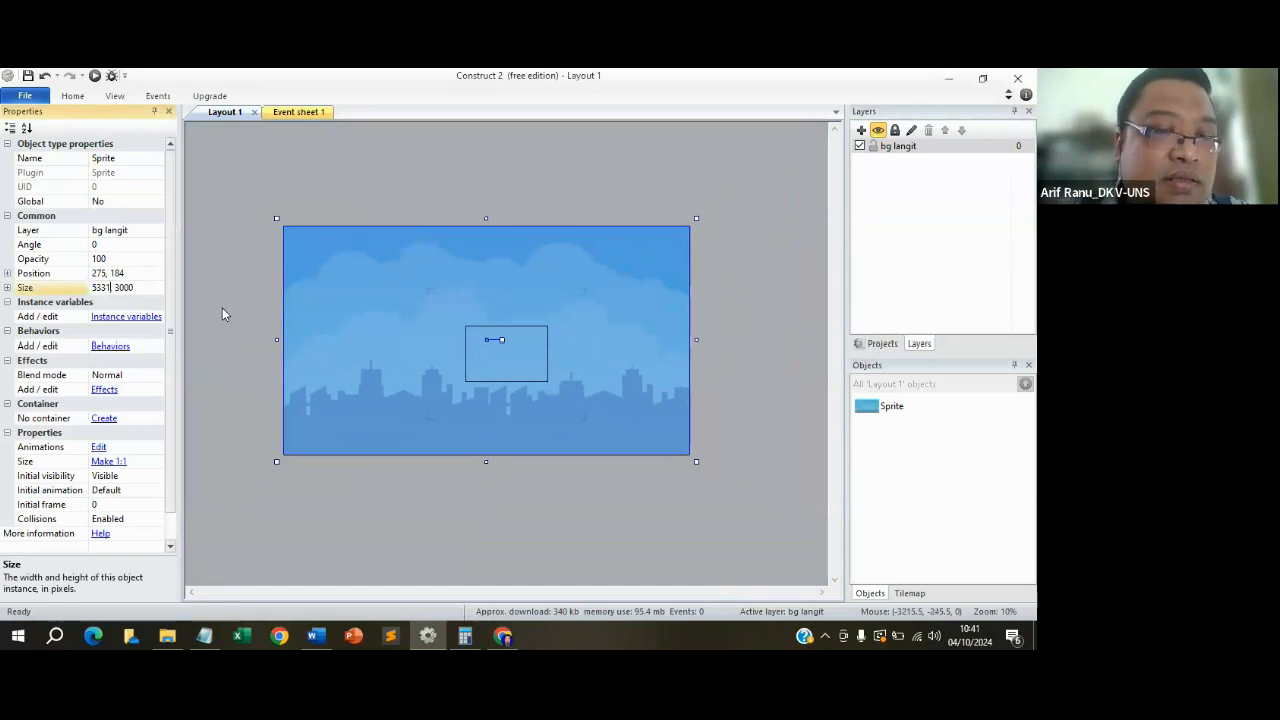
{"action": "key", "text": "BackSpace"}
{"action": "key", "text": "BackSpace"}
{"action": "key", "text": "BackSpace"}
{"action": "key", "text": "BackSpace"}
{"action": "type", "text": "1080,"}
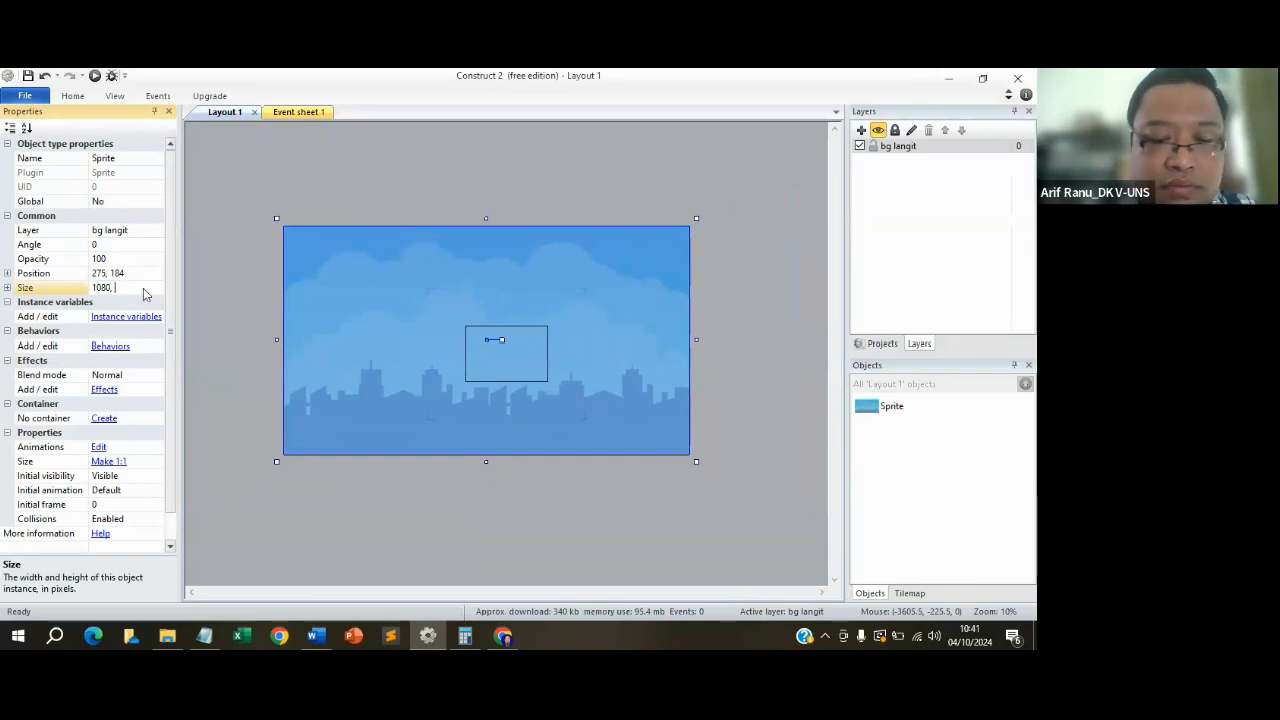
{"action": "left_click", "coordinate": [375, 360]}
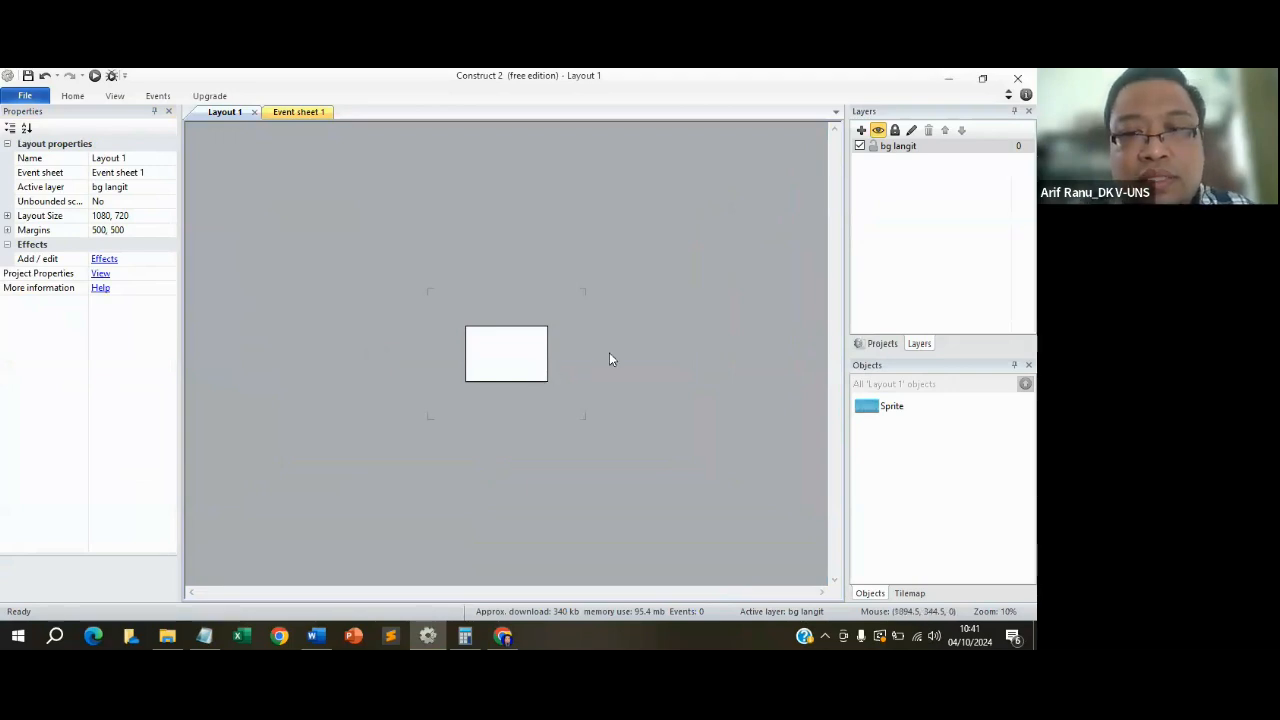
{"action": "scroll", "coordinate": [609, 352], "scroll_direction": "up", "scroll_amount": 2, "text": "ctrl"}
{"action": "scroll", "coordinate": [606, 354], "scroll_direction": "down", "scroll_amount": 2, "text": "ctrl"}
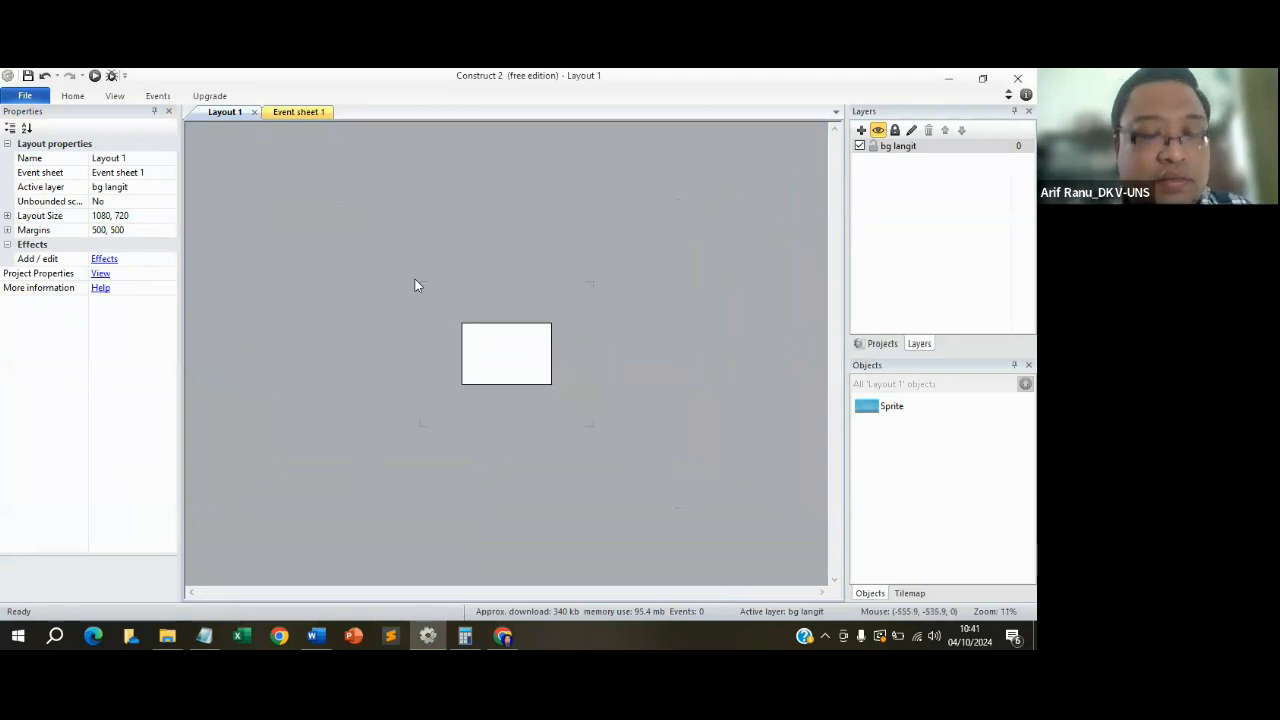
{"action": "key", "text": "ctrl+z"}
Set the sky sprite's size to 1080, 720.
{"action": "left_click", "coordinate": [469, 282]}
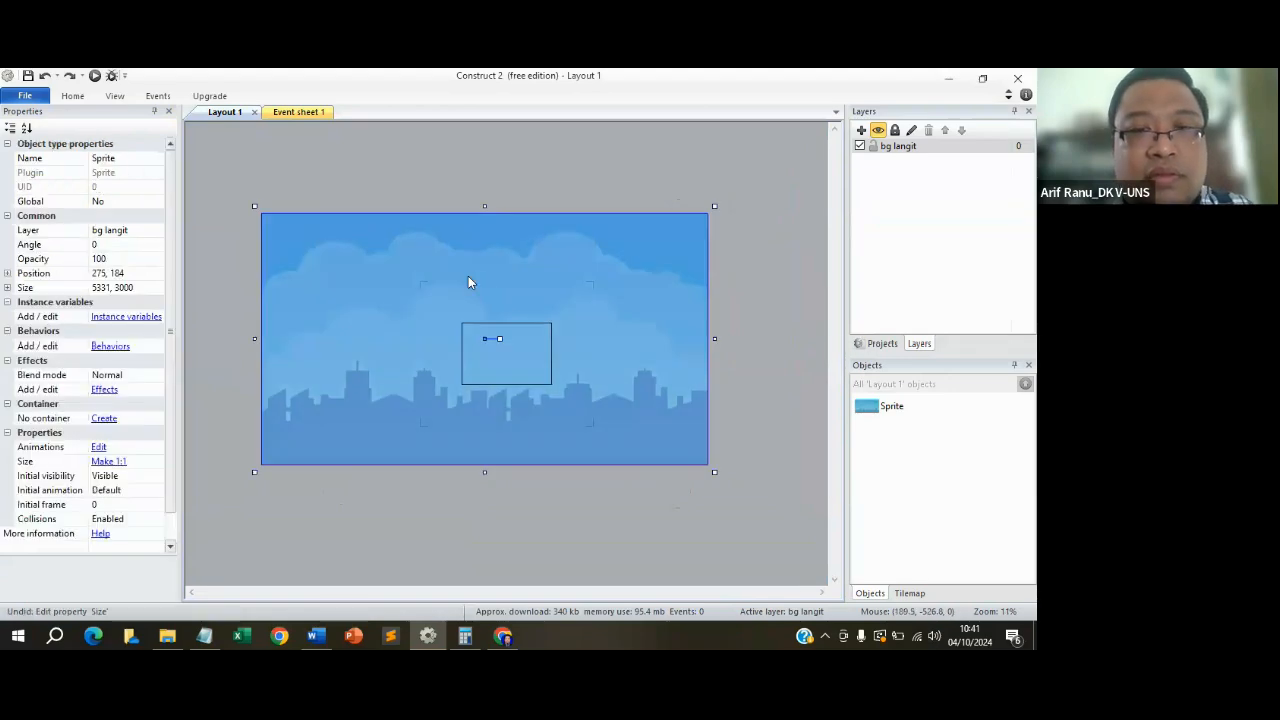
{"action": "left_click", "coordinate": [110, 288]}
{"action": "left_click", "coordinate": [110, 288]}
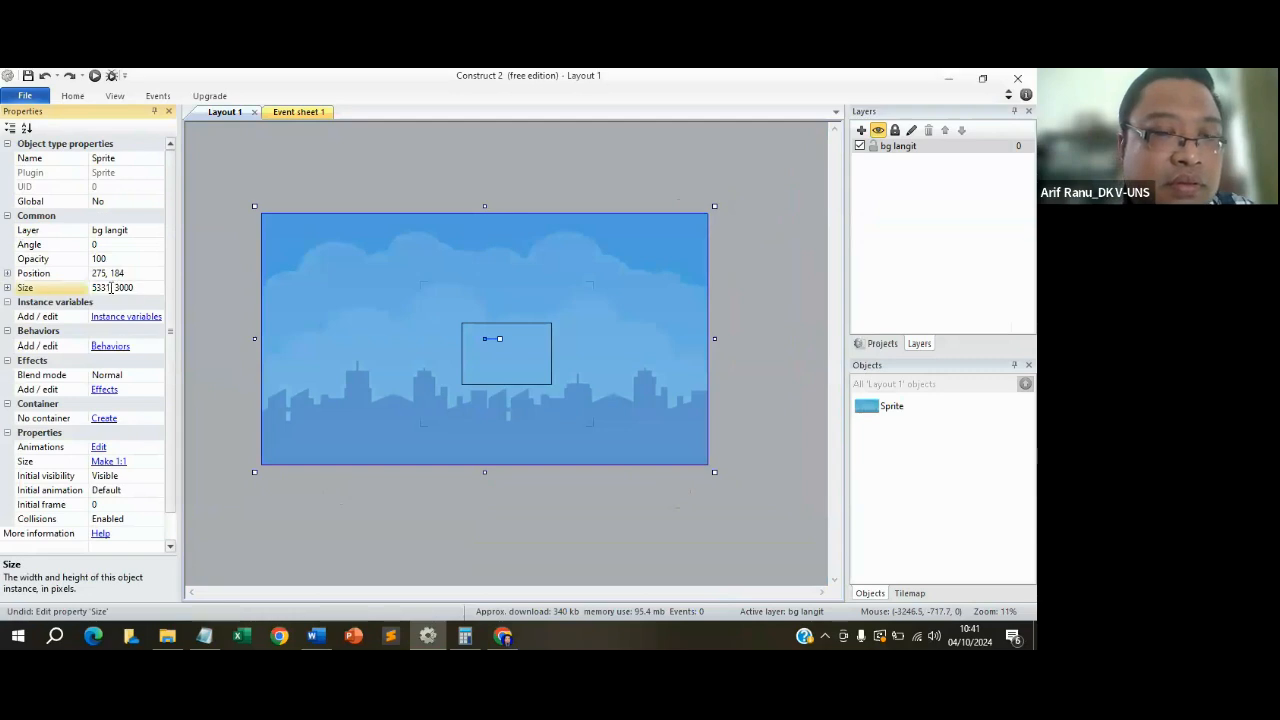
{"action": "key", "text": "BackSpace"}
{"action": "key", "text": "BackSpace"}
{"action": "key", "text": "BackSpace"}
{"action": "key", "text": "BackSpace"}
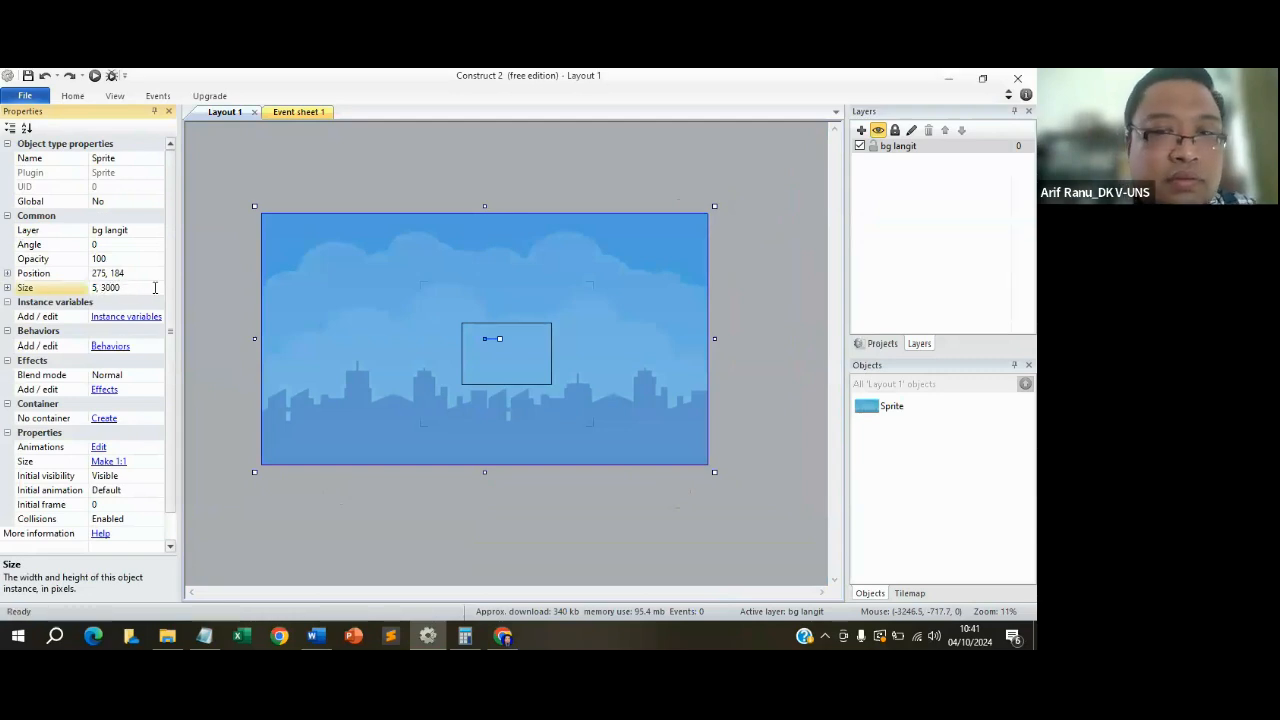
{"action": "type", "text": "1080"}
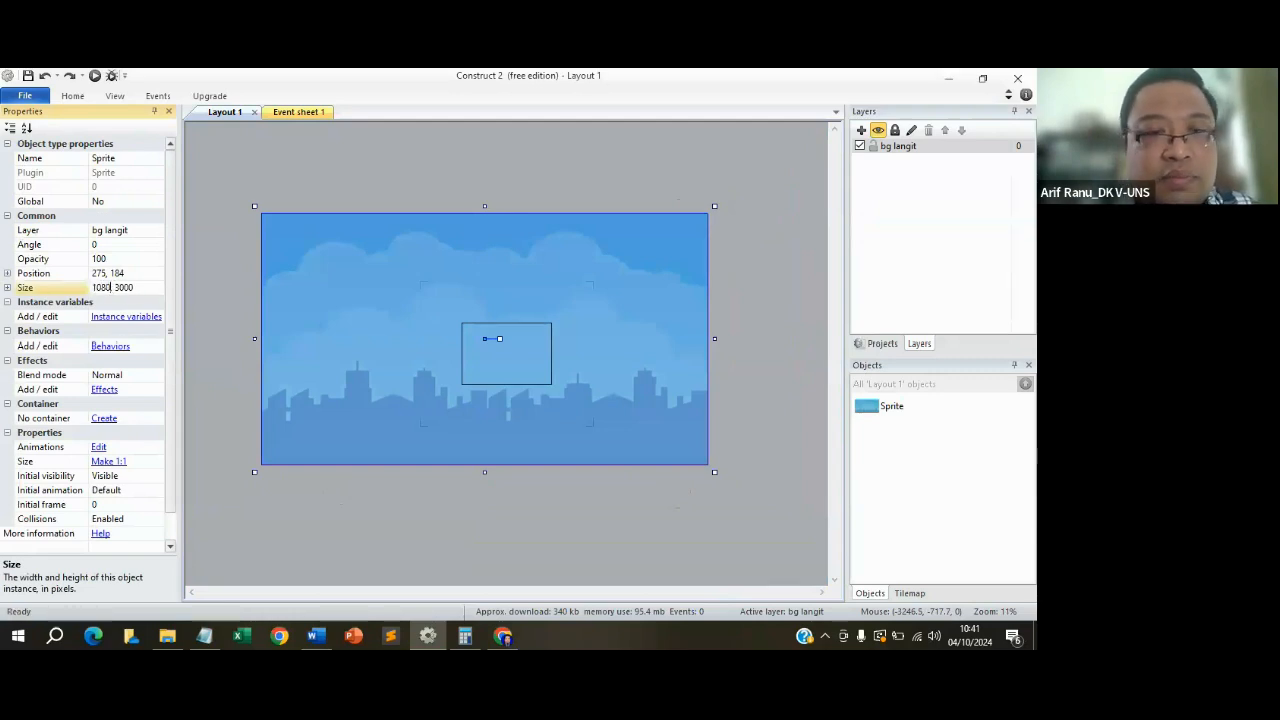
{"action": "type", "text": ", "}
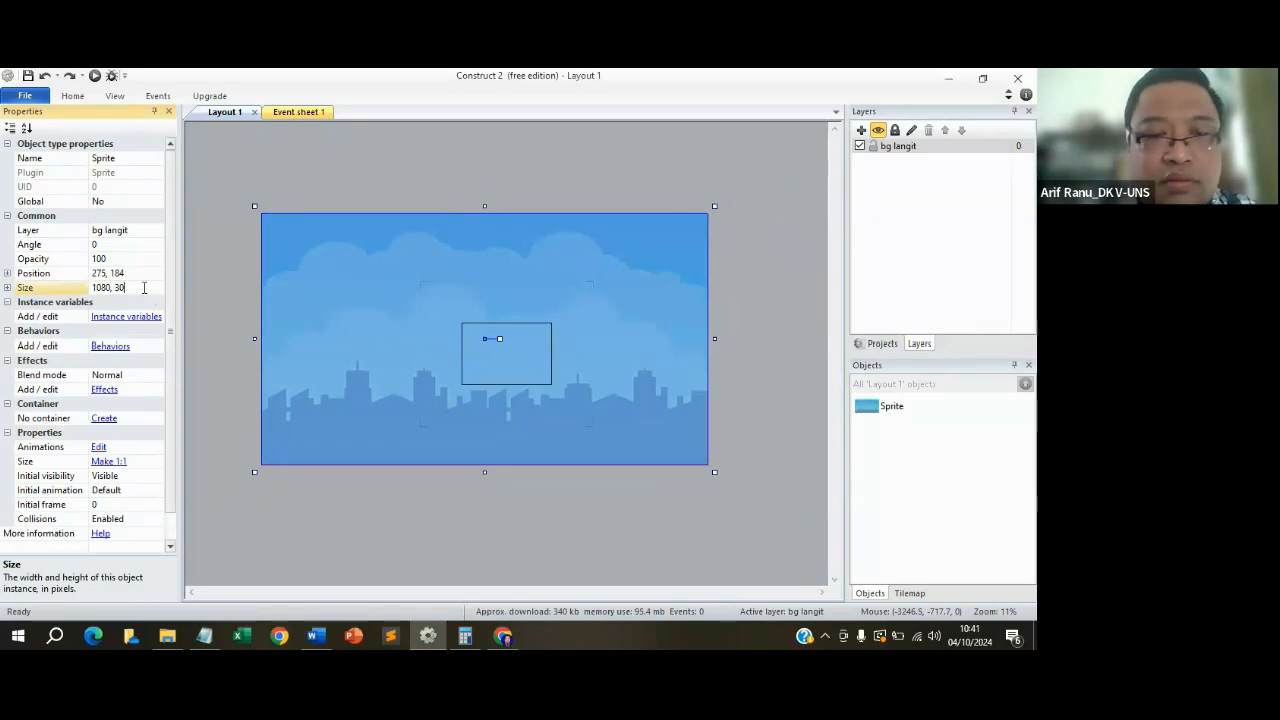
{"action": "type", "text": "720"}
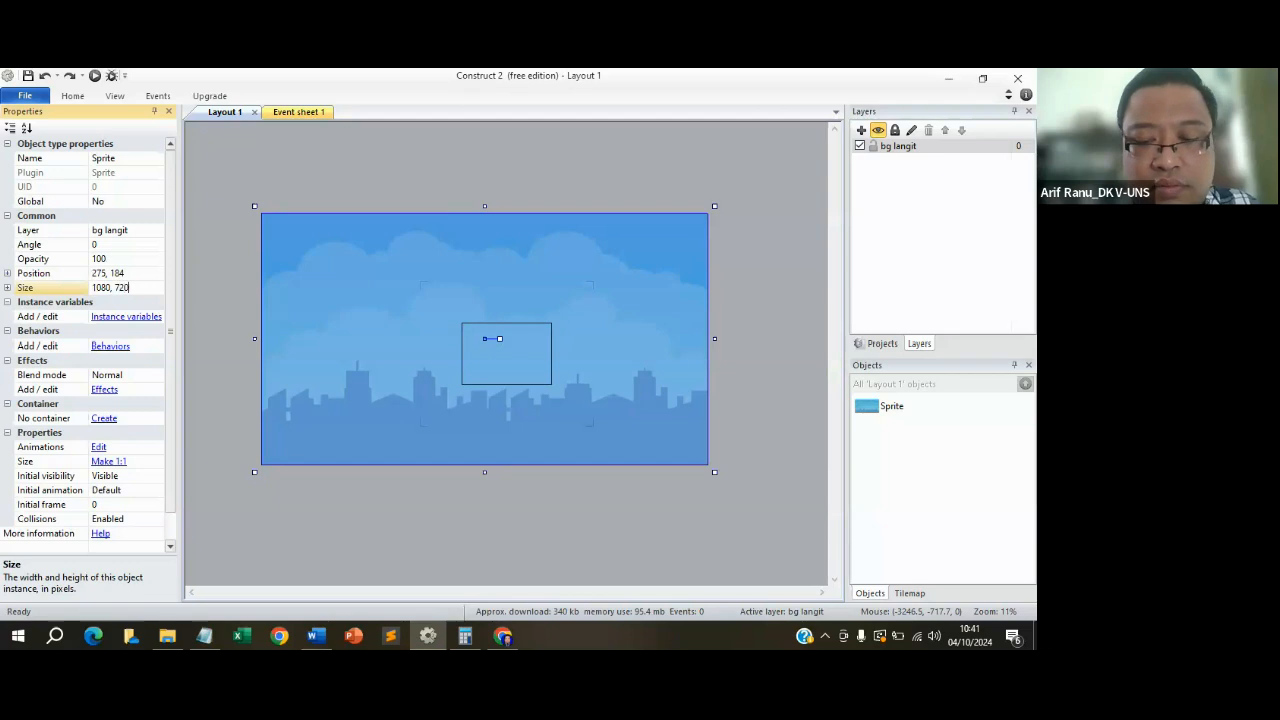
{"action": "key", "text": "Return"}
Move the sky sprite so that it exactly covers the Layout 1 area.
{"action": "scroll", "coordinate": [320, 214], "scroll_direction": "up", "scroll_amount": 5, "text": "ctrl"}
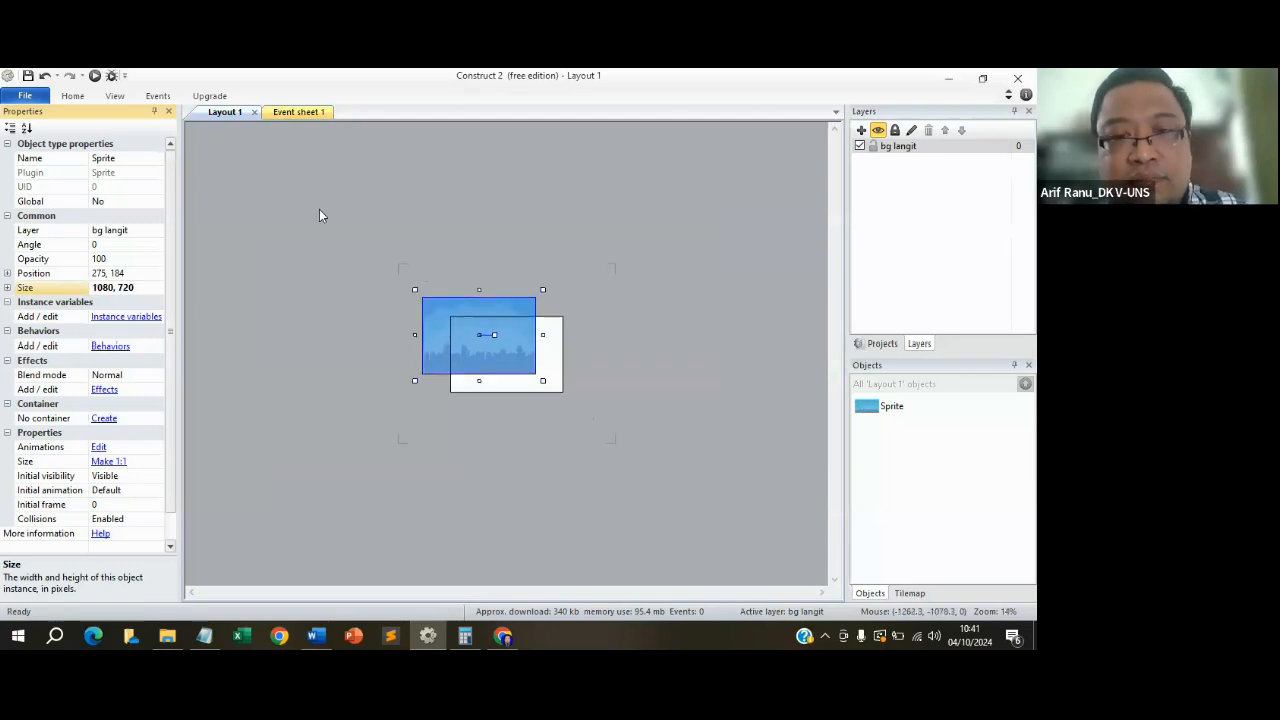
{"action": "left_click", "coordinate": [721, 267]}
{"action": "left_click_drag", "start_coordinate": [446, 314], "coordinate": [501, 350]}
{"action": "left_click", "coordinate": [691, 349]}
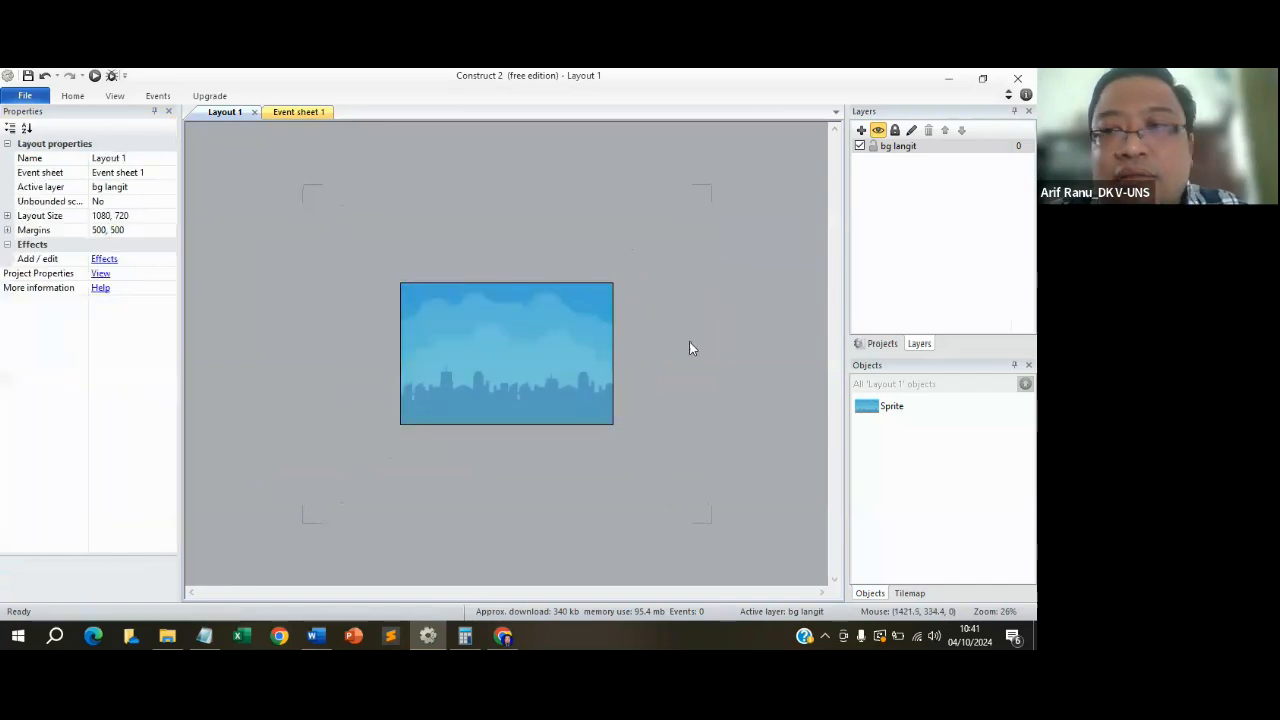
Lock the bg langit layer and add a new layer above it named tanah.
{"action": "left_click", "coordinate": [895, 131]}
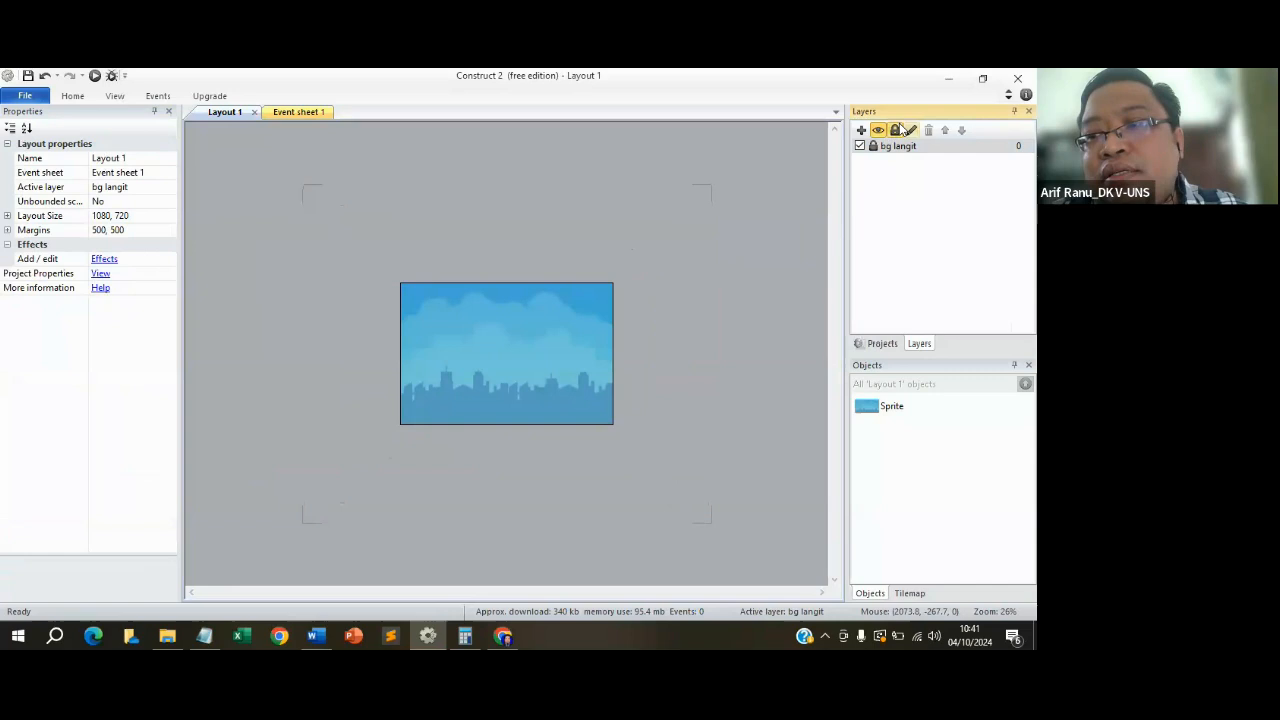
{"action": "left_click", "coordinate": [861, 130]}
{"action": "left_click", "coordinate": [890, 148]}
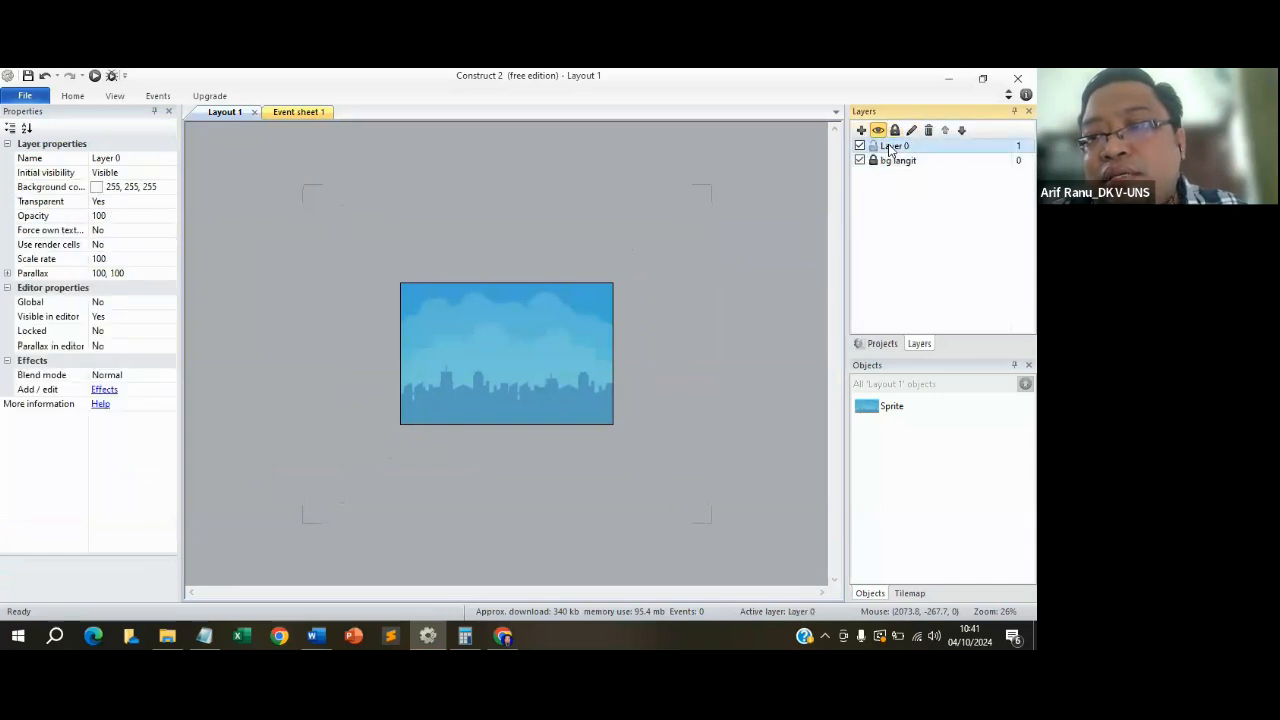
{"action": "right_click", "coordinate": [893, 151]}
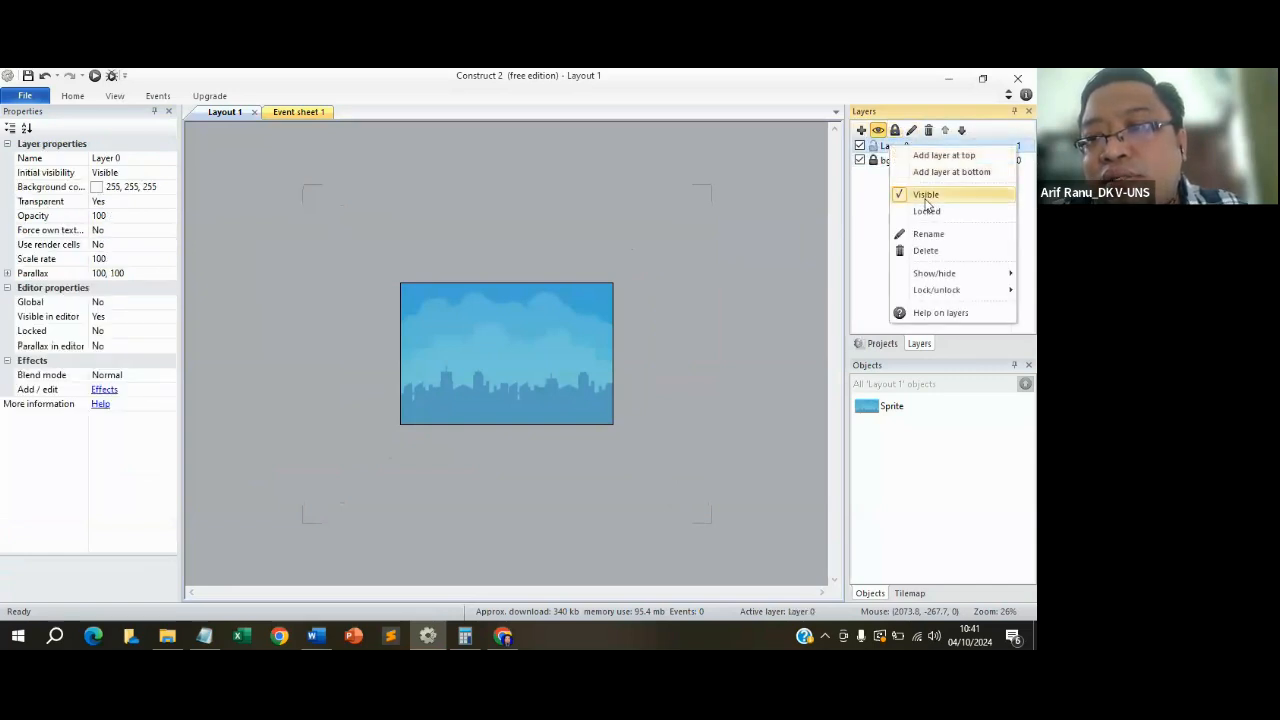
{"action": "left_click", "coordinate": [928, 234]}
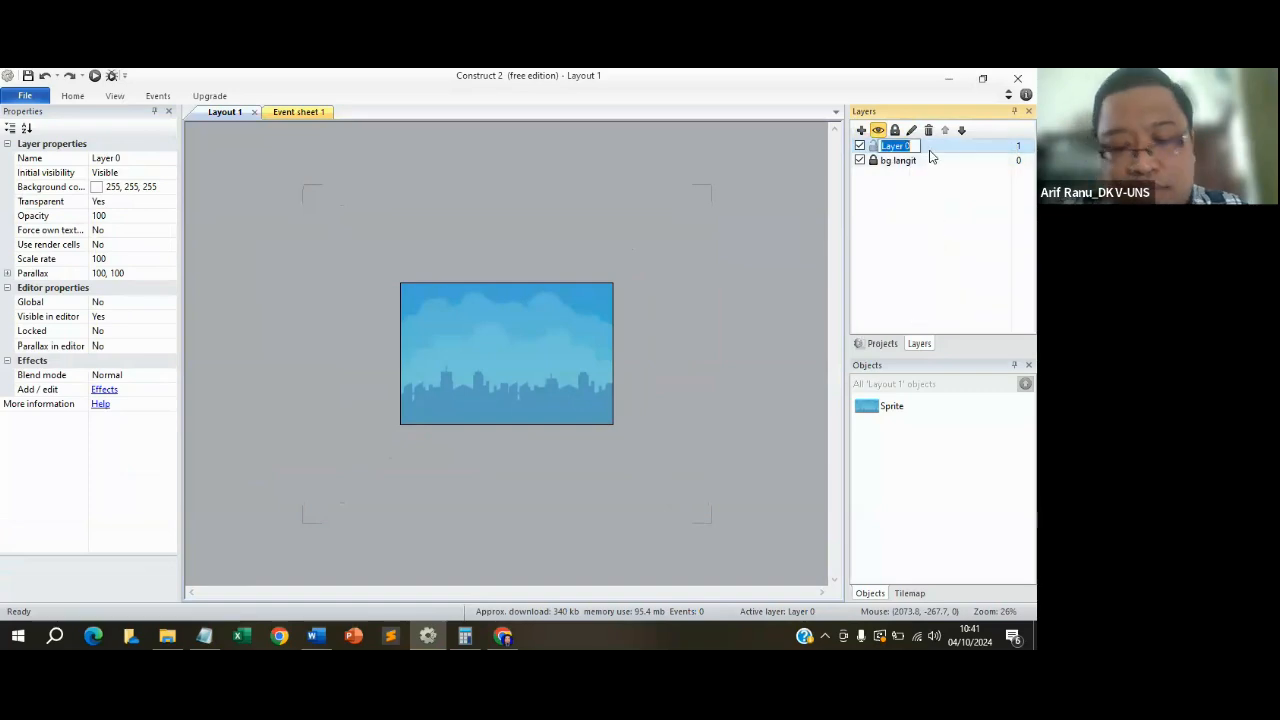
{"action": "type", "text": "tanah"}
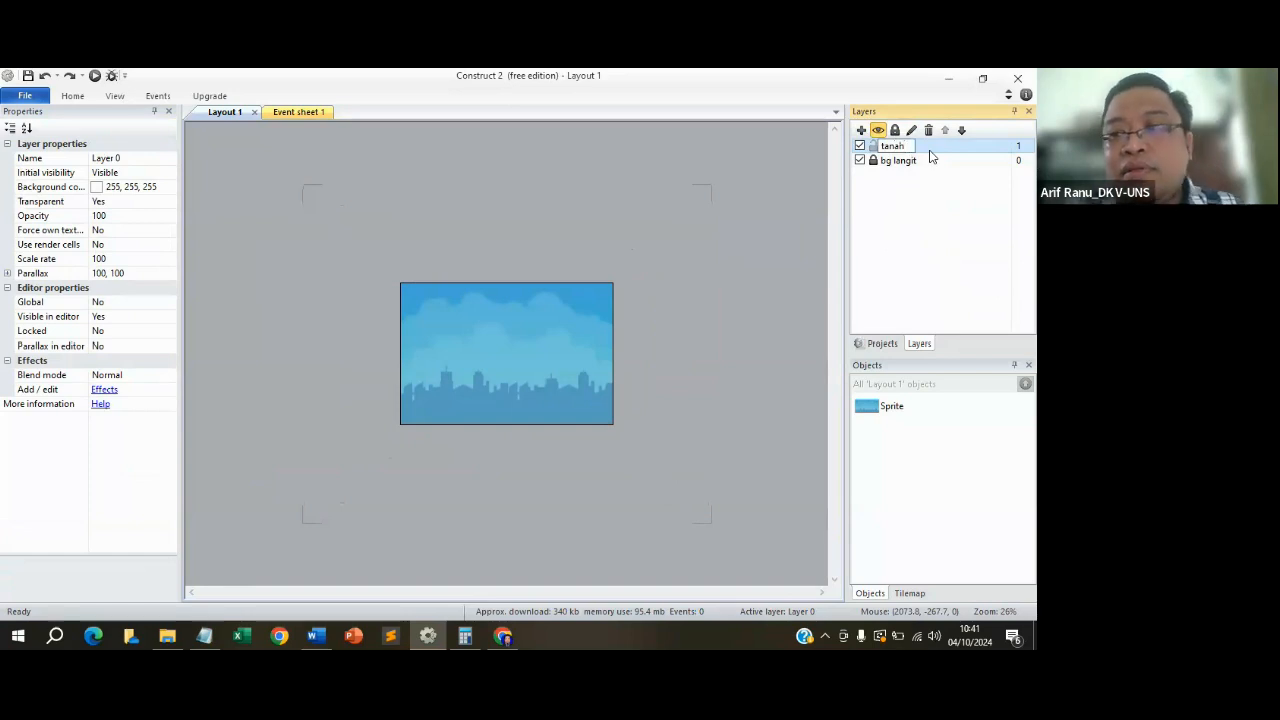
{"action": "left_click", "coordinate": [697, 248]}
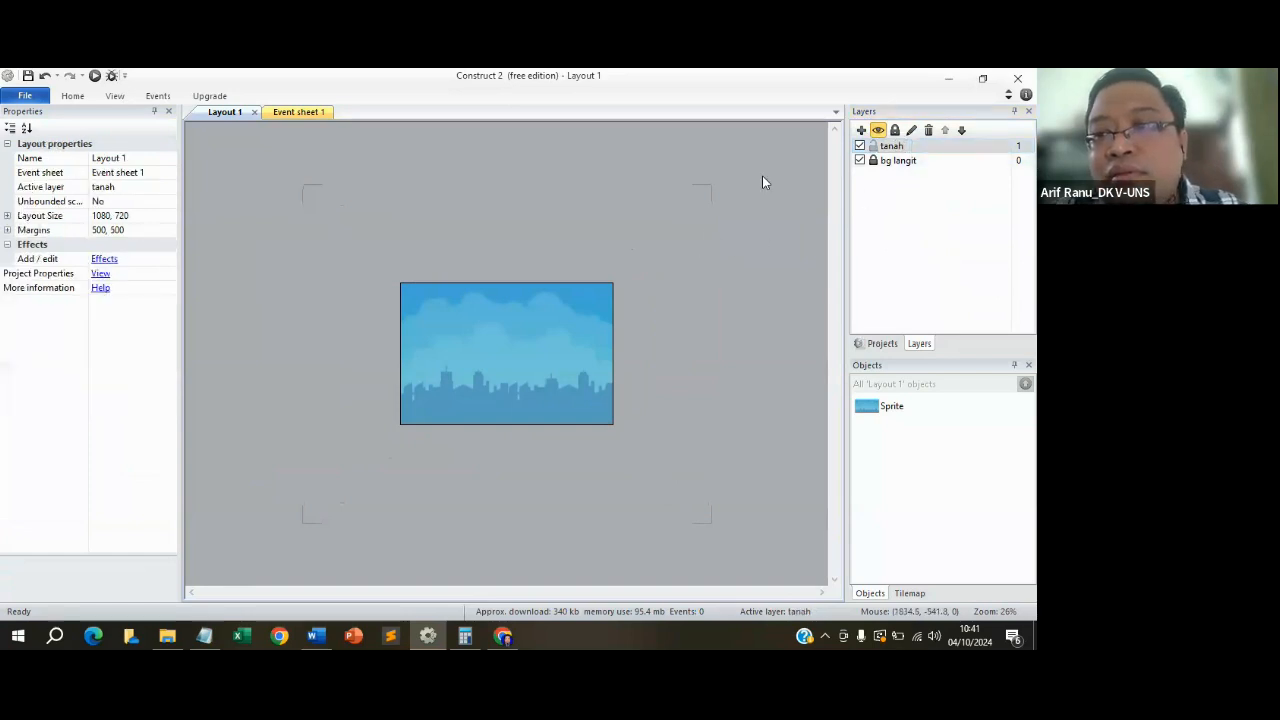
Insert a Tiled Background object on the tanah layer in Layout 1.
{"action": "double_click", "coordinate": [539, 355]}
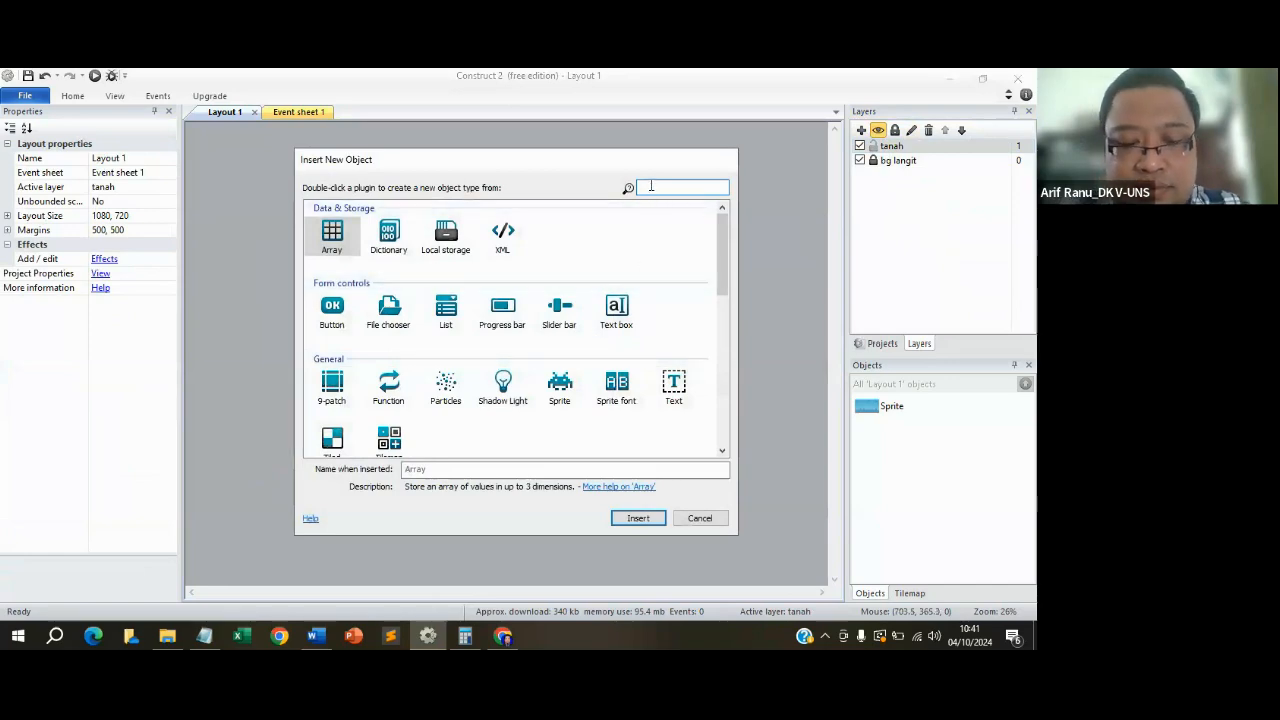
{"action": "type", "text": "til"}
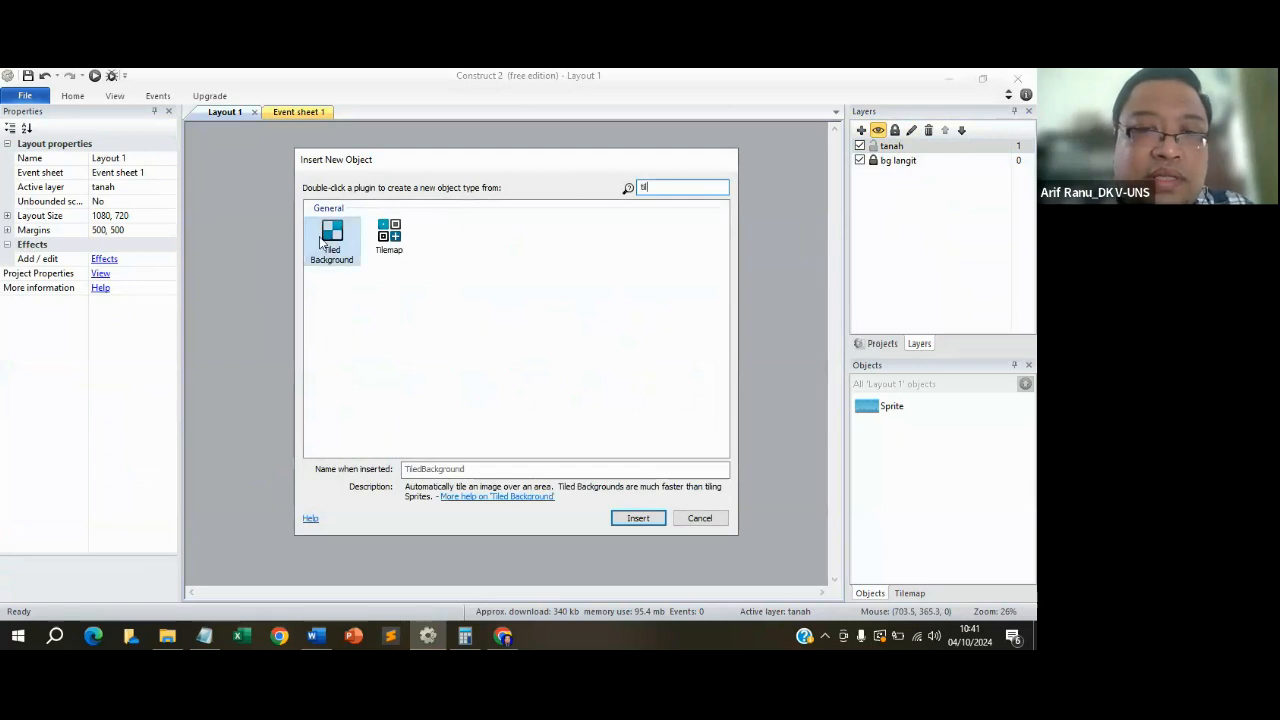
{"action": "left_click", "coordinate": [638, 518]}
{"action": "left_click", "coordinate": [489, 368]}
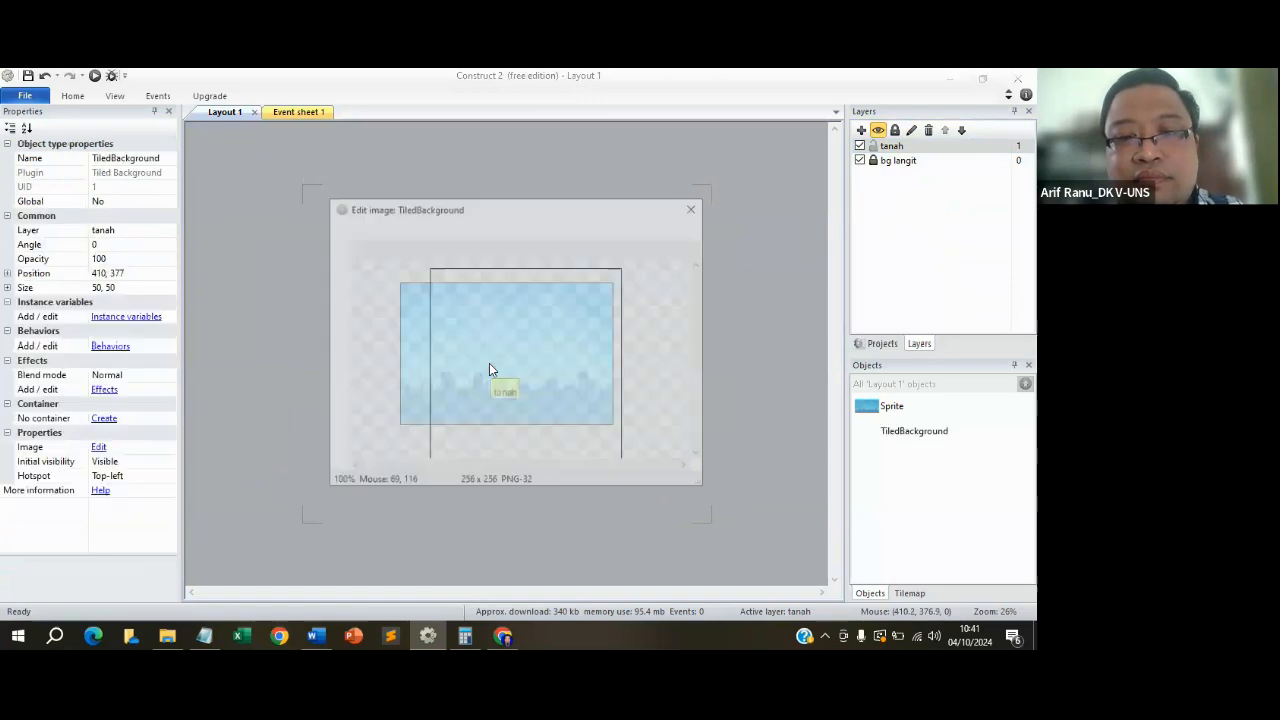
Load the ground image into the tiled background and close its image editor.
{"action": "left_click", "coordinate": [345, 228]}
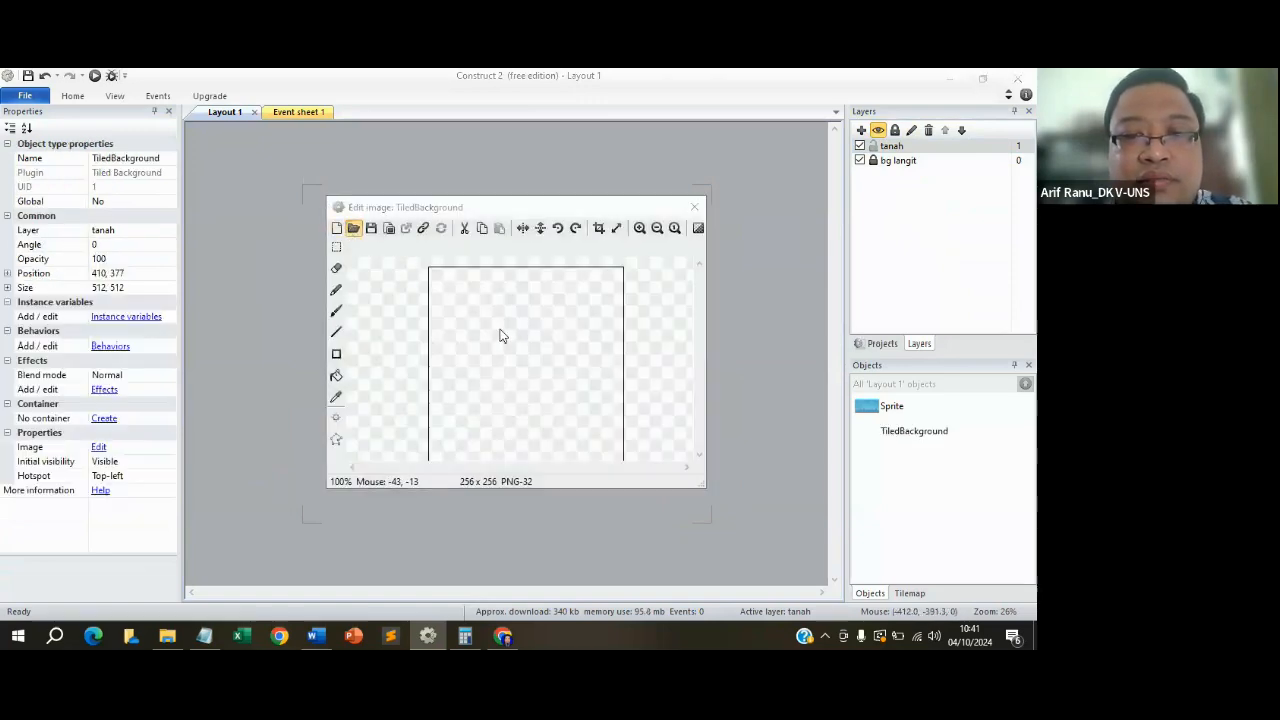
{"action": "left_click", "coordinate": [544, 368]}
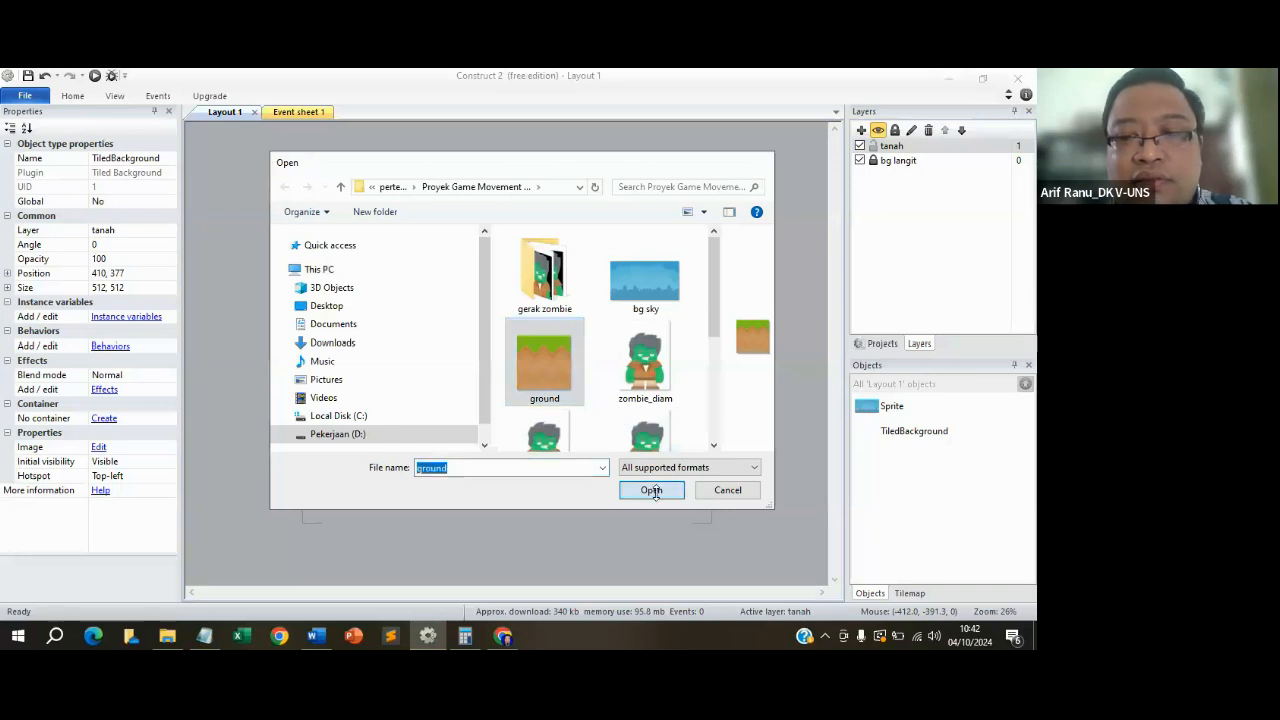
{"action": "left_click", "coordinate": [652, 490]}
{"action": "left_click", "coordinate": [697, 209]}
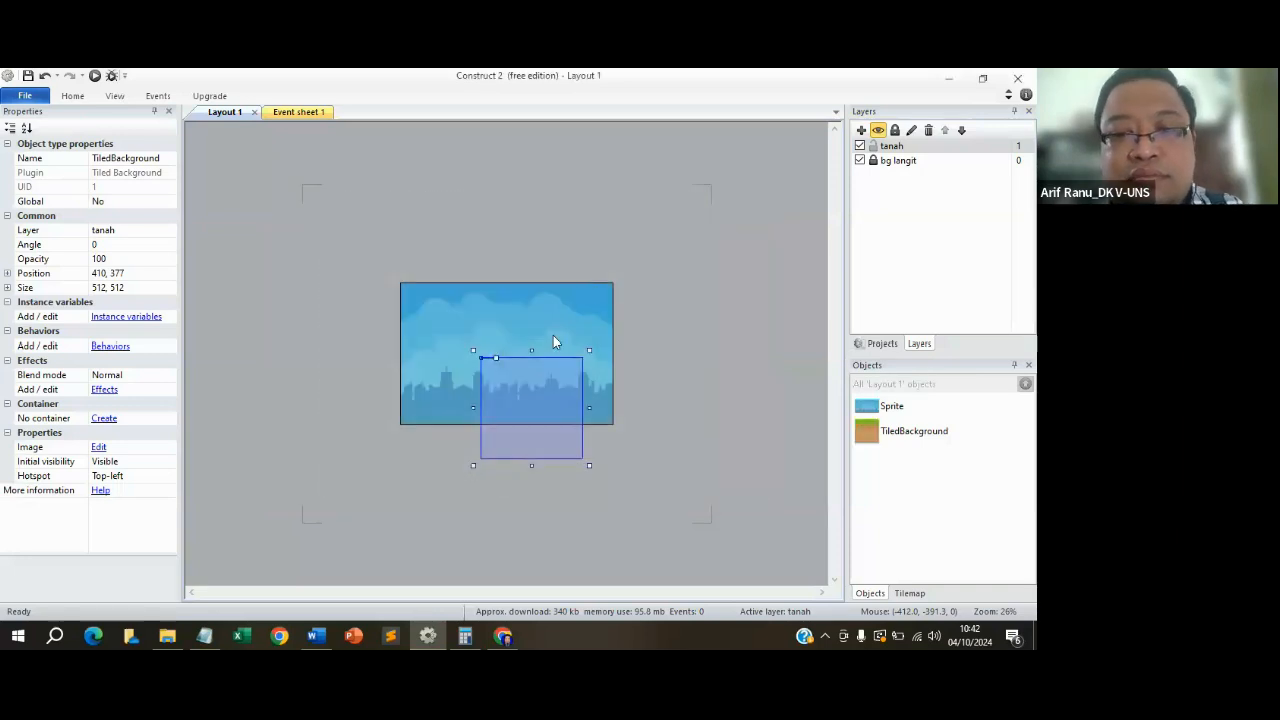
Move and resize the tiled background into a ground strip of about 1076 by 67 along the layout's lower edge, at about 1, 652.
{"action": "scroll", "coordinate": [621, 430], "scroll_direction": "up", "scroll_amount": 3, "text": "ctrl"}
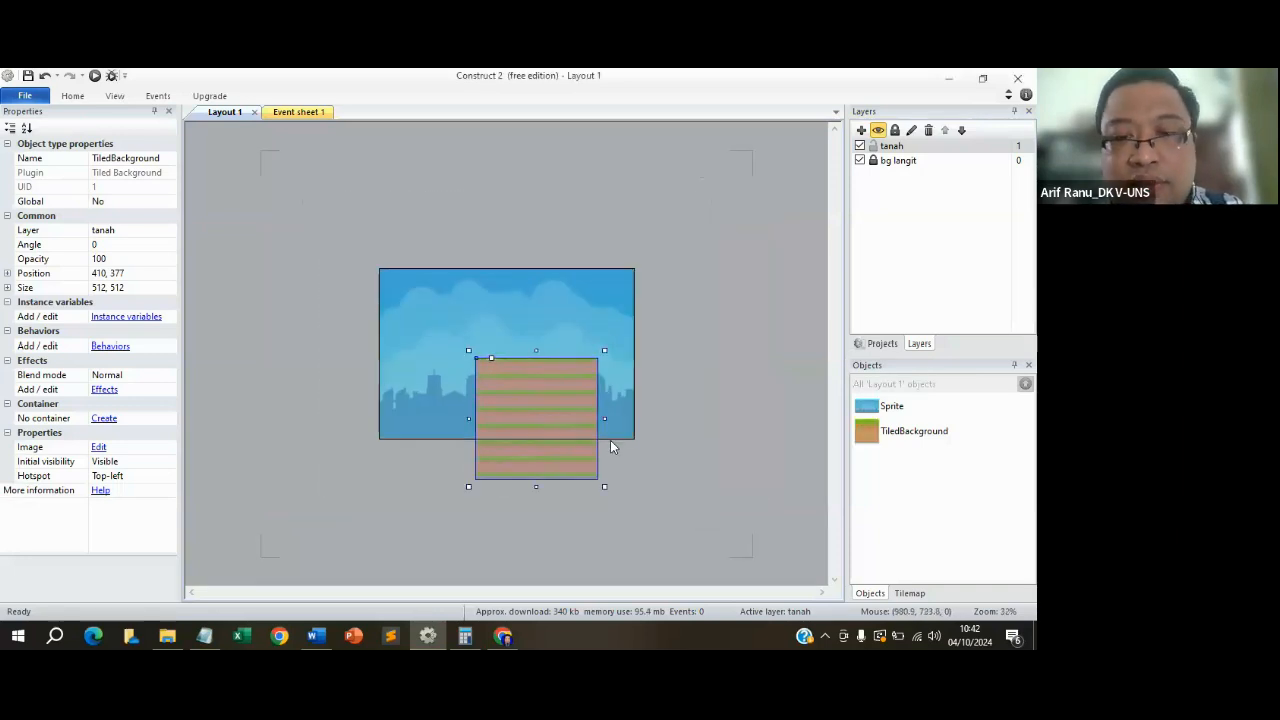
{"action": "left_click_drag", "start_coordinate": [546, 480], "coordinate": [428, 455]}
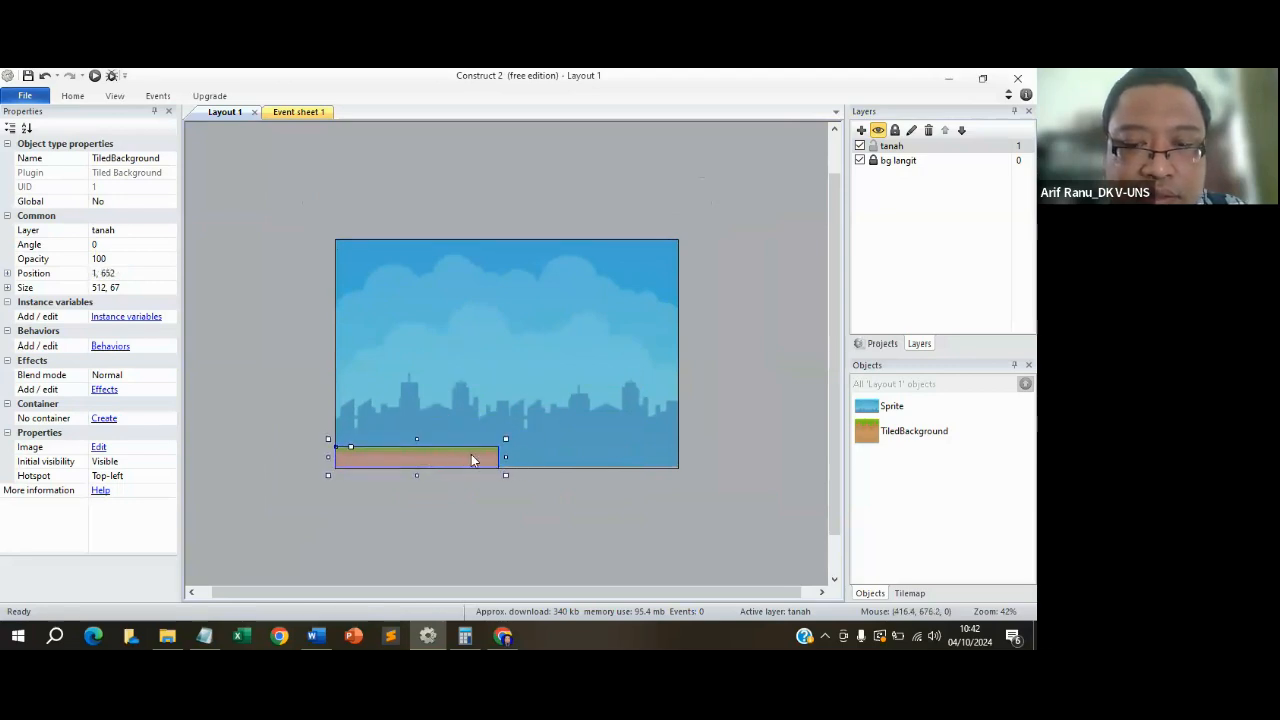
{"action": "left_click_drag", "start_coordinate": [508, 456], "coordinate": [686, 456]}
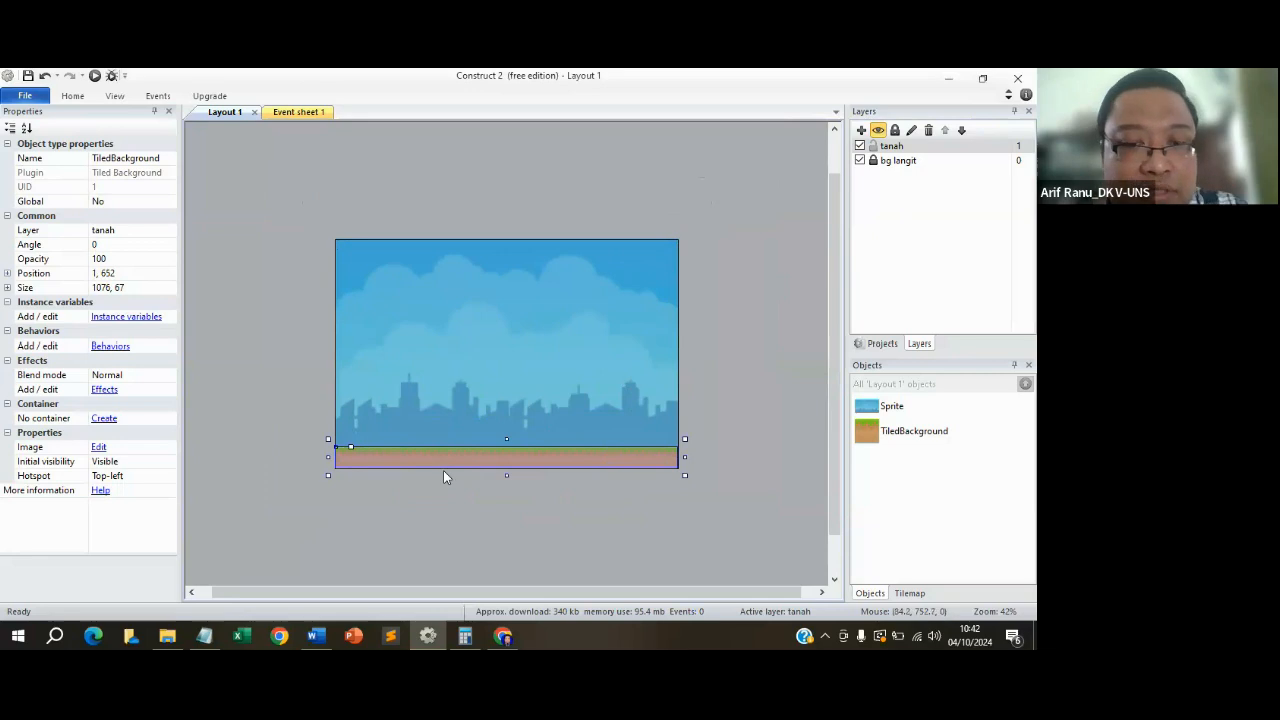
Lock the tanah layer and add a new layer above it named player.
{"action": "left_click", "coordinate": [895, 130]}
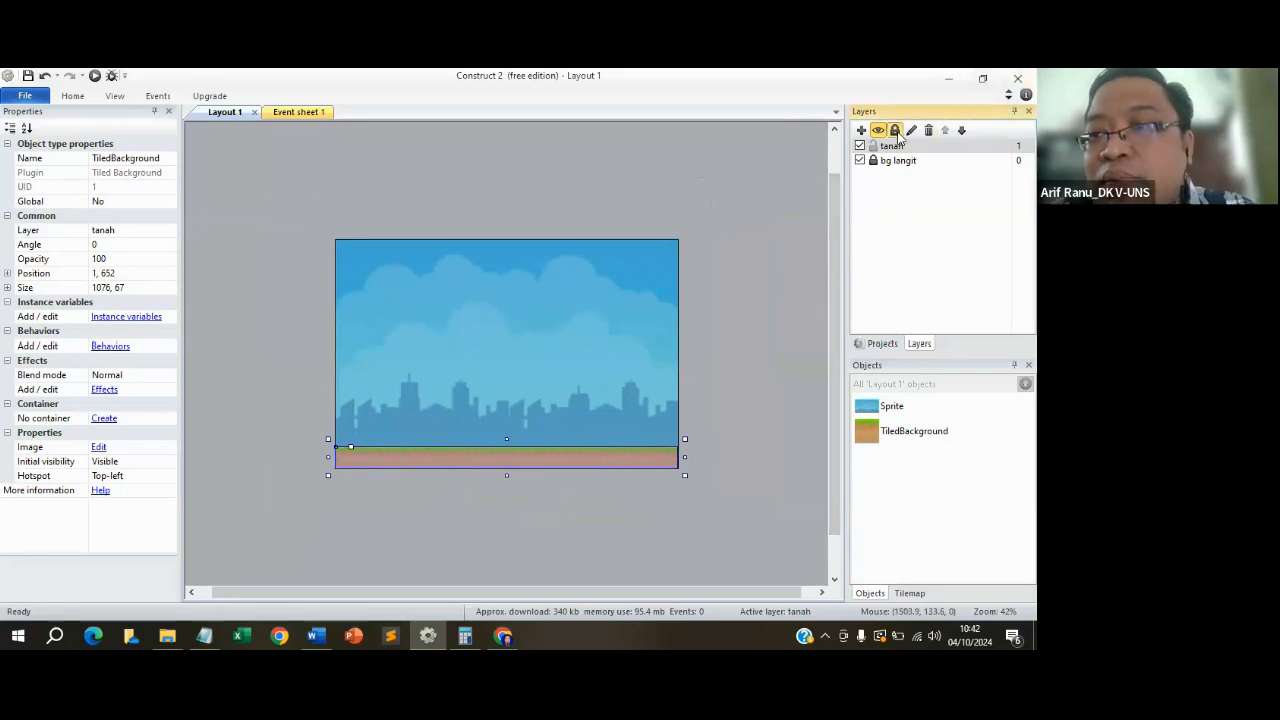
{"action": "left_click", "coordinate": [861, 130]}
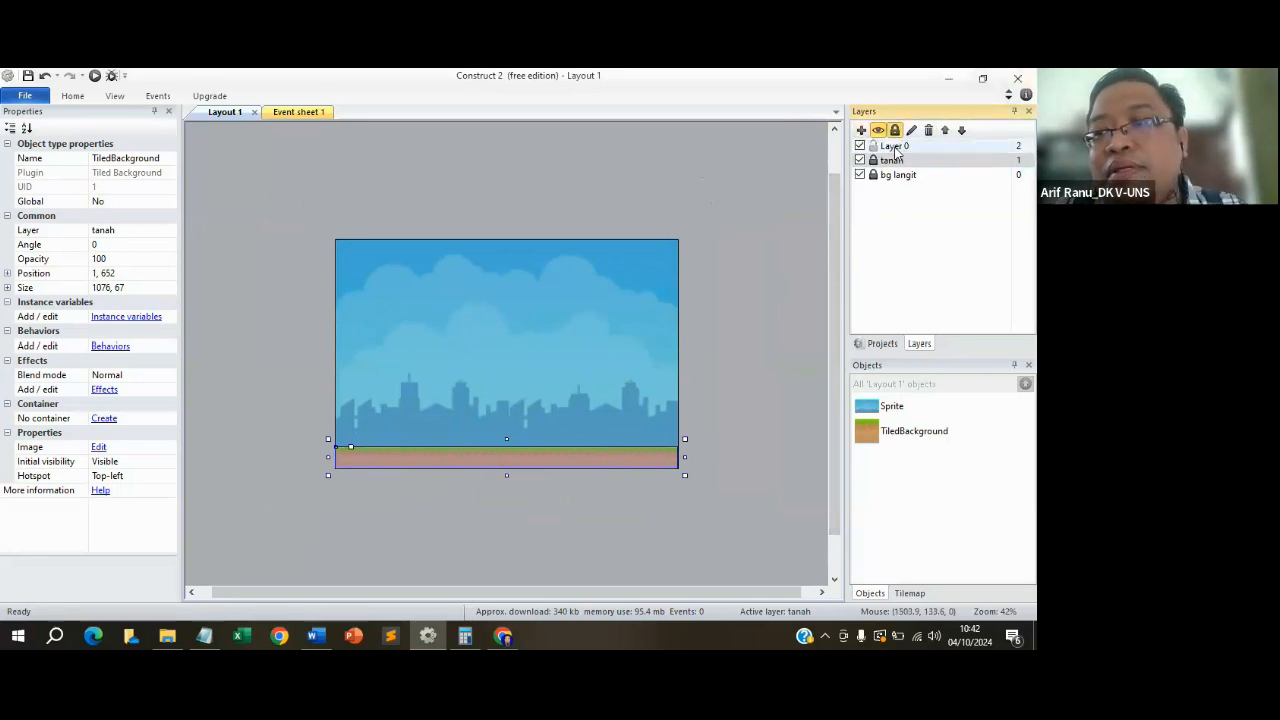
{"action": "right_click", "coordinate": [895, 147]}
{"action": "left_click", "coordinate": [933, 237]}
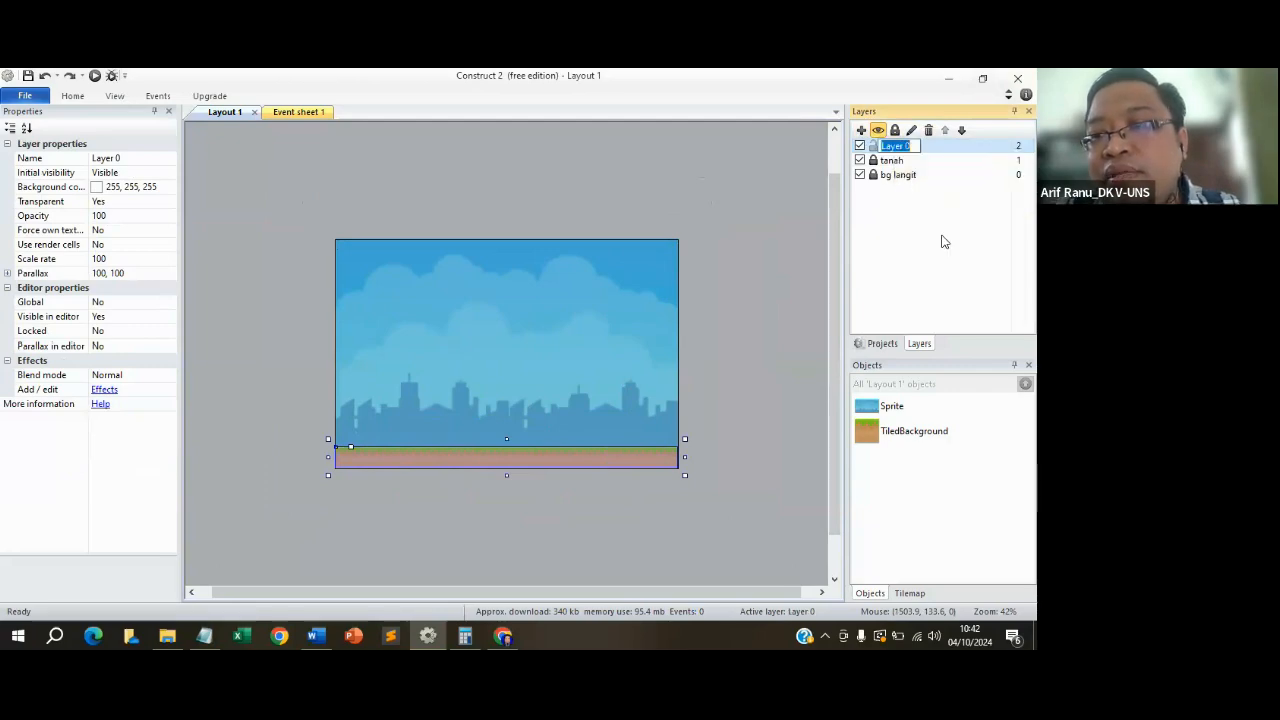
{"action": "type", "text": "player"}
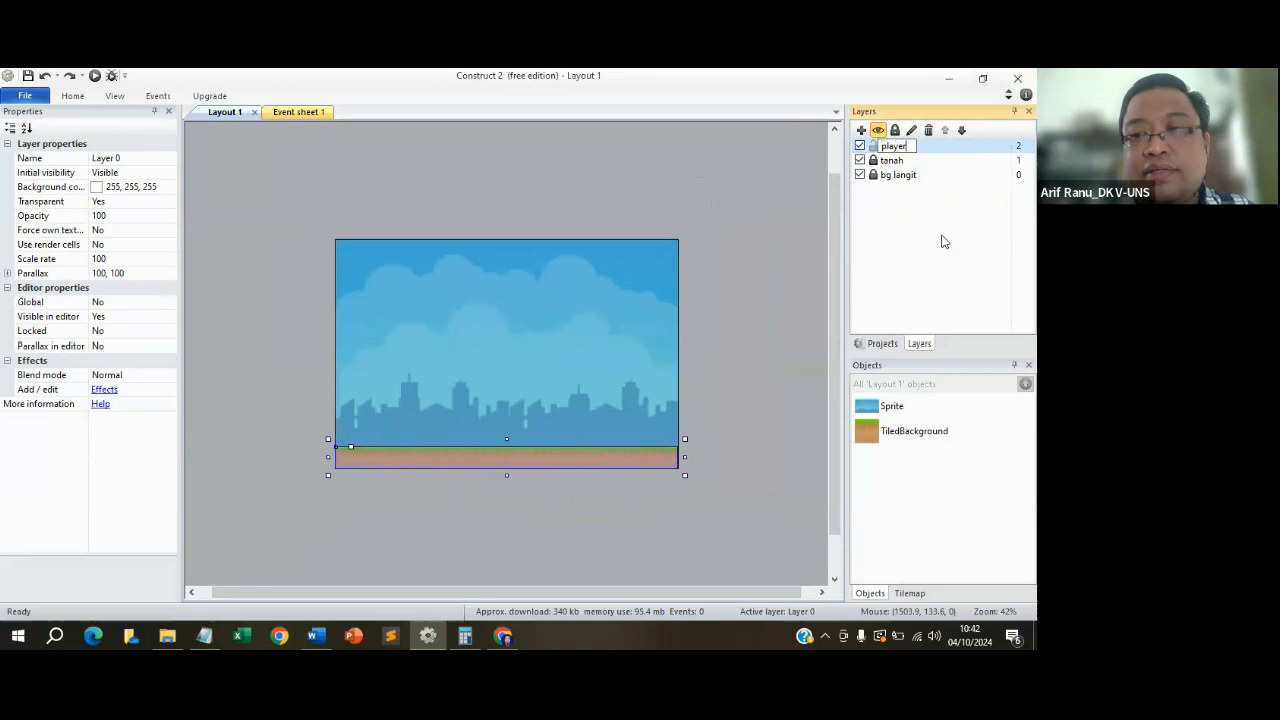
{"action": "key", "text": "Return"}
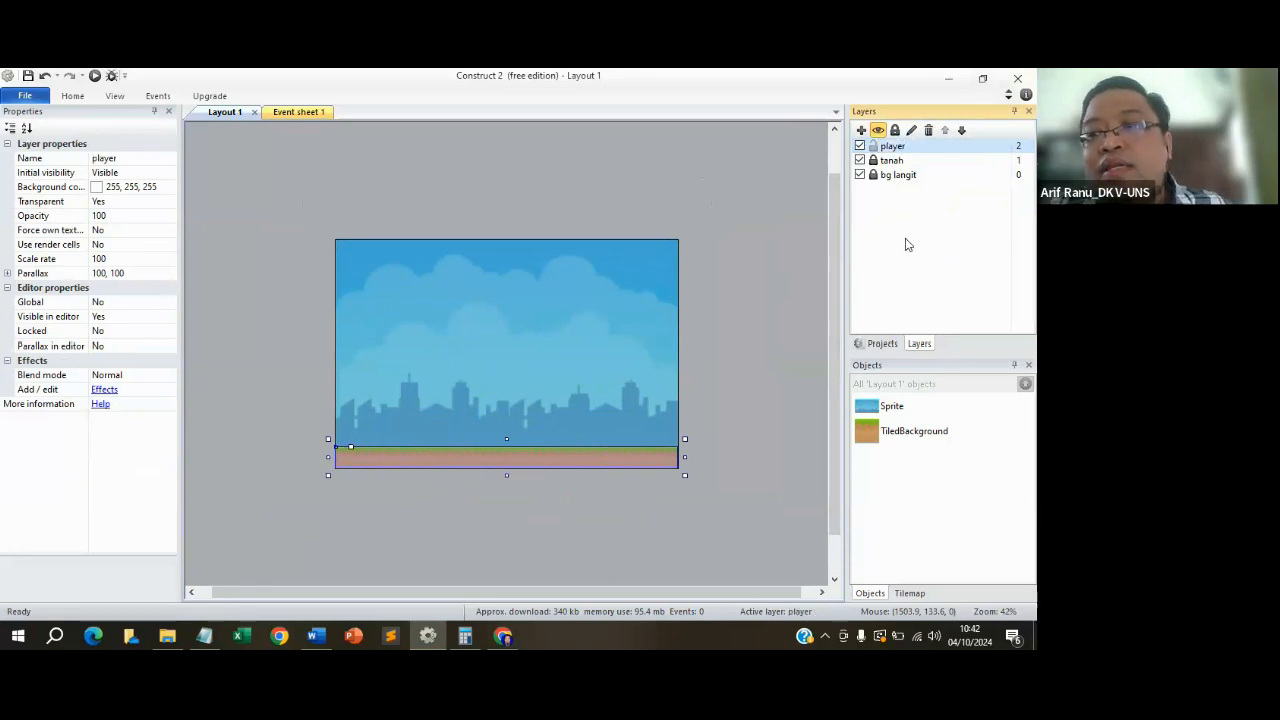
{"action": "left_click", "coordinate": [670, 237]}
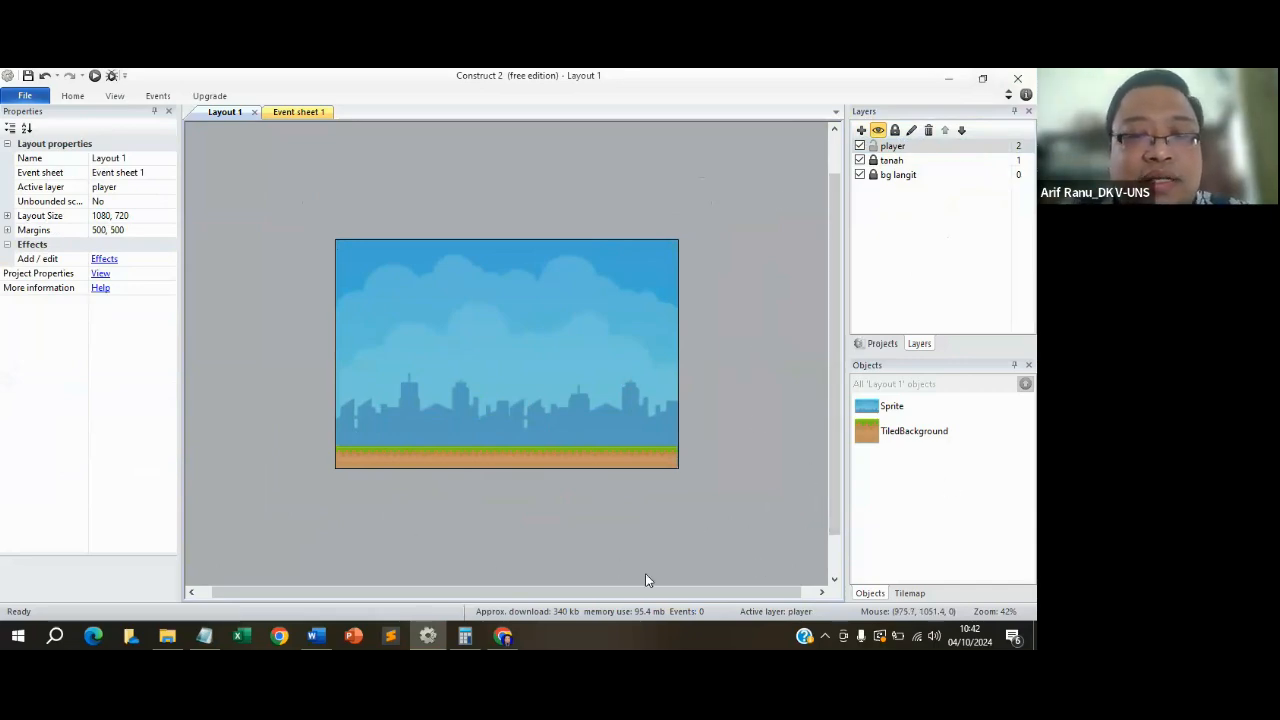
Insert a new Sprite object on the player layer, placed over the sky area of the layout.
{"action": "left_click", "coordinate": [893, 146]}
{"action": "left_click", "coordinate": [509, 316]}
{"action": "double_click", "coordinate": [509, 316]}
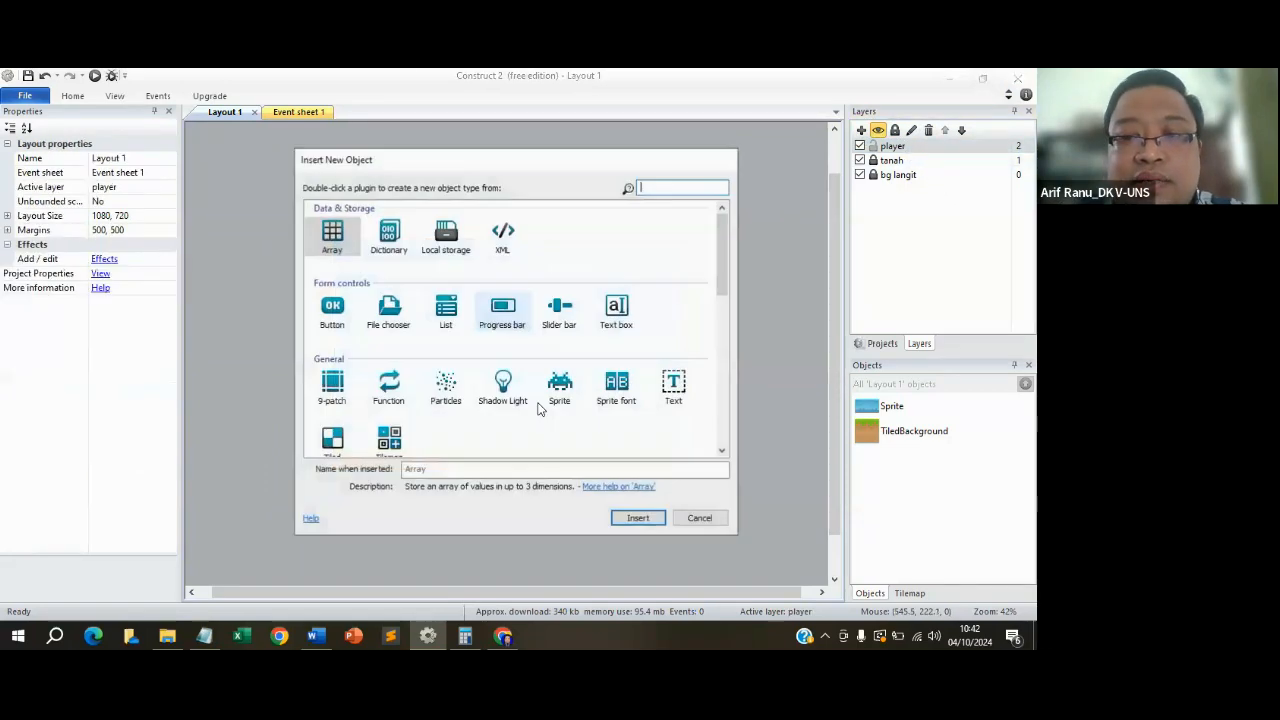
{"action": "left_click", "coordinate": [559, 385]}
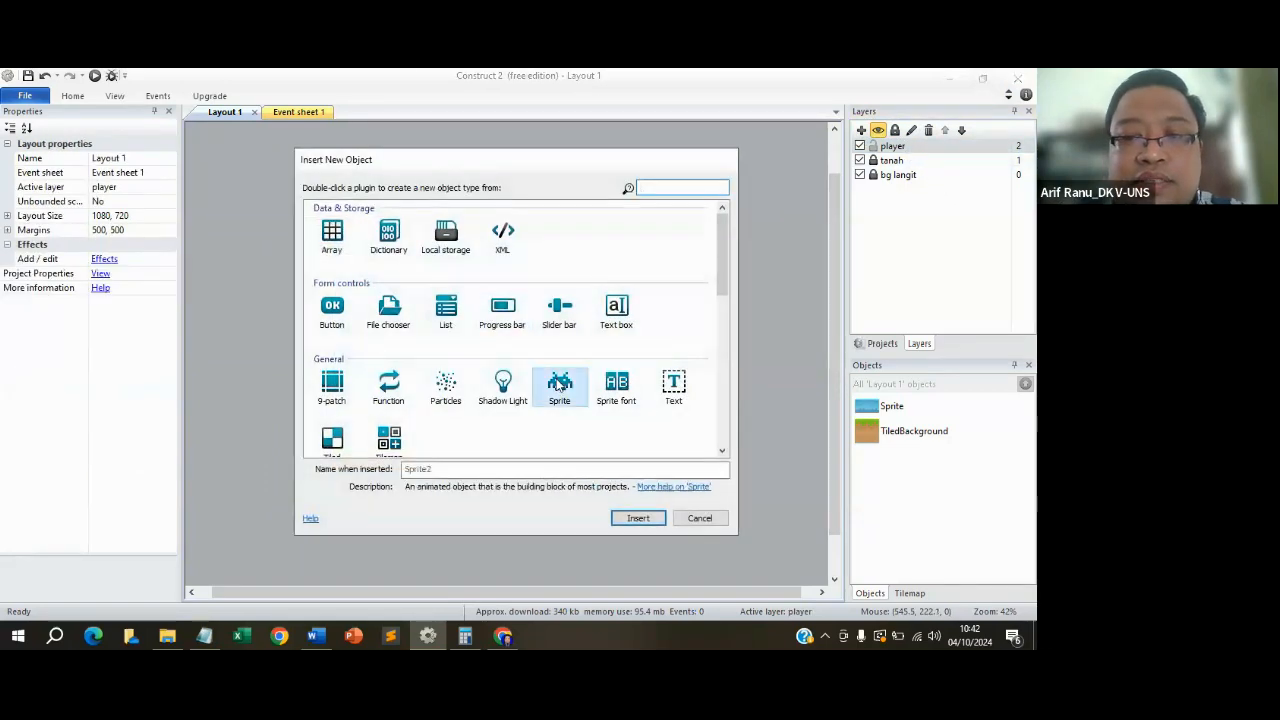
{"action": "left_click", "coordinate": [645, 521]}
{"action": "left_click", "coordinate": [491, 321]}
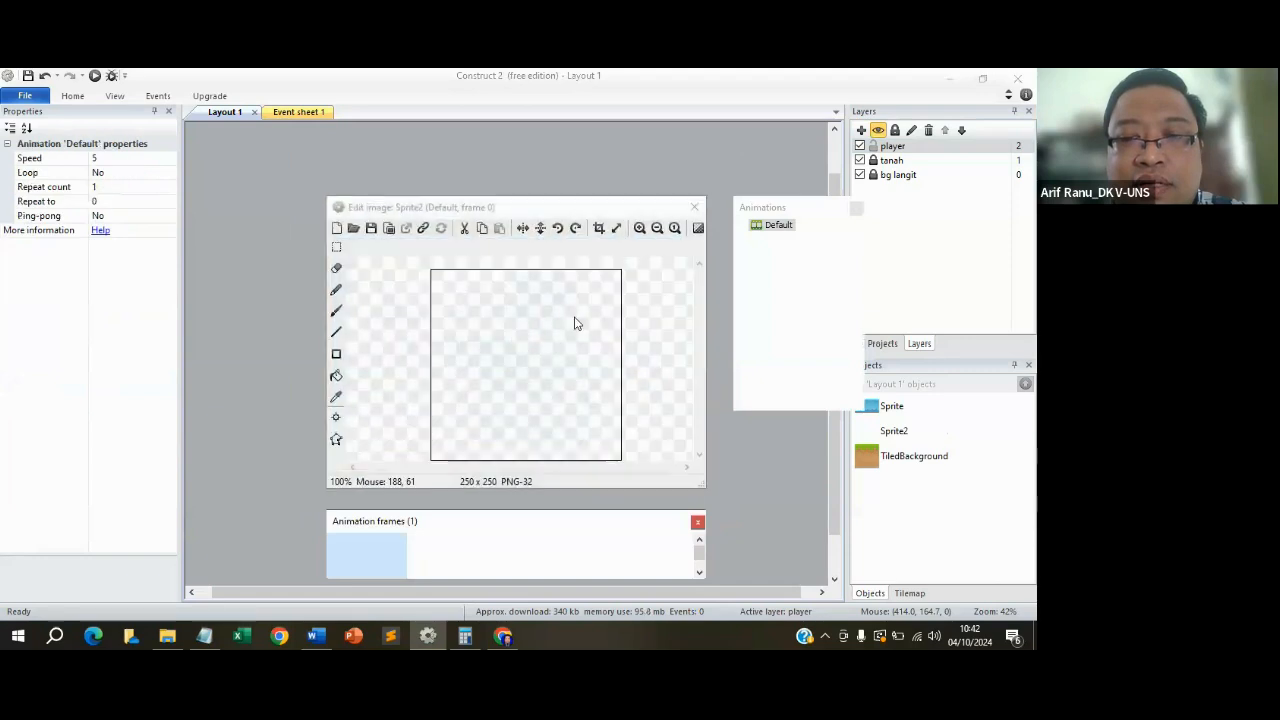
Load the zombie_diam image into frame 0 of the new sprite's Default animation.
{"action": "left_click", "coordinate": [355, 228]}
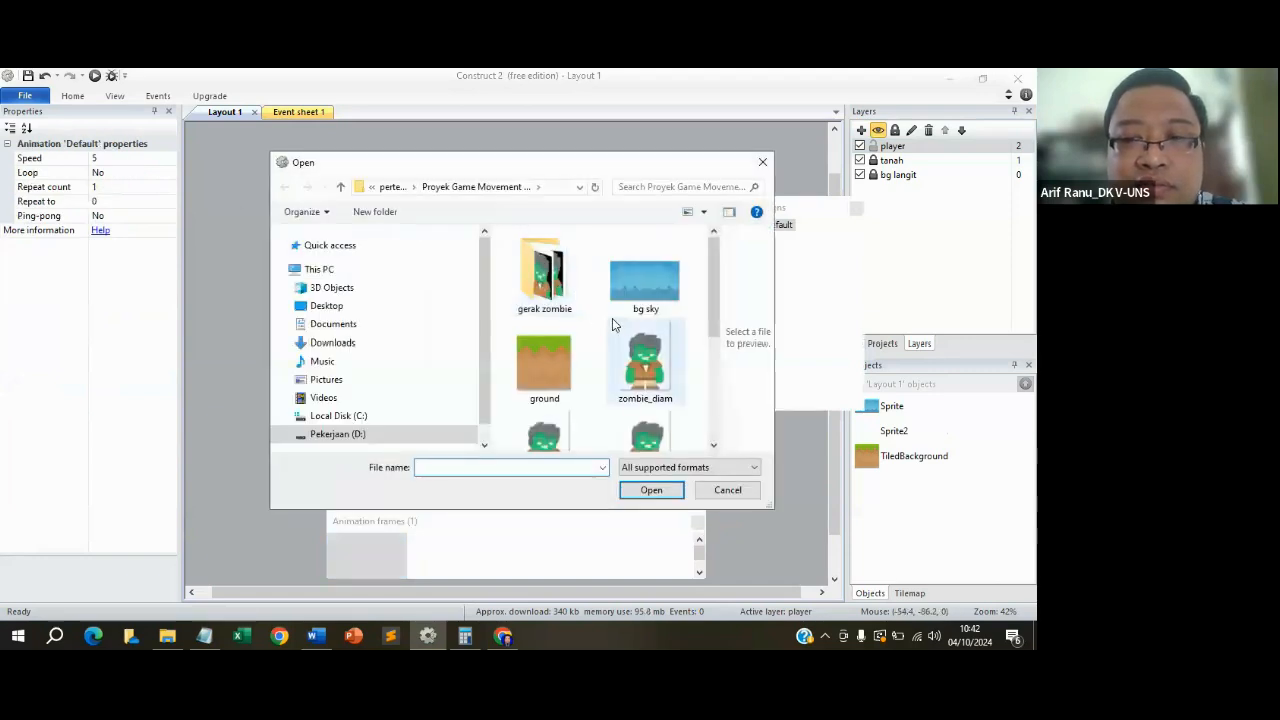
{"action": "left_click", "coordinate": [654, 355]}
{"action": "left_click", "coordinate": [654, 491]}
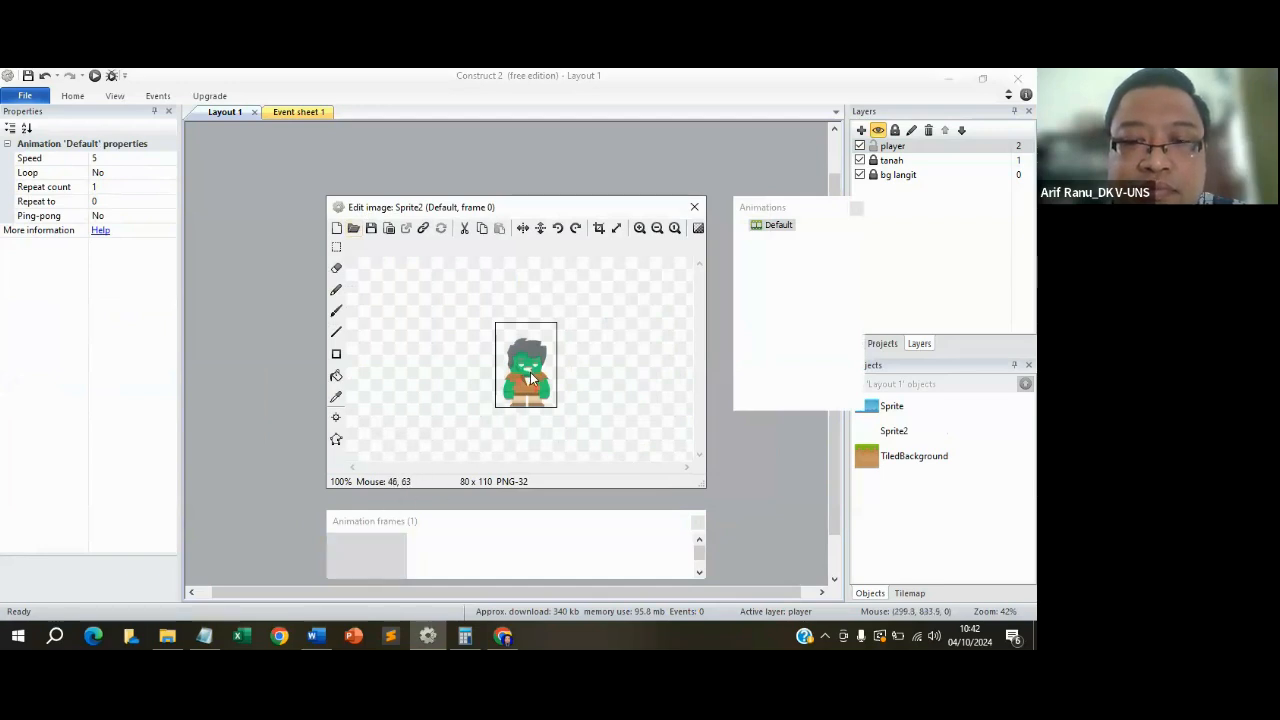
Move the image editor and animation frames windows higher, and add an empty second frame to the sprite's animation.
{"action": "left_click", "coordinate": [368, 557]}
{"action": "right_click", "coordinate": [363, 554]}
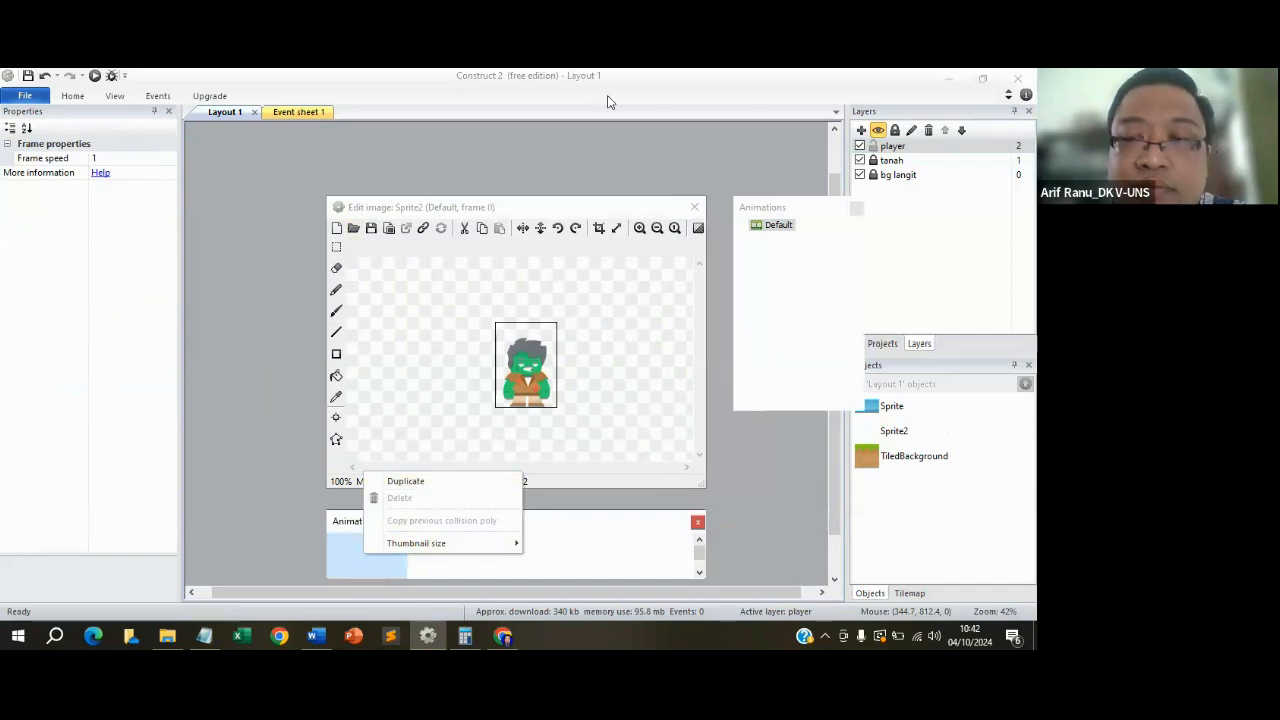
{"action": "left_click", "coordinate": [558, 208]}
{"action": "left_click_drag", "start_coordinate": [558, 207], "coordinate": [557, 156]}
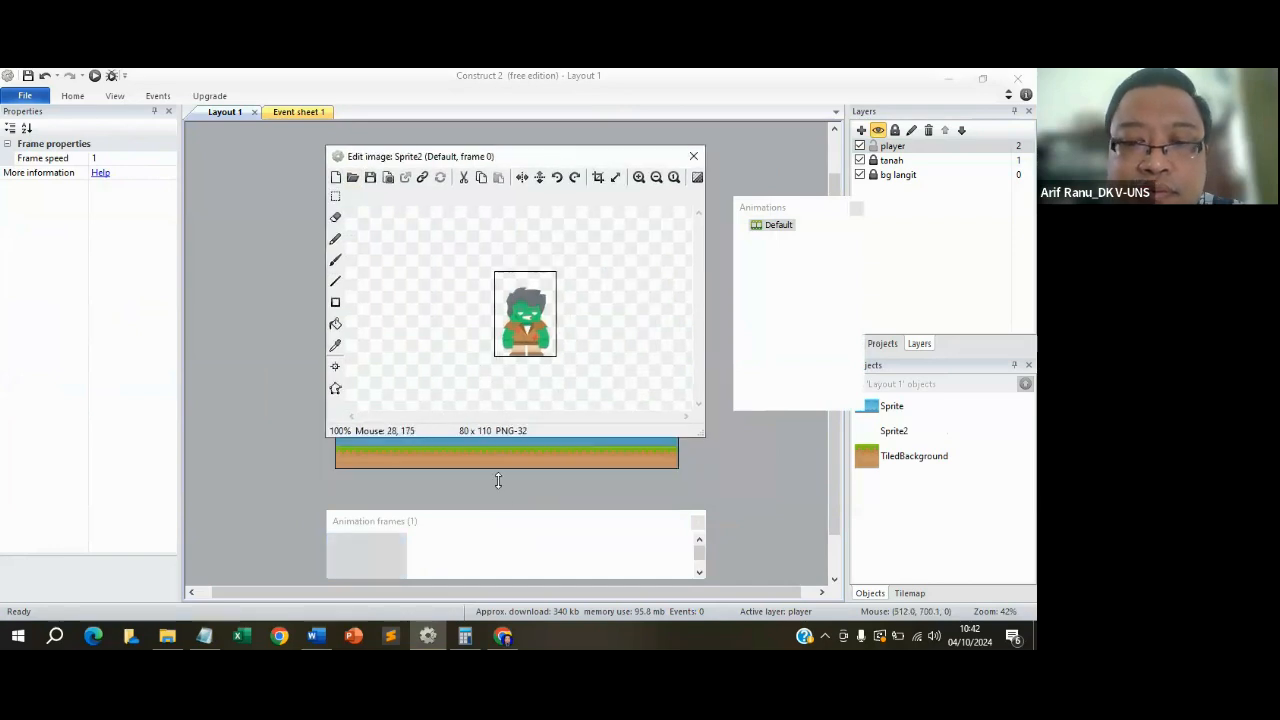
{"action": "left_click", "coordinate": [500, 519]}
{"action": "left_click_drag", "start_coordinate": [500, 517], "coordinate": [486, 455]}
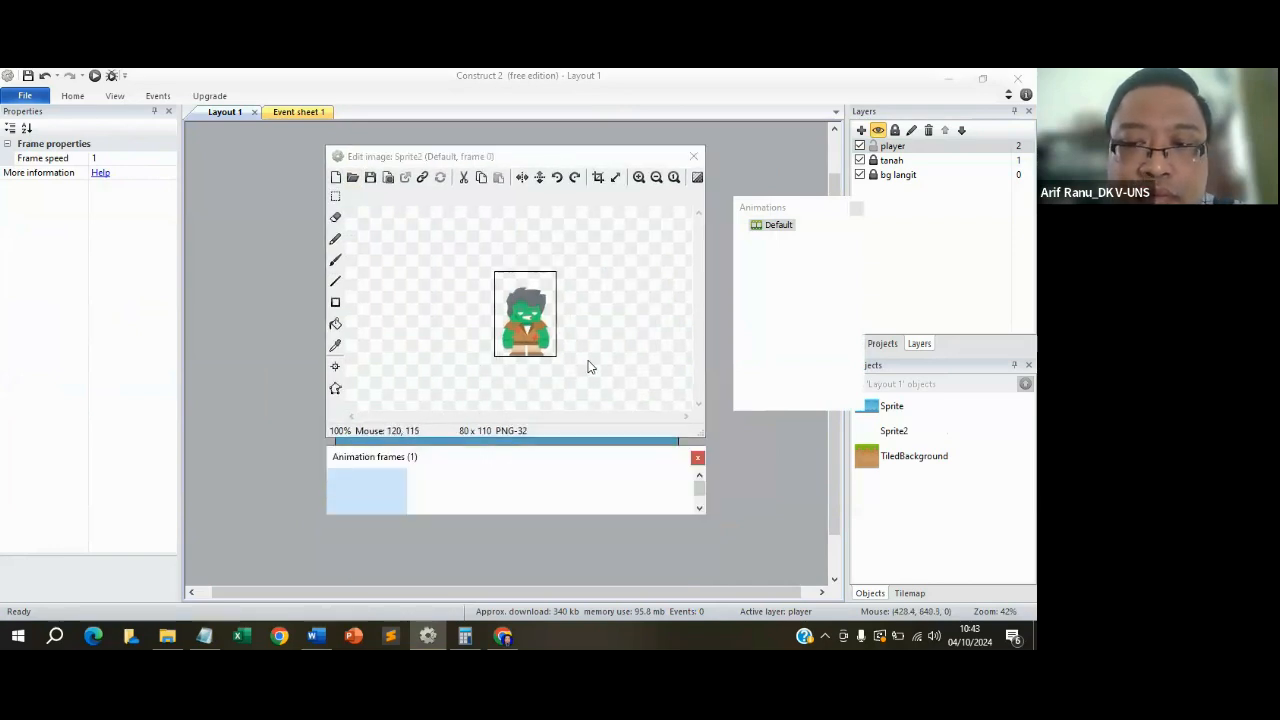
{"action": "left_click_drag", "start_coordinate": [699, 492], "coordinate": [703, 509]}
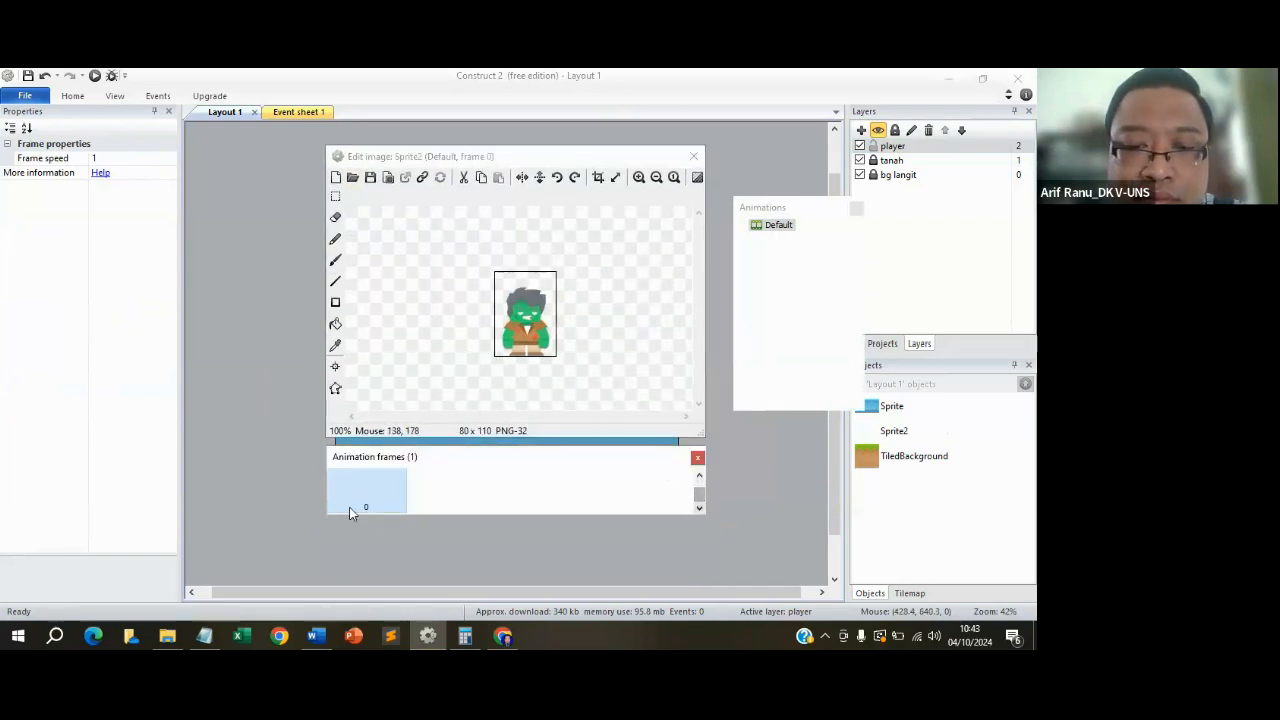
{"action": "right_click", "coordinate": [437, 491]}
{"action": "left_click", "coordinate": [462, 499]}
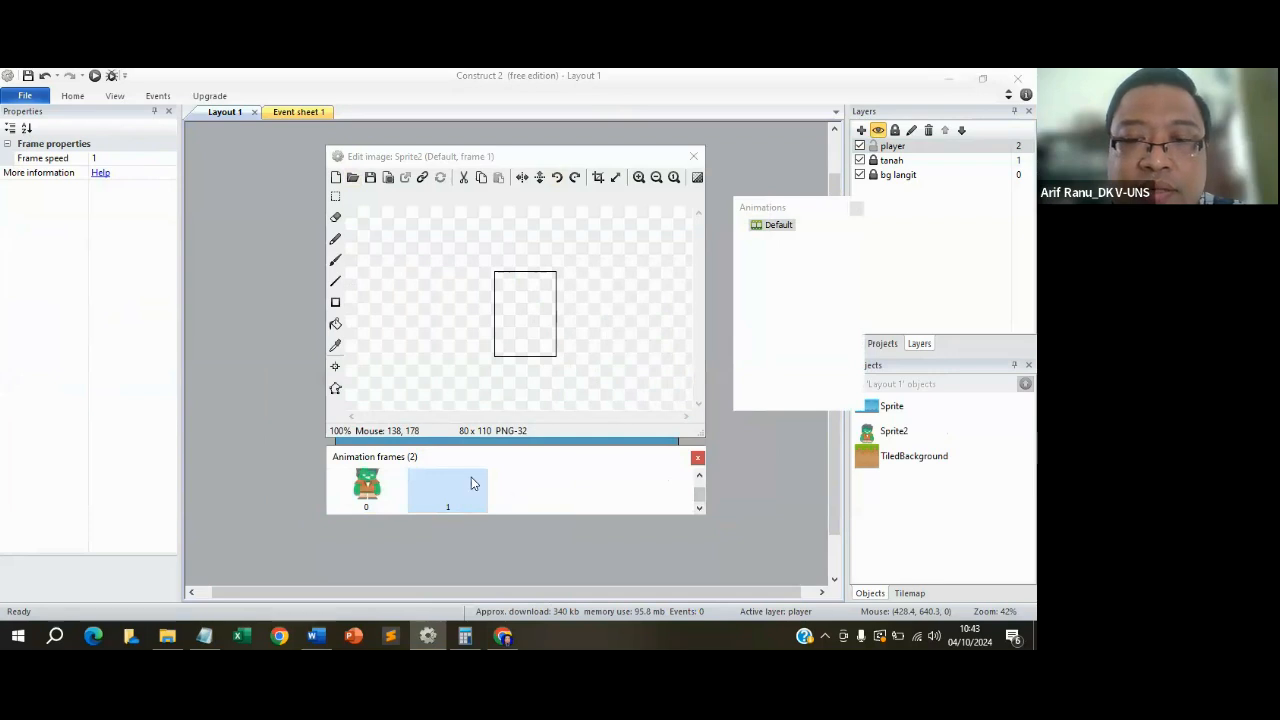
Rename the sprite's Default animation to diam.
{"action": "left_click", "coordinate": [779, 225]}
{"action": "right_click", "coordinate": [775, 225]}
{"action": "left_click", "coordinate": [815, 303]}
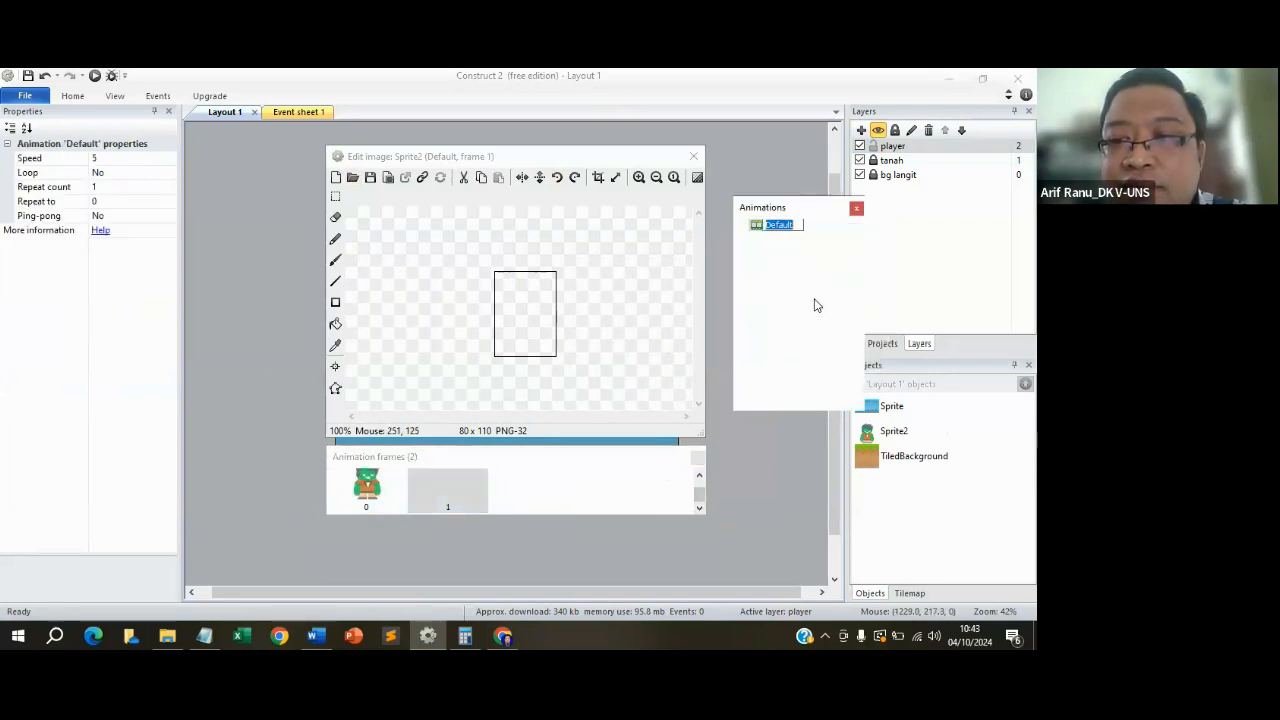
{"action": "type", "text": "da"}
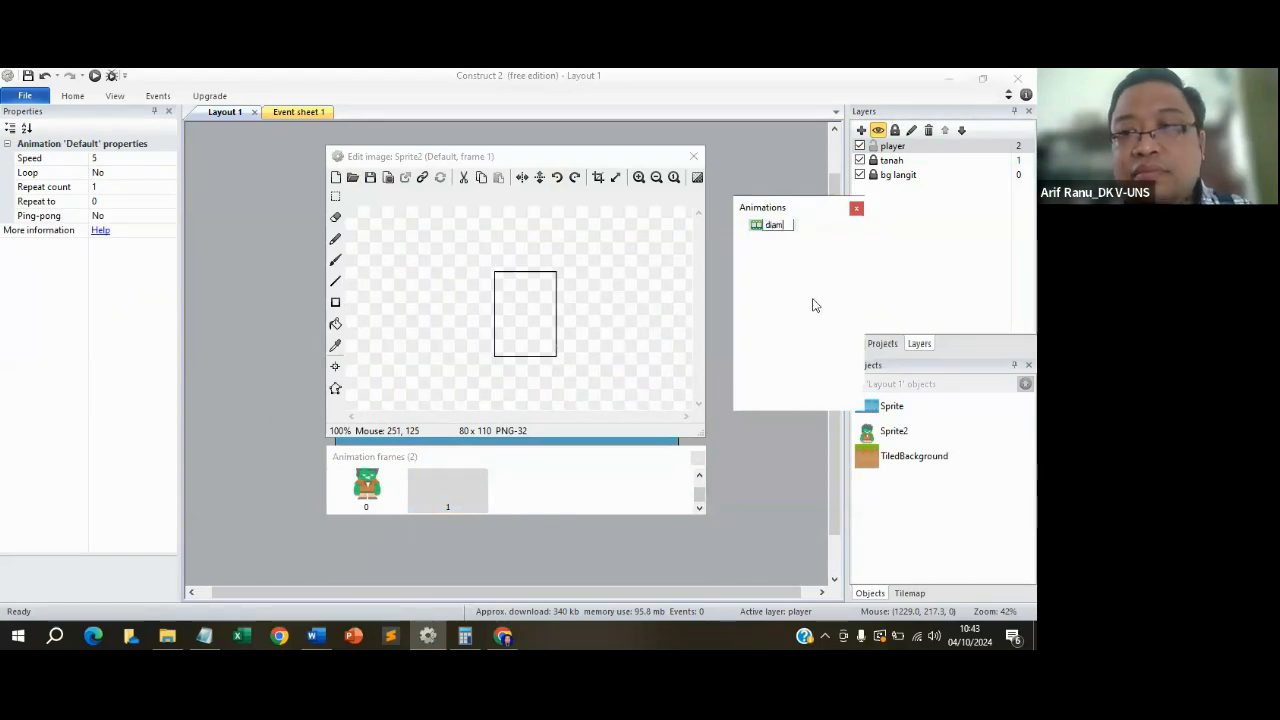
{"action": "key", "text": "Return"}
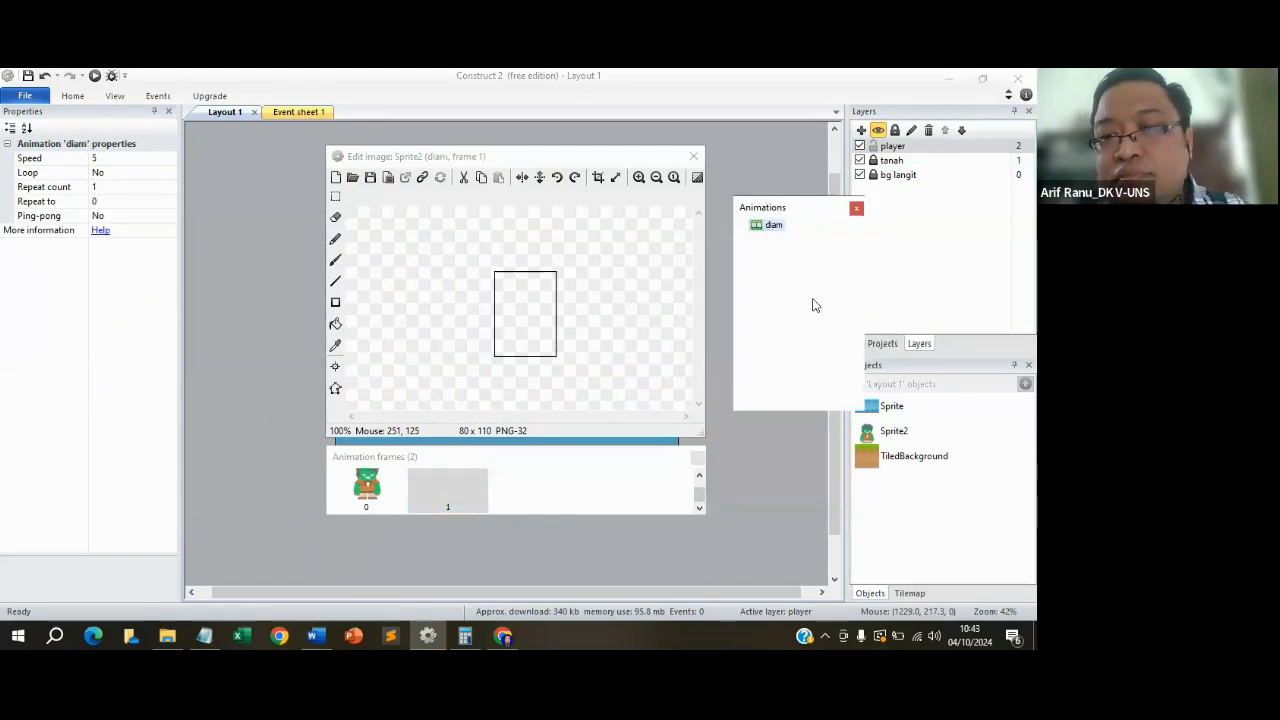
Load the zombie_diam image into frame 1 of the diam animation and add another empty frame after it.
{"action": "right_click", "coordinate": [751, 254]}
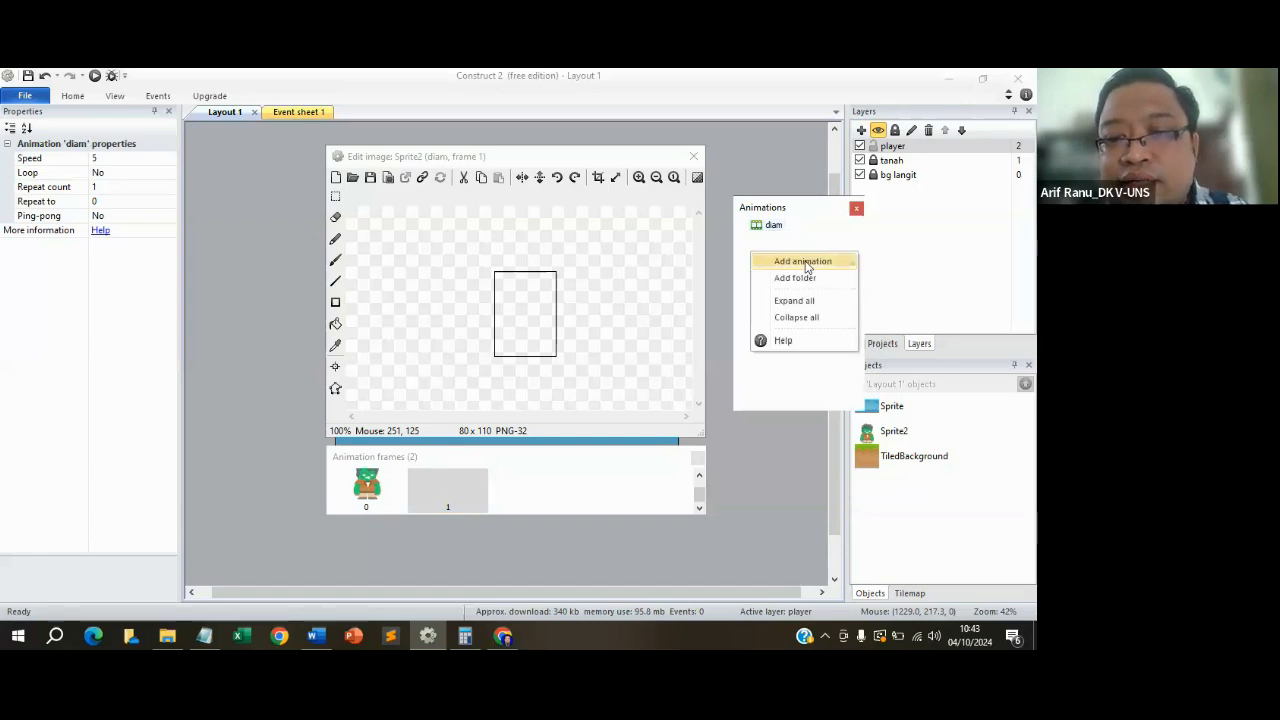
{"action": "left_click", "coordinate": [368, 488]}
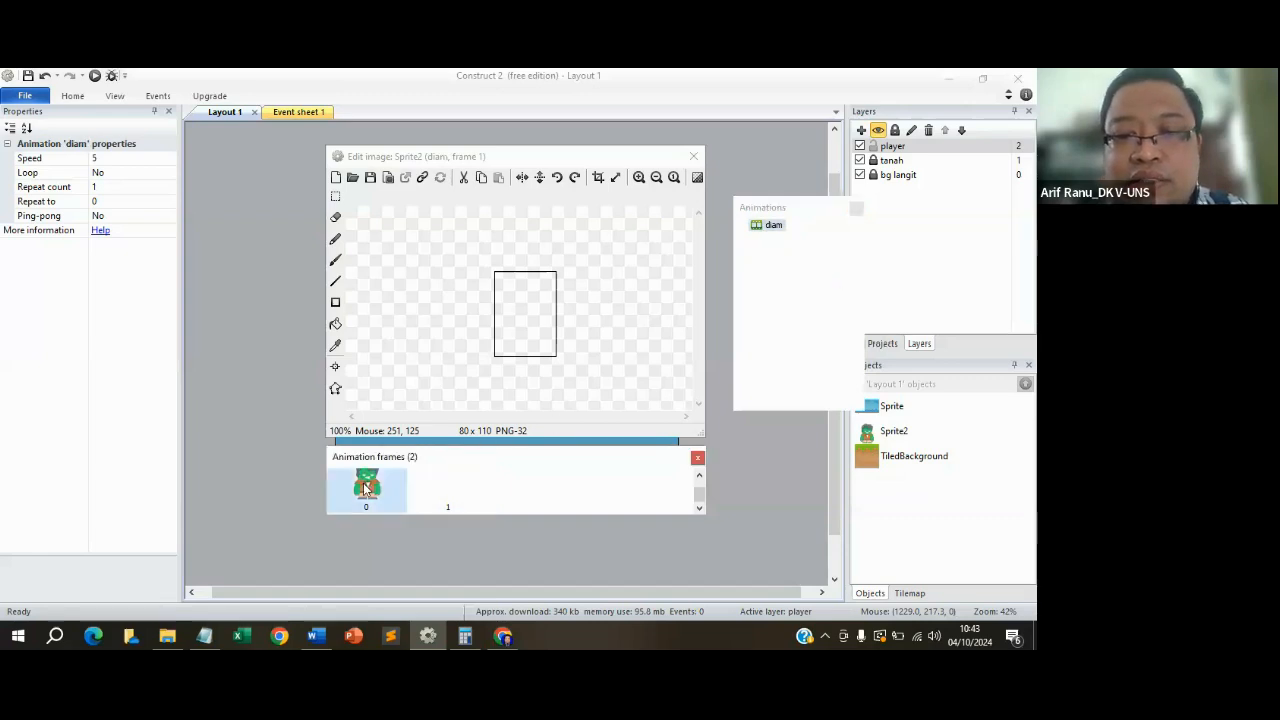
{"action": "left_click", "coordinate": [454, 492]}
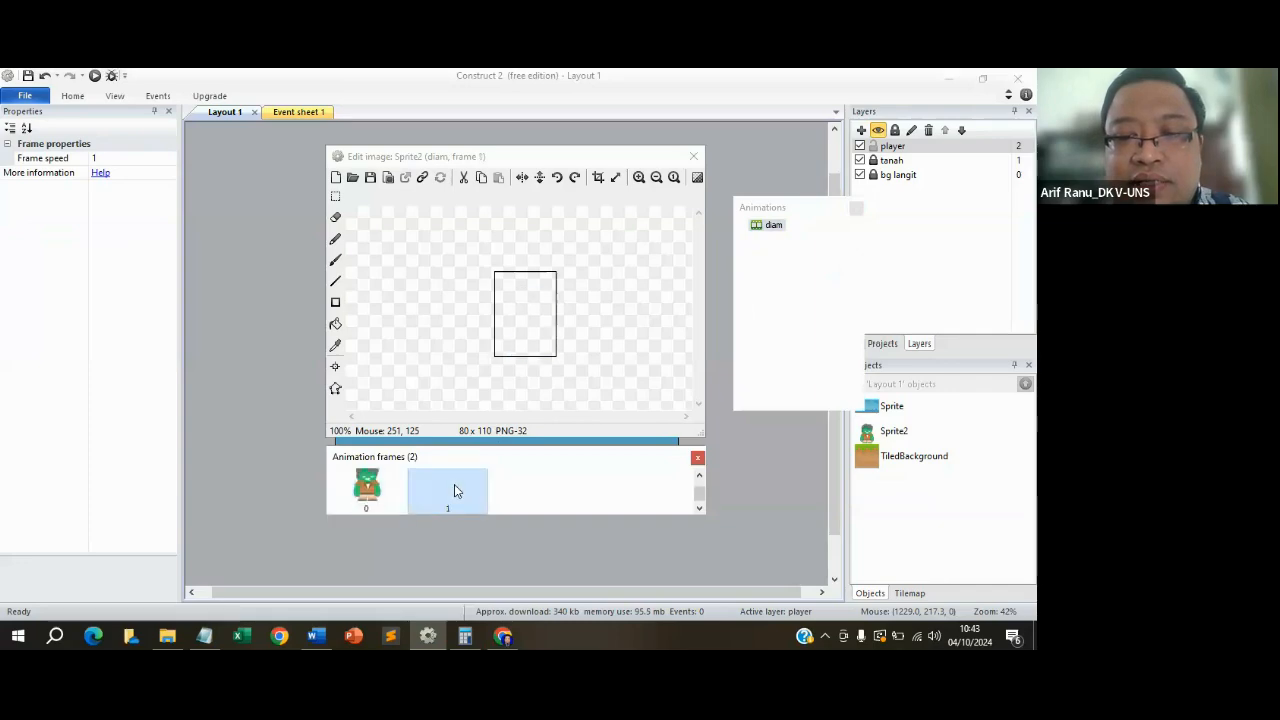
{"action": "left_click", "coordinate": [353, 178]}
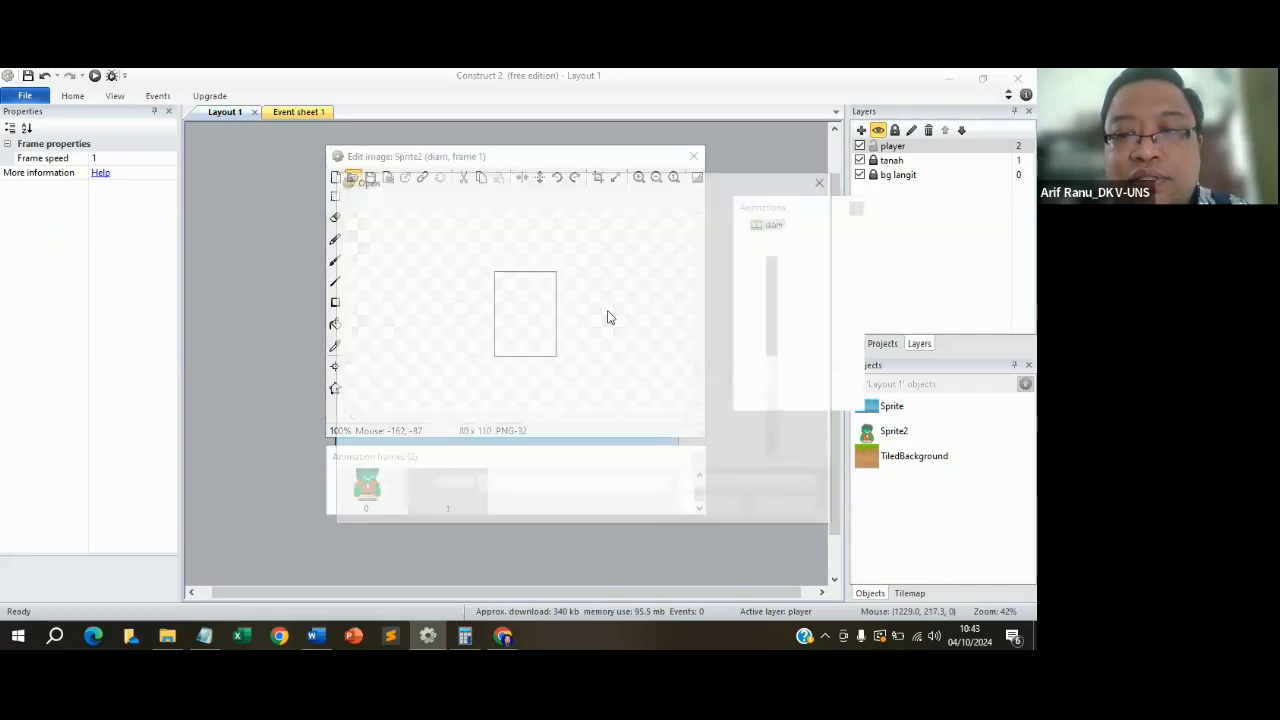
{"action": "left_click", "coordinate": [718, 387]}
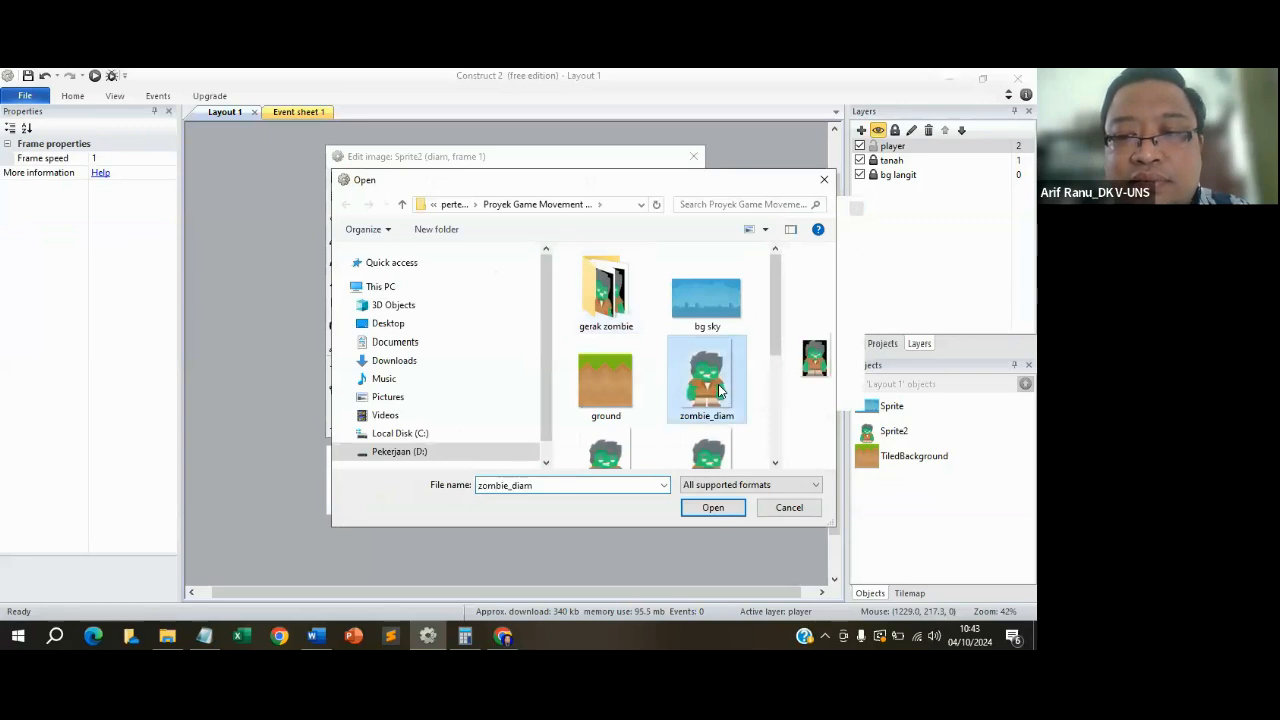
{"action": "left_click", "coordinate": [713, 507]}
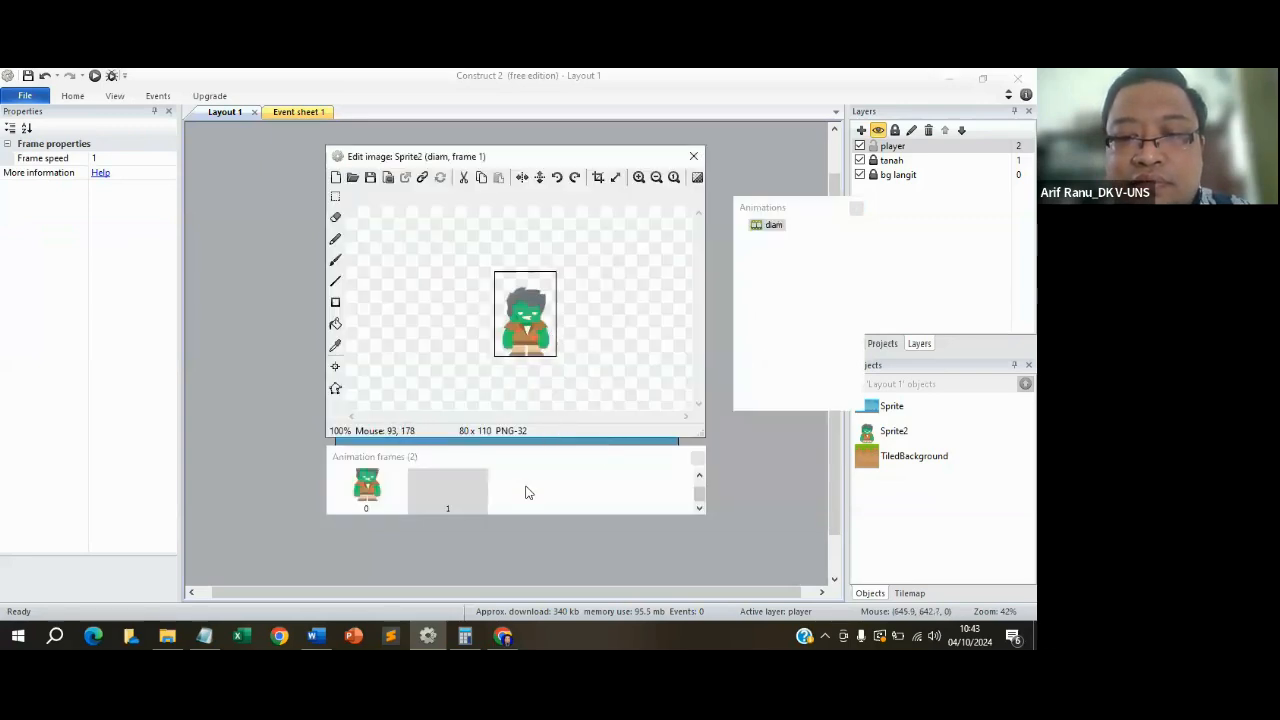
{"action": "right_click", "coordinate": [528, 492]}
{"action": "left_click", "coordinate": [555, 494]}
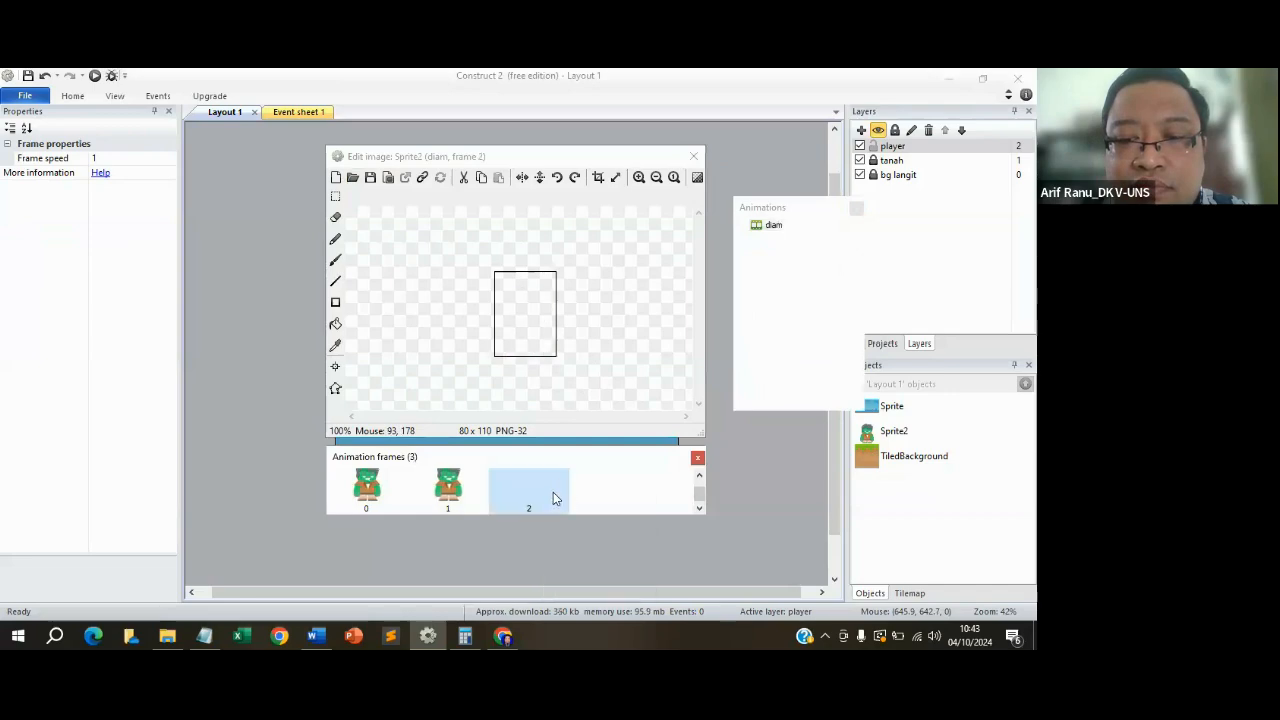
Delete the empty frame 2 from the diam animation and add a second animation named jalan.
{"action": "right_click", "coordinate": [543, 495]}
{"action": "left_click", "coordinate": [580, 514]}
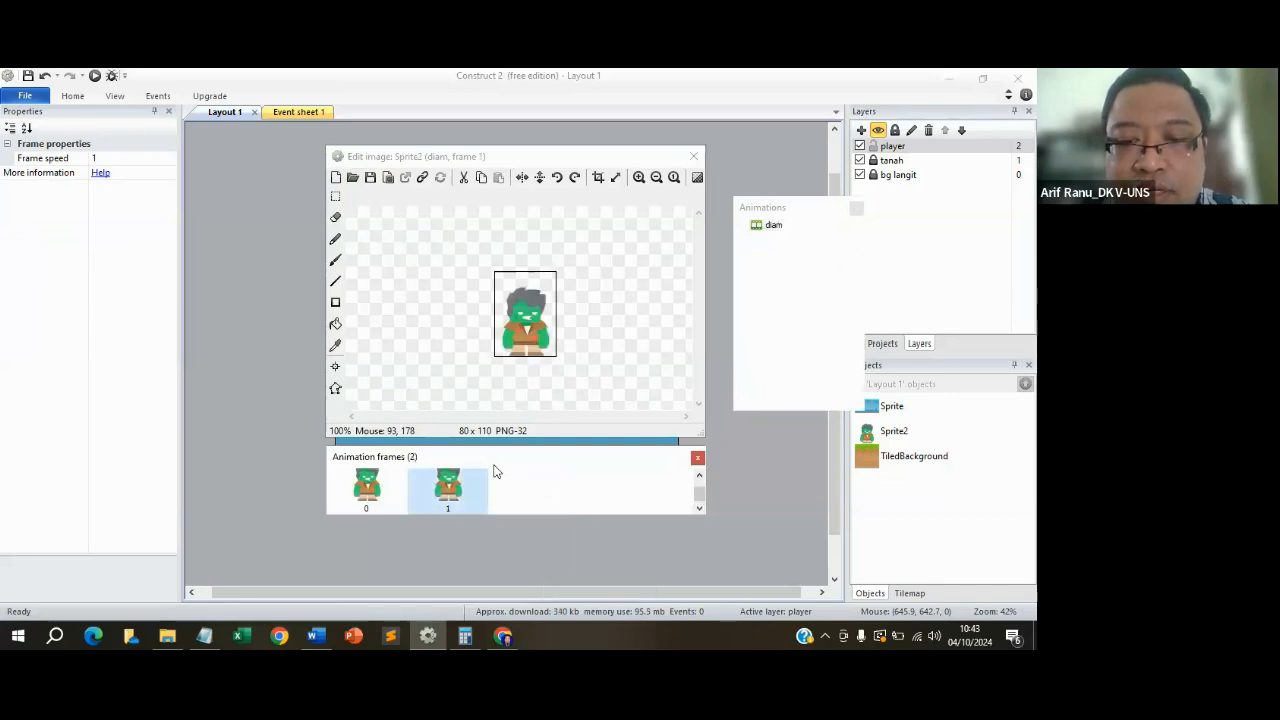
{"action": "right_click", "coordinate": [797, 271]}
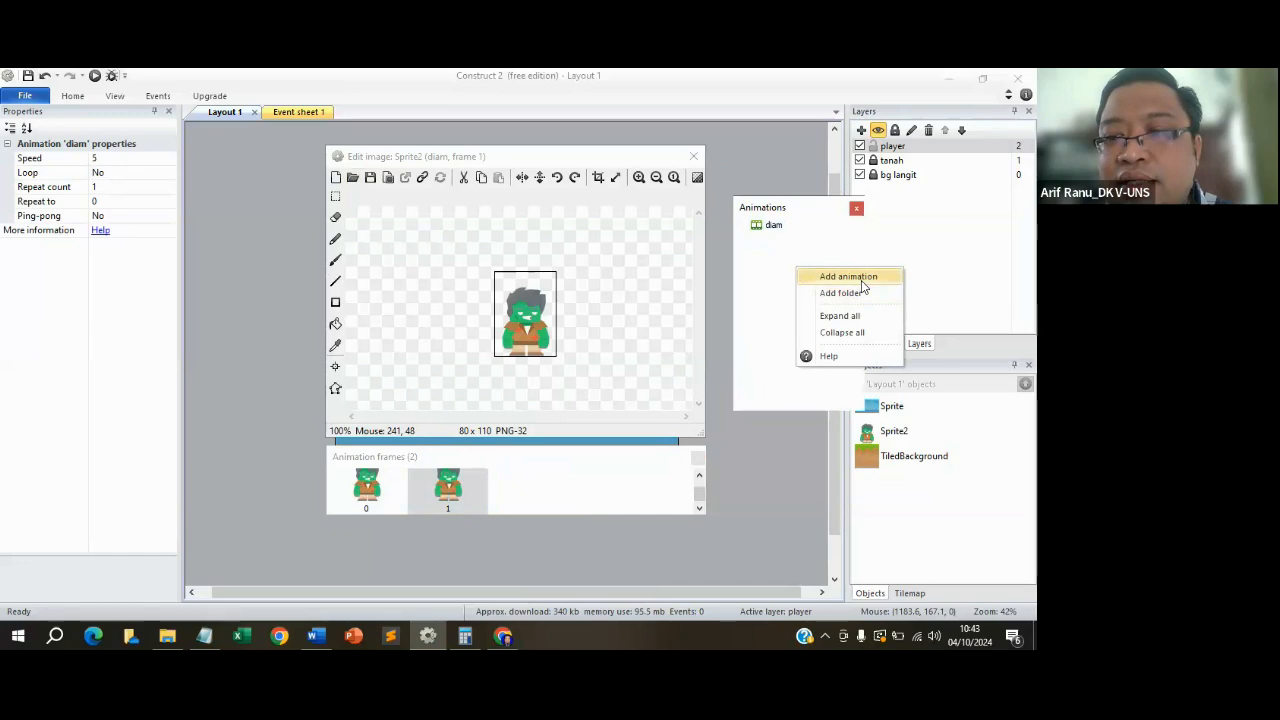
{"action": "left_click", "coordinate": [848, 277]}
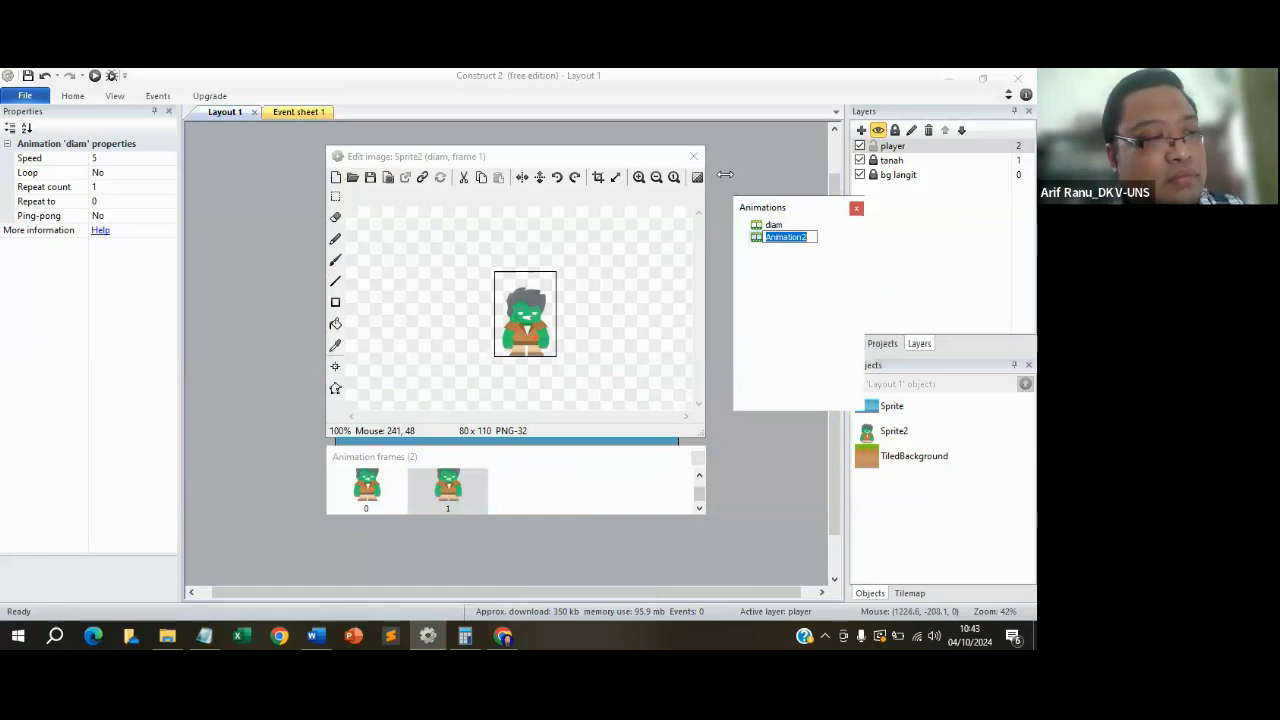
{"action": "type", "text": "jalan"}
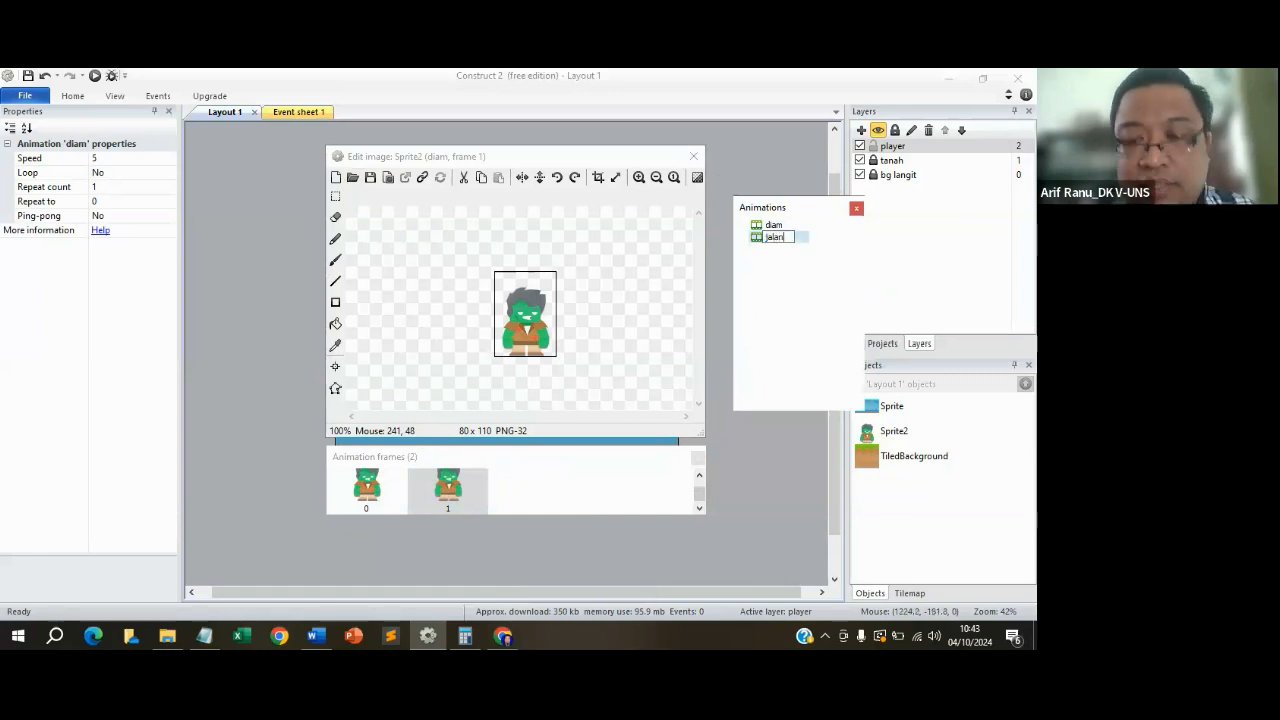
{"action": "left_click", "coordinate": [776, 283]}
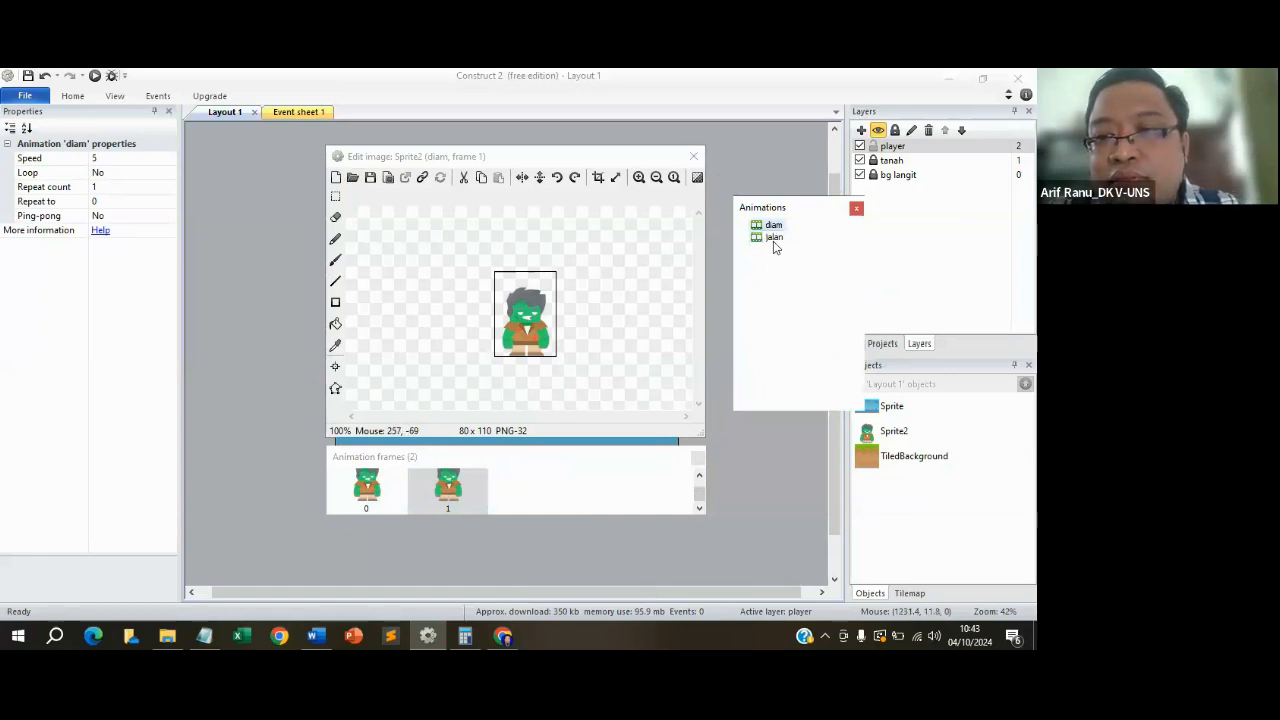
Load the zombie_jalan1 image into frame 0 of the jalan animation.
{"action": "left_click", "coordinate": [774, 238]}
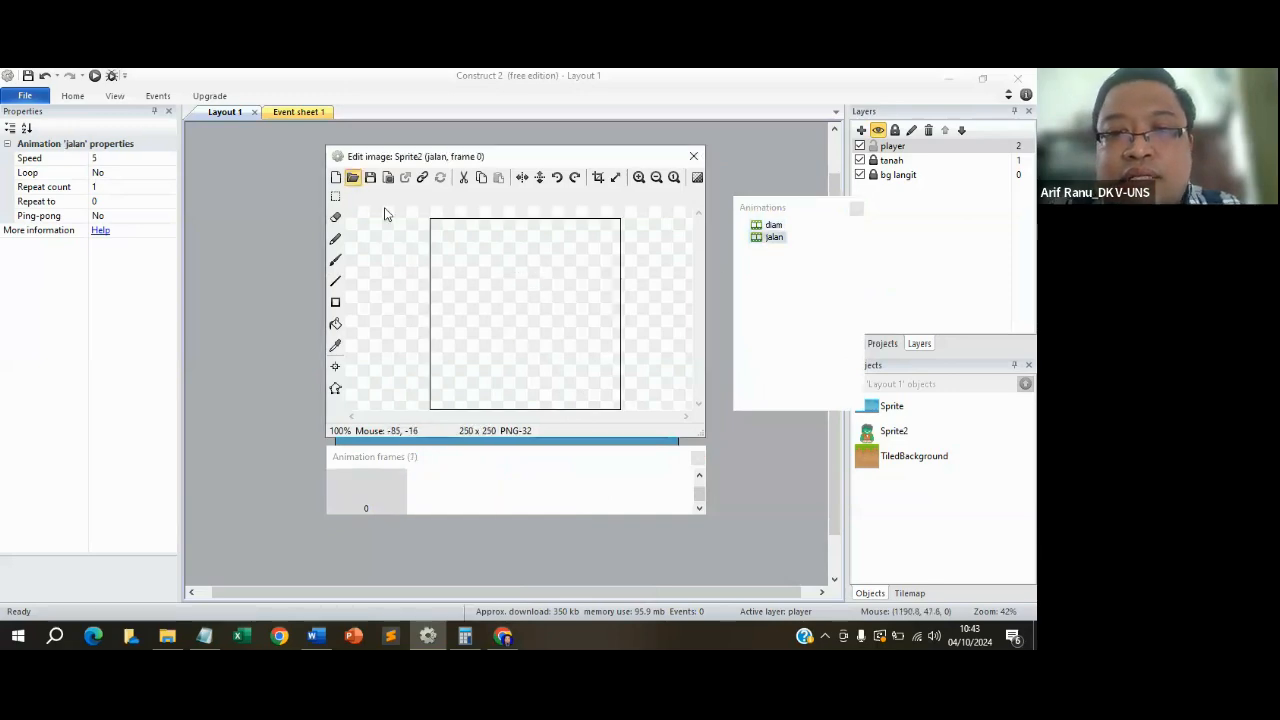
{"action": "scroll", "coordinate": [706, 360], "scroll_direction": "down", "scroll_amount": 1}
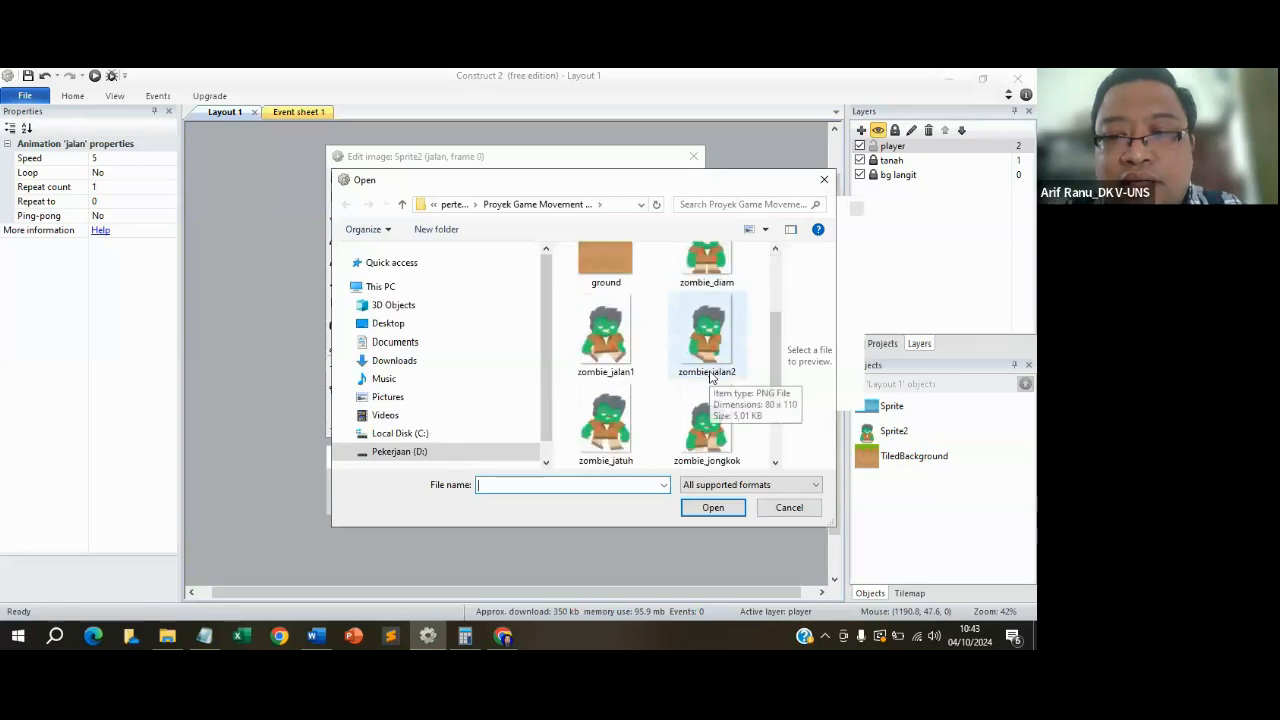
{"action": "left_click", "coordinate": [605, 338]}
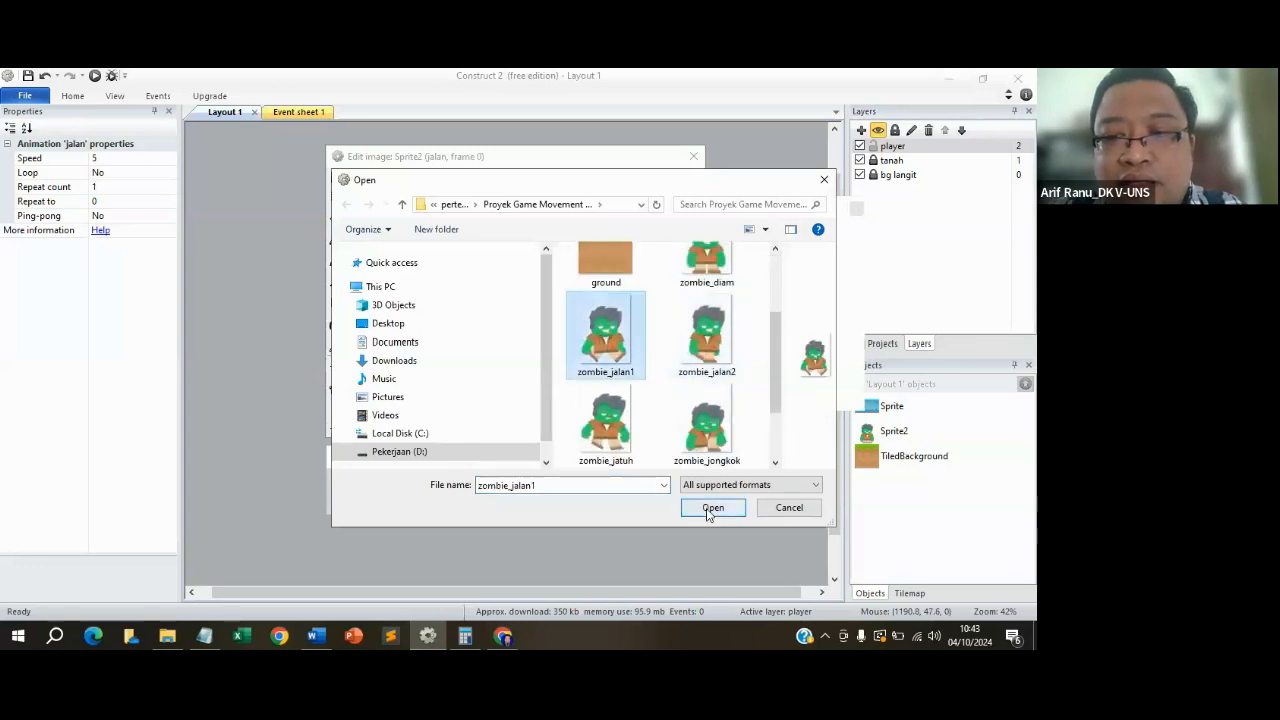
{"action": "left_click", "coordinate": [711, 508]}
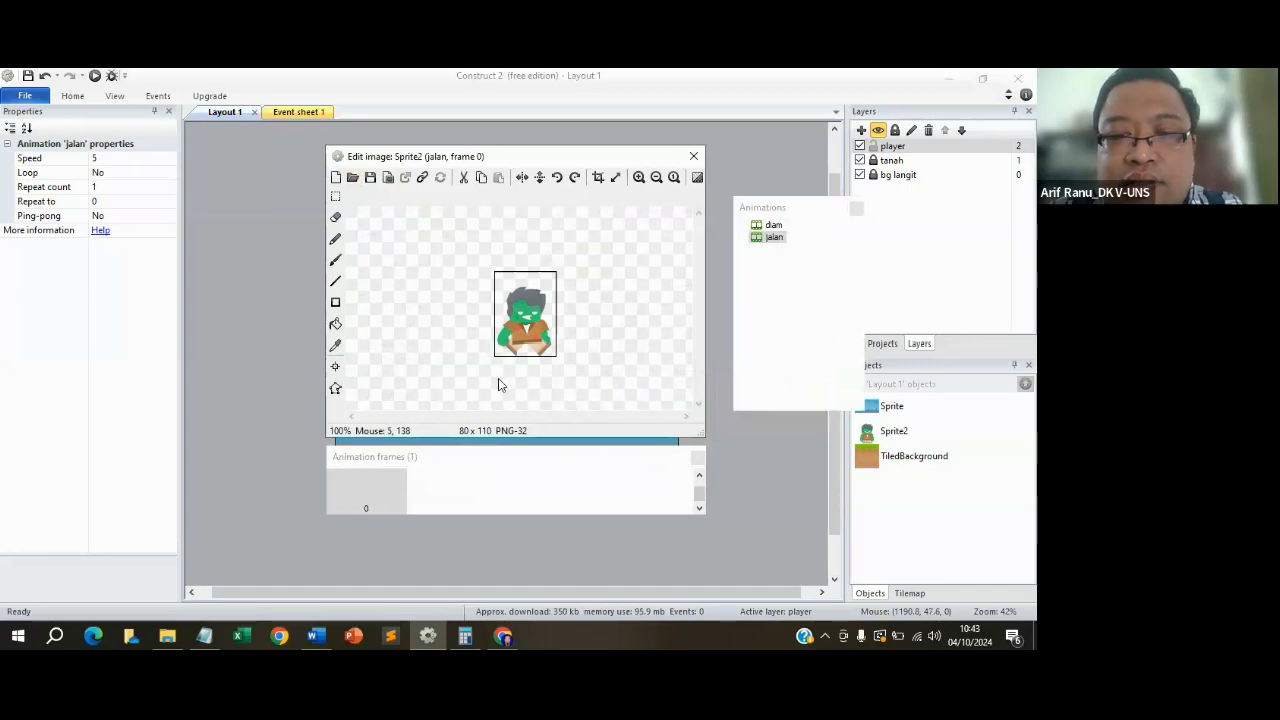
Add an empty second frame to the jalan animation.
{"action": "right_click", "coordinate": [386, 492]}
{"action": "left_click", "coordinate": [430, 487]}
{"action": "right_click", "coordinate": [430, 486]}
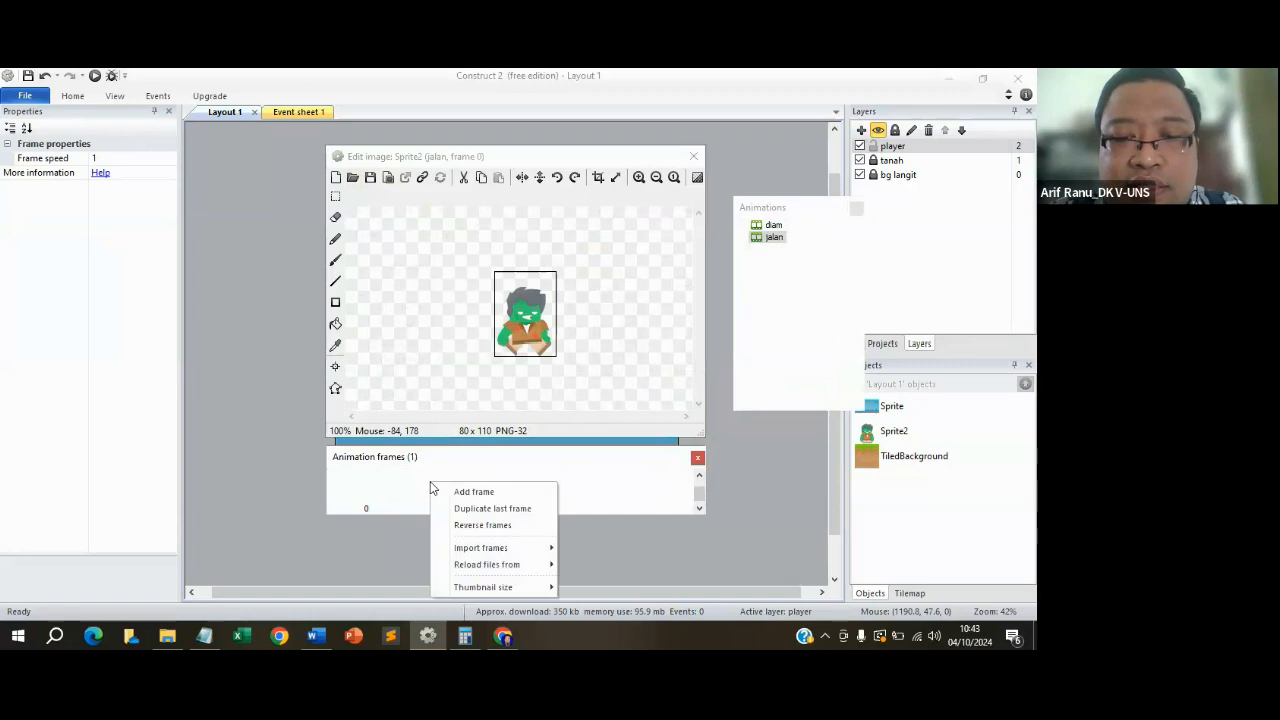
{"action": "left_click", "coordinate": [366, 492]}
{"action": "right_click", "coordinate": [418, 487]}
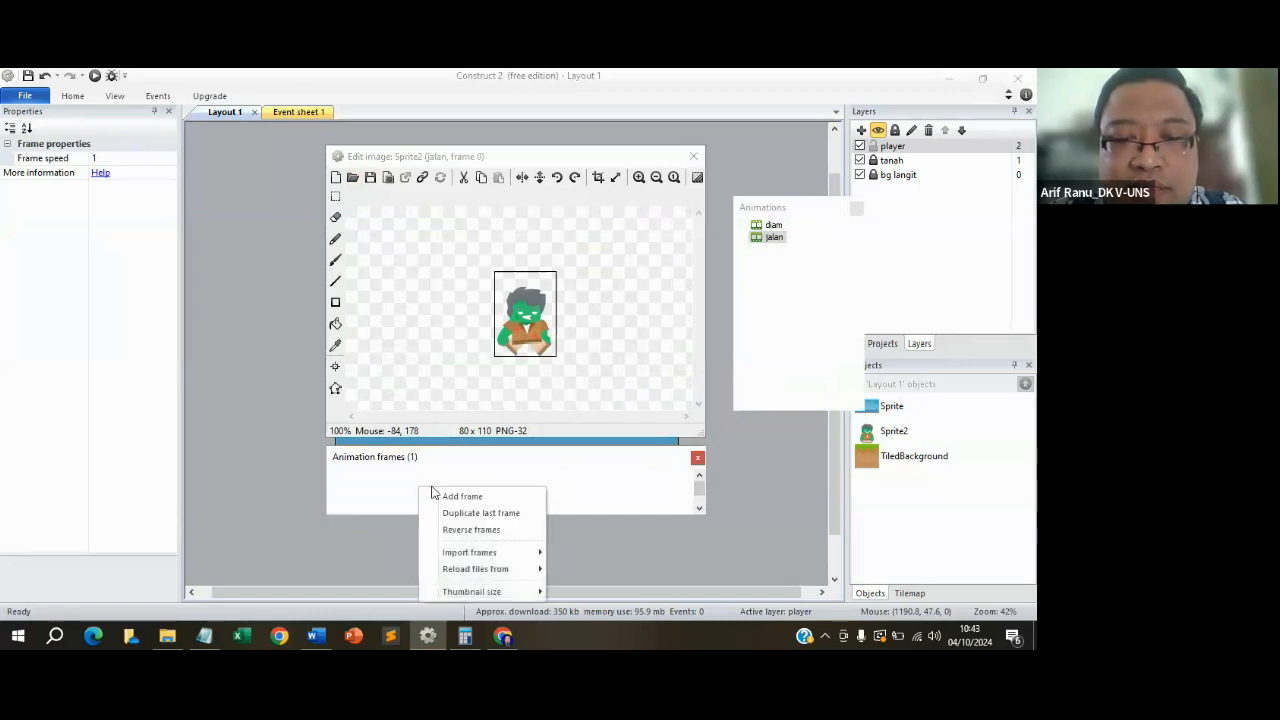
{"action": "left_click", "coordinate": [452, 495]}
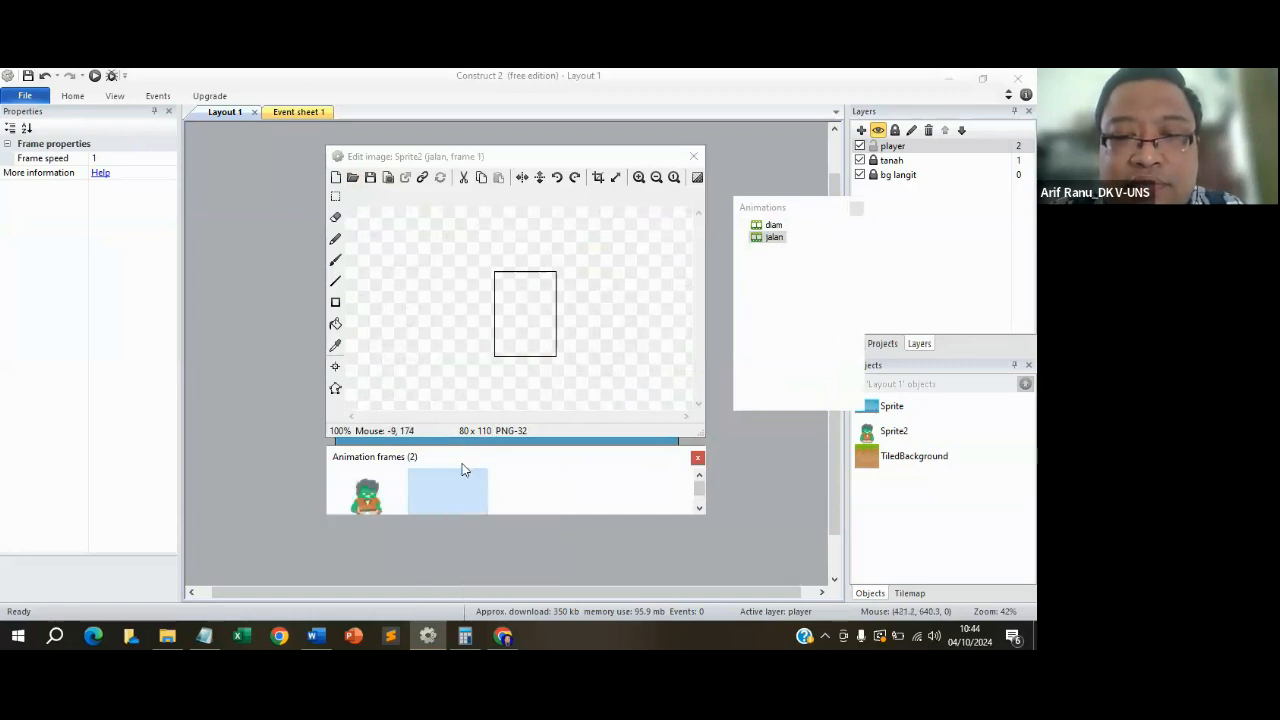
Load the zombie_jalan2 image into frame 1 of the jalan animation.
{"action": "left_click", "coordinate": [352, 178]}
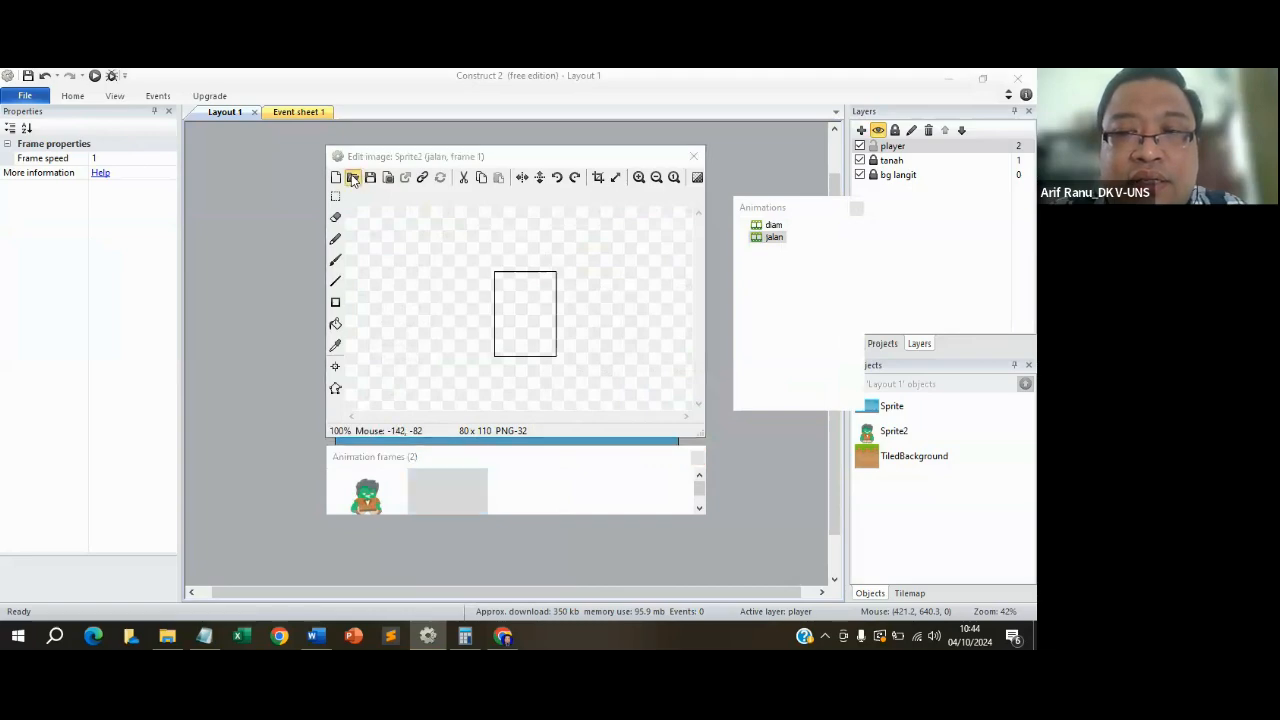
{"action": "left_click", "coordinate": [712, 390]}
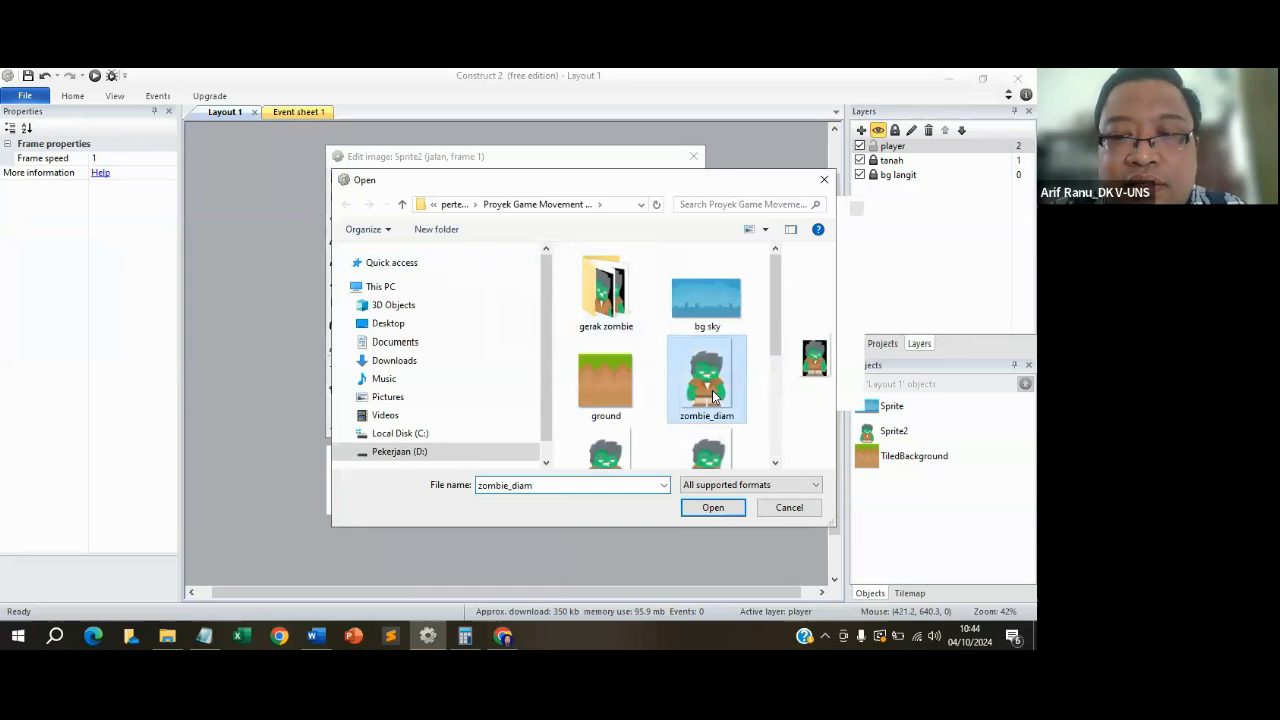
{"action": "scroll", "coordinate": [712, 390], "scroll_direction": "down", "scroll_amount": 2}
{"action": "left_click", "coordinate": [712, 340]}
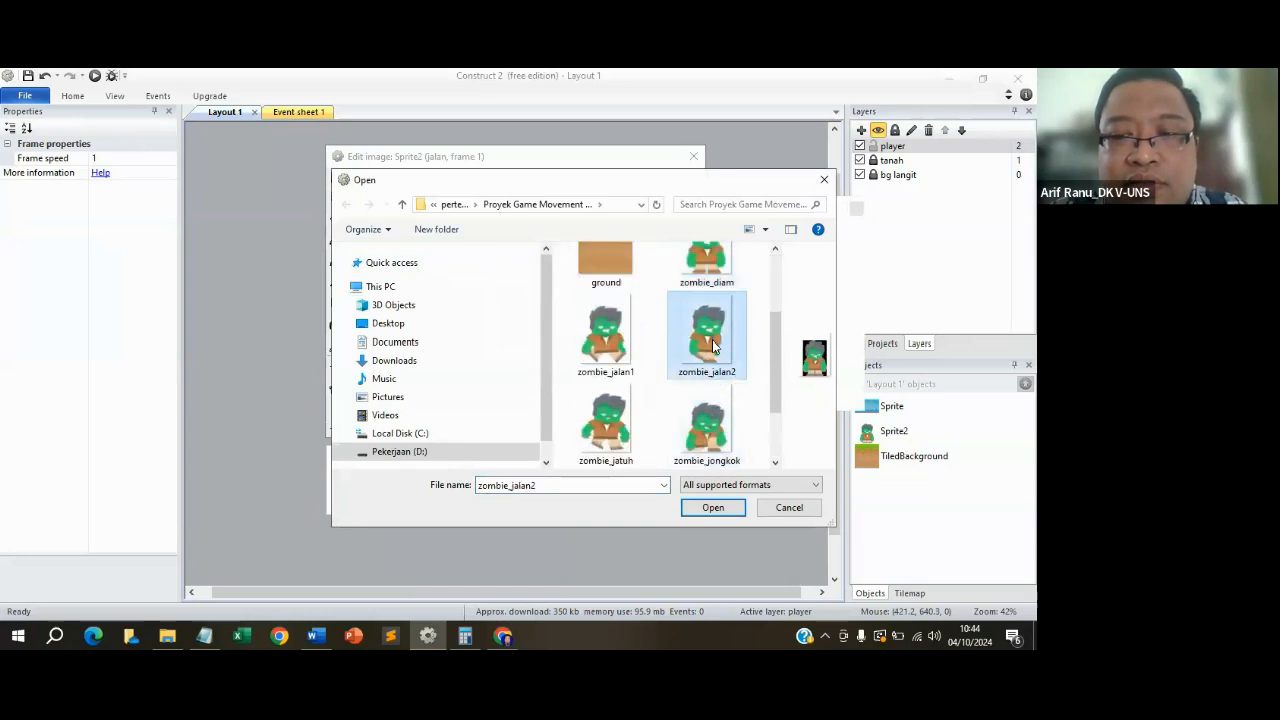
{"action": "left_click", "coordinate": [707, 509]}
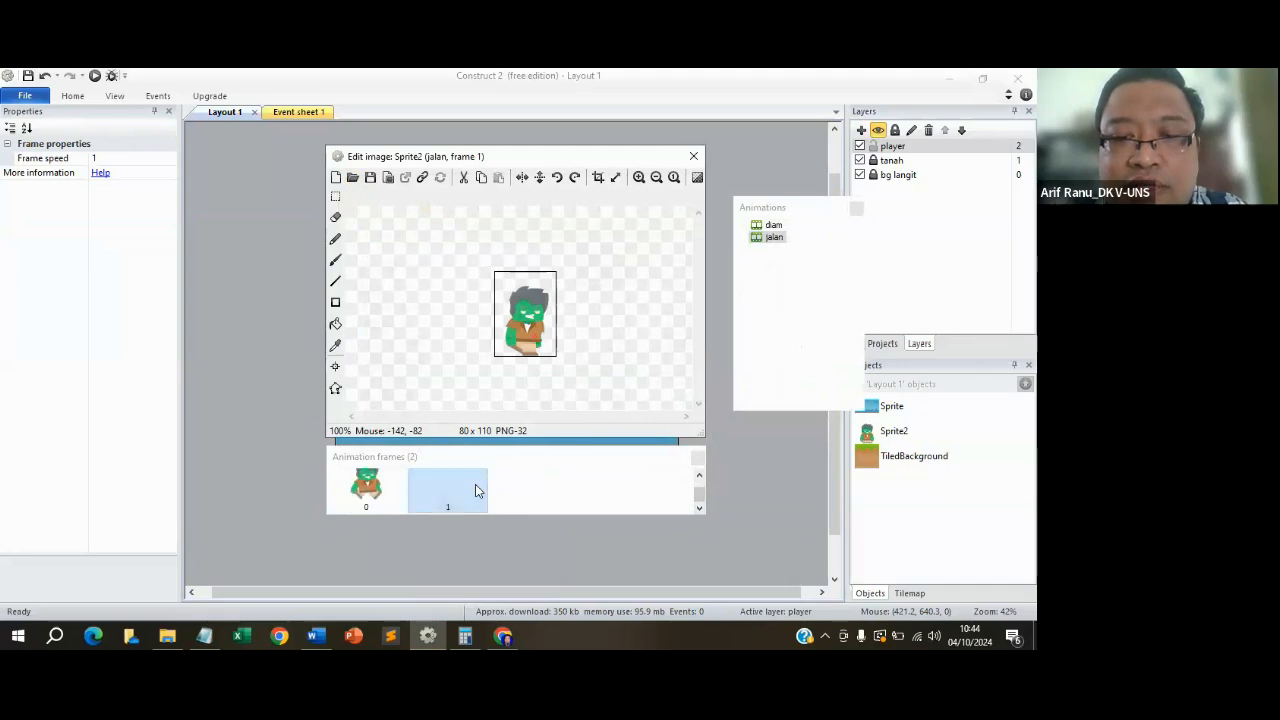
Add an empty third frame to the jalan animation and delete it again.
{"action": "right_click", "coordinate": [477, 488]}
{"action": "left_click", "coordinate": [535, 478]}
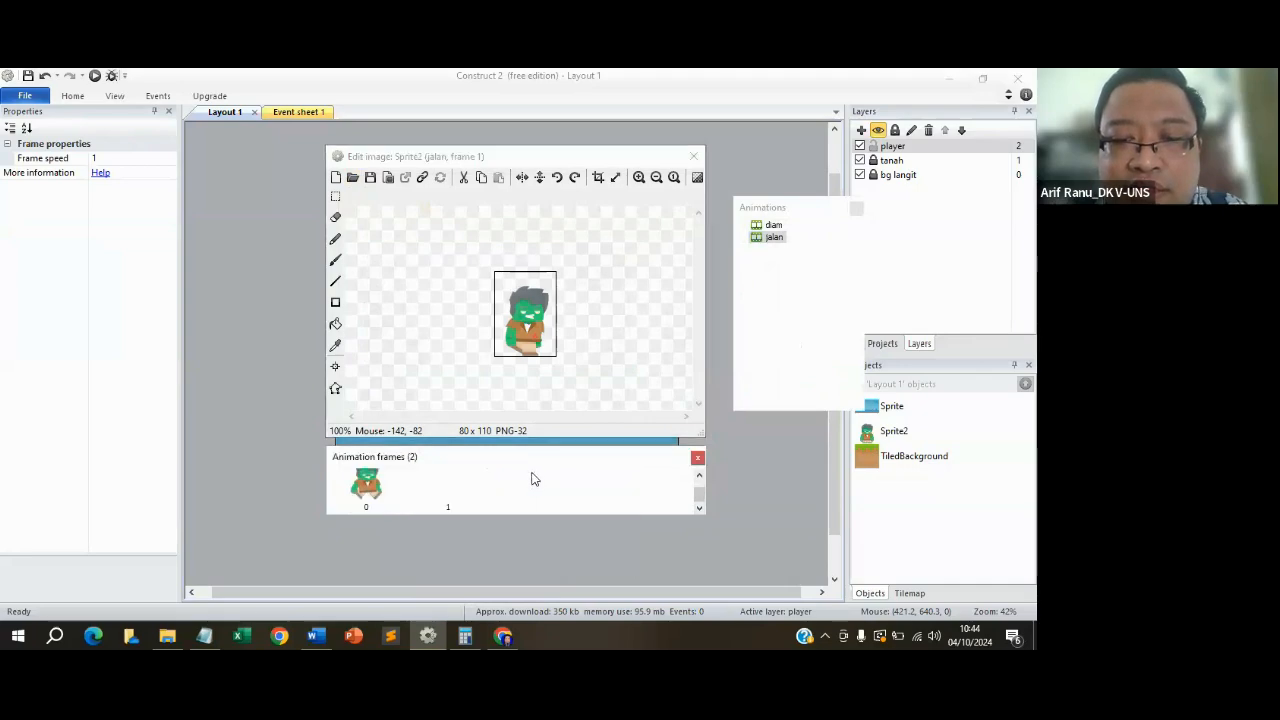
{"action": "right_click", "coordinate": [515, 482]}
{"action": "left_click", "coordinate": [548, 490]}
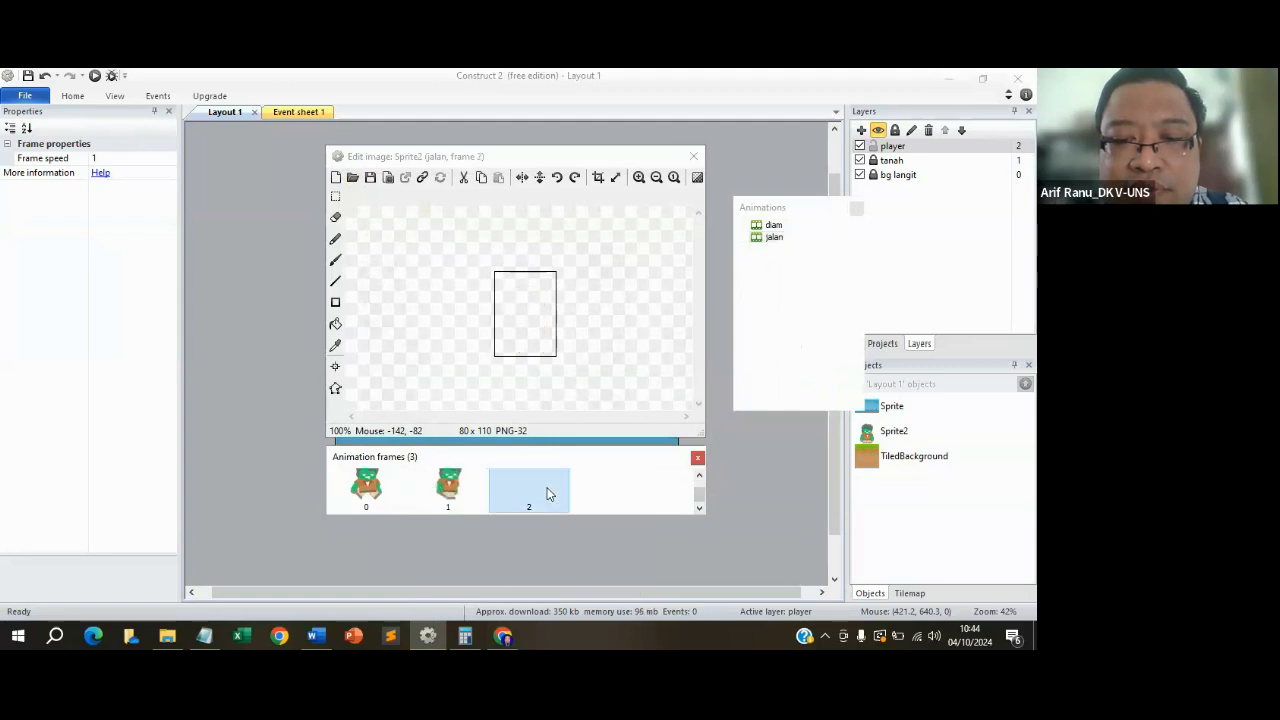
{"action": "right_click", "coordinate": [510, 492]}
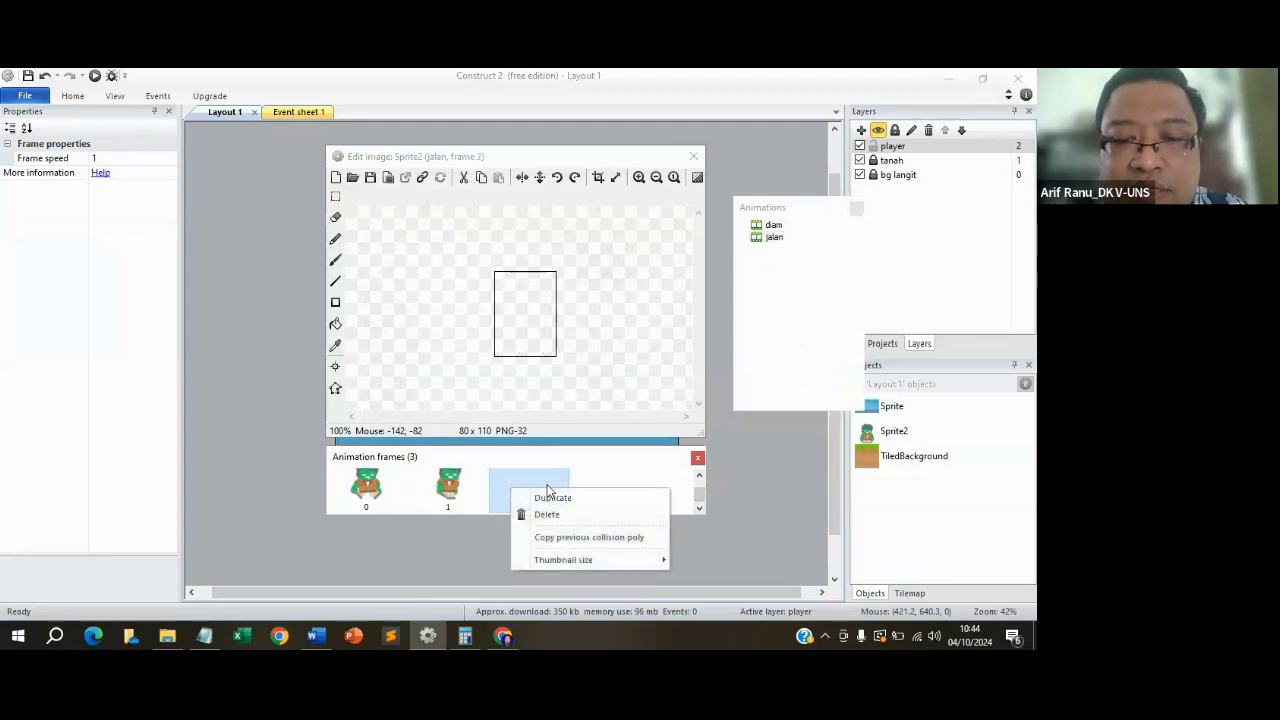
{"action": "left_click", "coordinate": [532, 513]}
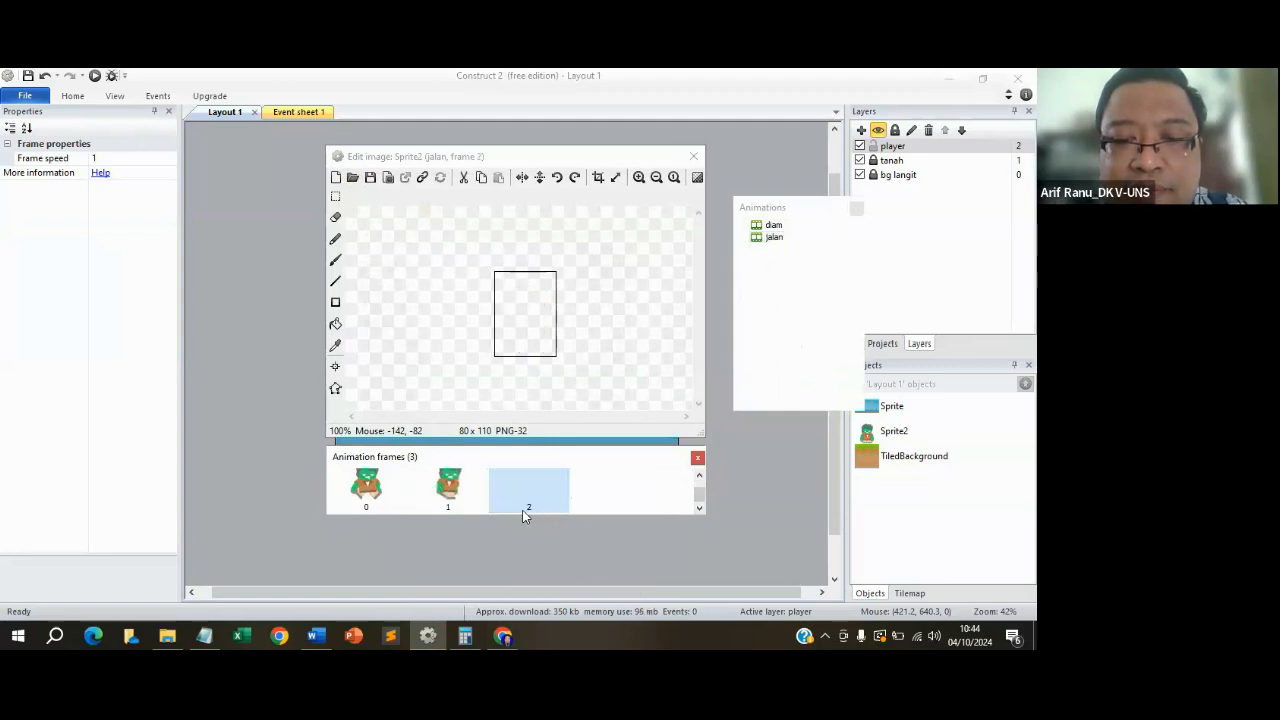
Compare the zombie's walking poses in frames 0 and 1 of the jalan animation.
{"action": "left_click", "coordinate": [368, 495]}
{"action": "left_click", "coordinate": [447, 500]}
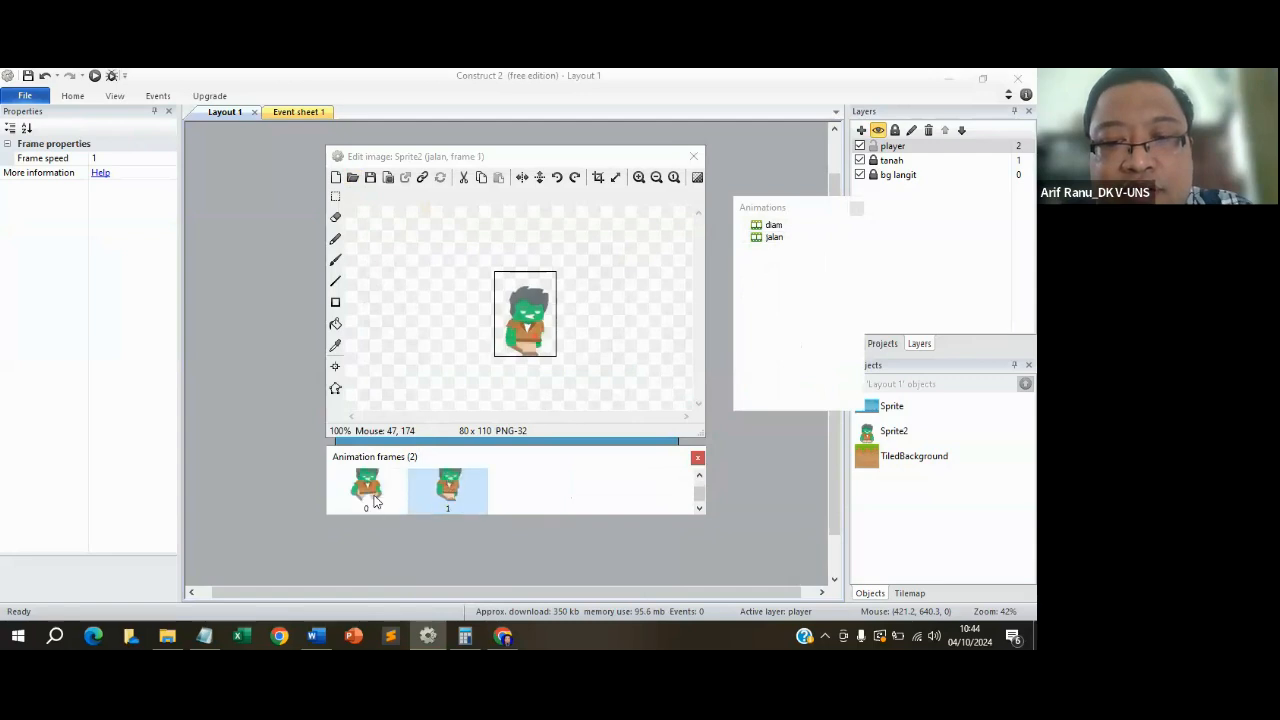
{"action": "left_click", "coordinate": [371, 501]}
{"action": "left_click", "coordinate": [434, 497]}
{"action": "left_click", "coordinate": [371, 500]}
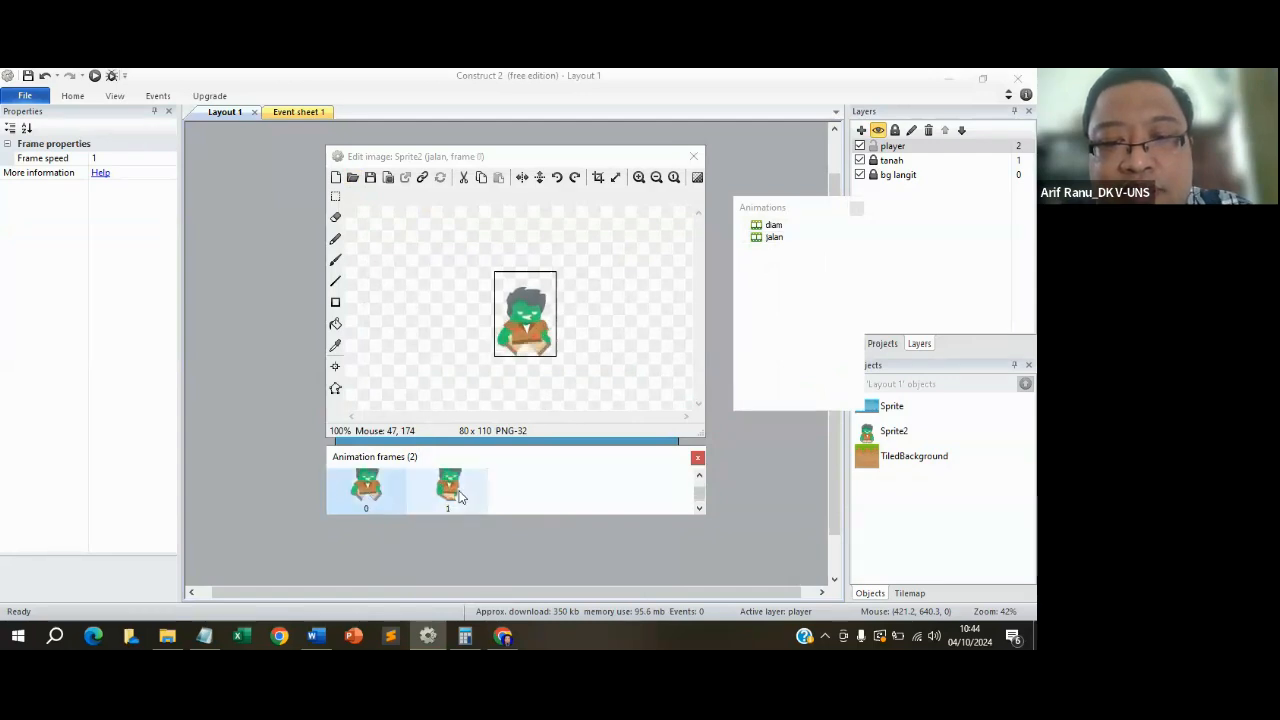
{"action": "left_click", "coordinate": [458, 493]}
Add a third animation named lompat to the zombie sprite.
{"action": "left_click", "coordinate": [770, 264]}
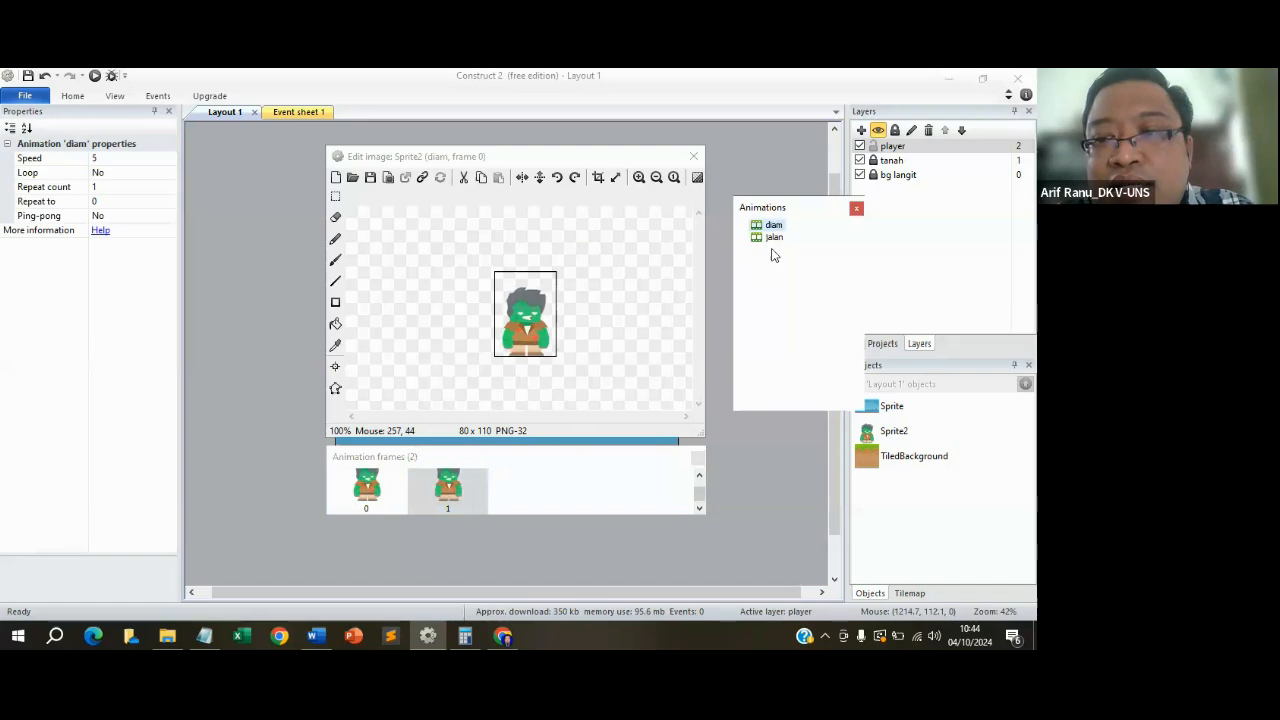
{"action": "right_click", "coordinate": [767, 273]}
{"action": "left_click", "coordinate": [798, 277]}
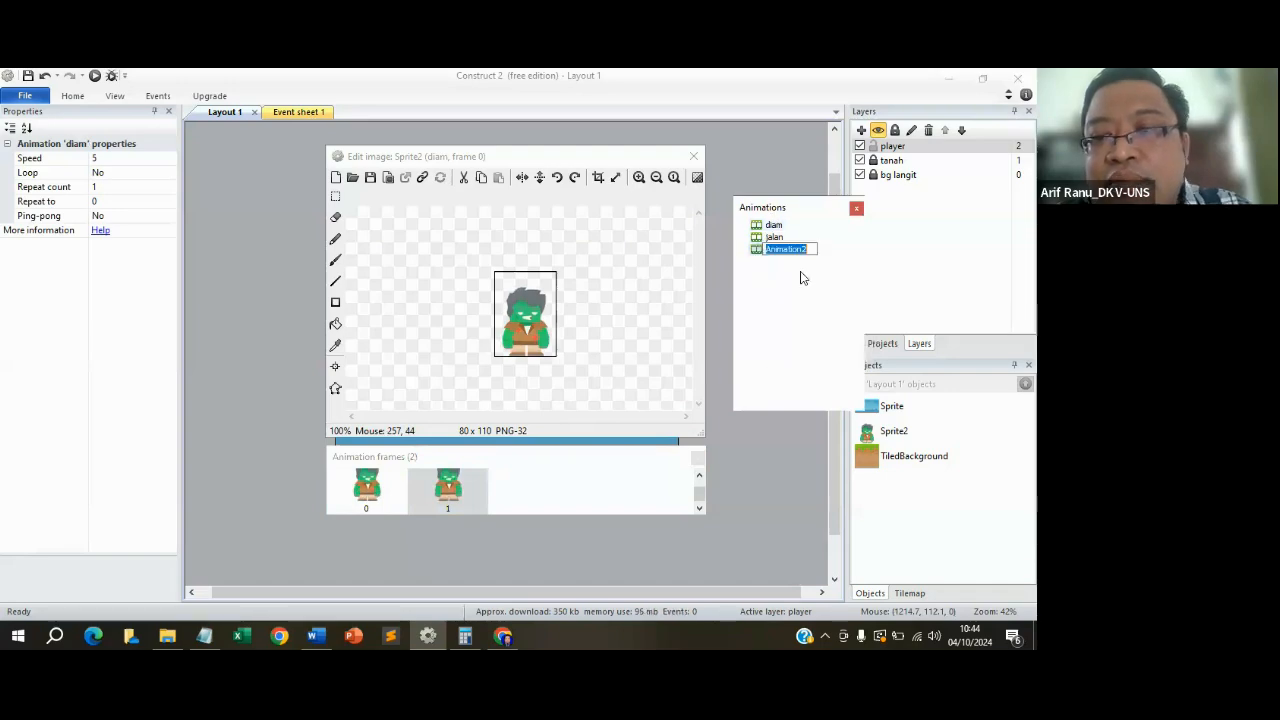
{"action": "type", "text": "lompat"}
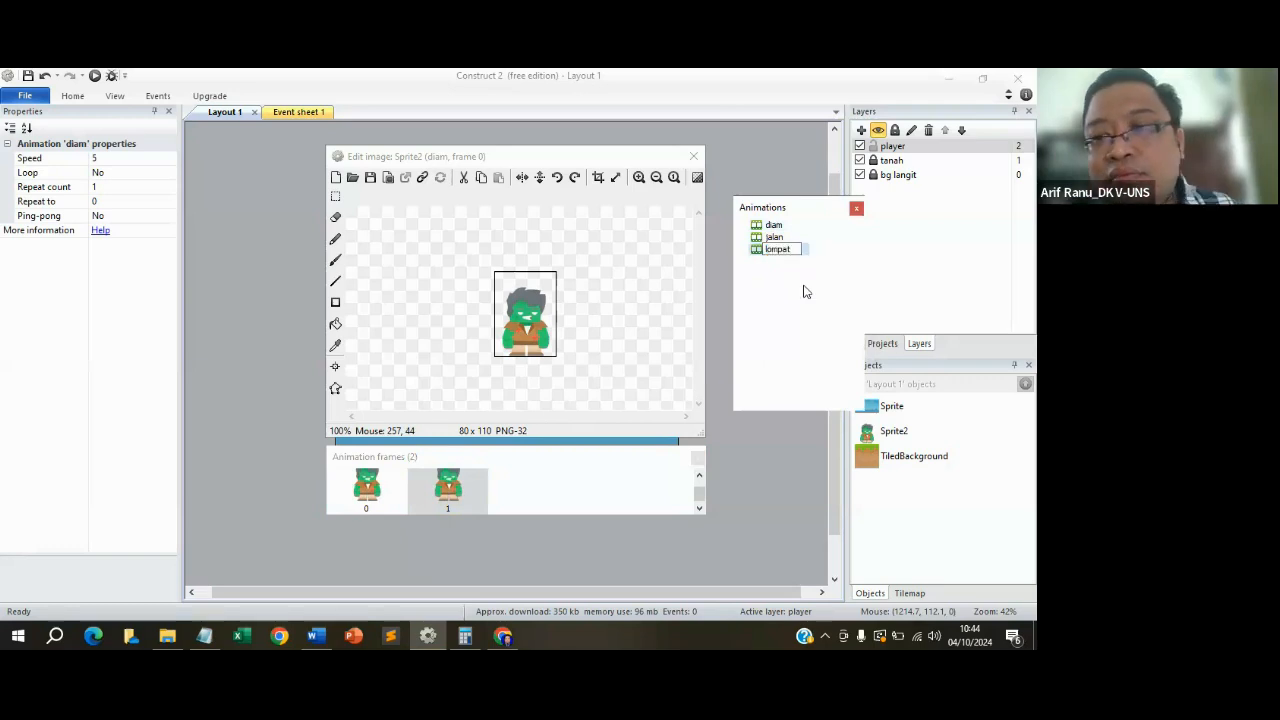
{"action": "key", "text": "Return"}
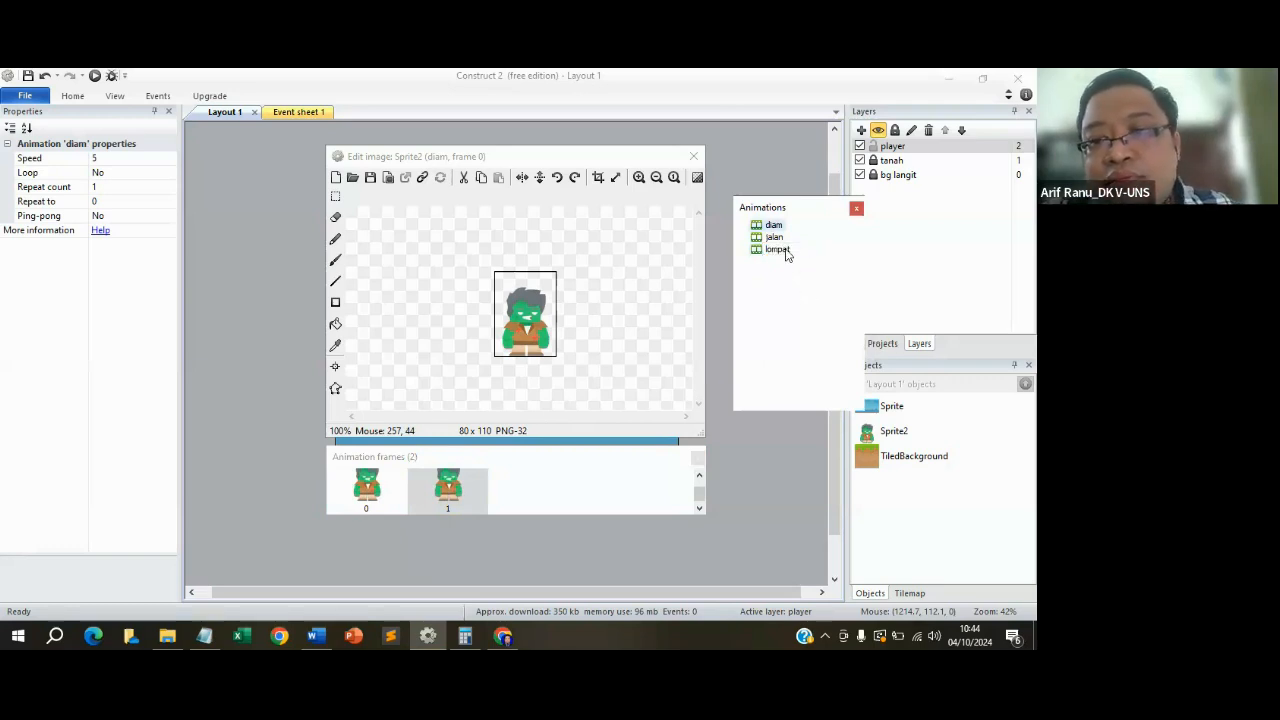
Load the zombie_lompat image into frame 0 of the lompat animation.
{"action": "left_click", "coordinate": [779, 250]}
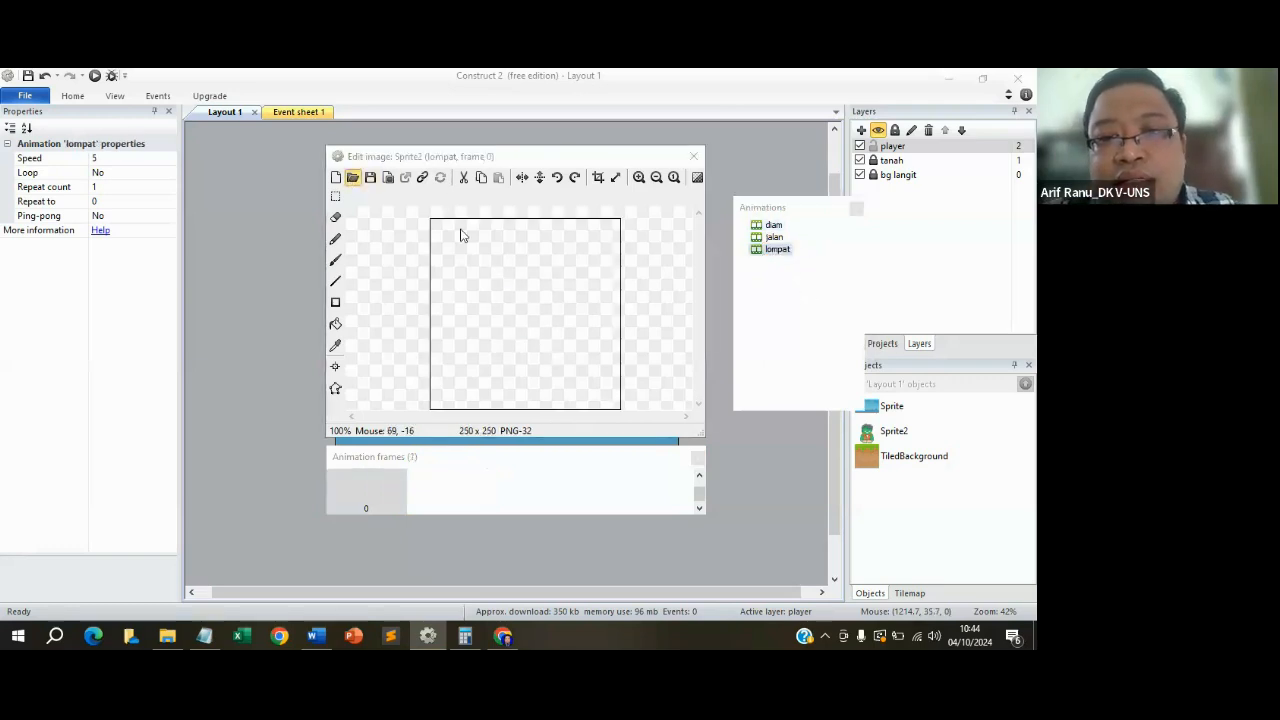
{"action": "scroll", "coordinate": [764, 393], "scroll_direction": "down", "scroll_amount": 3}
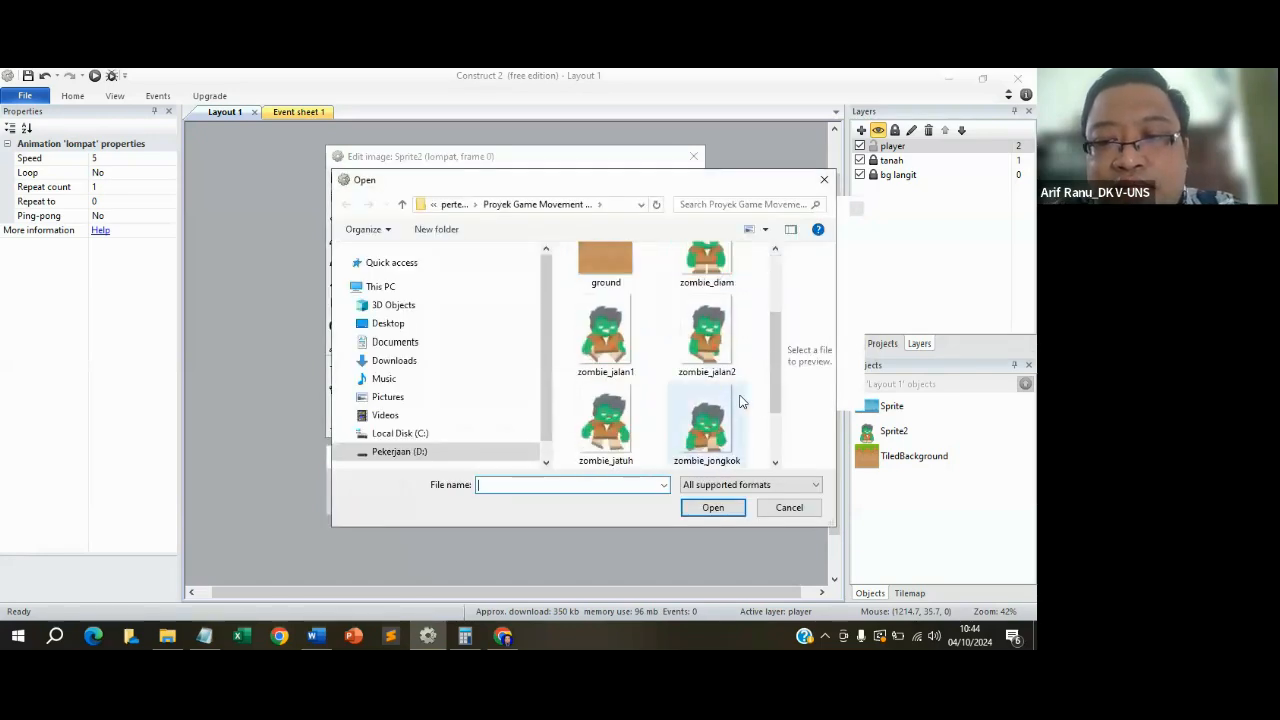
{"action": "scroll", "coordinate": [712, 340], "scroll_direction": "down", "scroll_amount": 1}
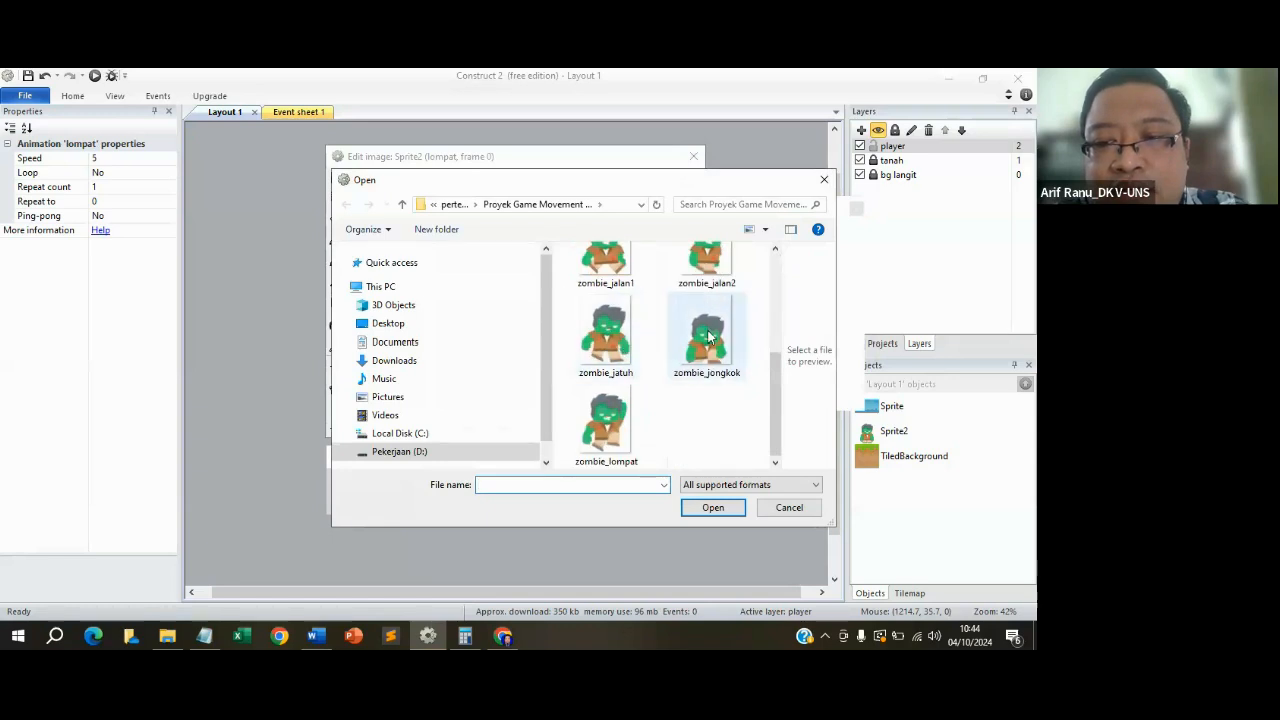
{"action": "left_click", "coordinate": [606, 425]}
{"action": "left_click", "coordinate": [712, 507]}
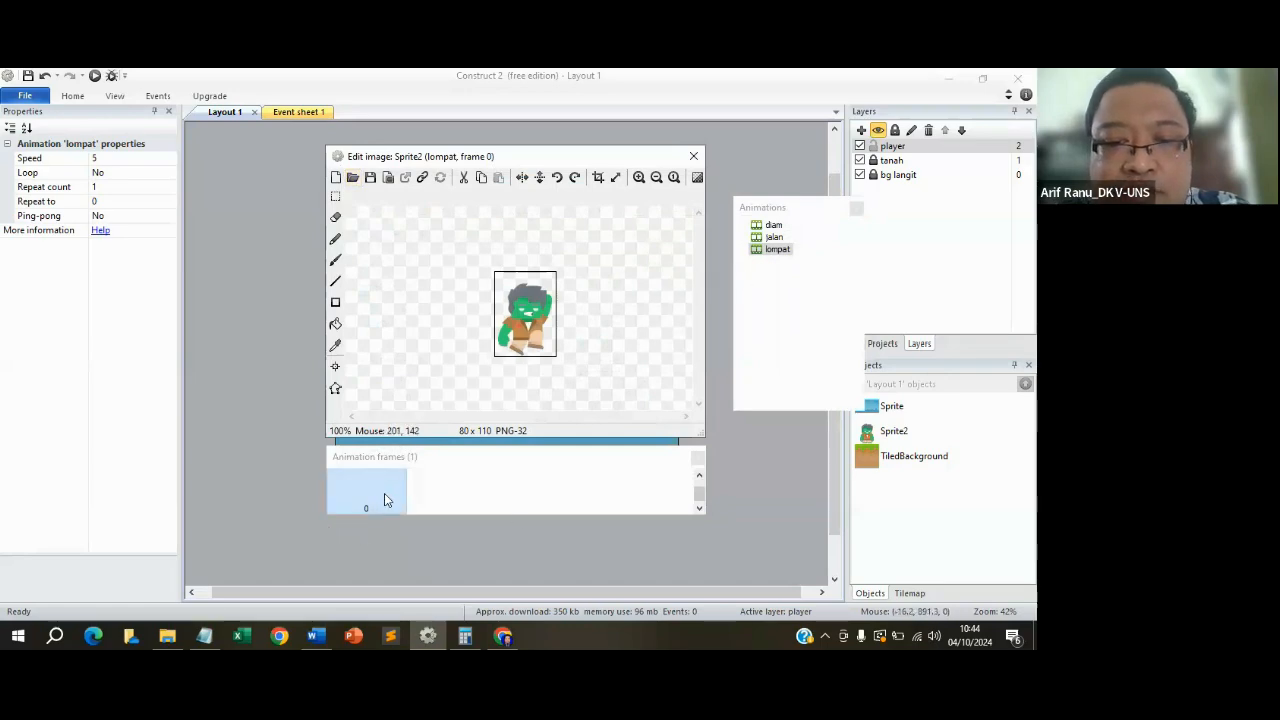
Add a second frame to the lompat animation and load the zombie_jatuh image into it.
{"action": "right_click", "coordinate": [437, 493]}
{"action": "left_click", "coordinate": [466, 500]}
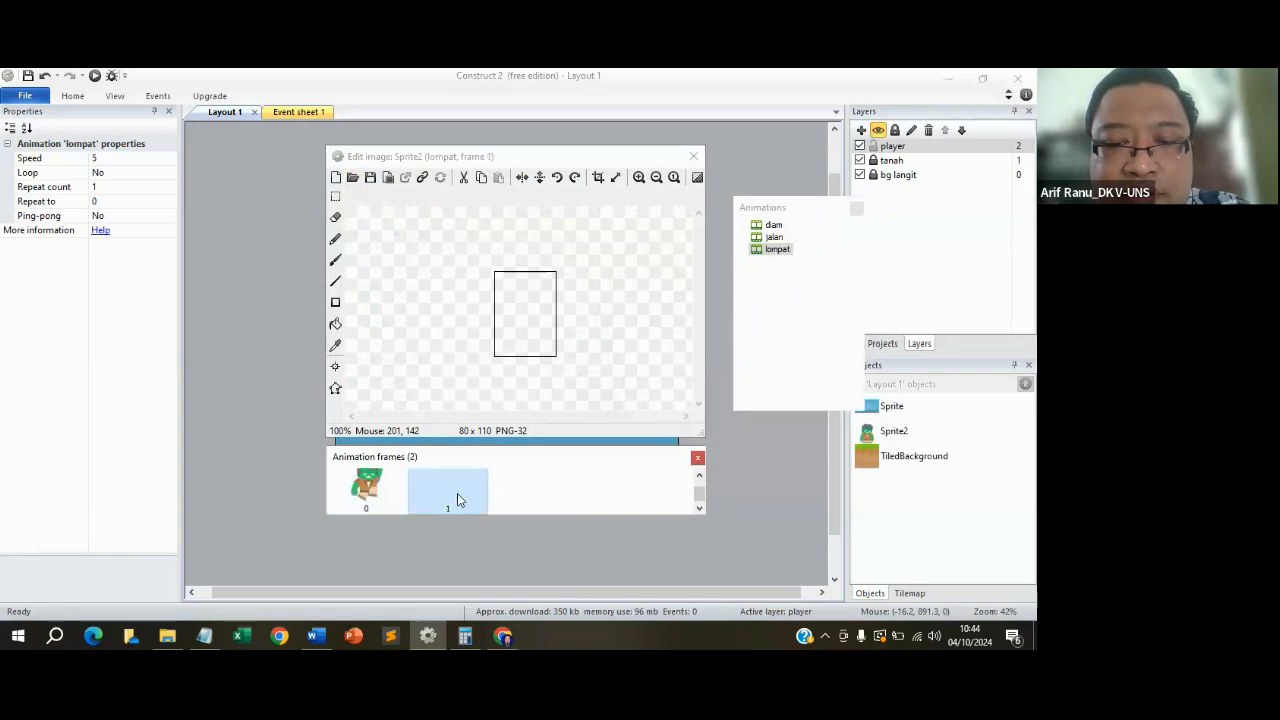
{"action": "left_click", "coordinate": [448, 489]}
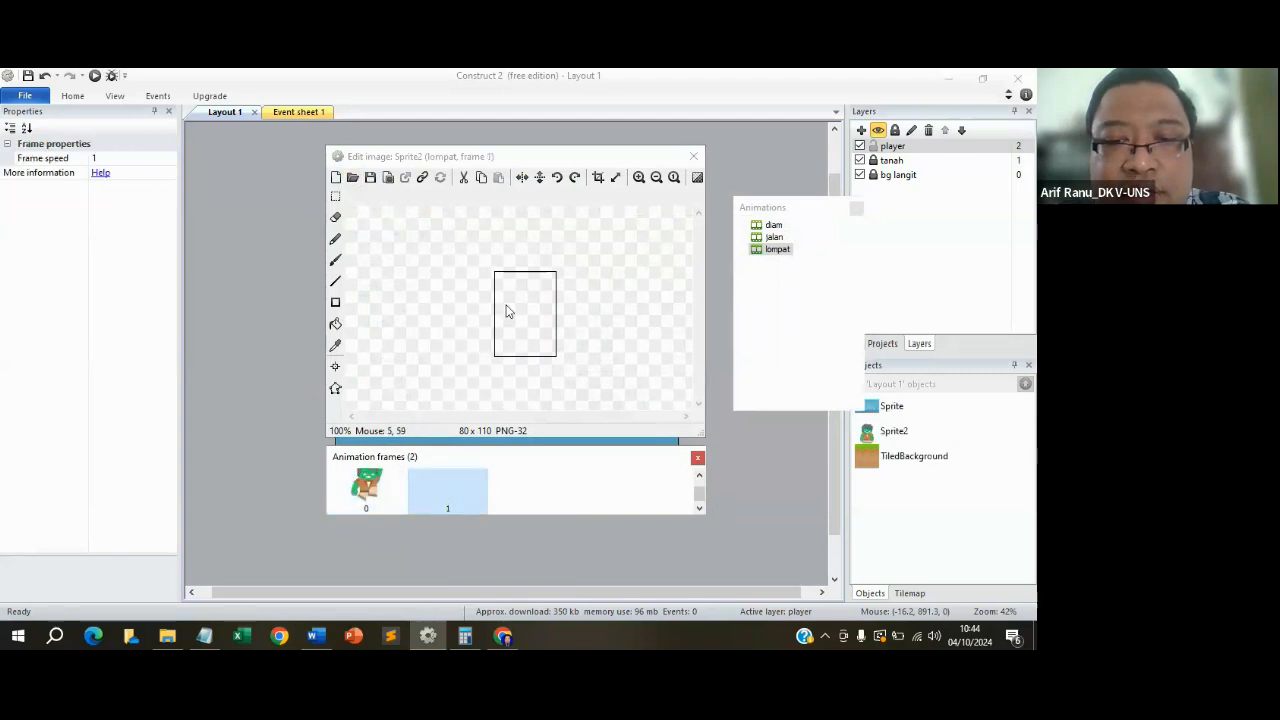
{"action": "left_click", "coordinate": [353, 177]}
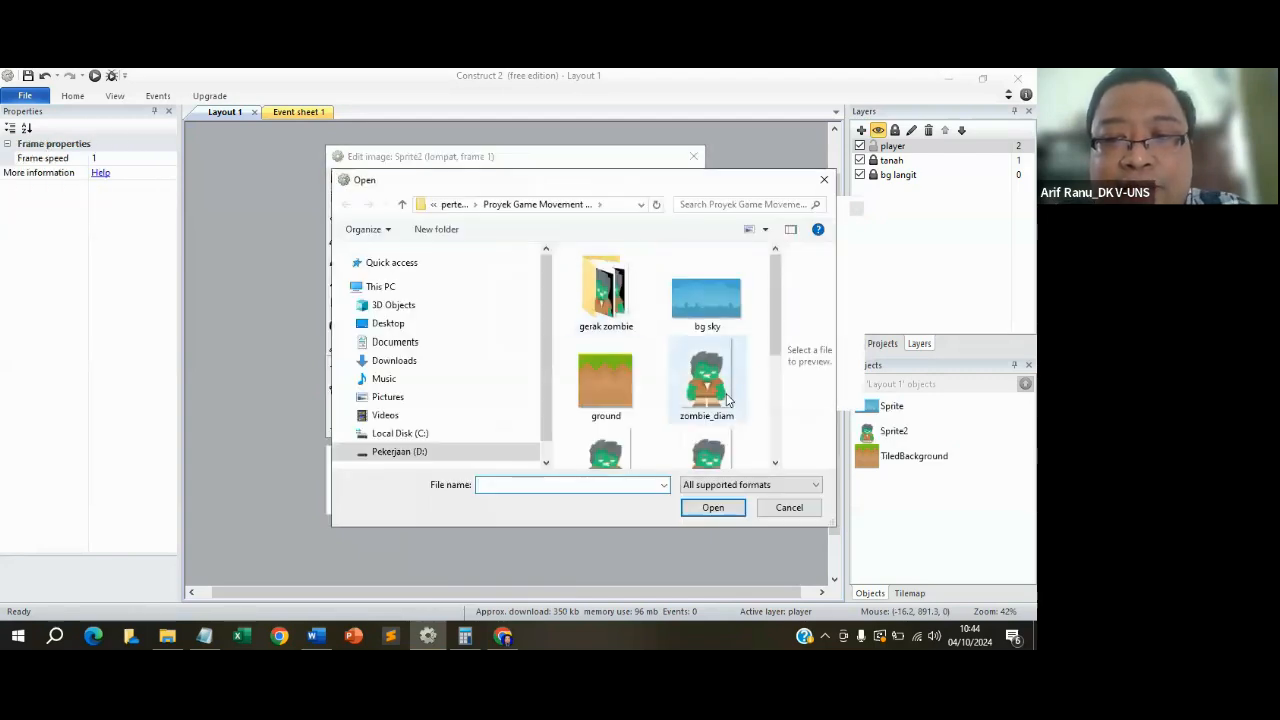
{"action": "left_click_drag", "start_coordinate": [774, 318], "coordinate": [782, 426]}
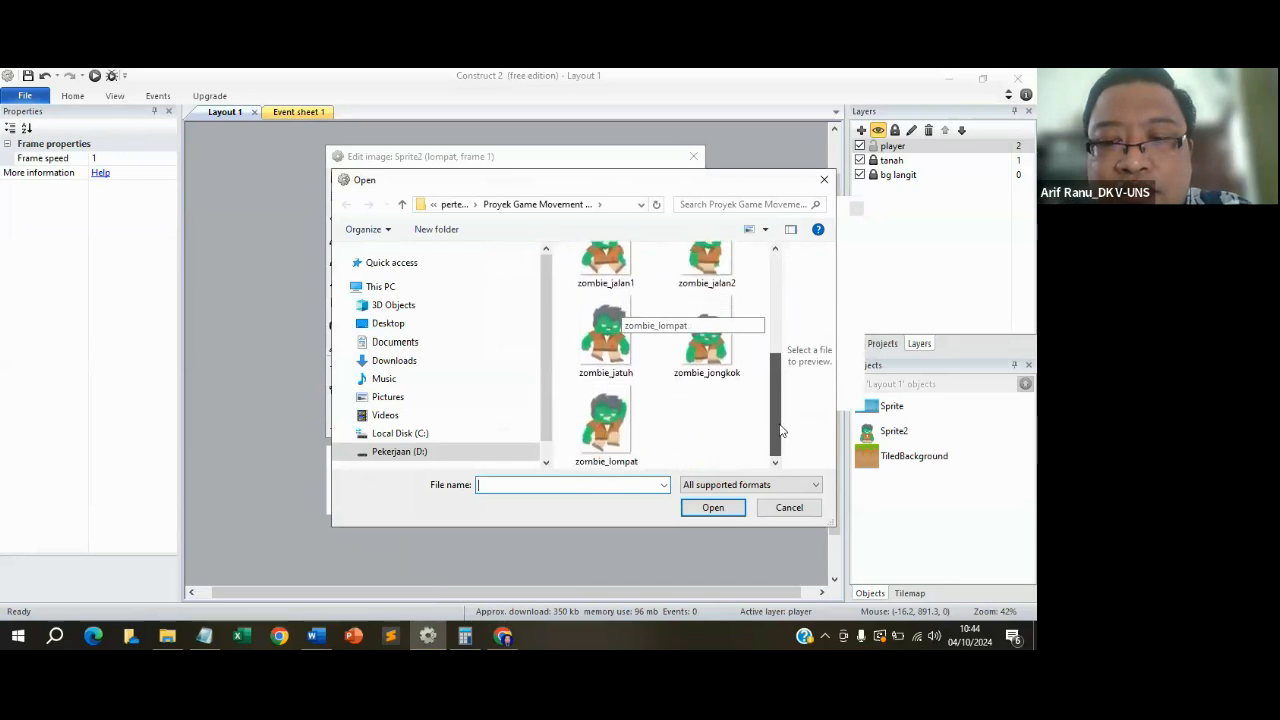
{"action": "left_click", "coordinate": [605, 338]}
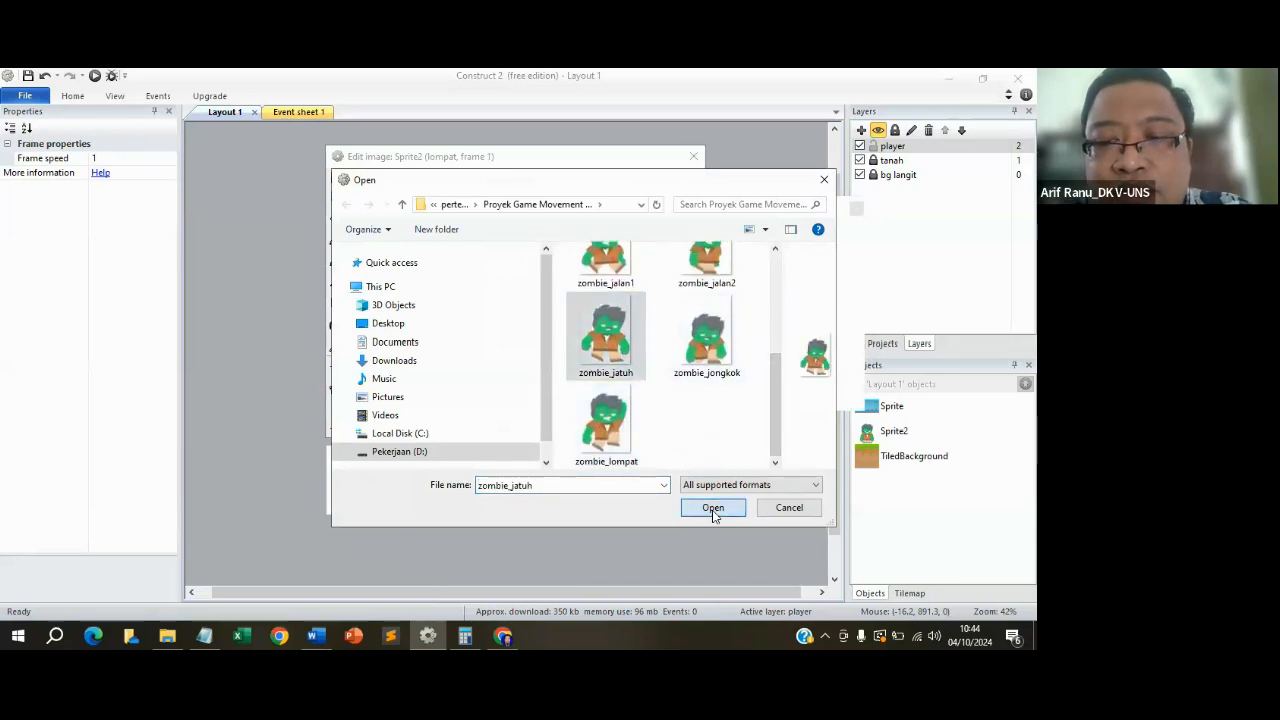
{"action": "left_click", "coordinate": [713, 507]}
{"action": "right_click", "coordinate": [528, 485]}
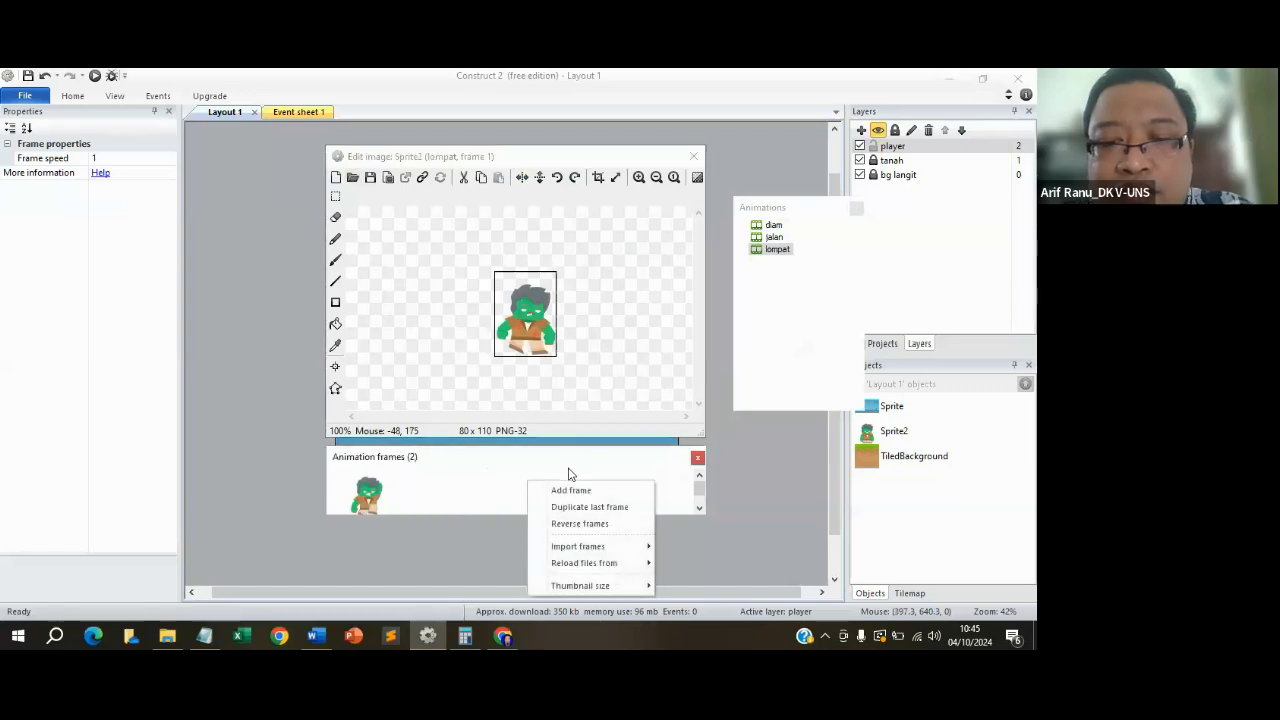
{"action": "left_click", "coordinate": [572, 490]}
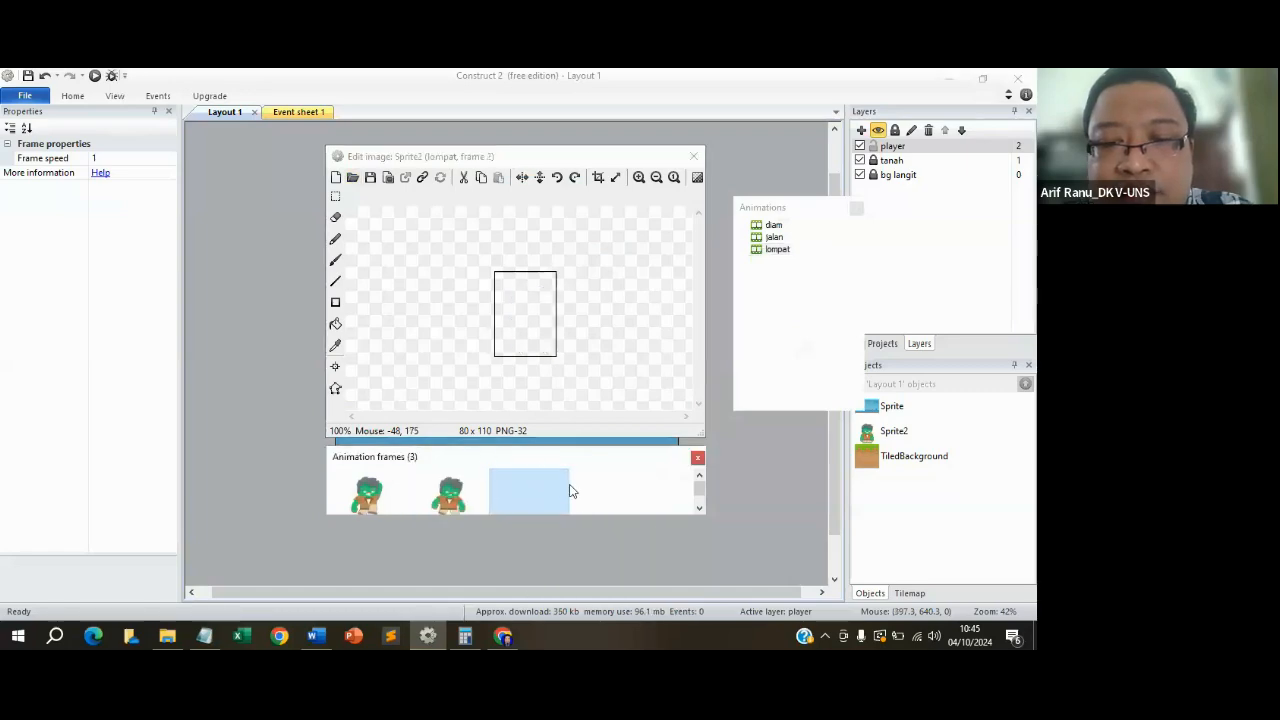
{"action": "left_click_drag", "start_coordinate": [607, 515], "coordinate": [571, 562]}
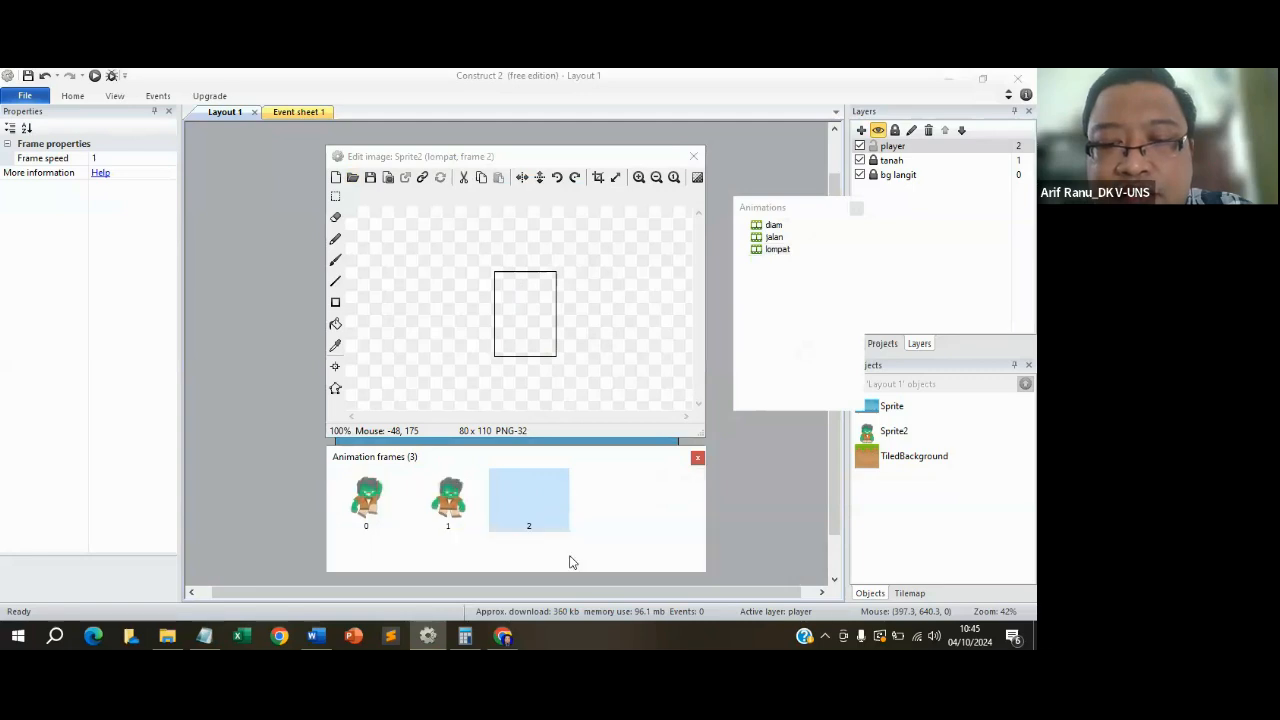
{"action": "right_click", "coordinate": [541, 501]}
{"action": "left_click", "coordinate": [568, 529]}
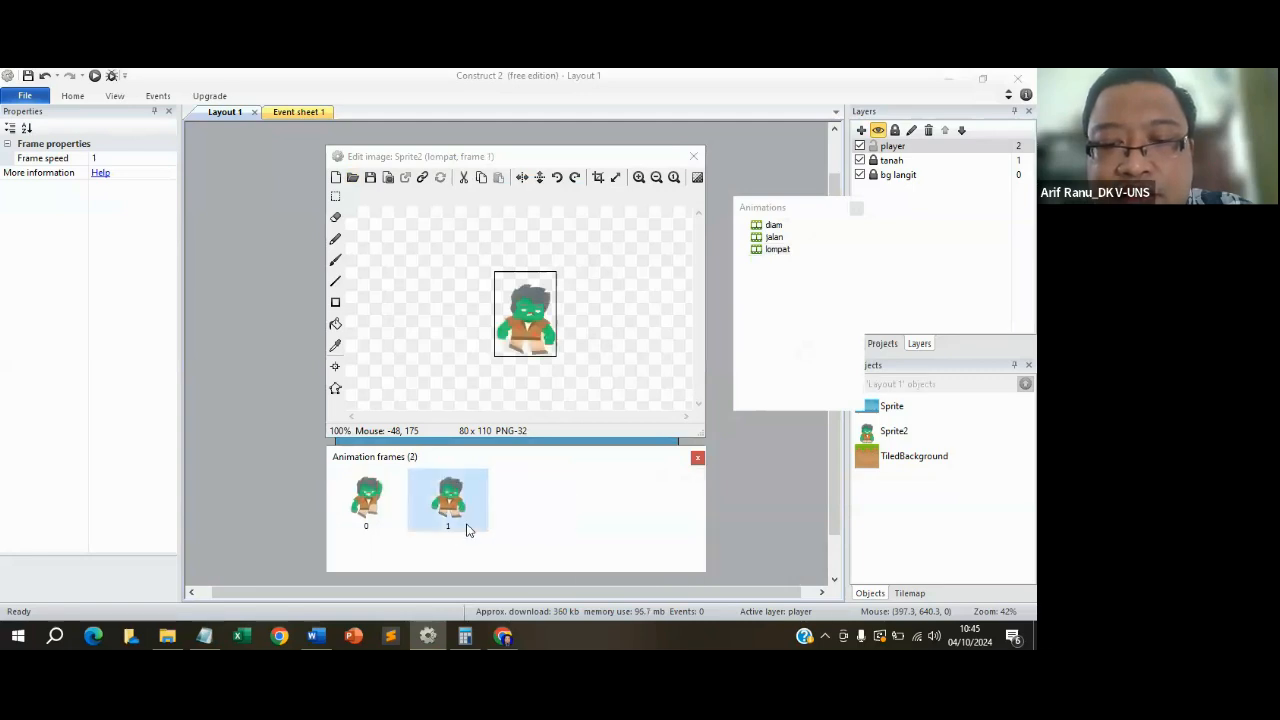
Add a fourth animation named jongkok to the zombie sprite.
{"action": "left_click", "coordinate": [773, 225]}
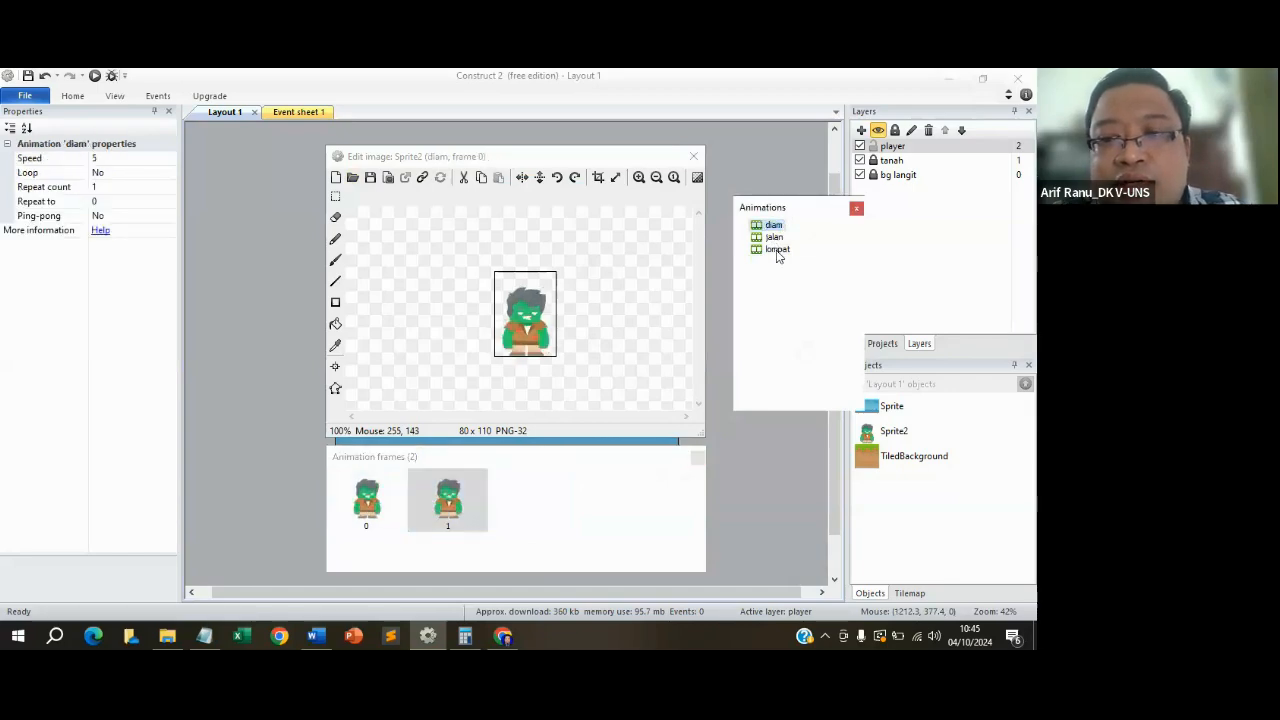
{"action": "left_click", "coordinate": [777, 249]}
{"action": "right_click", "coordinate": [771, 278]}
{"action": "left_click", "coordinate": [830, 288]}
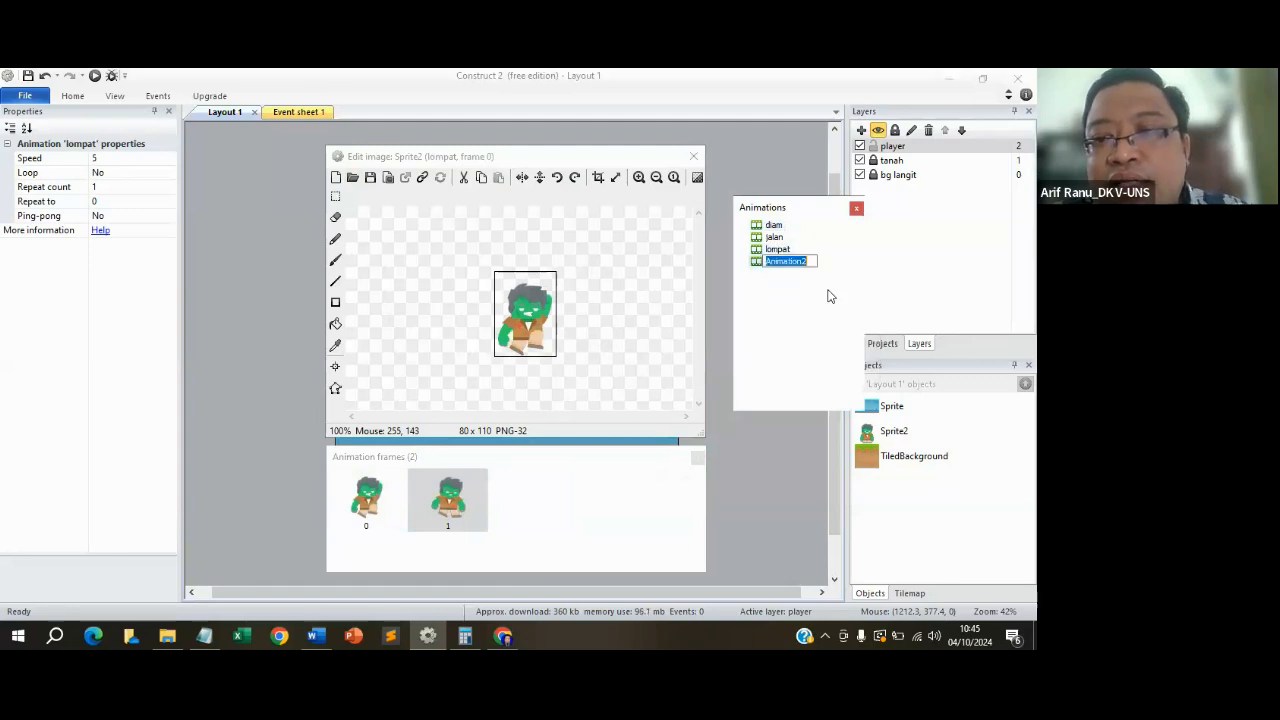
{"action": "type", "text": "ja"}
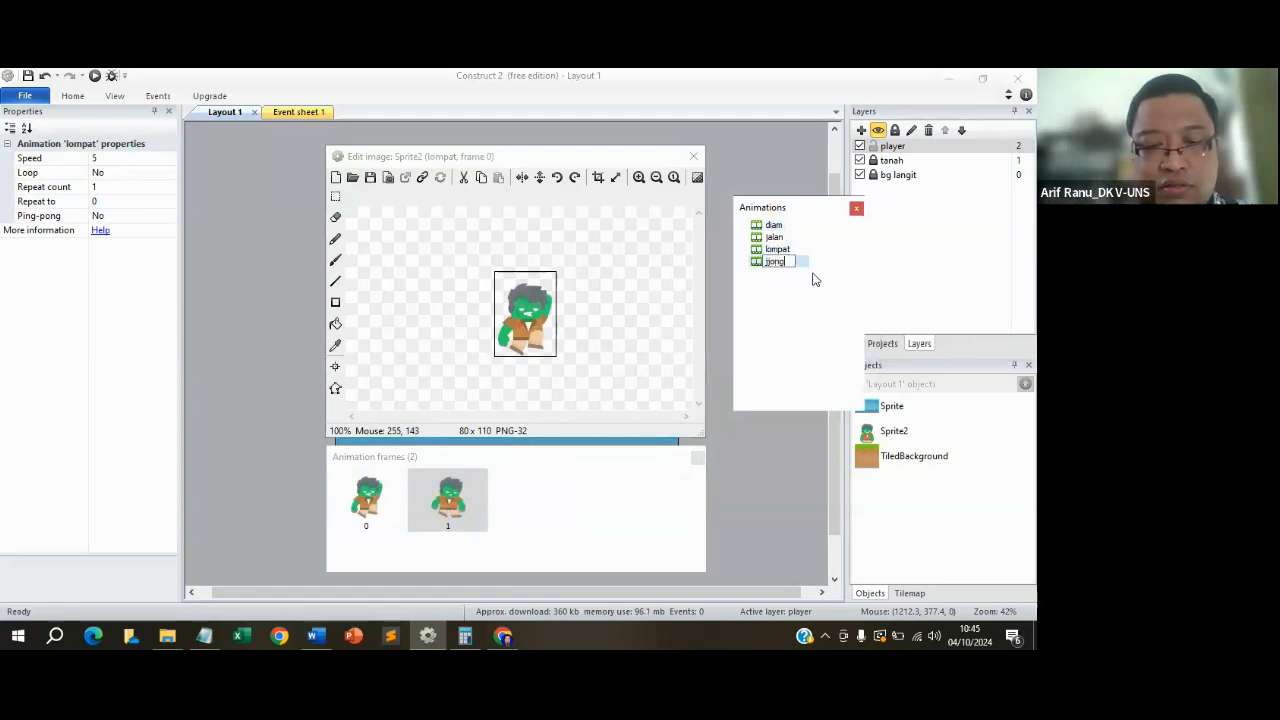
{"action": "key", "text": "BackSpace"}
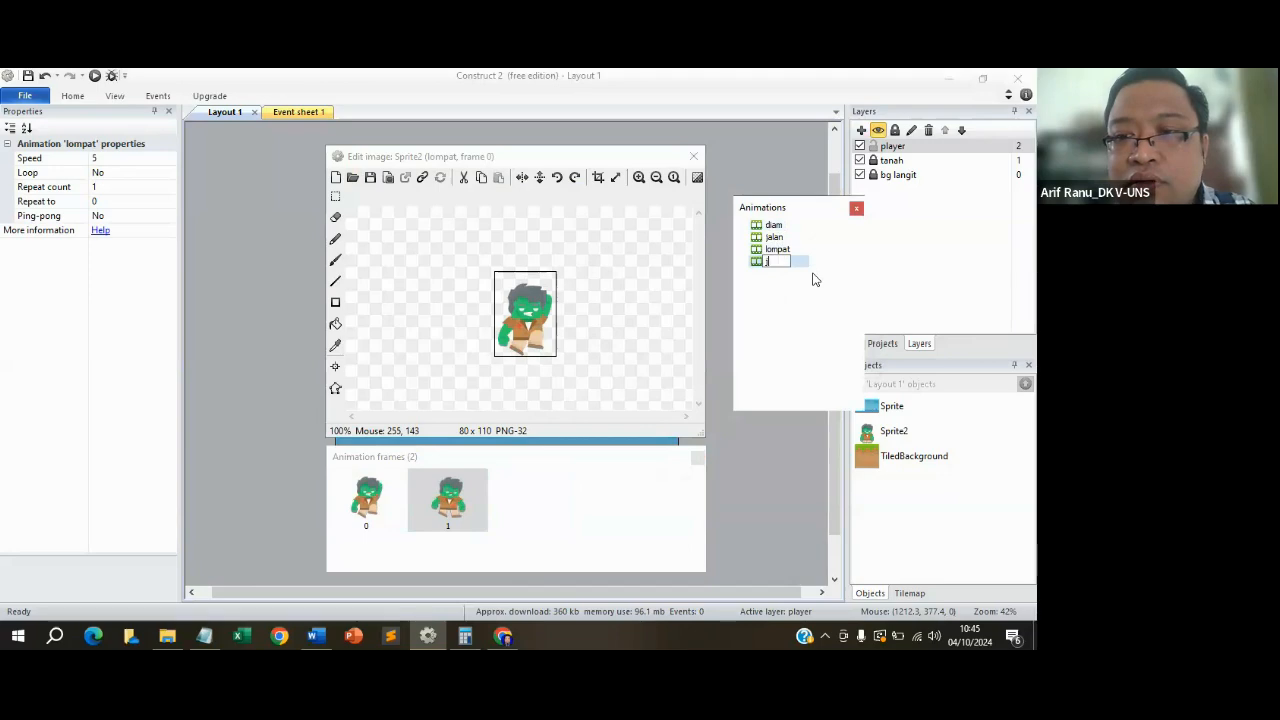
{"action": "type", "text": "kok"}
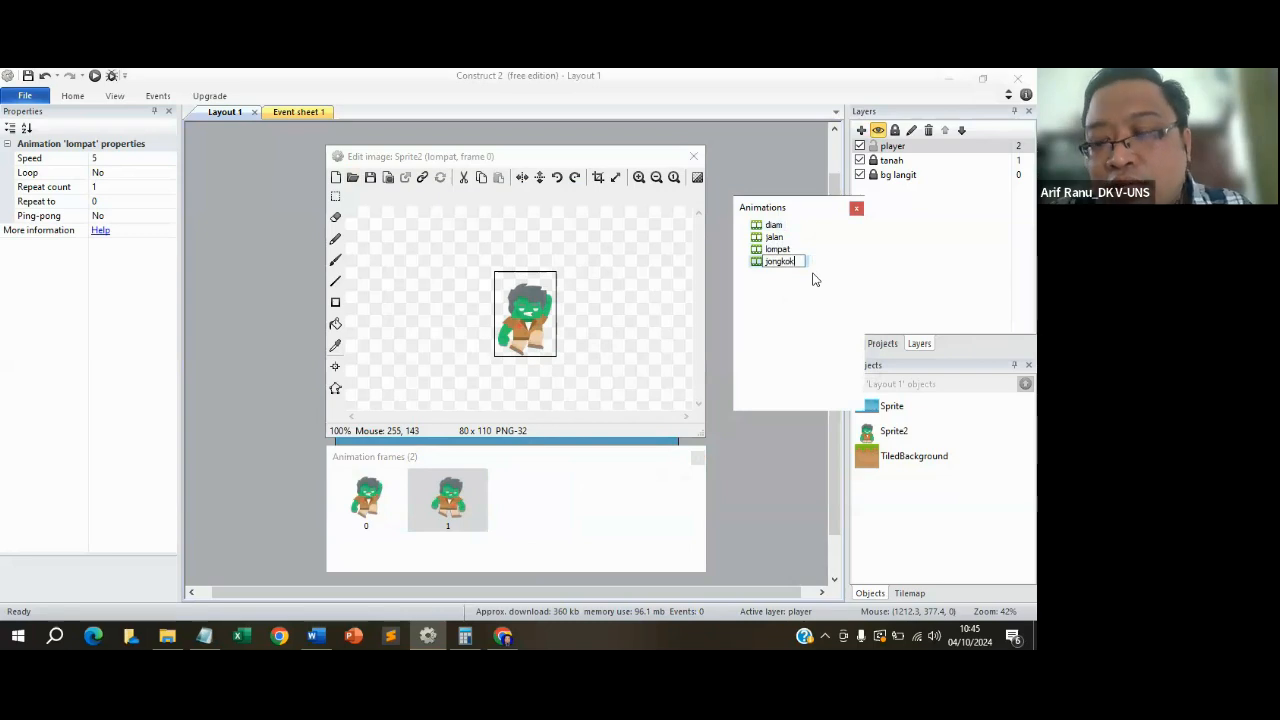
{"action": "key", "text": "Return"}
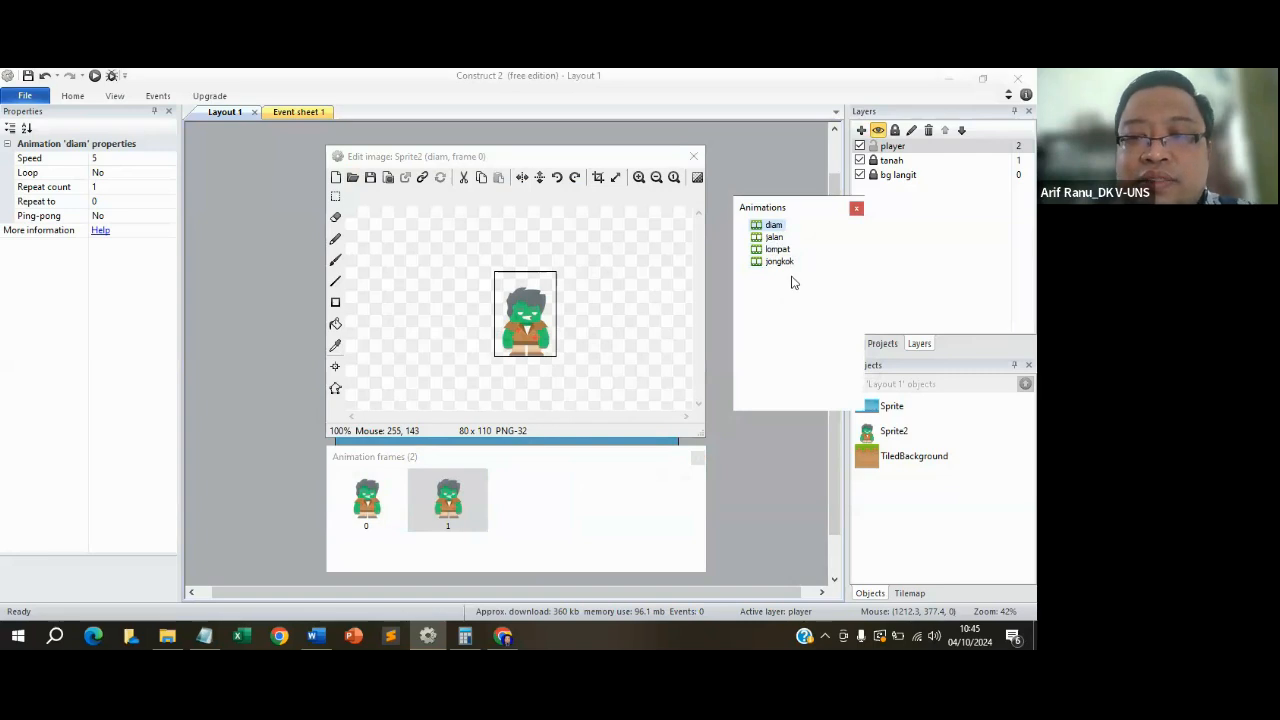
Load the zombie_jongkok image into frame 0 of the jongkok animation.
{"action": "left_click", "coordinate": [779, 262]}
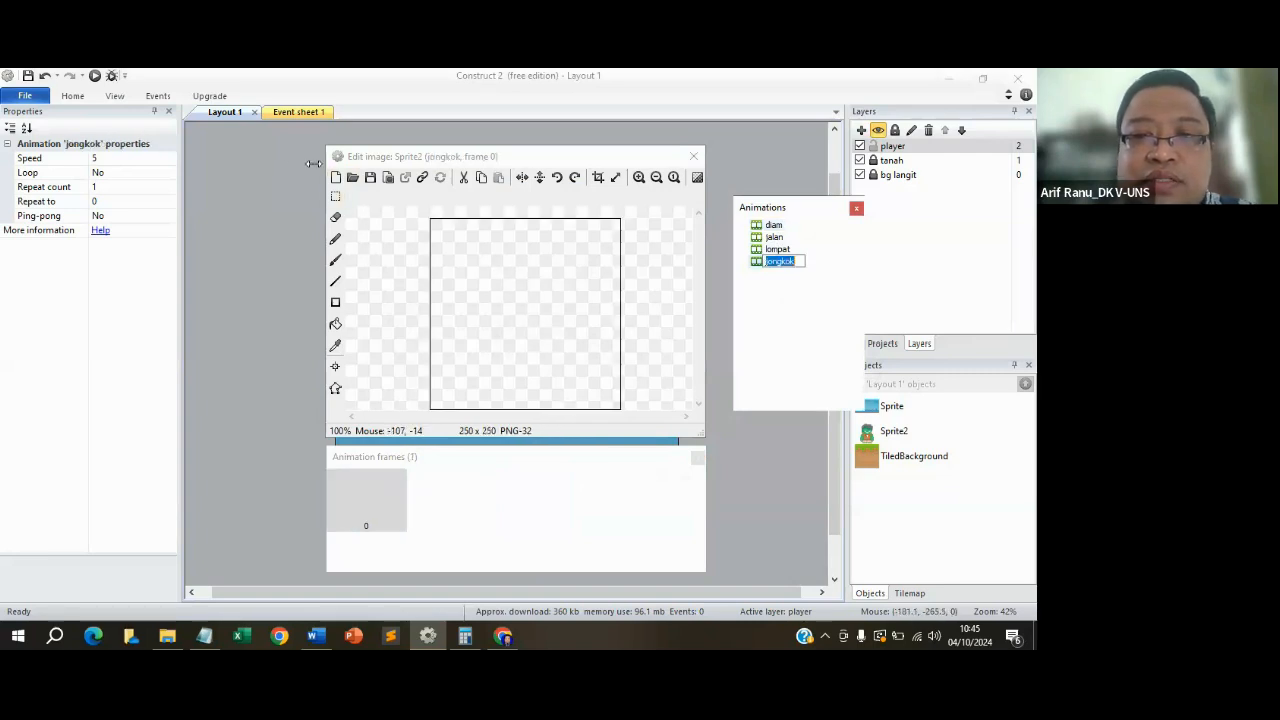
{"action": "left_click", "coordinate": [352, 177]}
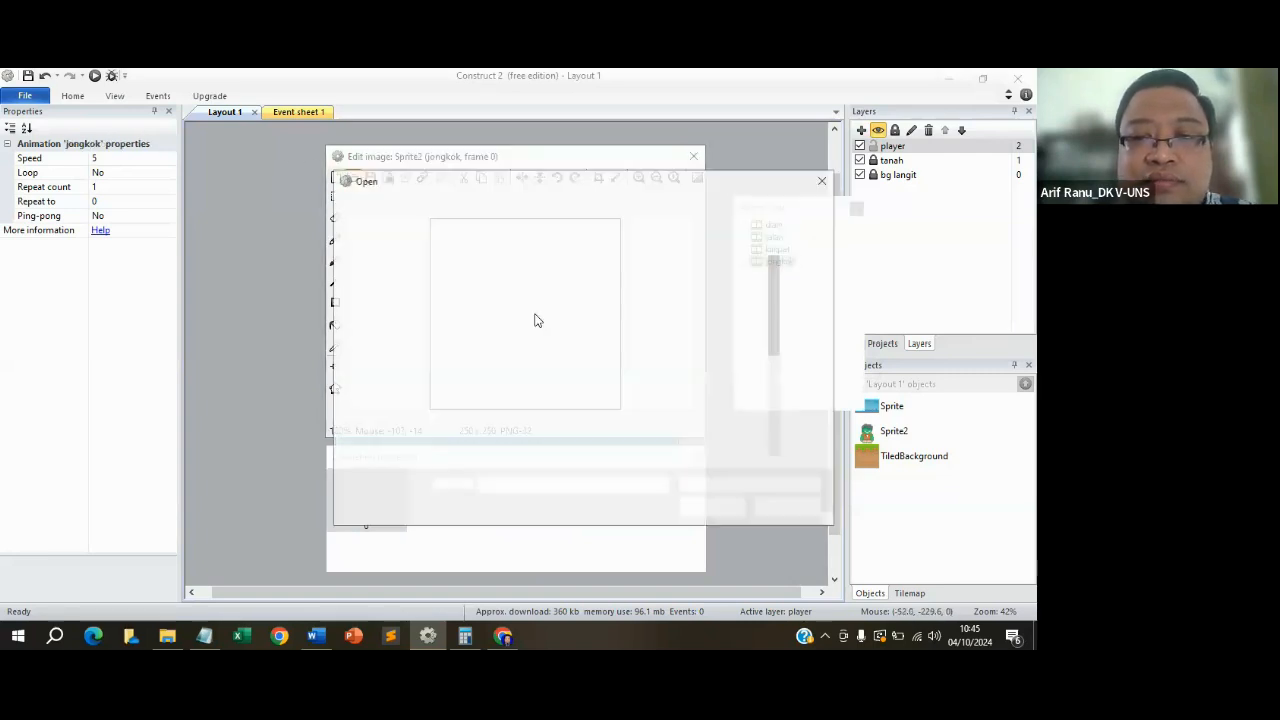
{"action": "scroll", "coordinate": [723, 371], "scroll_direction": "down", "scroll_amount": 3}
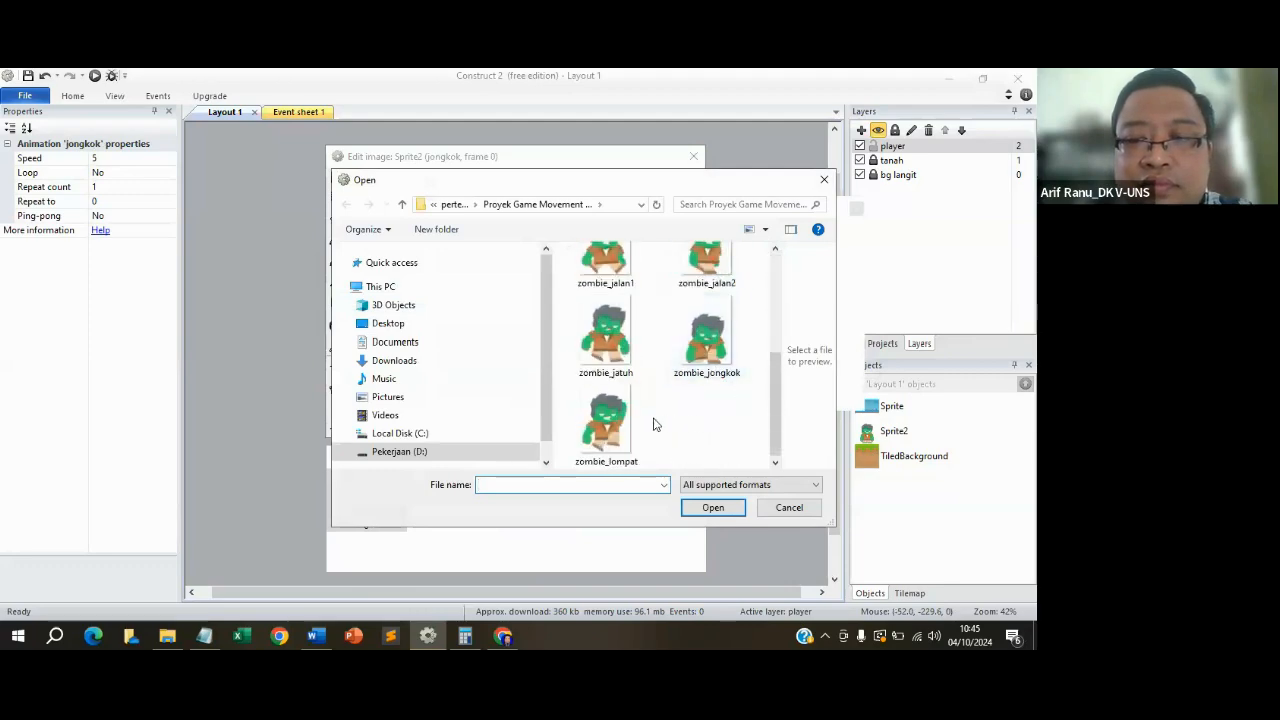
{"action": "left_click", "coordinate": [718, 343]}
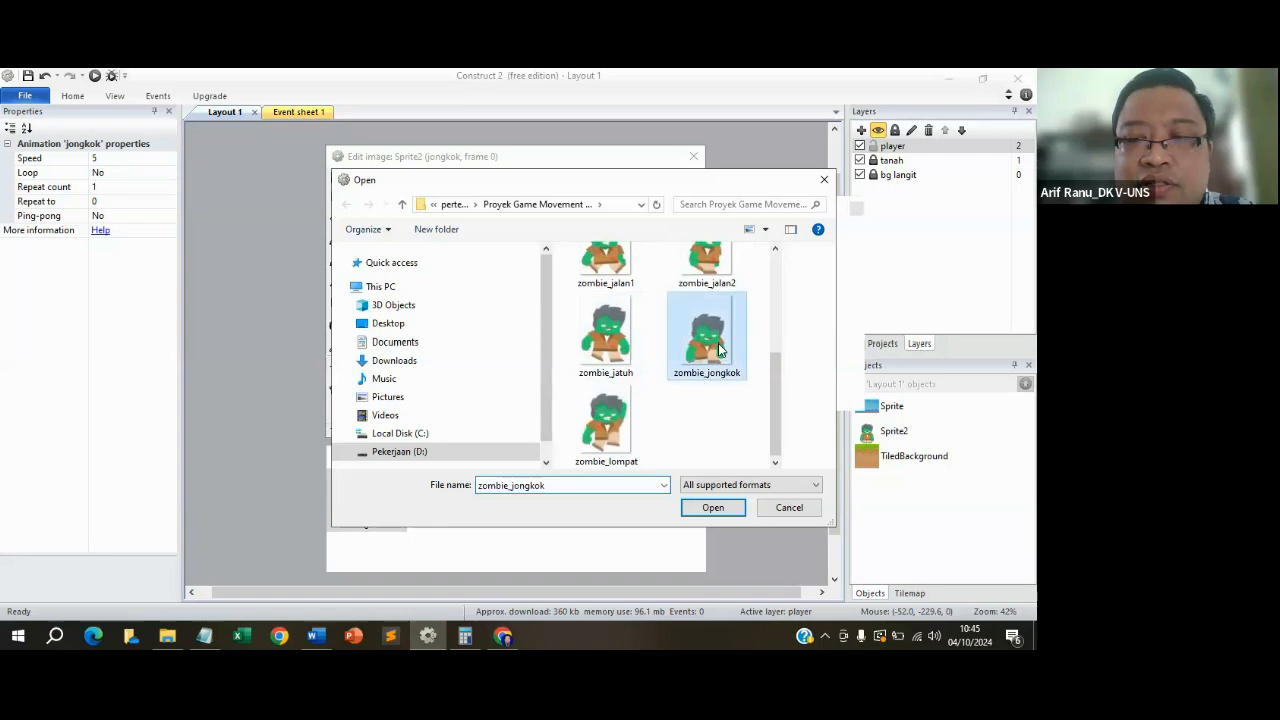
{"action": "left_click", "coordinate": [712, 507]}
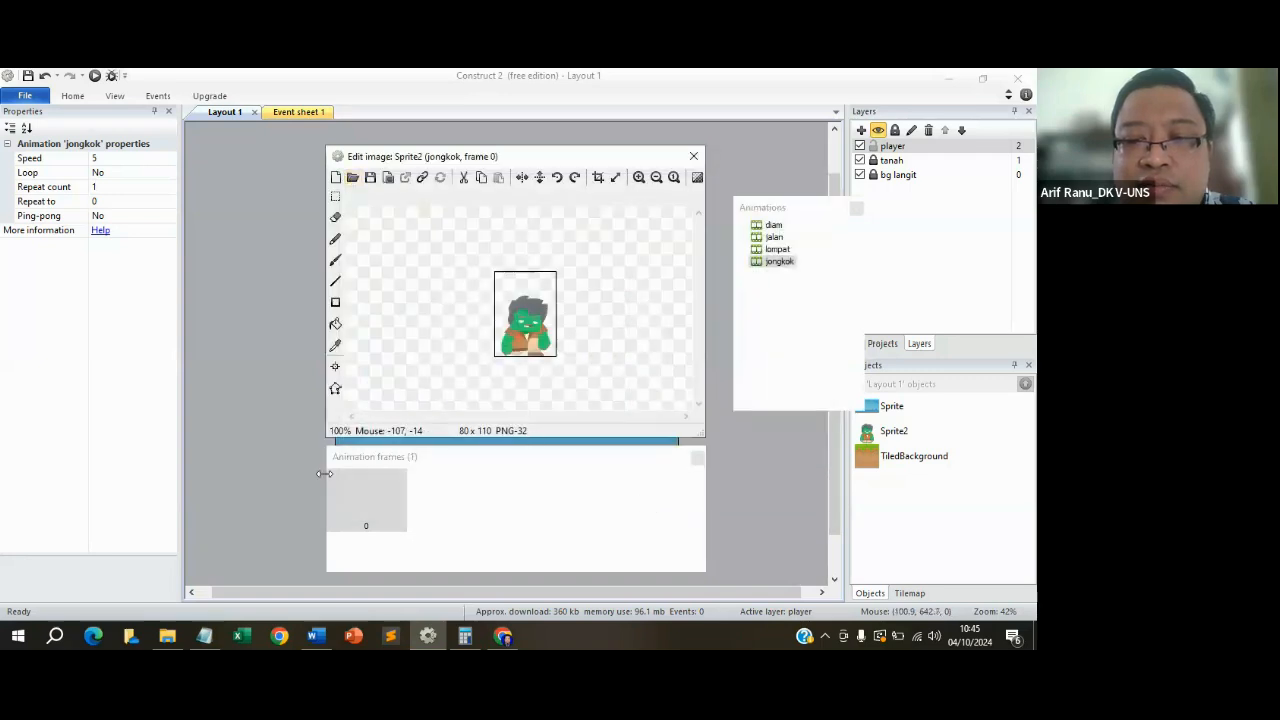
Add a second frame to the jongkok animation and load the zombie_jongkok image into it as well.
{"action": "right_click", "coordinate": [452, 496]}
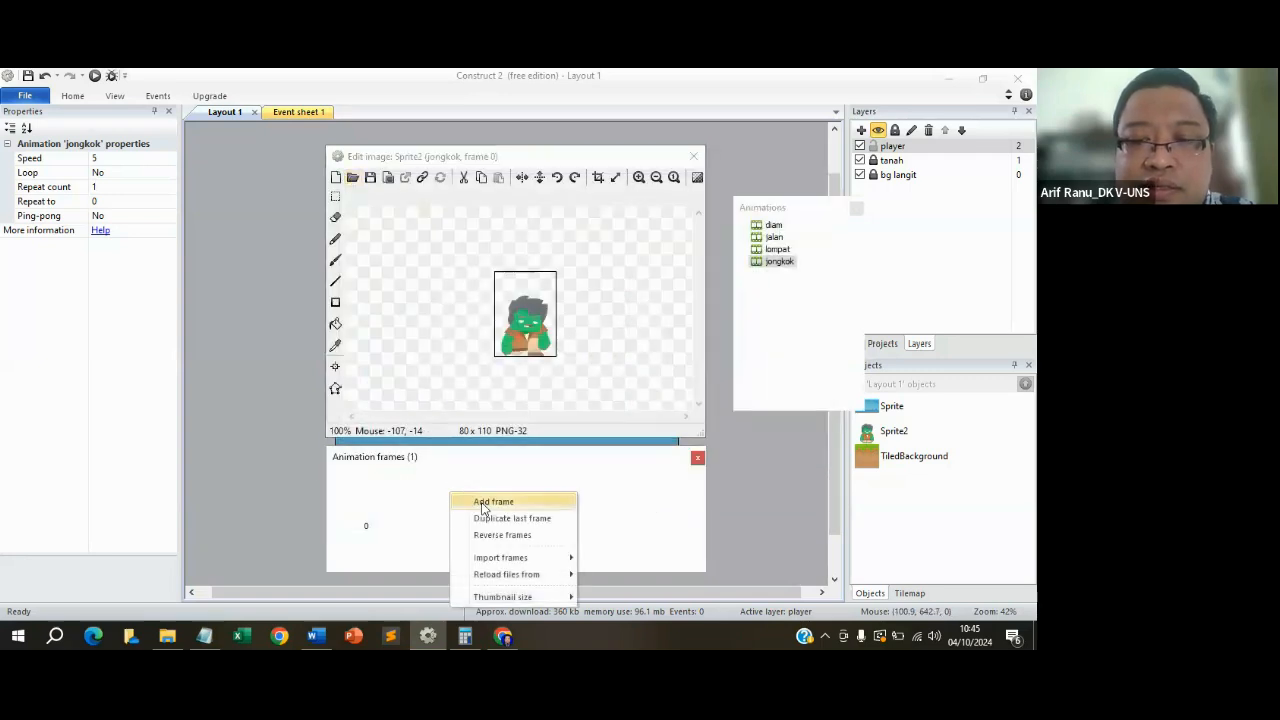
{"action": "left_click", "coordinate": [460, 500]}
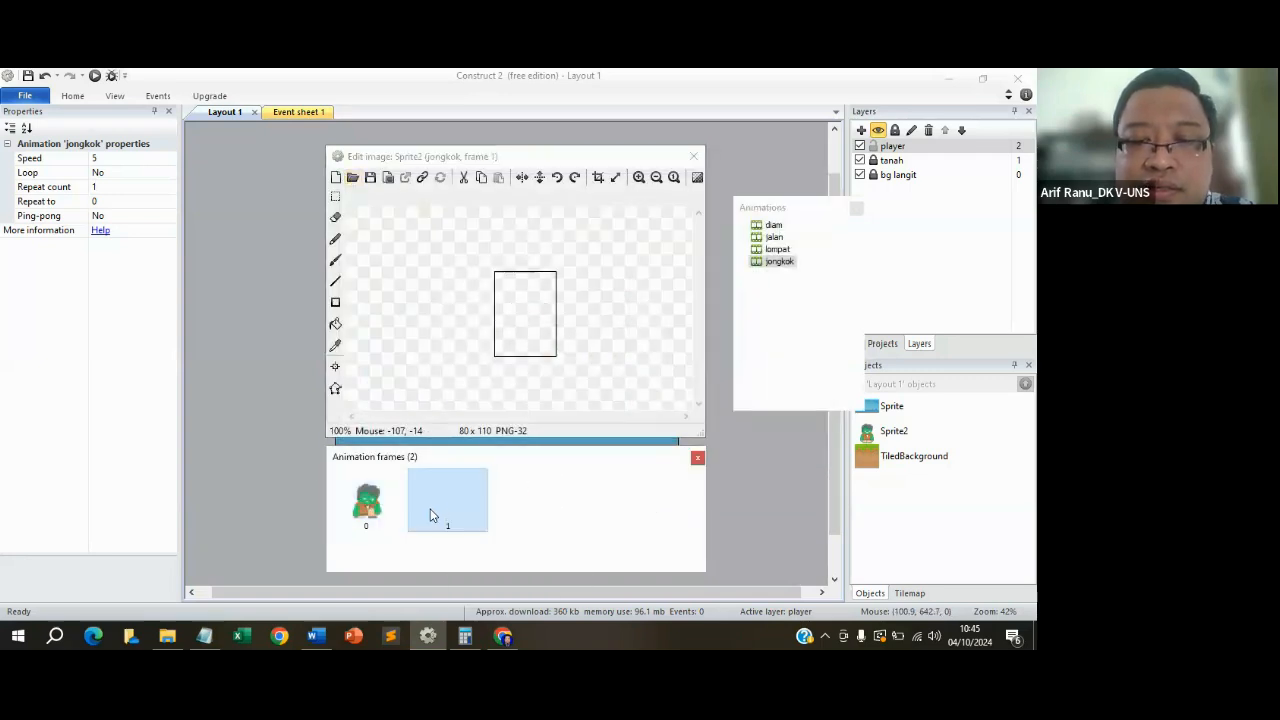
{"action": "left_click", "coordinate": [352, 177]}
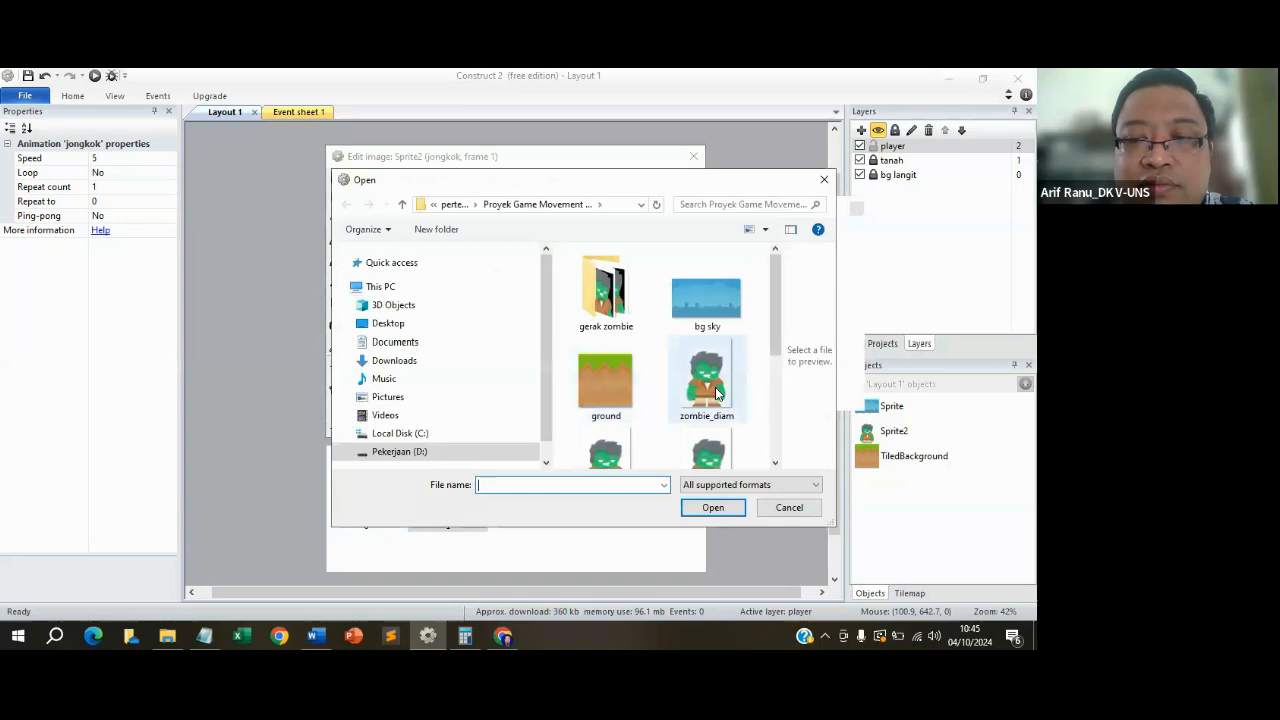
{"action": "scroll", "coordinate": [714, 390], "scroll_direction": "down", "scroll_amount": 5}
{"action": "left_click", "coordinate": [707, 340]}
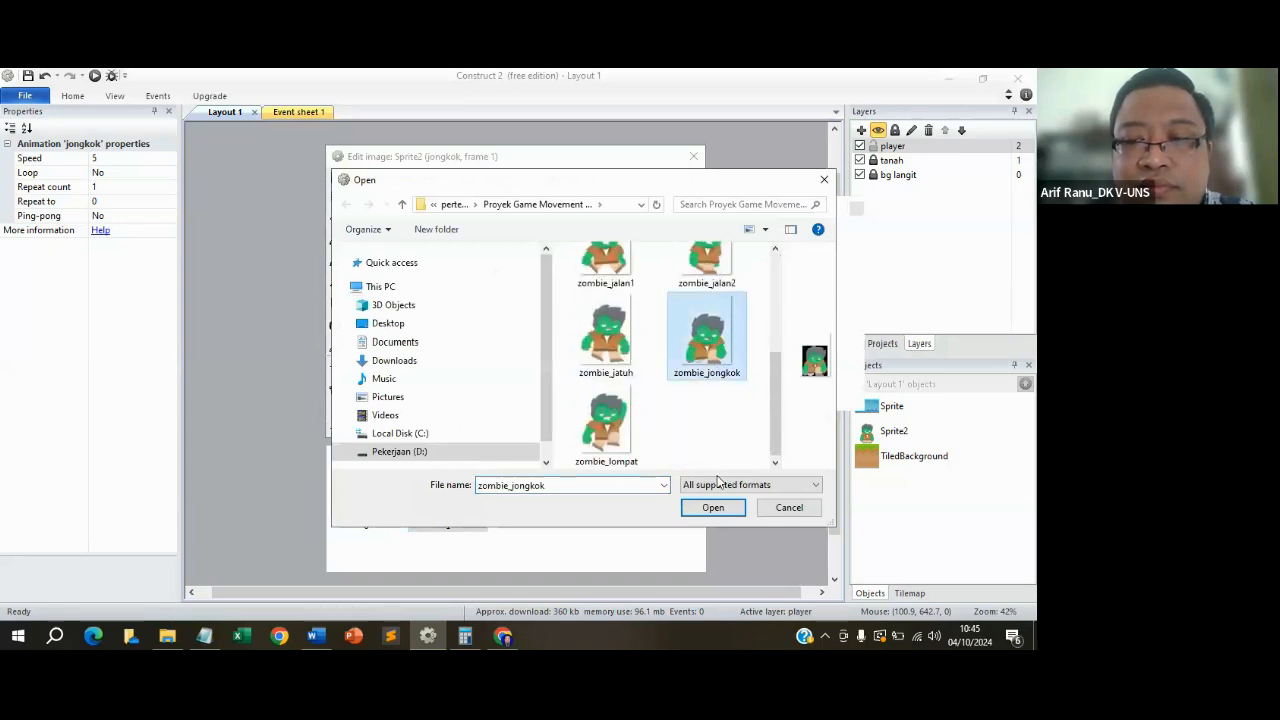
{"action": "left_click", "coordinate": [713, 507]}
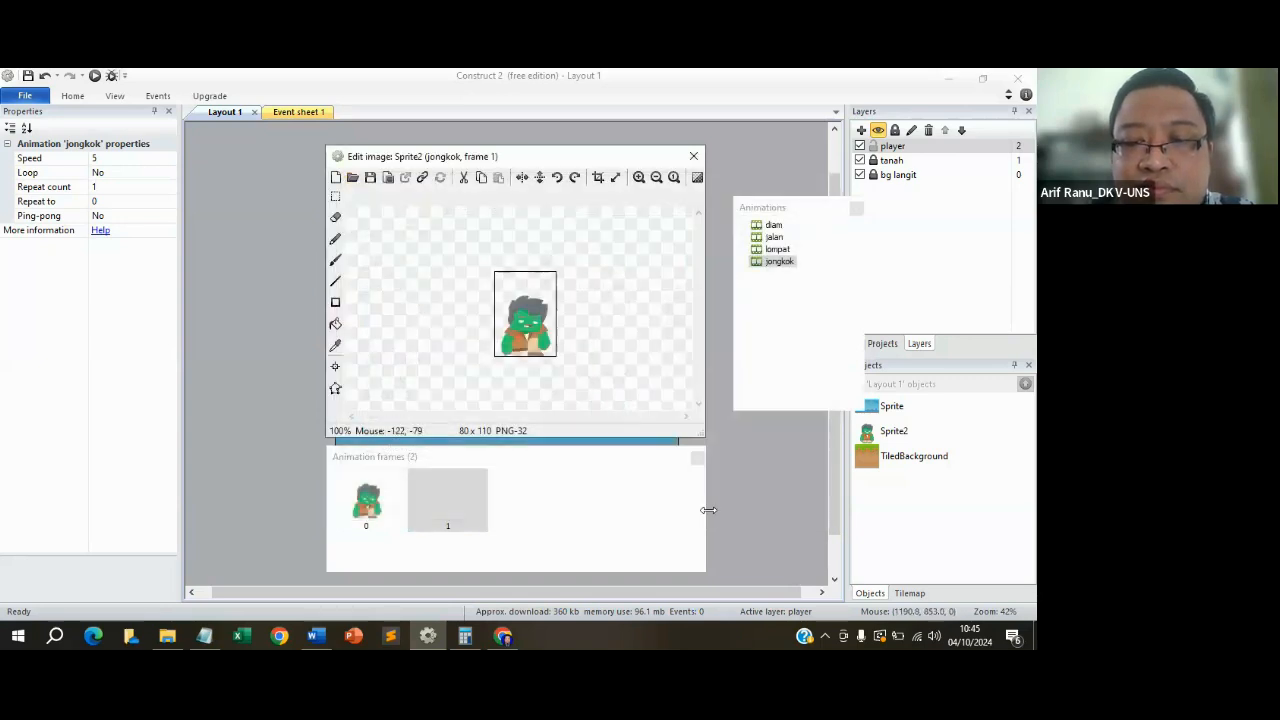
{"action": "right_click", "coordinate": [517, 482]}
{"action": "left_click", "coordinate": [552, 490]}
{"action": "left_click", "coordinate": [545, 508]}
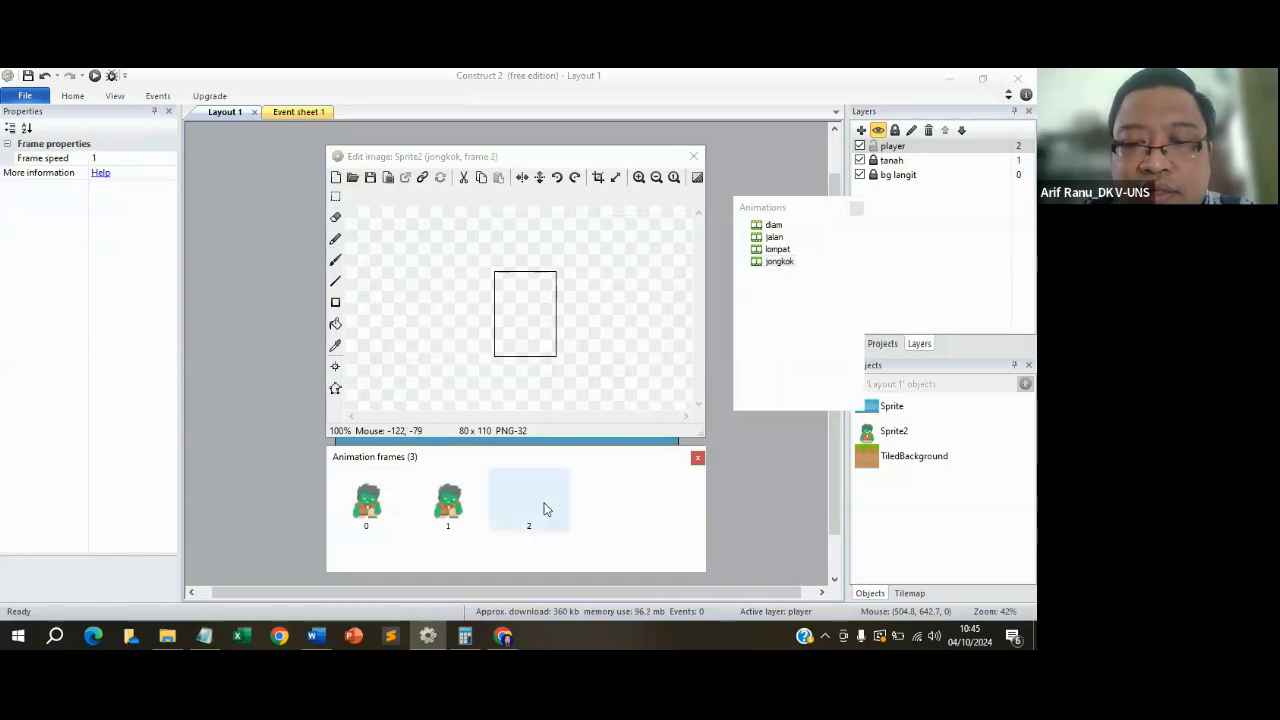
{"action": "right_click", "coordinate": [563, 503]}
{"action": "left_click", "coordinate": [576, 525]}
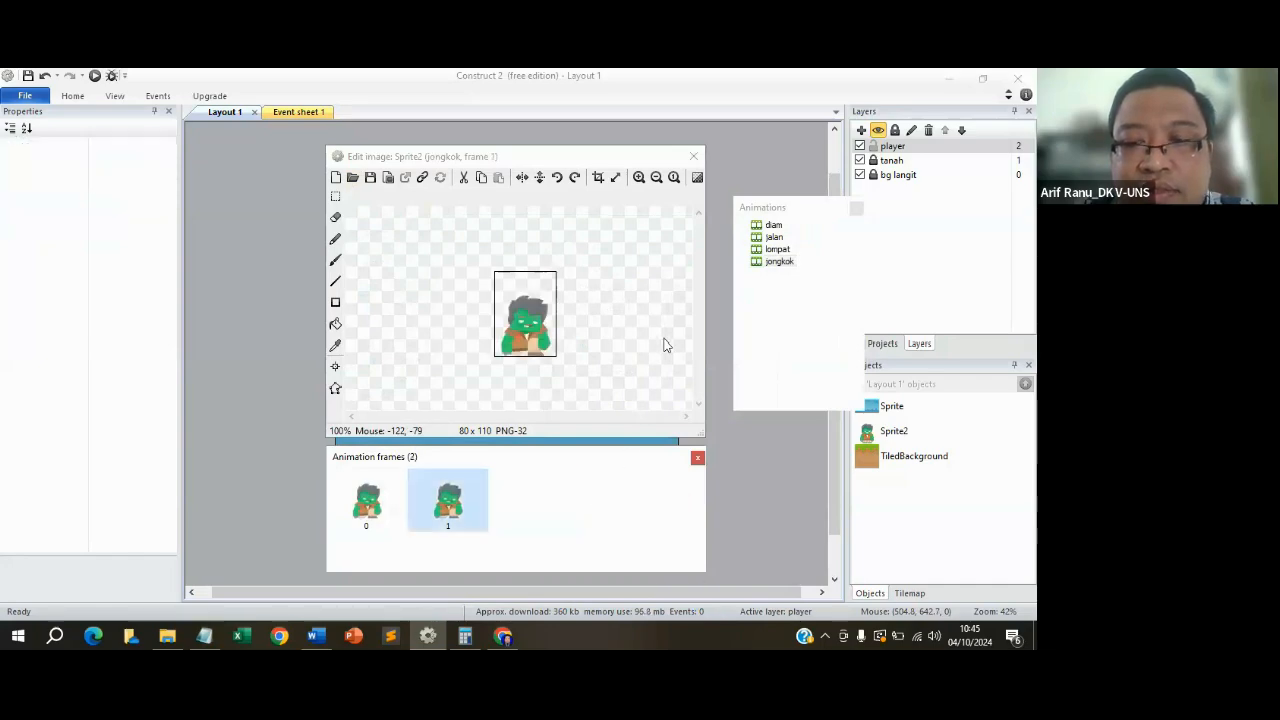
Close the image editor and move the zombie sprite down onto the ground, at about position 185, 600.
{"action": "left_click", "coordinate": [694, 159]}
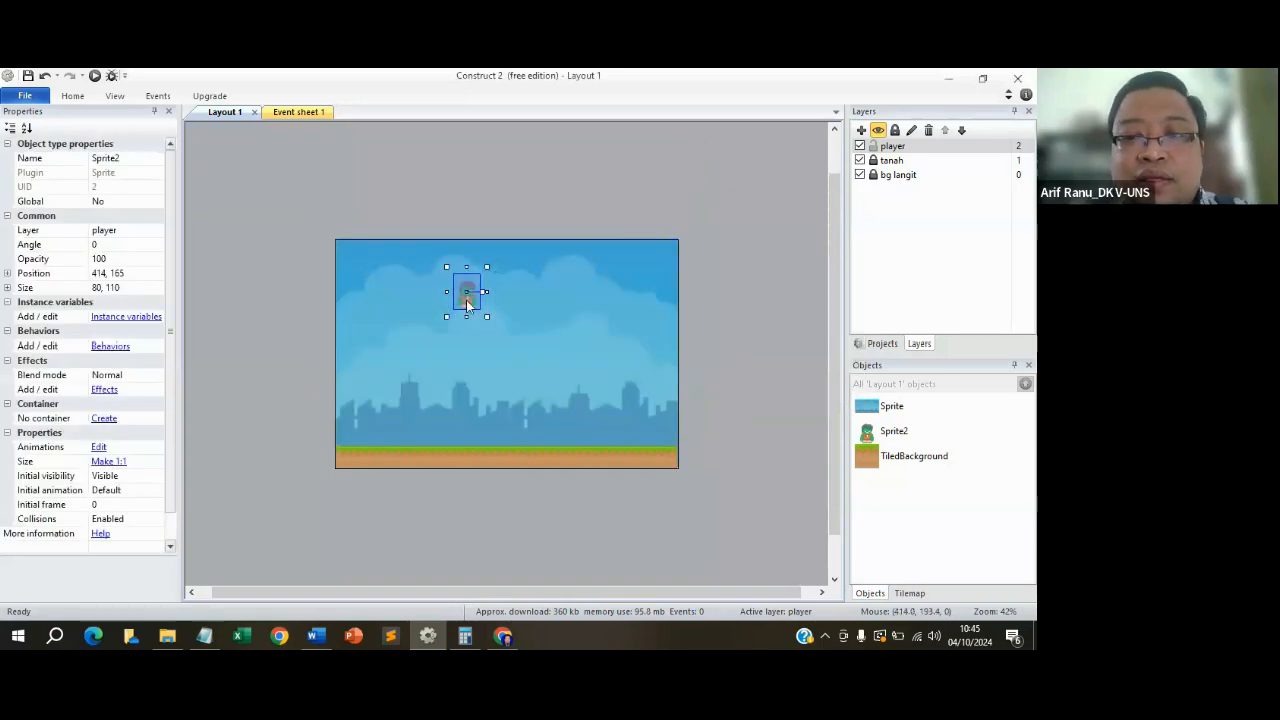
{"action": "left_click_drag", "start_coordinate": [466, 300], "coordinate": [393, 447]}
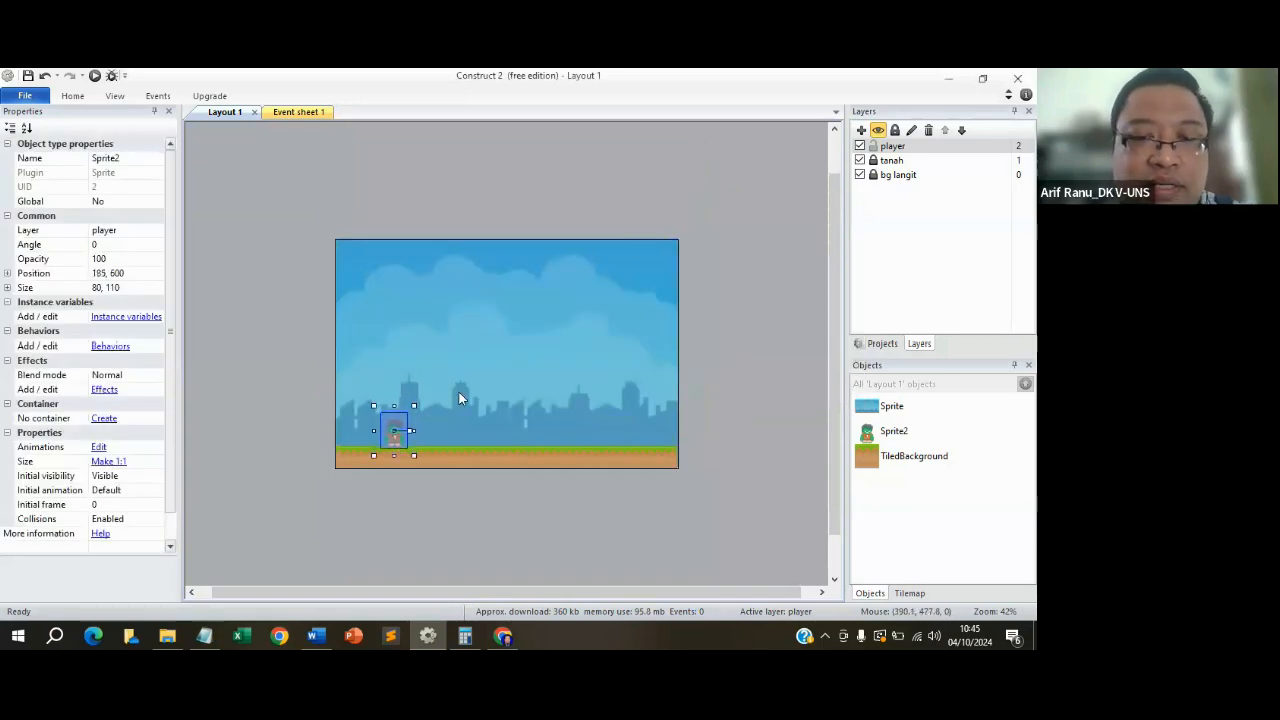
Enlarge the zombie sprite proportionally to nearly twice its size, keeping its feet on the ground.
{"action": "scroll", "coordinate": [416, 428], "scroll_direction": "up", "scroll_amount": 2, "text": "ctrl"}
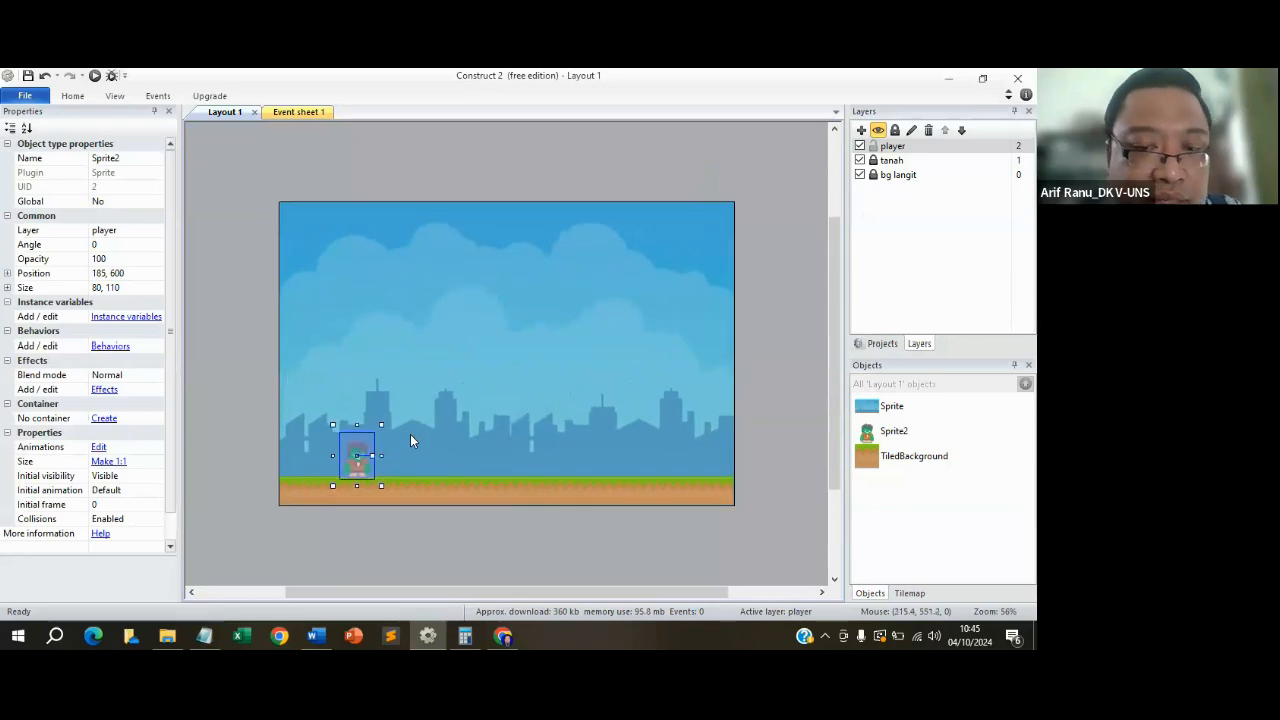
{"action": "left_click", "coordinate": [378, 430]}
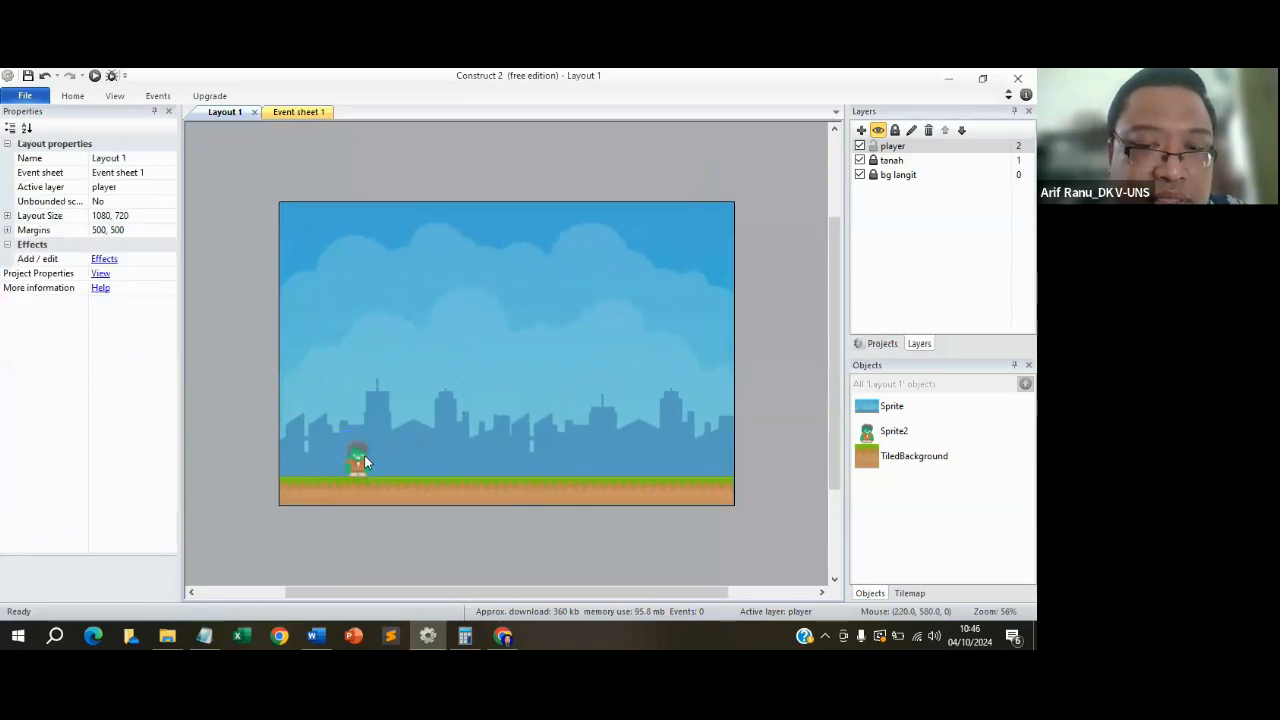
{"action": "left_click", "coordinate": [364, 457]}
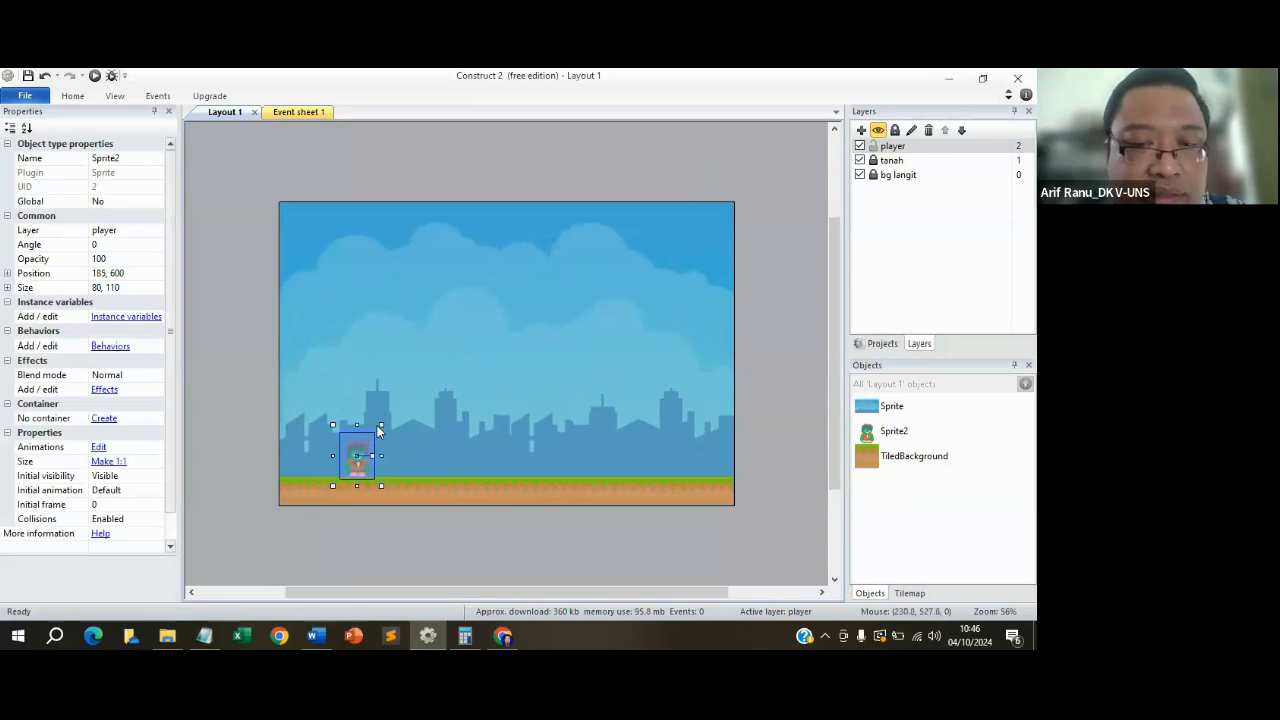
{"action": "left_click_drag", "start_coordinate": [378, 426], "coordinate": [426, 401], "text": "shift"}
{"action": "left_click", "coordinate": [766, 401]}
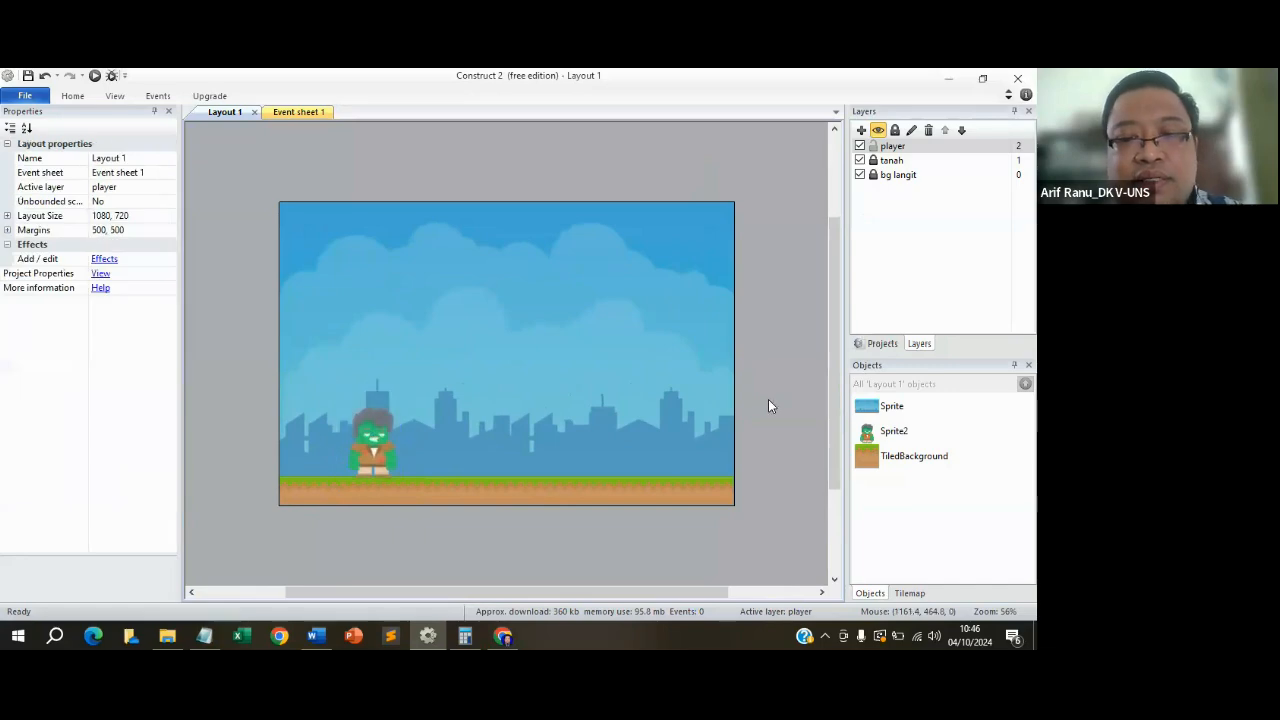
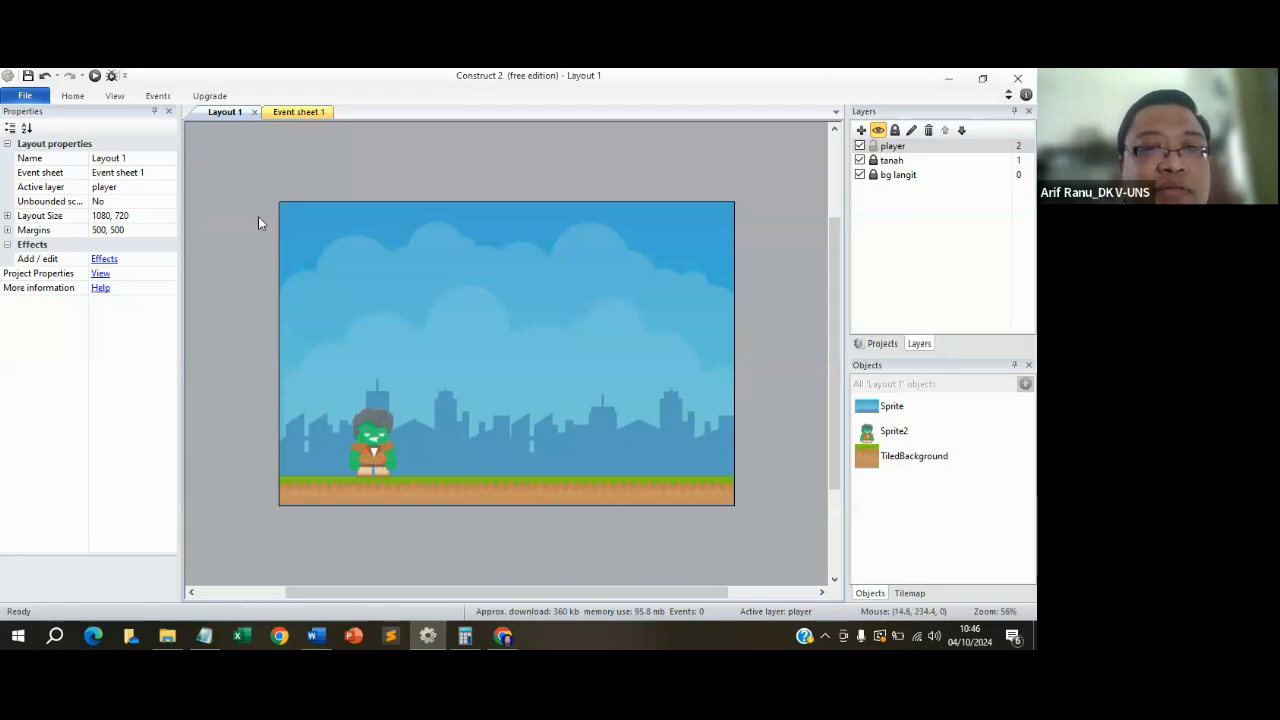
Run the layout in the browser preview to check the zombie in the scene.
{"action": "left_click", "coordinate": [94, 76]}
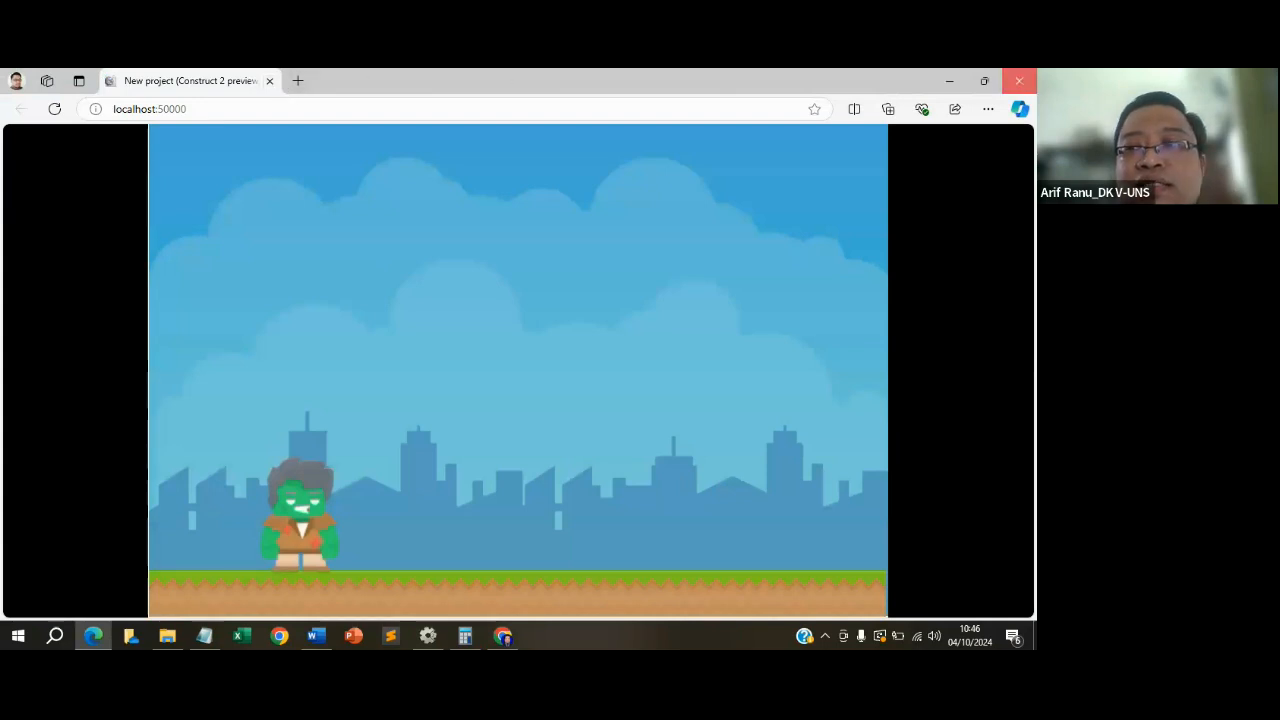
Close the browser preview and add the Platform behavior to the zombie sprite.
{"action": "left_click", "coordinate": [1019, 81]}
{"action": "left_click", "coordinate": [377, 440]}
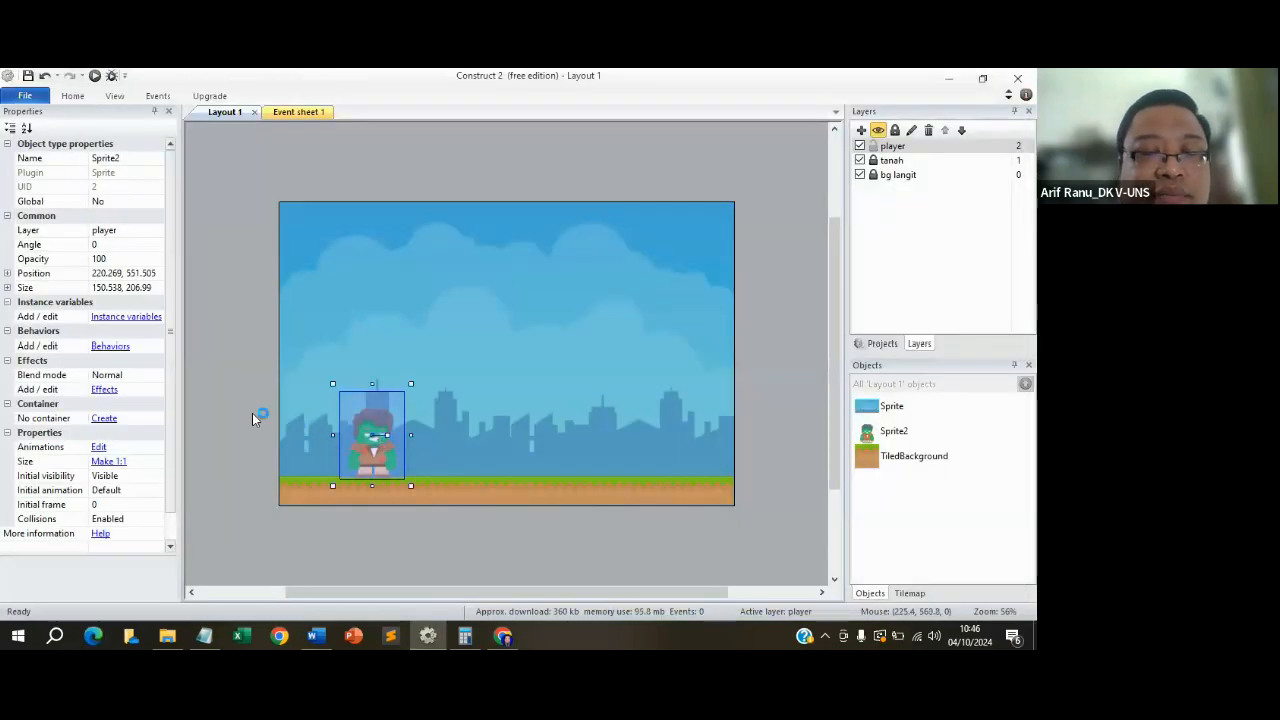
{"action": "left_click", "coordinate": [111, 349]}
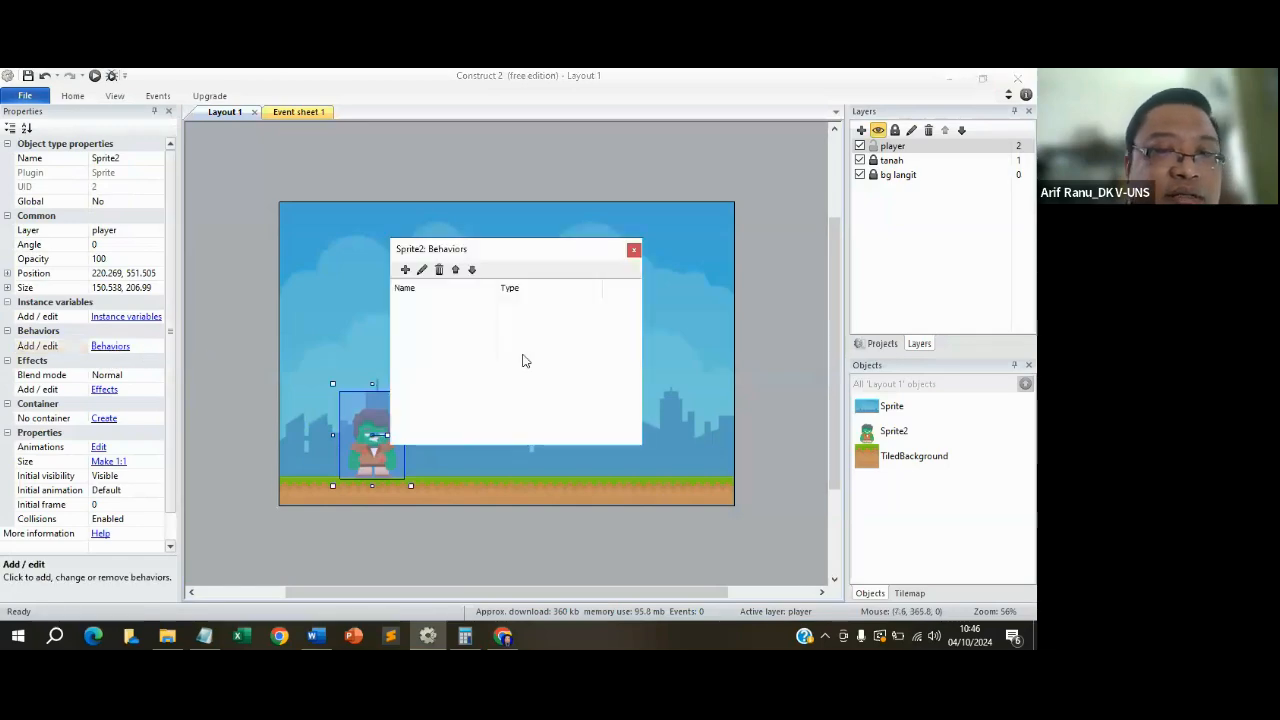
{"action": "left_click", "coordinate": [408, 266]}
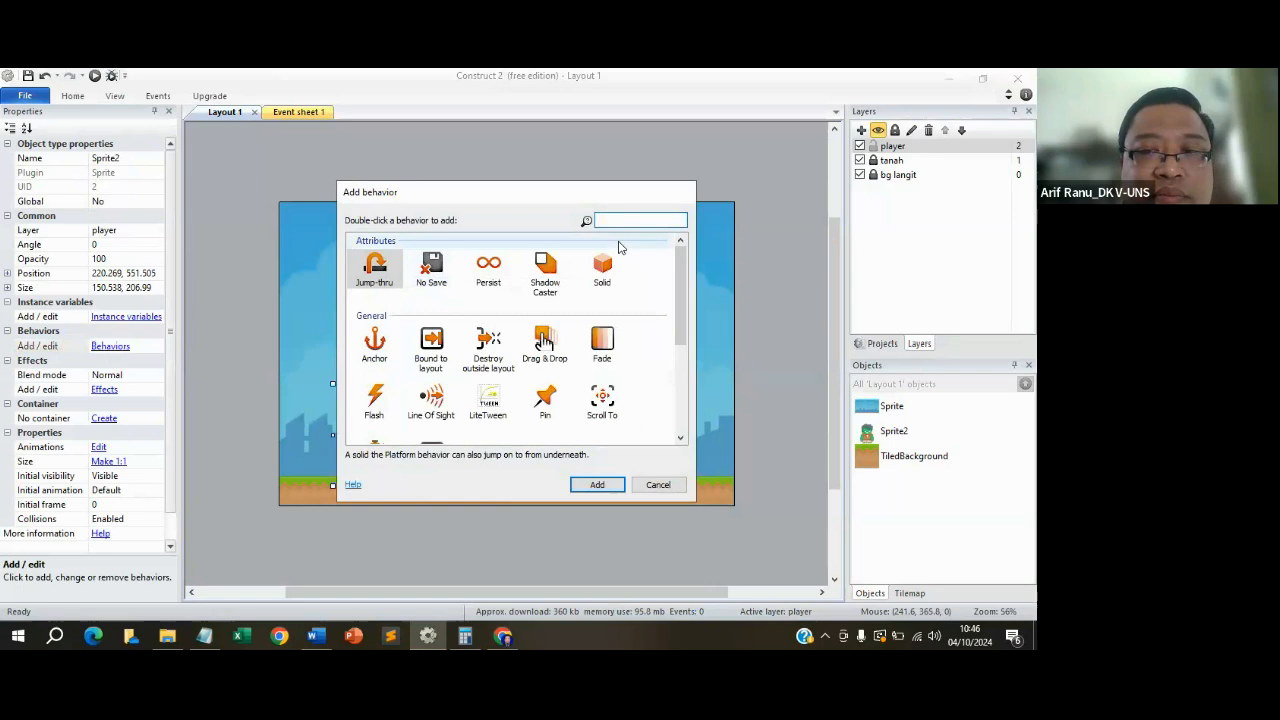
{"action": "type", "text": "plat"}
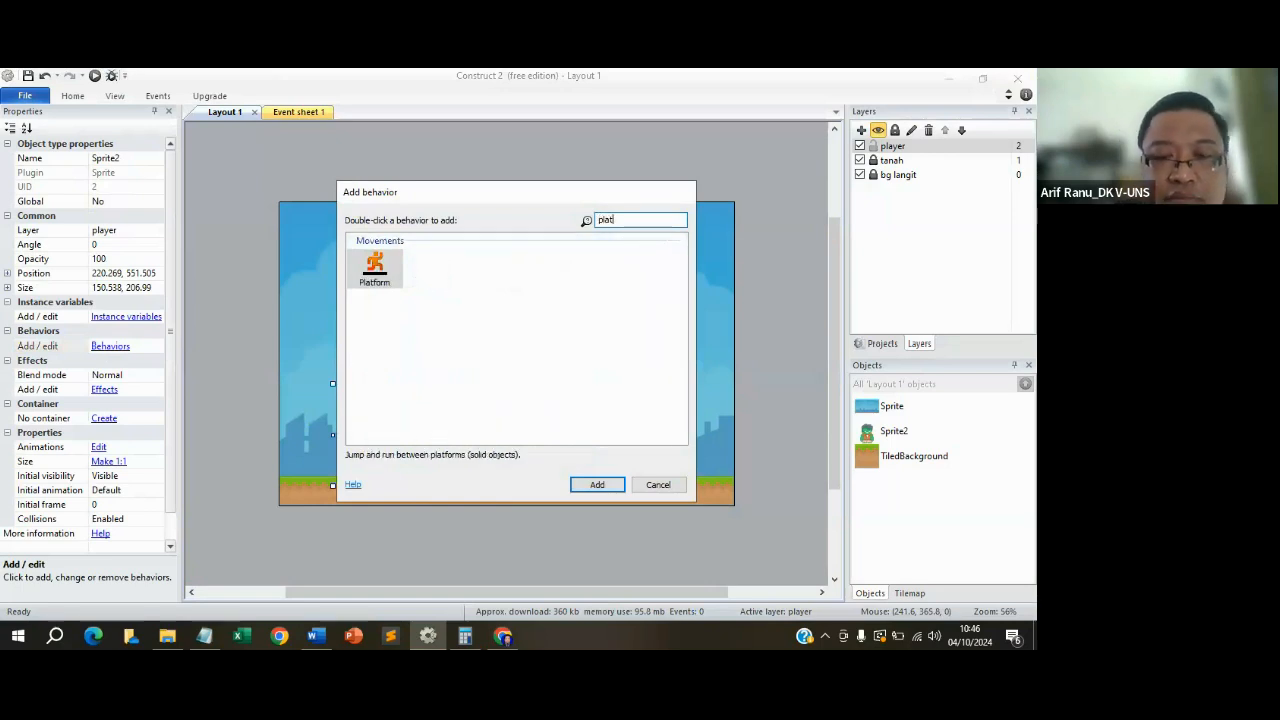
{"action": "left_click", "coordinate": [376, 270]}
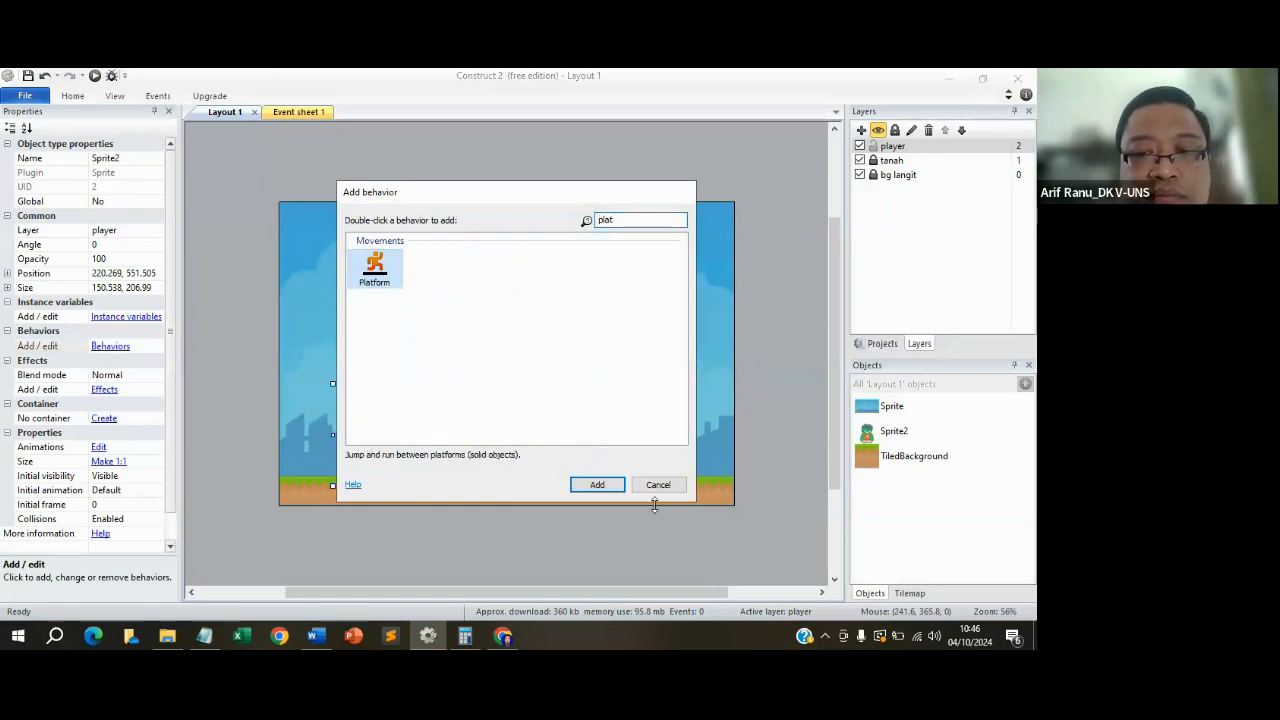
{"action": "left_click", "coordinate": [597, 484]}
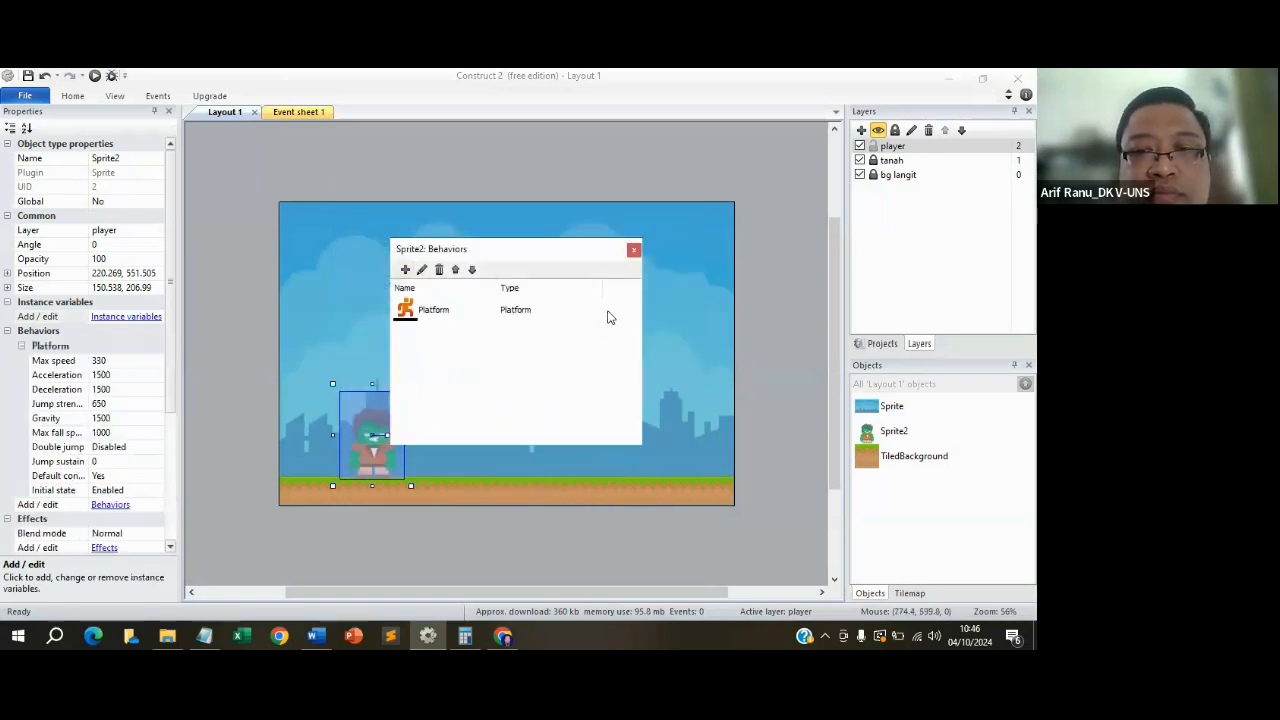
Add the Scroll To behavior to the player character Sprite2.
{"action": "left_click", "coordinate": [405, 270]}
{"action": "type", "text": "on"}
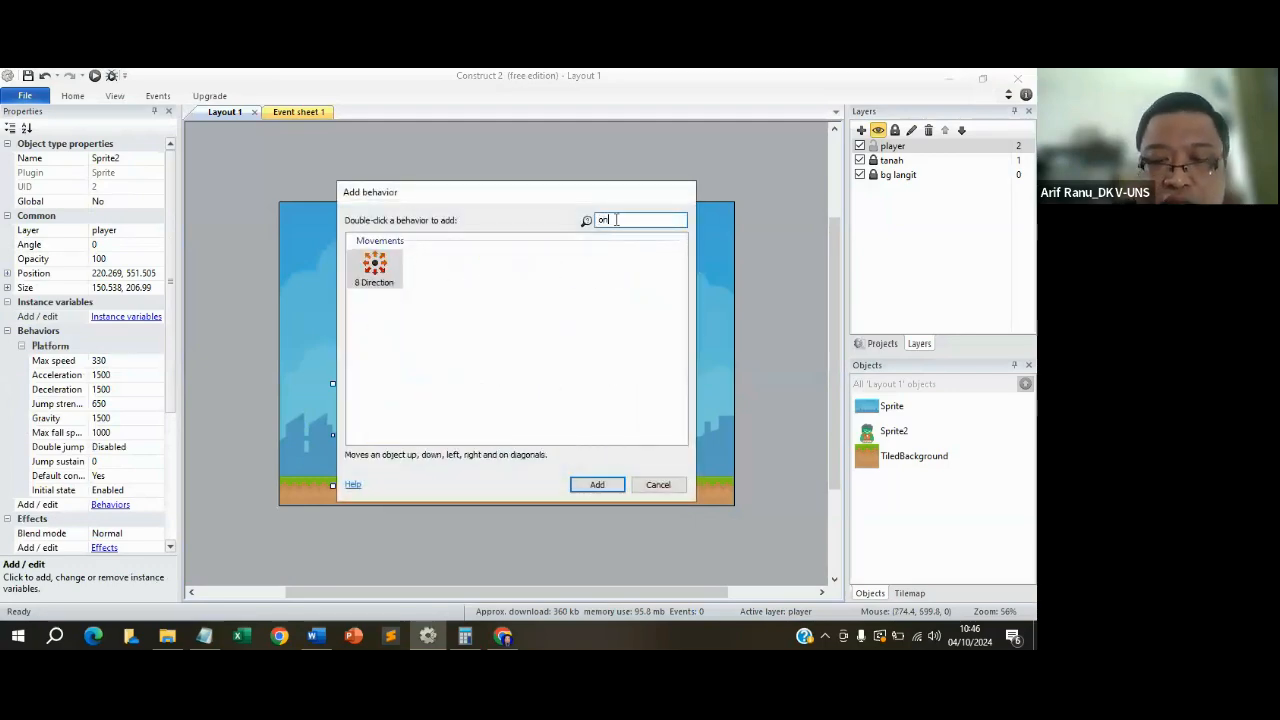
{"action": "key", "text": "BackSpace"}
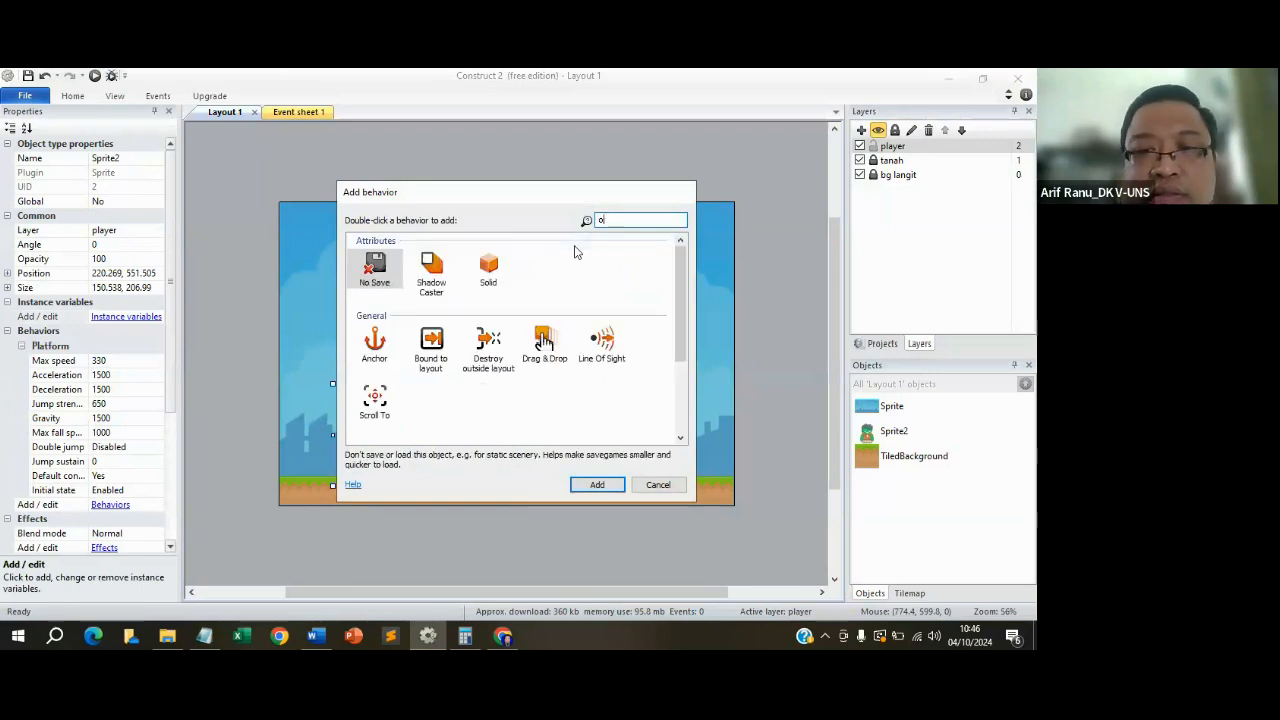
{"action": "left_click", "coordinate": [375, 400]}
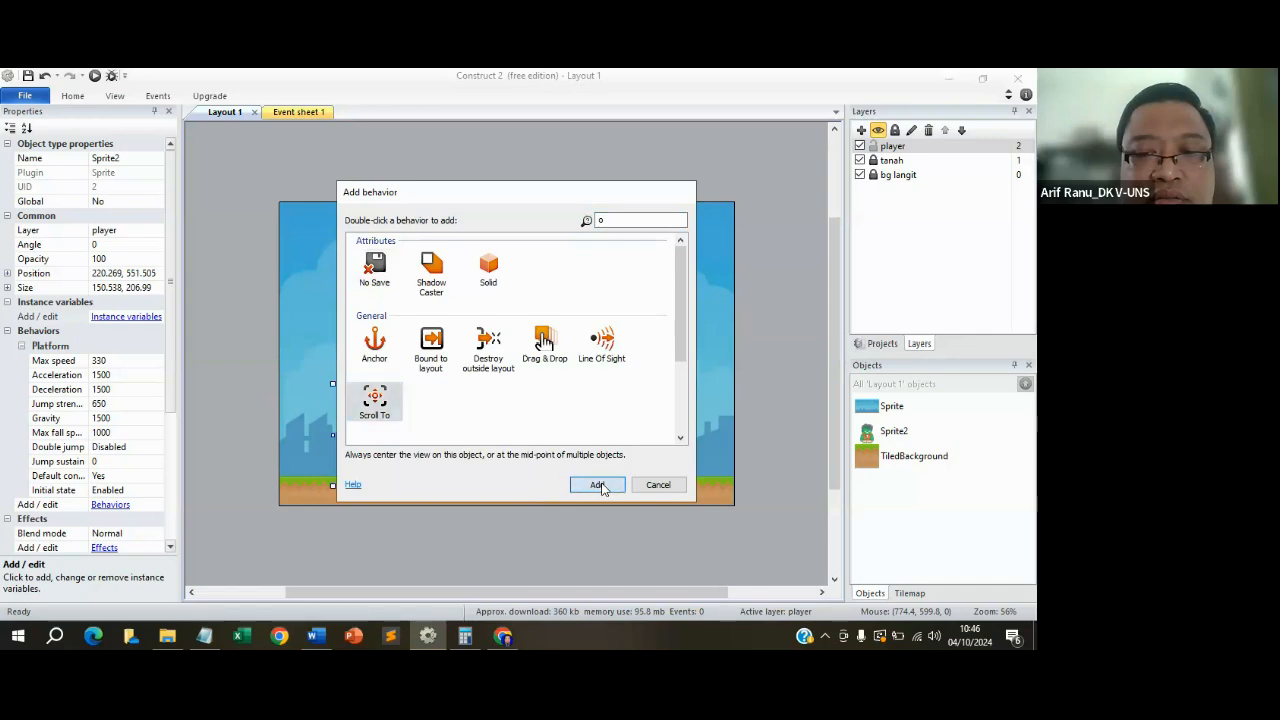
{"action": "left_click", "coordinate": [592, 485]}
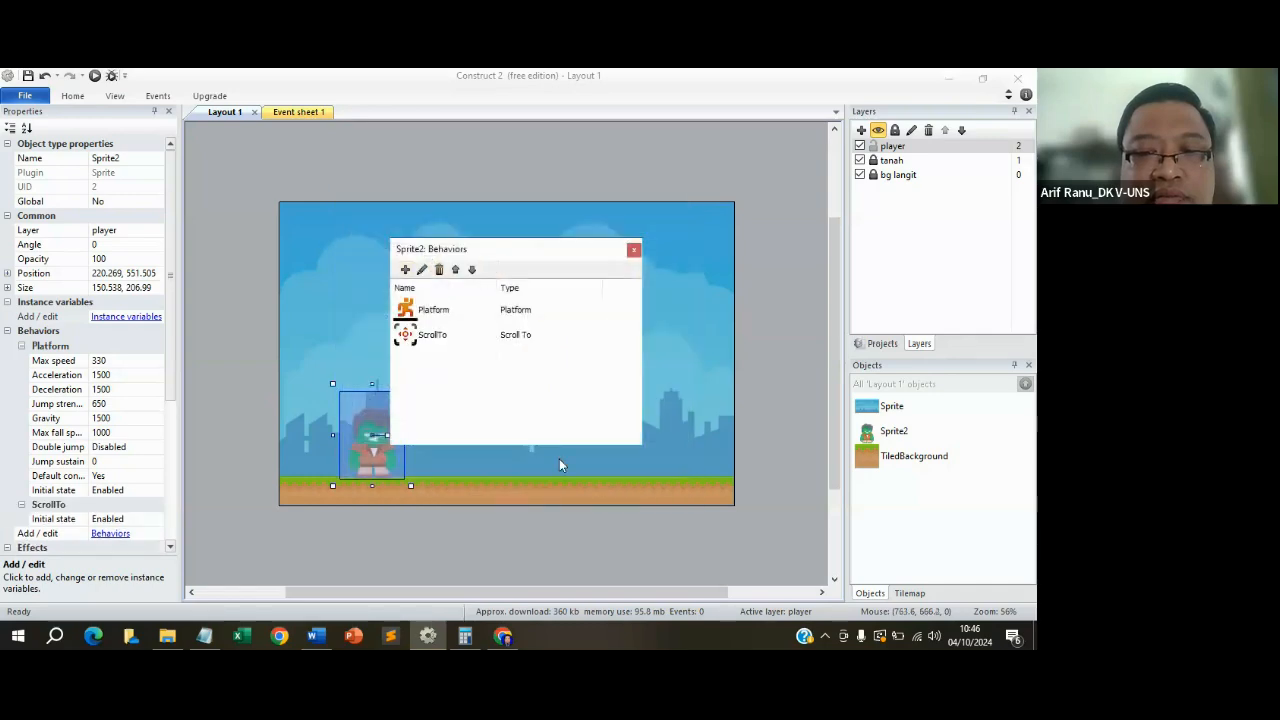
{"action": "left_click", "coordinate": [634, 251]}
Unlock the tanah layer and add the Solid behavior to the ground TiledBackground.
{"action": "left_click", "coordinate": [475, 485]}
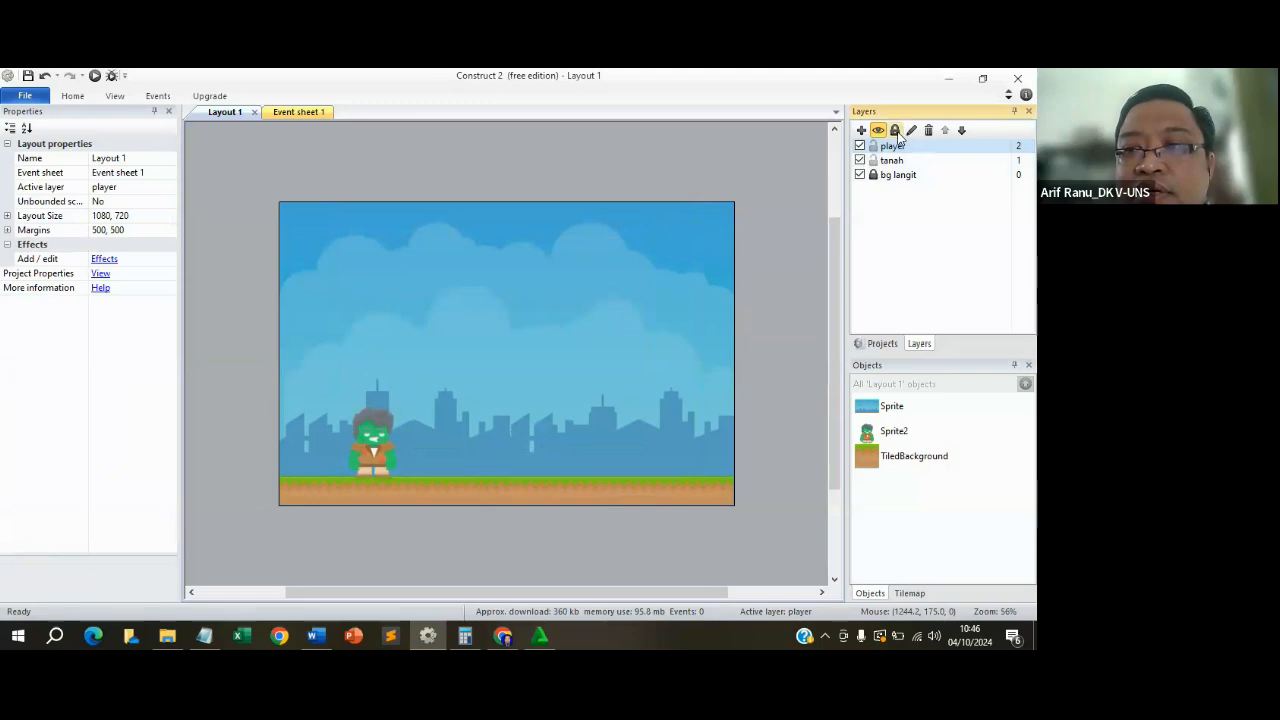
{"action": "left_click", "coordinate": [492, 482]}
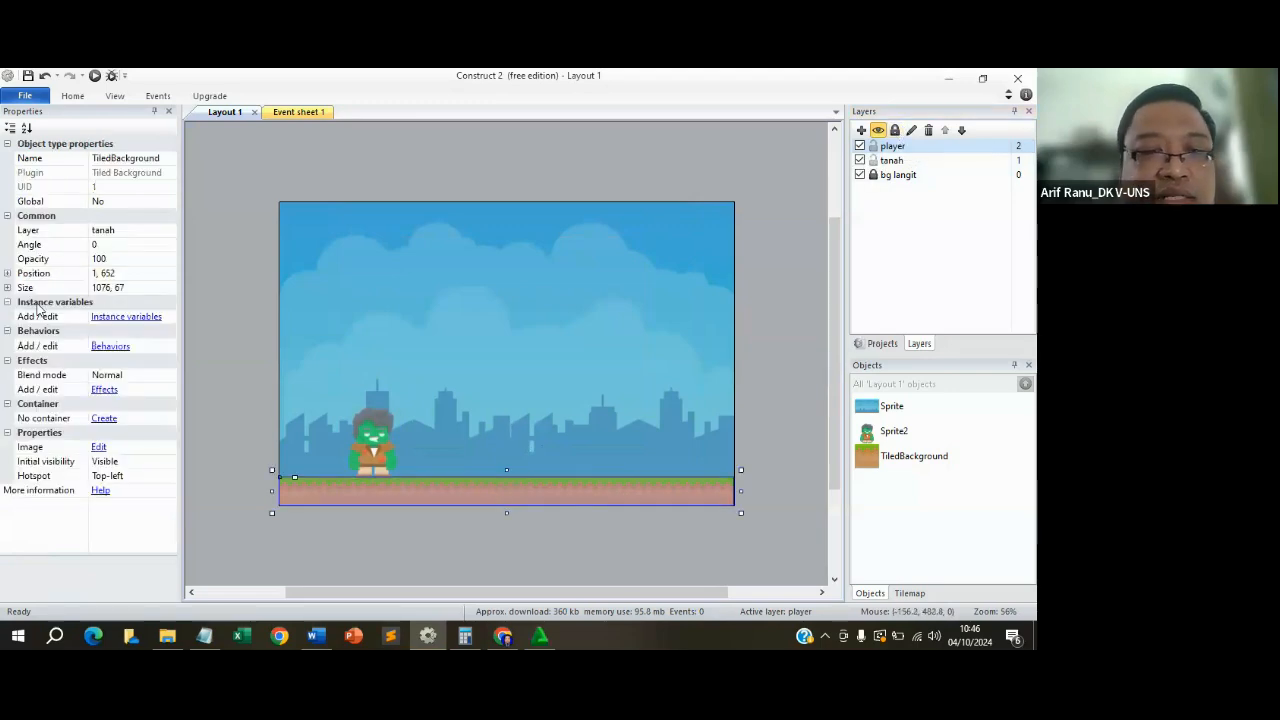
{"action": "left_click", "coordinate": [110, 346]}
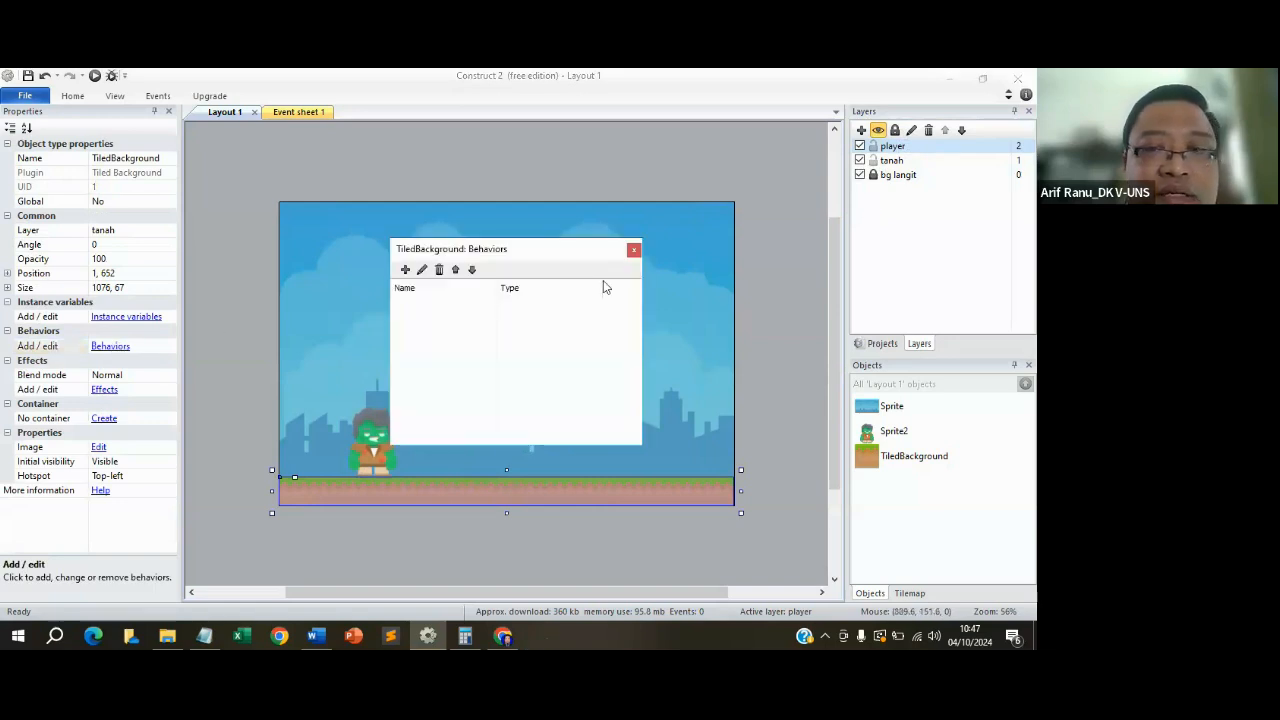
{"action": "left_click", "coordinate": [406, 269]}
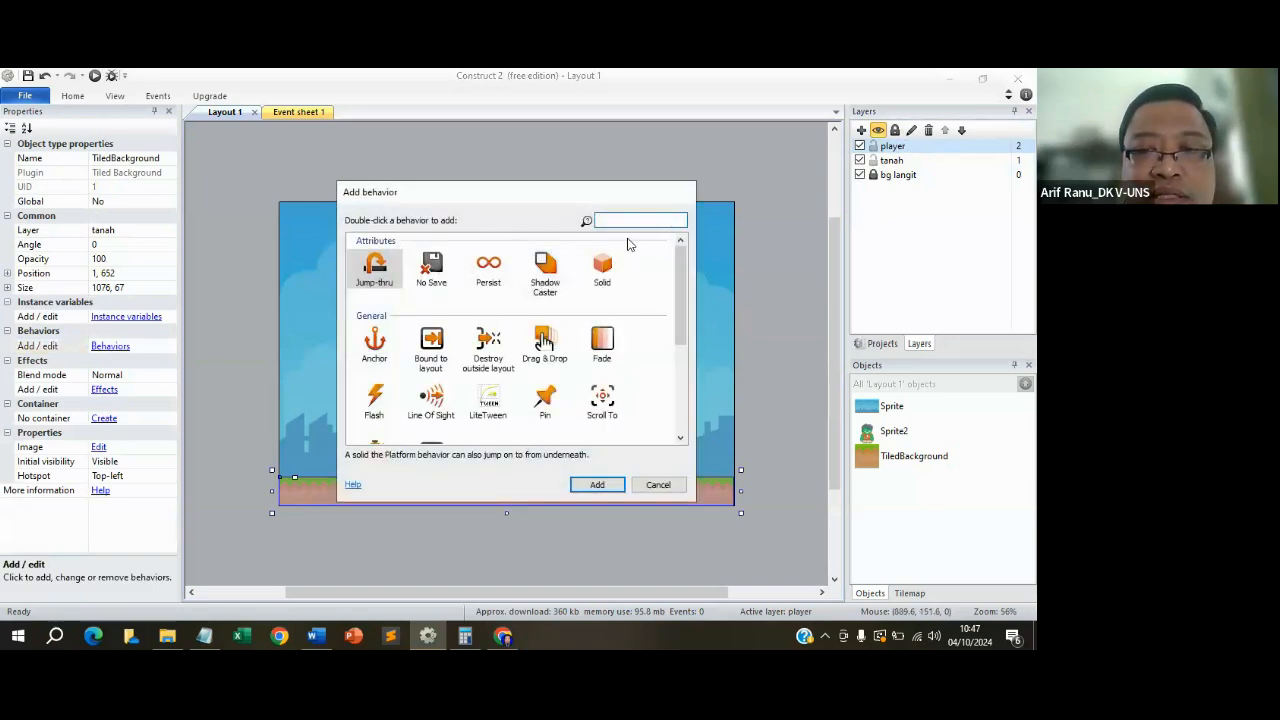
{"action": "type", "text": "sol"}
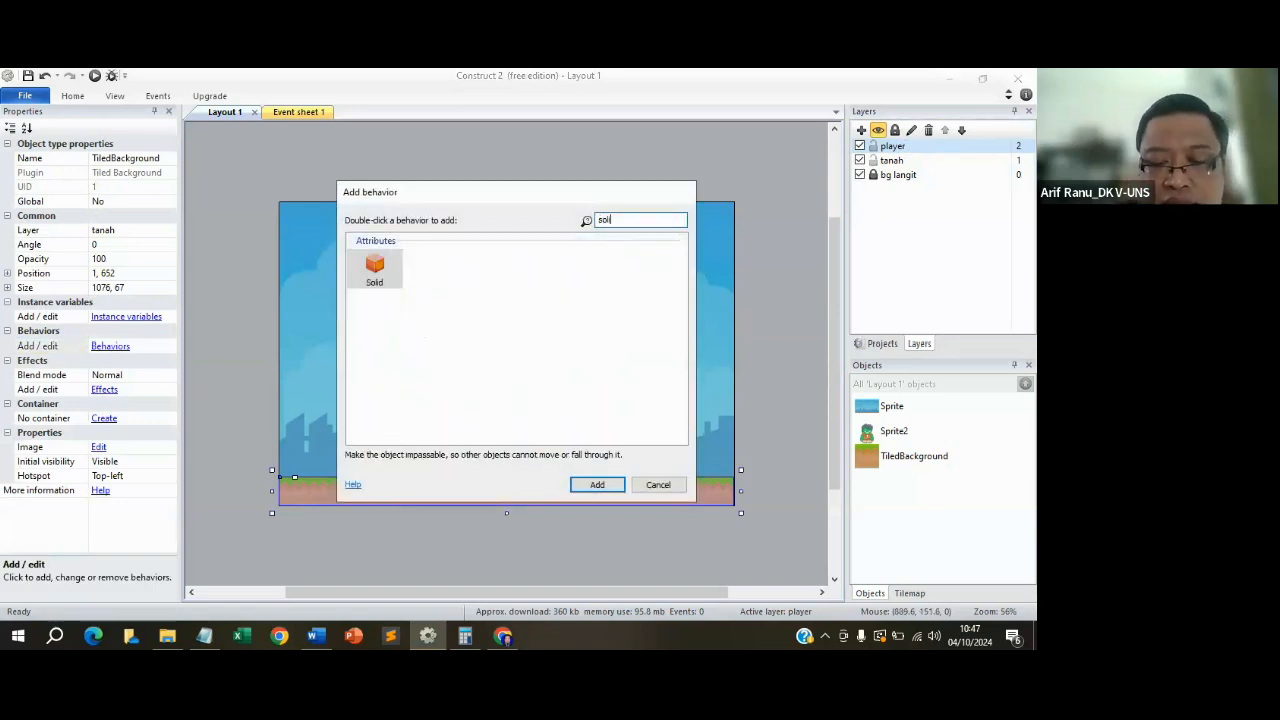
{"action": "type", "text": "id"}
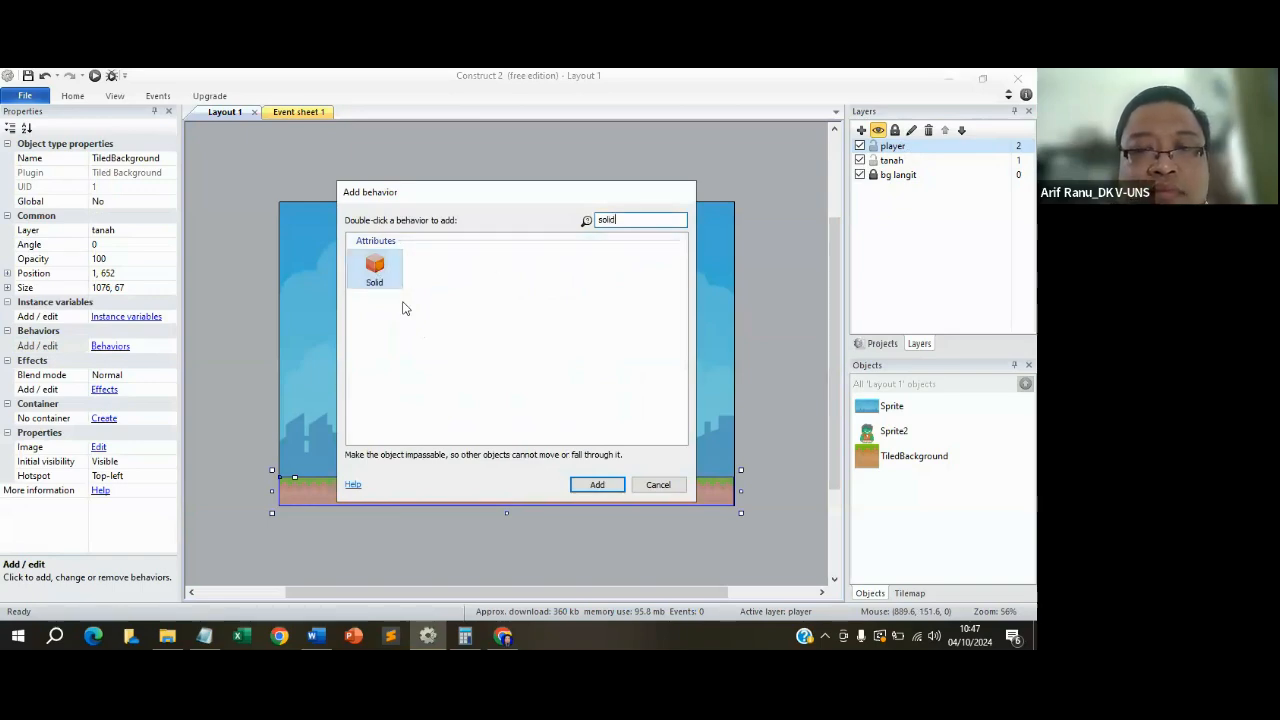
{"action": "left_click", "coordinate": [597, 485]}
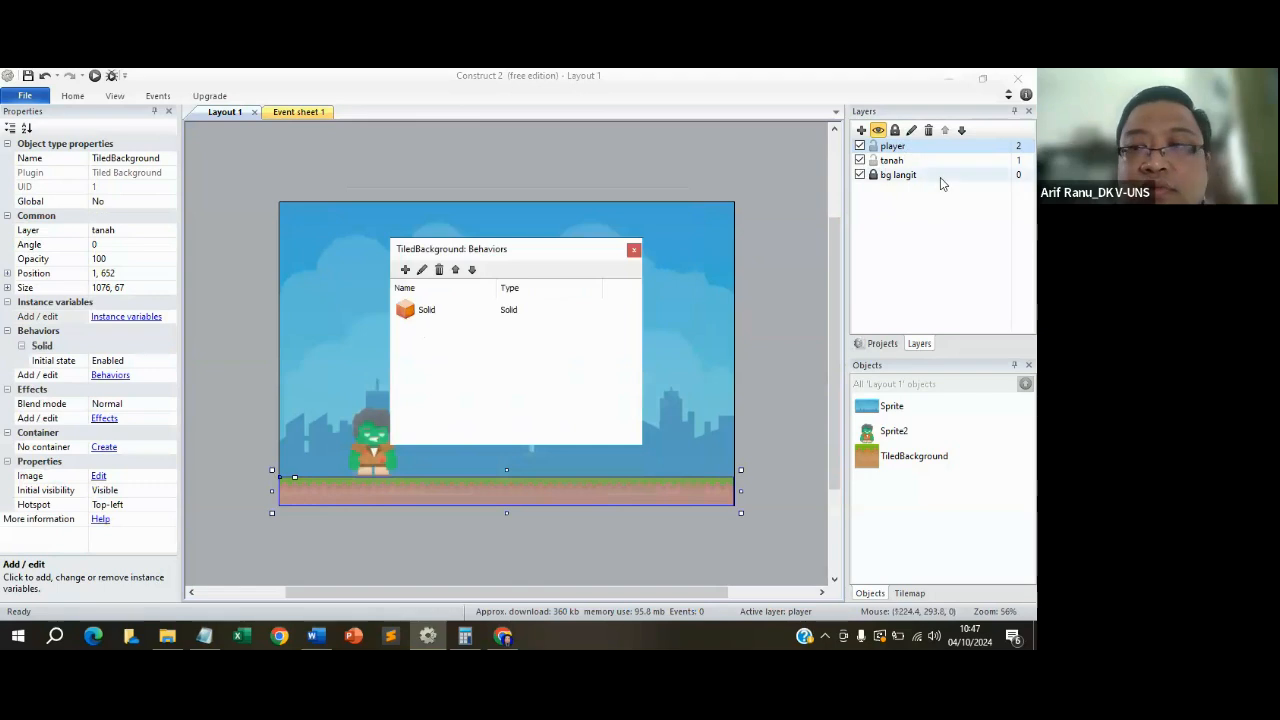
Undo the recent changes back past the added behaviors and the player sprite's enlargement and placement.
{"action": "left_click", "coordinate": [889, 162]}
{"action": "left_click", "coordinate": [893, 148]}
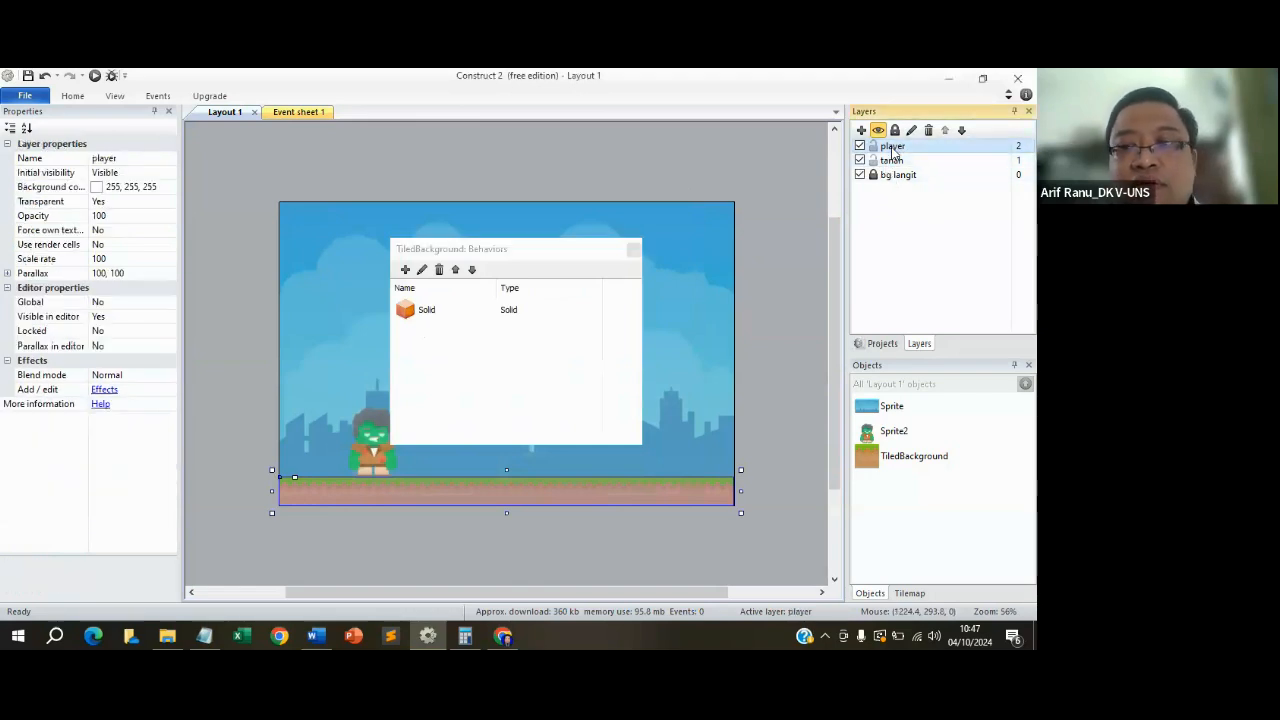
{"action": "key", "text": "ctrl+z"}
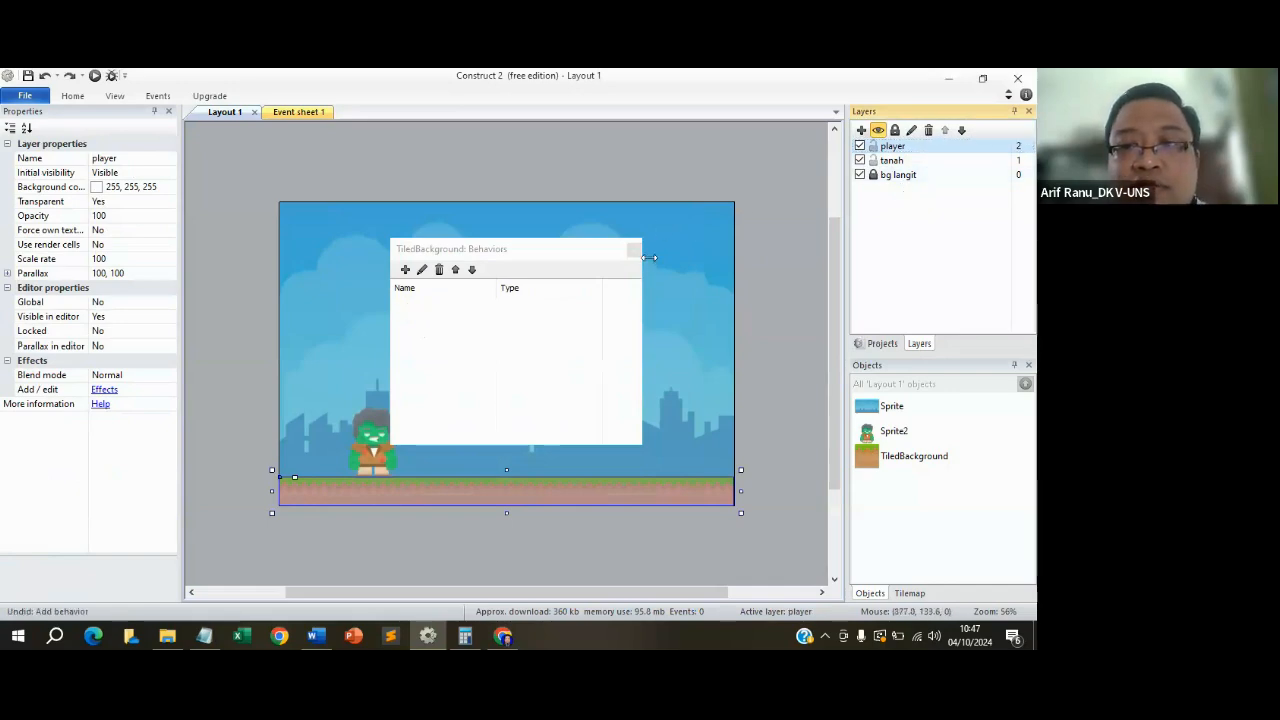
{"action": "left_click", "coordinate": [634, 249]}
{"action": "key", "text": "ctrl+z"}
{"action": "key", "text": "ctrl+z"}
{"action": "key", "text": "ctrl+z"}
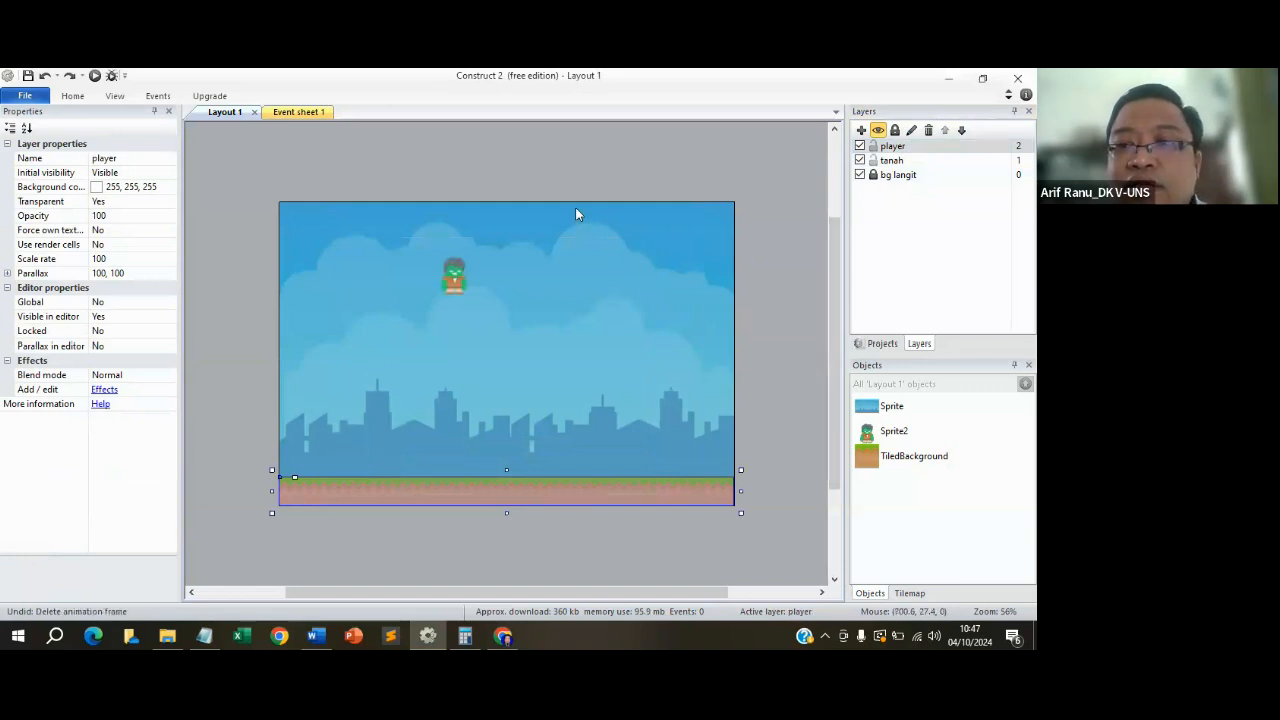
Add the Solid behavior to the ground TiledBackground and lock the tanah layer.
{"action": "left_click", "coordinate": [470, 281]}
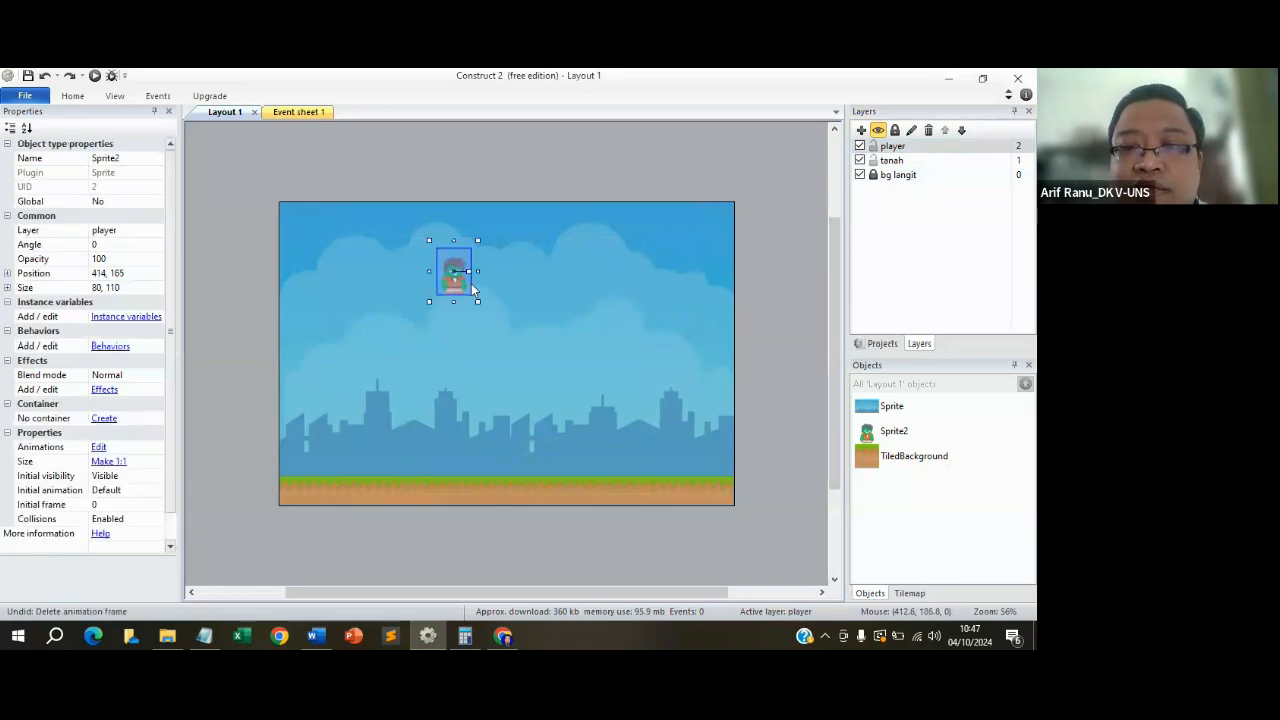
{"action": "left_click", "coordinate": [887, 163]}
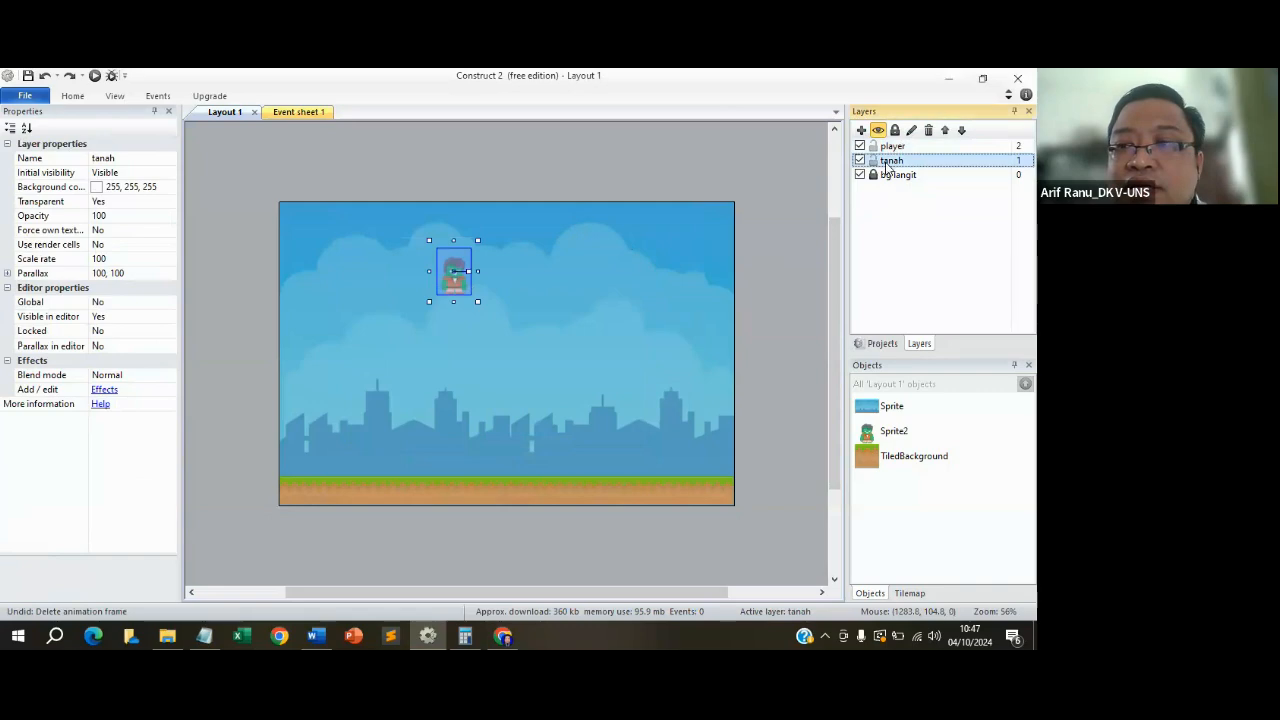
{"action": "left_click", "coordinate": [635, 496]}
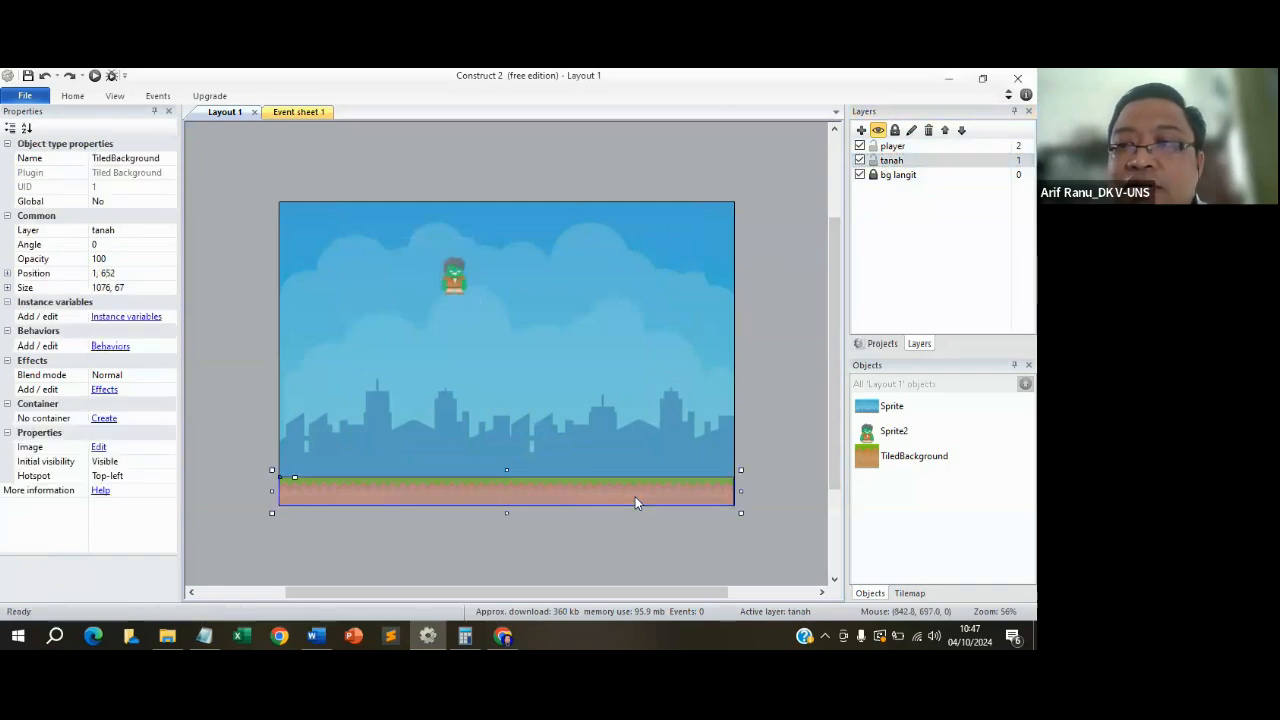
{"action": "left_click", "coordinate": [110, 346]}
{"action": "left_click", "coordinate": [405, 269]}
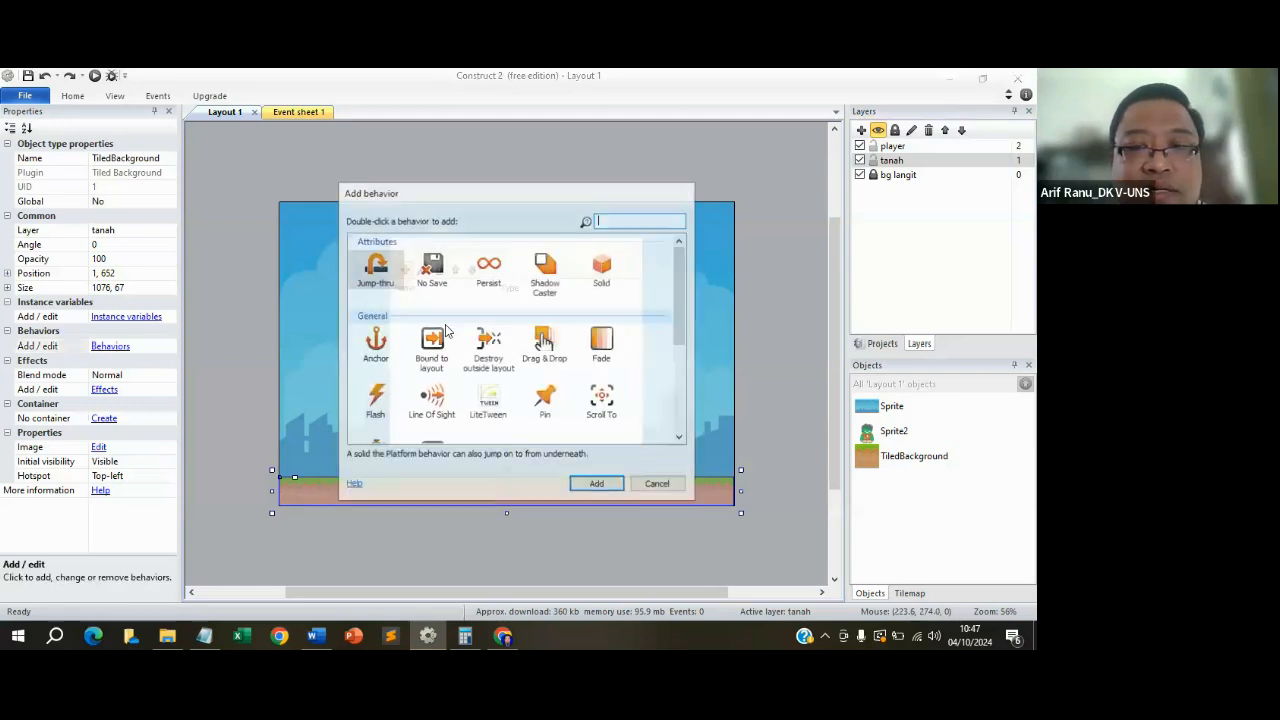
{"action": "type", "text": "solid"}
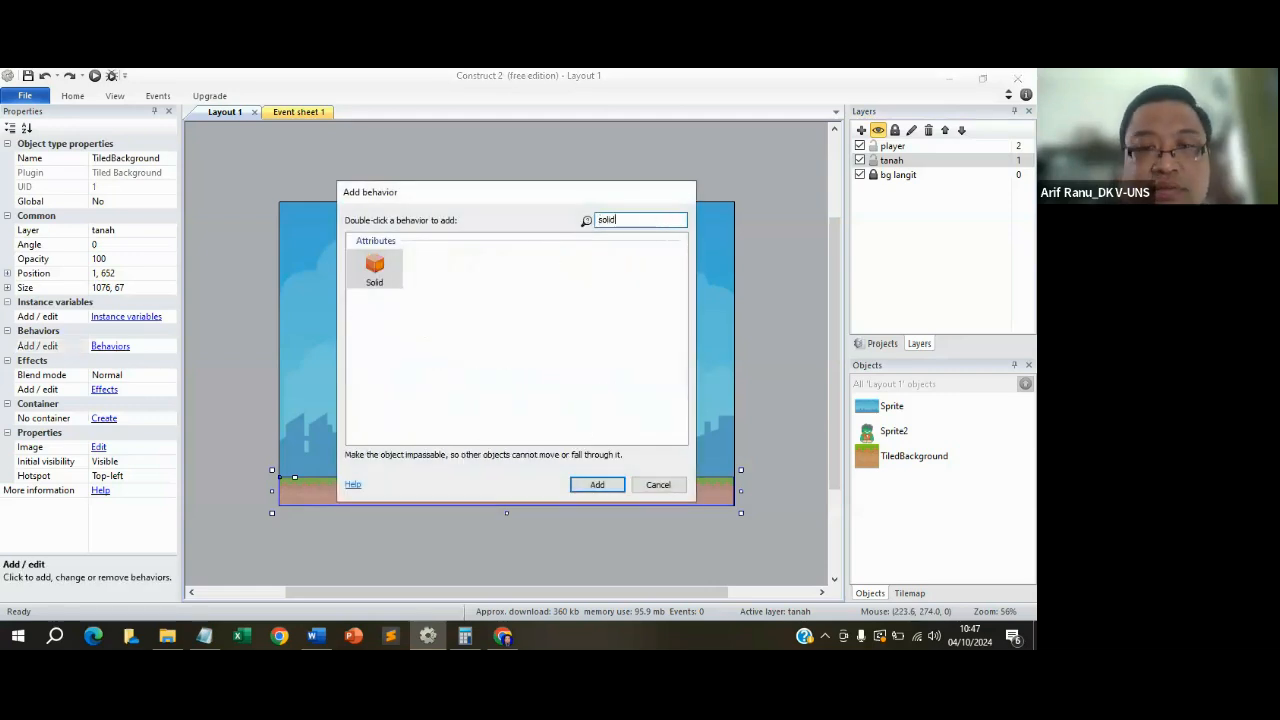
{"action": "left_click", "coordinate": [372, 268]}
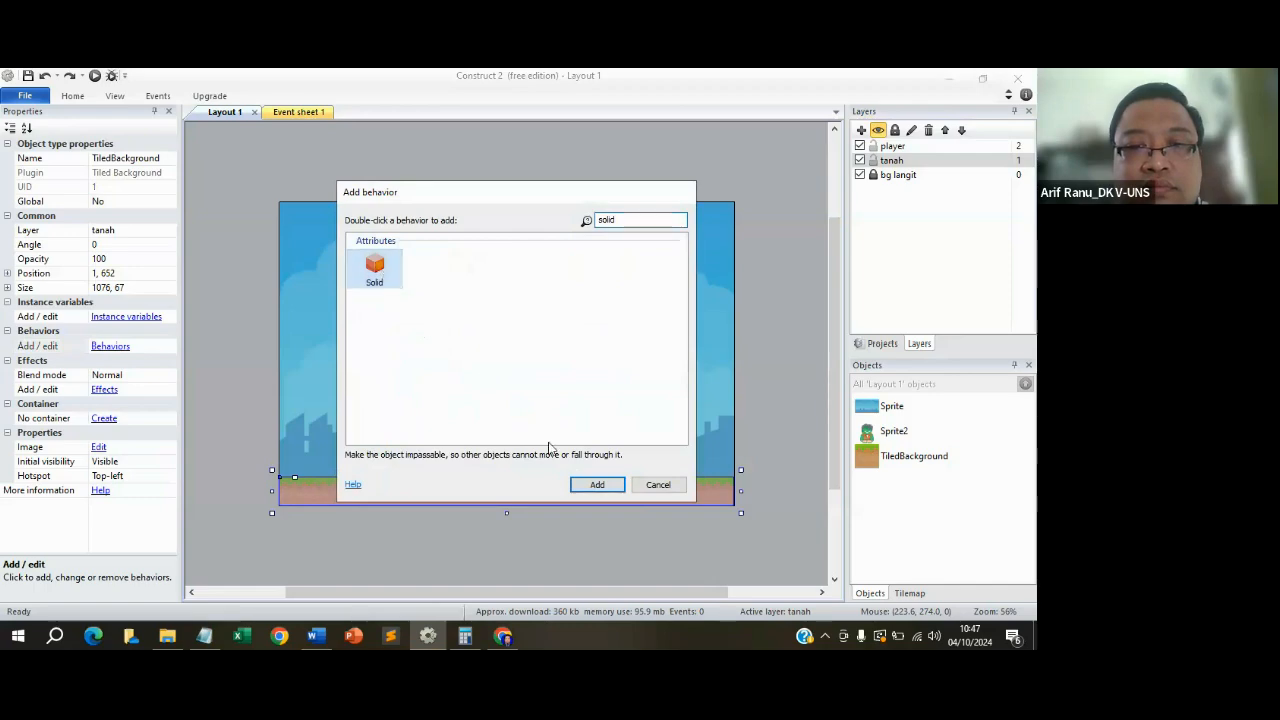
{"action": "left_click", "coordinate": [598, 485]}
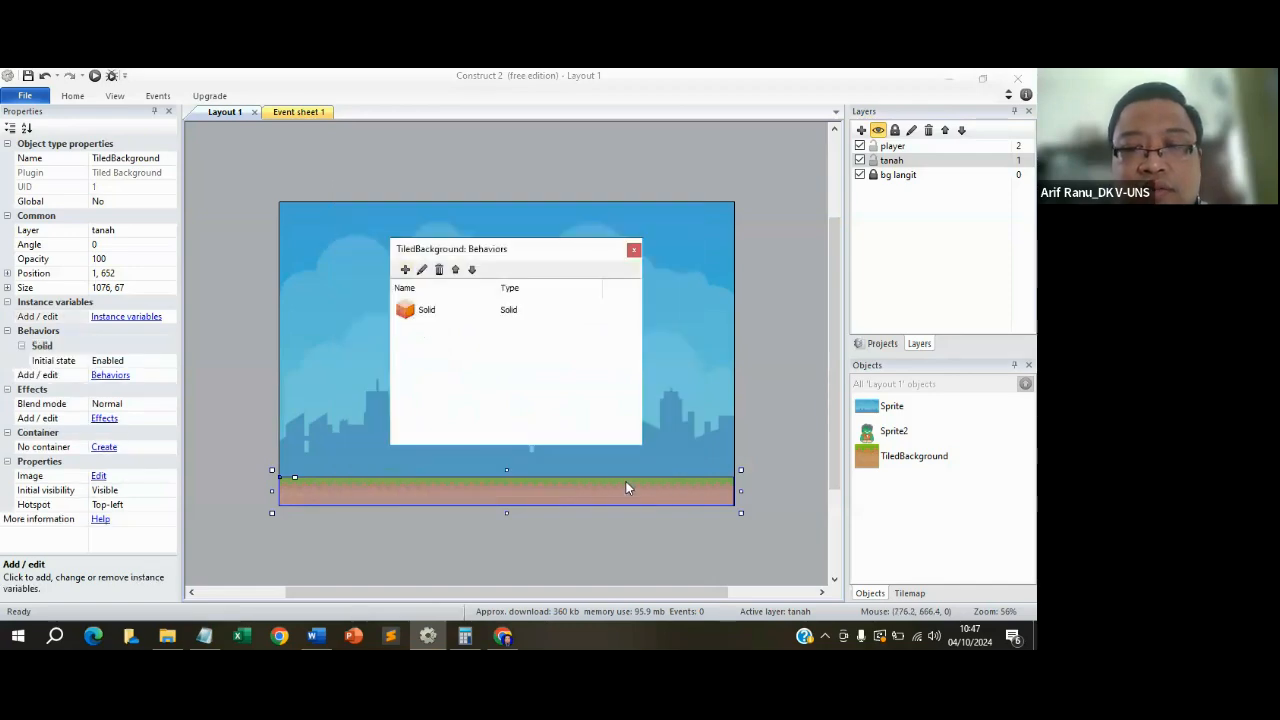
{"action": "left_click", "coordinate": [895, 130]}
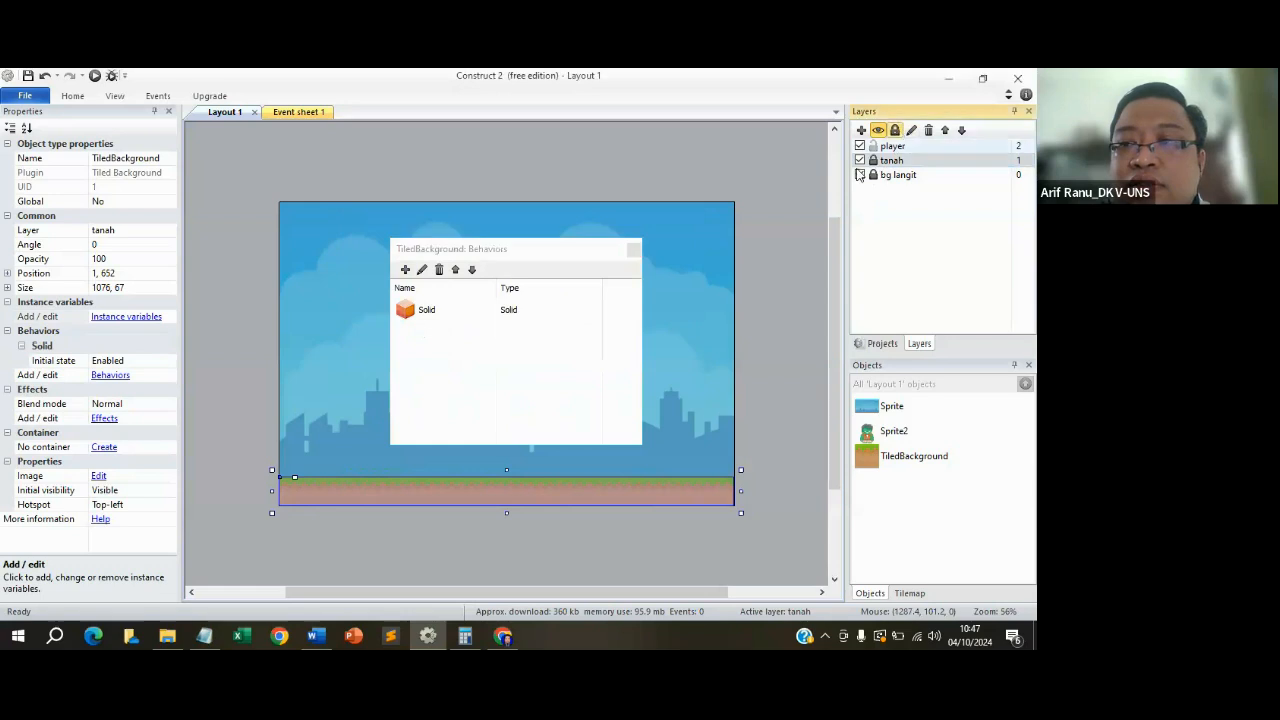
{"action": "left_click", "coordinate": [634, 251]}
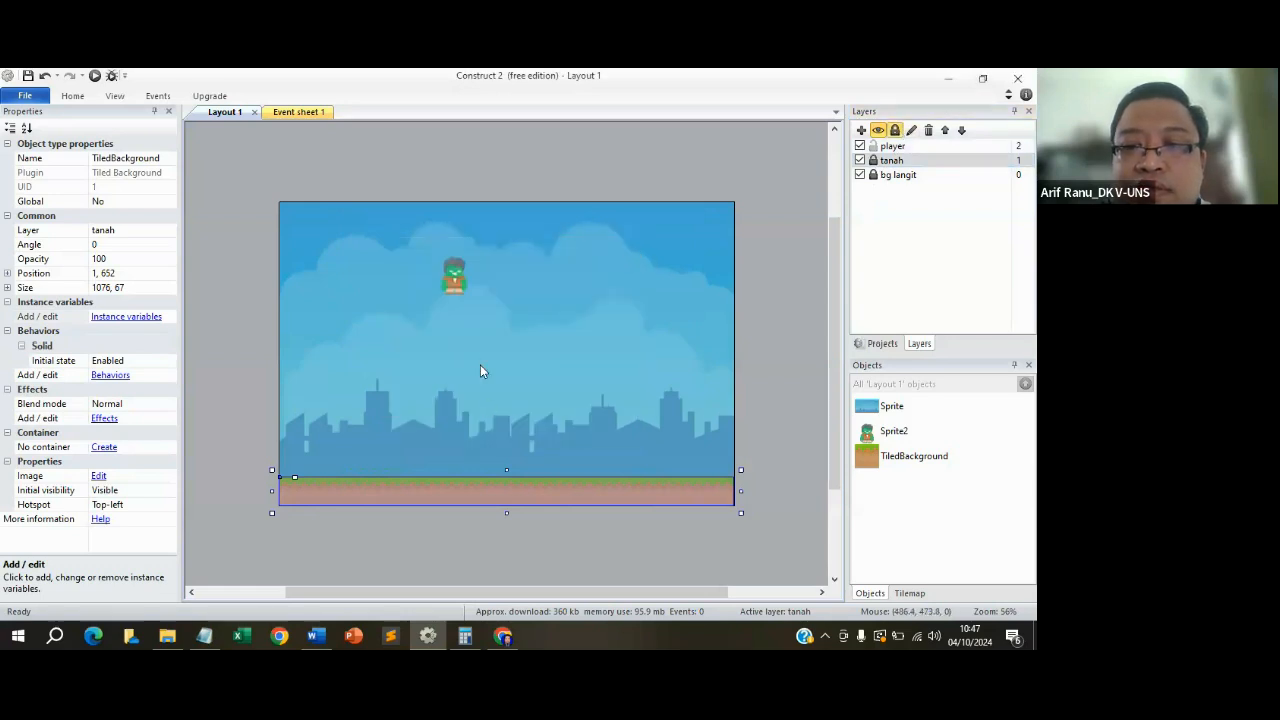
Add the Platform behavior to the player character Sprite2.
{"action": "left_click", "coordinate": [457, 280]}
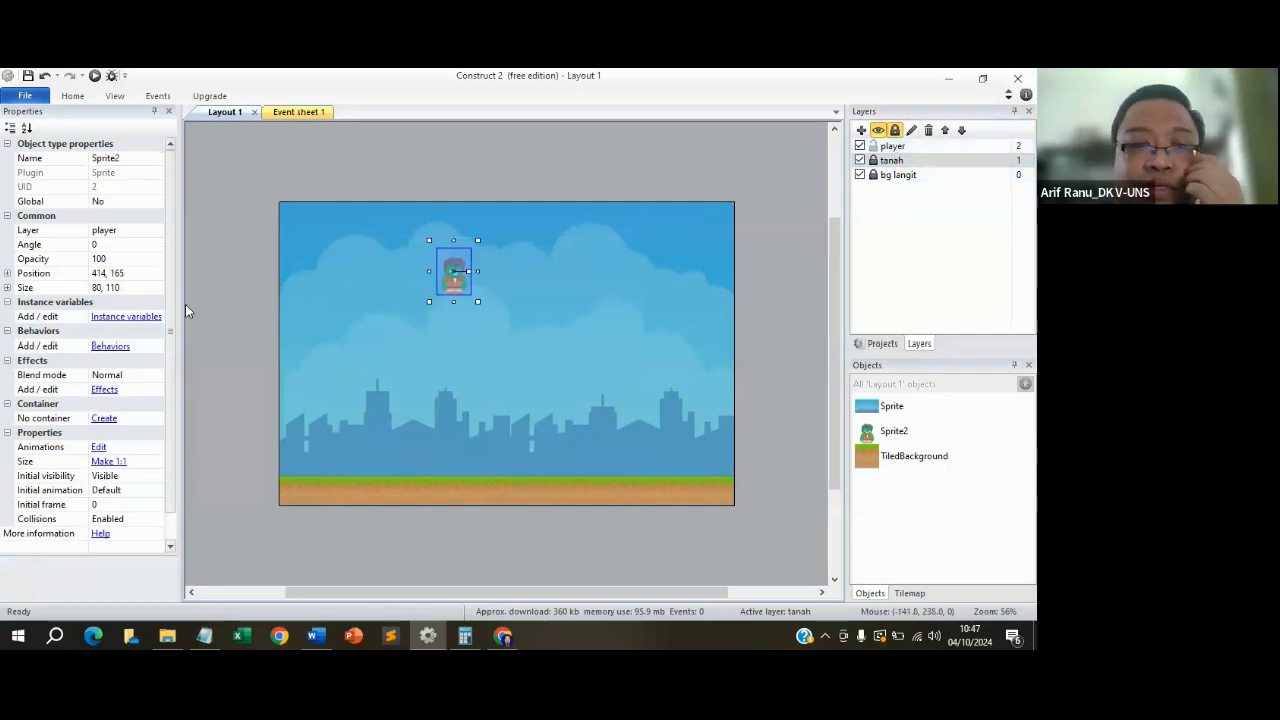
{"action": "left_click", "coordinate": [107, 347]}
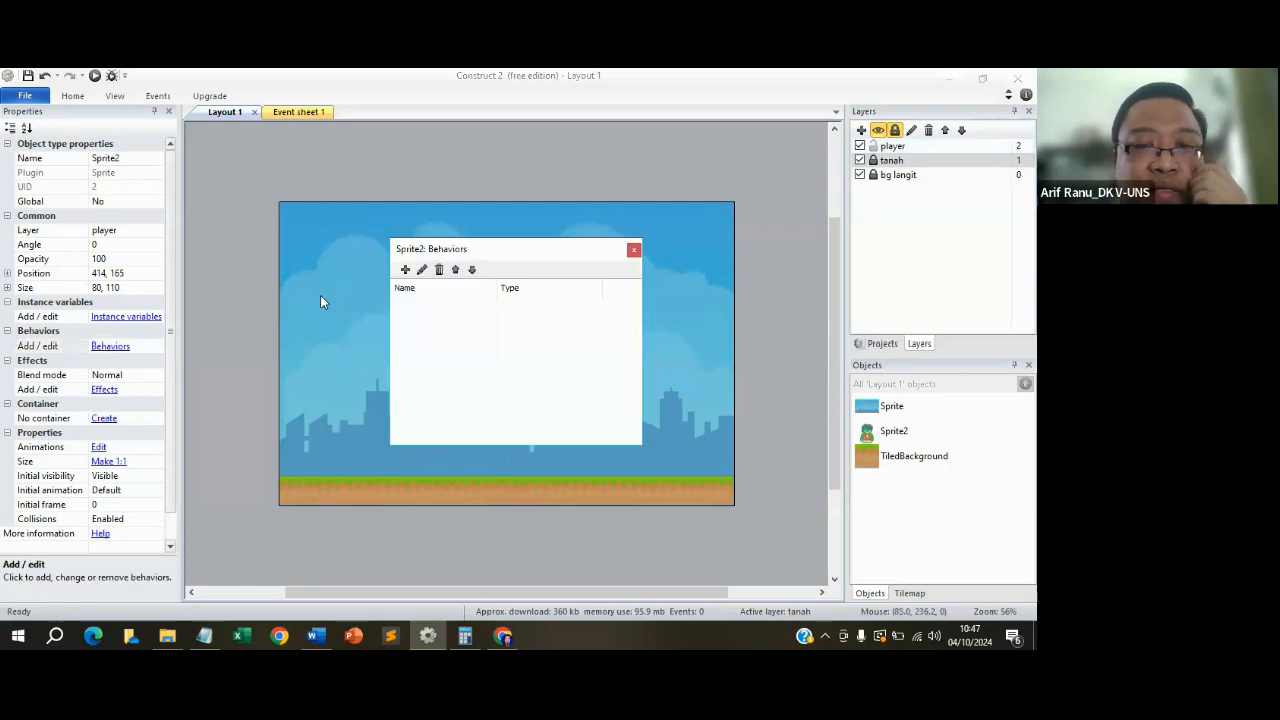
{"action": "left_click", "coordinate": [405, 269]}
{"action": "type", "text": "plat"}
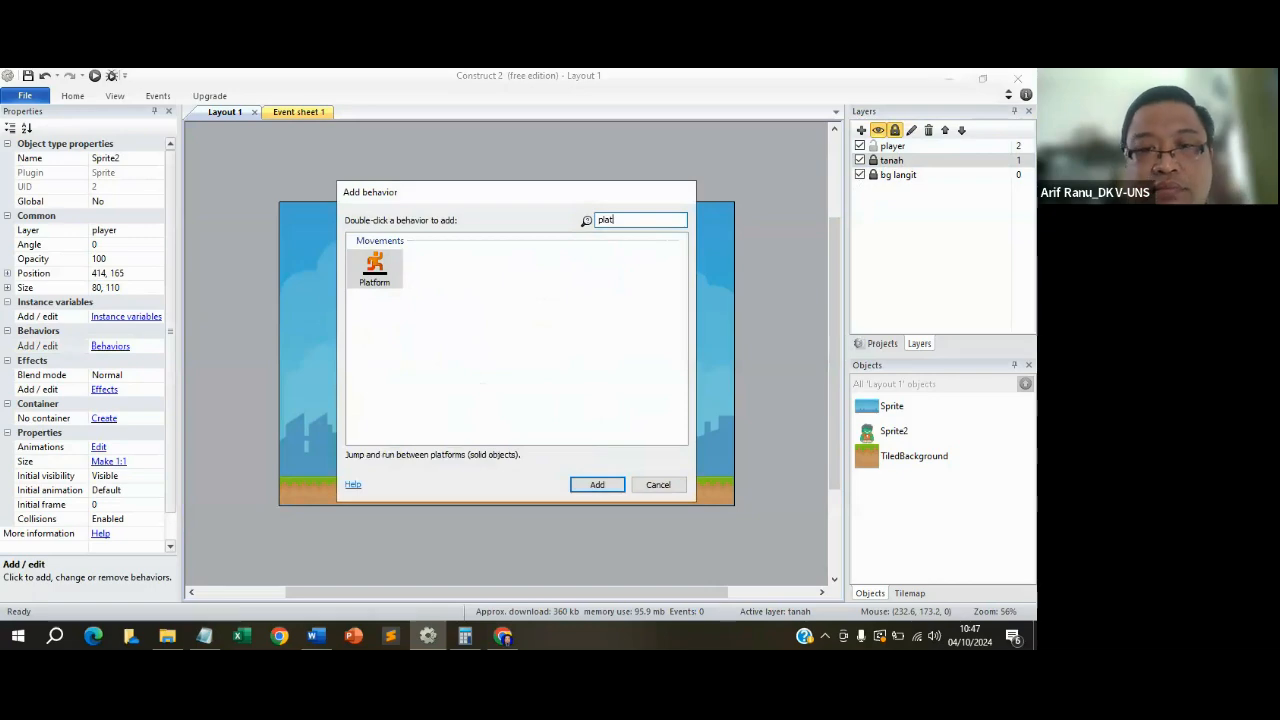
{"action": "left_click", "coordinate": [600, 485]}
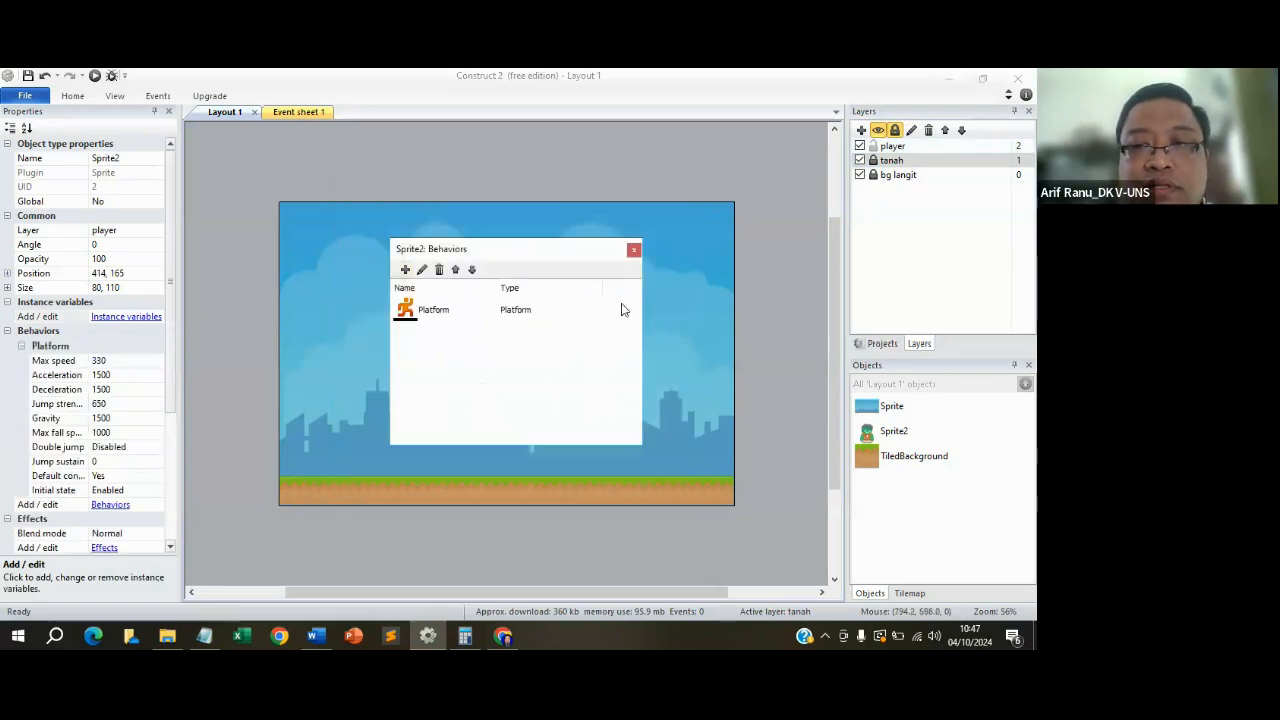
Give Sprite2 the Scroll To behavior in addition to Platform and finish editing its behaviors.
{"action": "left_click", "coordinate": [405, 269]}
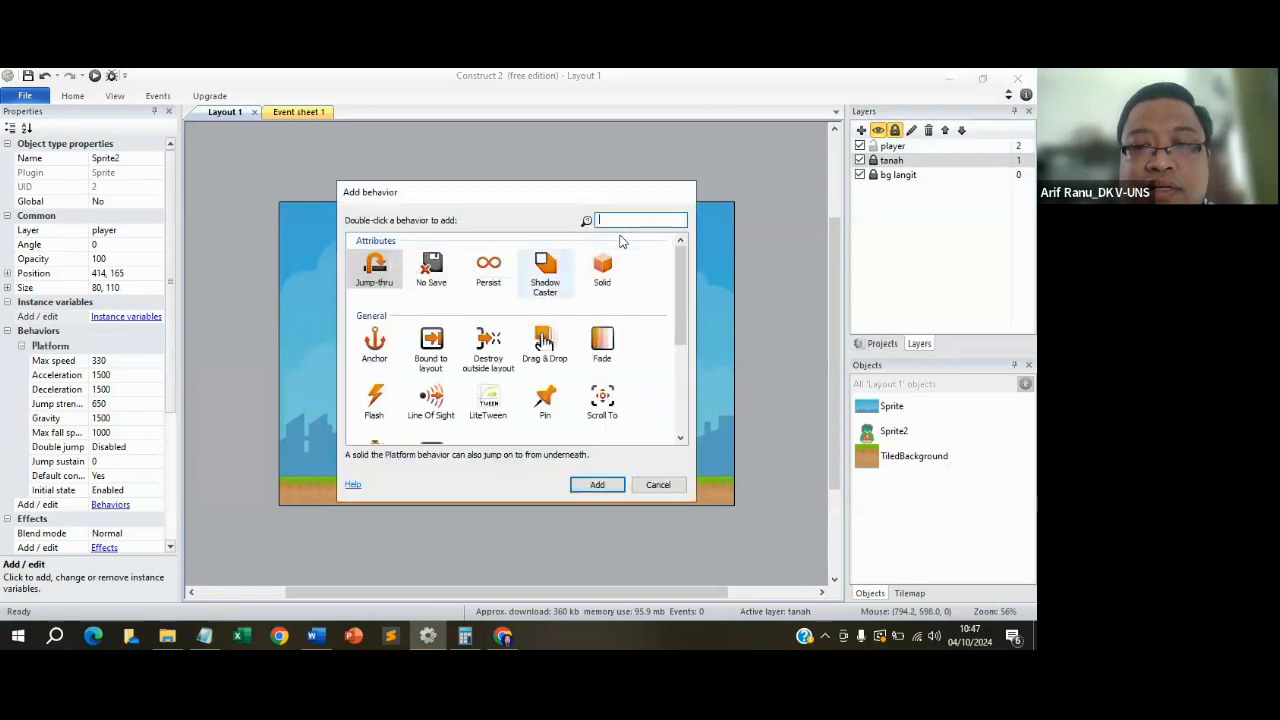
{"action": "type", "text": "s"}
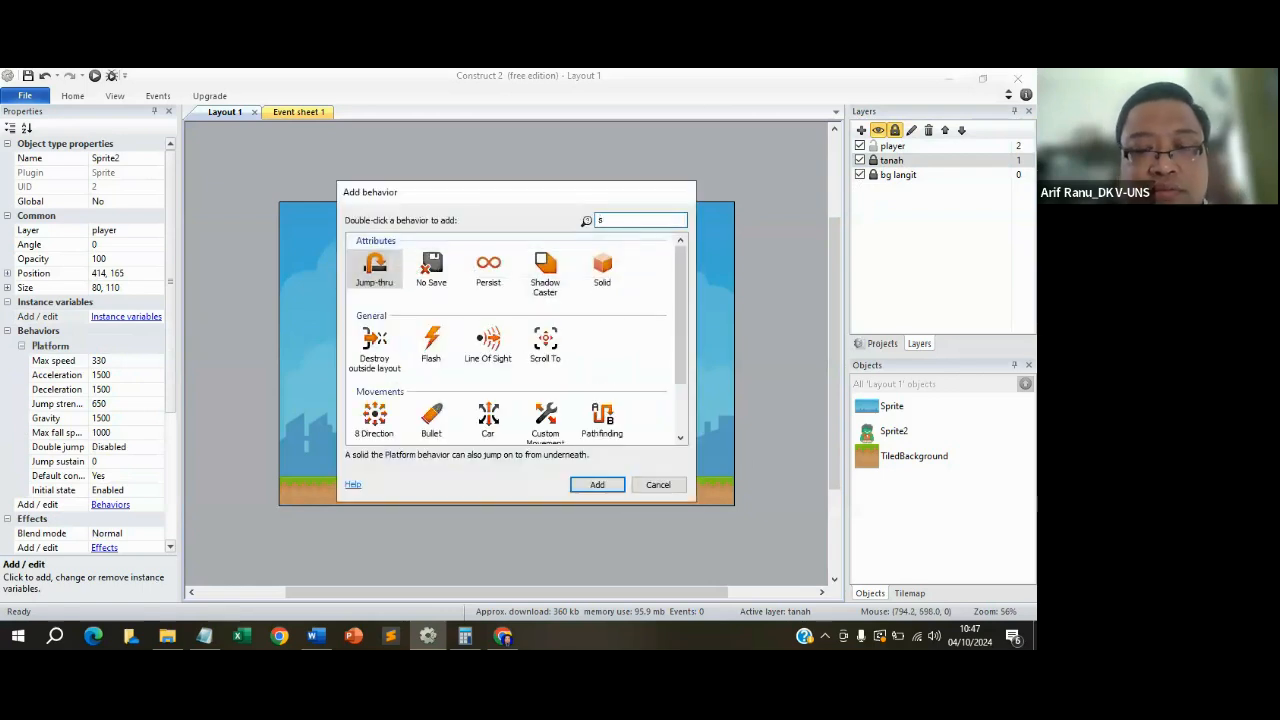
{"action": "type", "text": "cr"}
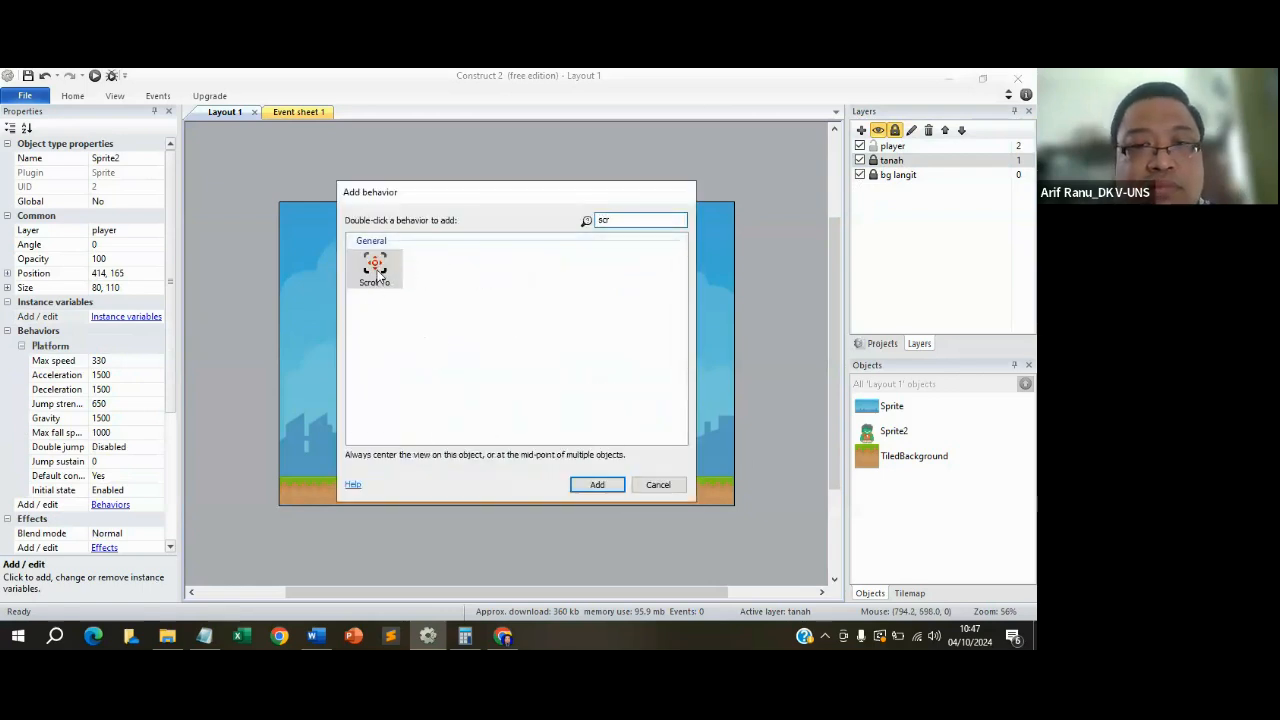
{"action": "left_click", "coordinate": [600, 483]}
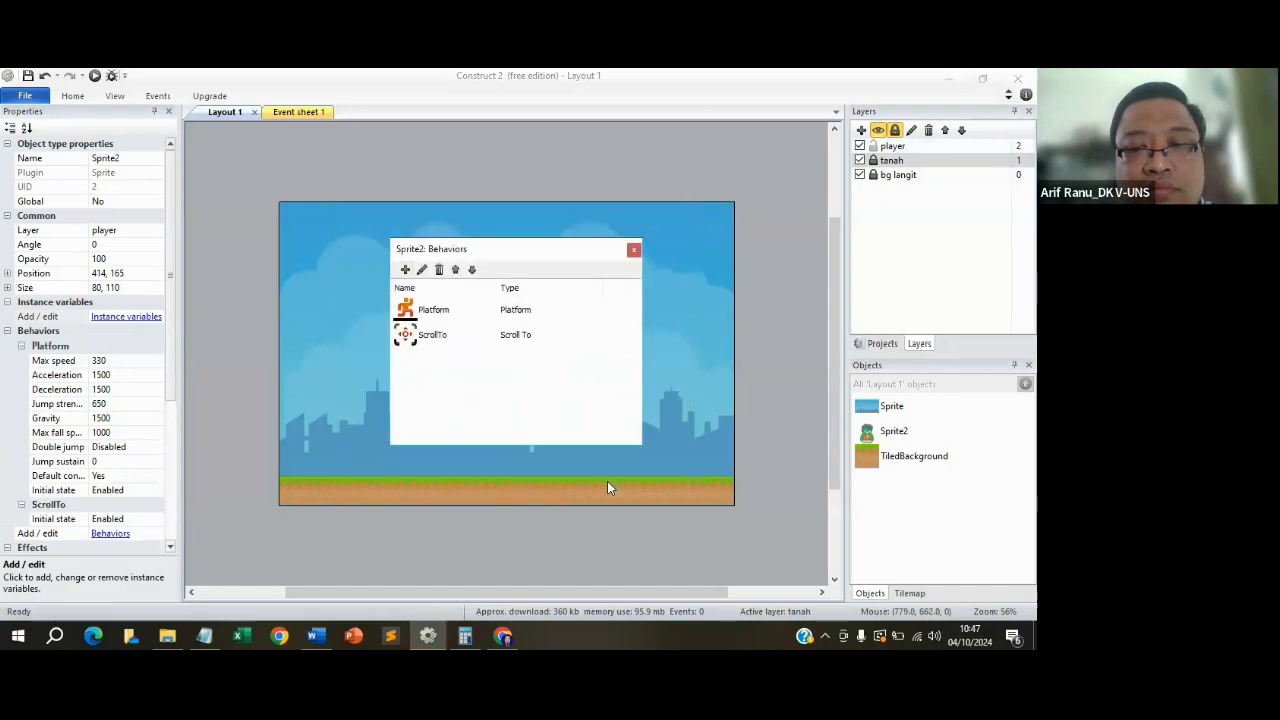
{"action": "left_click", "coordinate": [634, 251]}
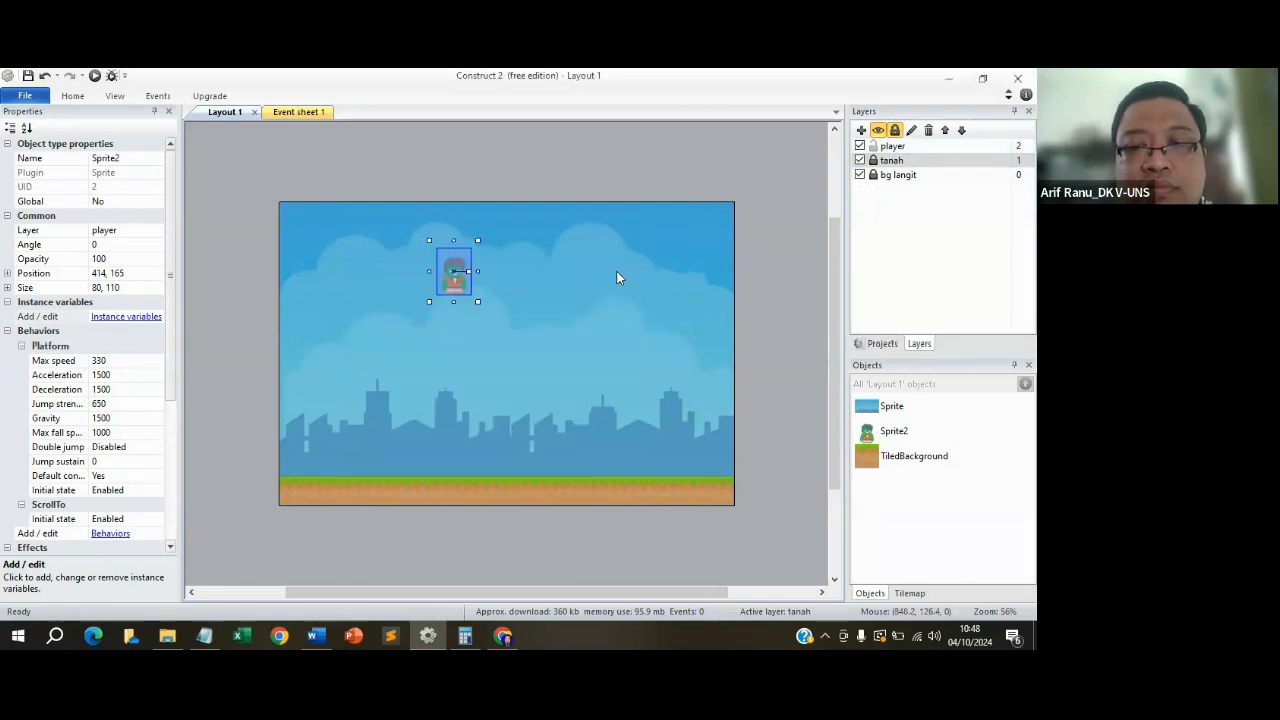
Move the player sprite to about 349, 581 just above the ground, and test walking right in the game preview.
{"action": "left_click_drag", "start_coordinate": [452, 284], "coordinate": [456, 291]}
{"action": "left_click_drag", "start_coordinate": [450, 368], "coordinate": [426, 459]}
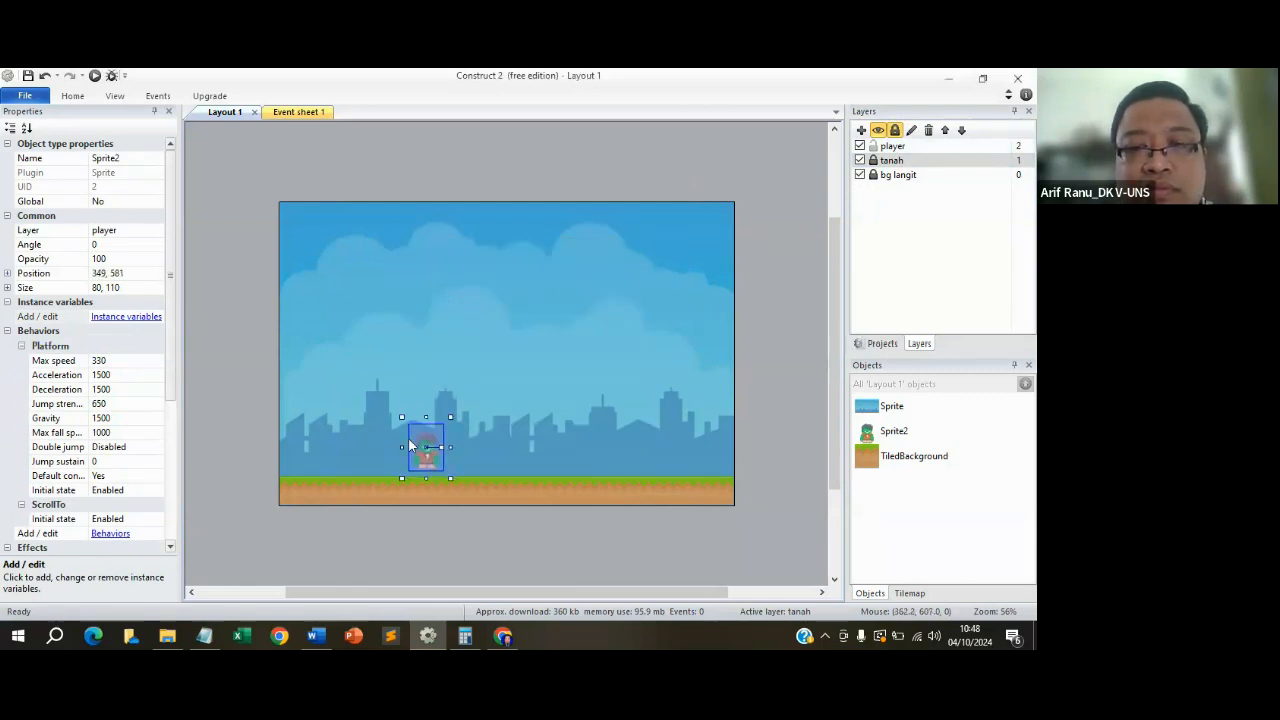
{"action": "left_click", "coordinate": [94, 76]}
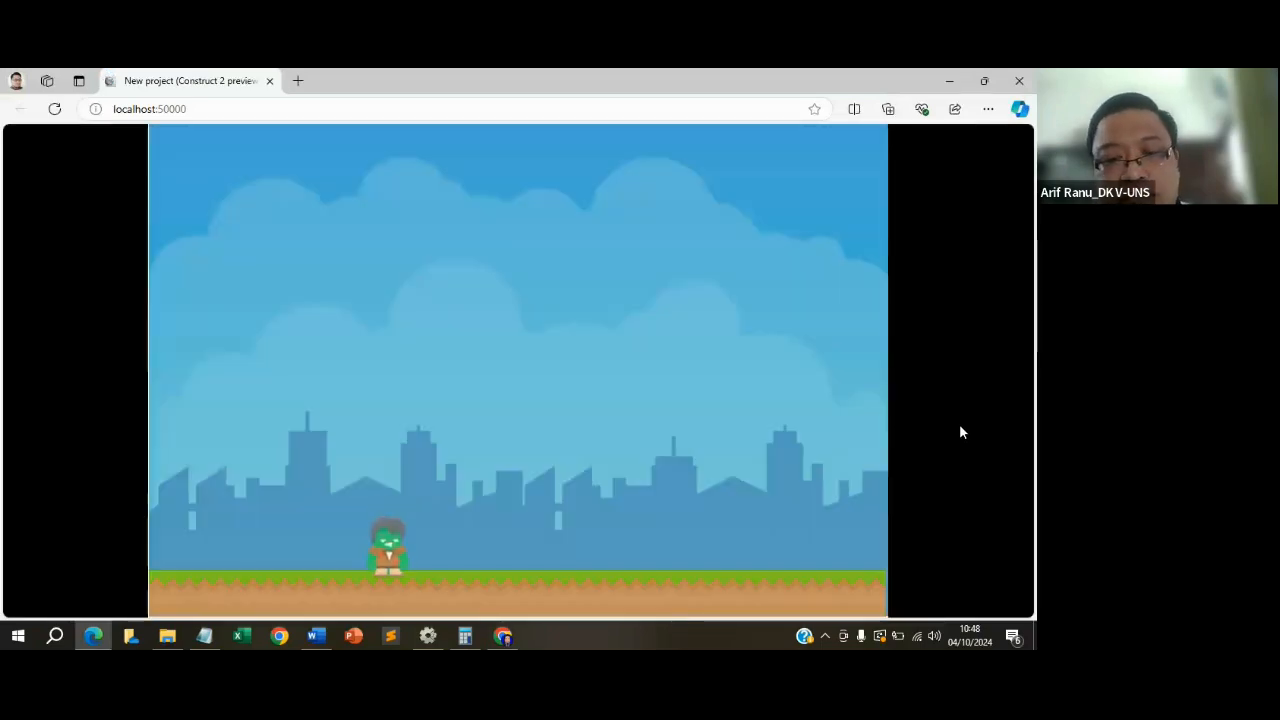
{"action": "key", "text": "Right"}
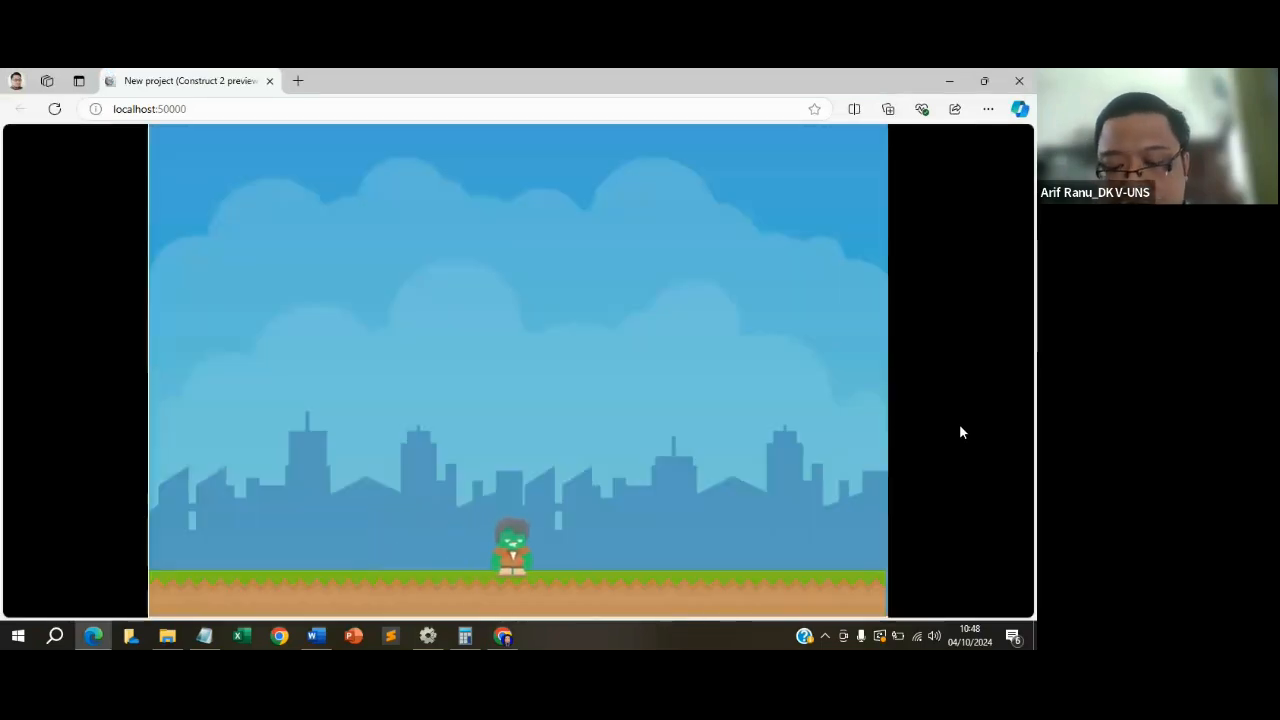
Test the player character walking left and right and jumping in the game preview, and close the preview.
{"action": "key", "text": "Left"}
{"action": "key", "text": "Up"}
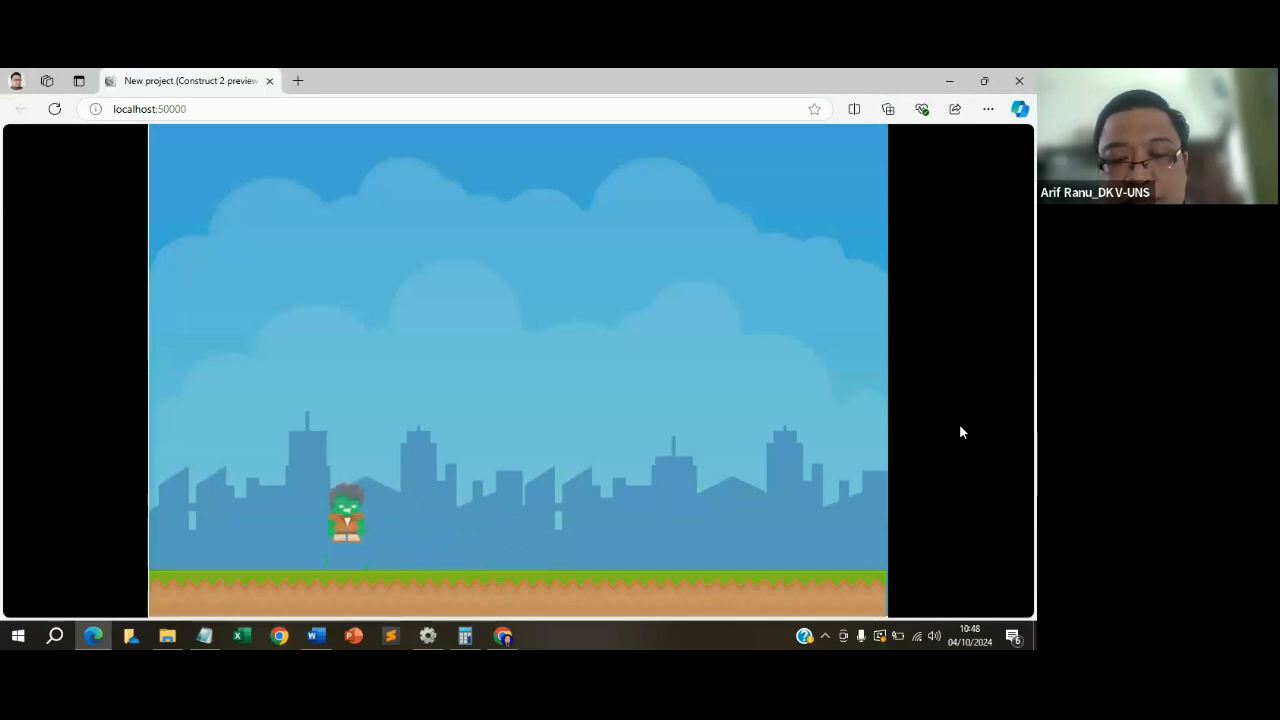
{"action": "key", "text": "Up"}
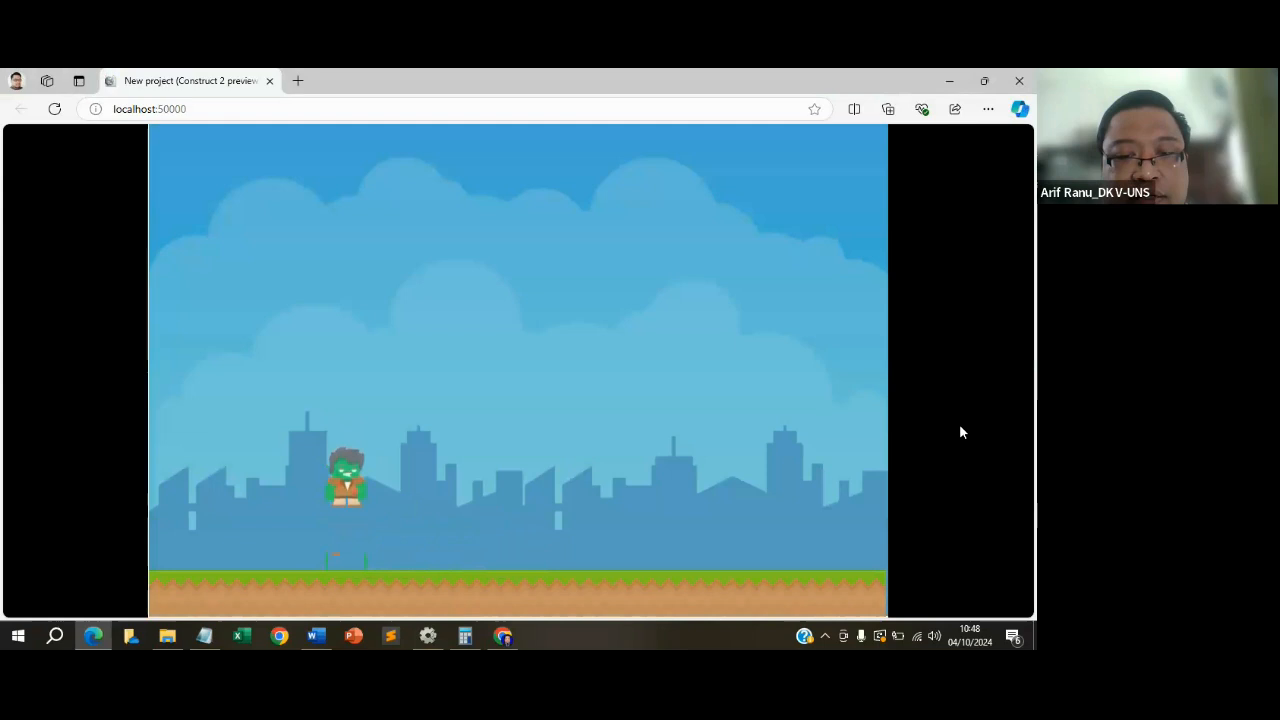
{"action": "key", "text": "Right"}
{"action": "key", "text": "Left"}
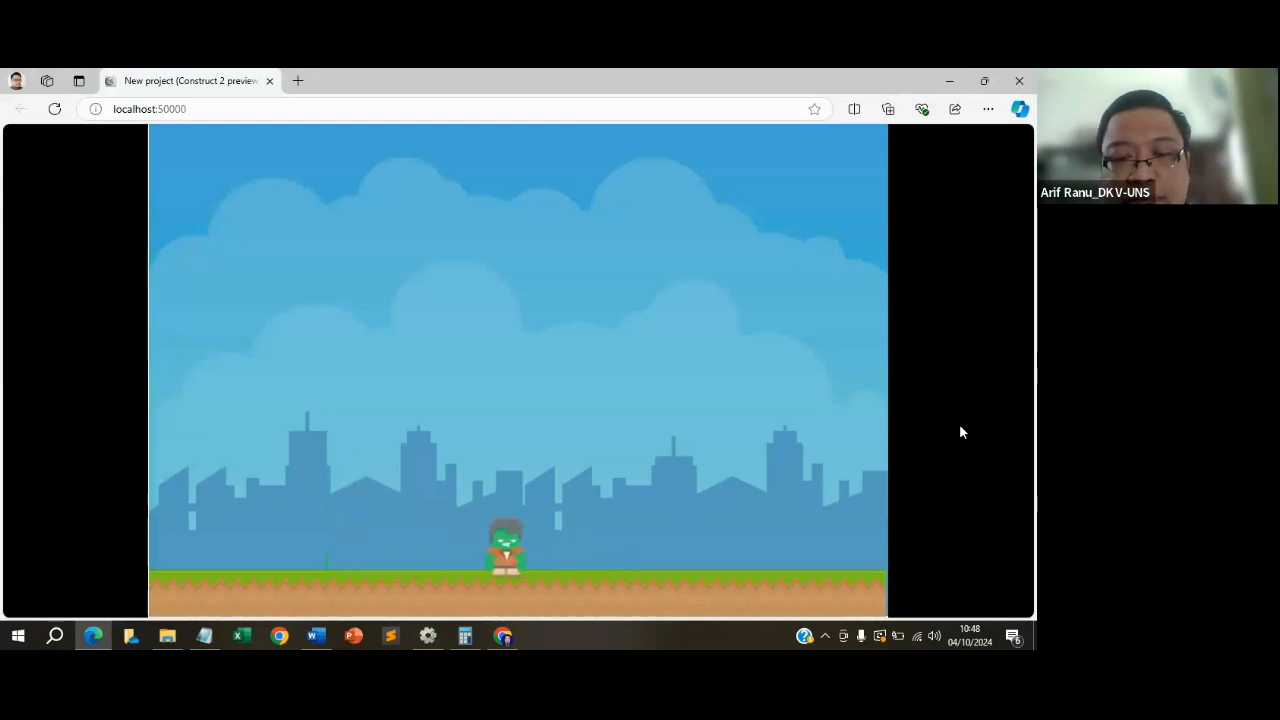
{"action": "key", "text": "Up"}
{"action": "key", "text": "Right"}
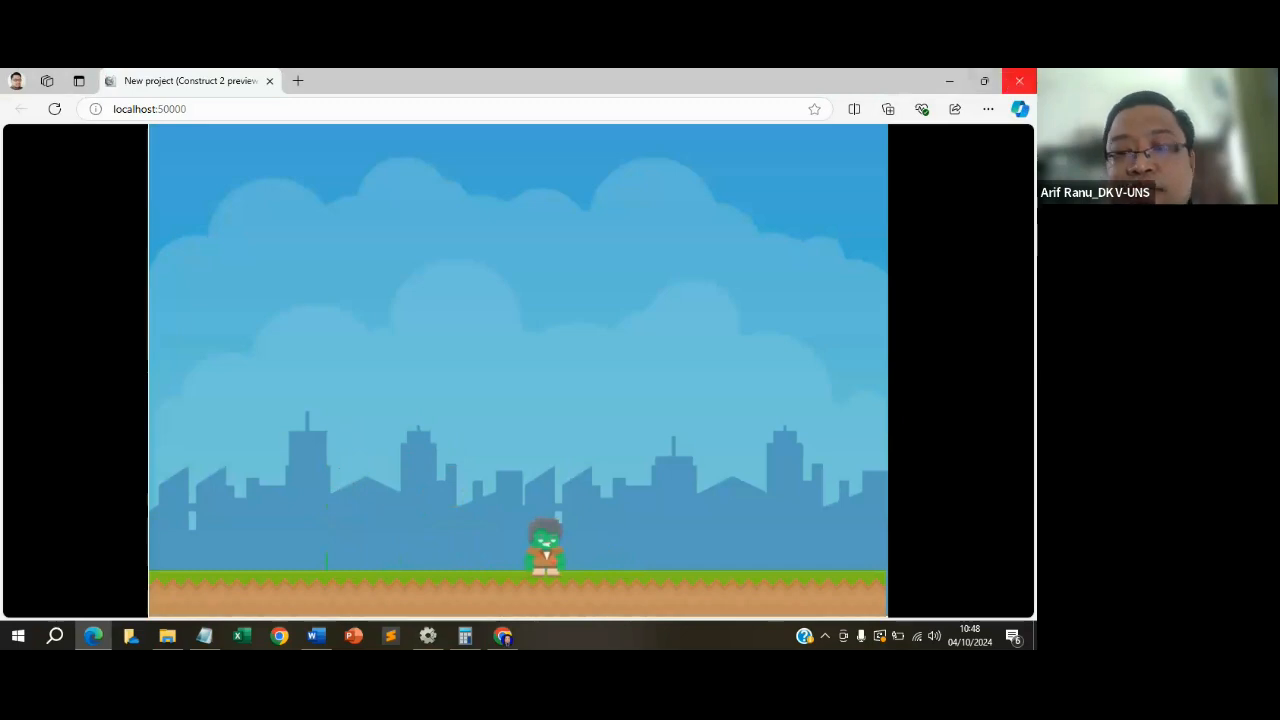
{"action": "left_click", "coordinate": [1019, 80]}
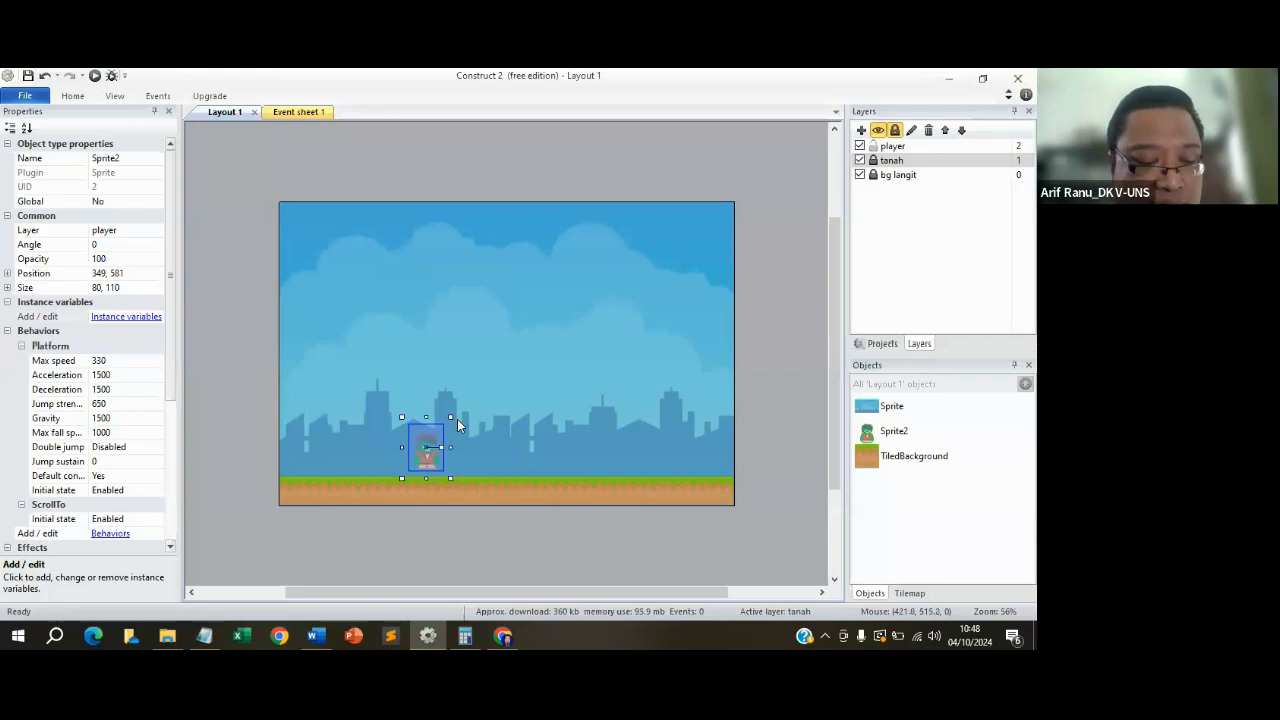
Enlarge the player sprite to about 122 by 167 with its feet on the ground, and rename Sprite2 to zombie.
{"action": "left_click_drag", "start_coordinate": [450, 416], "coordinate": [471, 395]}
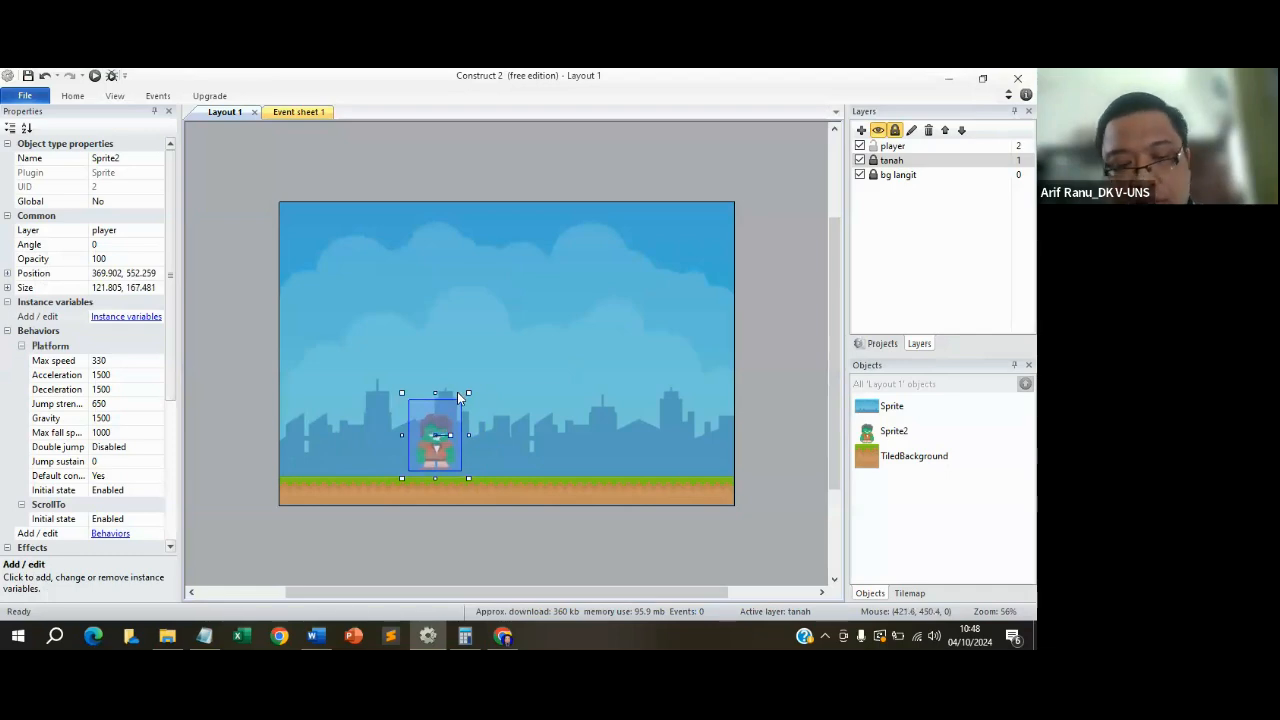
{"action": "left_click", "coordinate": [302, 113]}
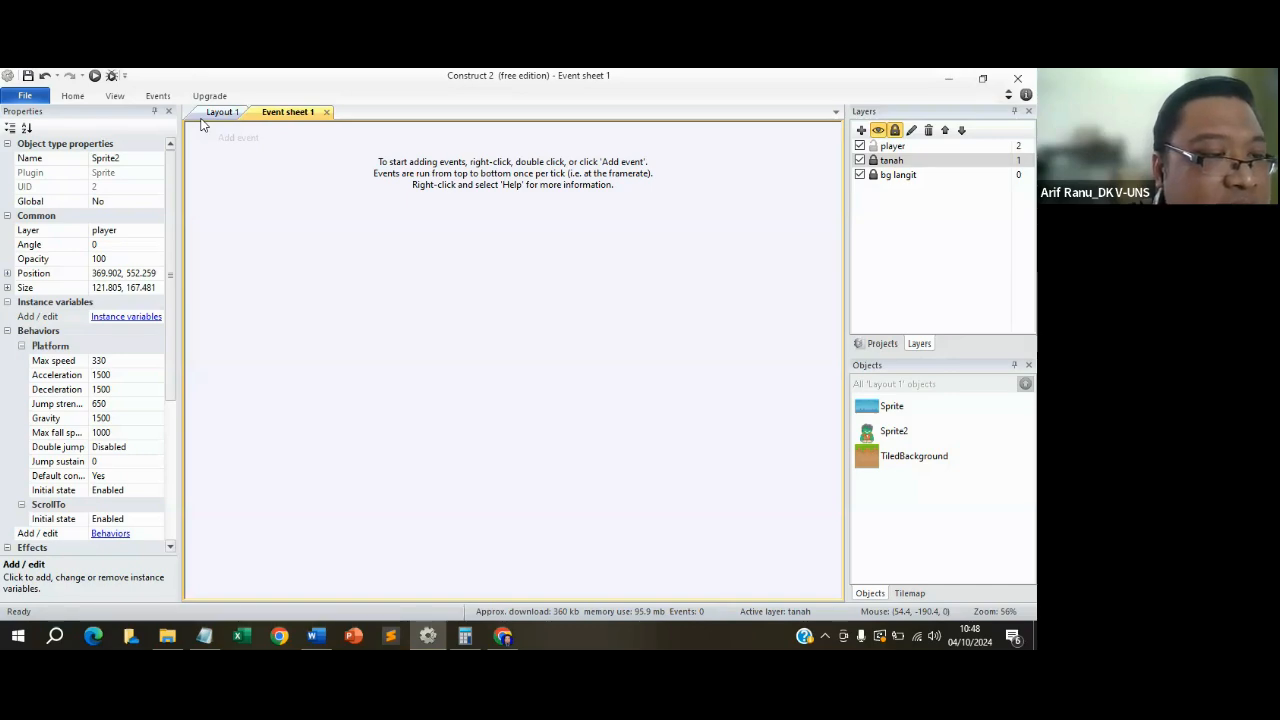
{"action": "left_click", "coordinate": [901, 432]}
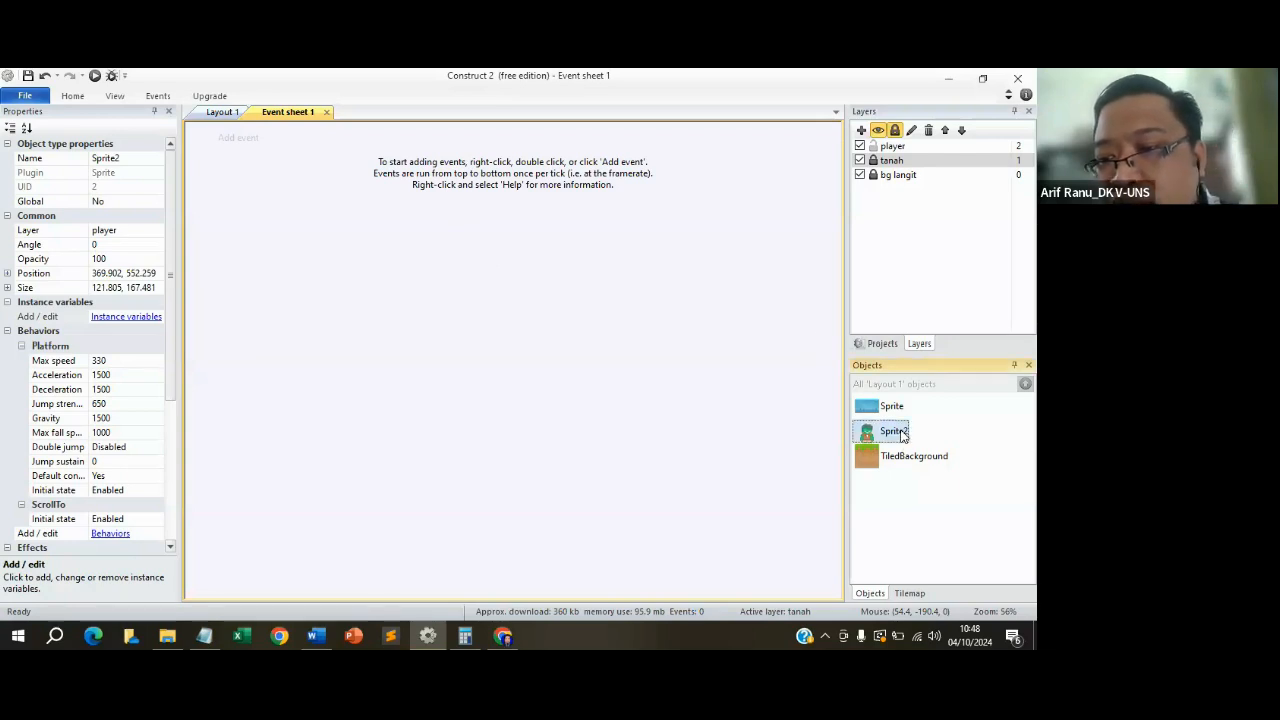
{"action": "right_click", "coordinate": [901, 432]}
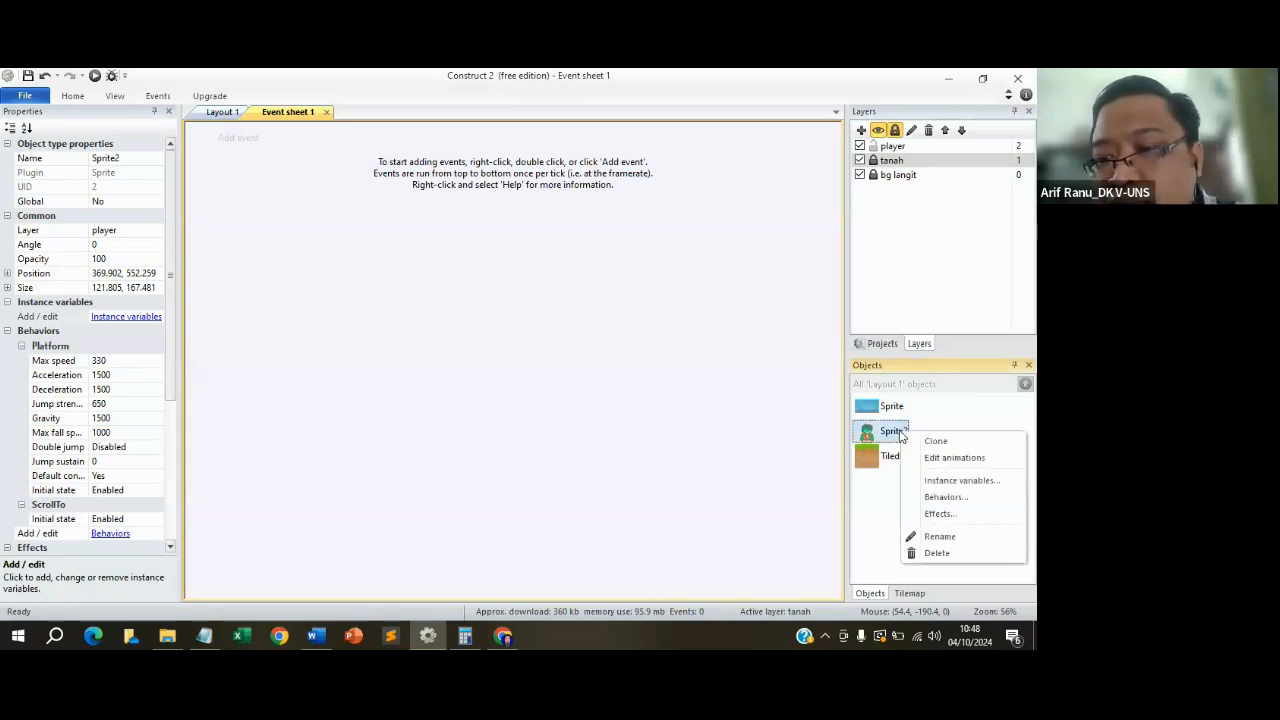
{"action": "left_click", "coordinate": [941, 541]}
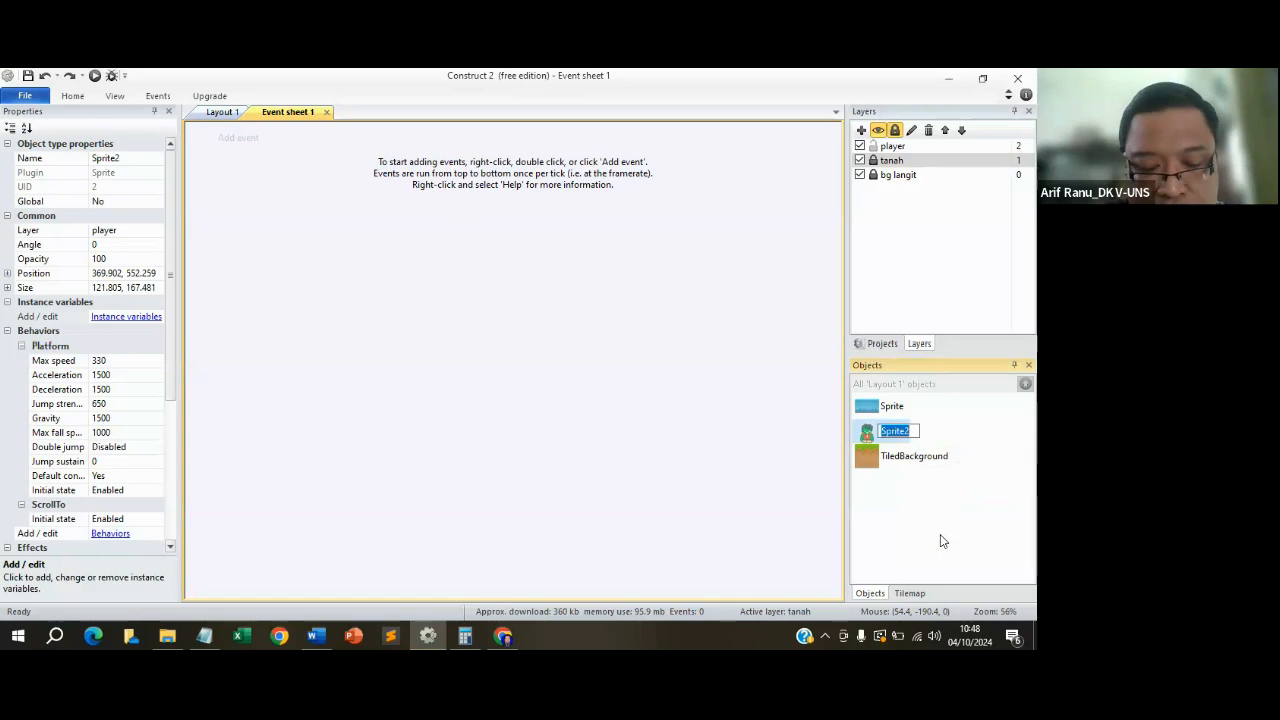
{"action": "type", "text": "zombie1"}
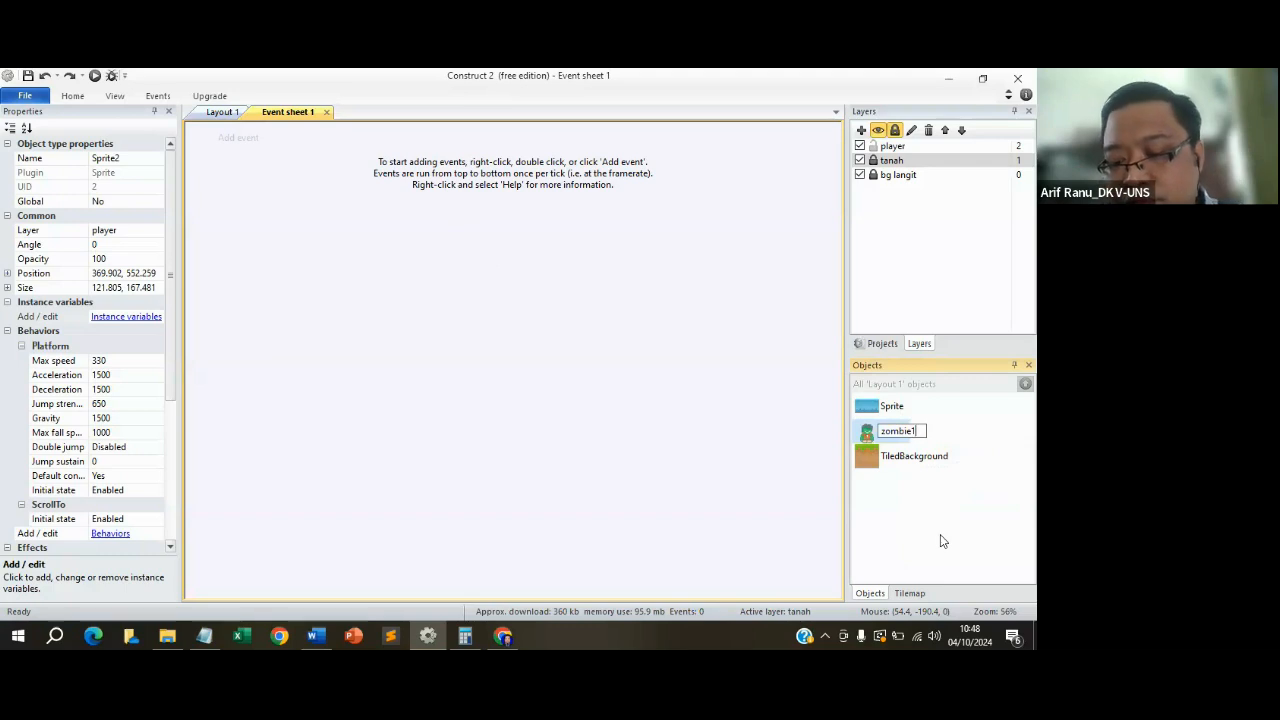
{"action": "key", "text": "BackSpace"}
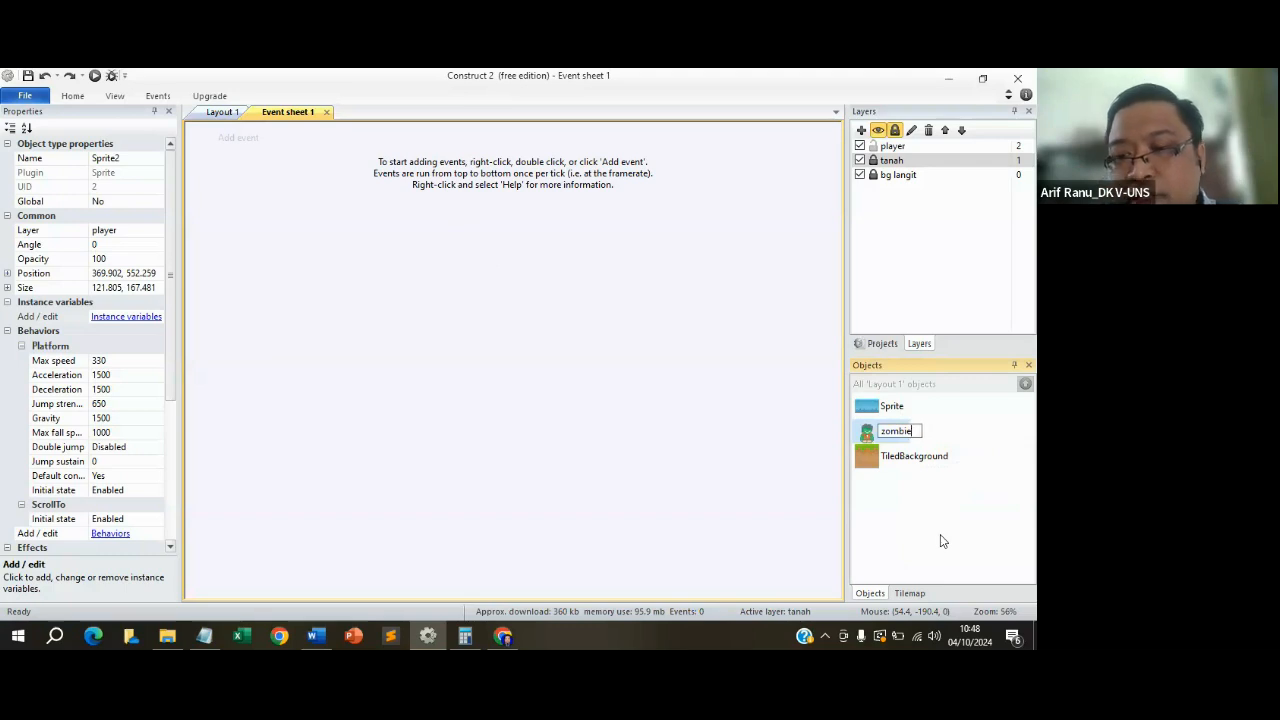
{"action": "key", "text": "Return"}
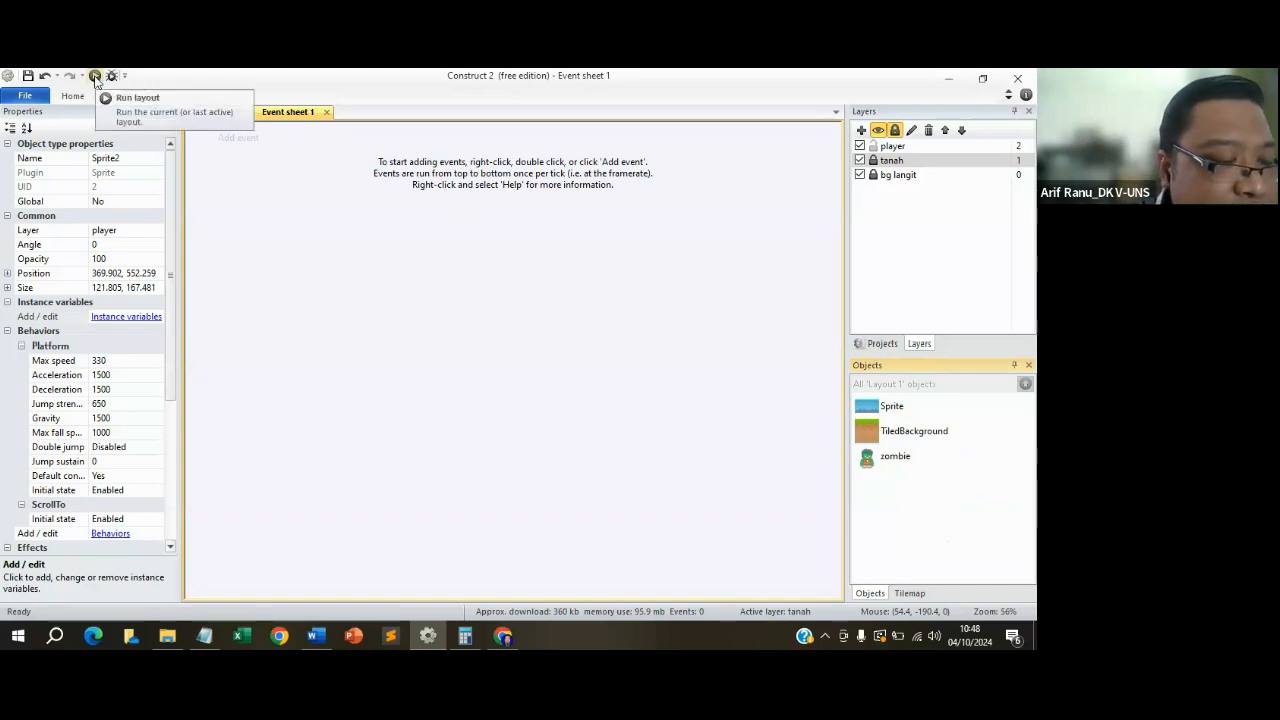
{"action": "left_click", "coordinate": [239, 139]}
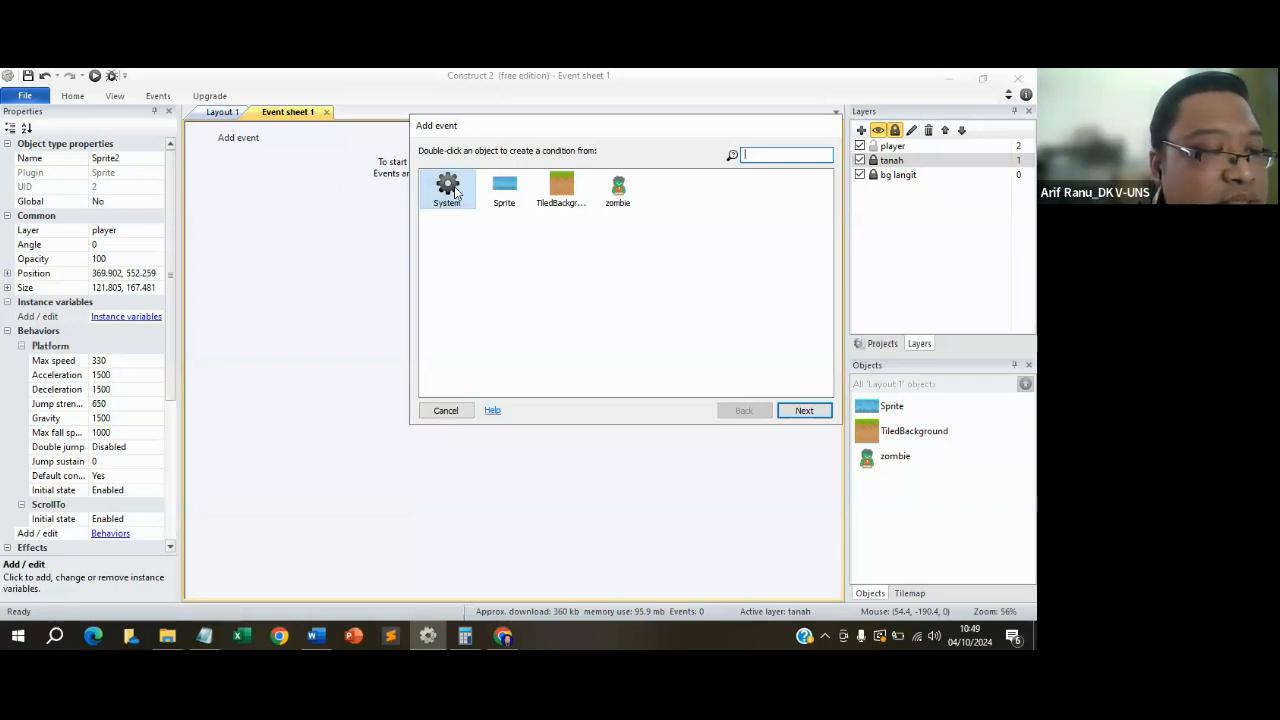
{"action": "left_click", "coordinate": [445, 410]}
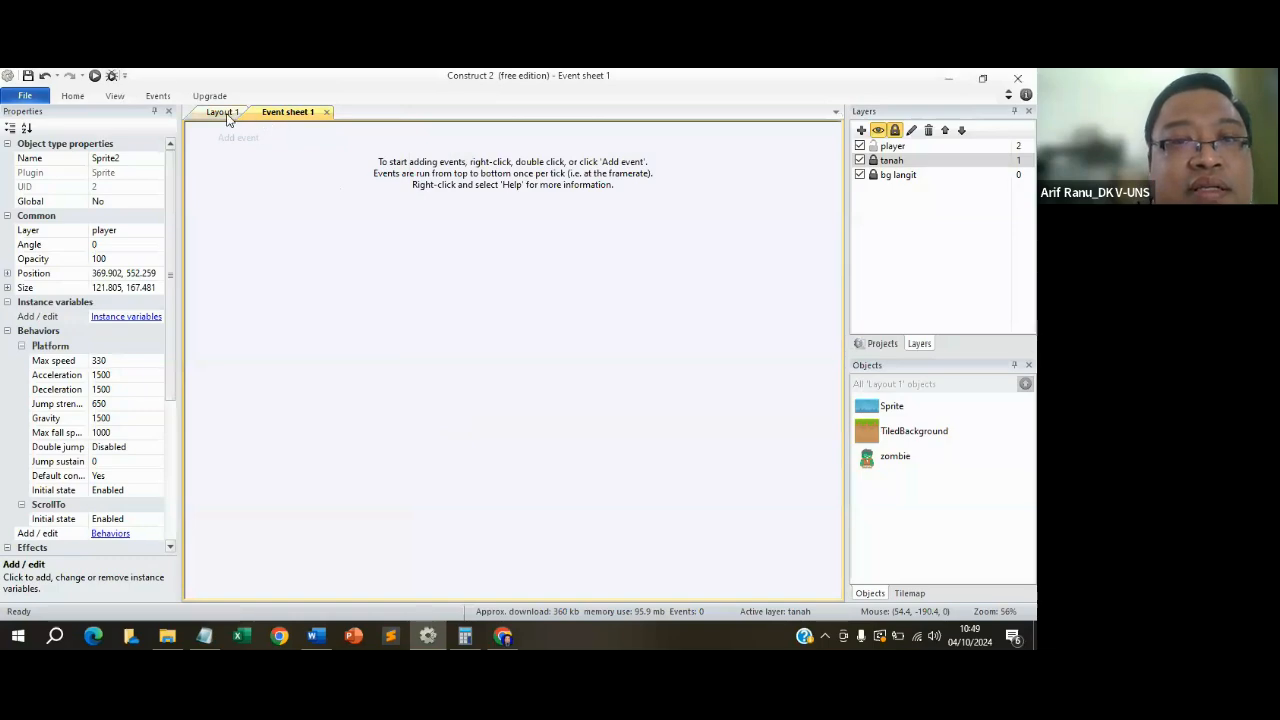
{"action": "left_click", "coordinate": [226, 114]}
{"action": "left_click", "coordinate": [285, 116]}
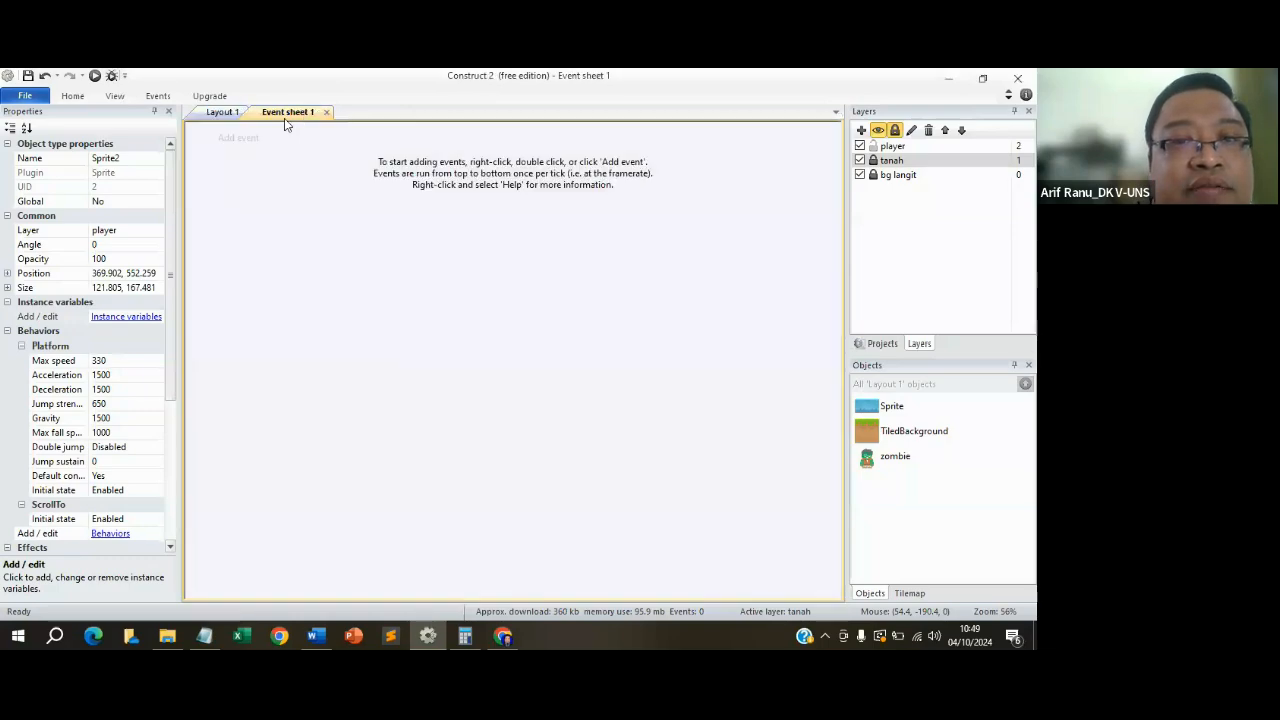
Add an event to Event sheet 1 with the zombie condition Is outside layout.
{"action": "left_click", "coordinate": [230, 141]}
{"action": "left_click", "coordinate": [618, 190]}
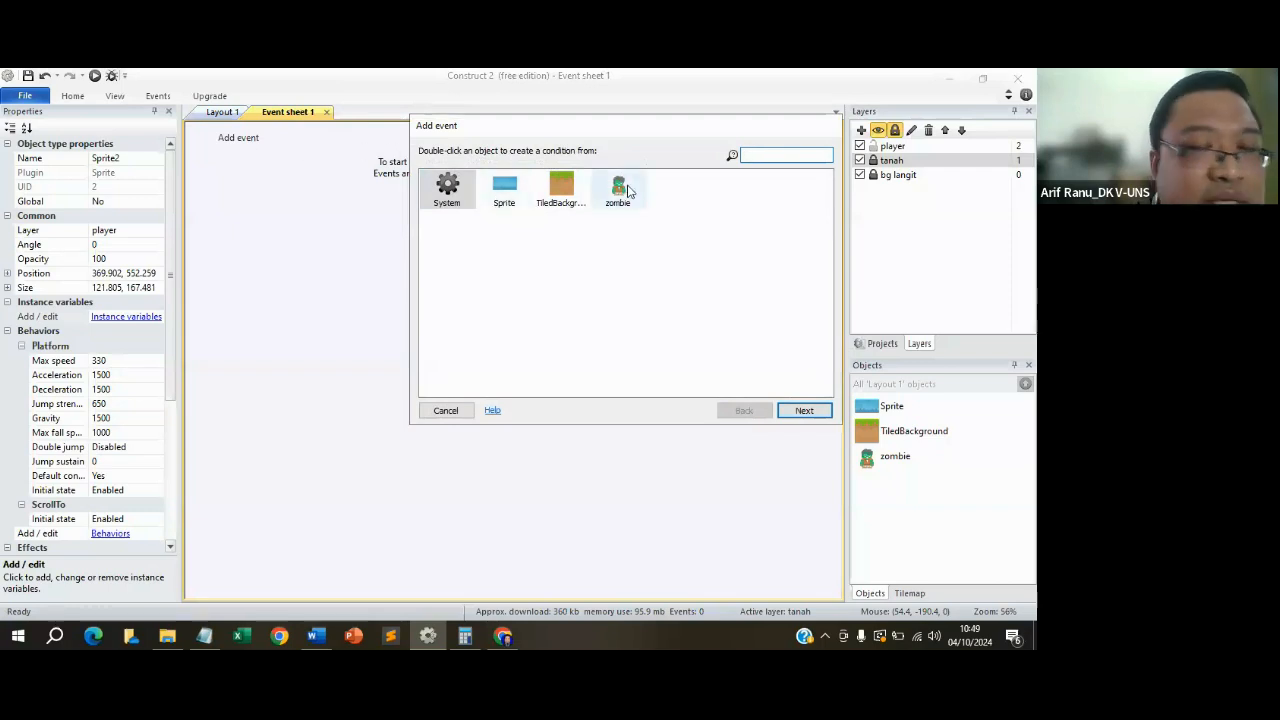
{"action": "left_click", "coordinate": [806, 411]}
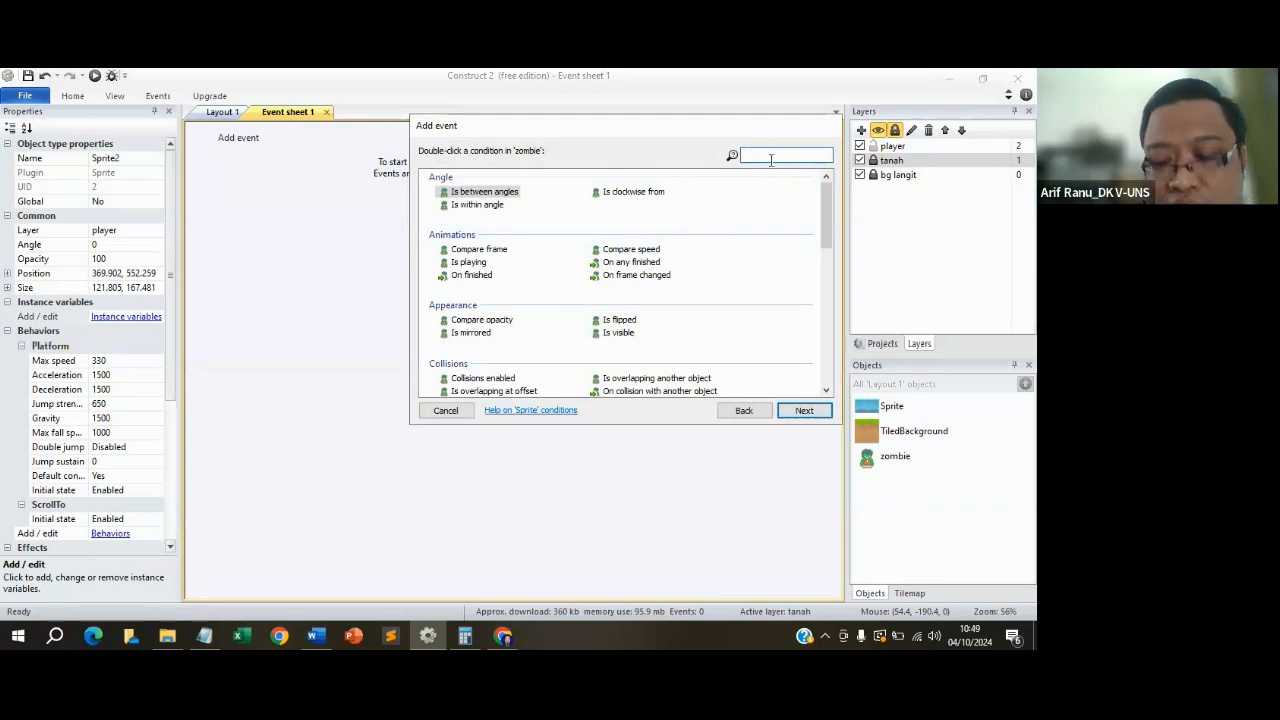
{"action": "type", "text": "is out"}
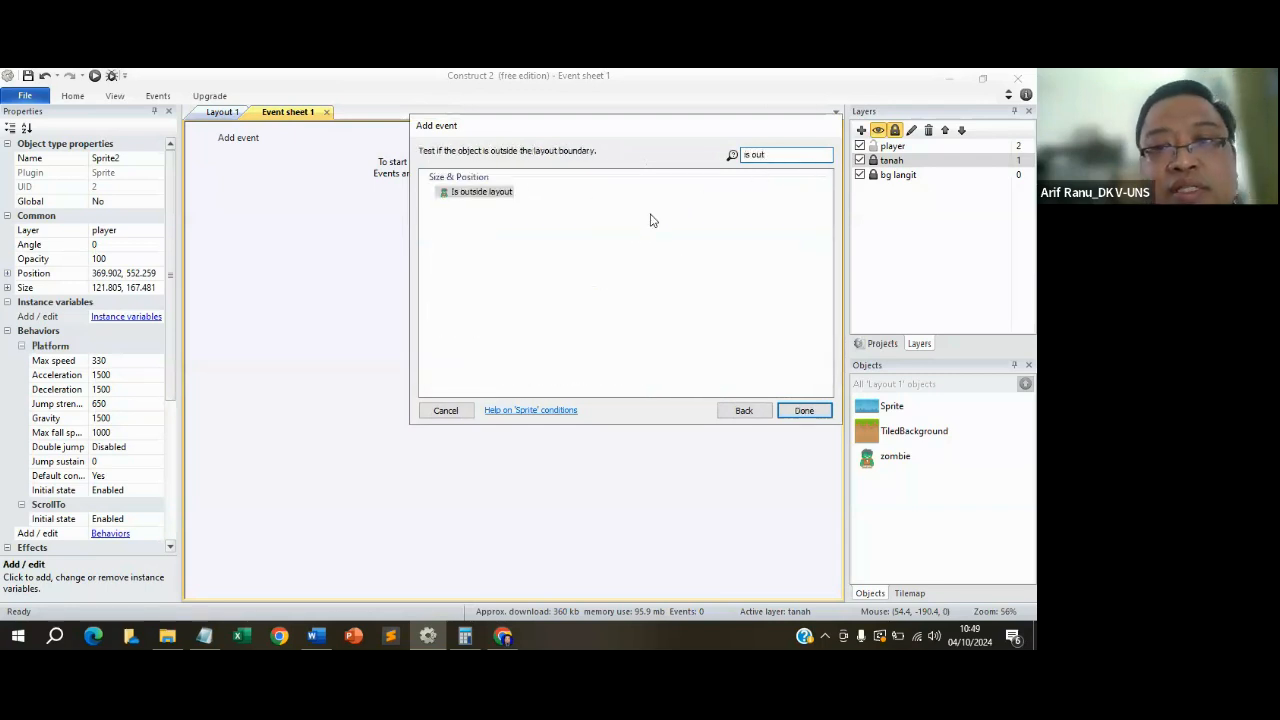
{"action": "left_click", "coordinate": [501, 194]}
{"action": "left_click", "coordinate": [805, 411]}
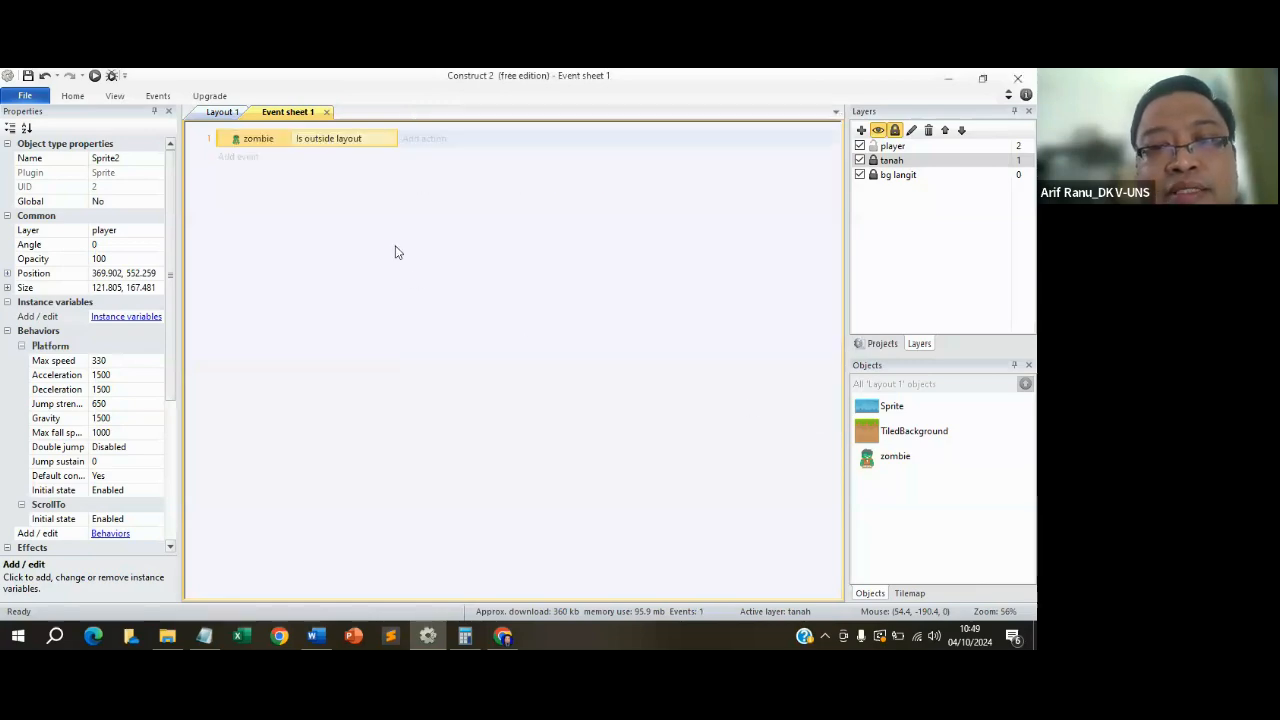
Give the outside-layout event a zombie Set position action with X 122 and Y 0.
{"action": "left_click", "coordinate": [420, 143]}
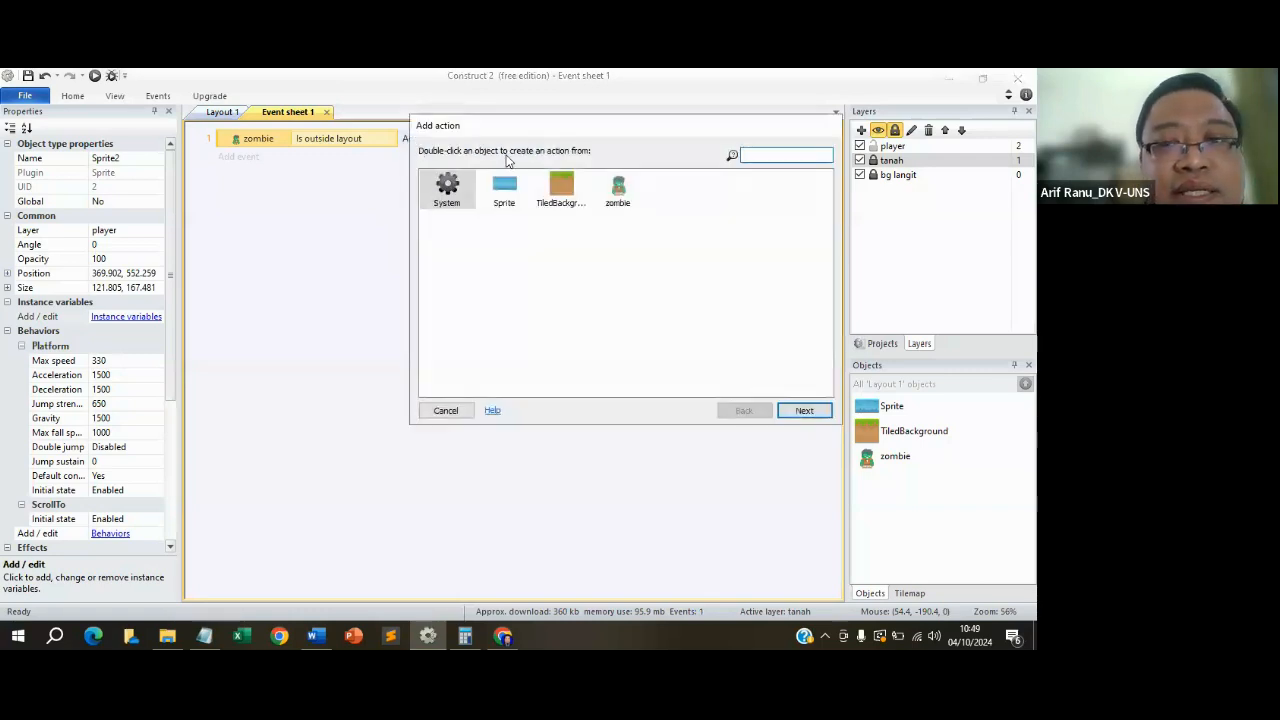
{"action": "left_click", "coordinate": [620, 195]}
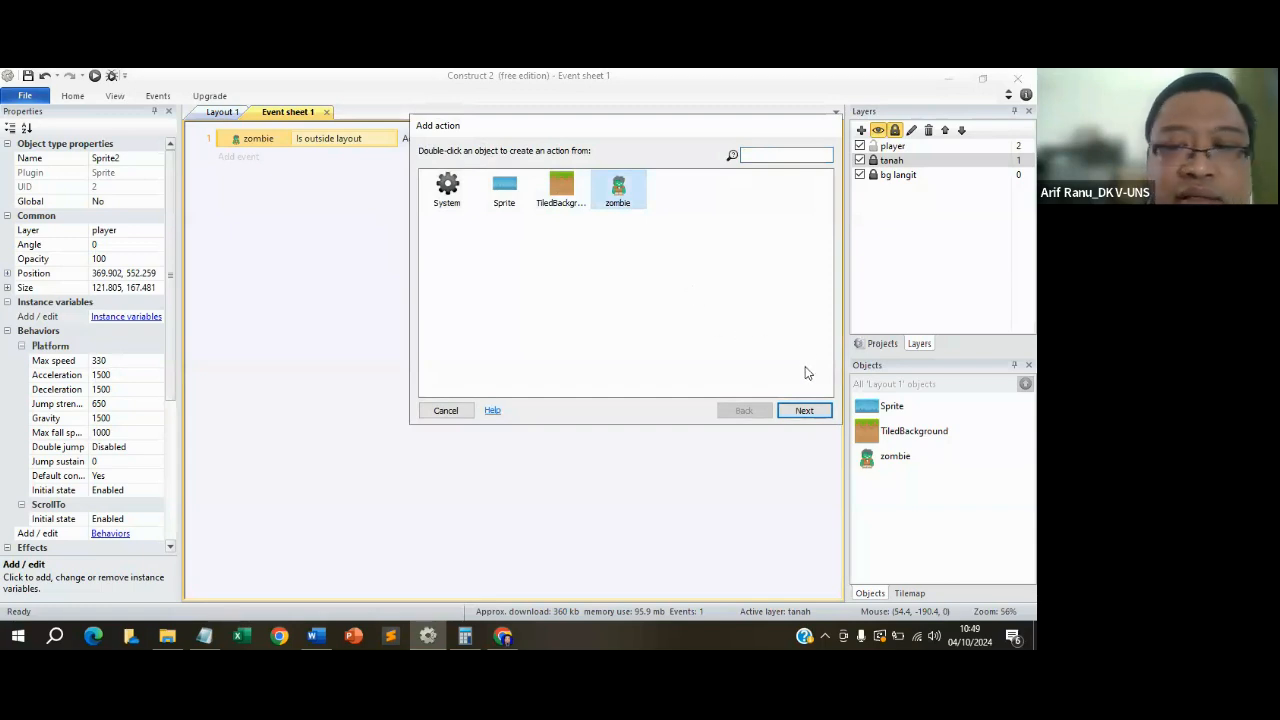
{"action": "left_click", "coordinate": [804, 410]}
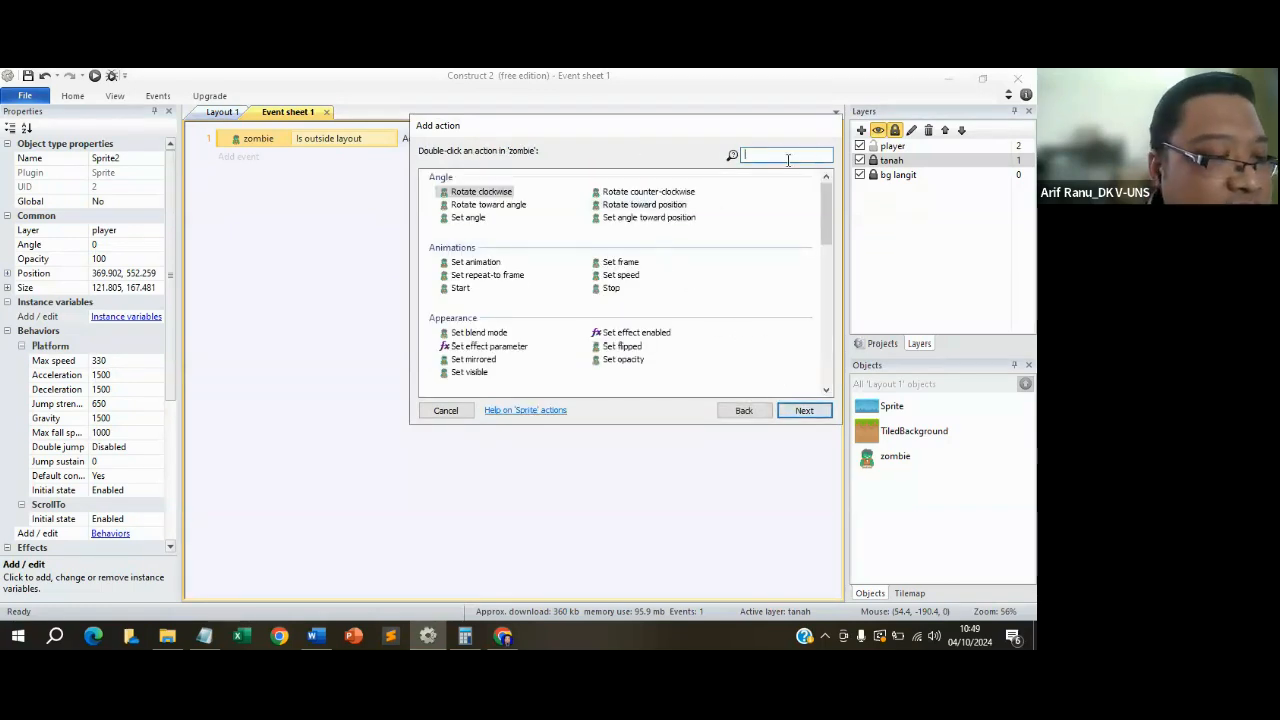
{"action": "type", "text": "set"}
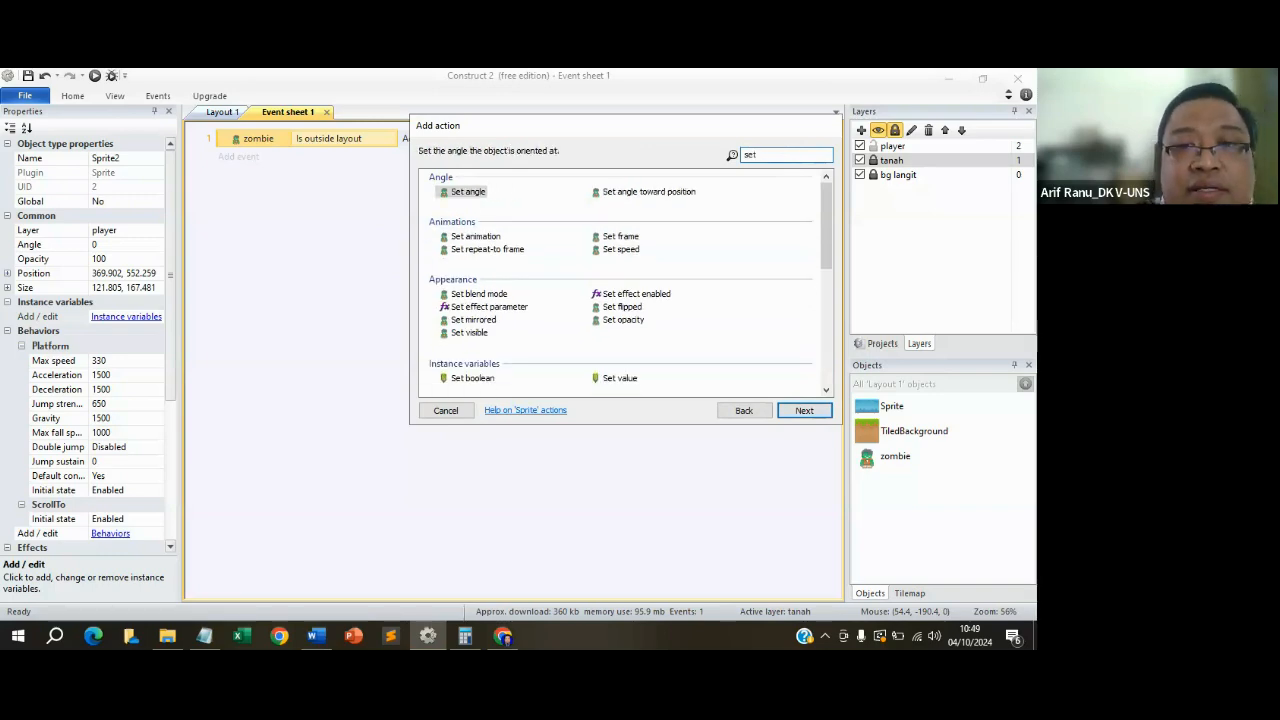
{"action": "type", "text": " po"}
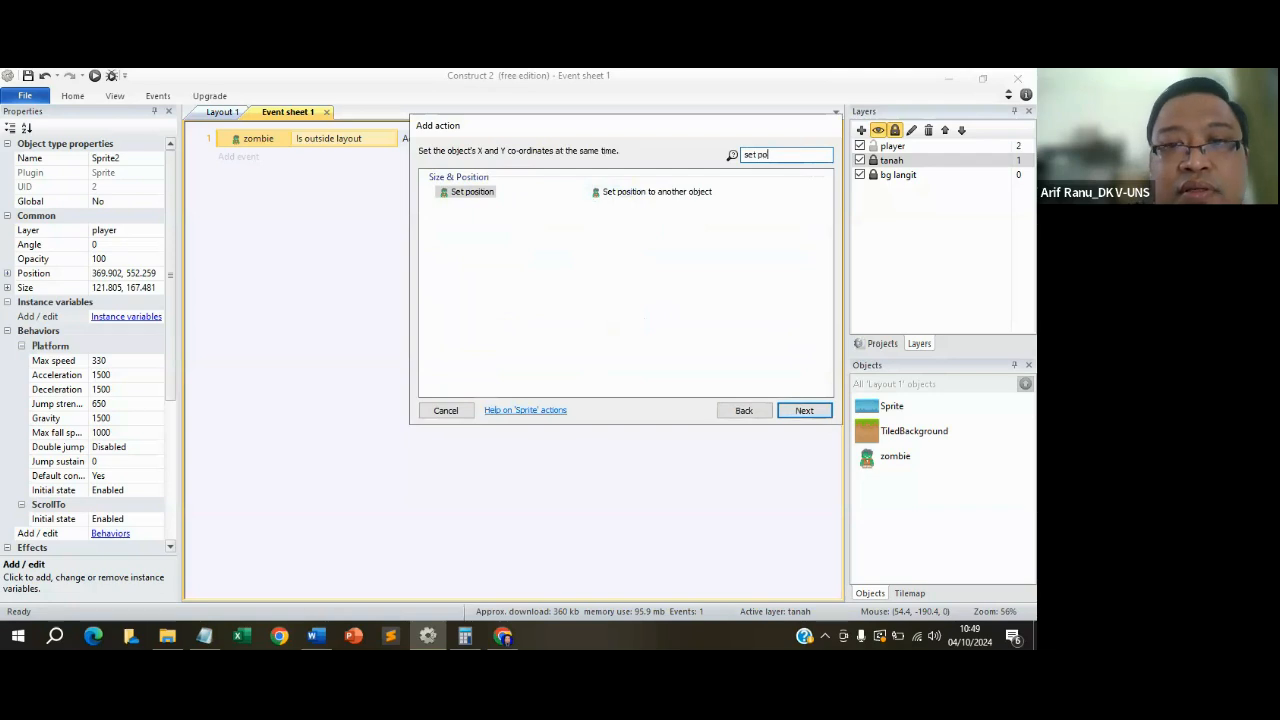
{"action": "double_click", "coordinate": [453, 192]}
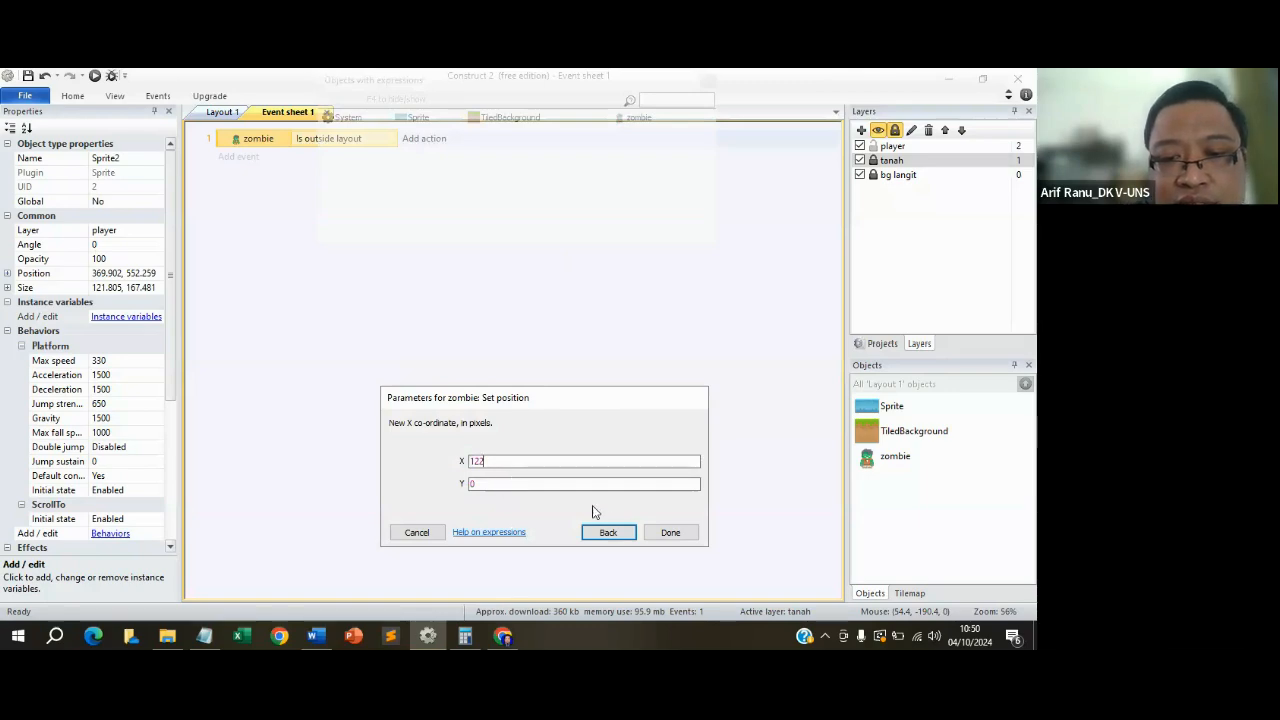
{"action": "left_click", "coordinate": [670, 534]}
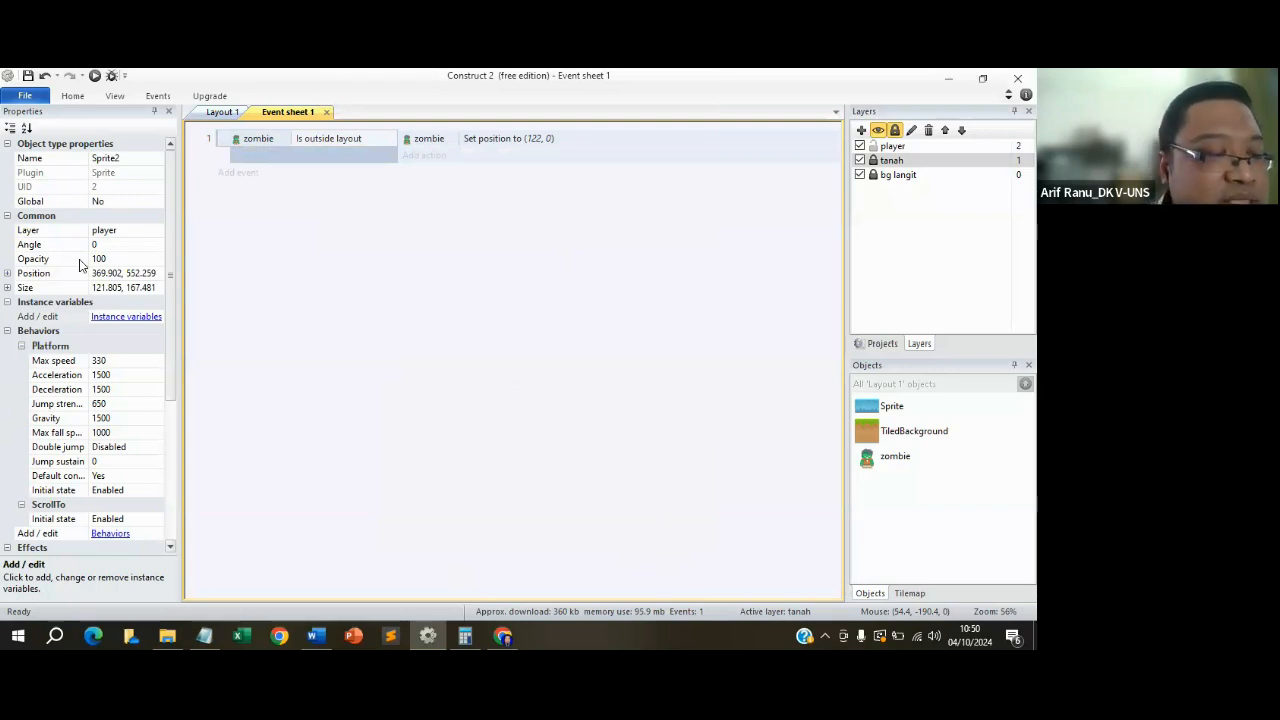
{"action": "left_click", "coordinate": [239, 172]}
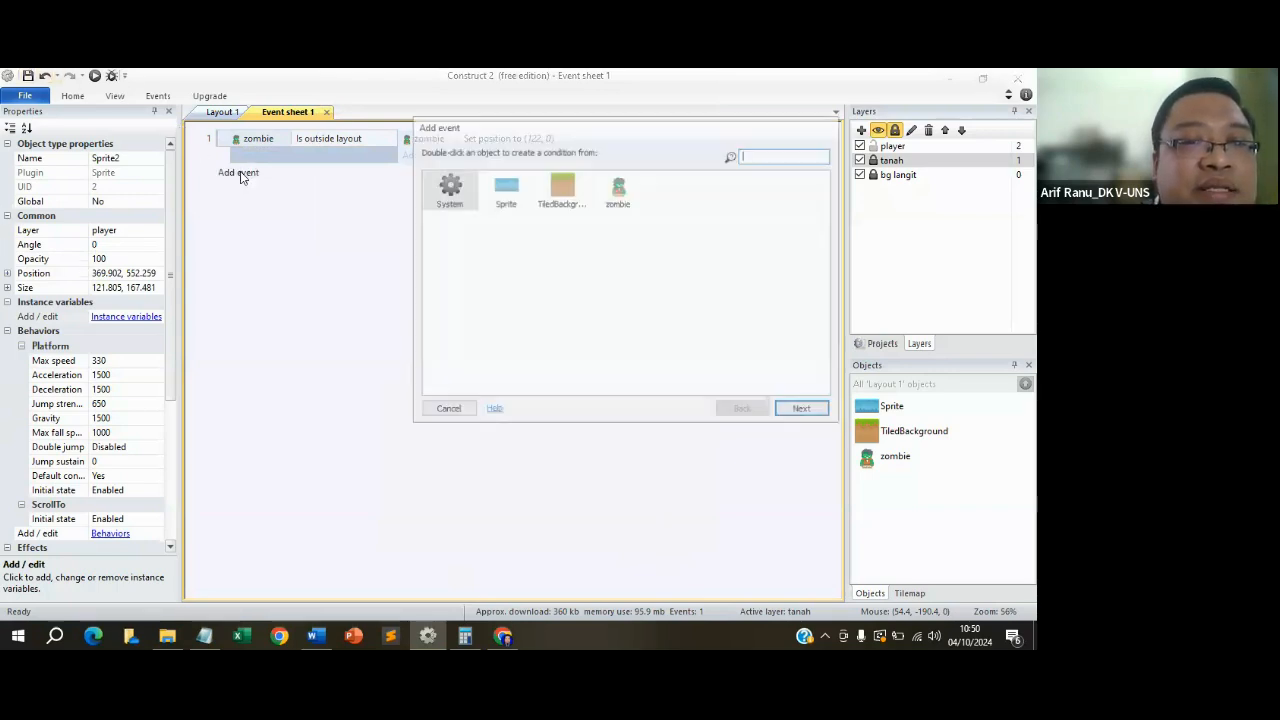
{"action": "double_click", "coordinate": [449, 196]}
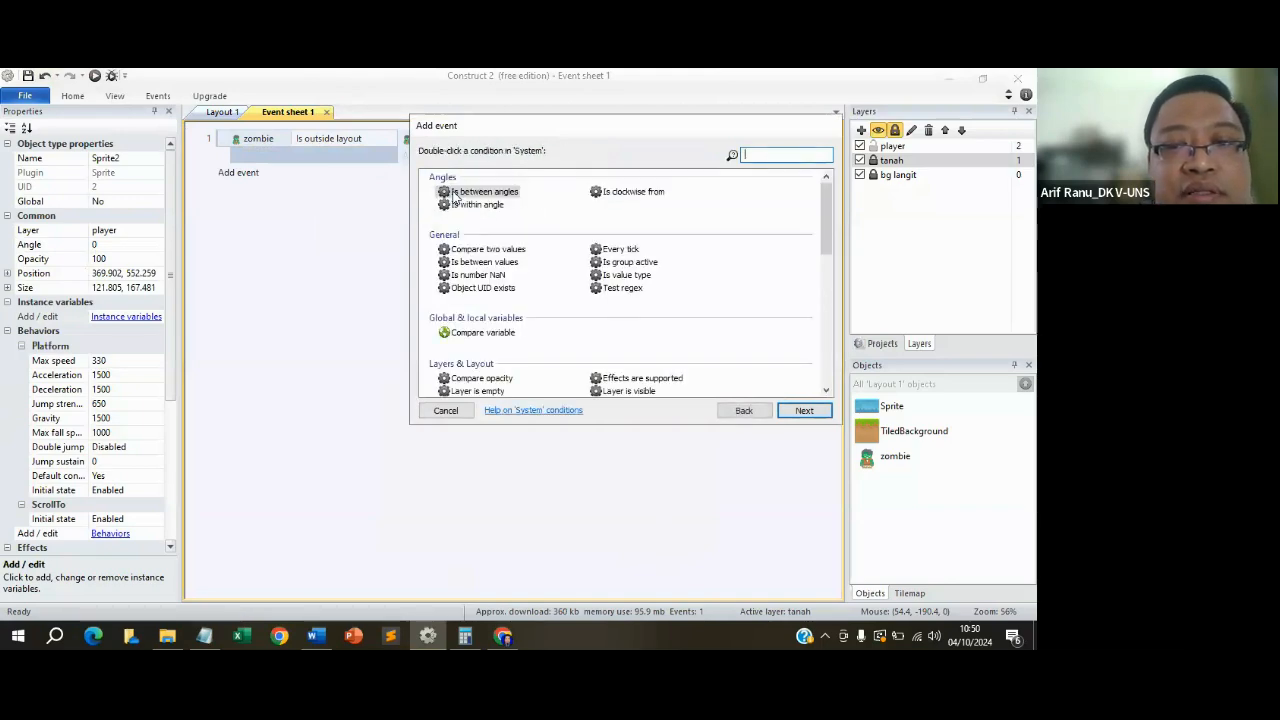
{"action": "left_click", "coordinate": [744, 410]}
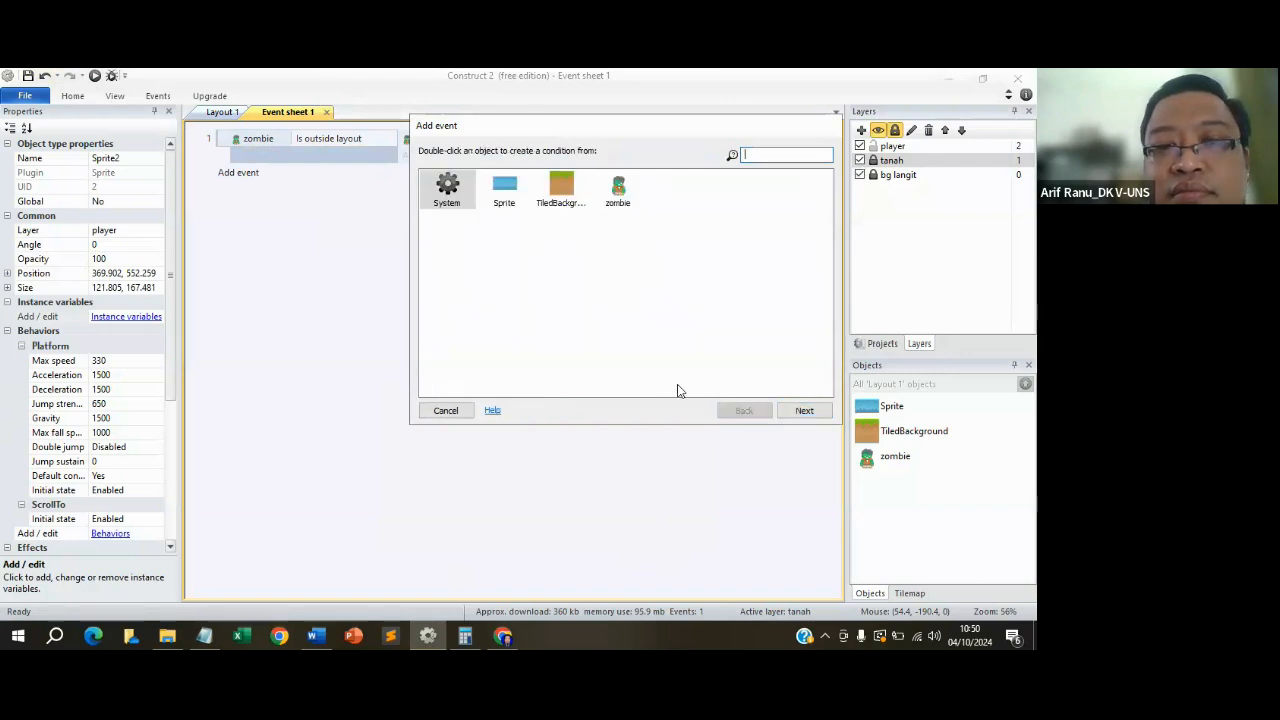
{"action": "left_click", "coordinate": [446, 412]}
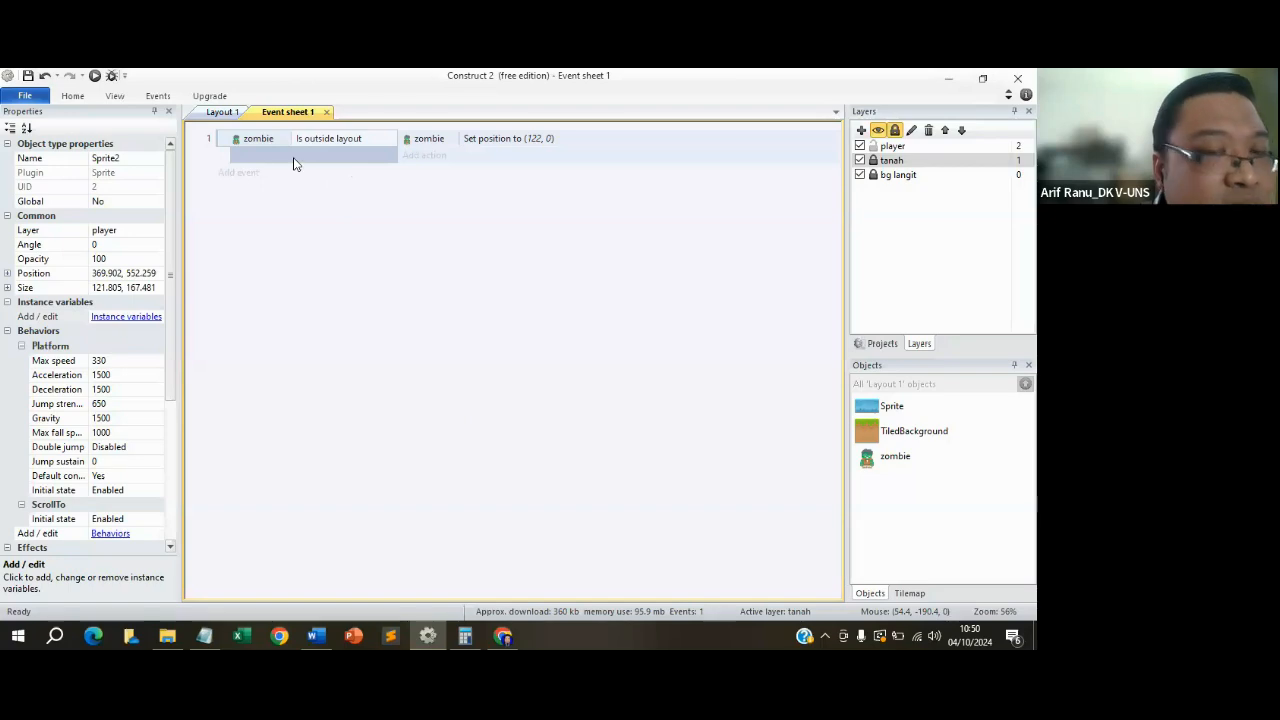
Insert a Keyboard object into Layout 1.
{"action": "left_click", "coordinate": [223, 112]}
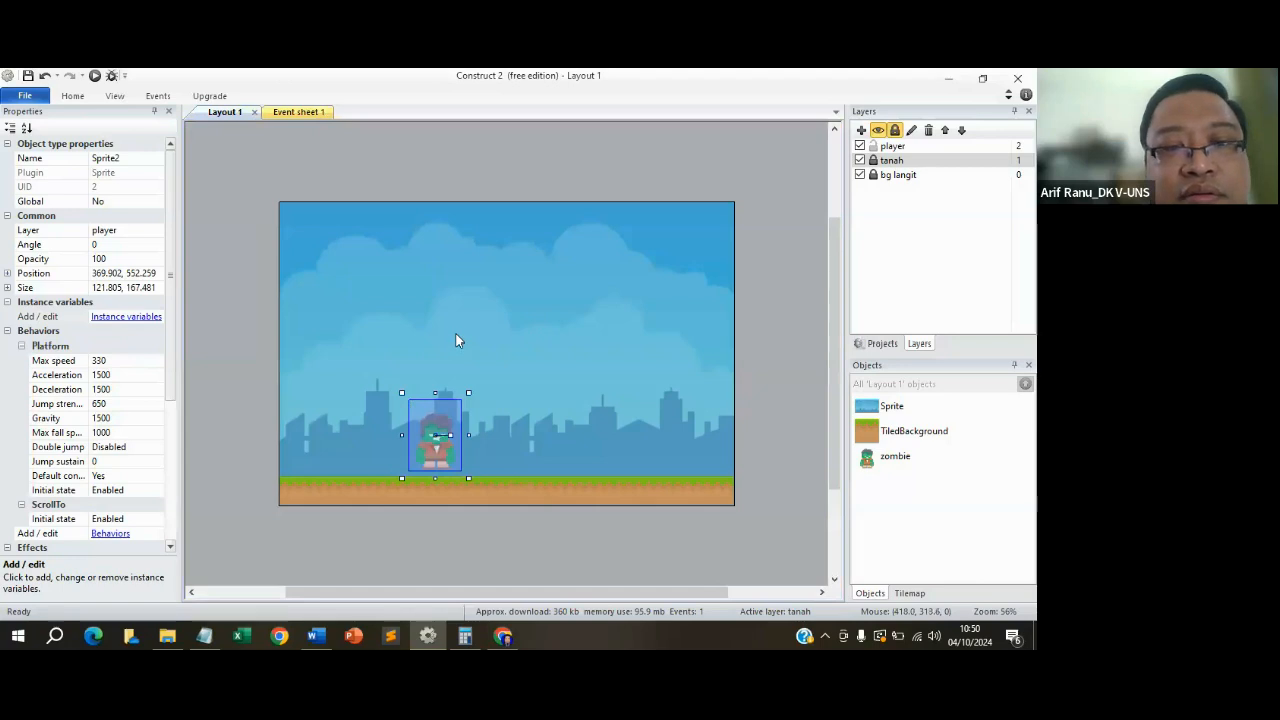
{"action": "double_click", "coordinate": [455, 338]}
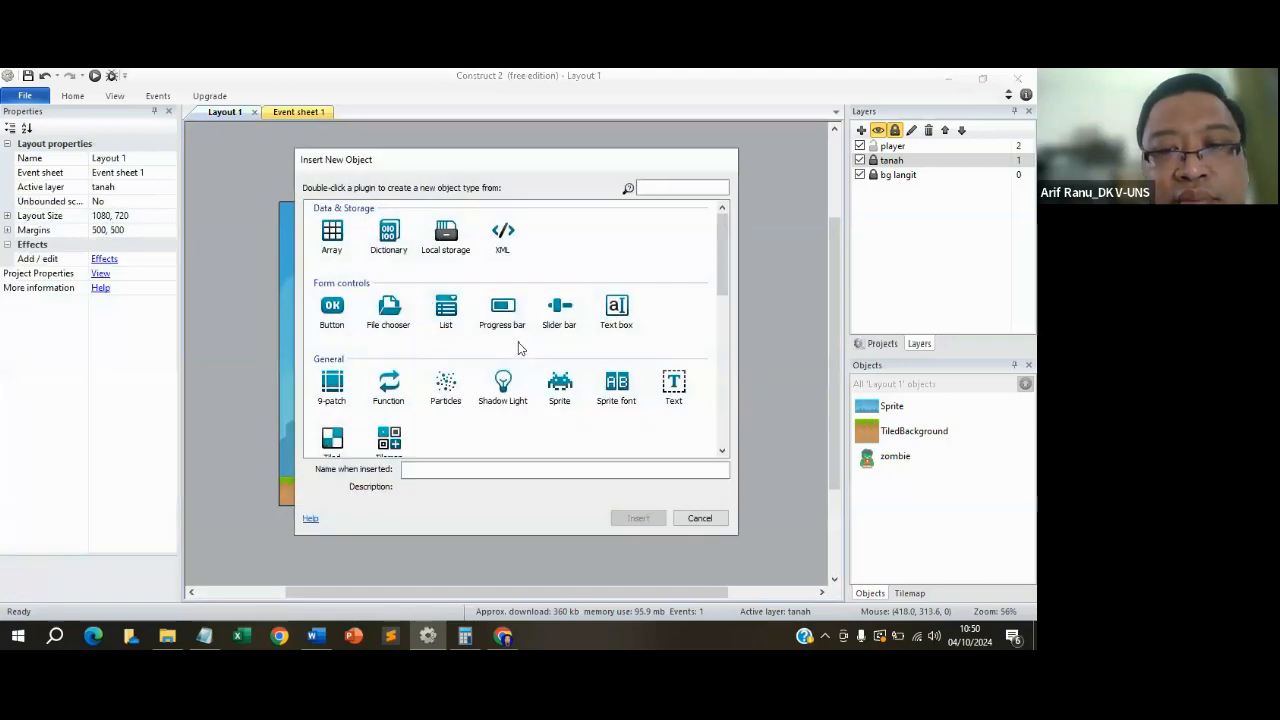
{"action": "left_click", "coordinate": [650, 188]}
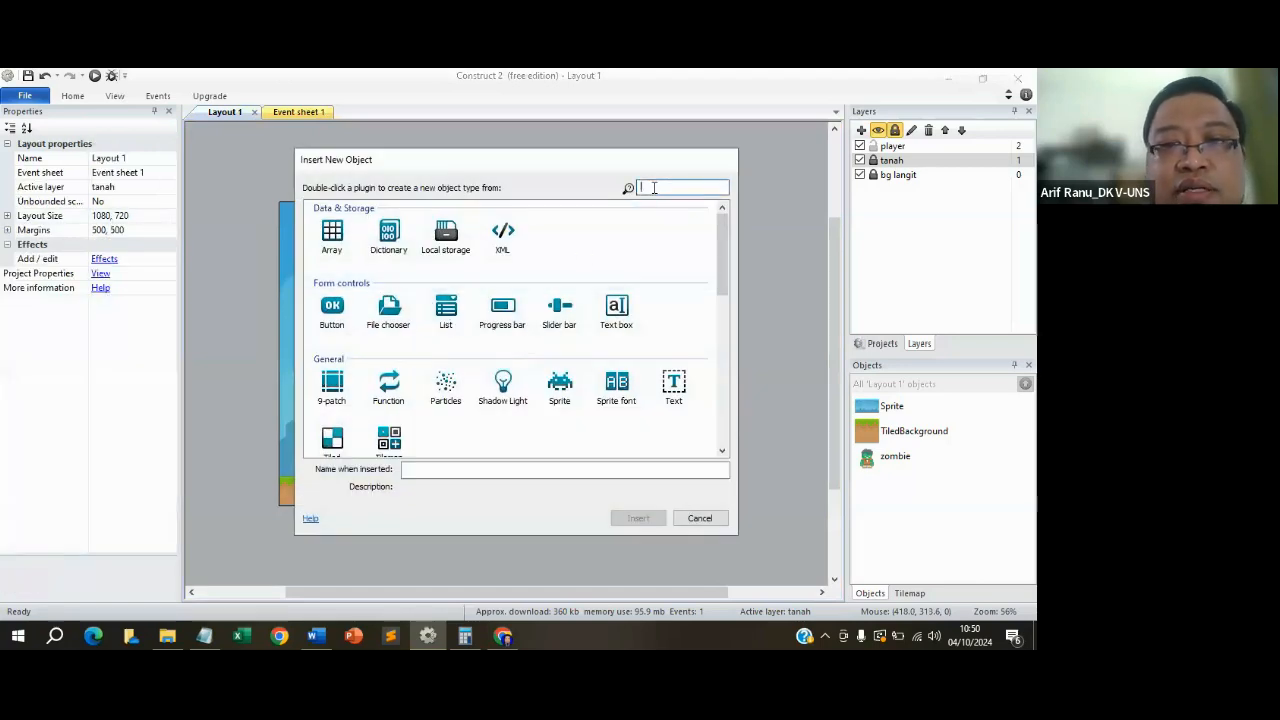
{"action": "type", "text": "key"}
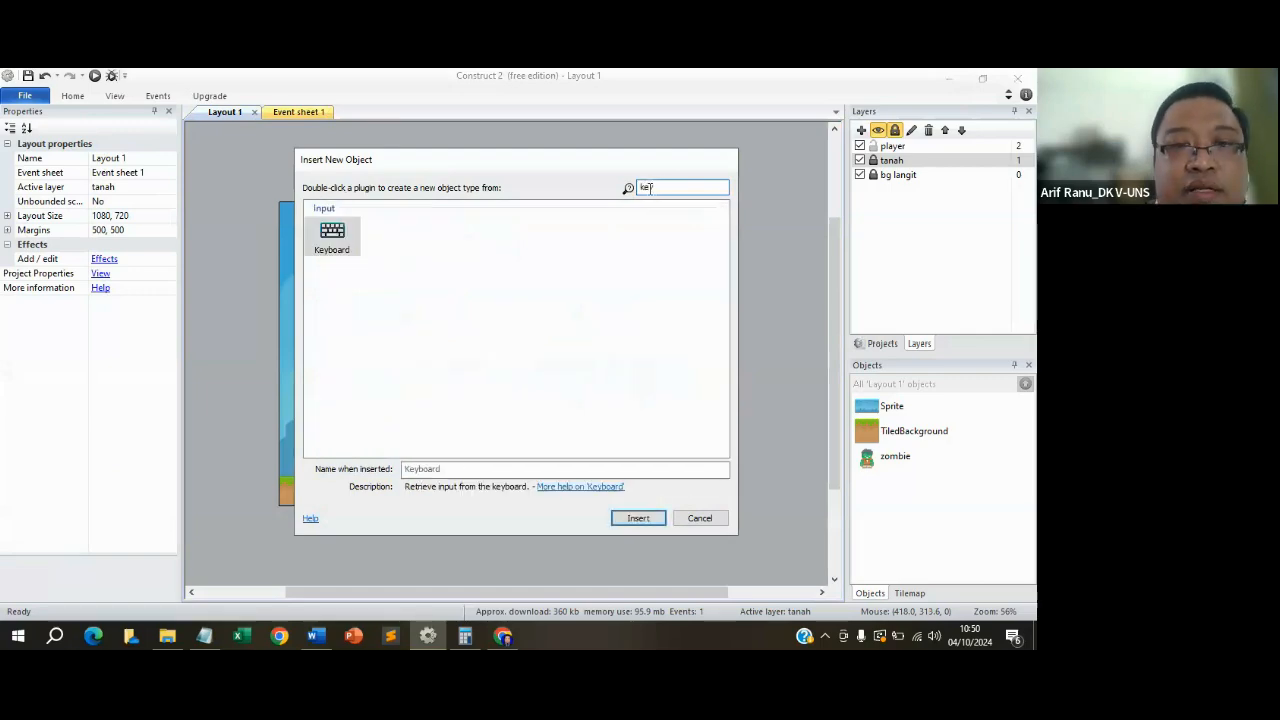
{"action": "left_click", "coordinate": [639, 518]}
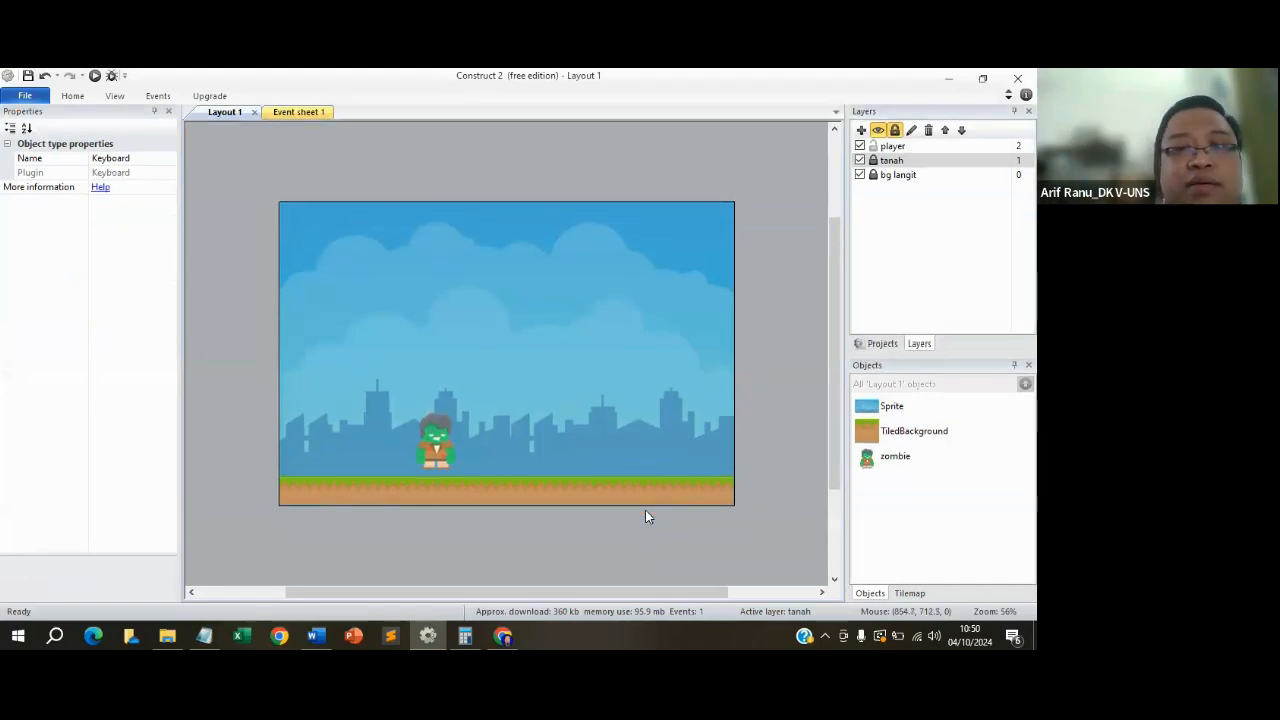
Add a second event to Event sheet 1 with the Keyboard condition Key is down for the Left arrow.
{"action": "left_click", "coordinate": [298, 116]}
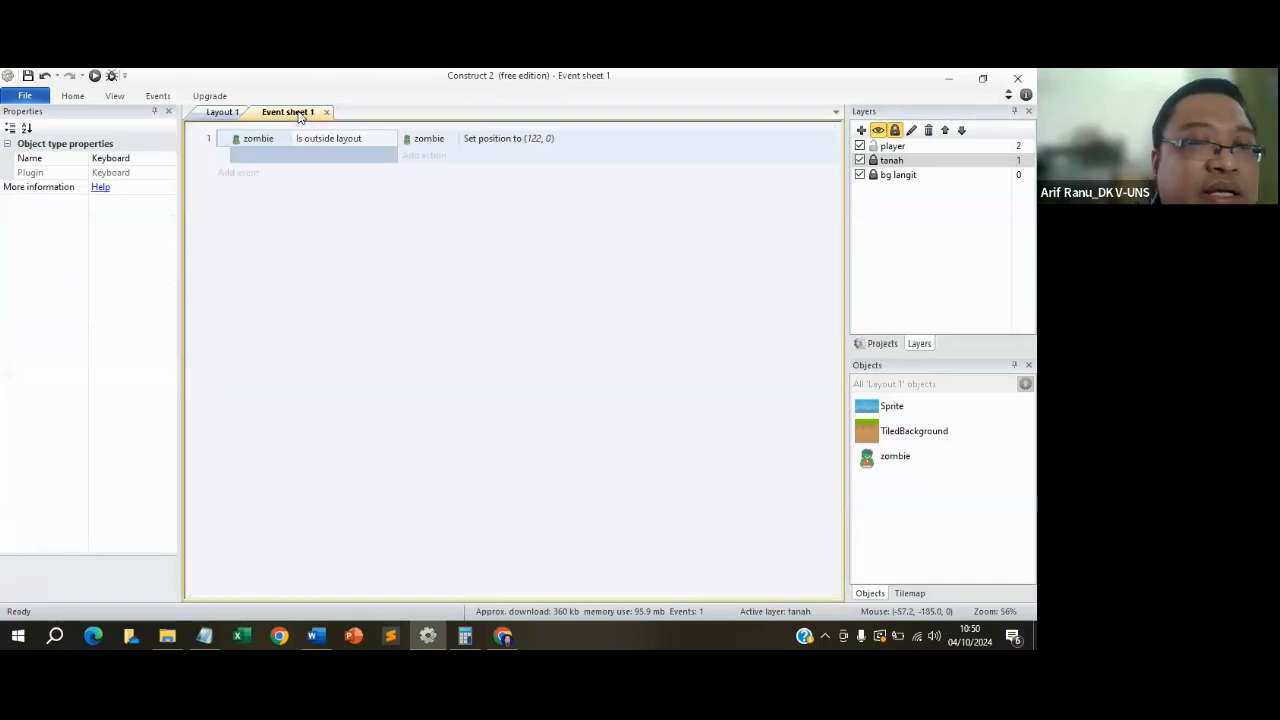
{"action": "left_click", "coordinate": [246, 175]}
{"action": "left_click", "coordinate": [504, 188]}
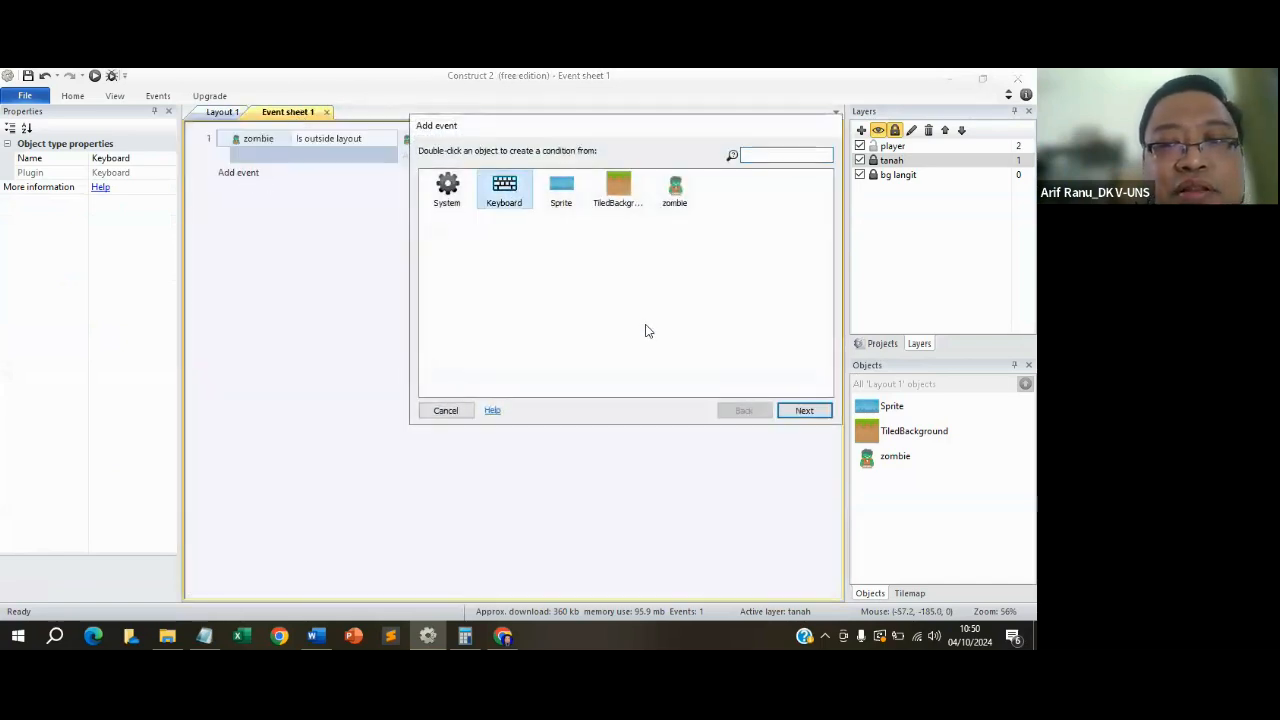
{"action": "left_click", "coordinate": [799, 410]}
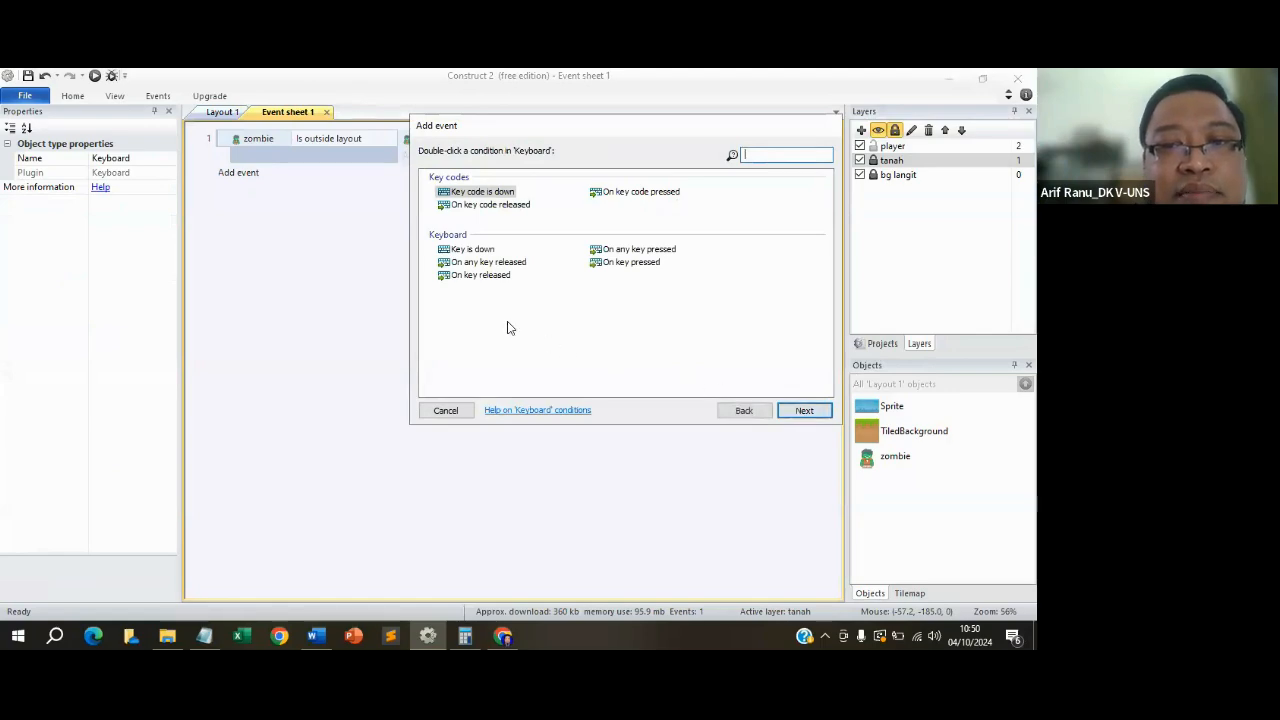
{"action": "left_click", "coordinate": [472, 250]}
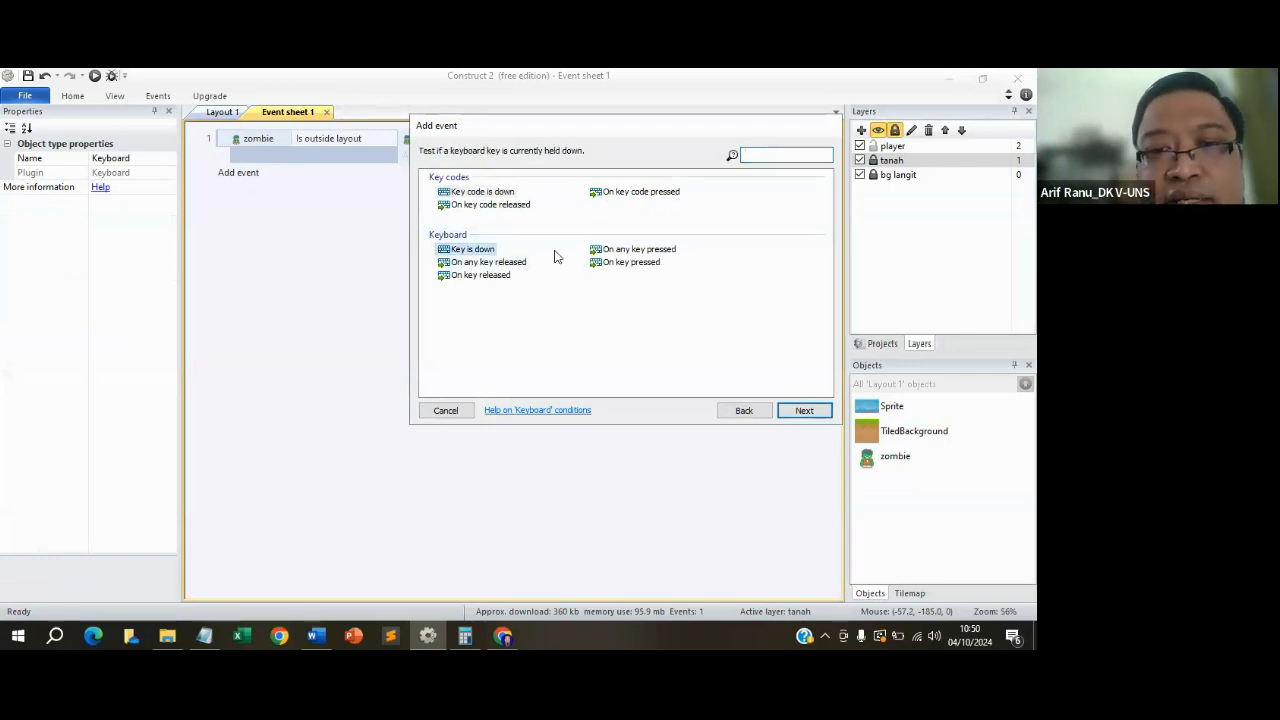
{"action": "left_click", "coordinate": [800, 414]}
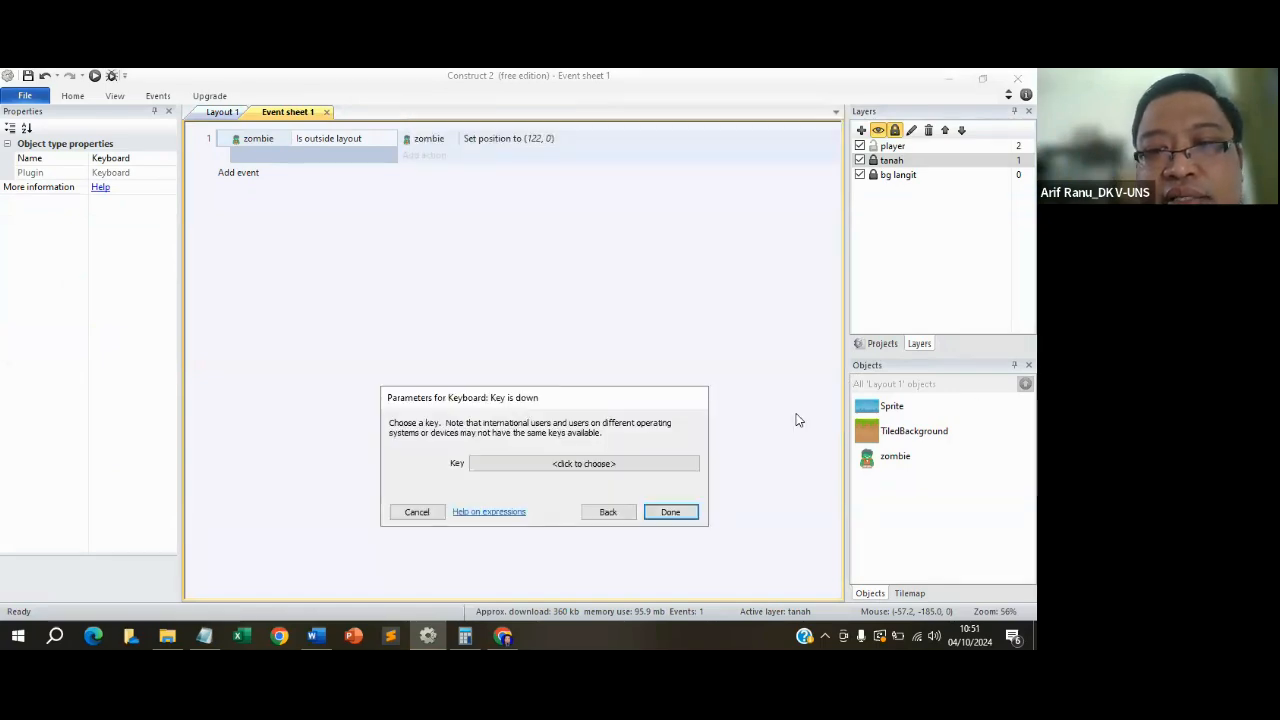
{"action": "left_click", "coordinate": [612, 464]}
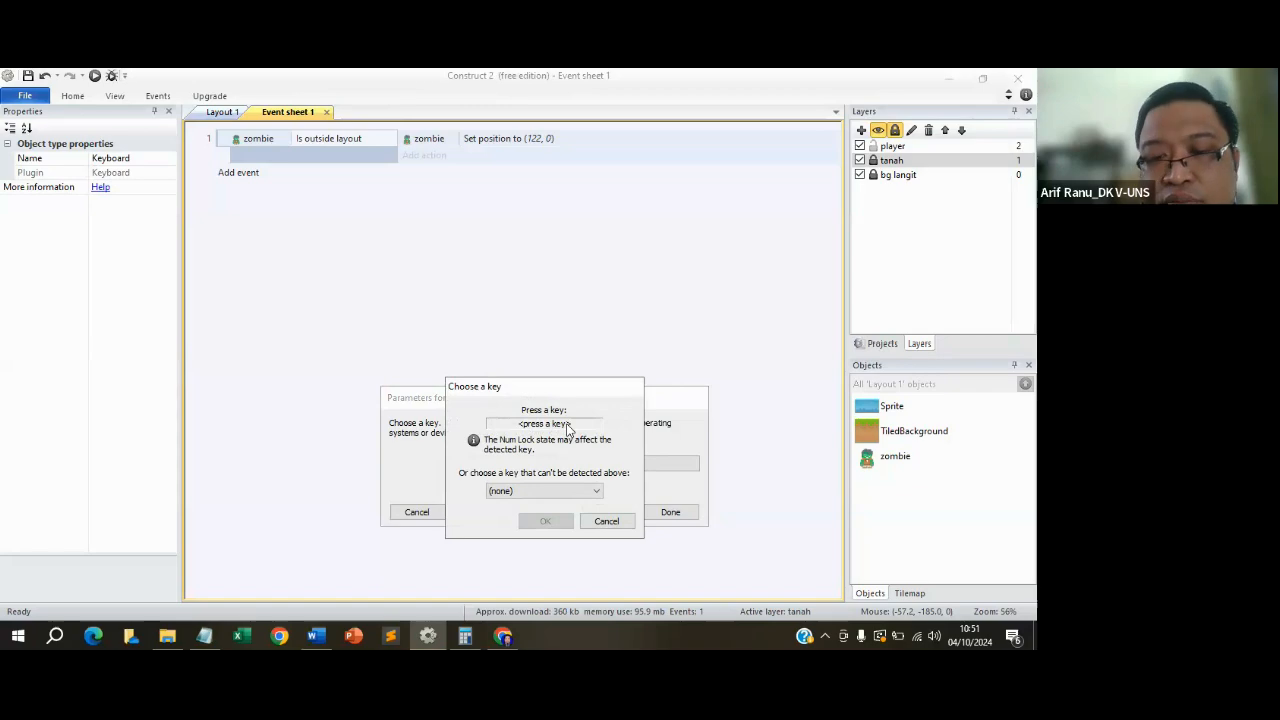
{"action": "key", "text": "Left"}
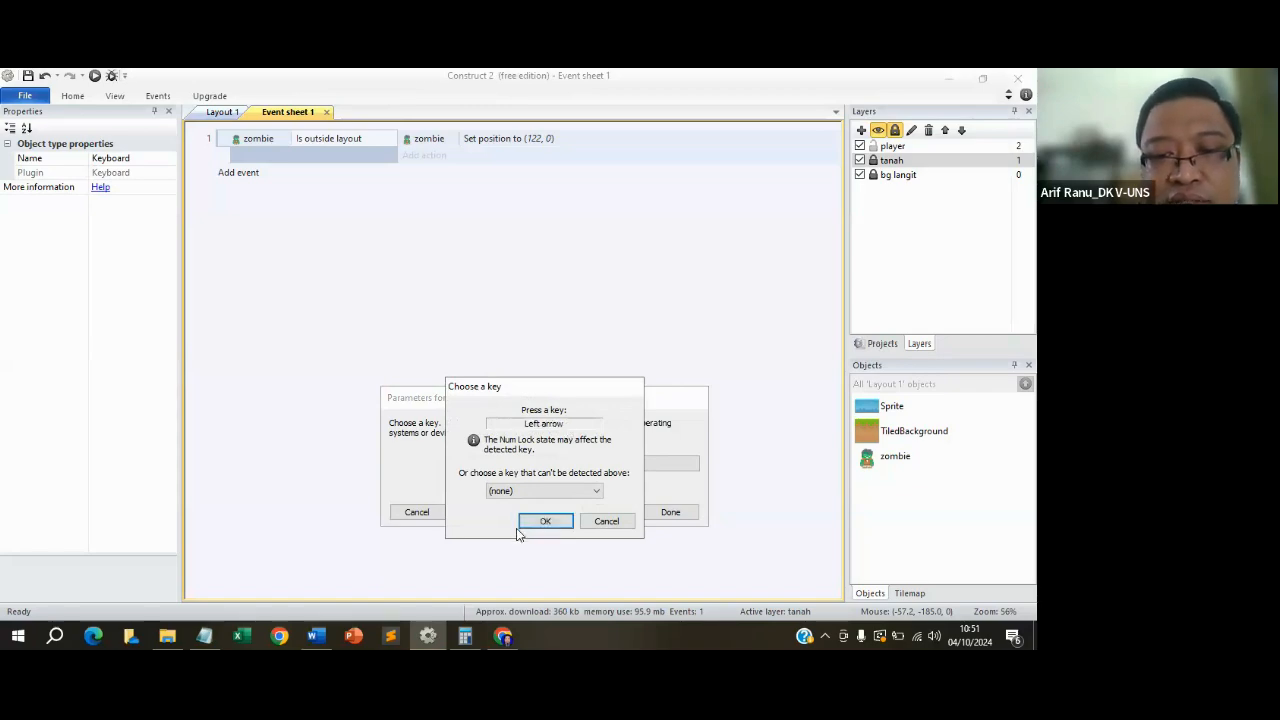
{"action": "left_click", "coordinate": [540, 522]}
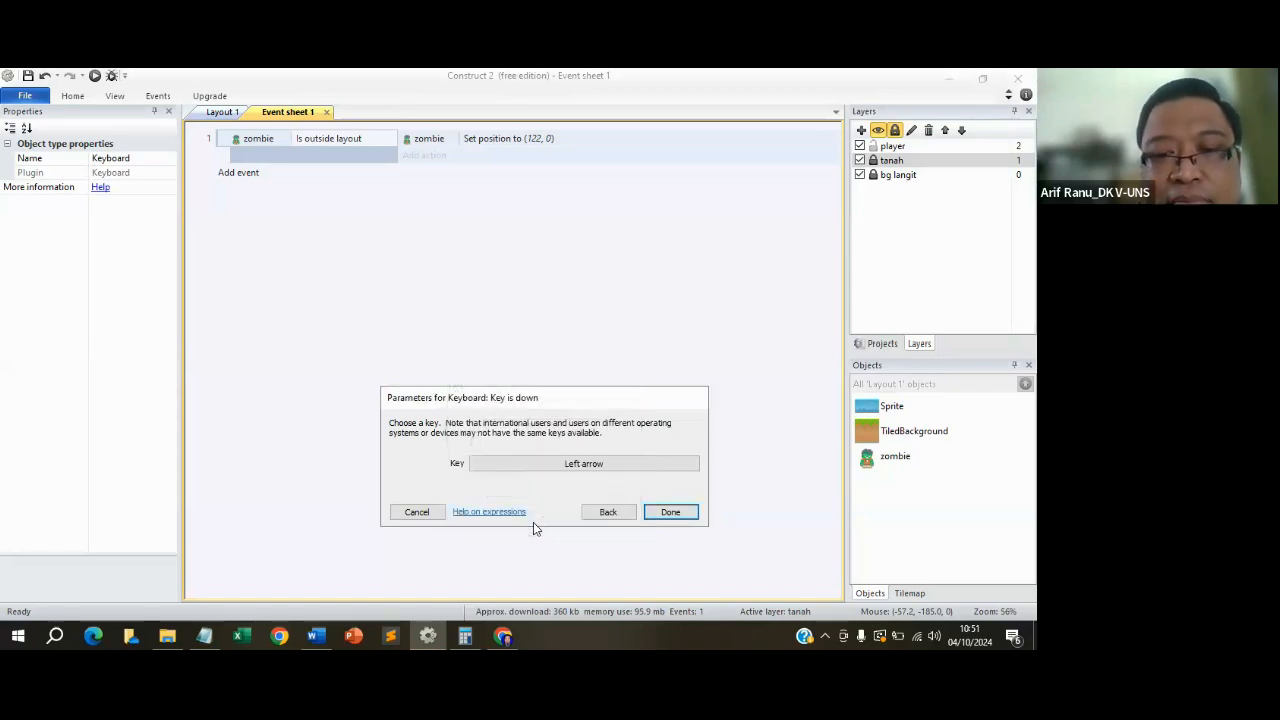
{"action": "left_click", "coordinate": [683, 515]}
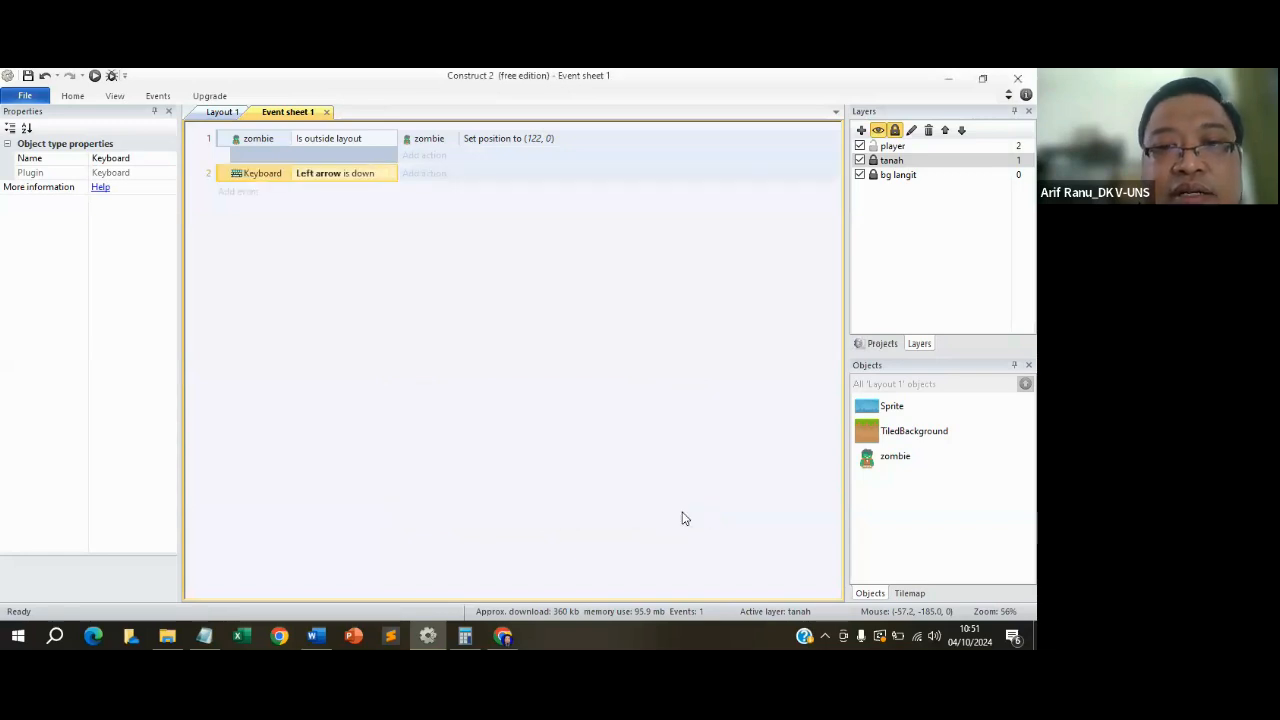
Give the Left arrow event a zombie Set mirrored action with the state Mirrored.
{"action": "left_click", "coordinate": [432, 174]}
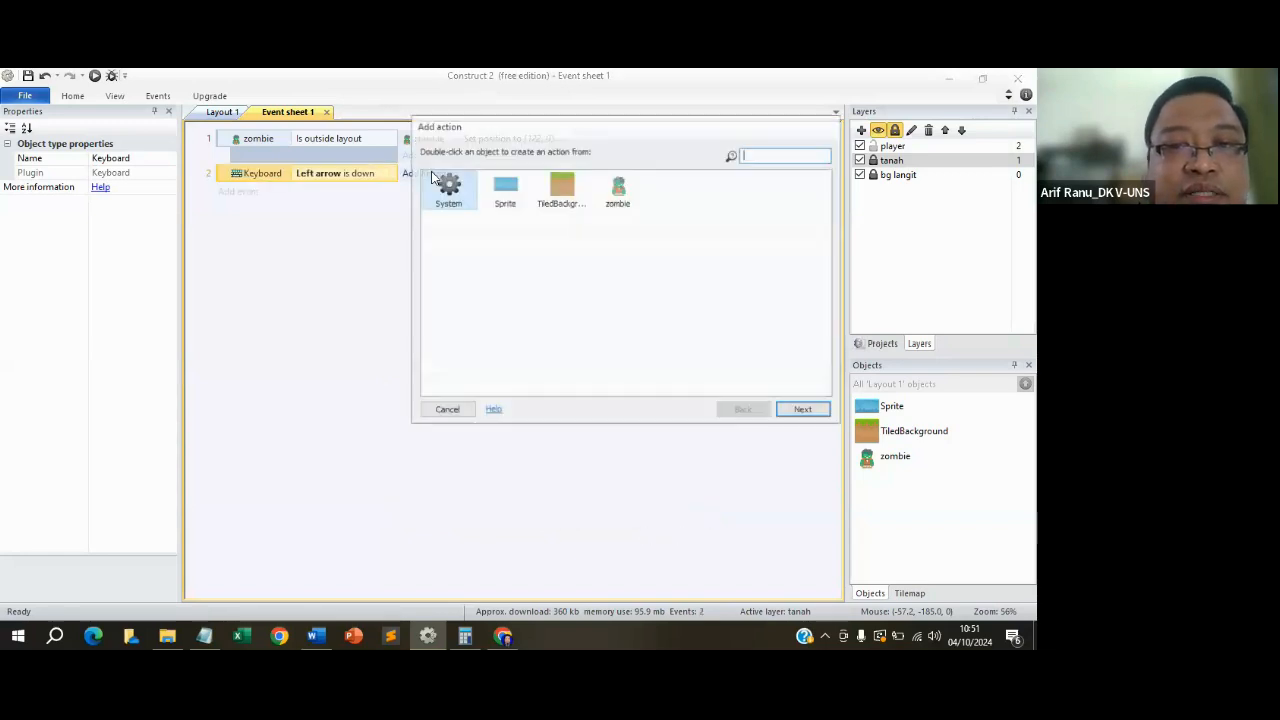
{"action": "left_click", "coordinate": [619, 205]}
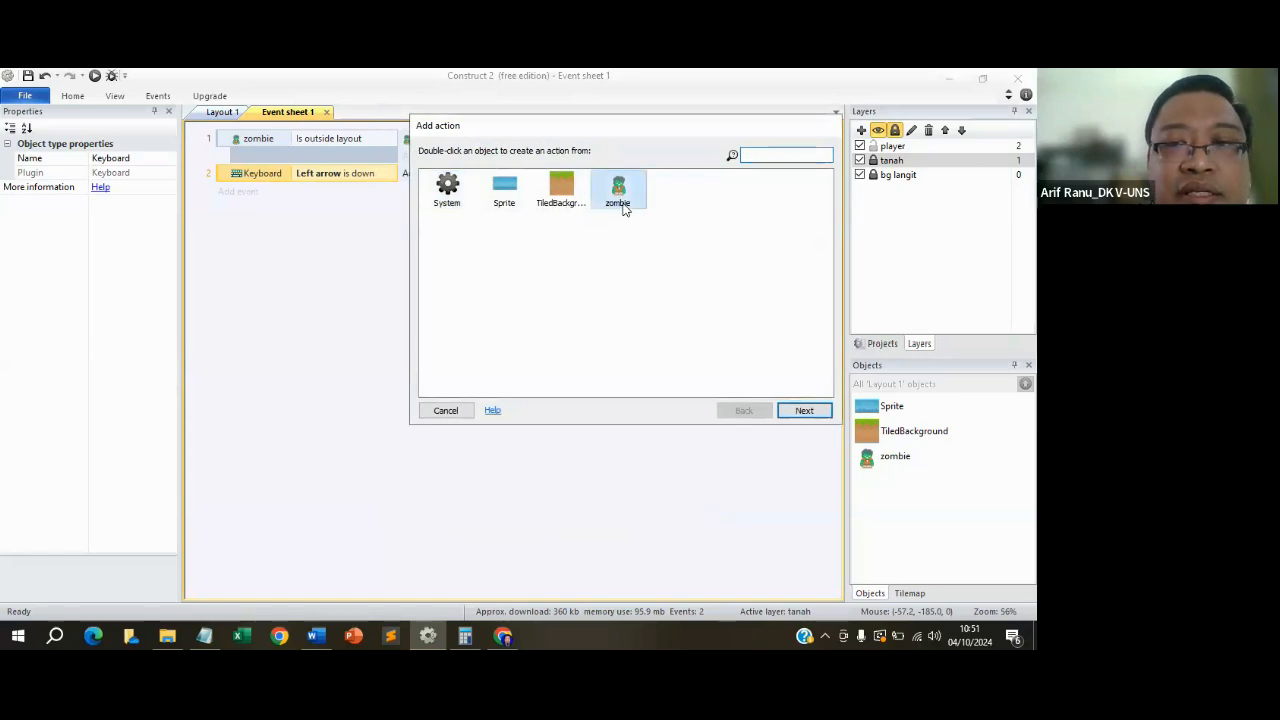
{"action": "left_click", "coordinate": [804, 416]}
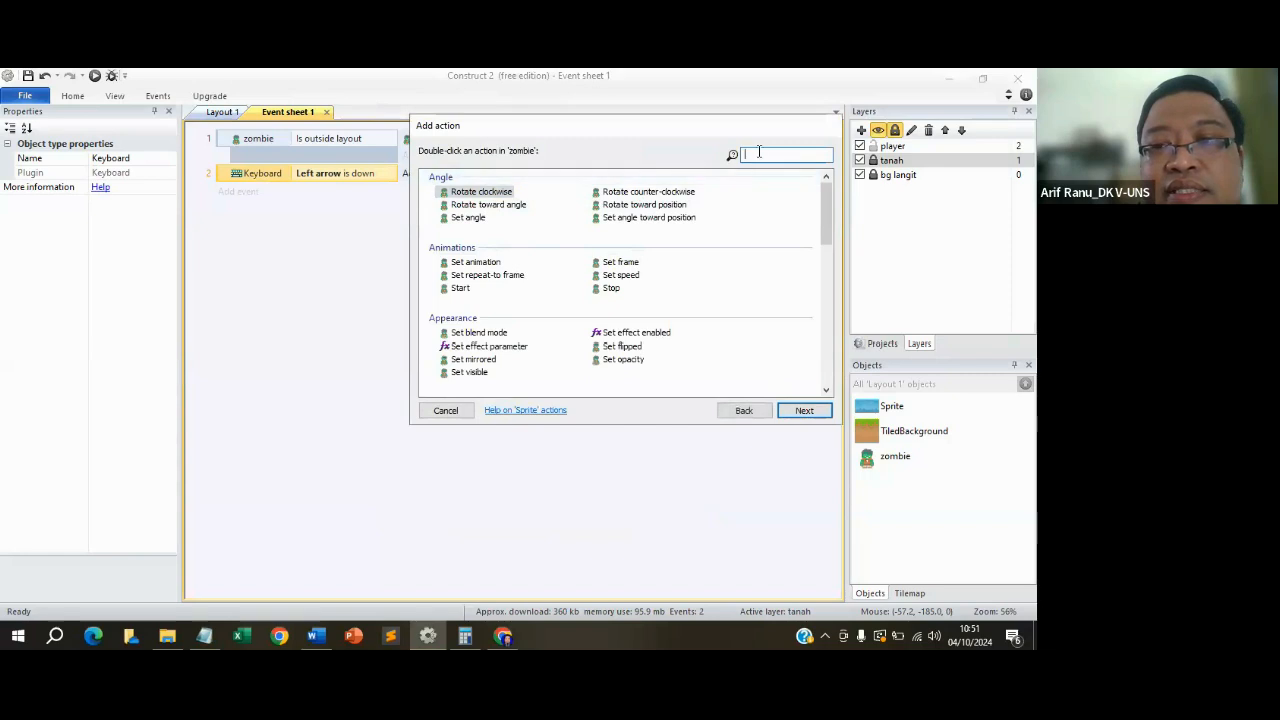
{"action": "type", "text": "set mi"}
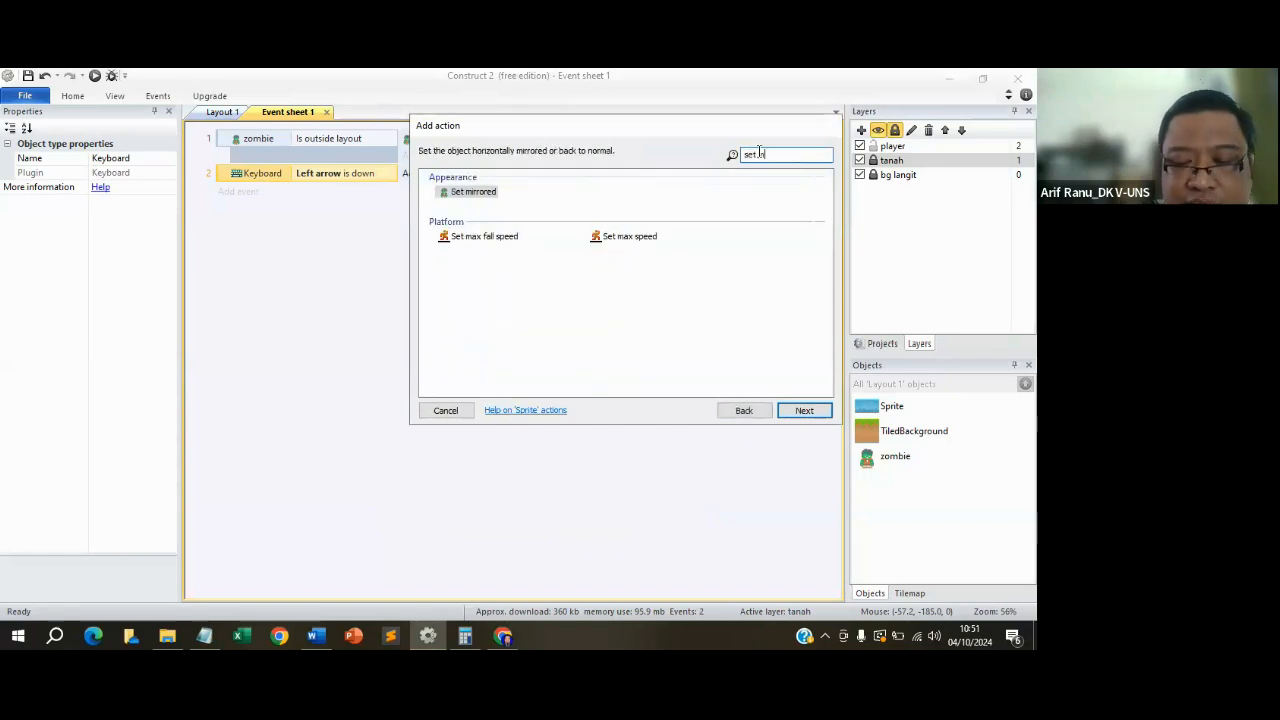
{"action": "left_click", "coordinate": [473, 192]}
{"action": "left_click", "coordinate": [804, 410]}
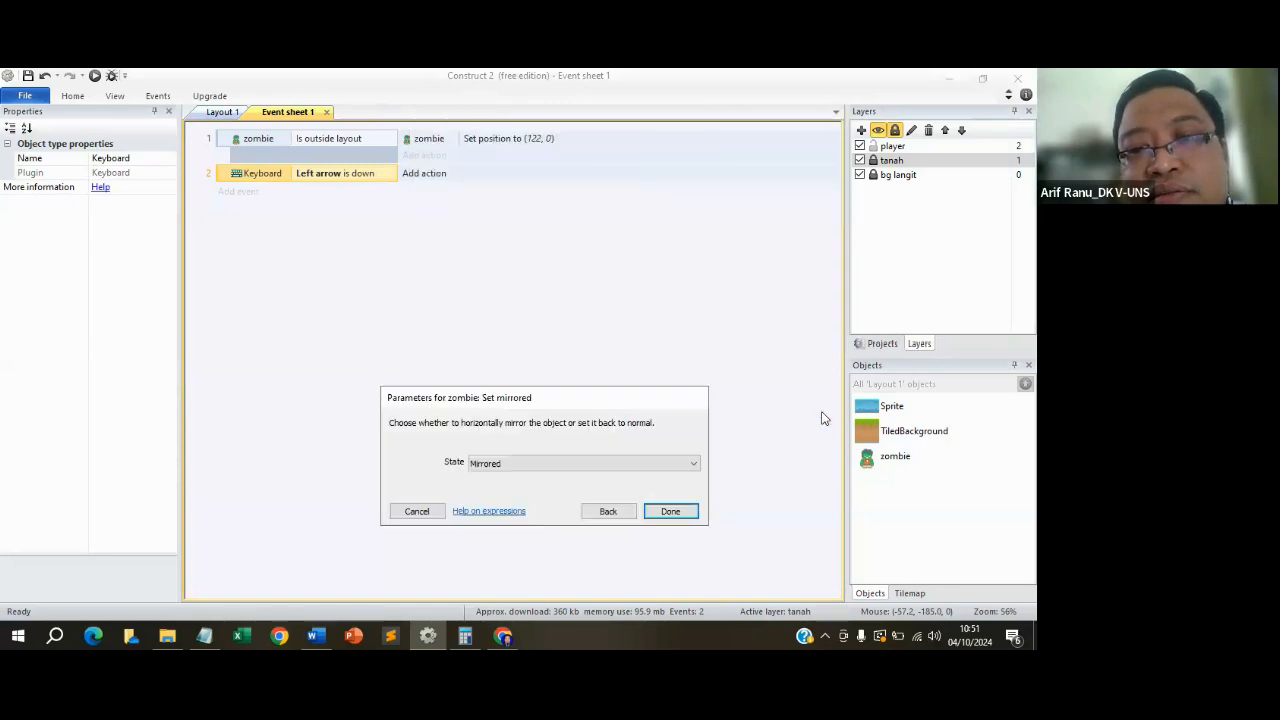
{"action": "left_click", "coordinate": [650, 512]}
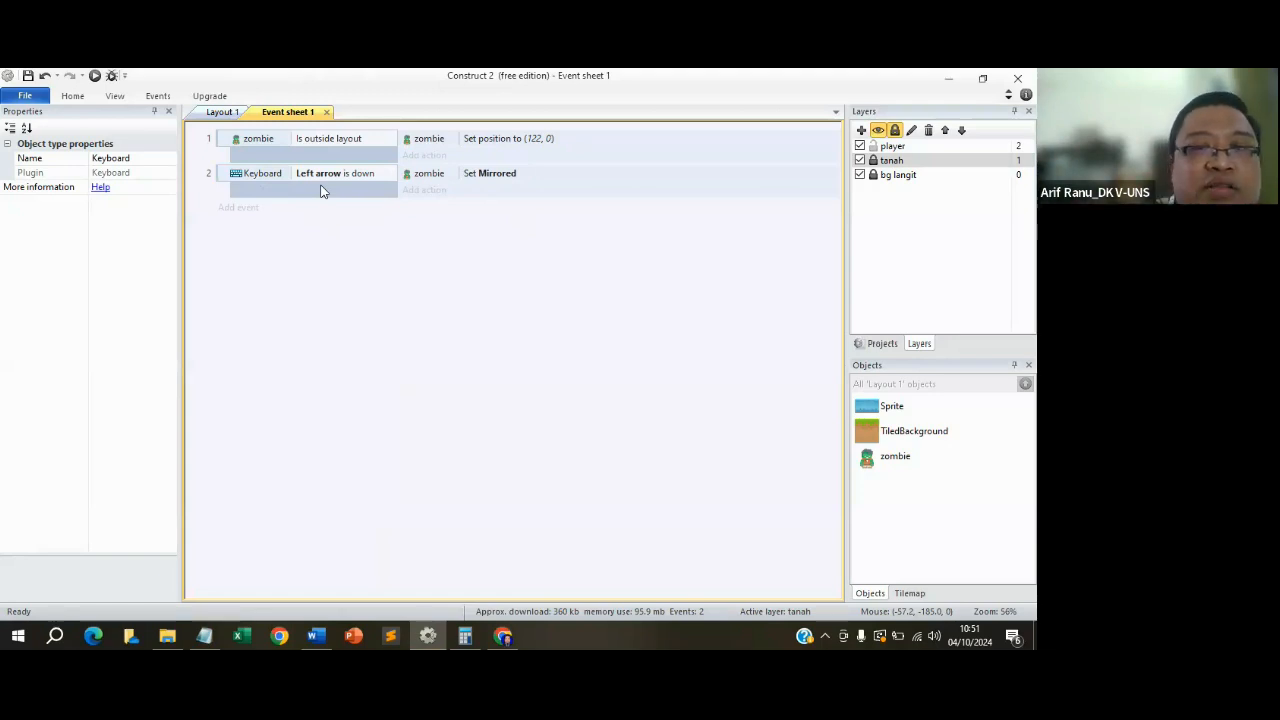
Add a third event with the Keyboard condition Key is down for the Right arrow.
{"action": "left_click", "coordinate": [238, 210]}
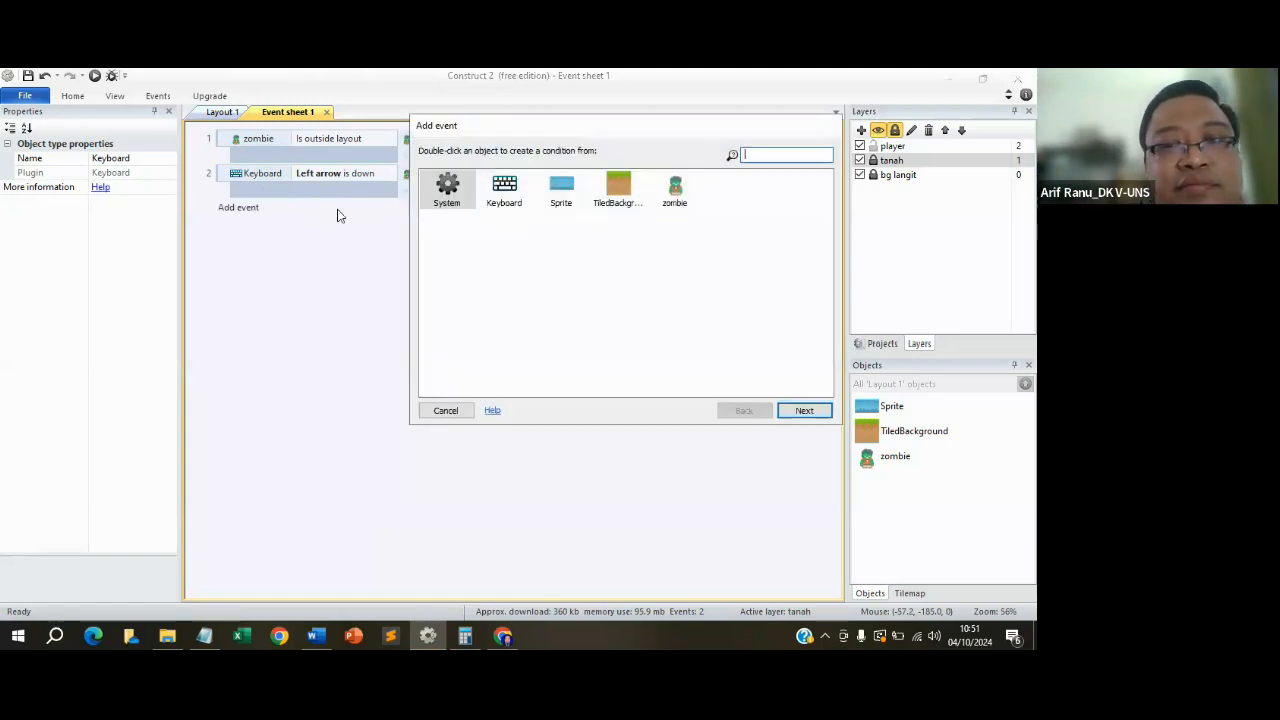
{"action": "left_click", "coordinate": [510, 192]}
{"action": "left_click", "coordinate": [786, 412]}
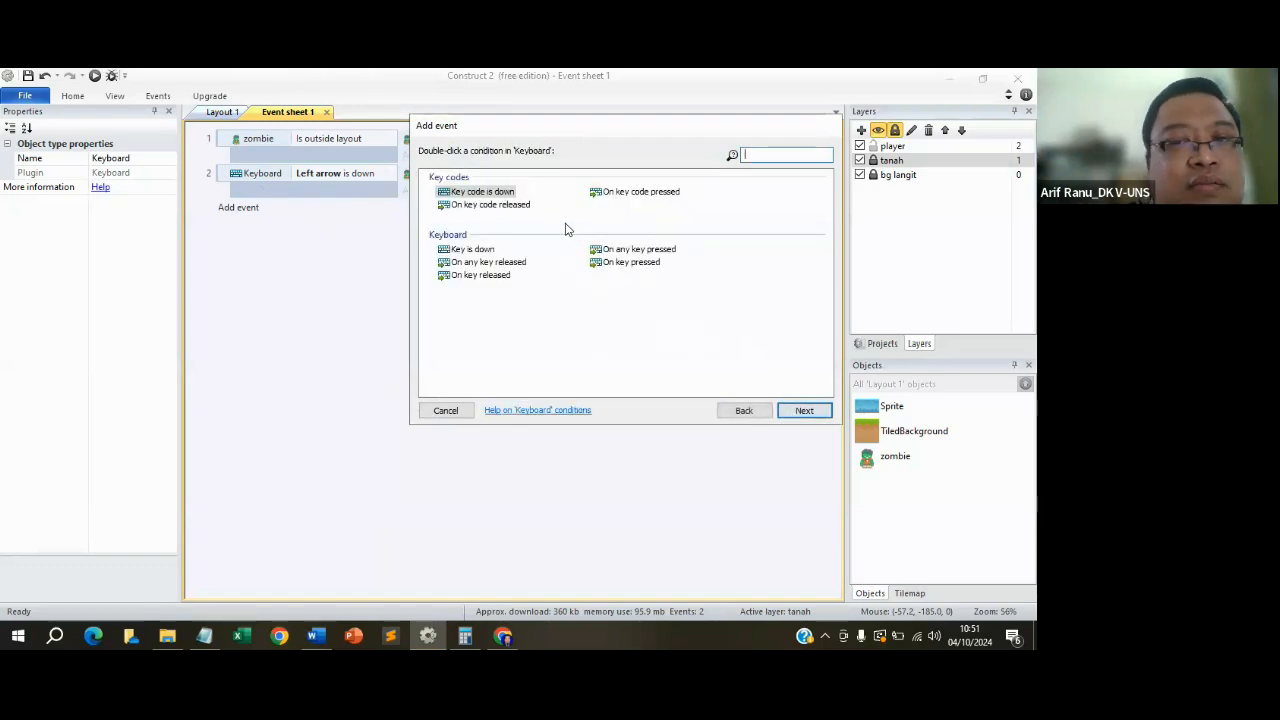
{"action": "left_click", "coordinate": [462, 250]}
{"action": "left_click", "coordinate": [804, 411]}
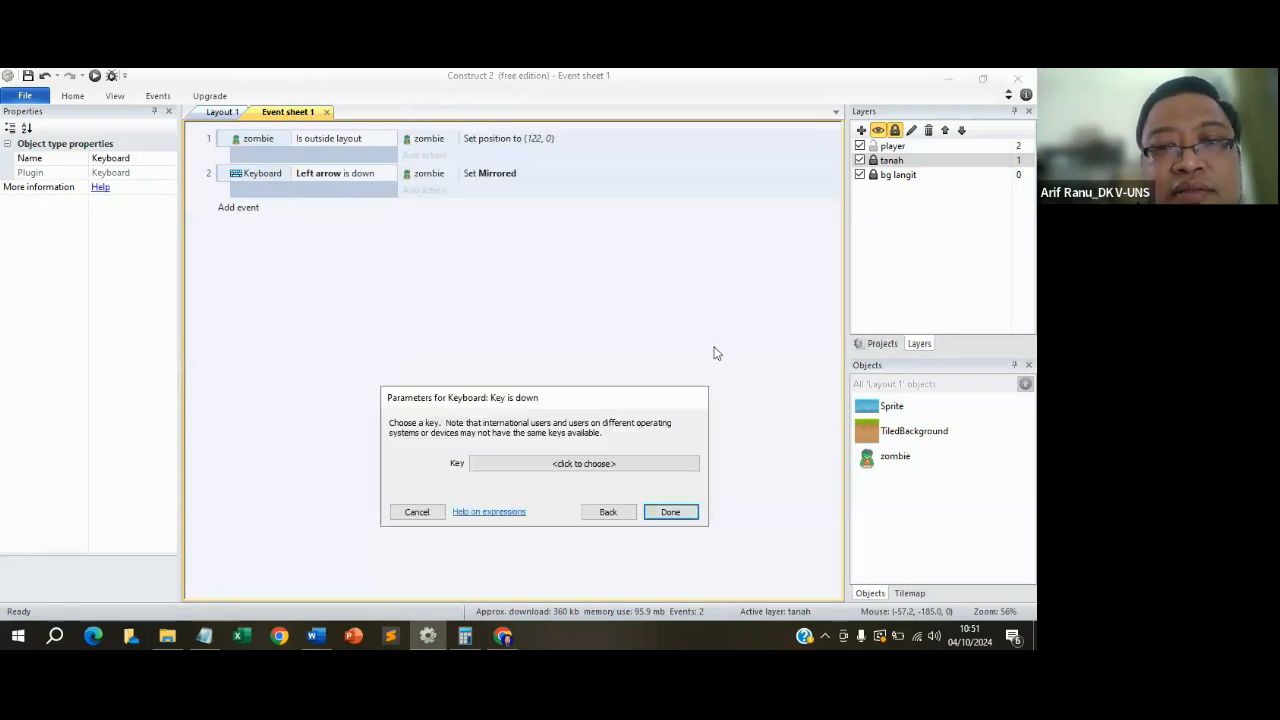
{"action": "left_click", "coordinate": [569, 466]}
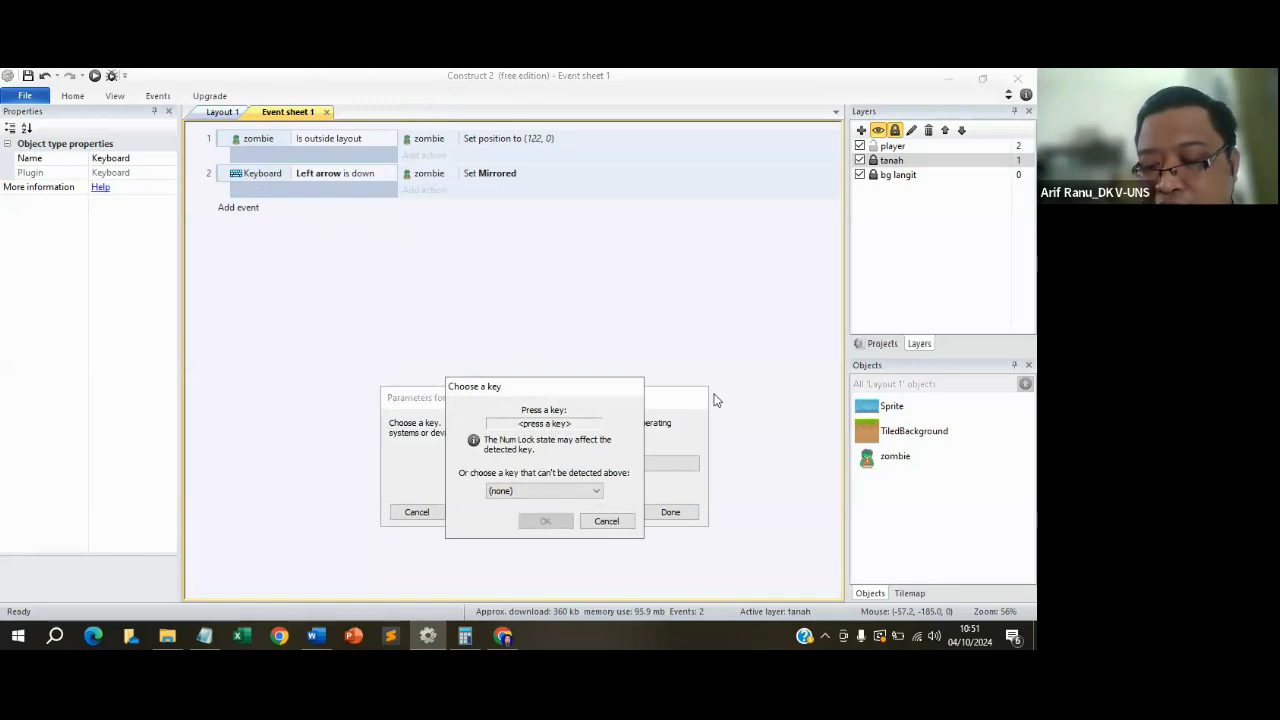
{"action": "key", "text": "Right"}
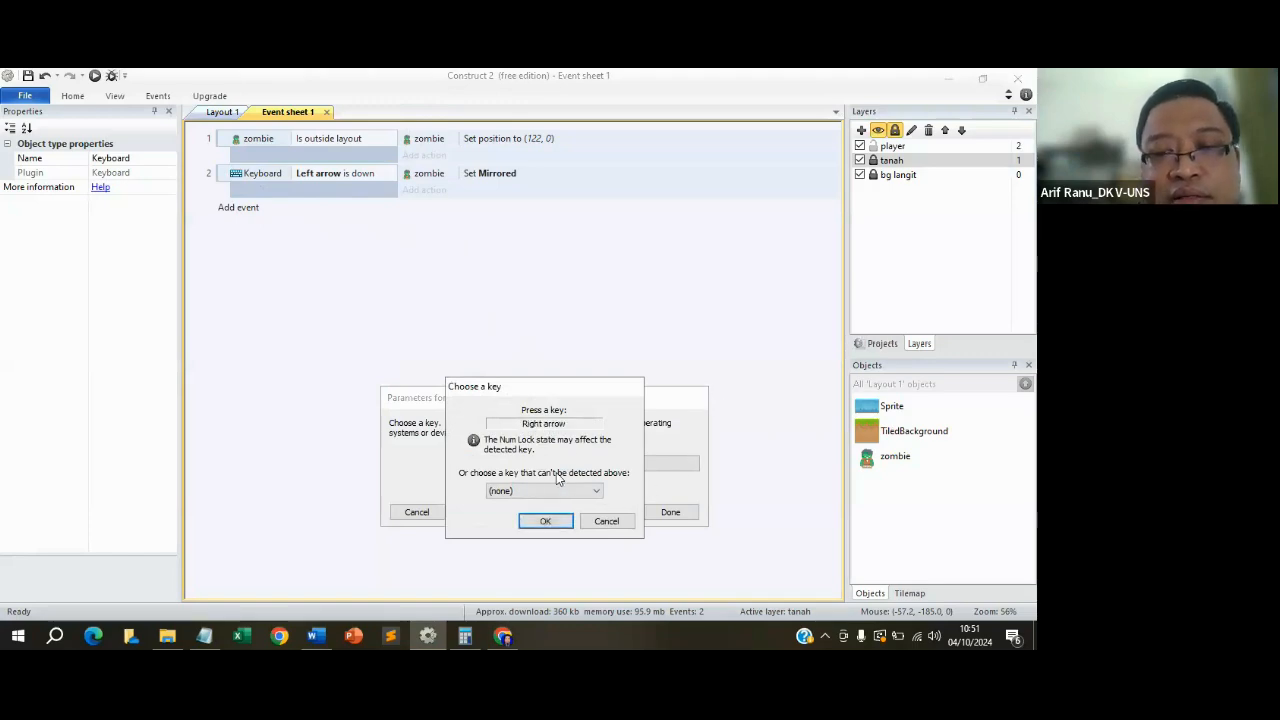
{"action": "left_click", "coordinate": [540, 521]}
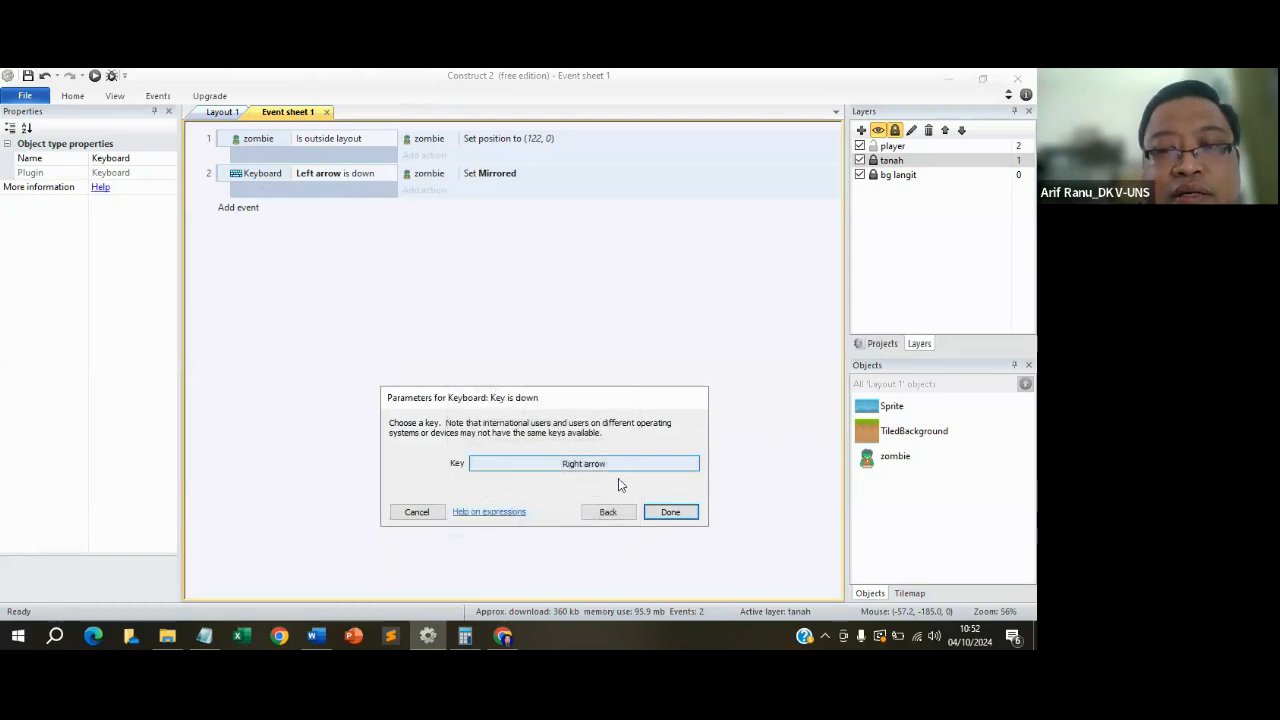
{"action": "left_click", "coordinate": [670, 512]}
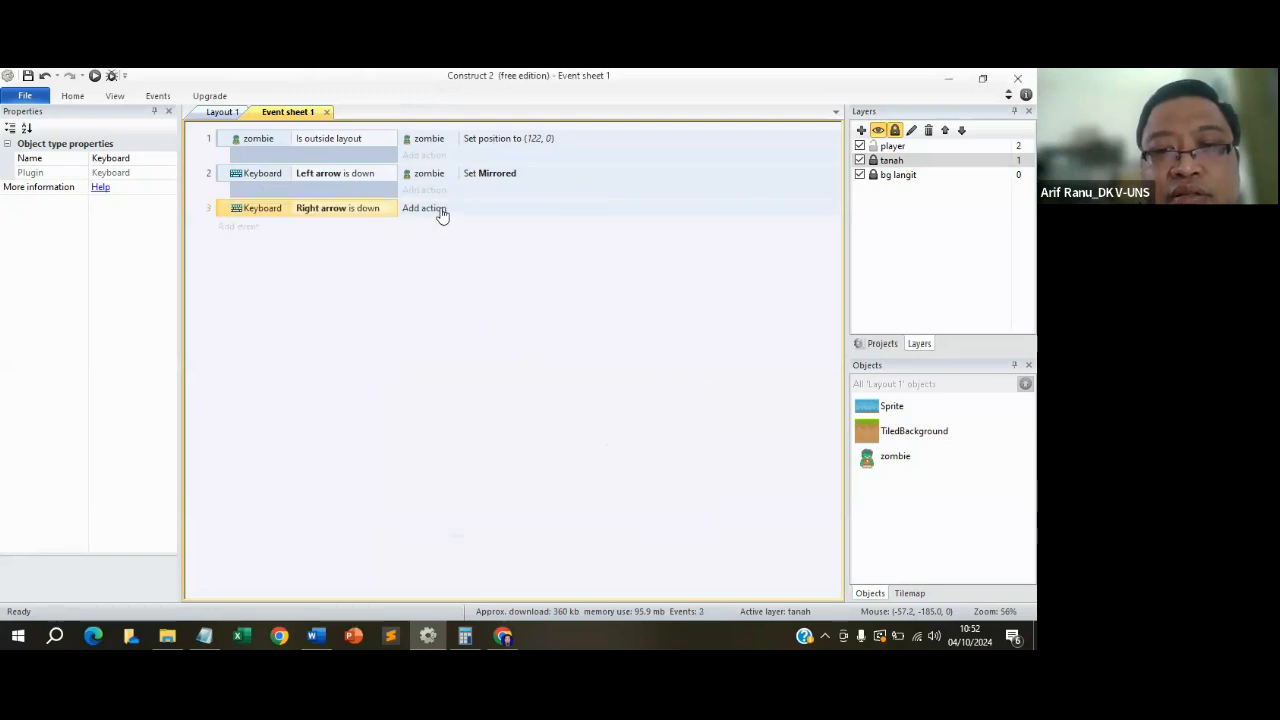
Give the Right arrow event a zombie Set mirrored action with the state Not mirrored.
{"action": "left_click", "coordinate": [424, 208]}
{"action": "left_click", "coordinate": [617, 190]}
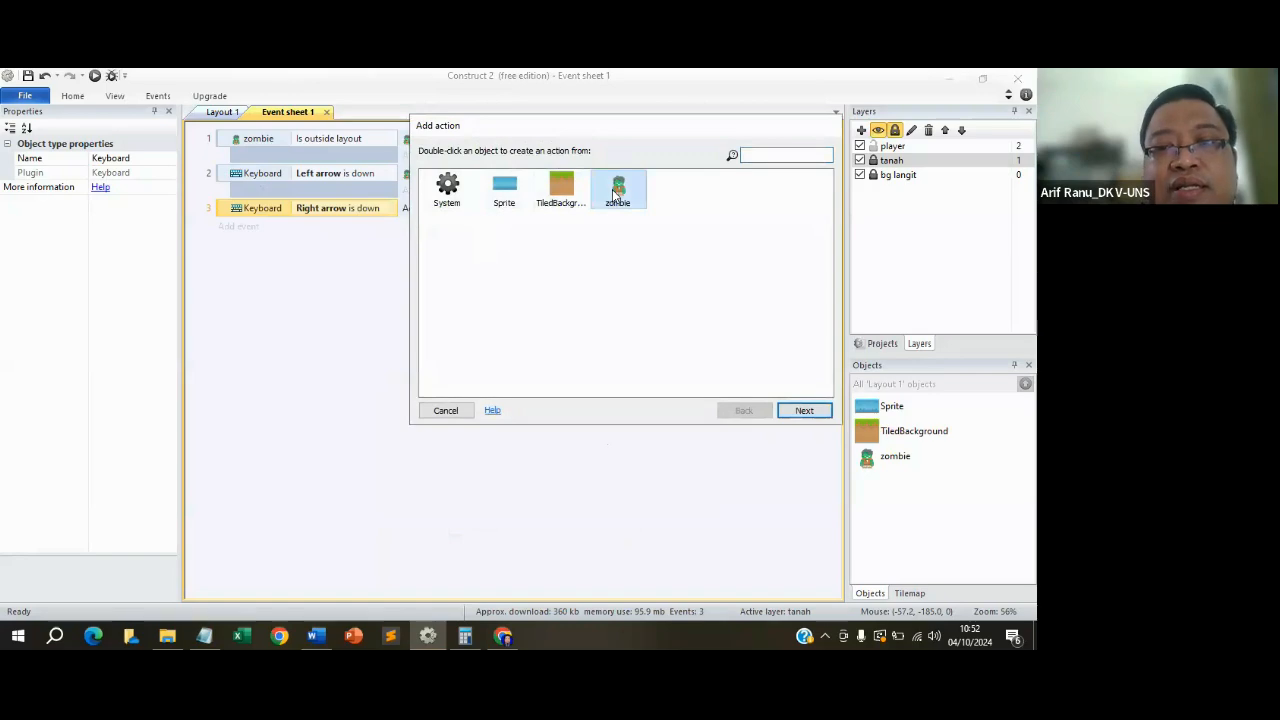
{"action": "left_click", "coordinate": [805, 410]}
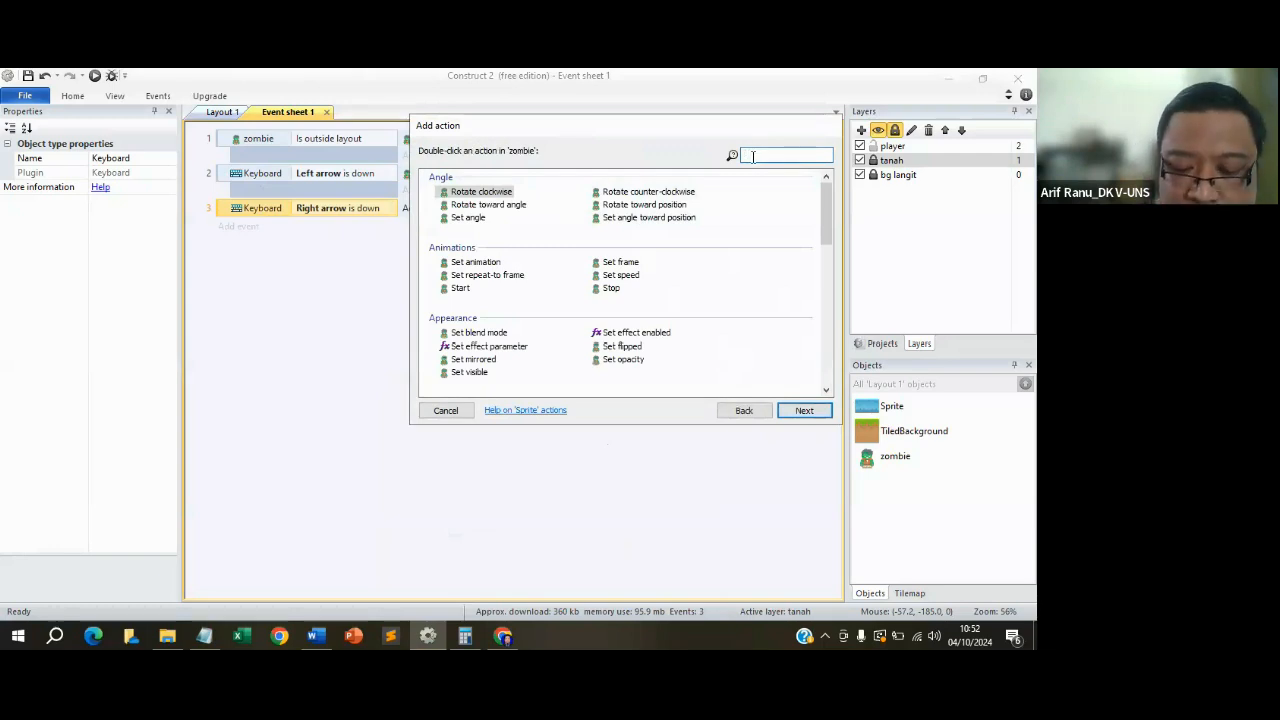
{"action": "type", "text": "set no"}
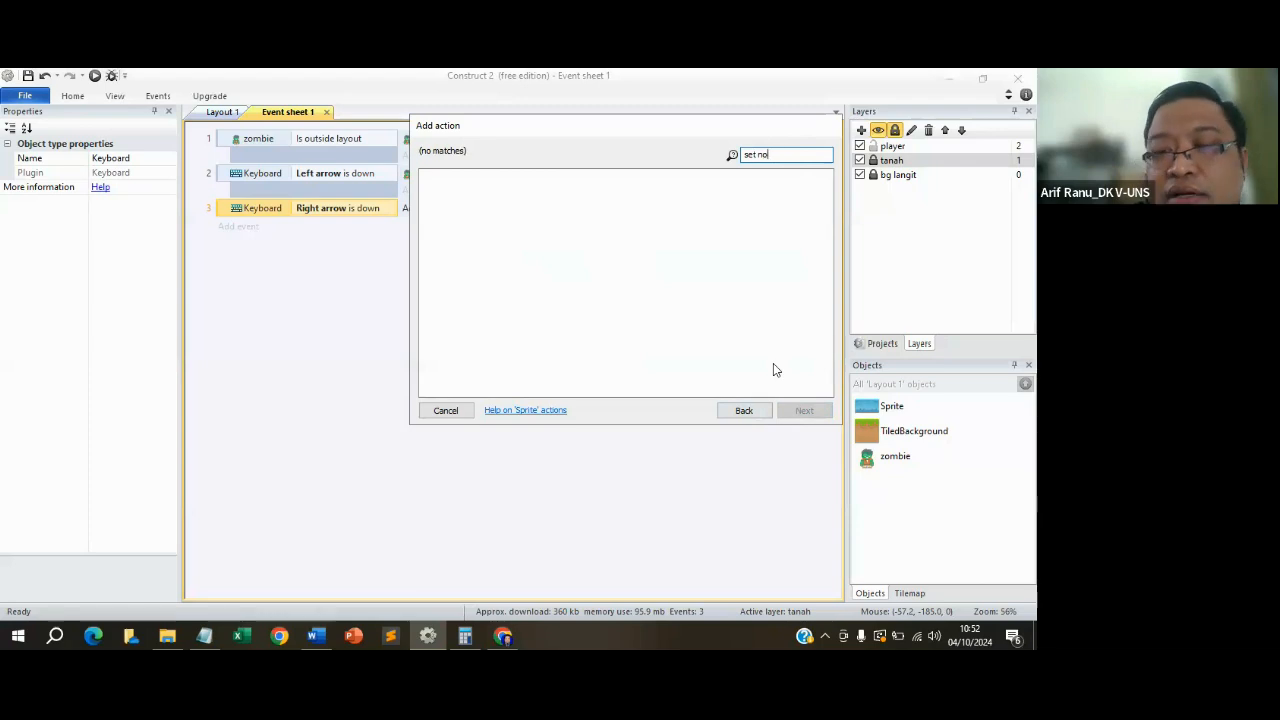
{"action": "key", "text": "BackSpace"}
{"action": "key", "text": "BackSpace"}
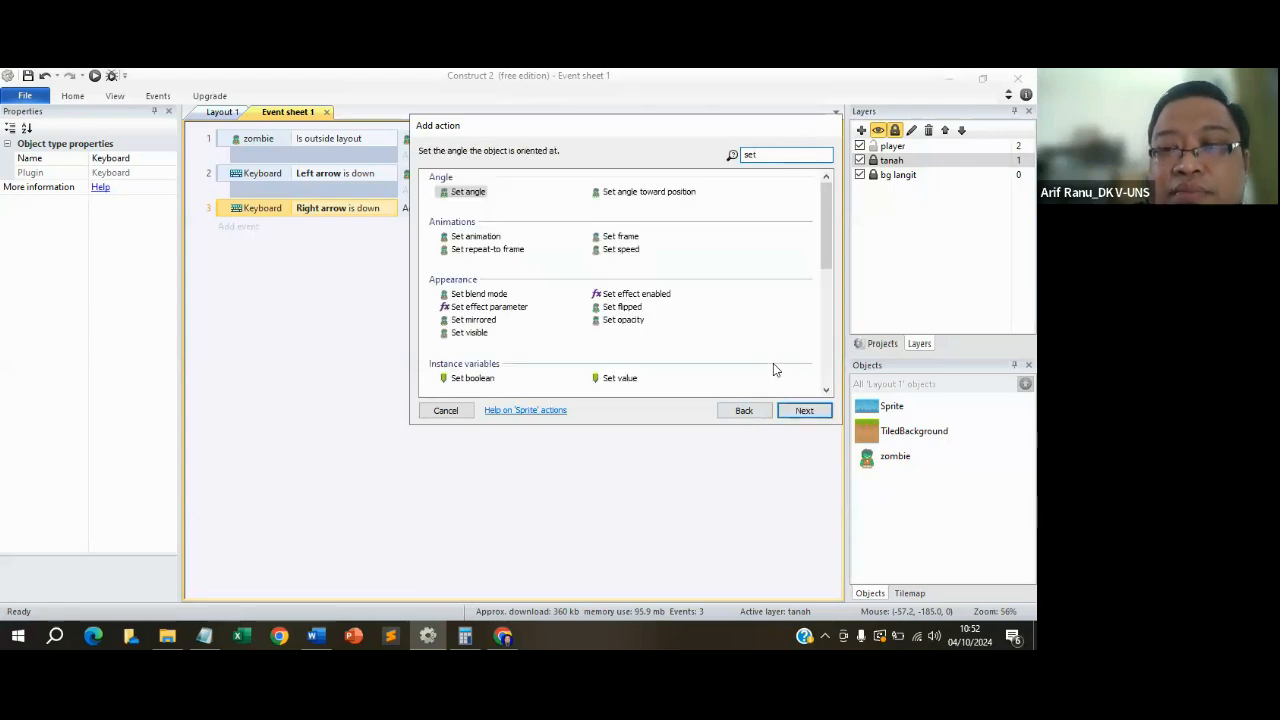
{"action": "type", "text": "mir"}
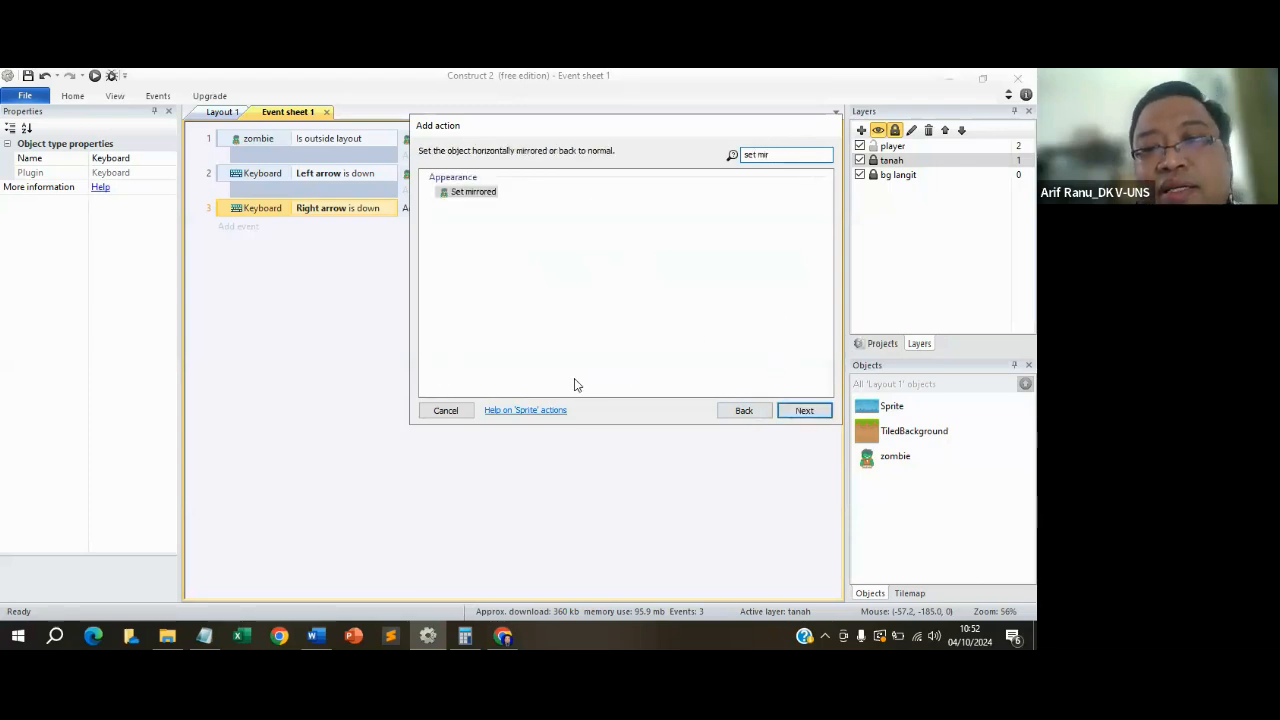
{"action": "left_click", "coordinate": [489, 191]}
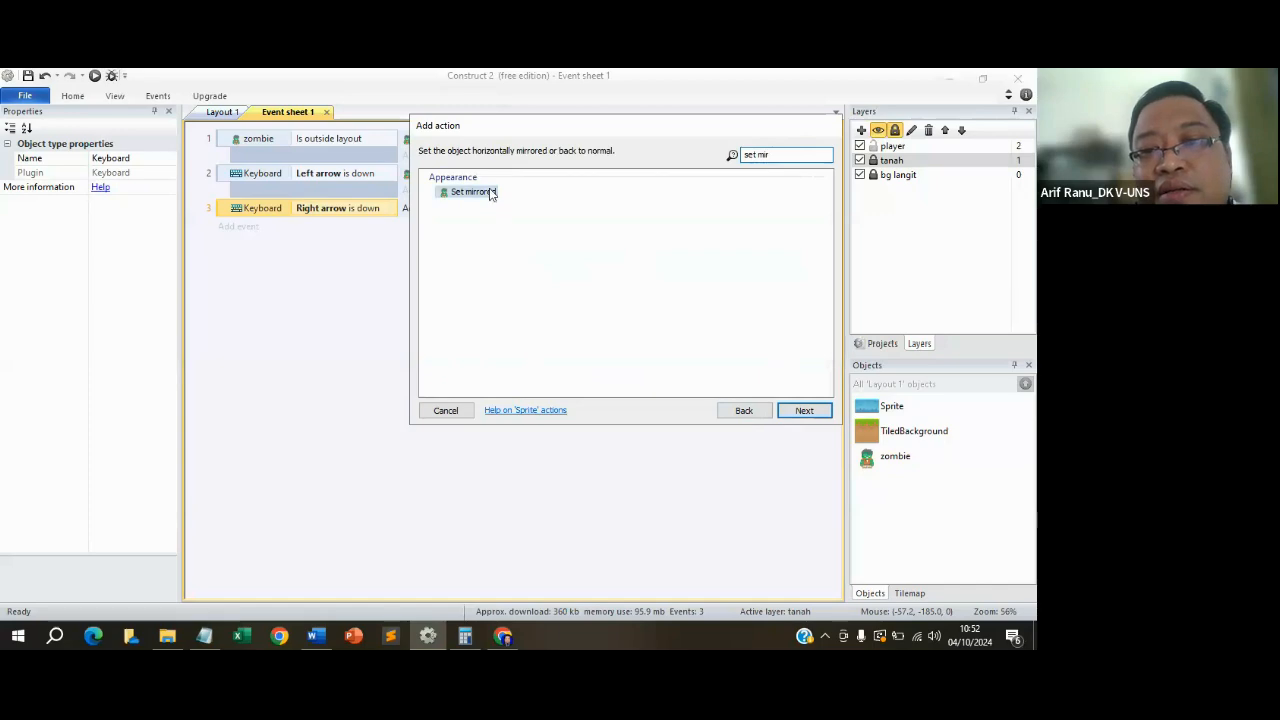
{"action": "left_click", "coordinate": [817, 410]}
{"action": "left_click", "coordinate": [509, 462]}
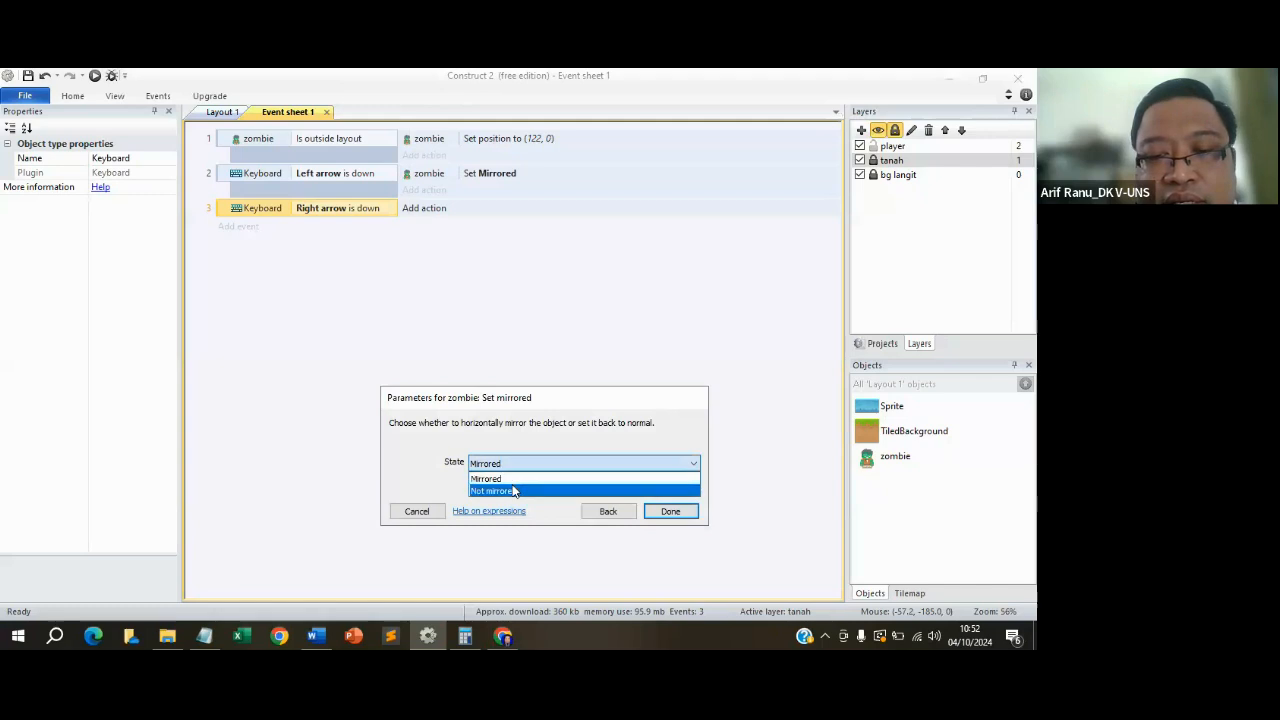
{"action": "left_click", "coordinate": [513, 490]}
{"action": "left_click", "coordinate": [665, 511]}
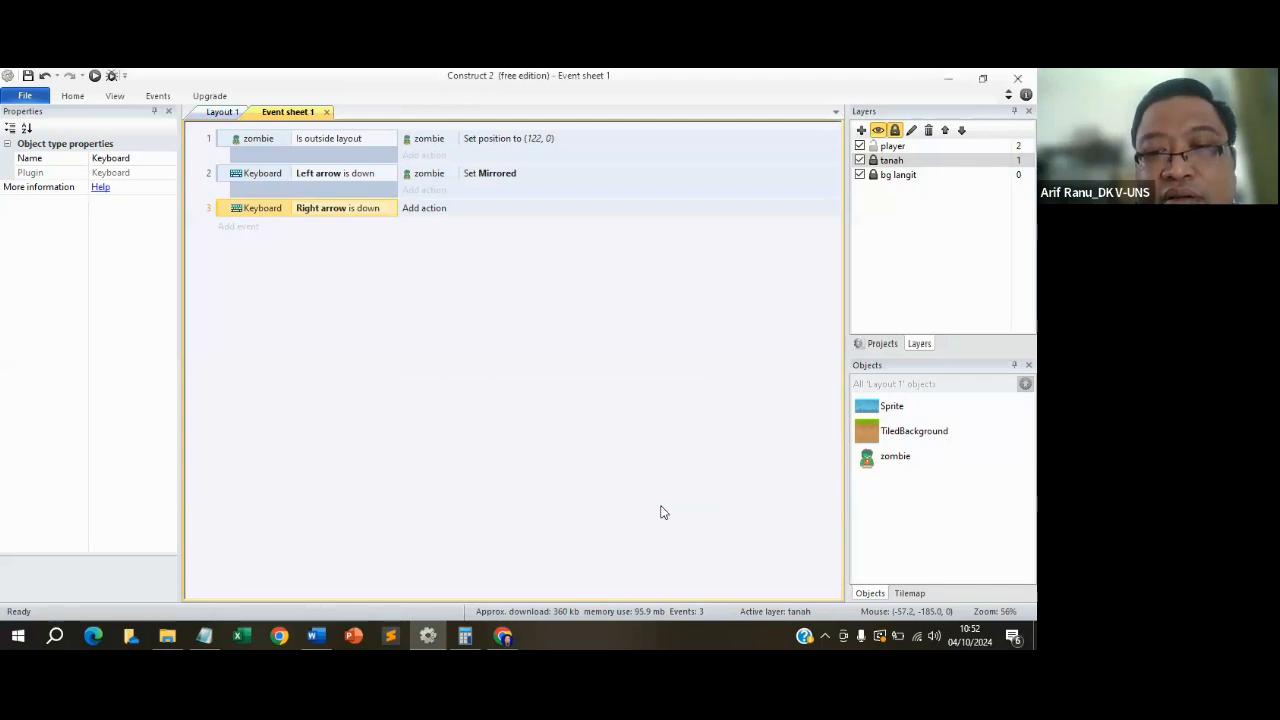
Preview Layout 1 and test walking the zombie back and forth and jumping, with its facing direction switching, and close the preview.
{"action": "left_click", "coordinate": [226, 112]}
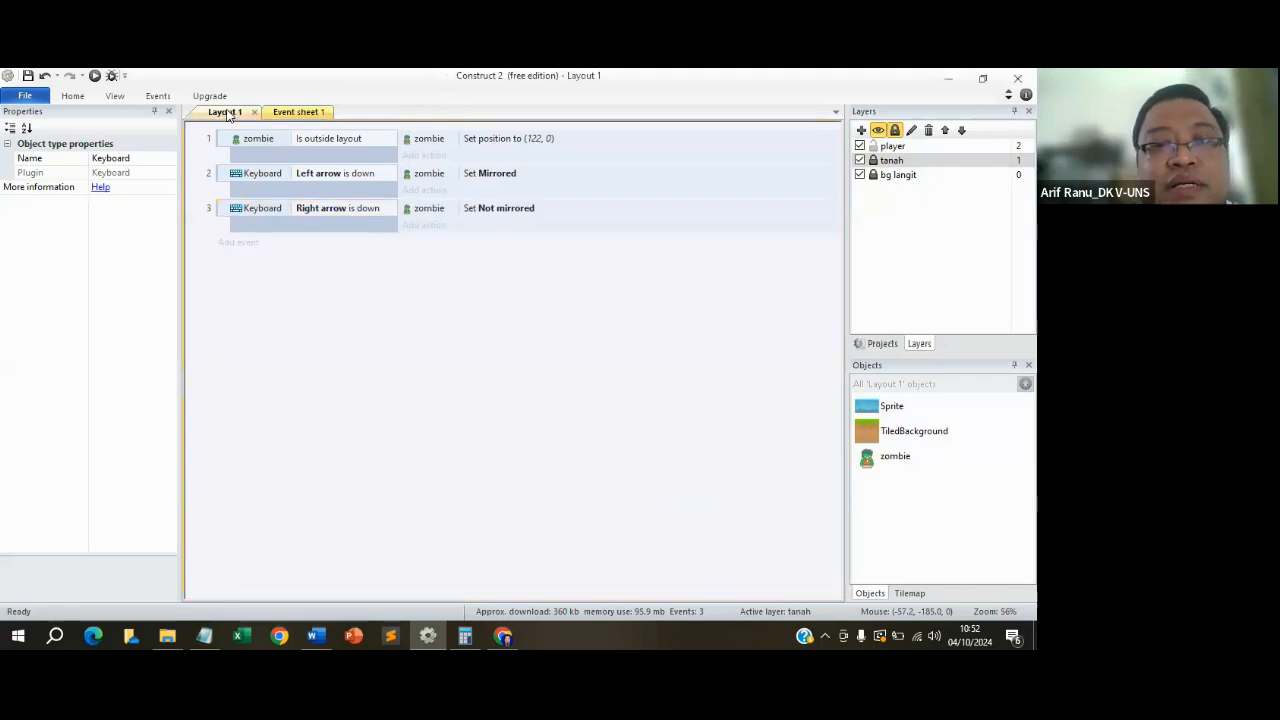
{"action": "left_click", "coordinate": [94, 75]}
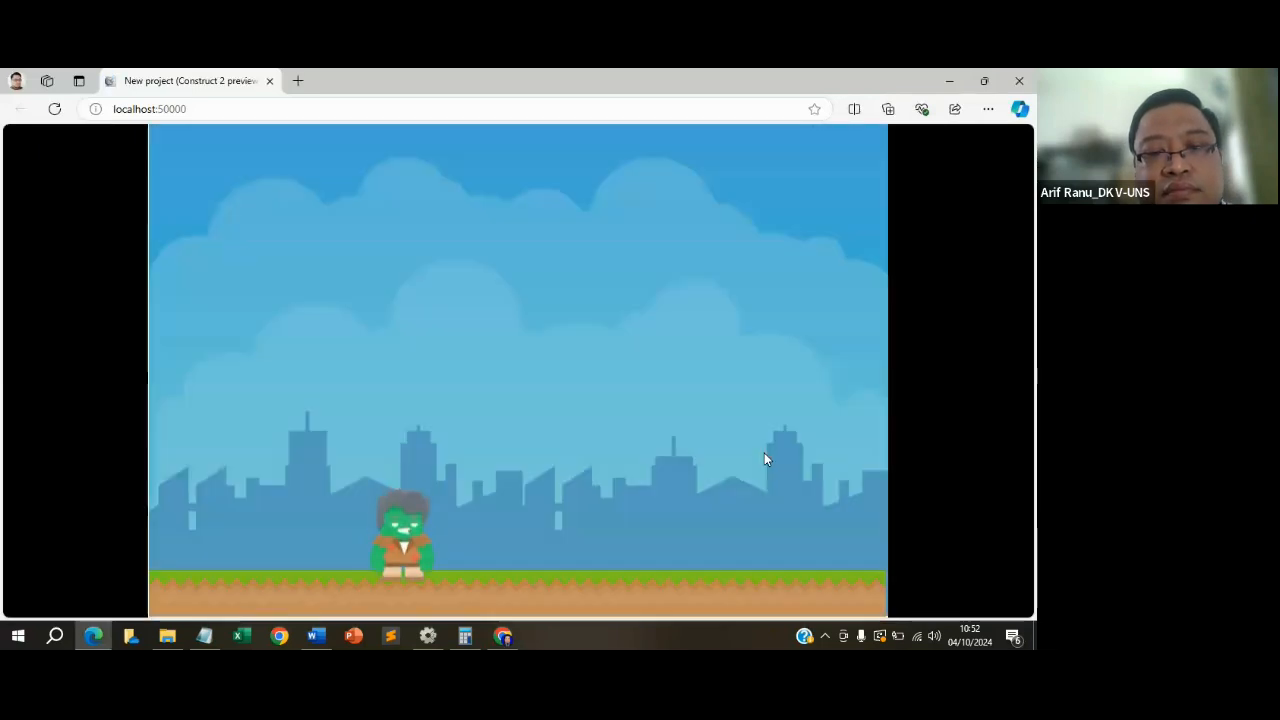
{"action": "key", "text": "Right"}
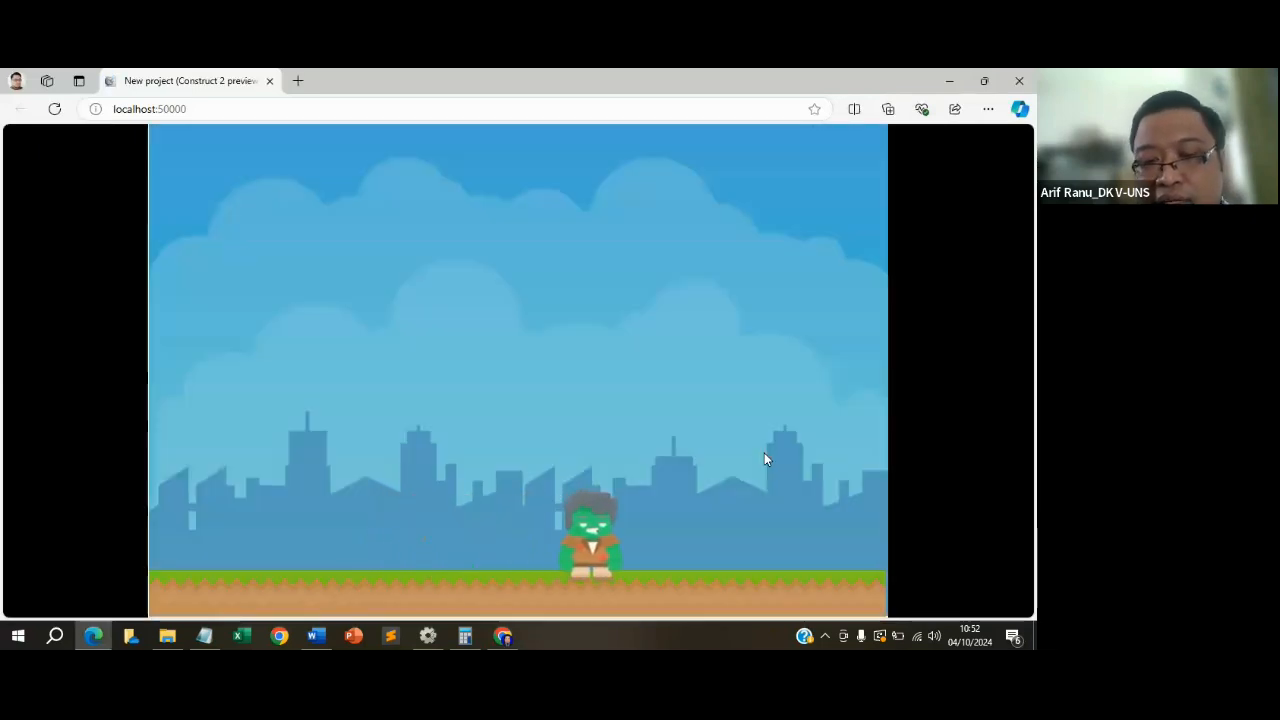
{"action": "key", "text": "Left"}
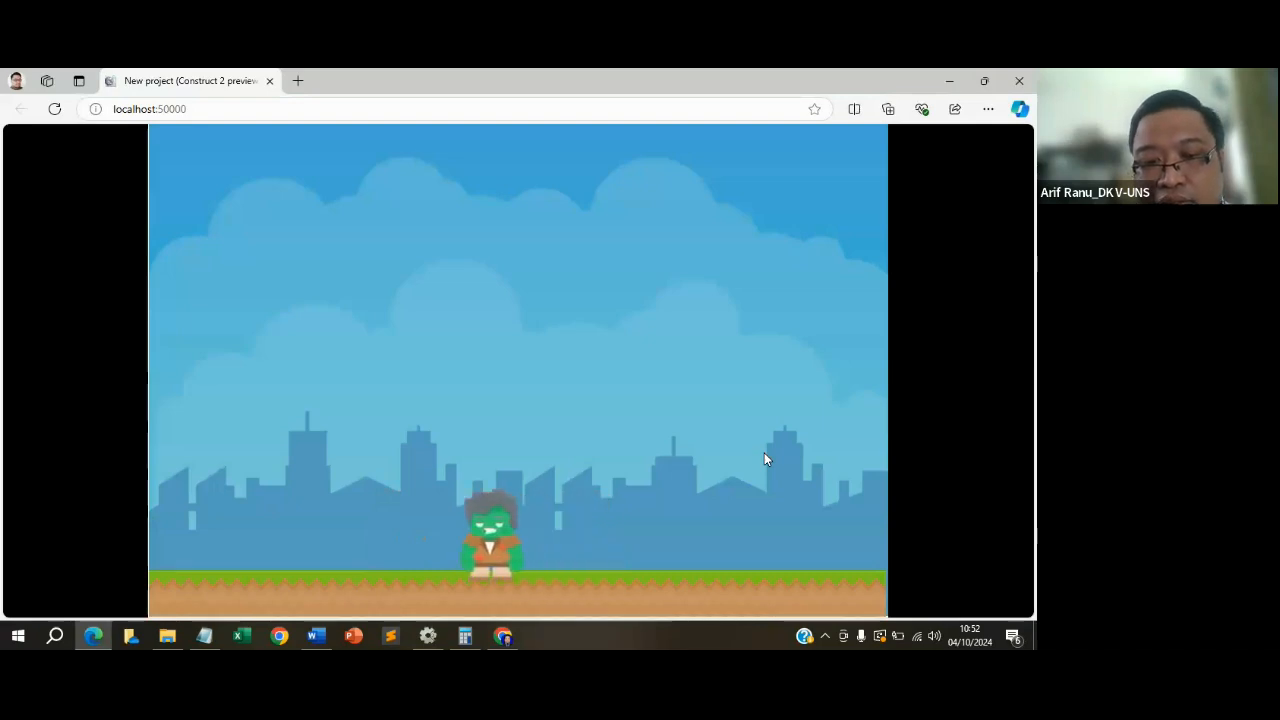
{"action": "key", "text": "Right"}
{"action": "key", "text": "Left"}
{"action": "key", "text": "Right"}
{"action": "key", "text": "Left"}
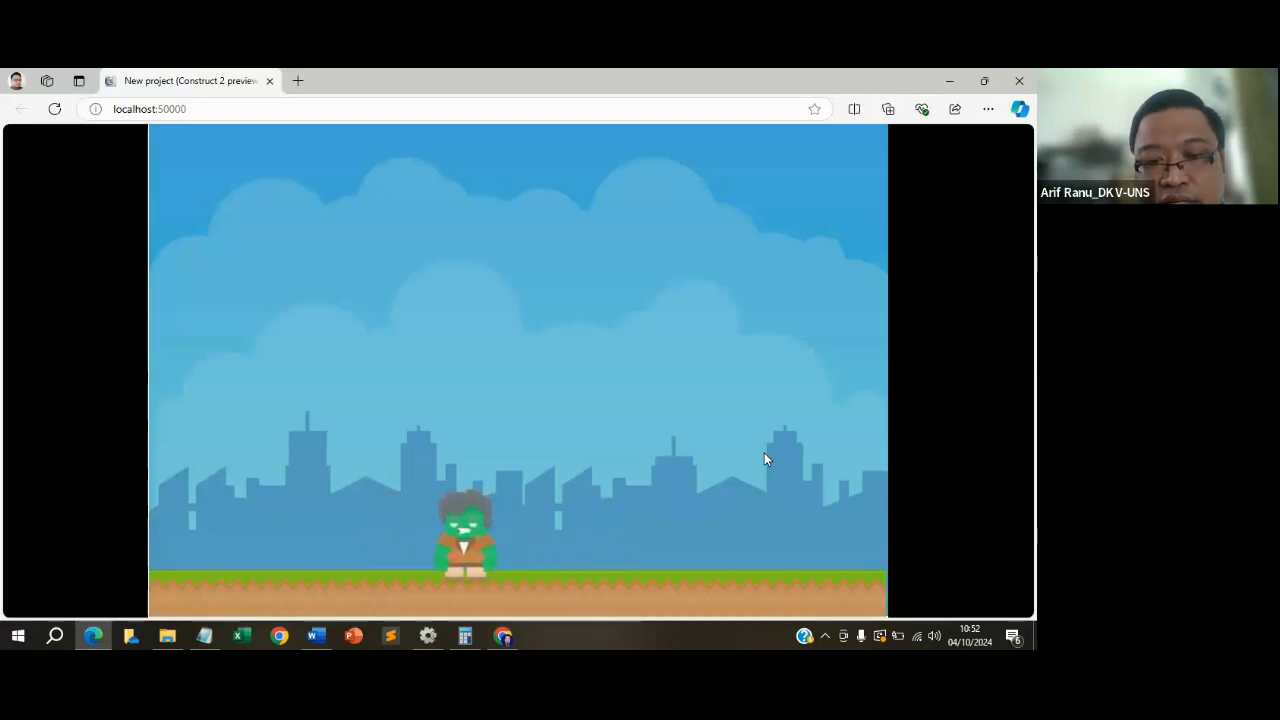
{"action": "key", "text": "Right"}
{"action": "key", "text": "Right"}
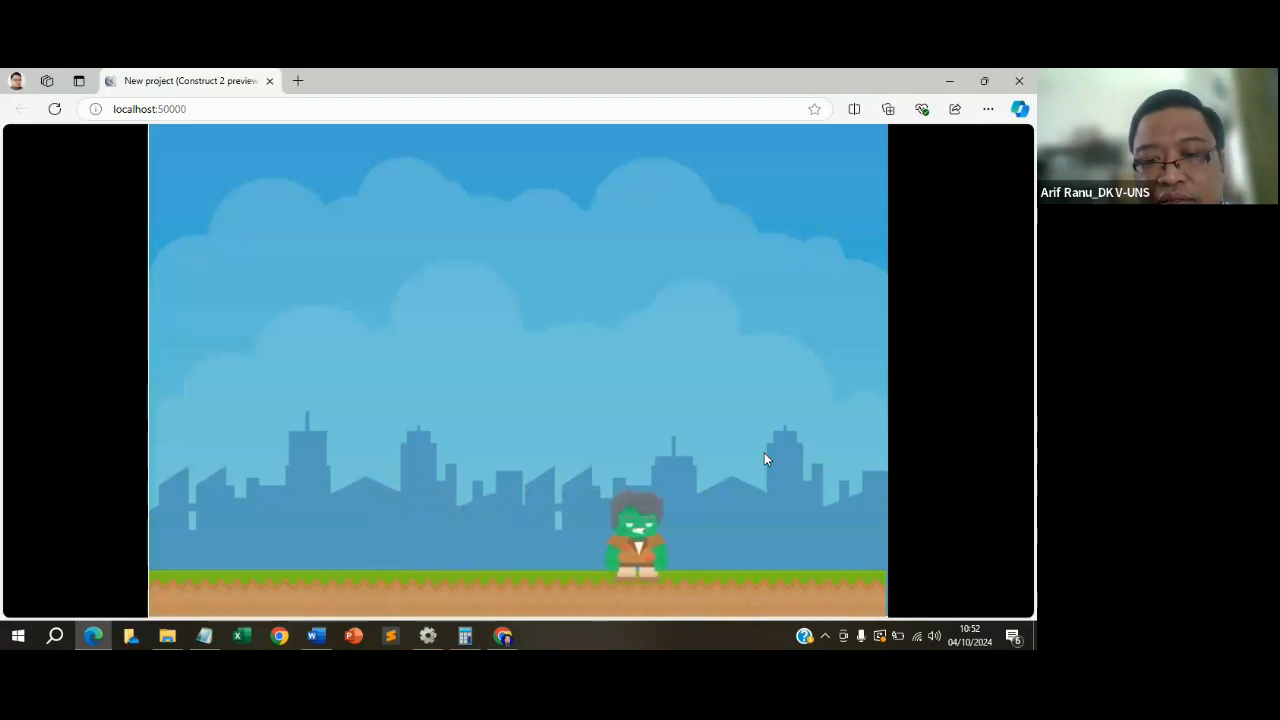
{"action": "key", "text": "Left"}
{"action": "key", "text": "Right"}
{"action": "key", "text": "Left"}
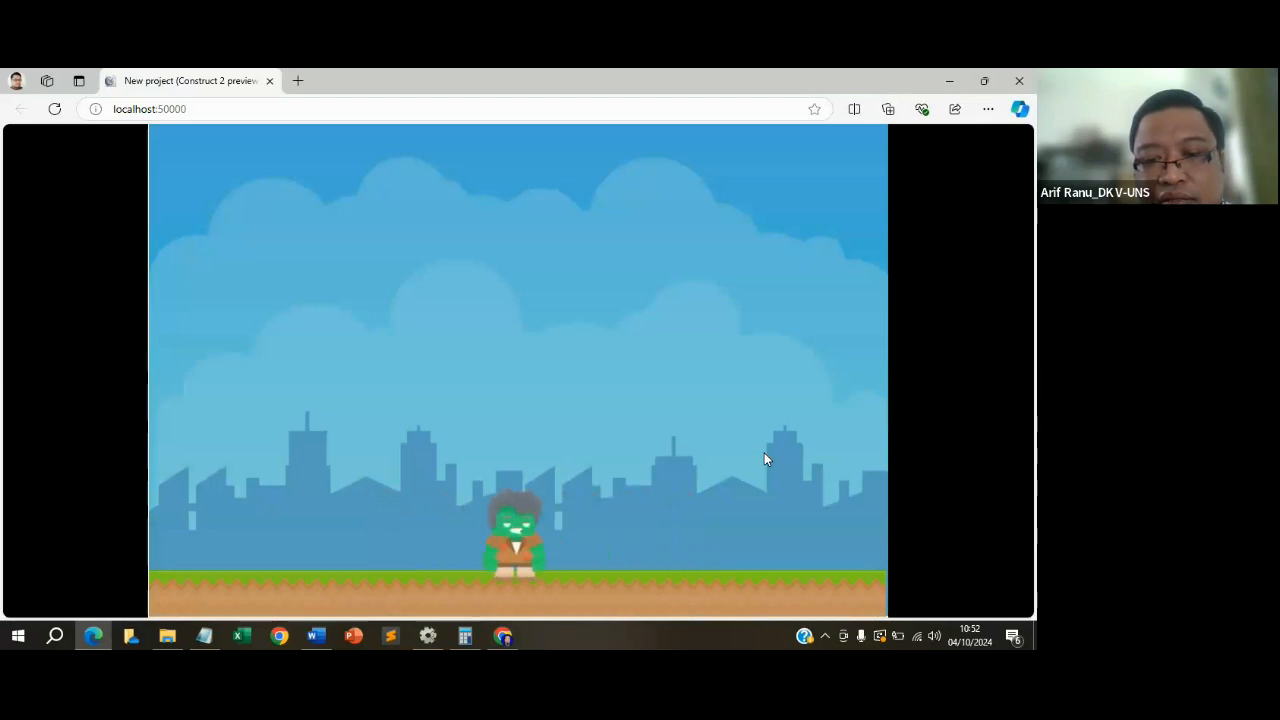
{"action": "key", "text": "Right"}
{"action": "key", "text": "Right"}
{"action": "key", "text": "Left"}
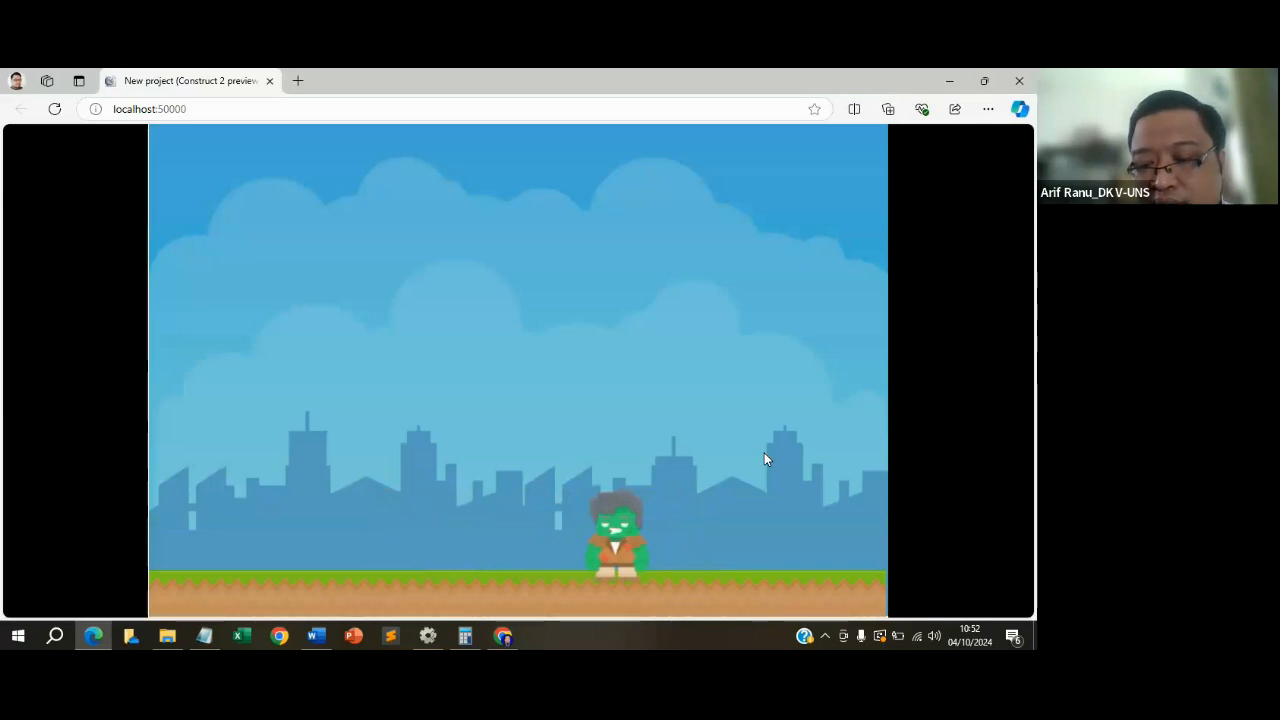
{"action": "key", "text": "Up"}
{"action": "key", "text": "Right"}
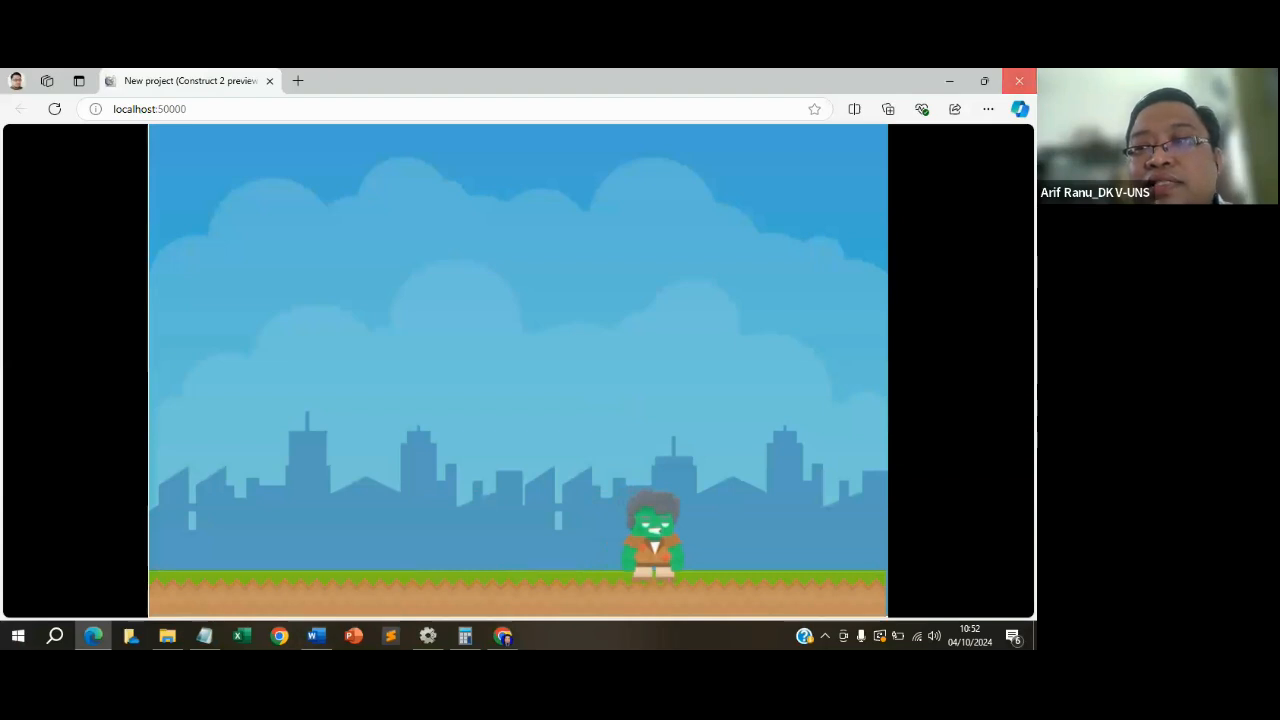
{"action": "left_click", "coordinate": [1019, 80]}
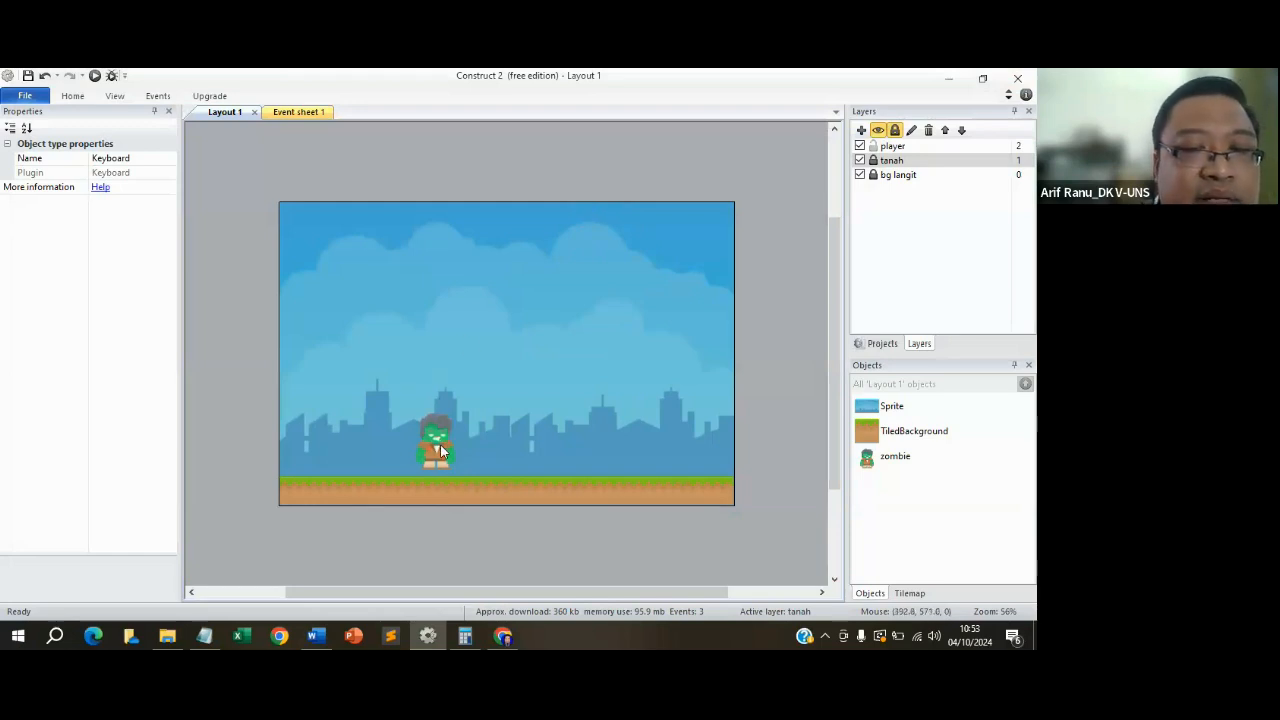
Add a fourth event to Event sheet 1 with the zombie's Platform condition On moved.
{"action": "left_click", "coordinate": [305, 112]}
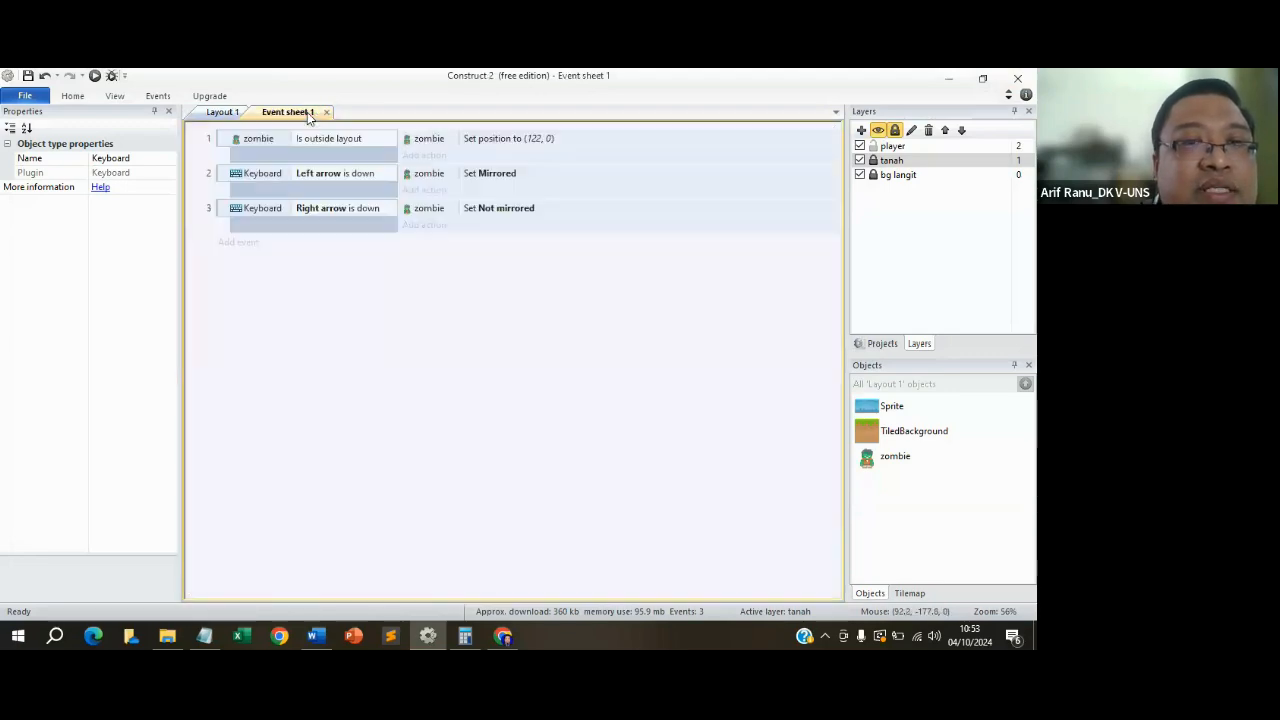
{"action": "left_click", "coordinate": [246, 248]}
{"action": "left_click", "coordinate": [677, 205]}
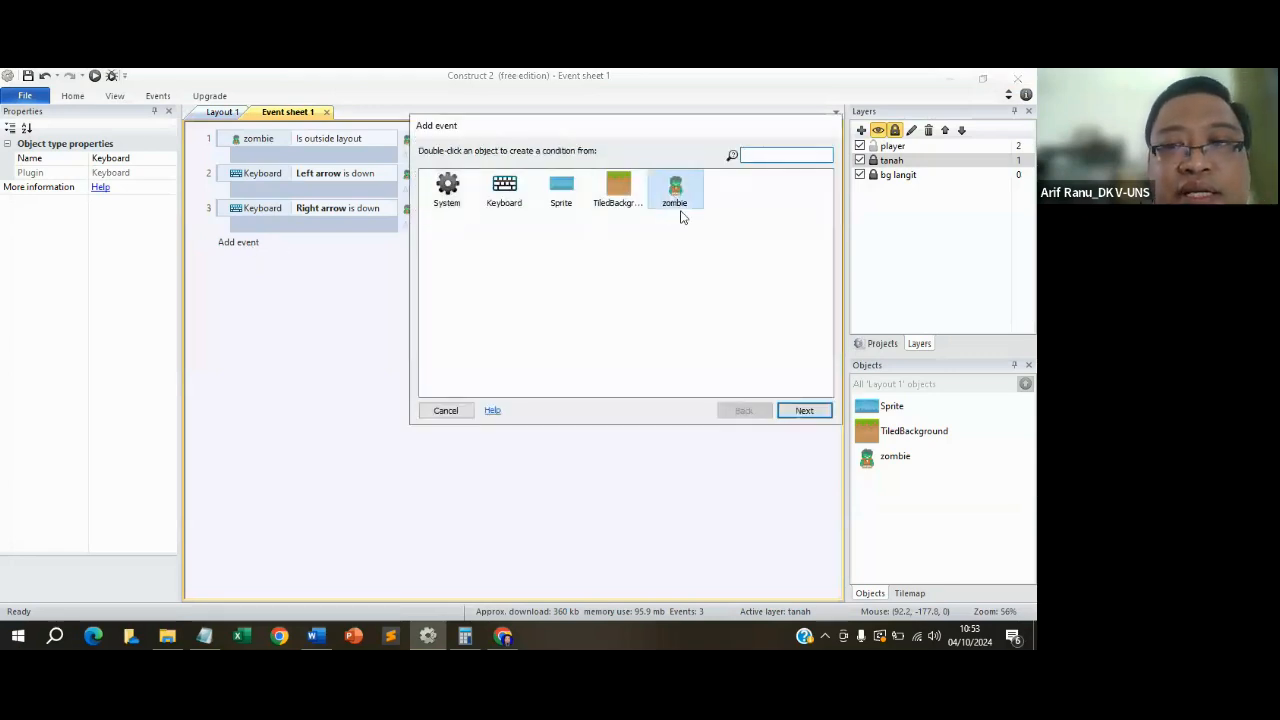
{"action": "left_click", "coordinate": [804, 410]}
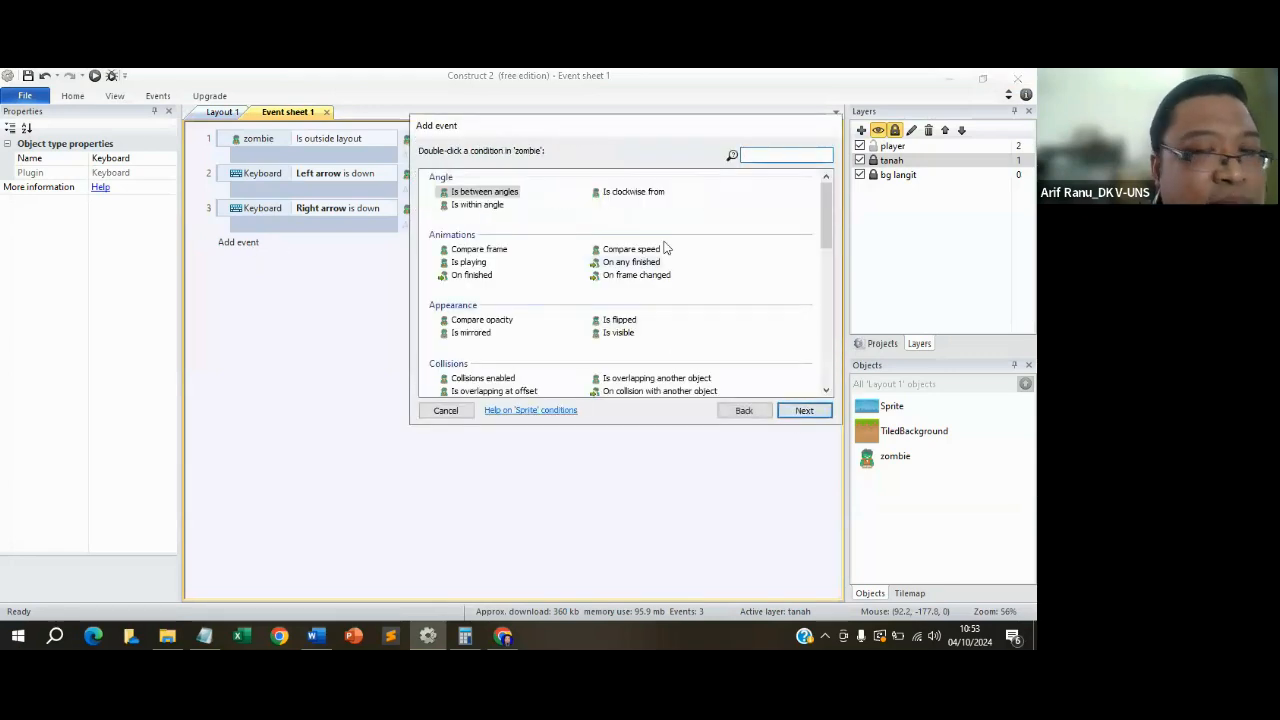
{"action": "left_click", "coordinate": [780, 154]}
{"action": "type", "text": "pls"}
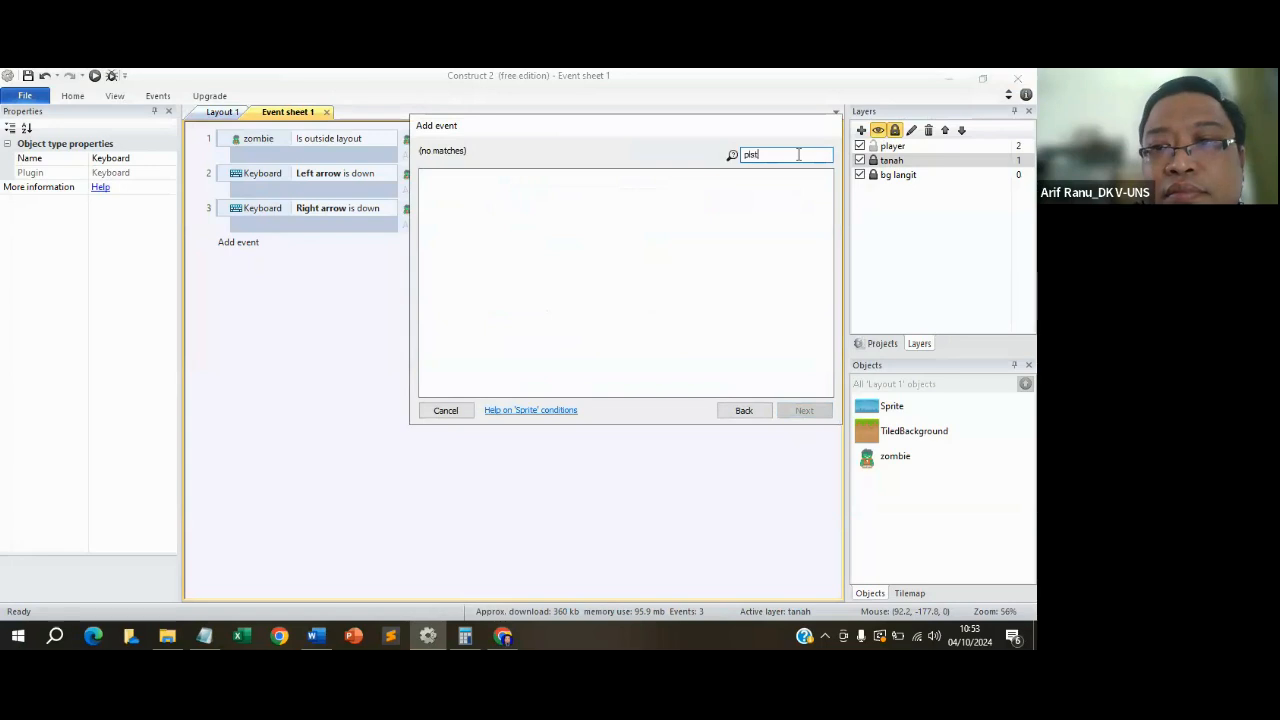
{"action": "key", "text": "BackSpace"}
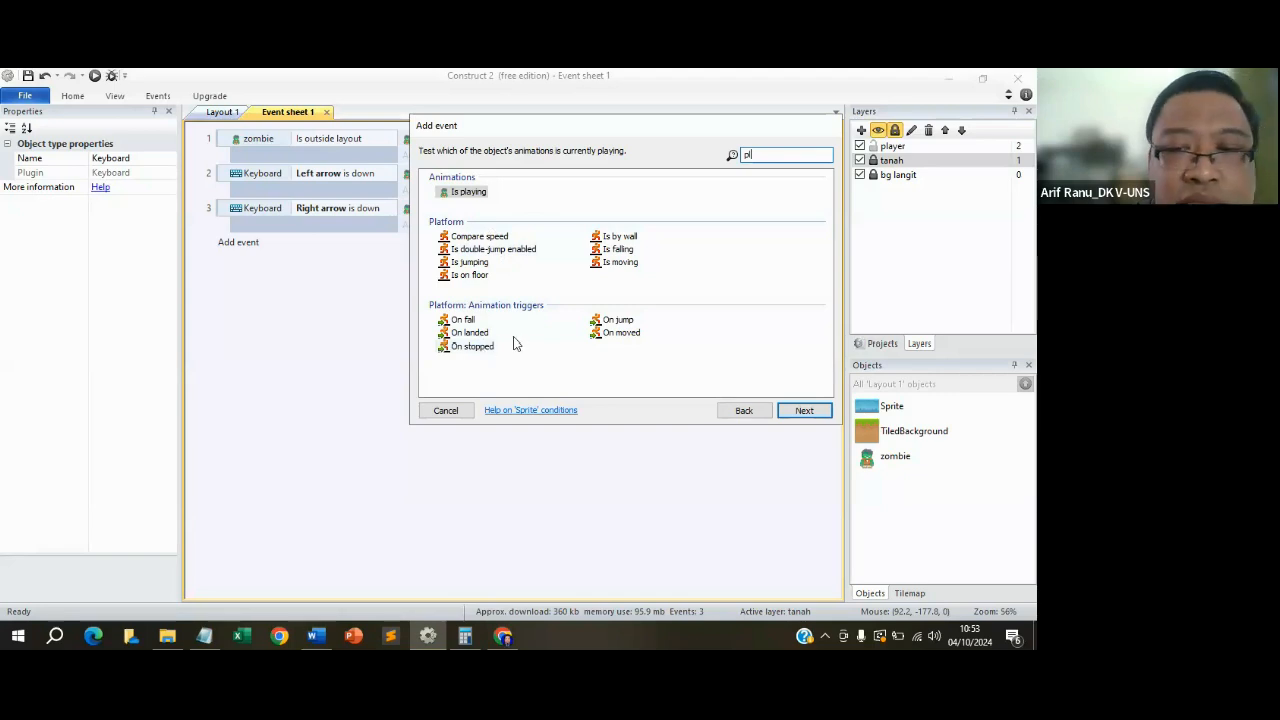
{"action": "left_click", "coordinate": [619, 333]}
{"action": "left_click", "coordinate": [813, 411]}
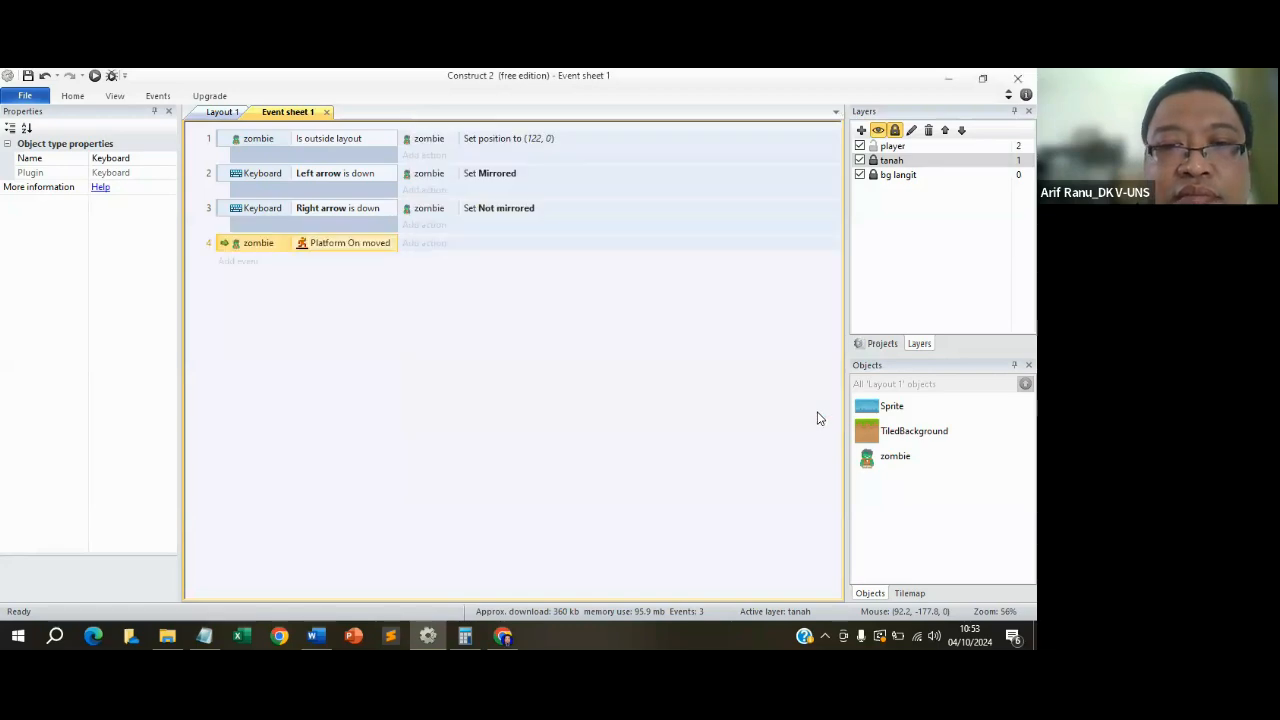
Give the On moved event a zombie Set animation action with the animation name "jalsn", played from beginning.
{"action": "left_click", "coordinate": [426, 245]}
{"action": "left_click", "coordinate": [614, 192]}
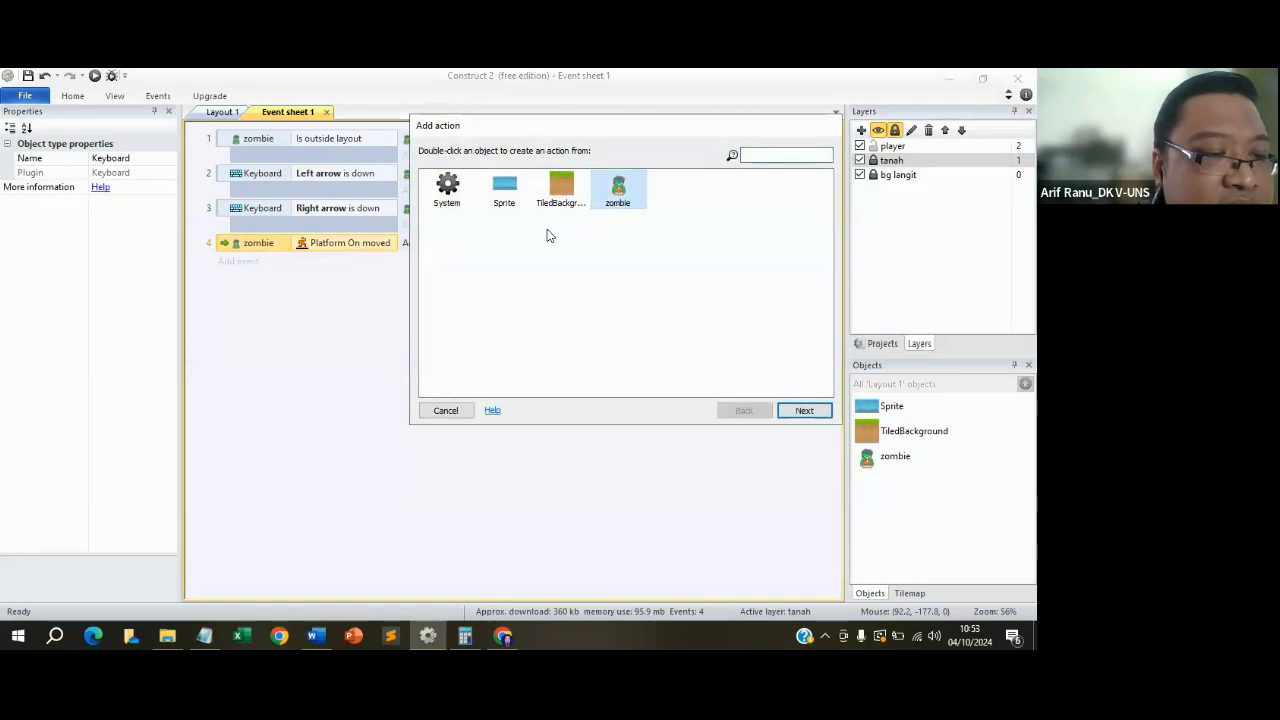
{"action": "left_click", "coordinate": [804, 410]}
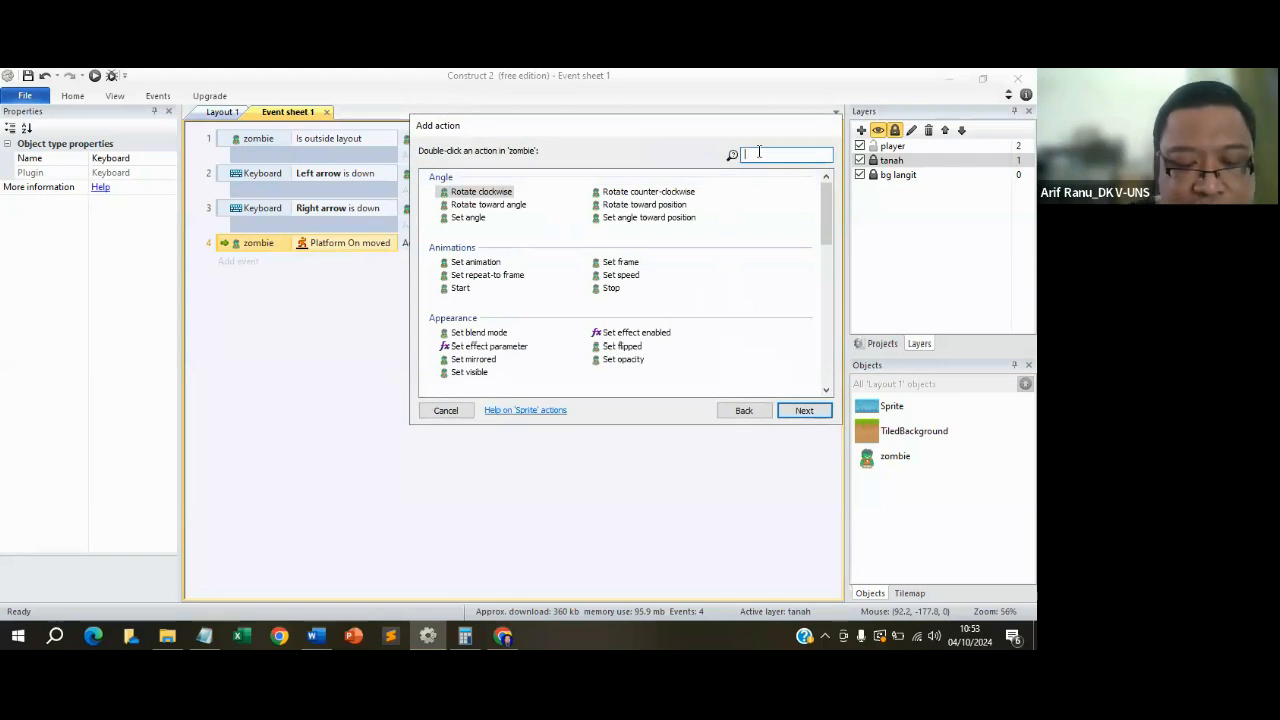
{"action": "type", "text": "set"}
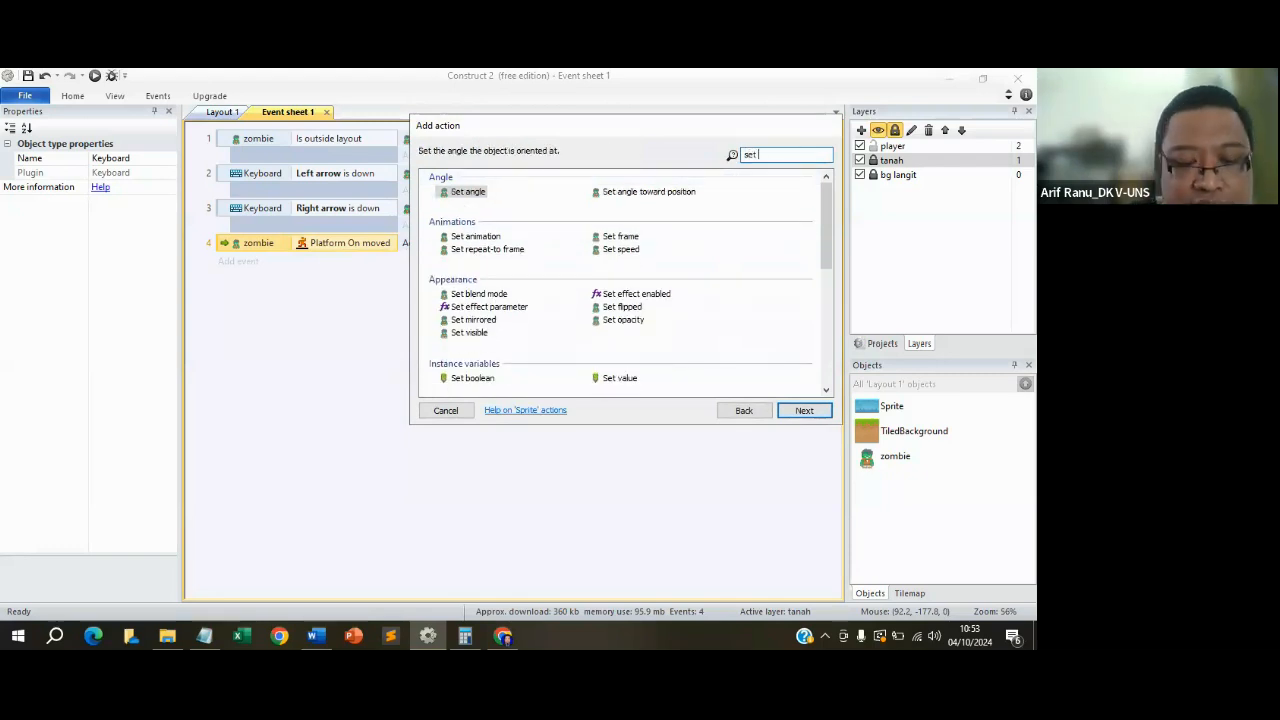
{"action": "type", "text": " ani"}
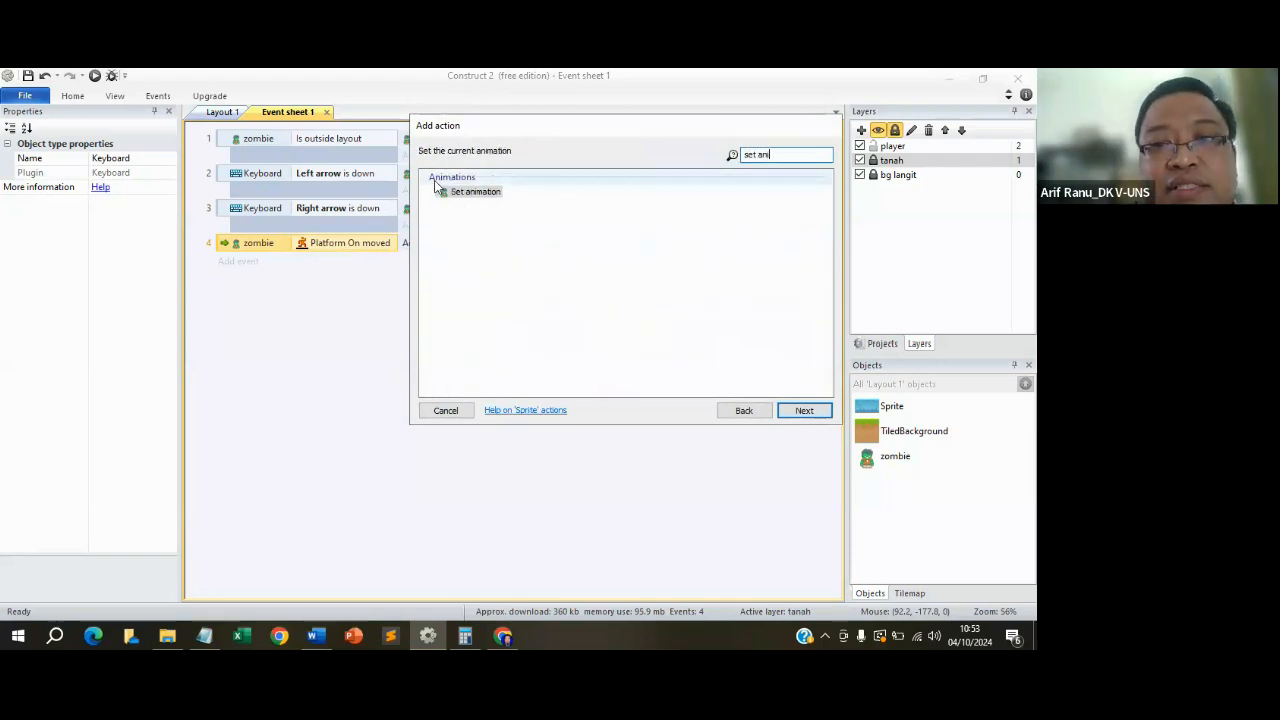
{"action": "left_click", "coordinate": [804, 411]}
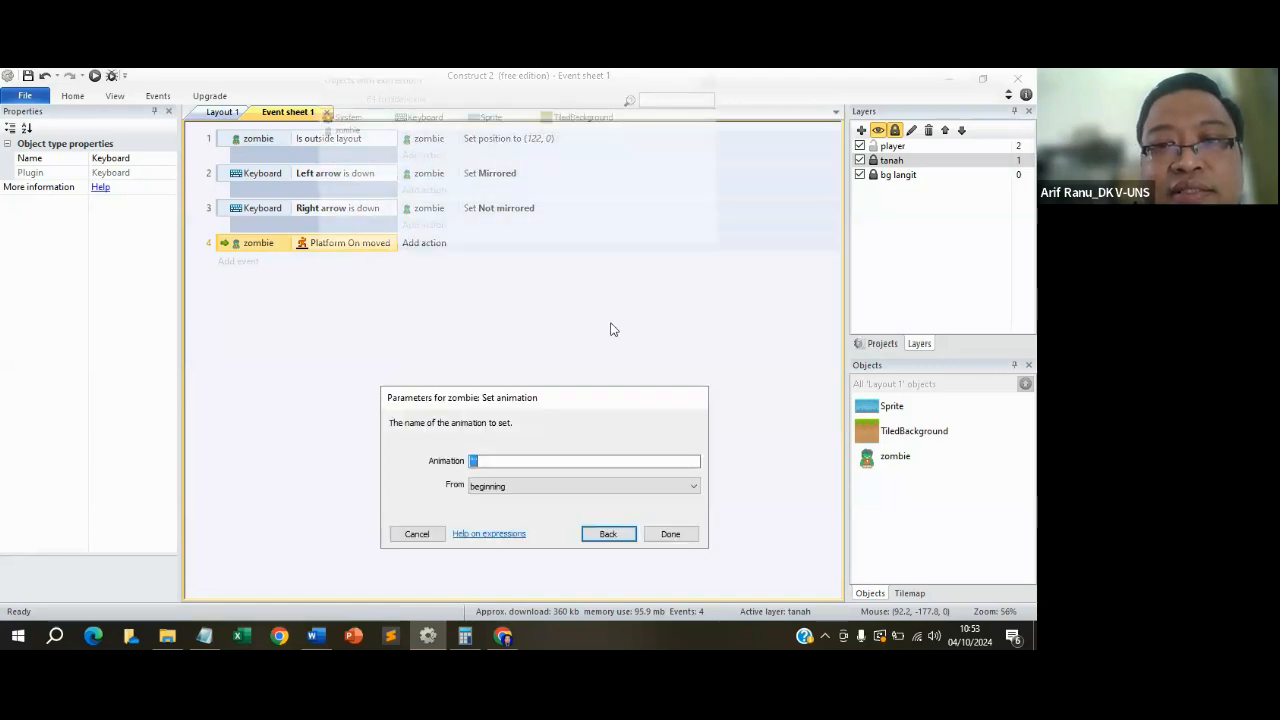
{"action": "left_click", "coordinate": [474, 460]}
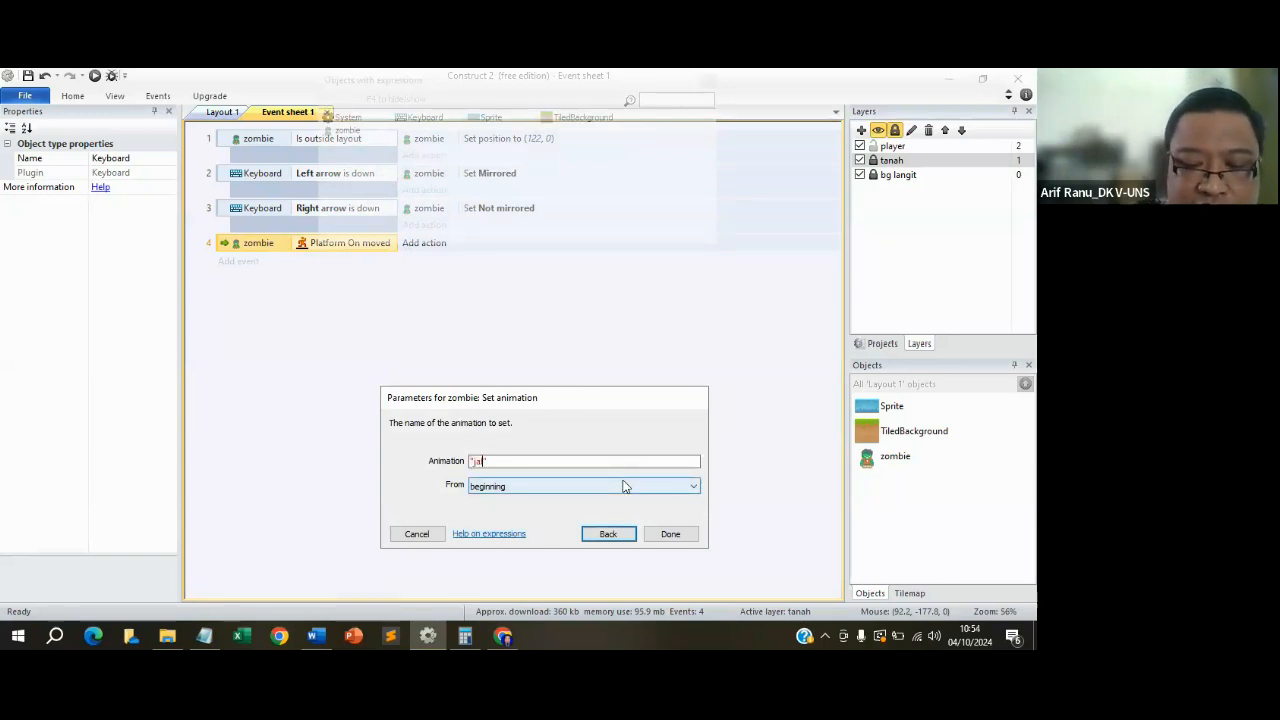
{"action": "type", "text": "jalan"}
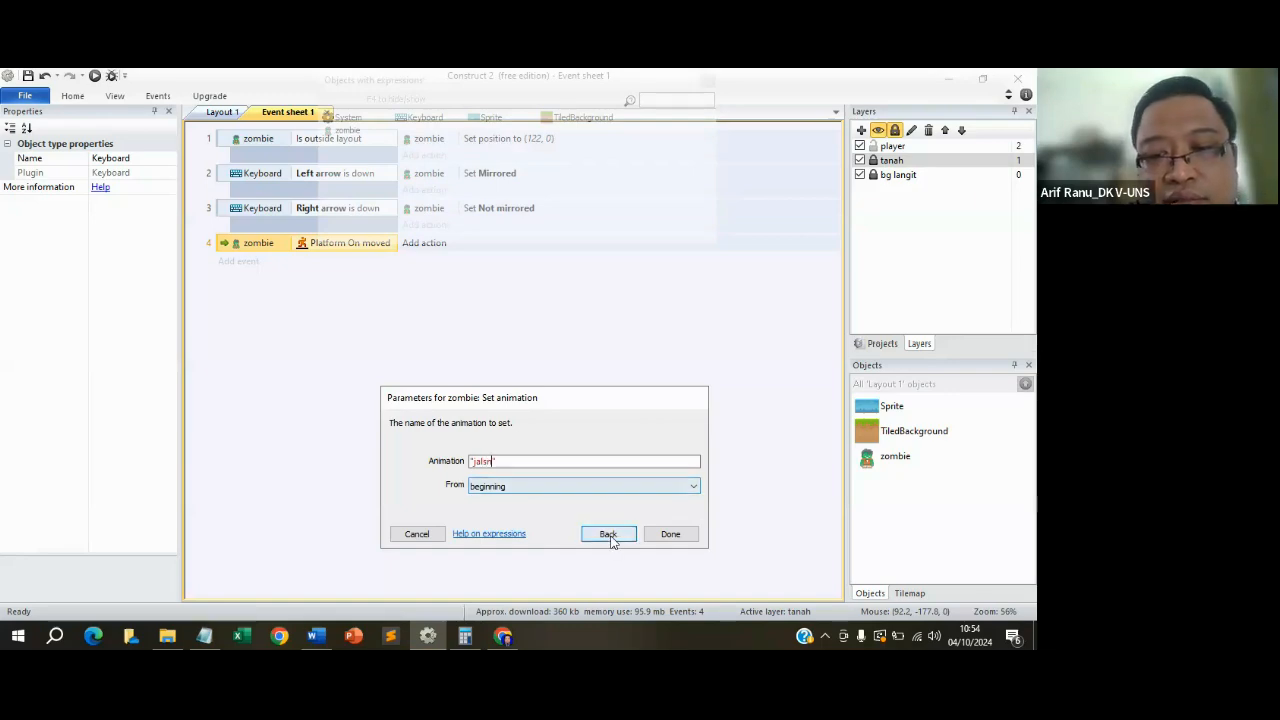
{"action": "left_click", "coordinate": [670, 534]}
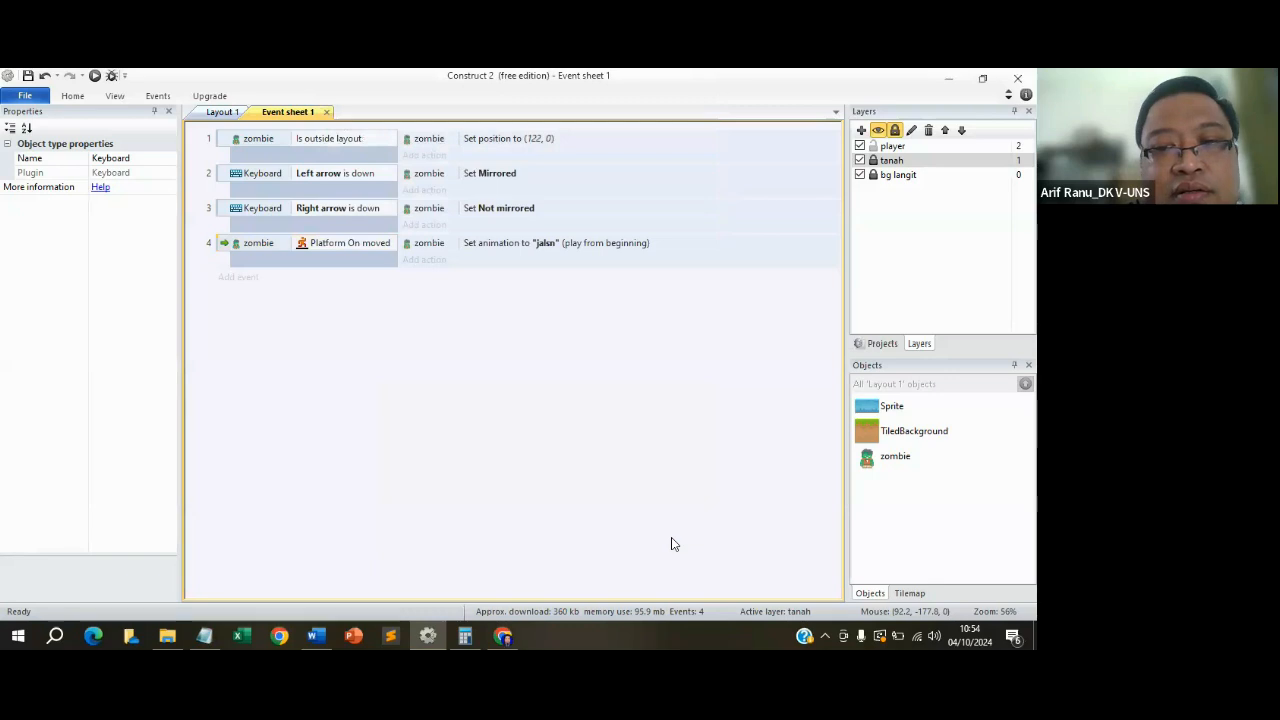
Preview Layout 1 again to check the zombie's animation while it walks right and left, and close the preview.
{"action": "left_click", "coordinate": [206, 116]}
{"action": "left_click", "coordinate": [94, 75]}
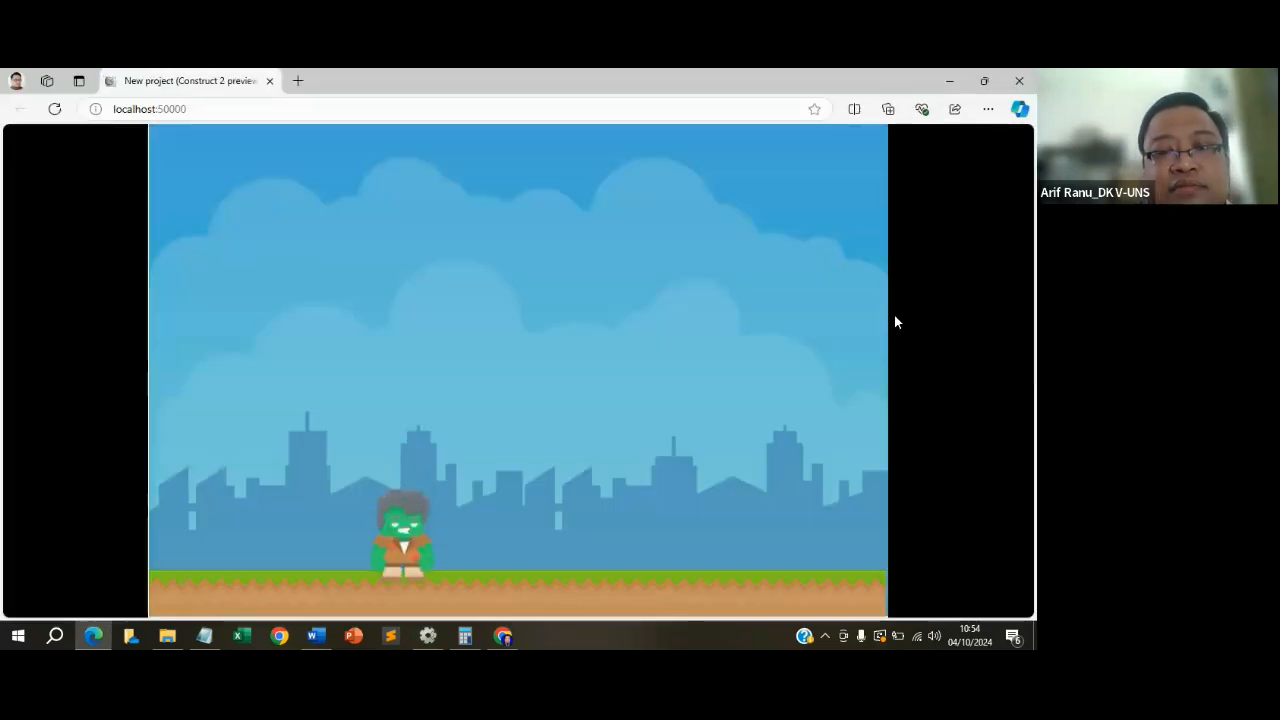
{"action": "key", "text": "Right"}
{"action": "key", "text": "Left"}
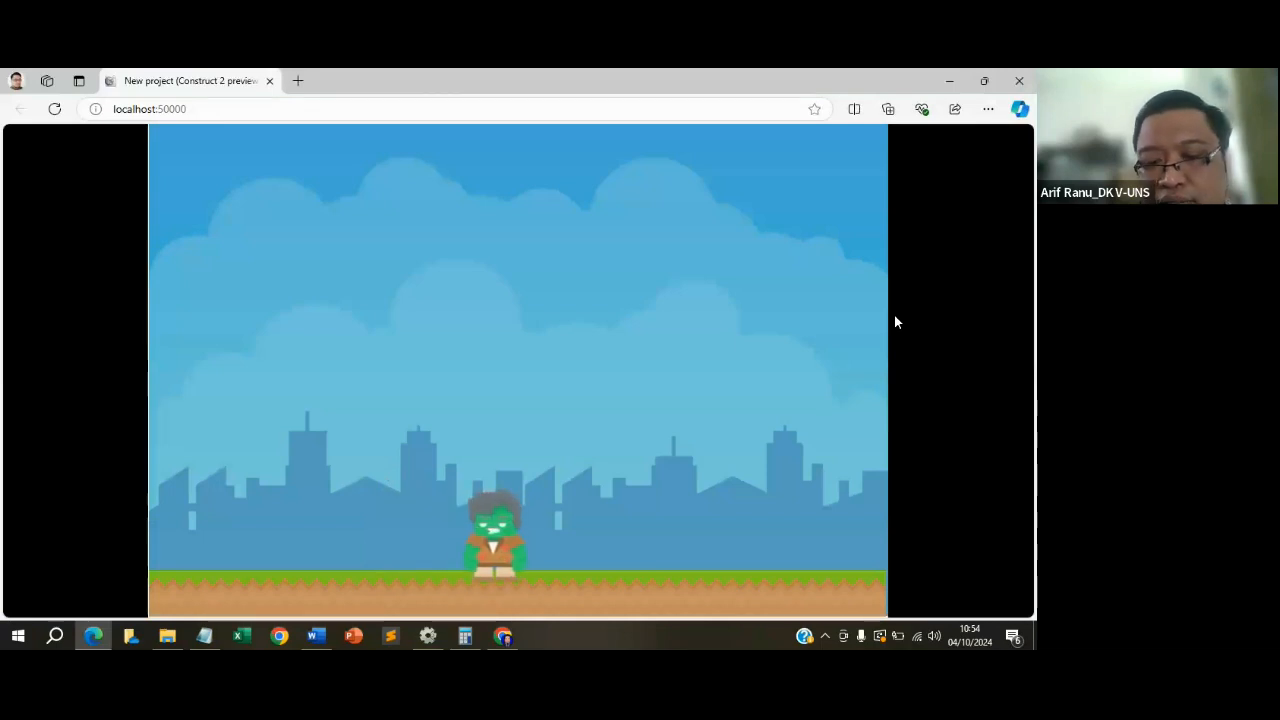
{"action": "key", "text": "Right"}
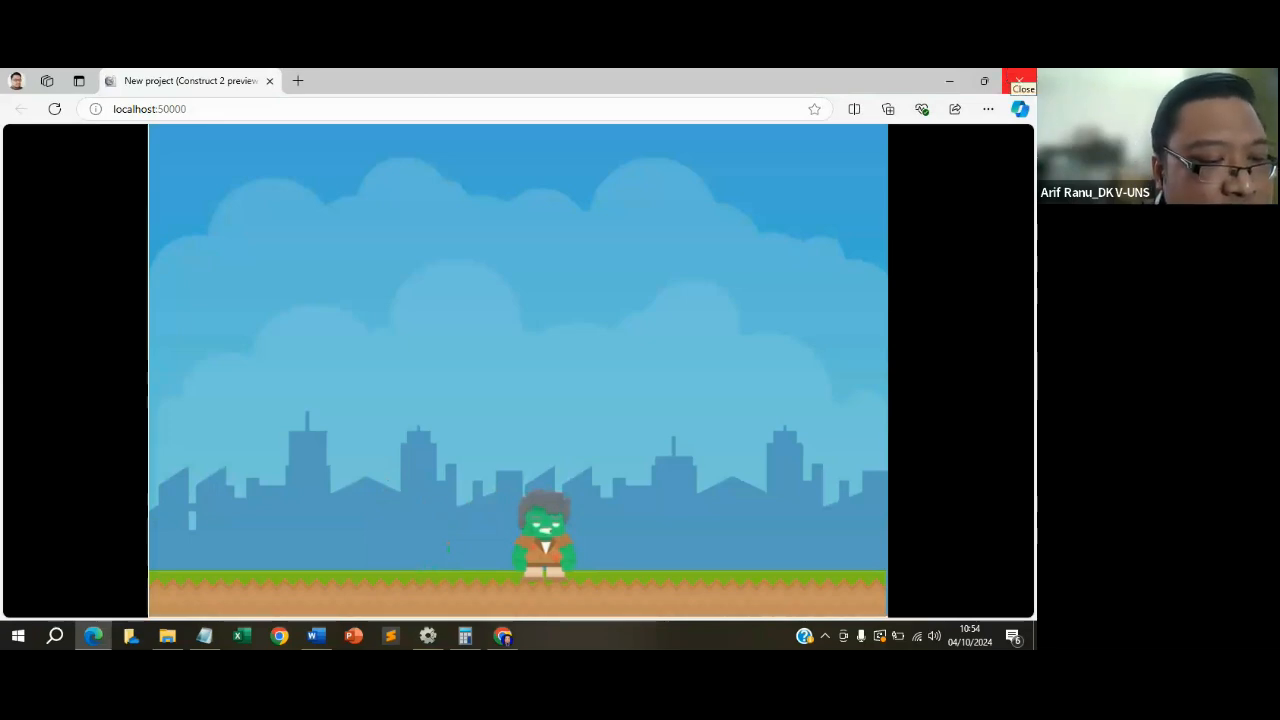
{"action": "left_click", "coordinate": [1019, 80]}
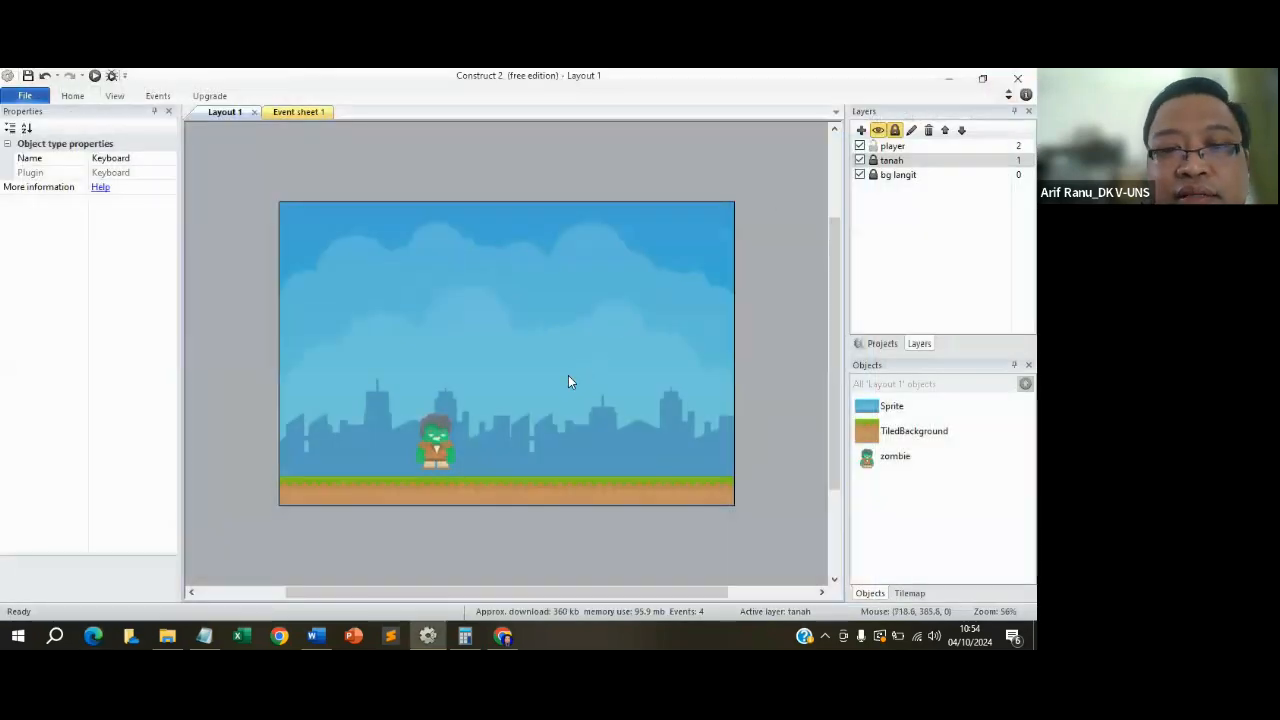
Check the zombie sprite's animation names and the frames of jalan, lompat and jongkok in the image editor, and close it.
{"action": "left_click", "coordinate": [440, 440]}
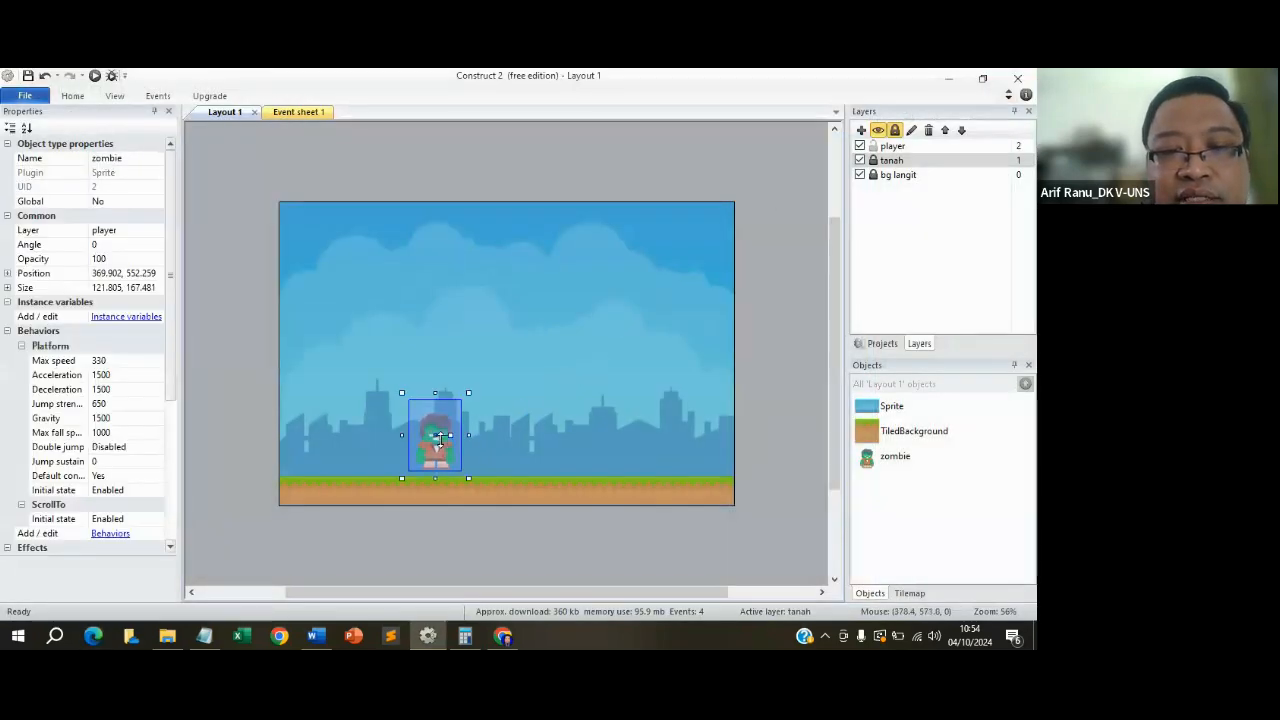
{"action": "double_click", "coordinate": [440, 438]}
{"action": "left_click", "coordinate": [774, 240]}
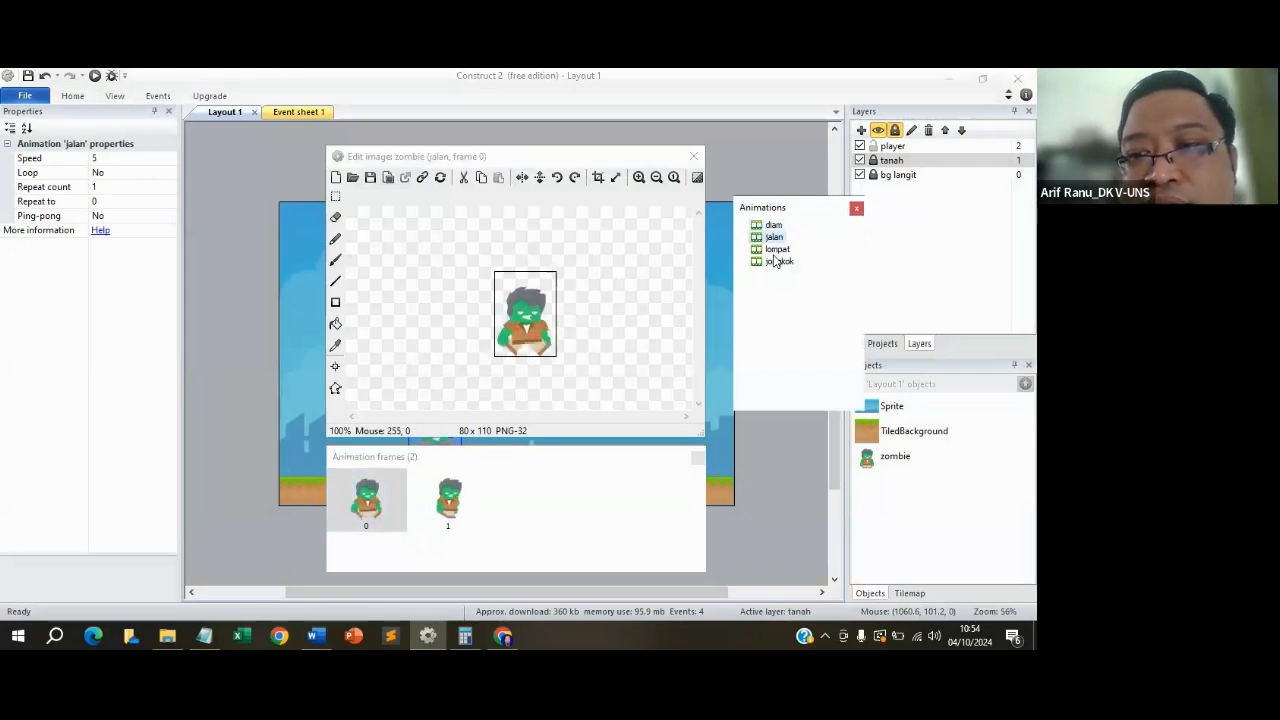
{"action": "left_click", "coordinate": [777, 249]}
{"action": "left_click", "coordinate": [778, 261]}
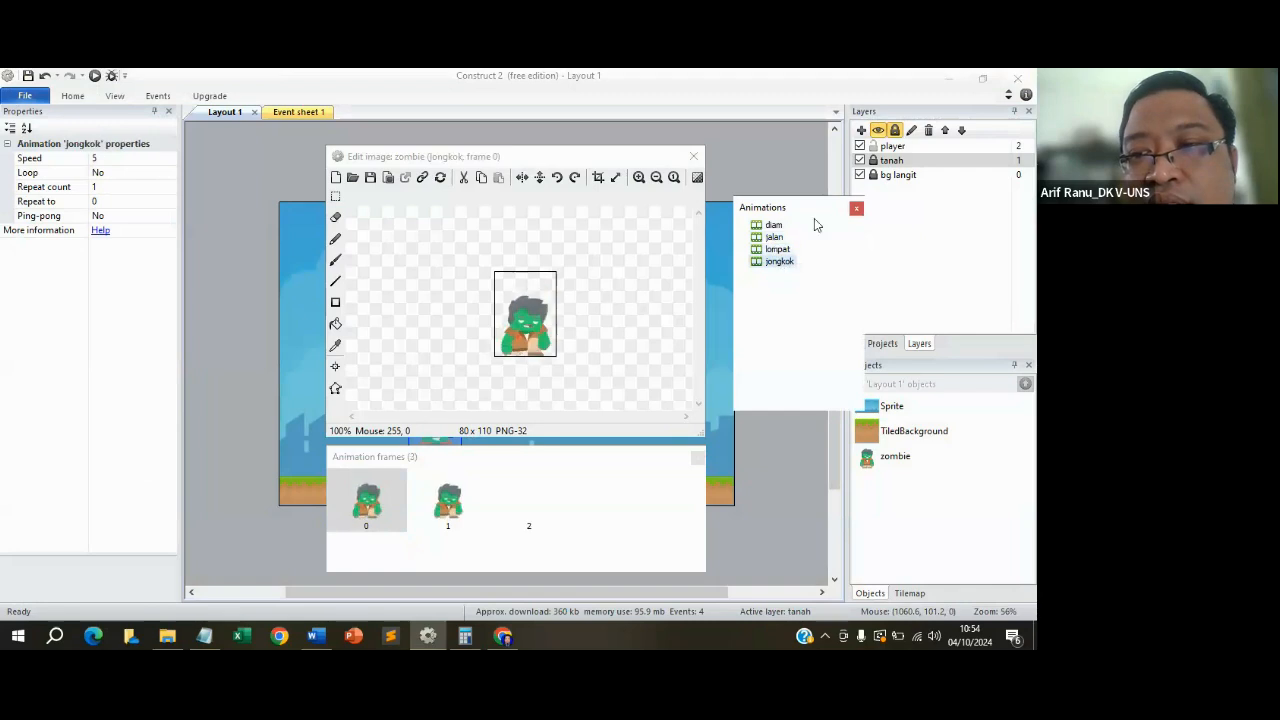
{"action": "left_click", "coordinate": [693, 156]}
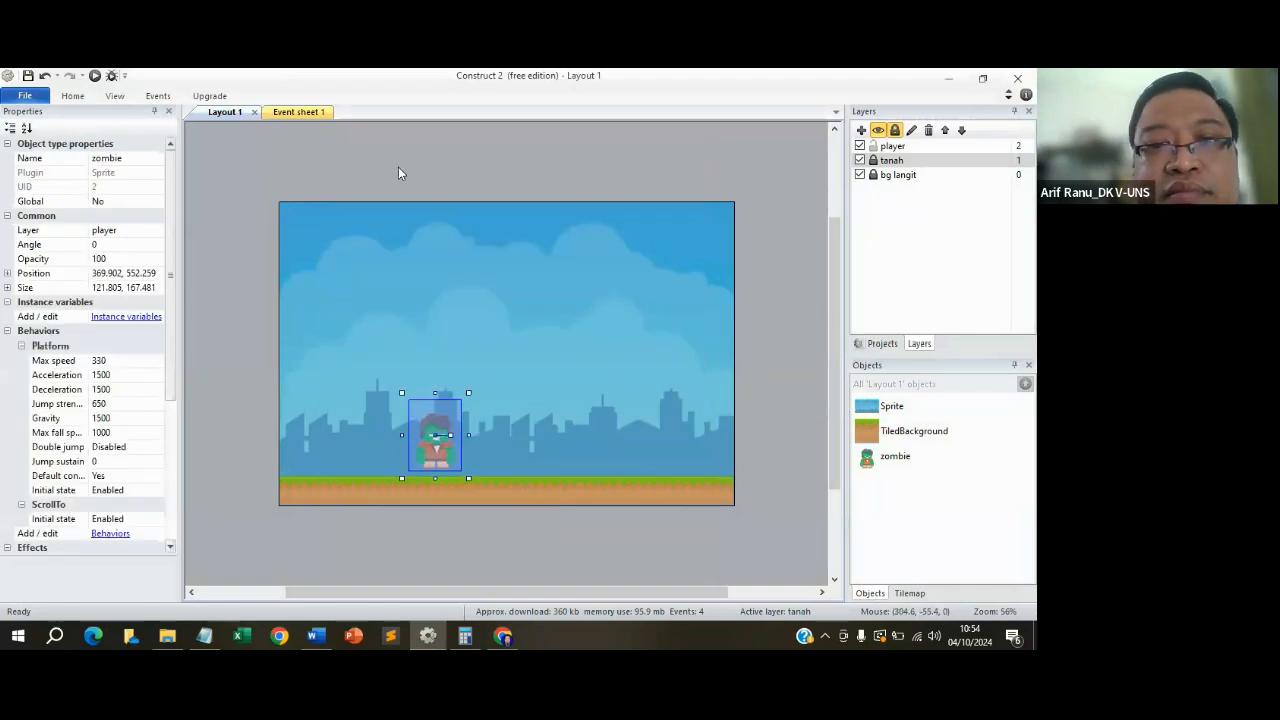
Correct the animation name to "jalan" in the Set animation action of Event sheet 1's On moved event.
{"action": "left_click", "coordinate": [298, 111]}
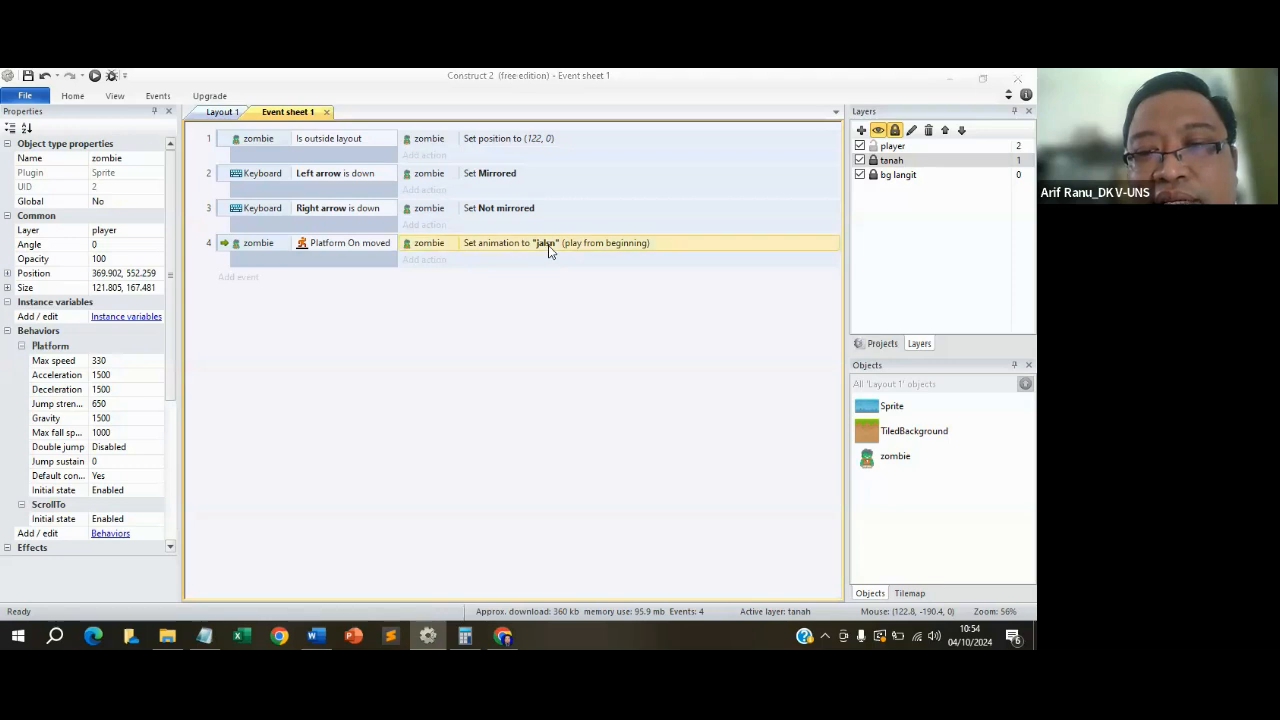
{"action": "double_click", "coordinate": [546, 250]}
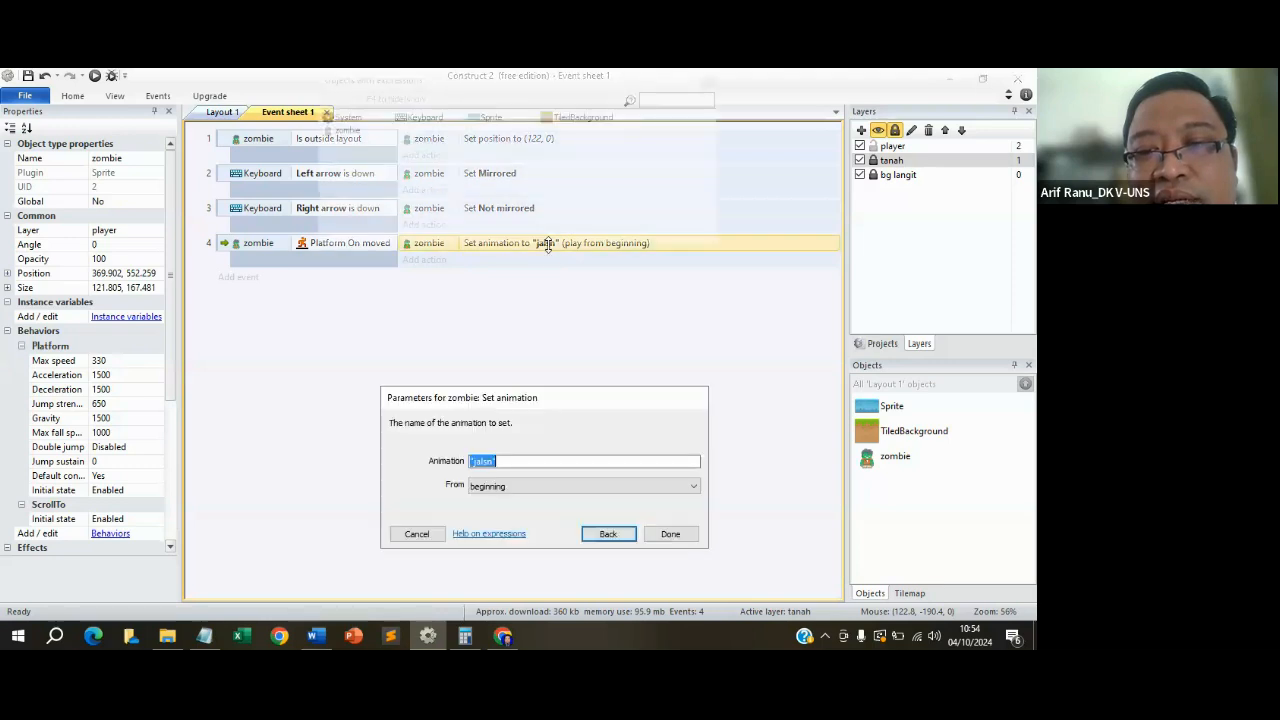
{"action": "left_click", "coordinate": [487, 463]}
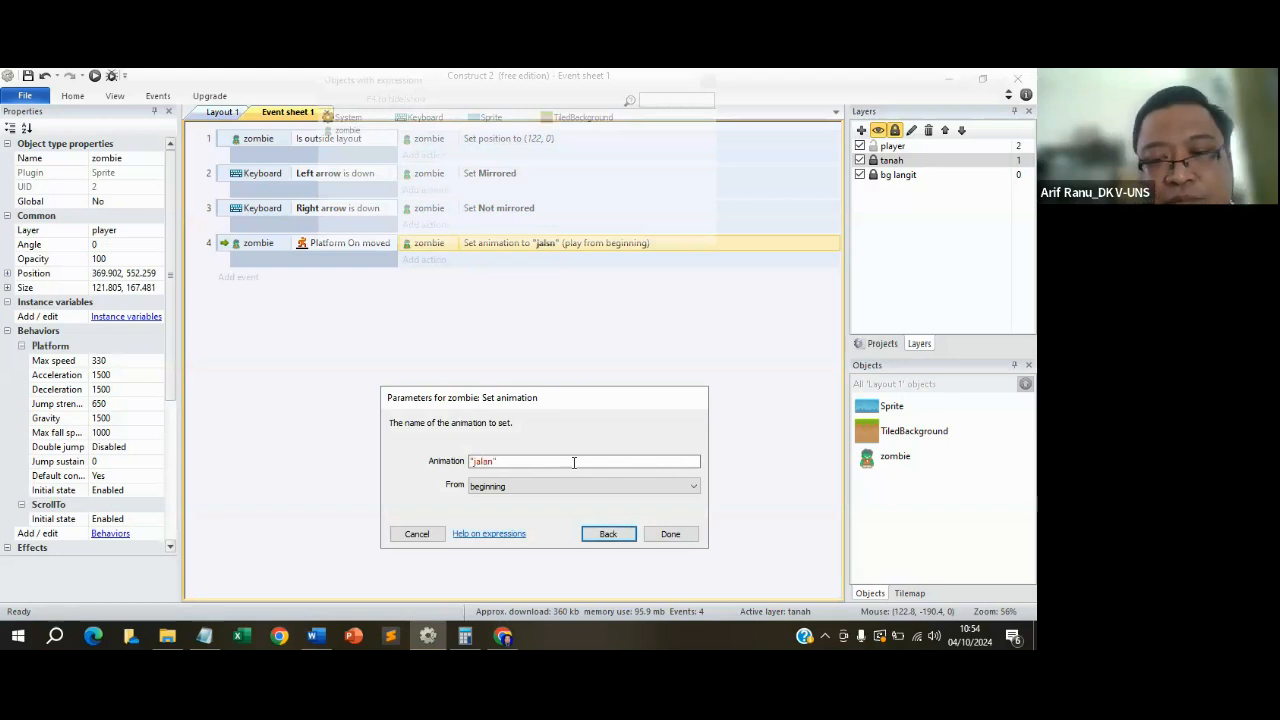
{"action": "left_click", "coordinate": [667, 534]}
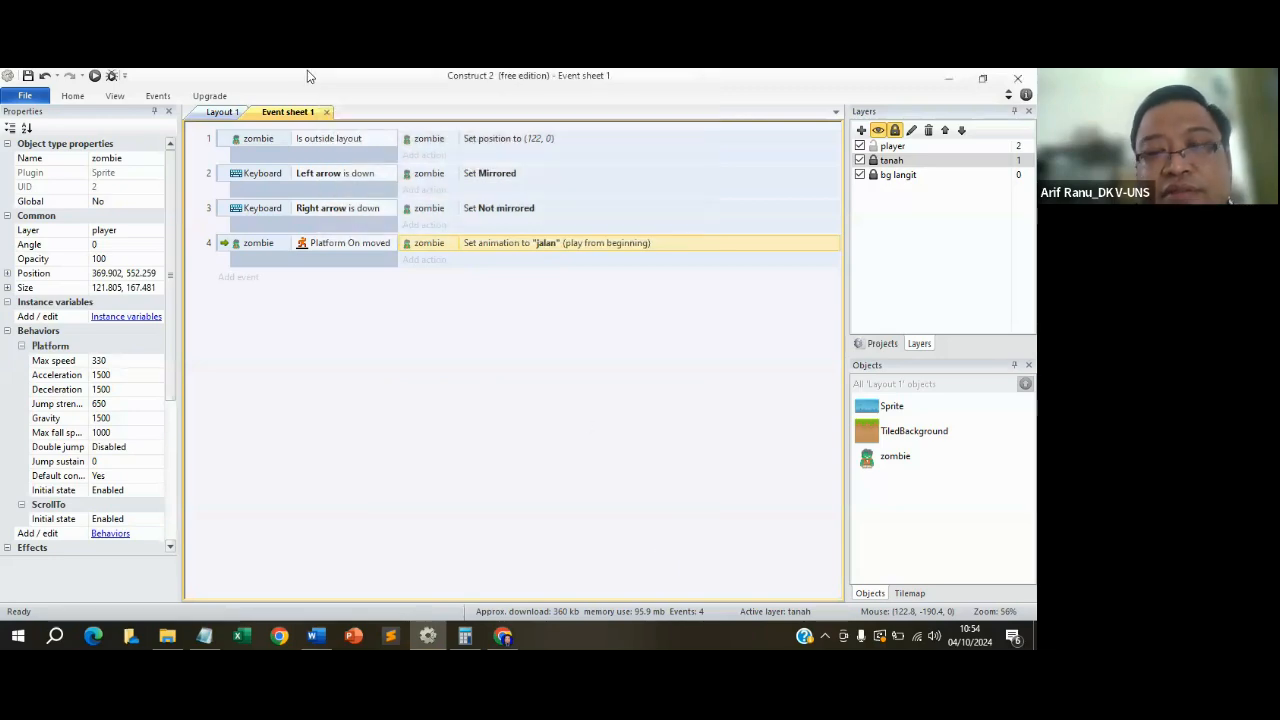
Preview Layout 1 to test the zombie's walking animation while moving it right and left, and close the preview.
{"action": "left_click", "coordinate": [220, 112]}
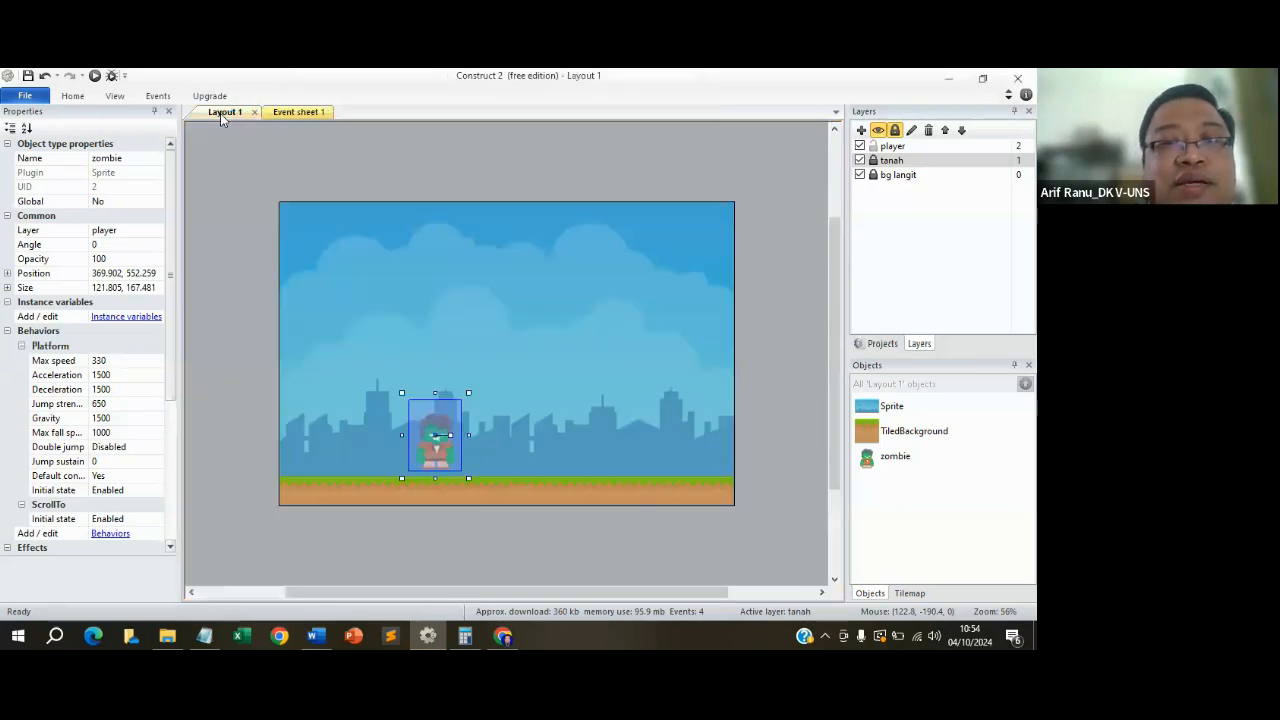
{"action": "left_click", "coordinate": [96, 76]}
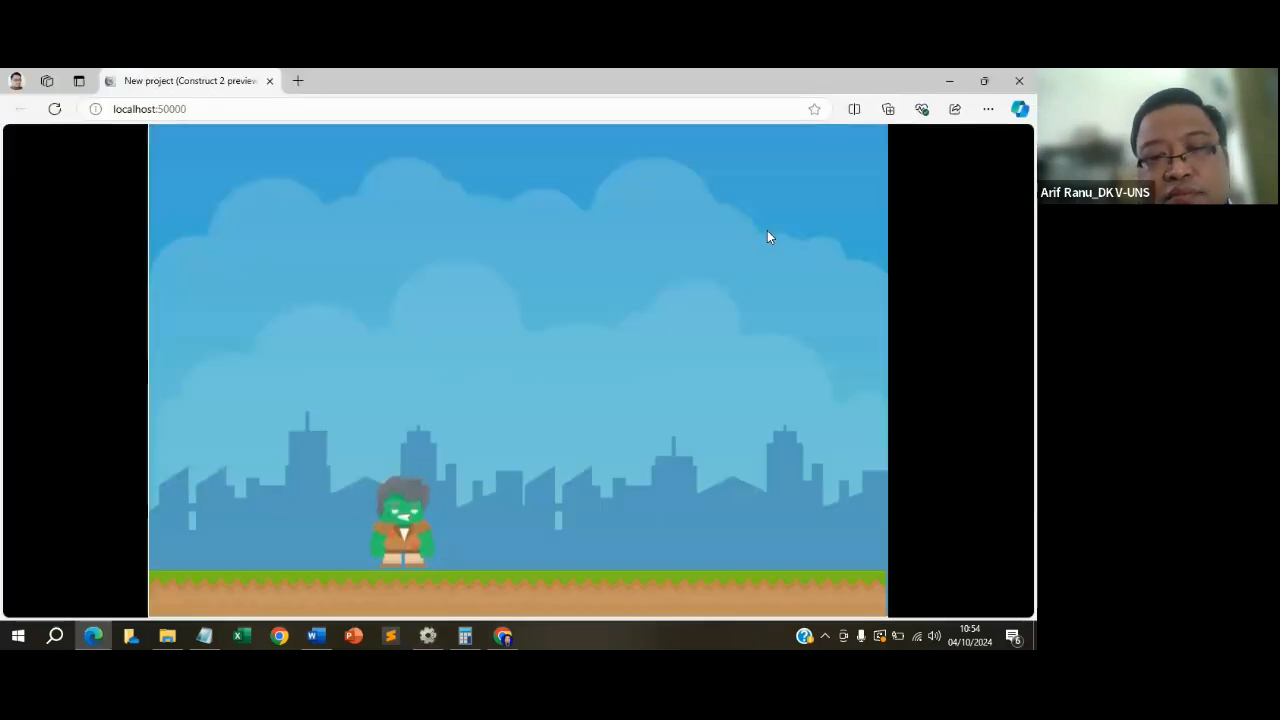
{"action": "key", "text": "Right"}
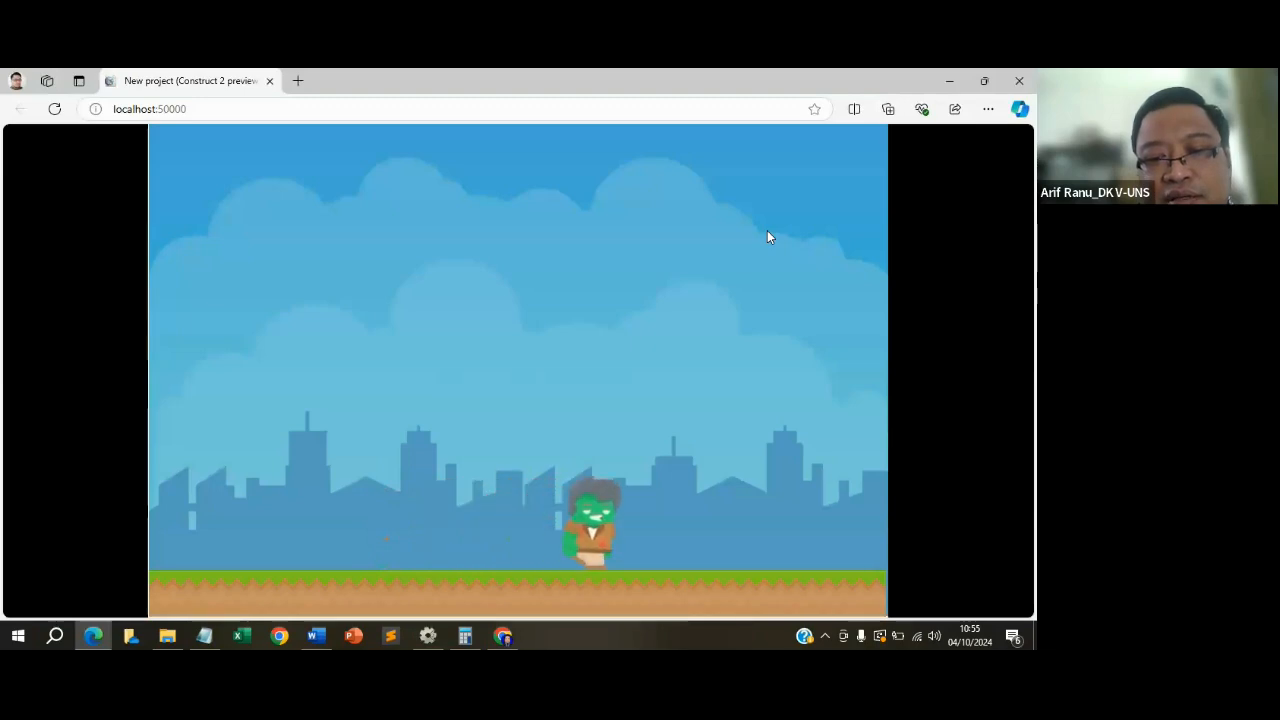
{"action": "key", "text": "Left"}
{"action": "key", "text": "Right"}
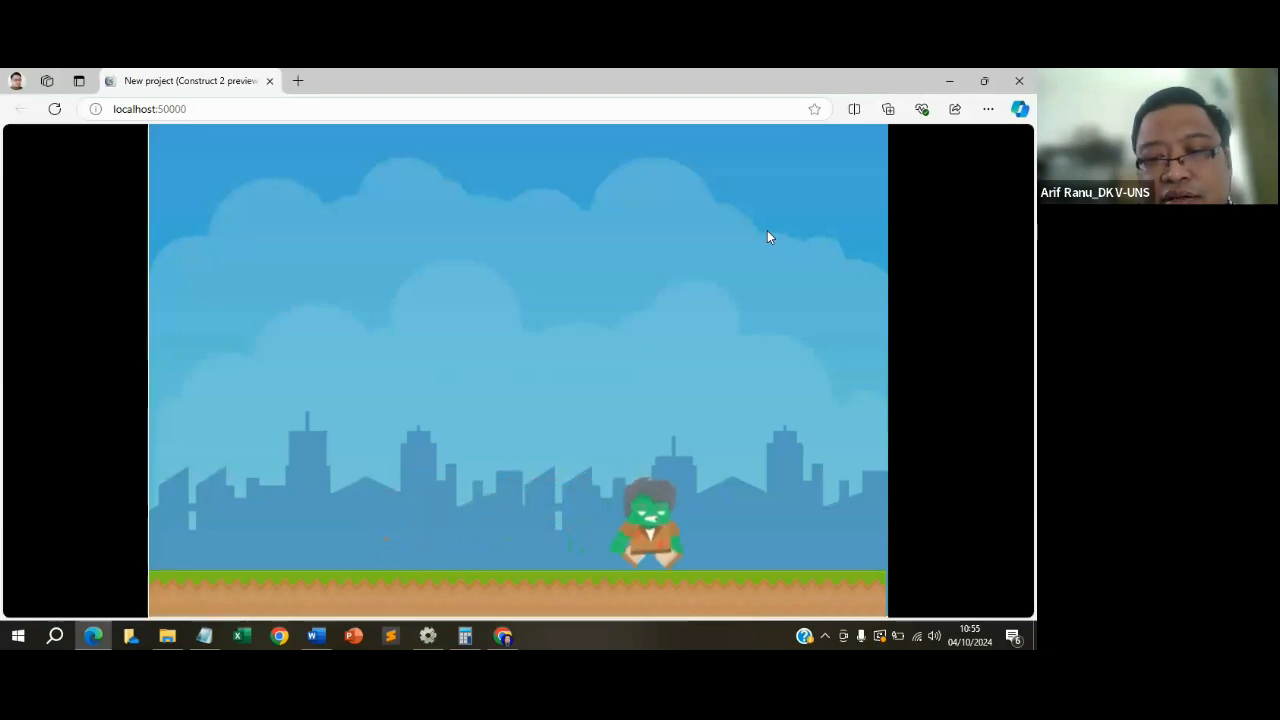
{"action": "key", "text": "Left"}
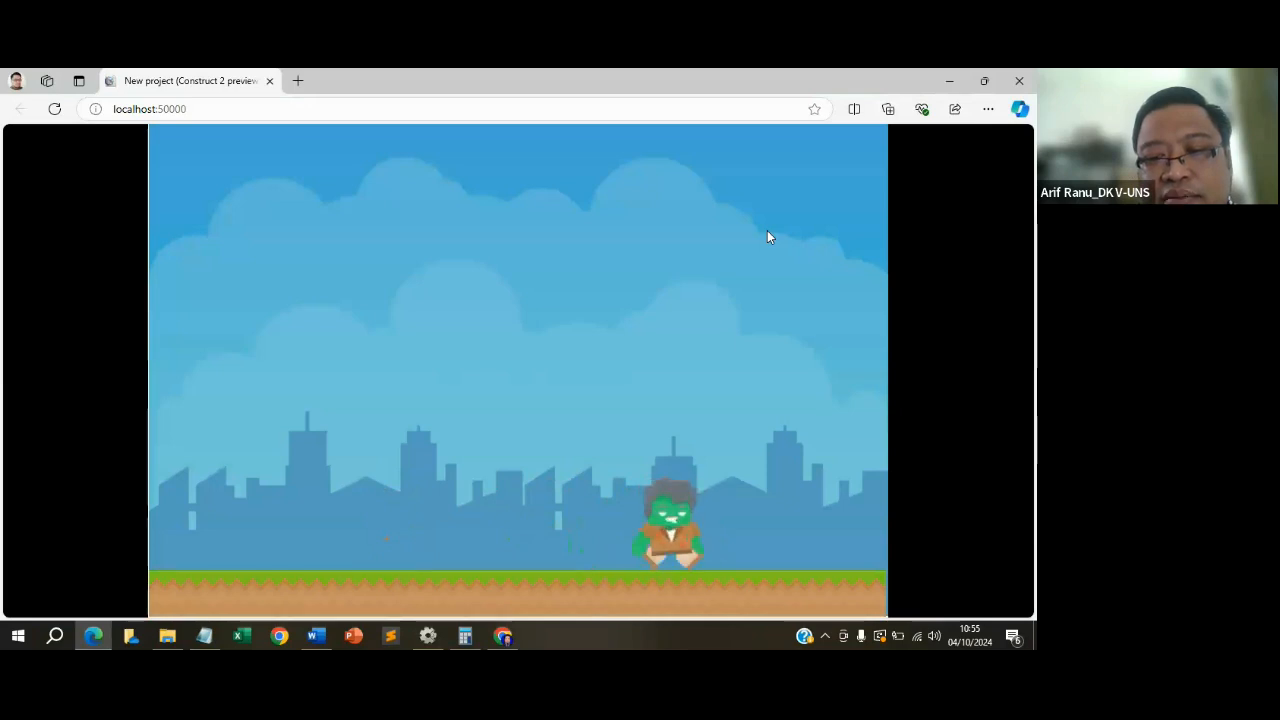
{"action": "key", "text": "Right"}
{"action": "key", "text": "Left"}
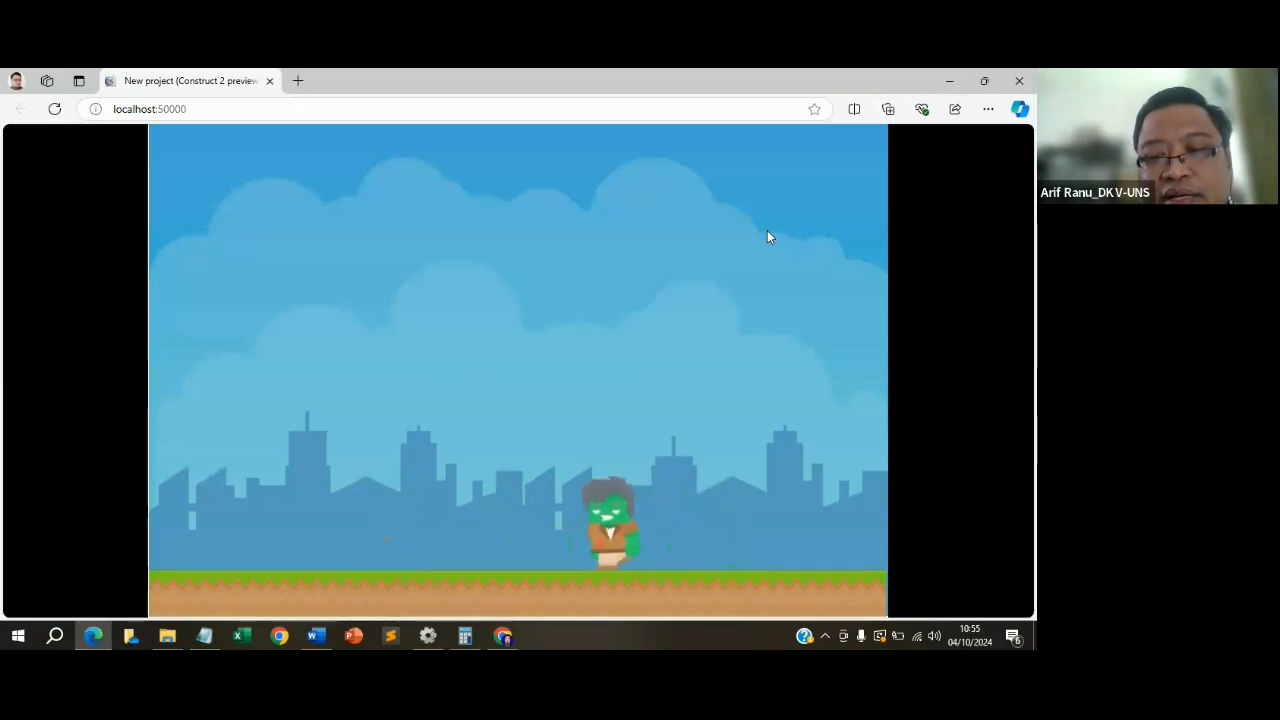
{"action": "key", "text": "Right"}
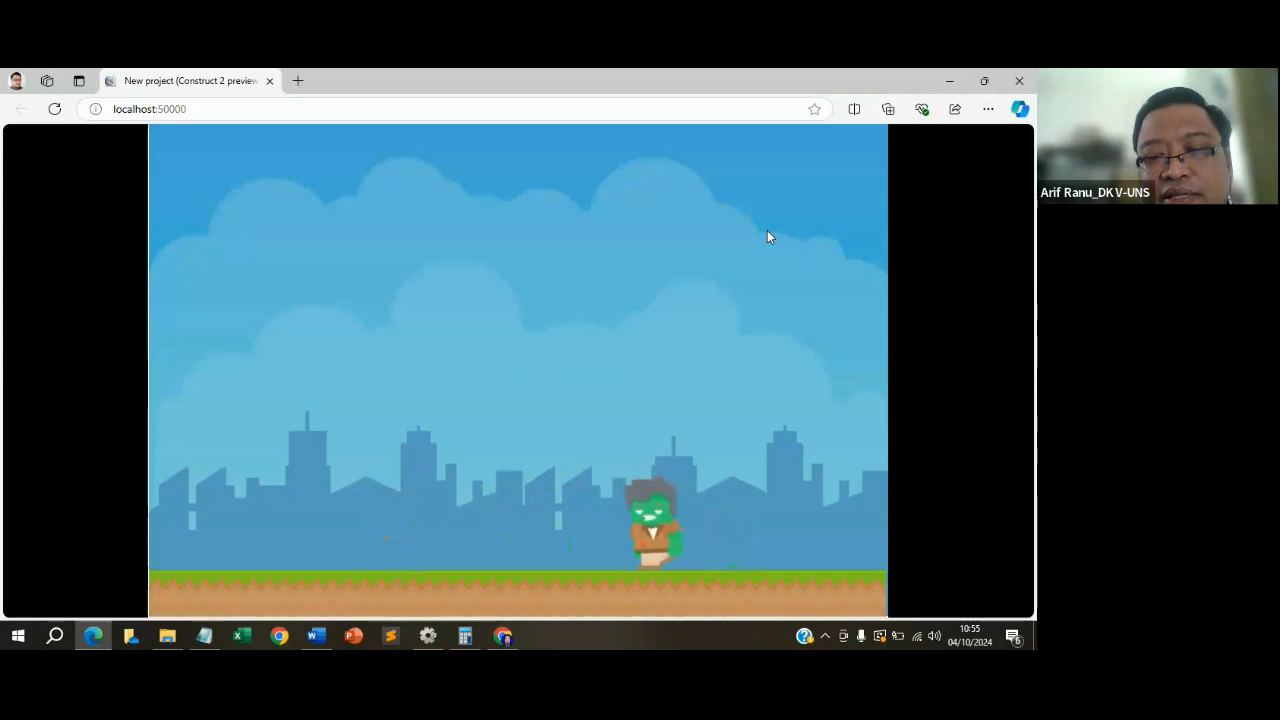
{"action": "key", "text": "Left"}
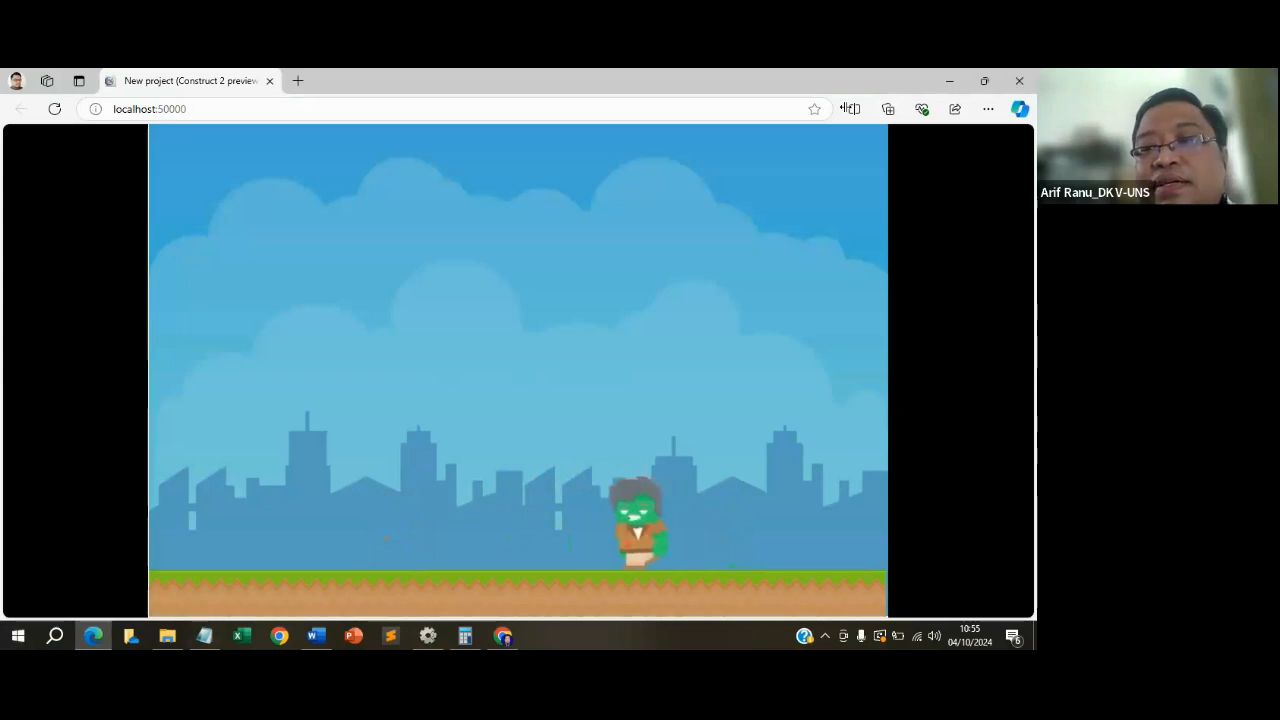
{"action": "left_click", "coordinate": [1019, 80]}
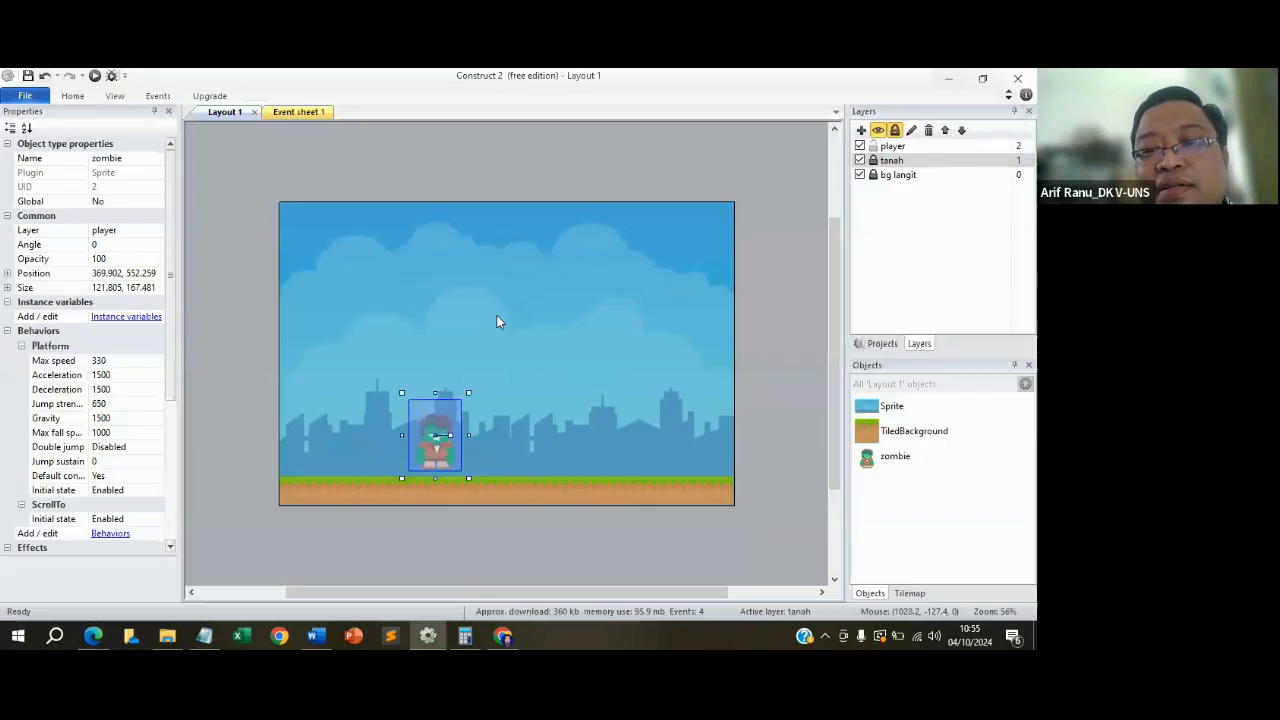
Set the zombie sprite's "diam" animation to loop and close the image editor.
{"action": "double_click", "coordinate": [447, 440]}
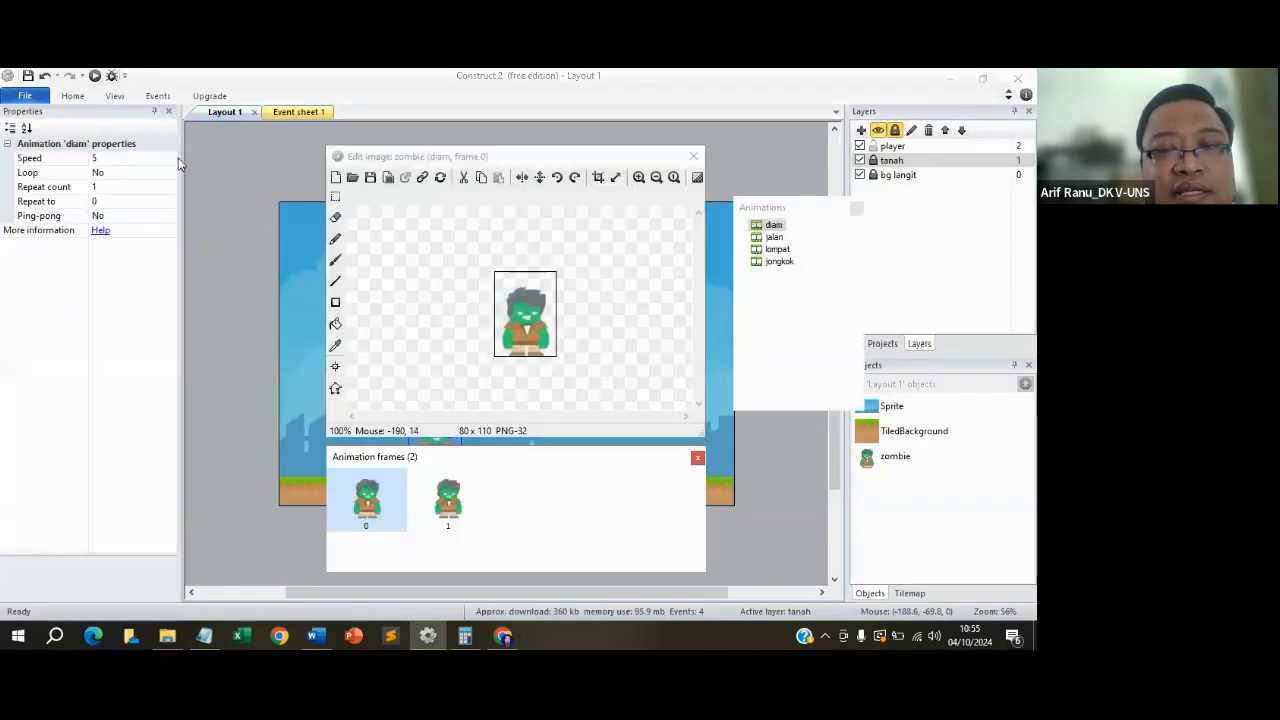
{"action": "left_click", "coordinate": [98, 172]}
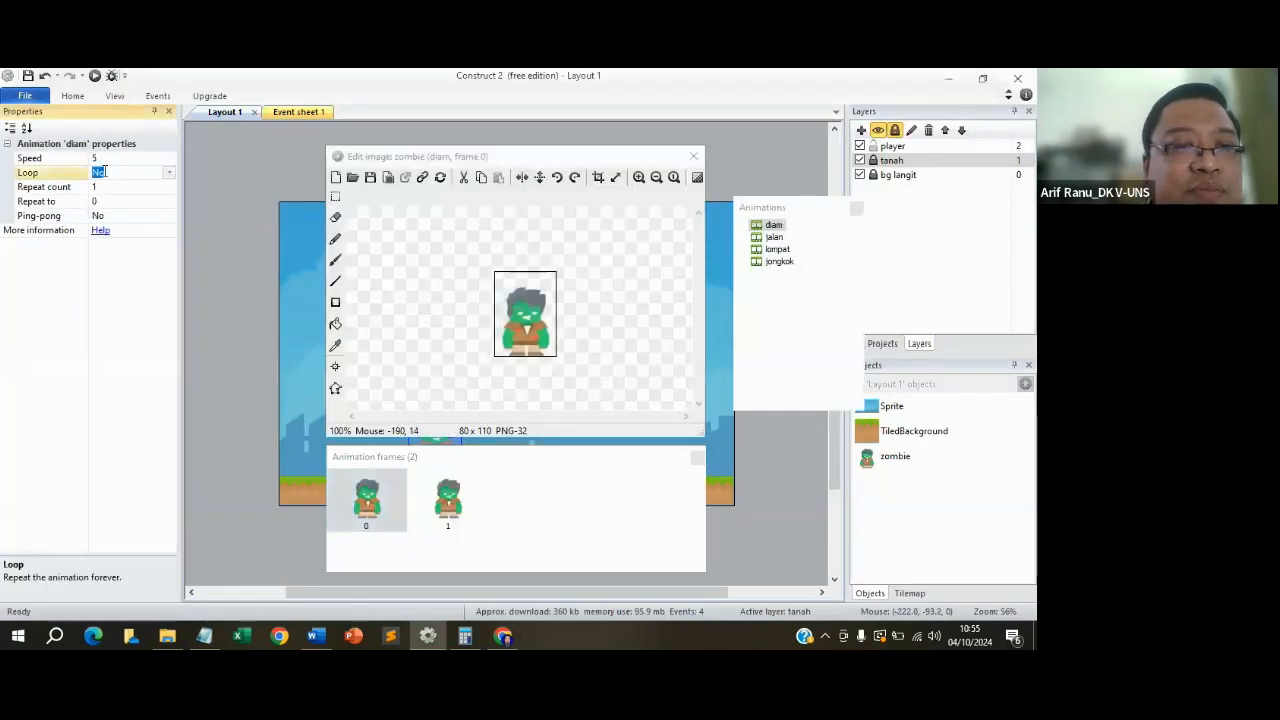
{"action": "left_click", "coordinate": [169, 172]}
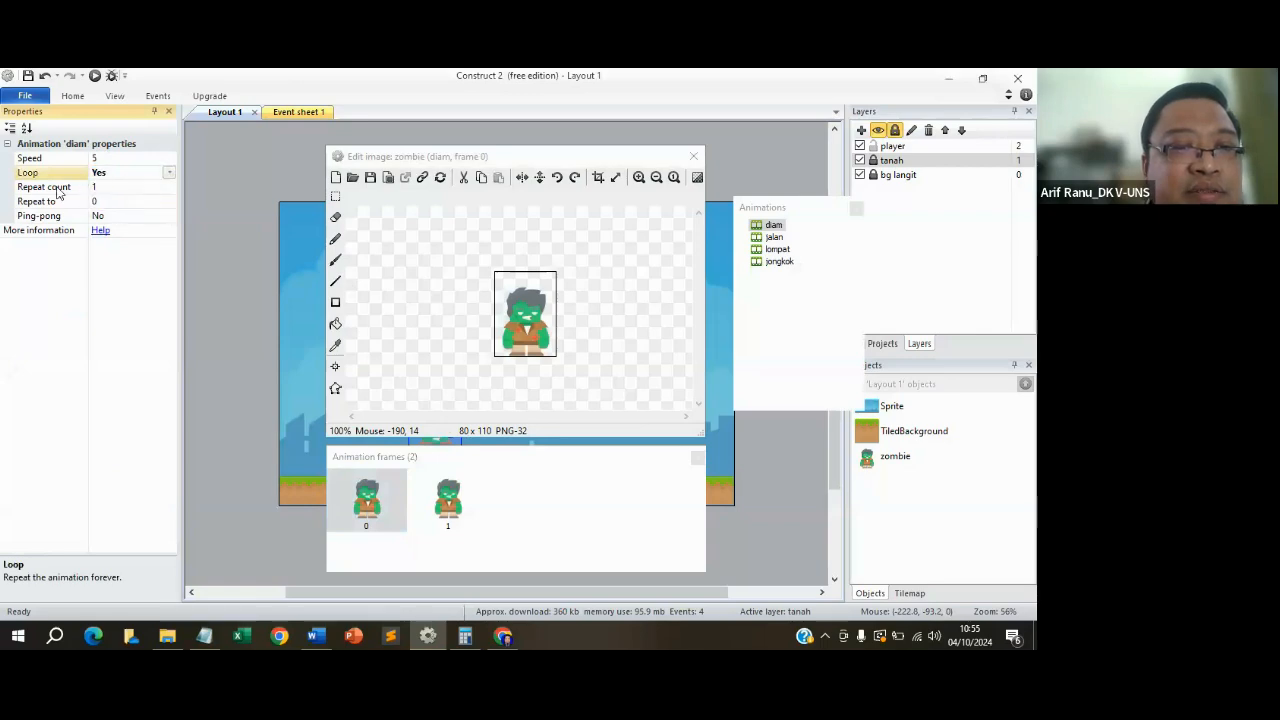
{"action": "left_click", "coordinate": [98, 188]}
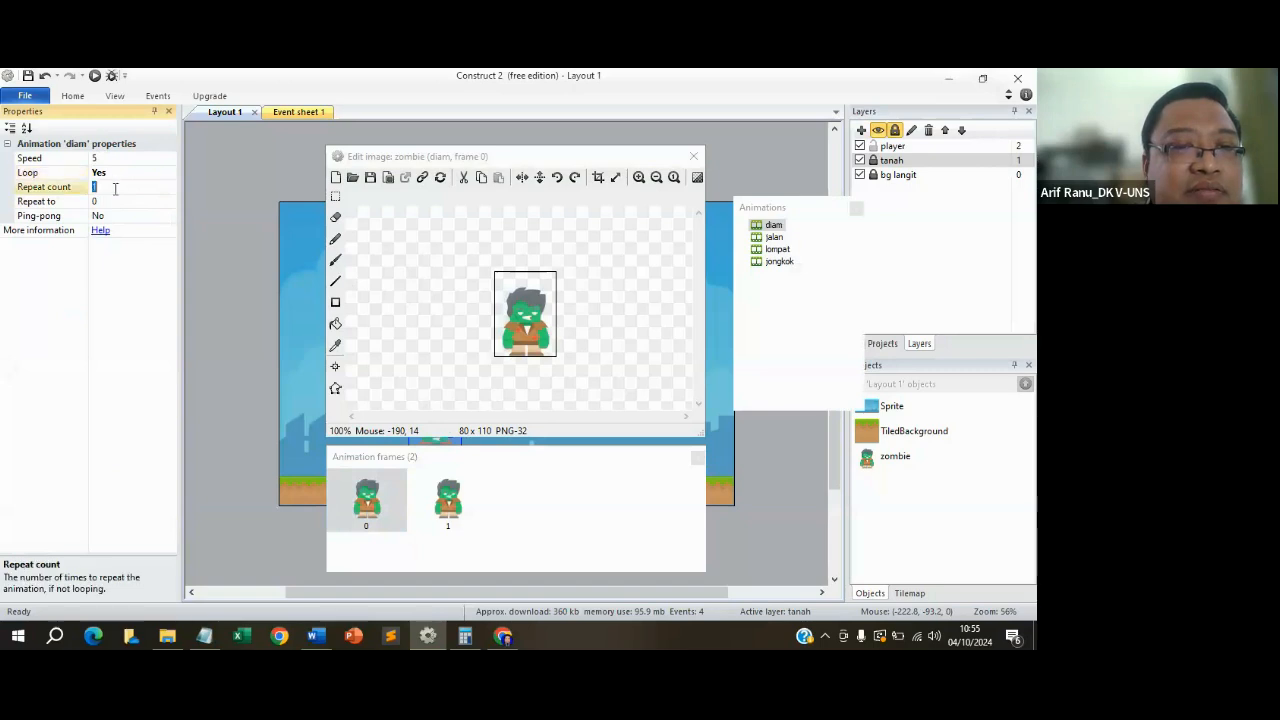
{"action": "left_click", "coordinate": [692, 160]}
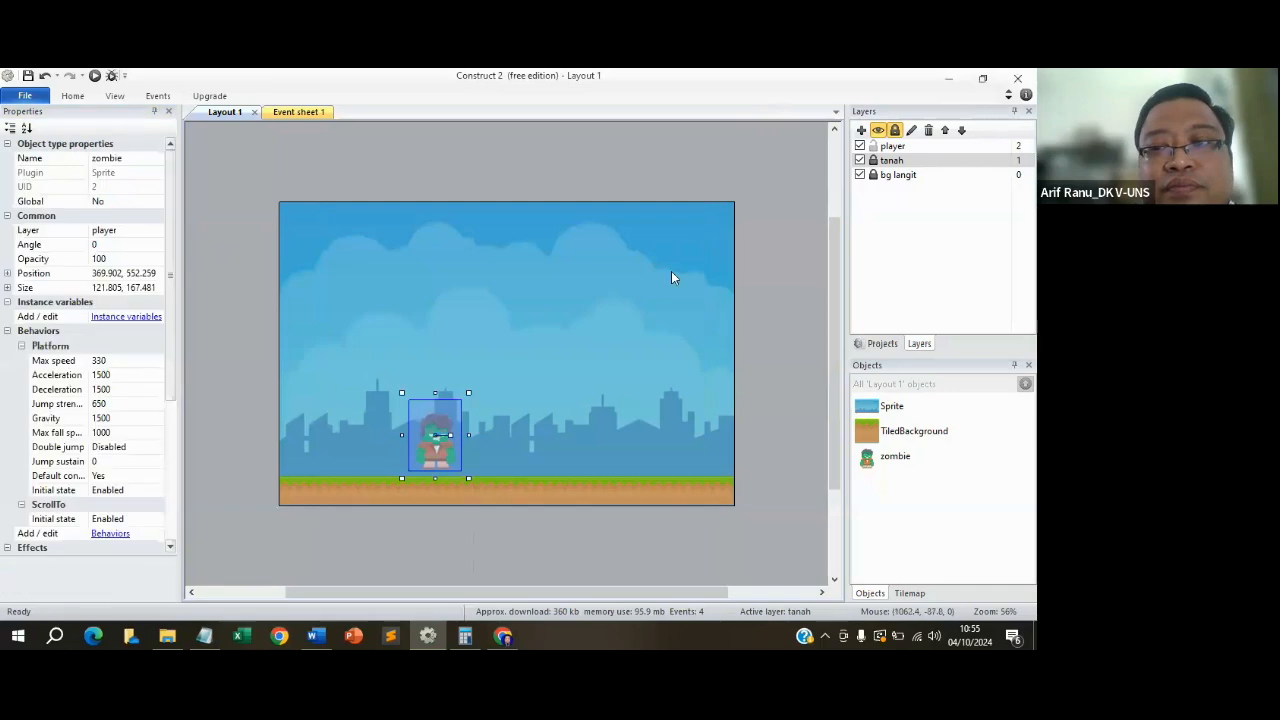
Preview Layout 1 with the looping "diam" animation, walk the zombie left and right, and close the preview.
{"action": "left_click", "coordinate": [94, 75]}
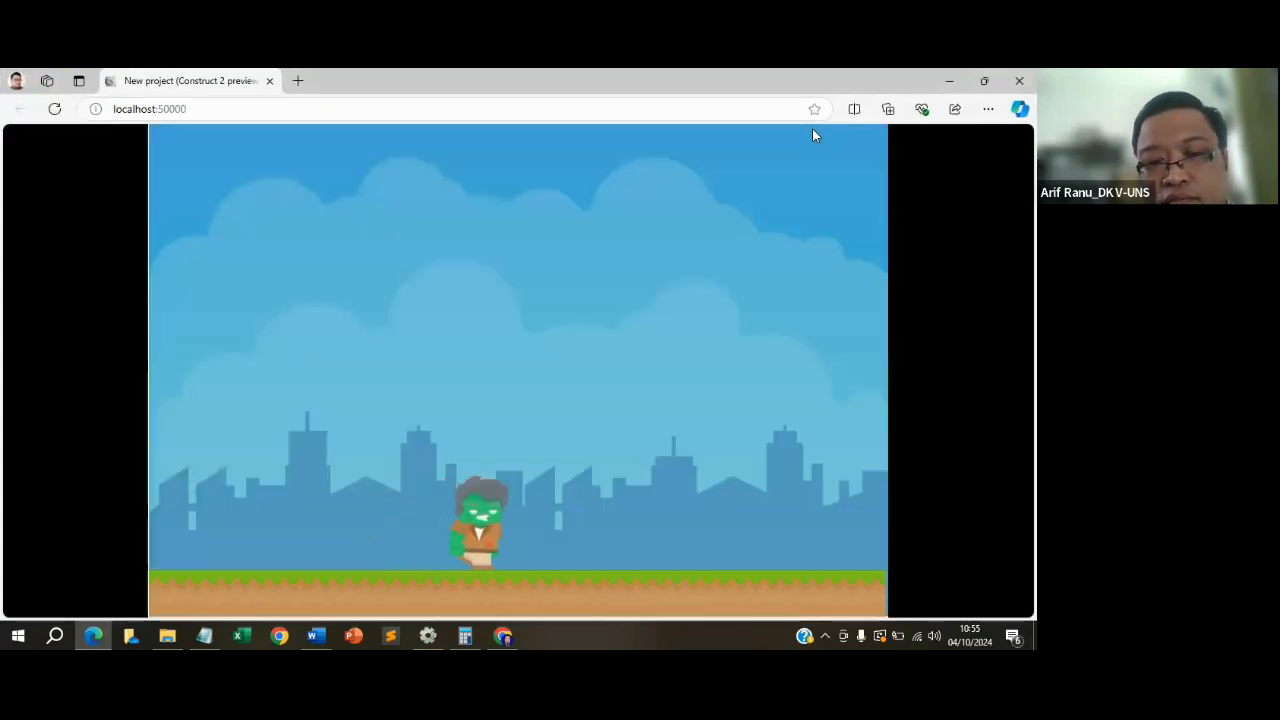
{"action": "key", "text": "Left"}
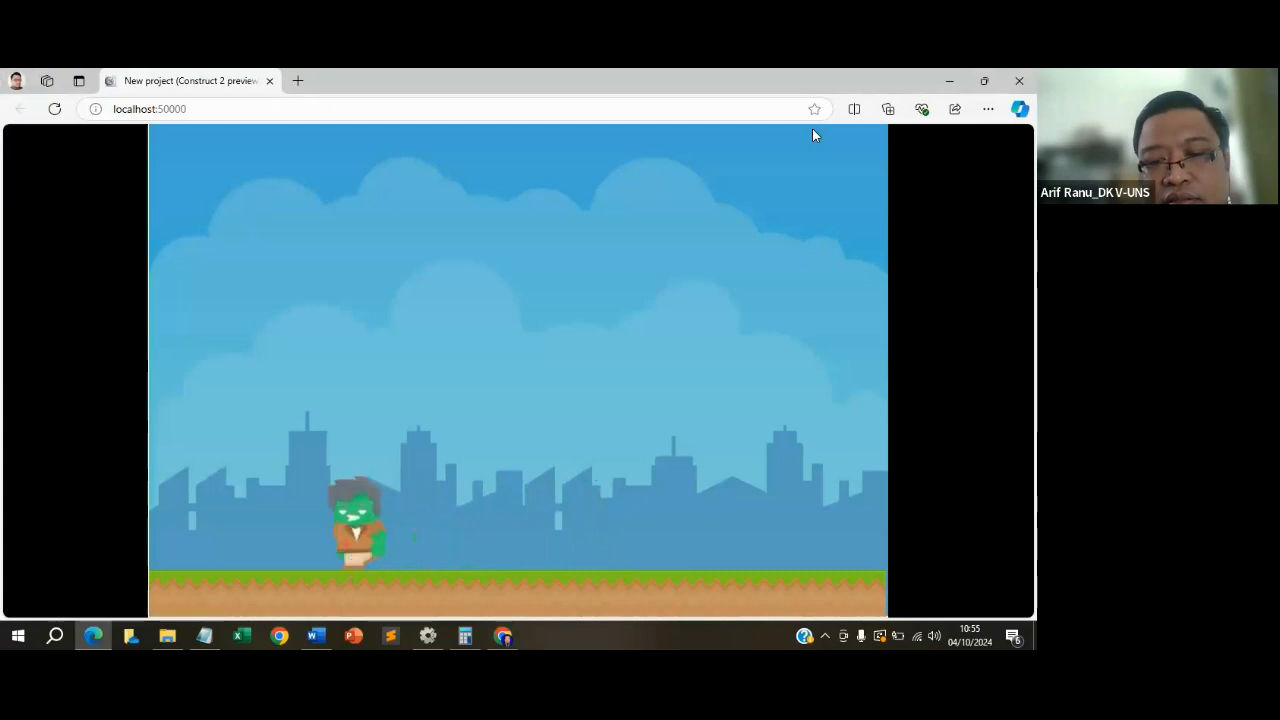
{"action": "key", "text": "Right"}
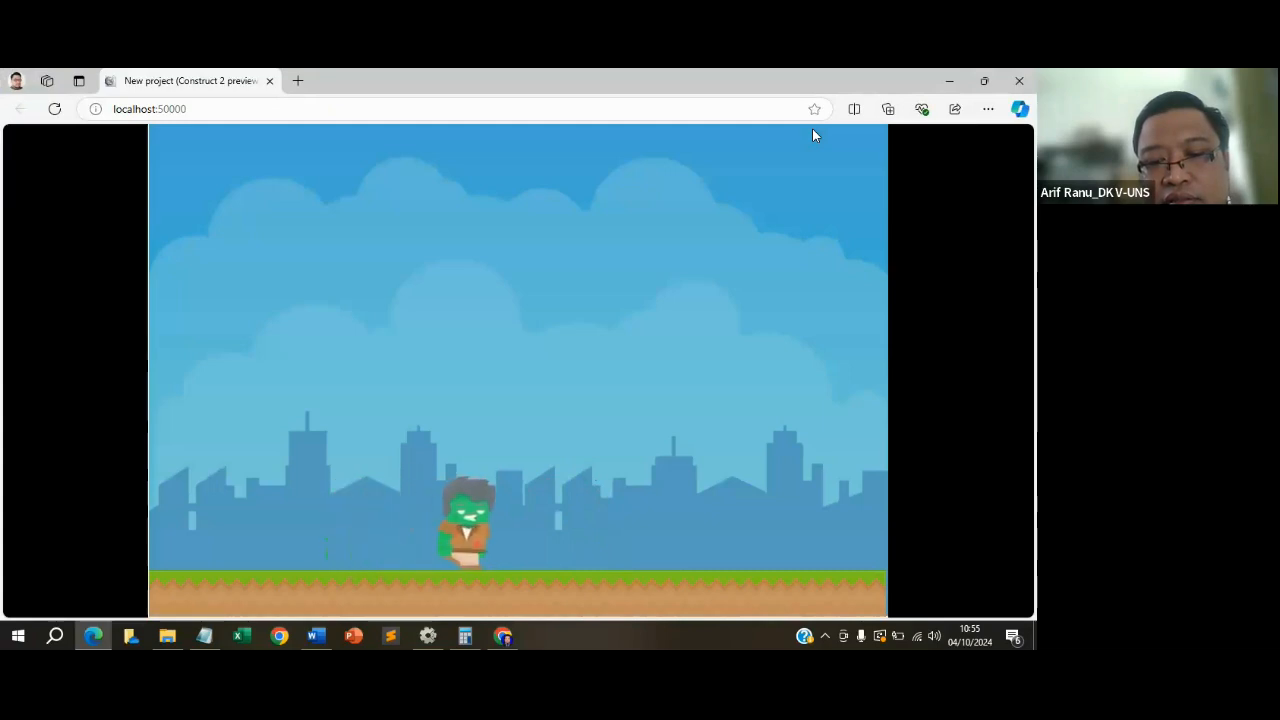
{"action": "left_click", "coordinate": [1019, 80]}
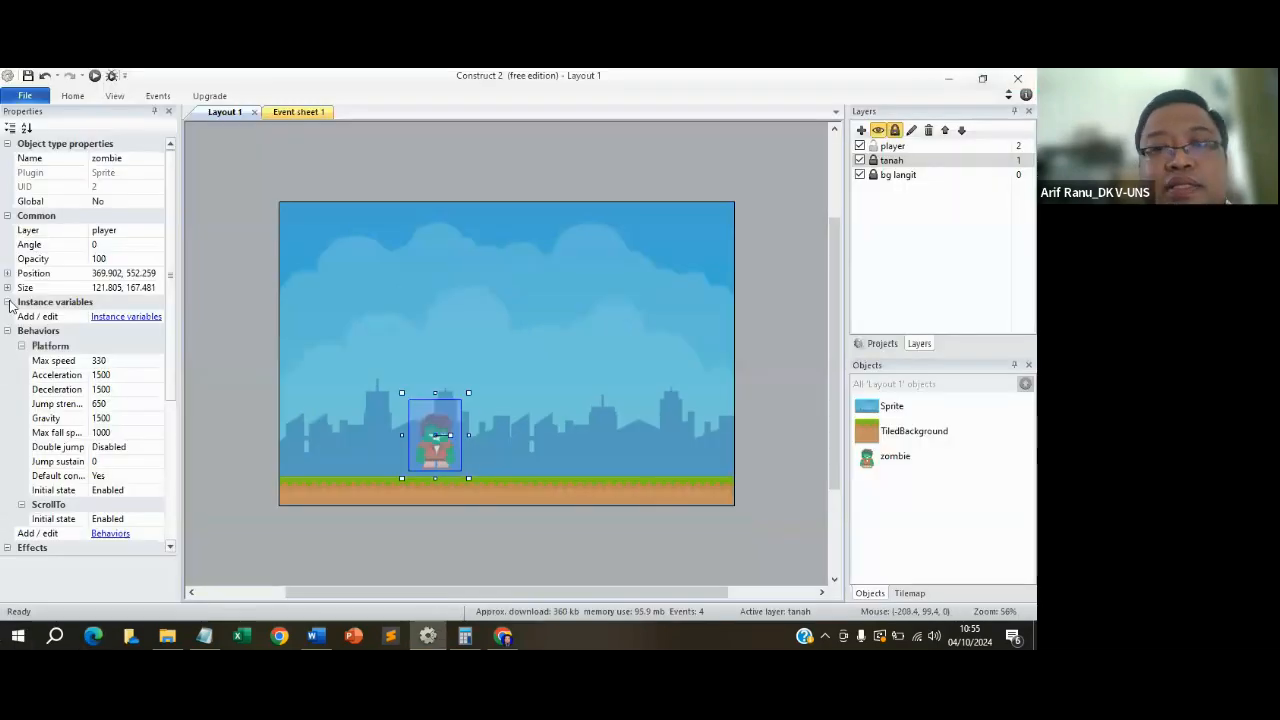
Set the repeat count of the zombie's "diam" animation to 4 and close the image editor.
{"action": "double_click", "coordinate": [436, 458]}
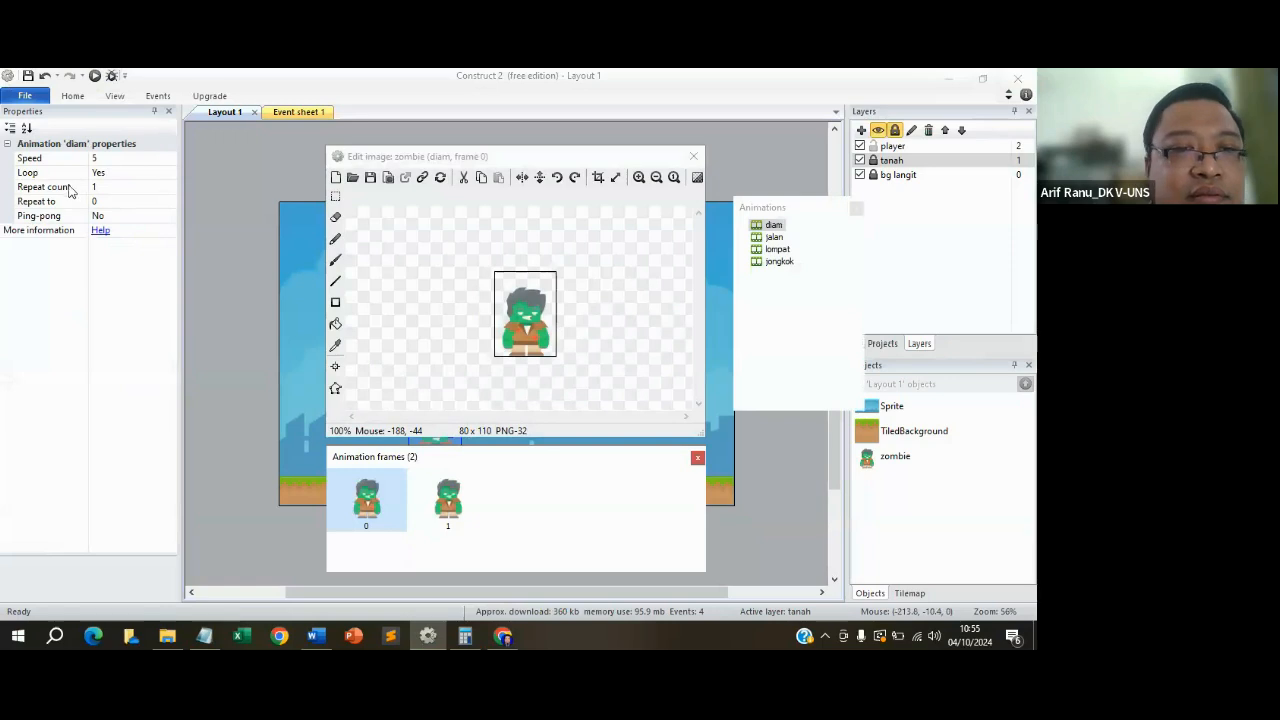
{"action": "left_click", "coordinate": [112, 188]}
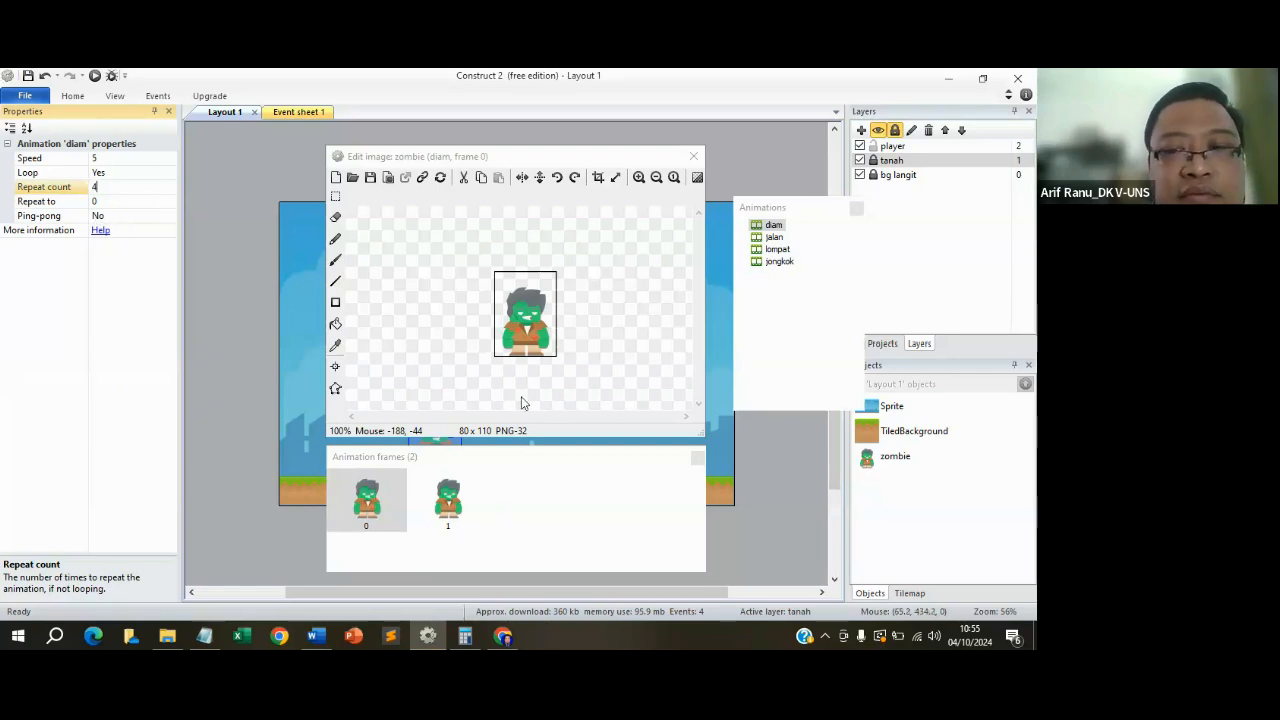
{"action": "left_click", "coordinate": [694, 156]}
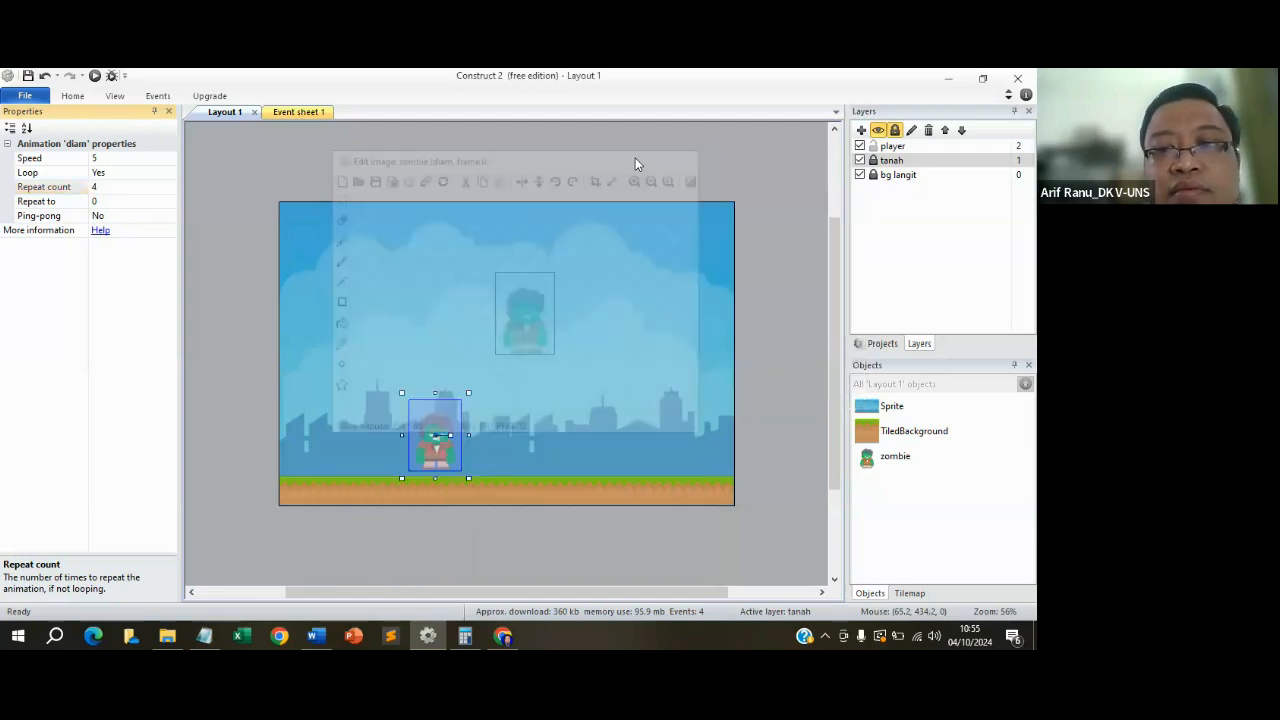
Preview Layout 1 with the changed repeat count, walk the zombie right and left, and close the preview.
{"action": "left_click", "coordinate": [93, 76]}
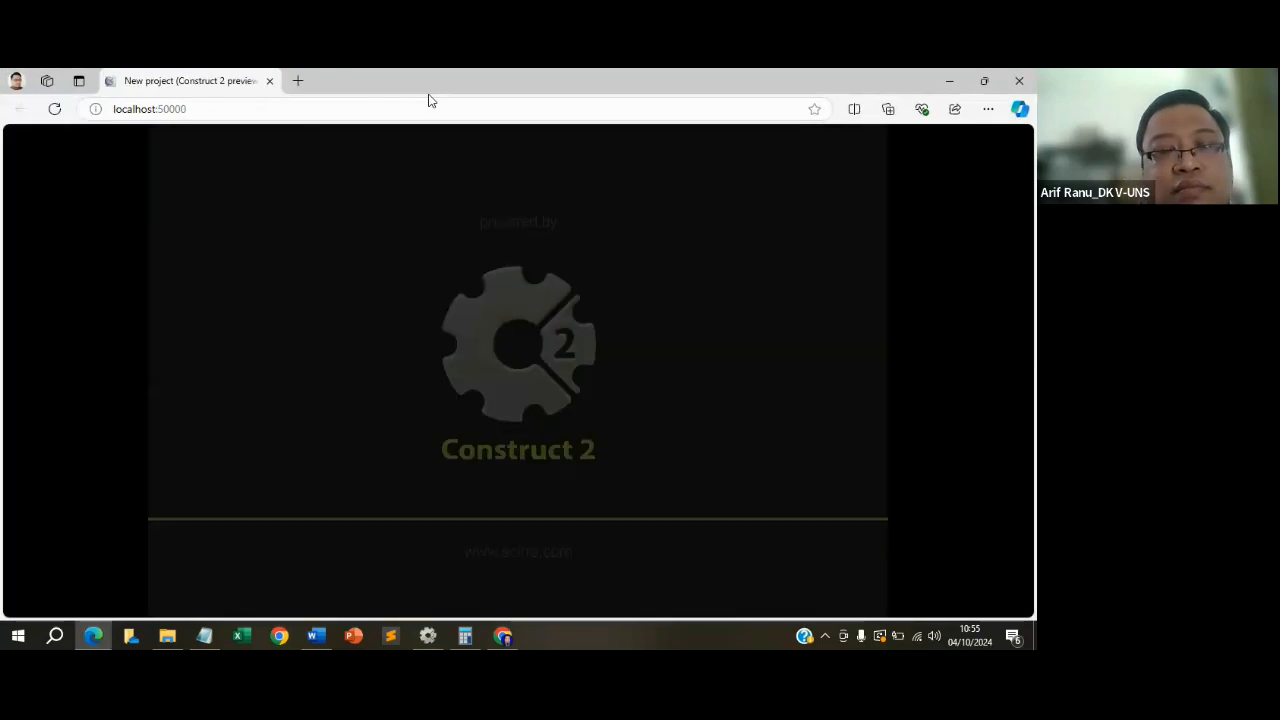
{"action": "key", "text": "Right"}
{"action": "key", "text": "Right"}
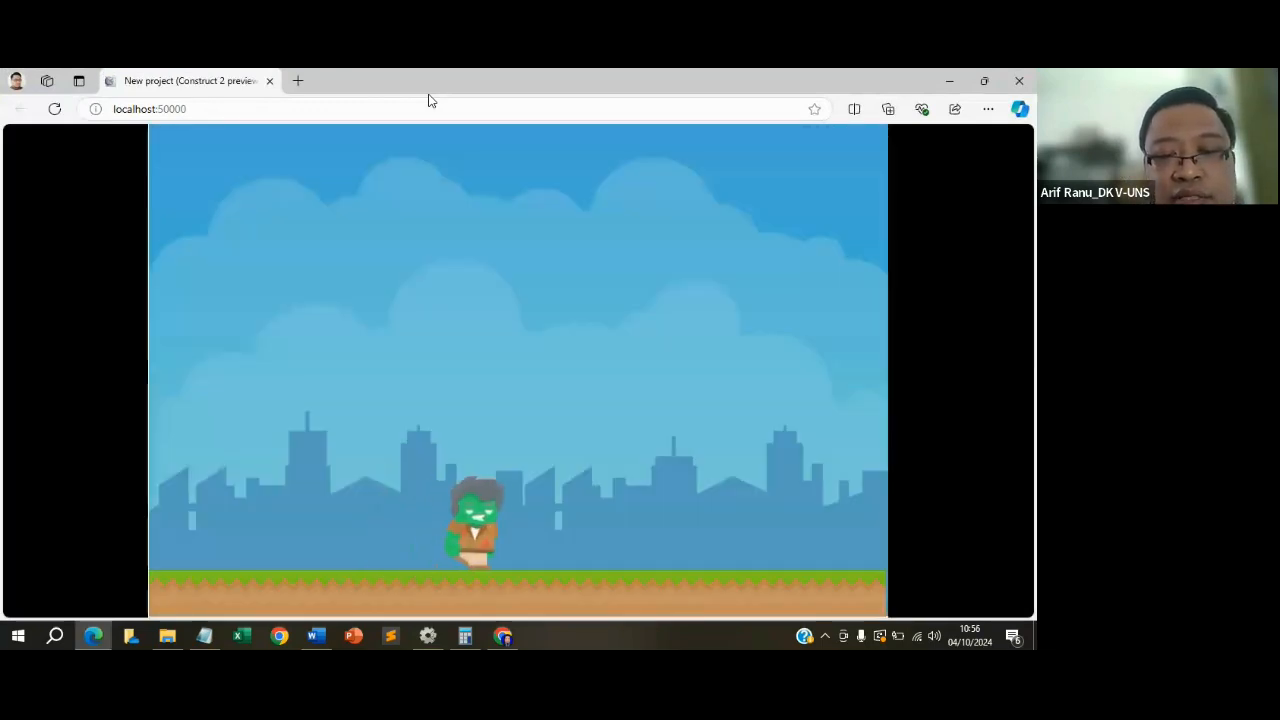
{"action": "key", "text": "Right"}
{"action": "key", "text": "Left"}
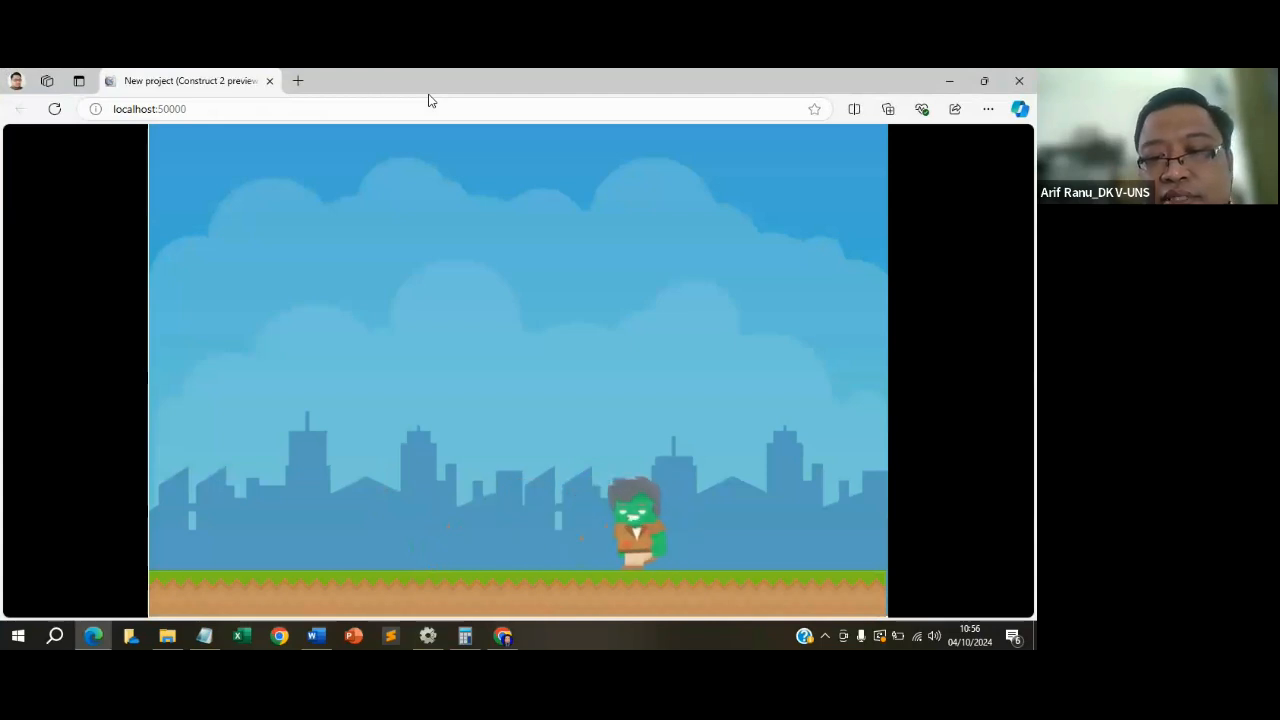
{"action": "key", "text": "Left"}
{"action": "key", "text": "Left"}
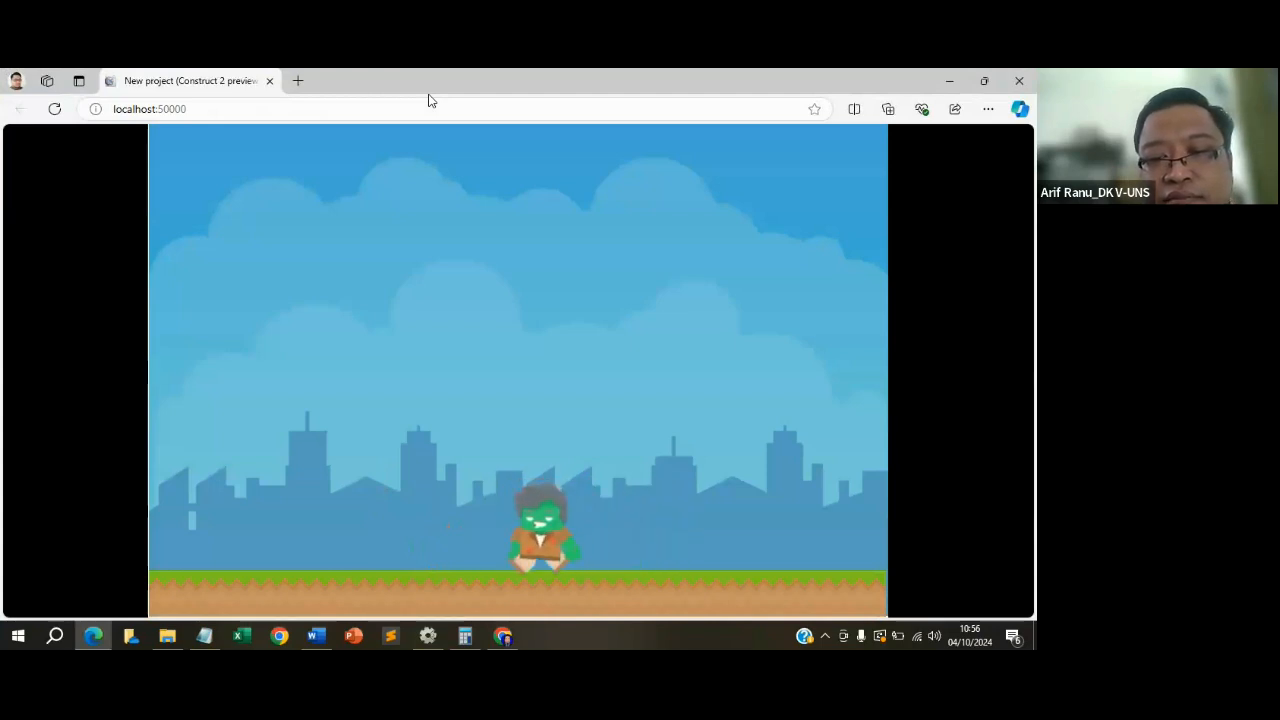
{"action": "key", "text": "Left"}
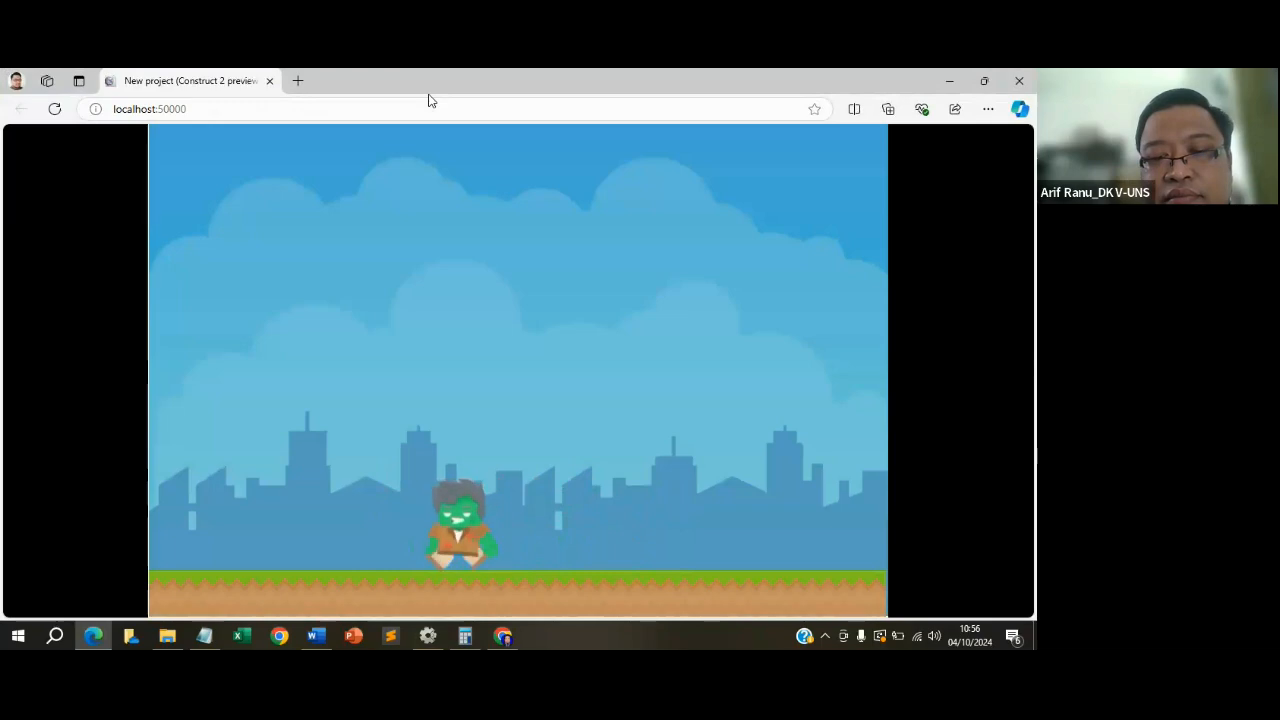
{"action": "key", "text": "Left"}
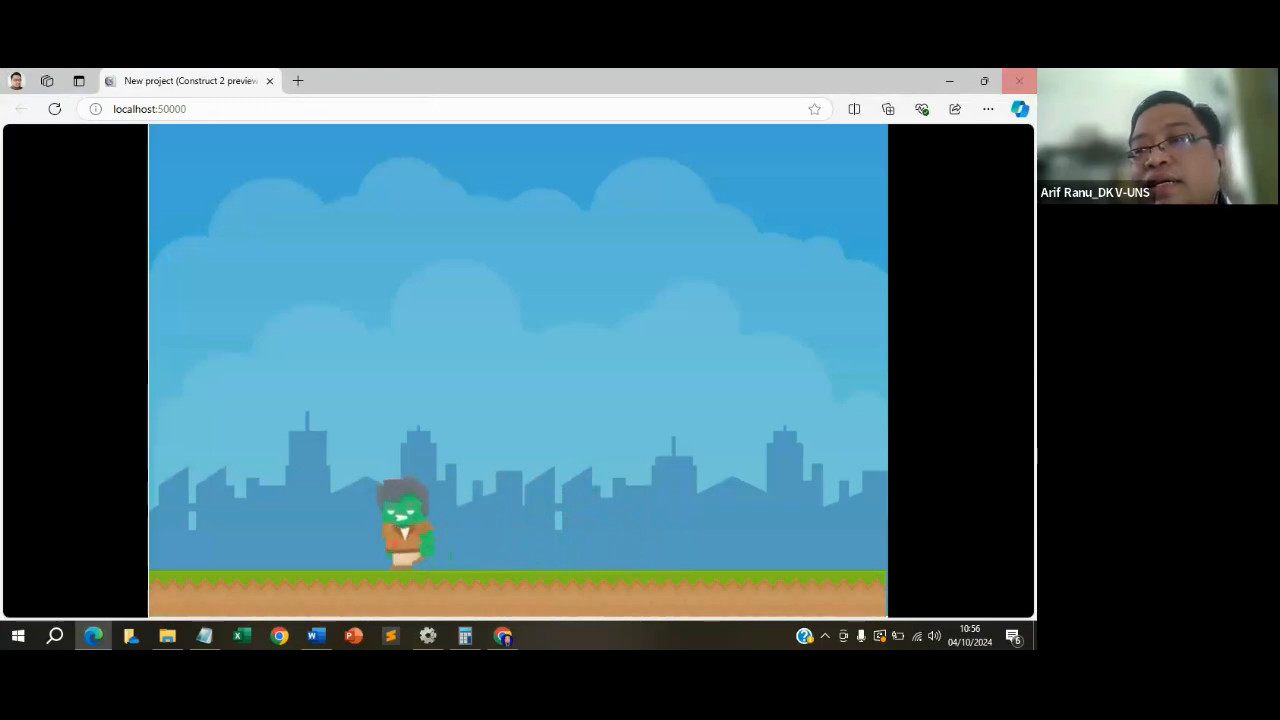
{"action": "left_click", "coordinate": [1019, 81]}
Add an event to Event sheet 1 with the zombie's Platform "On stopped" condition.
{"action": "left_click", "coordinate": [296, 112]}
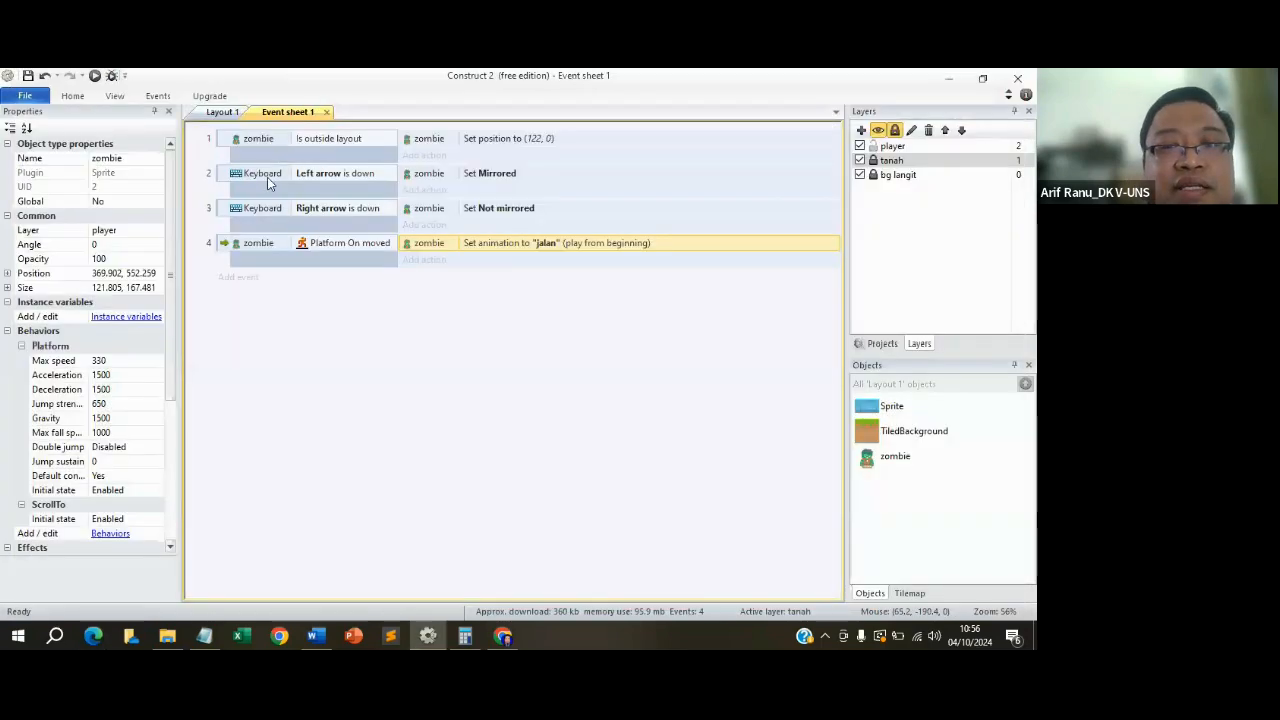
{"action": "left_click", "coordinate": [247, 279]}
{"action": "left_click", "coordinate": [671, 191]}
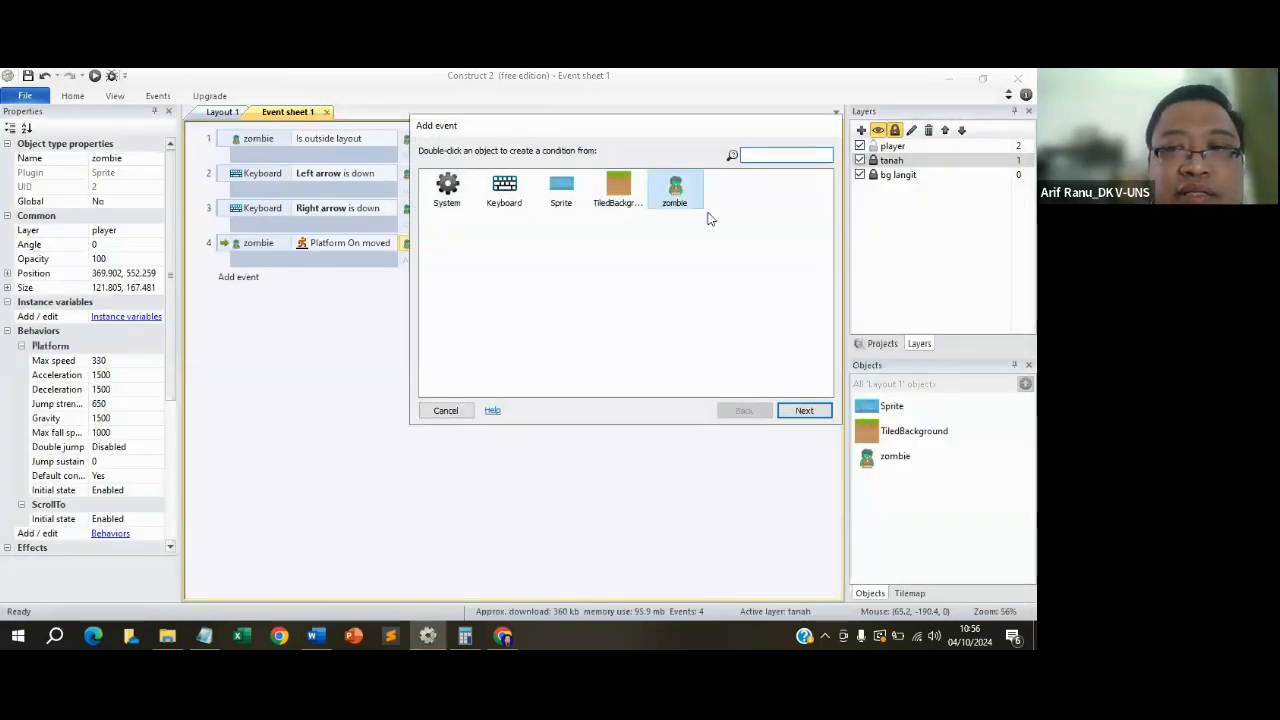
{"action": "left_click", "coordinate": [804, 410]}
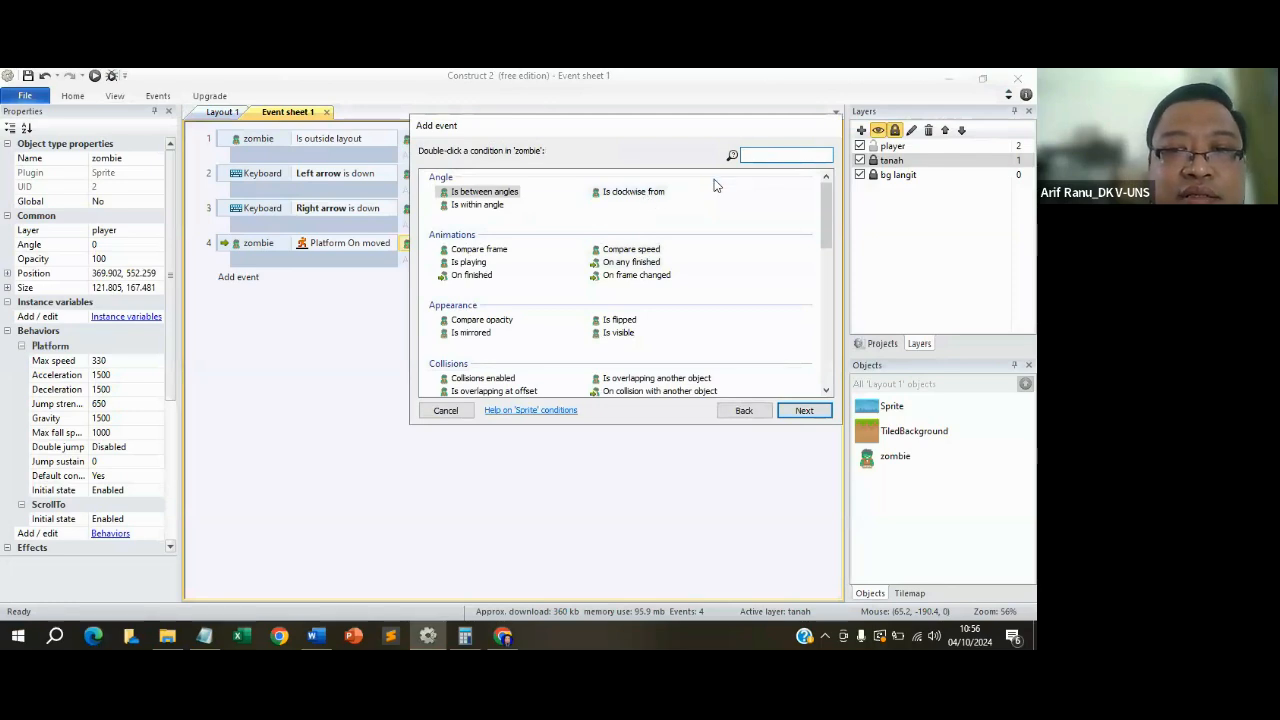
{"action": "type", "text": "plst"}
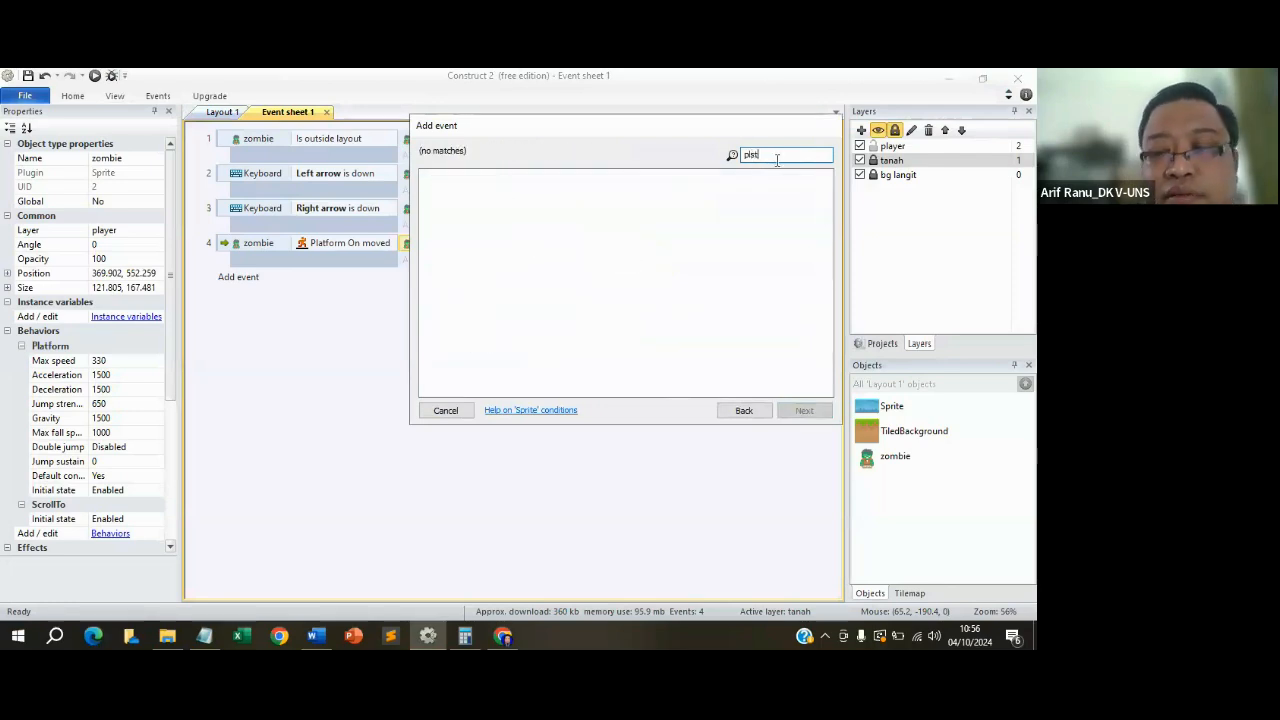
{"action": "key", "text": "BackSpace"}
{"action": "type", "text": "at"}
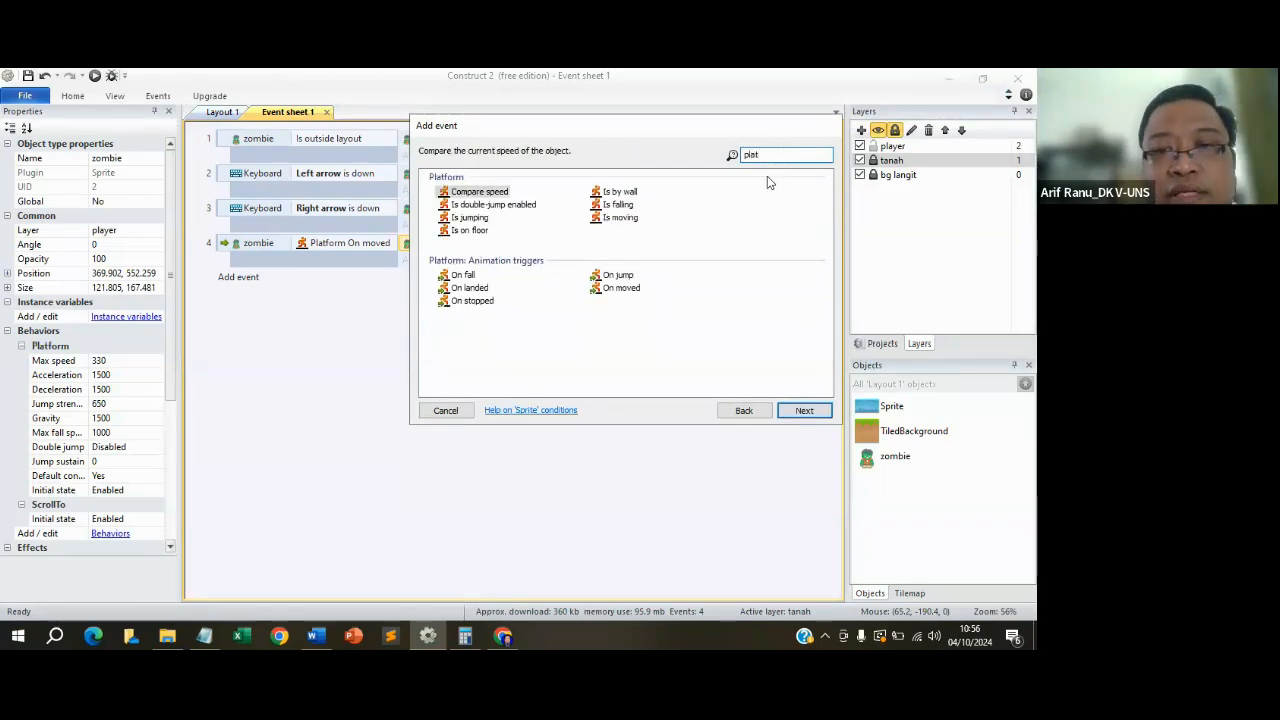
{"action": "left_click", "coordinate": [471, 301]}
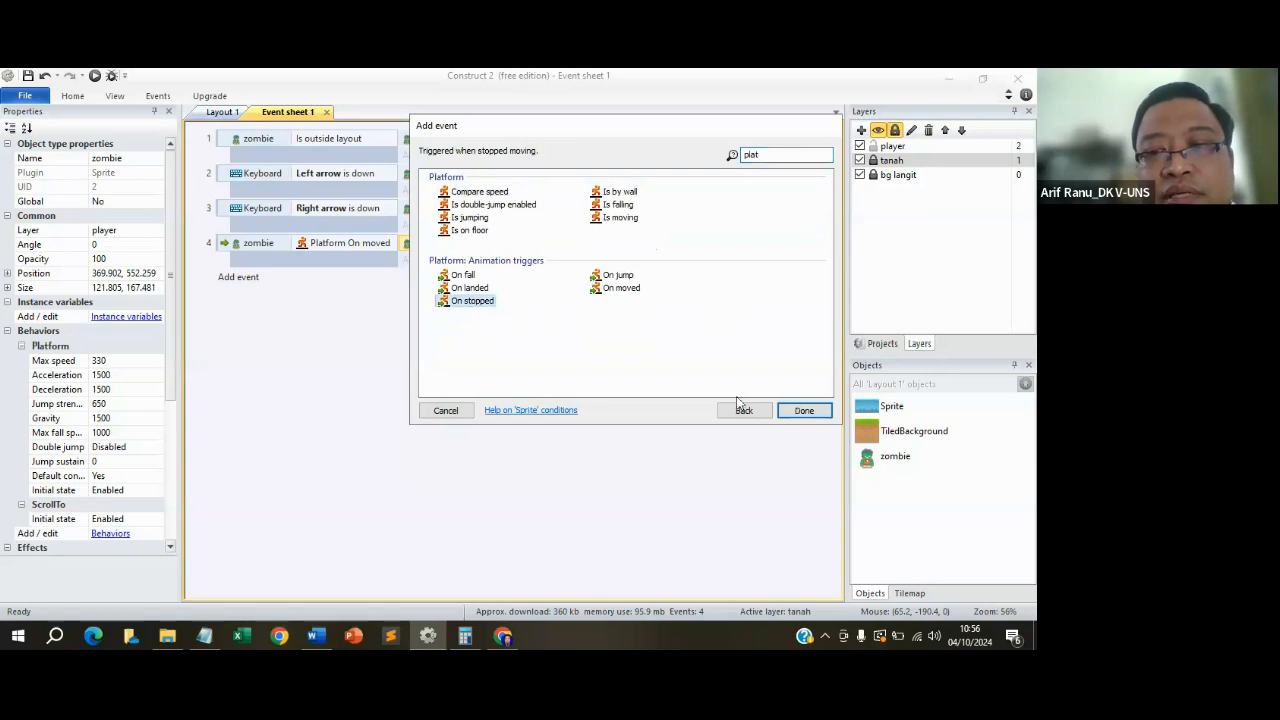
{"action": "left_click", "coordinate": [804, 411]}
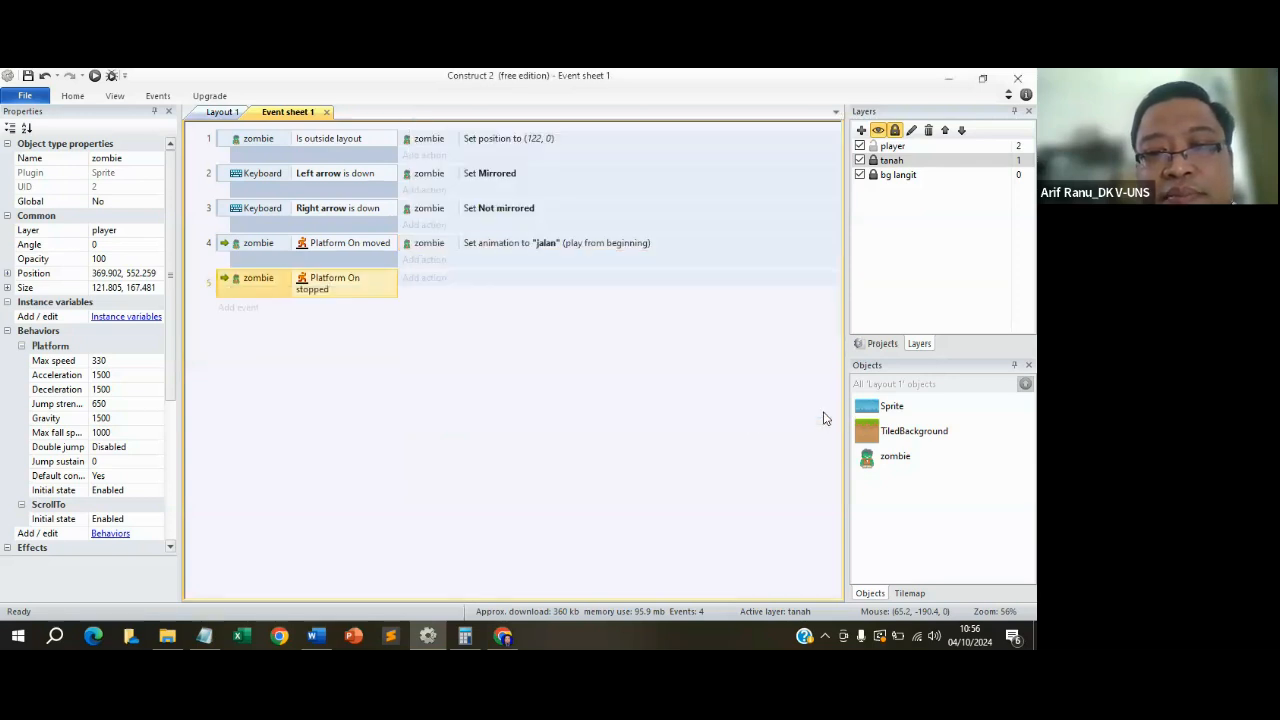
Add a zombie Set animation action to the "On stopped" event, playing "diam" from the beginning.
{"action": "left_click", "coordinate": [436, 283]}
{"action": "left_click", "coordinate": [617, 188]}
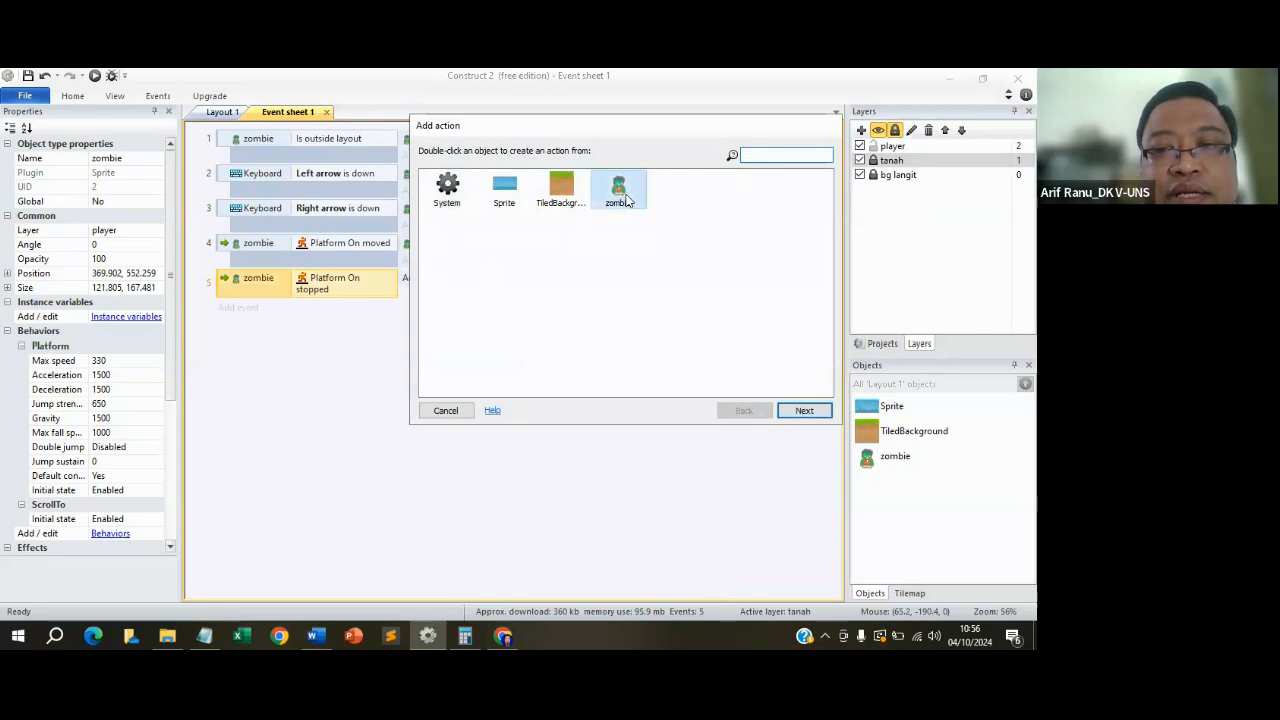
{"action": "left_click", "coordinate": [802, 411]}
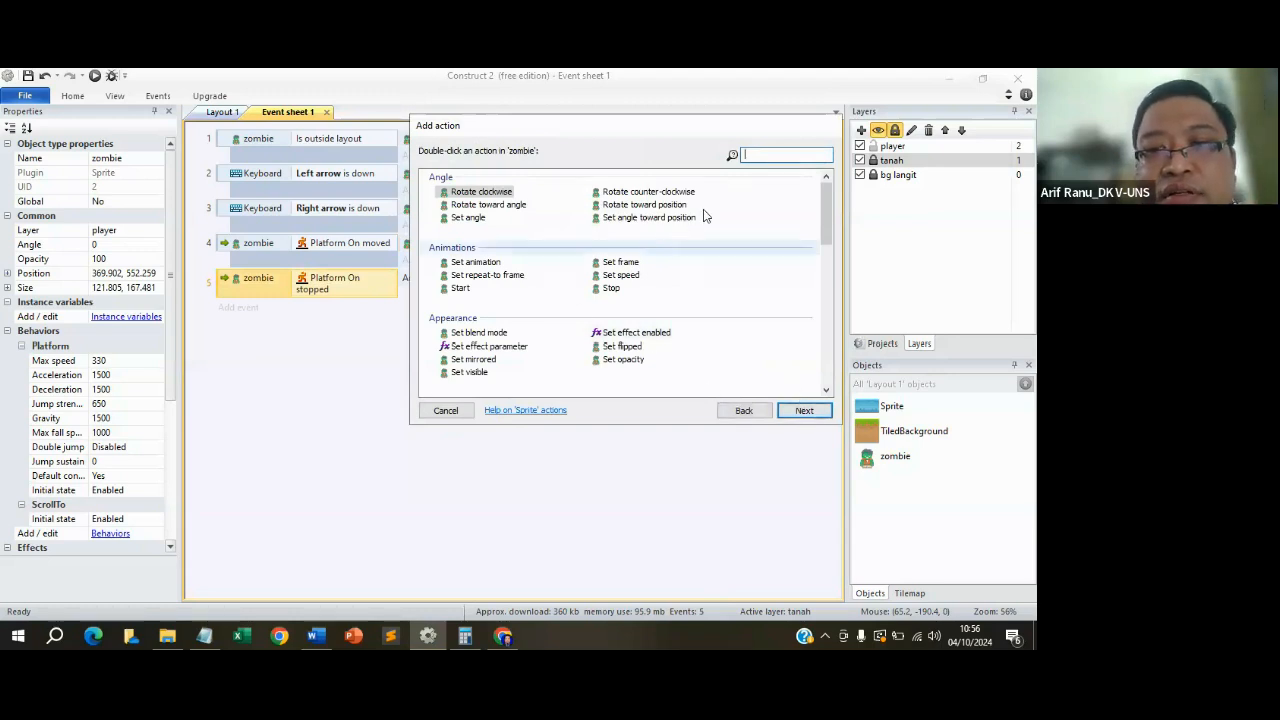
{"action": "type", "text": "st"}
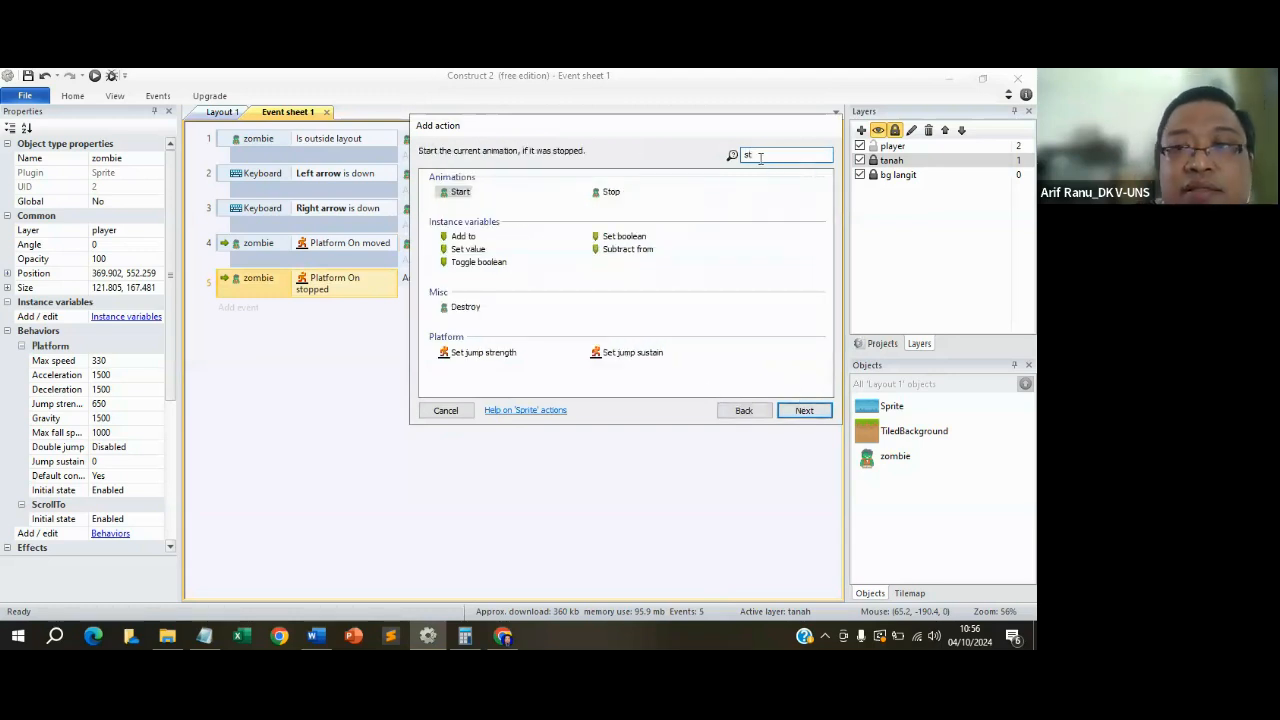
{"action": "key", "text": "BackSpace"}
{"action": "type", "text": "et"}
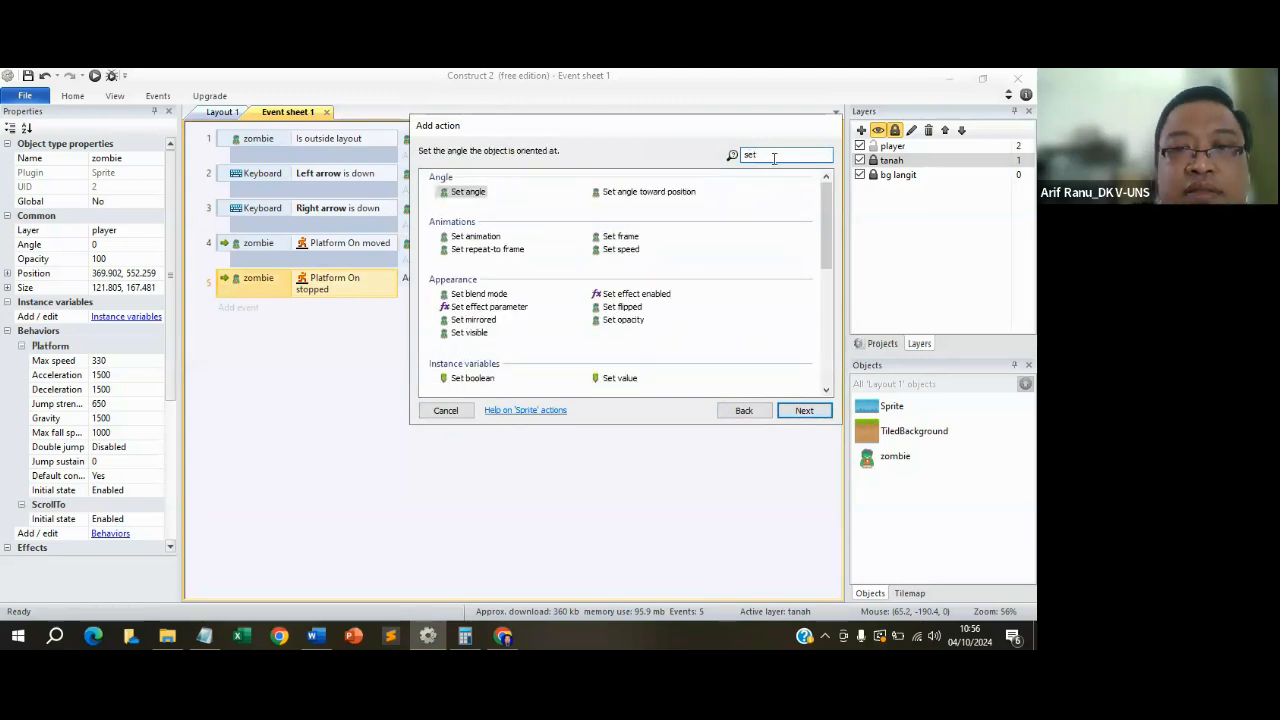
{"action": "double_click", "coordinate": [476, 237]}
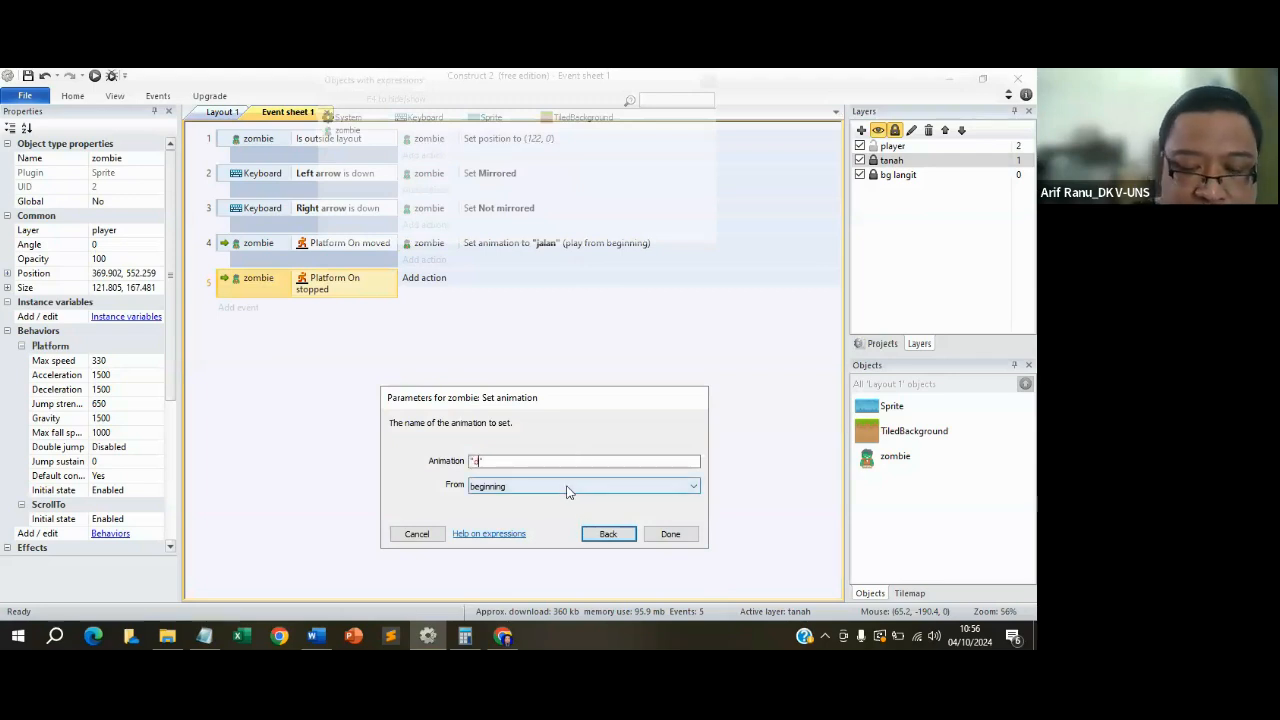
{"action": "type", "text": "diam"}
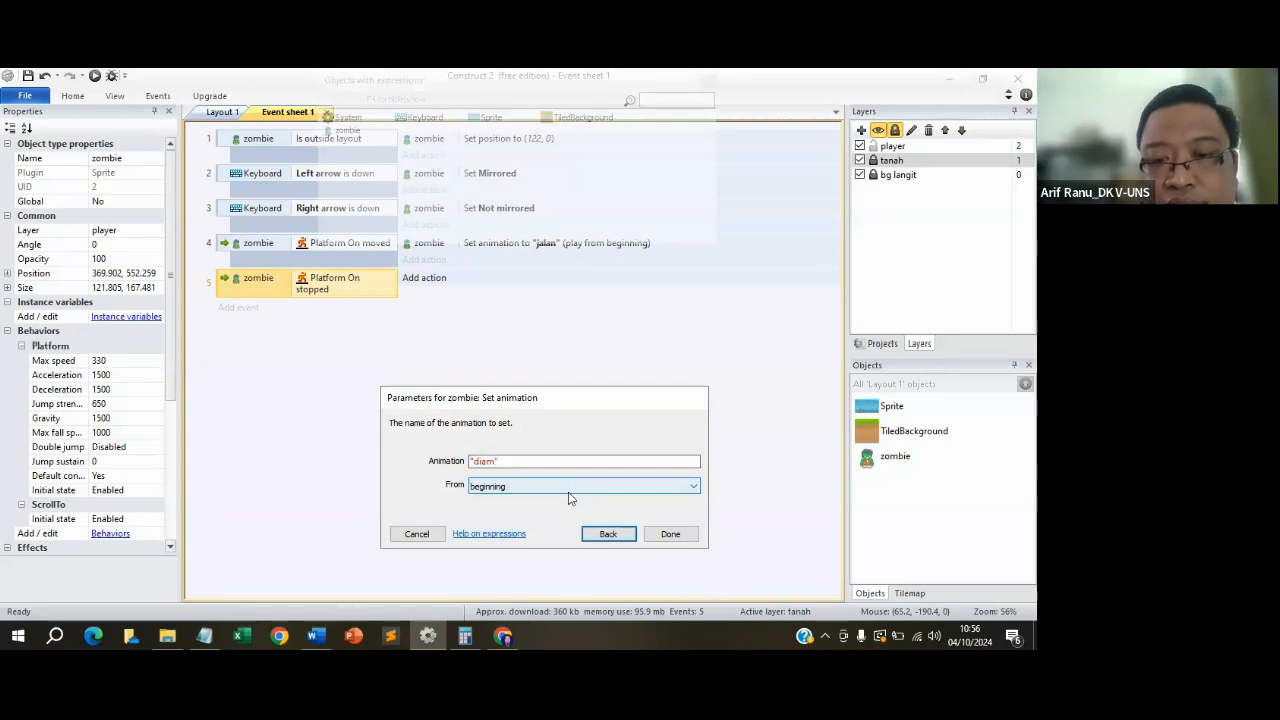
{"action": "left_click", "coordinate": [684, 538]}
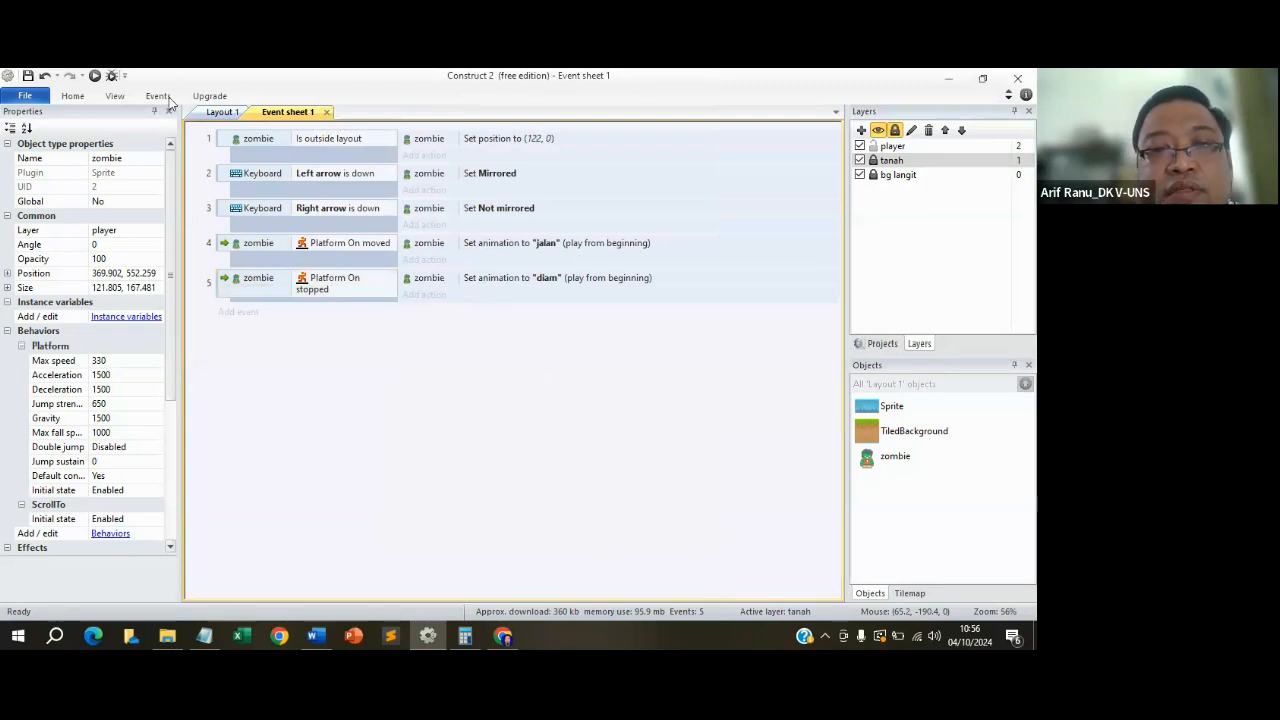
Preview Layout 1, walk the zombie right and left with stops in between, make it jump, and close the preview.
{"action": "left_click", "coordinate": [214, 113]}
{"action": "left_click", "coordinate": [94, 75]}
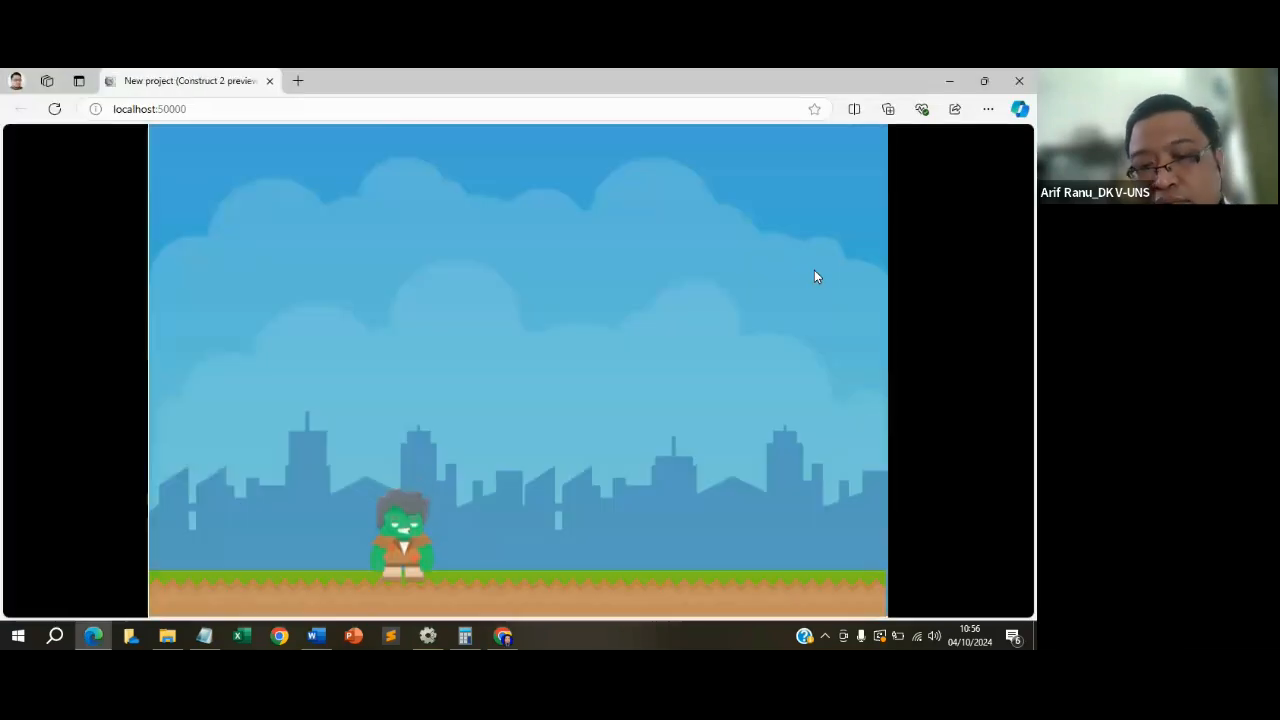
{"action": "key", "text": "Right"}
{"action": "key", "text": "Right"}
{"action": "key", "text": "Right"}
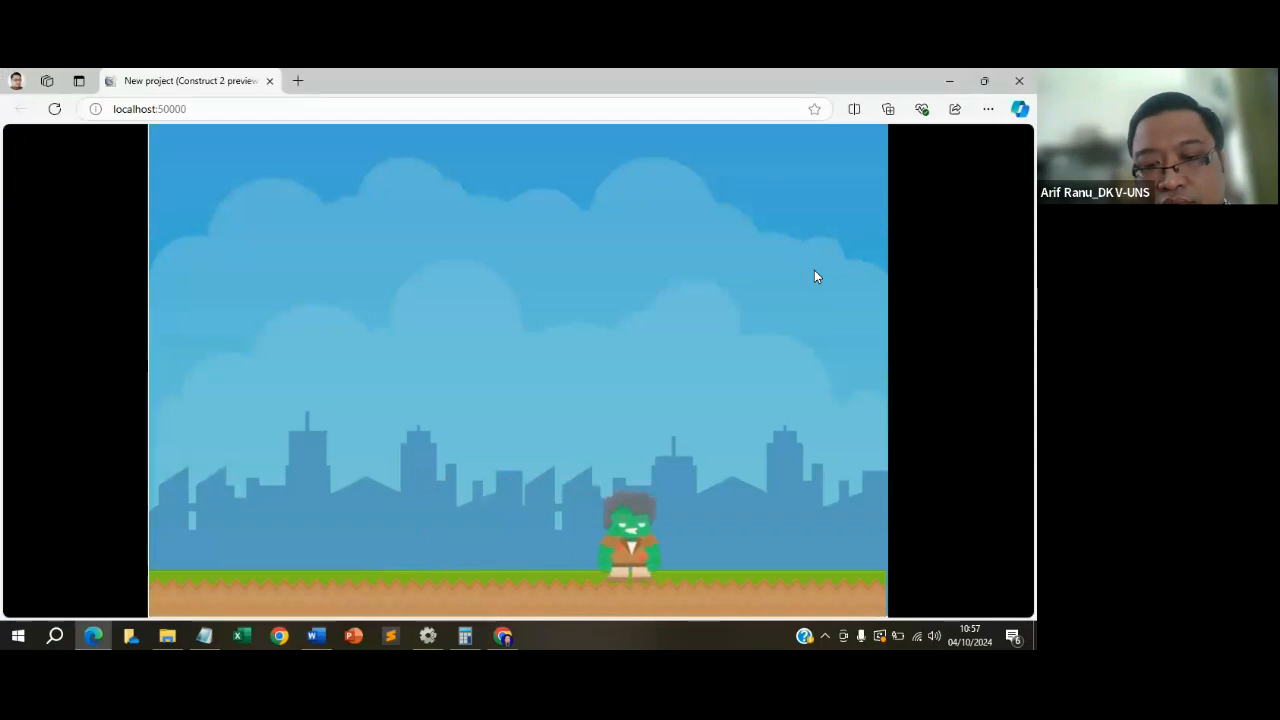
{"action": "key", "text": "Right"}
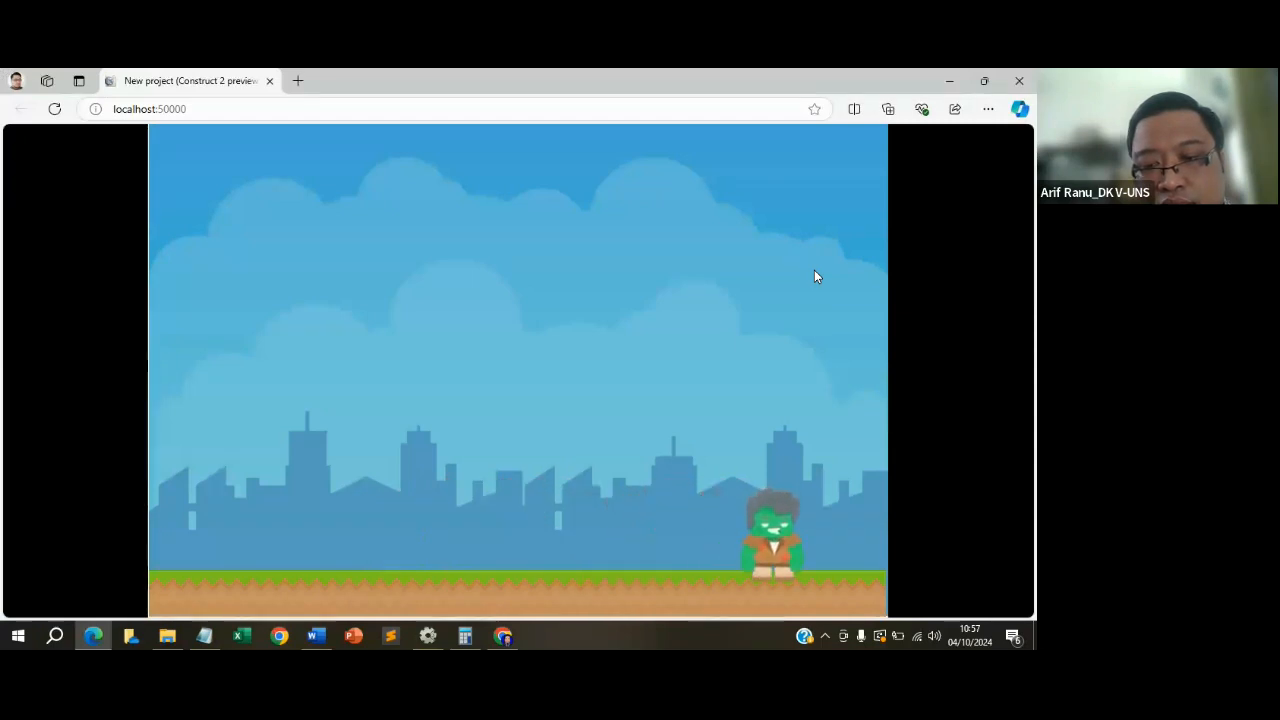
{"action": "key", "text": "Left"}
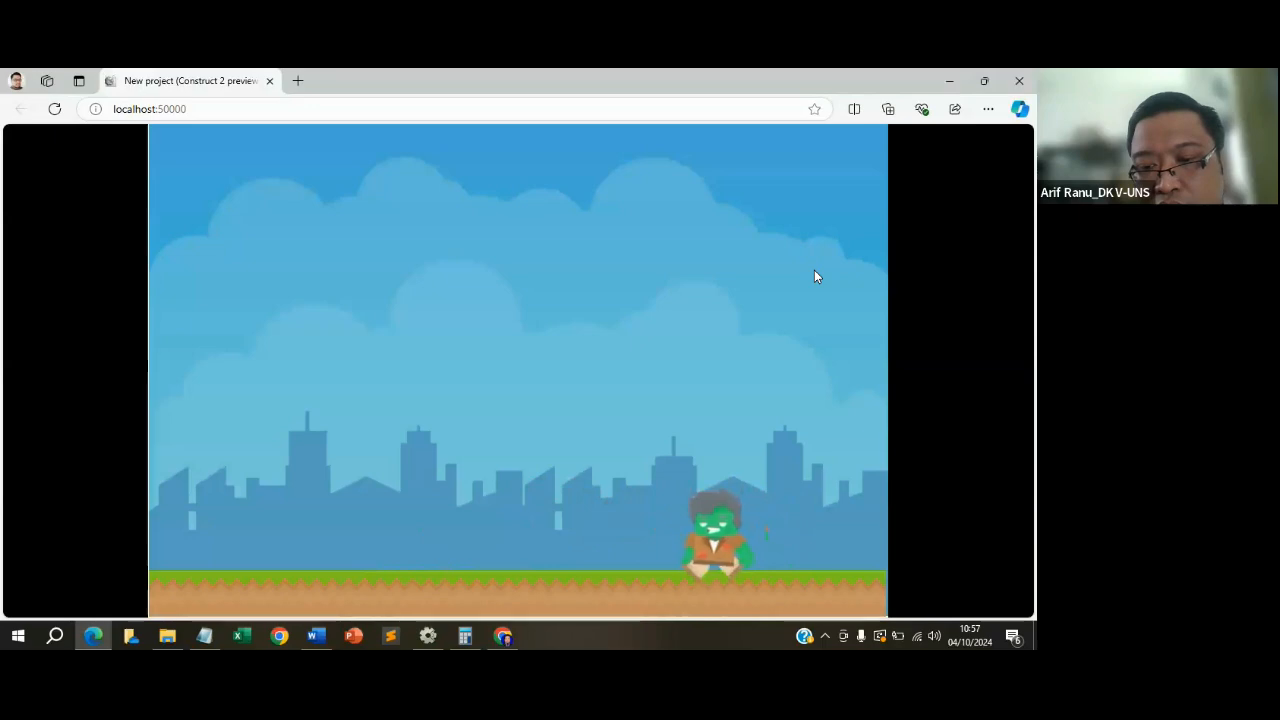
{"action": "key", "text": "Left"}
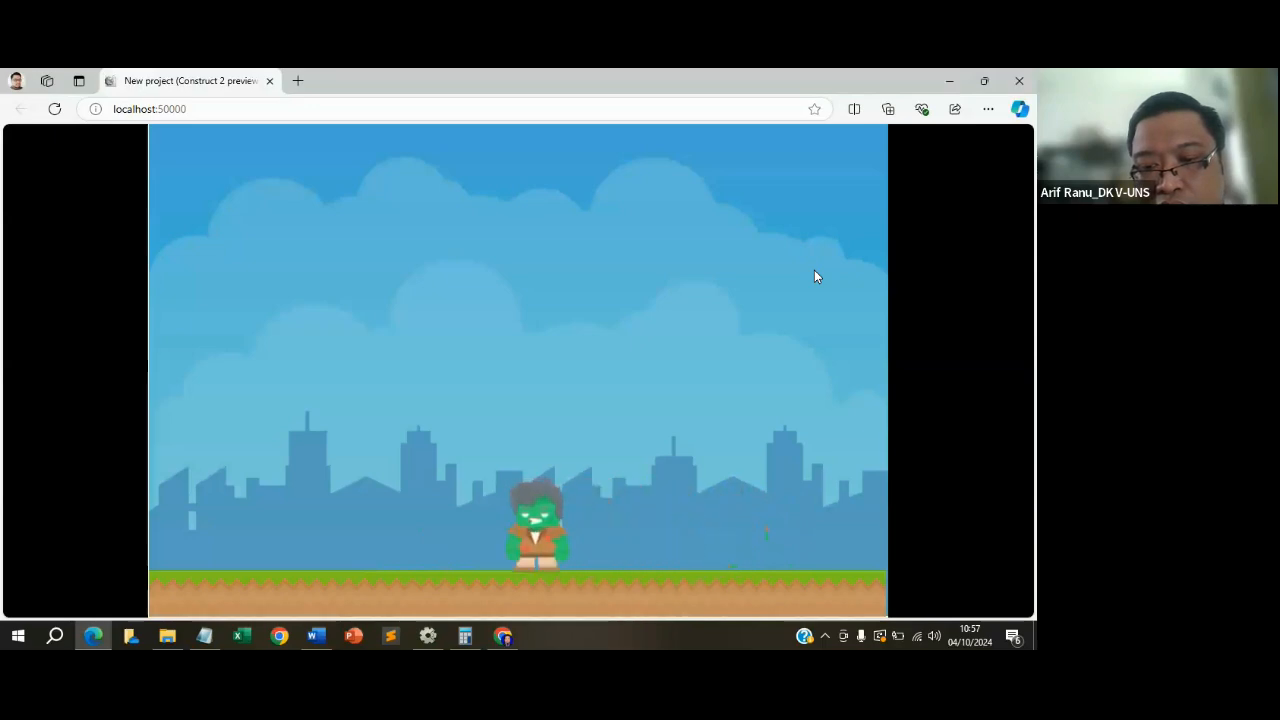
{"action": "key", "text": "Left"}
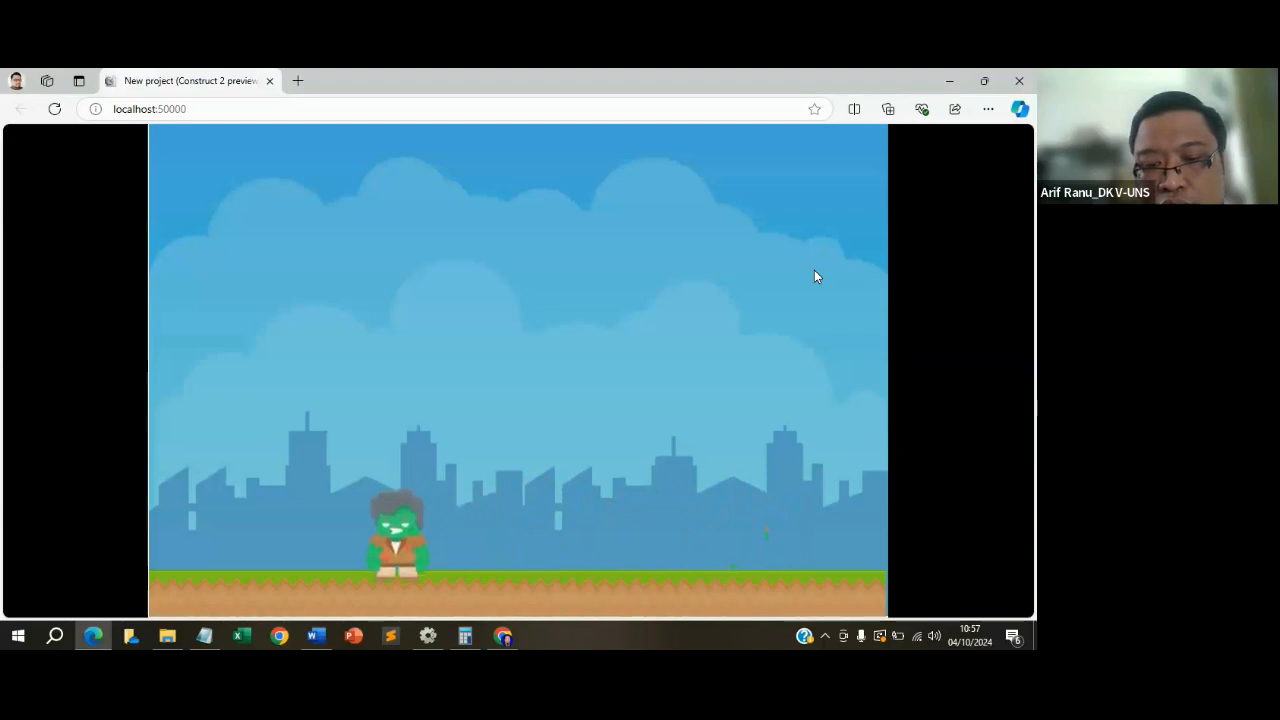
{"action": "key", "text": "Right"}
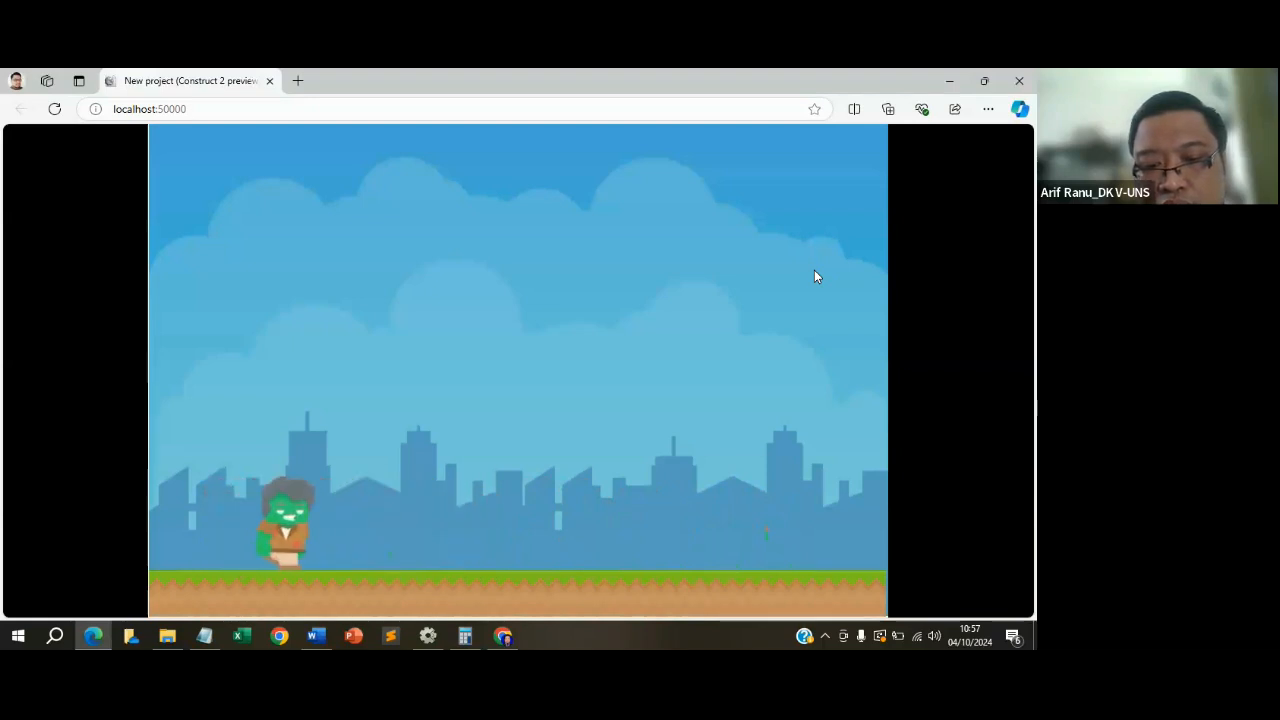
{"action": "key", "text": "Right"}
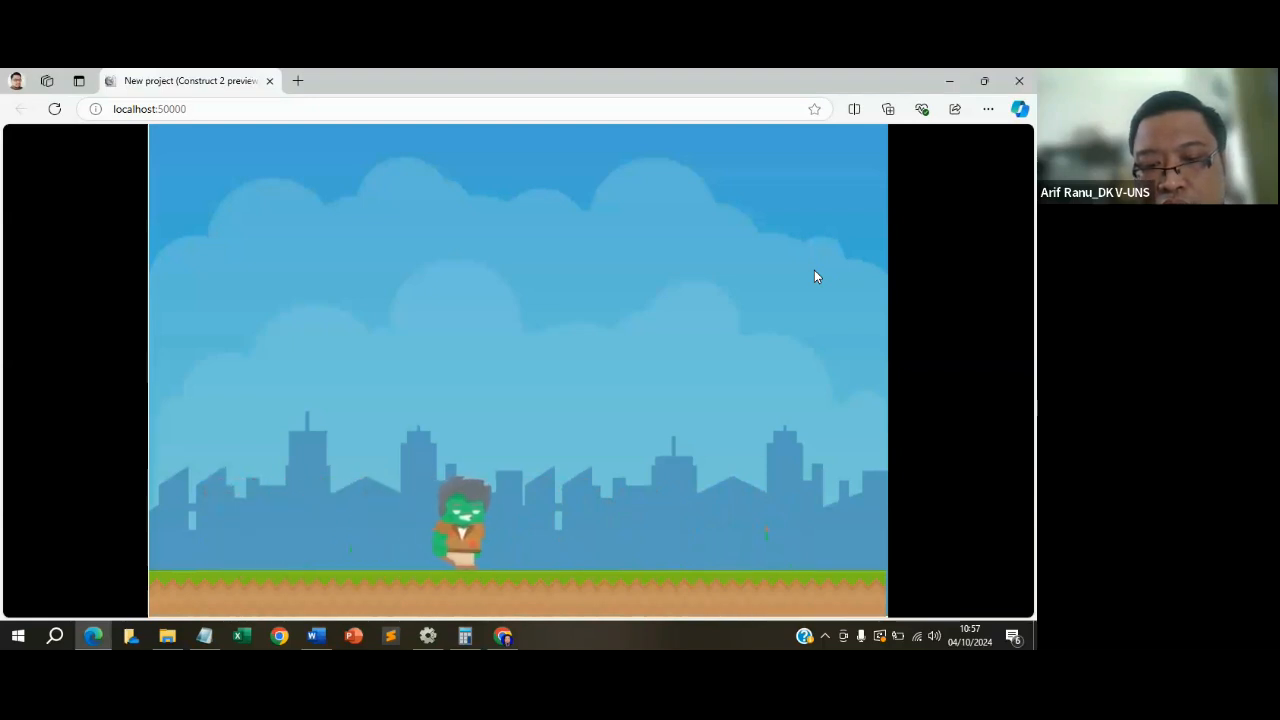
{"action": "key", "text": "Up"}
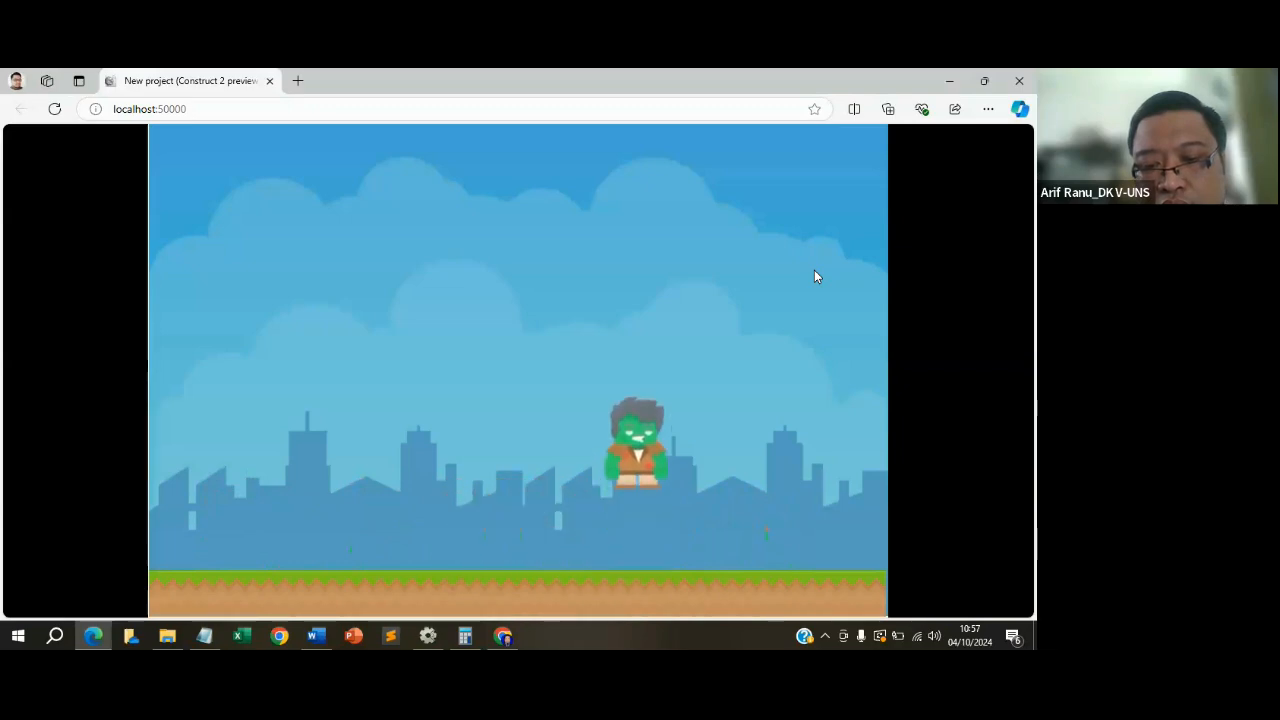
{"action": "key", "text": "Left"}
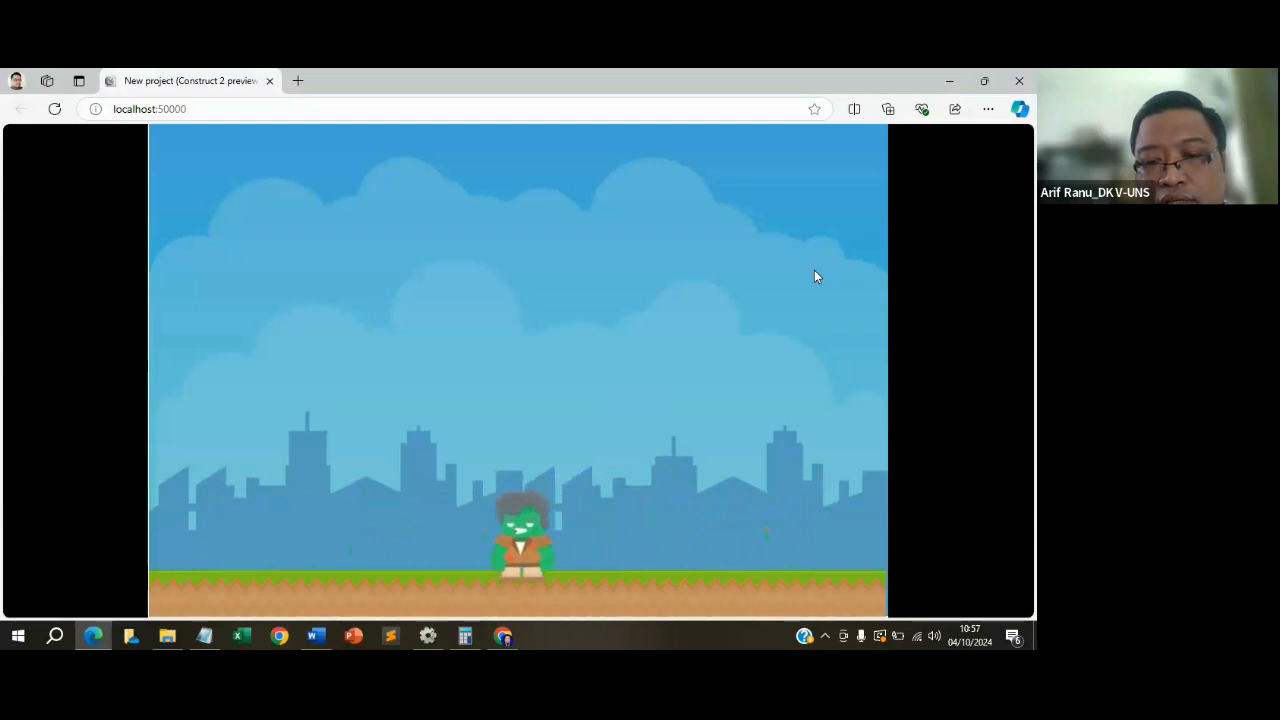
{"action": "key", "text": "Left"}
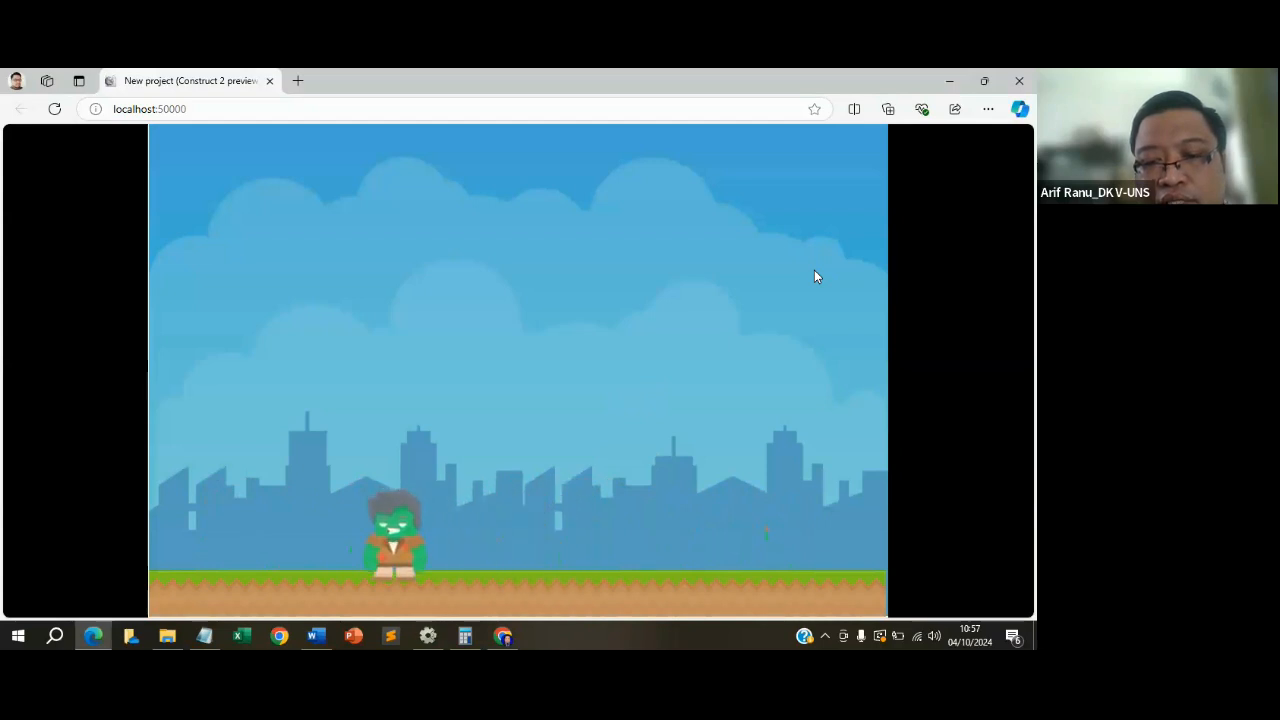
{"action": "key", "text": "Left"}
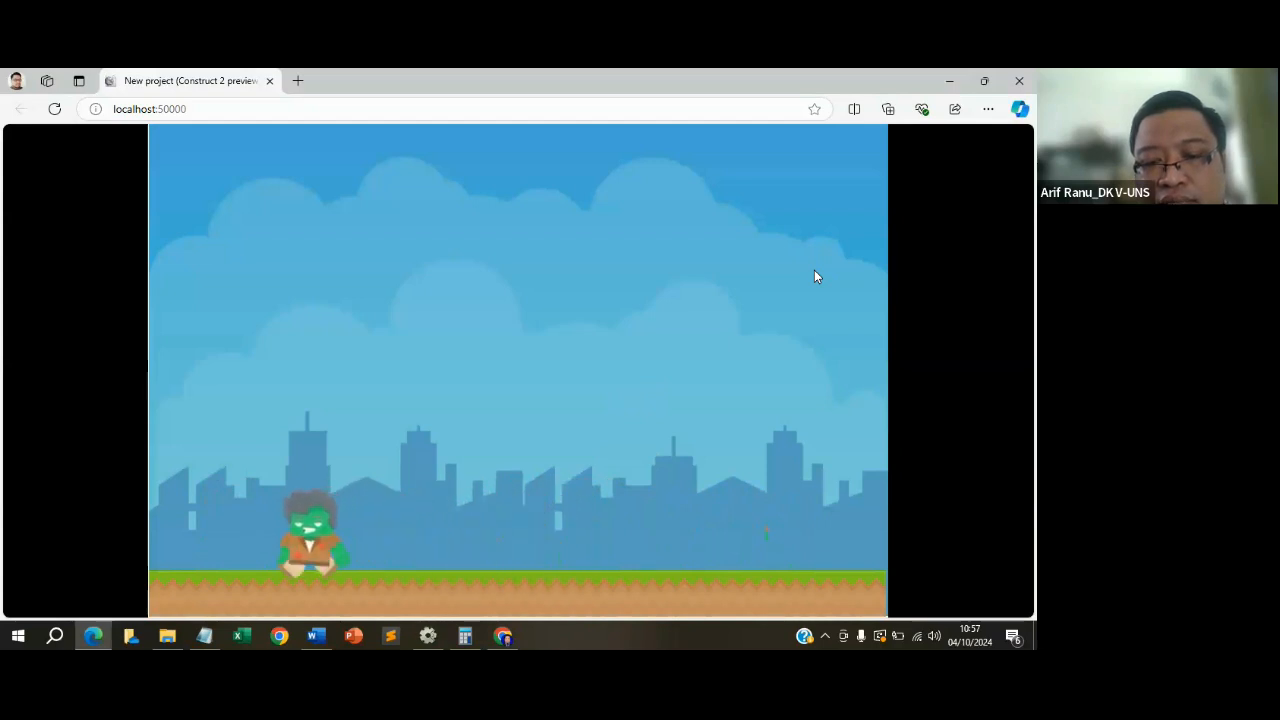
{"action": "key", "text": "Right"}
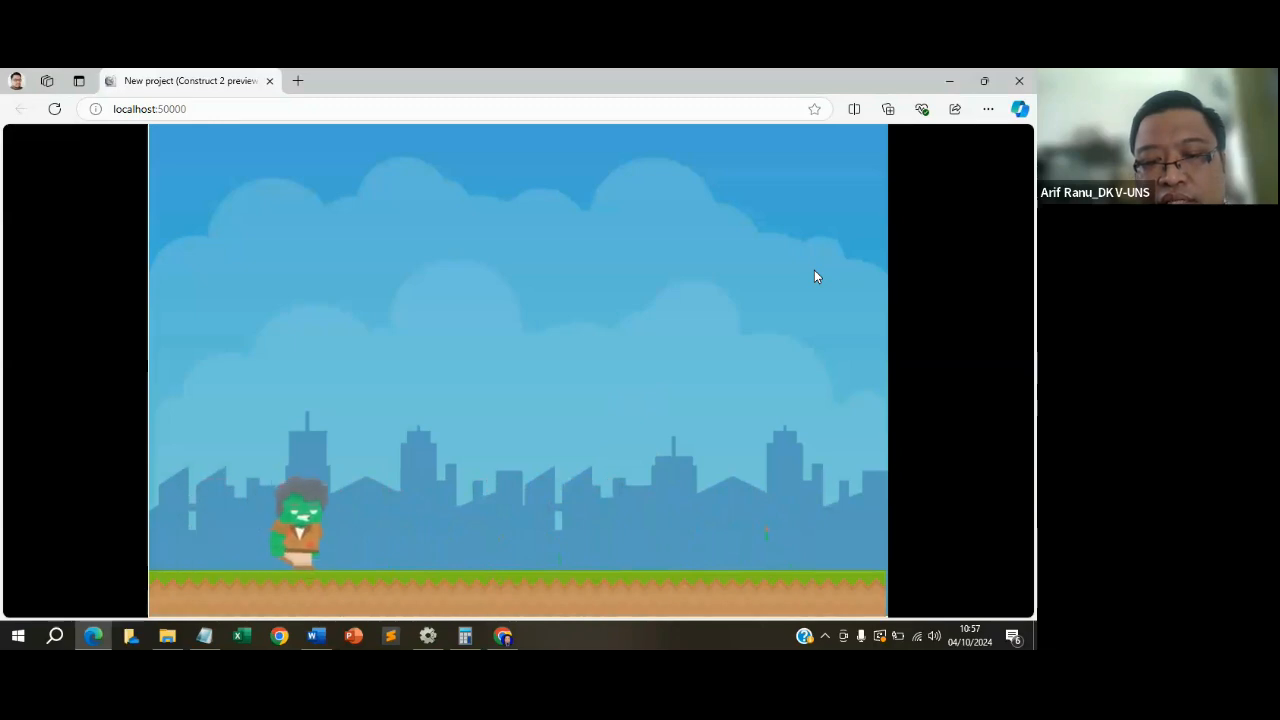
{"action": "key", "text": "Right"}
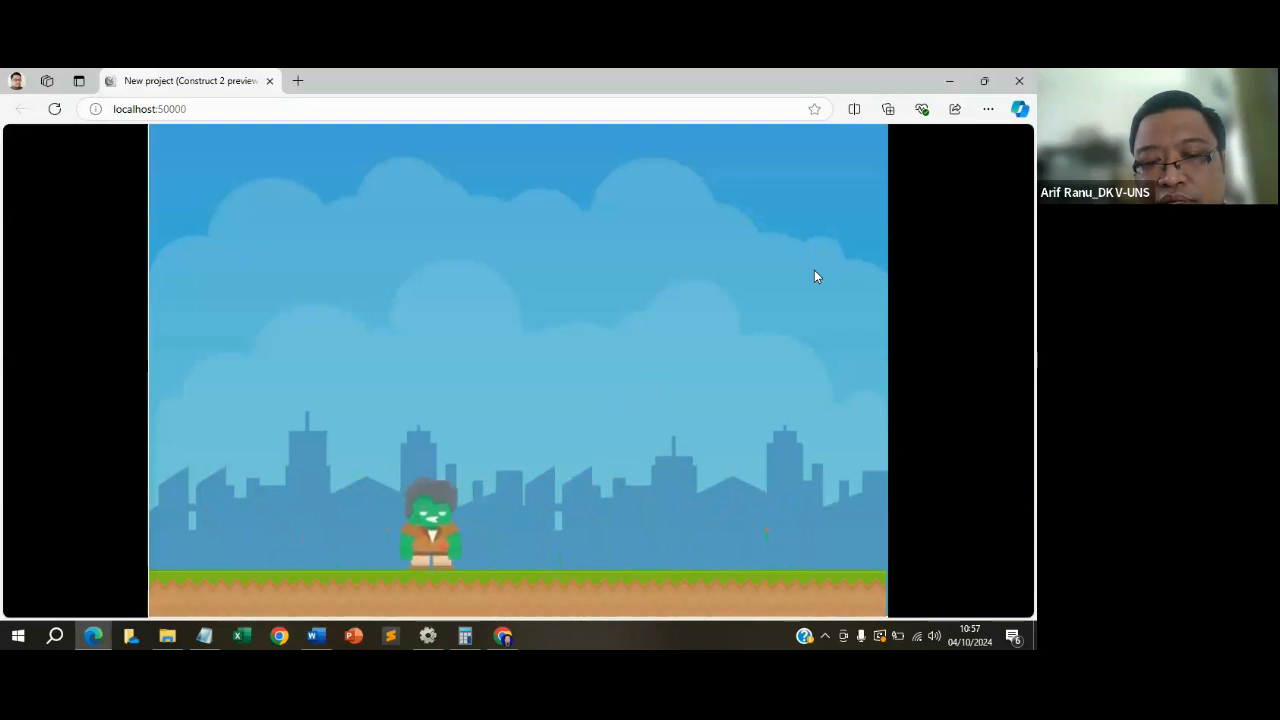
{"action": "key", "text": "Right"}
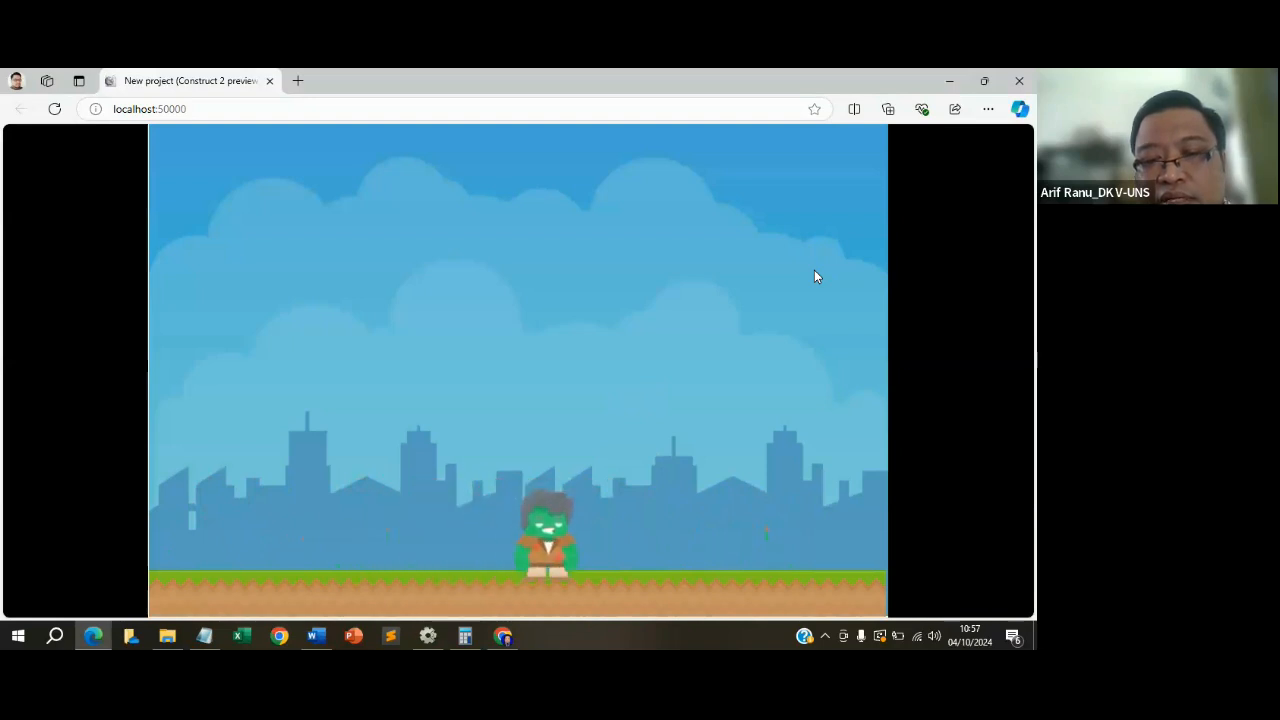
{"action": "key", "text": "Right"}
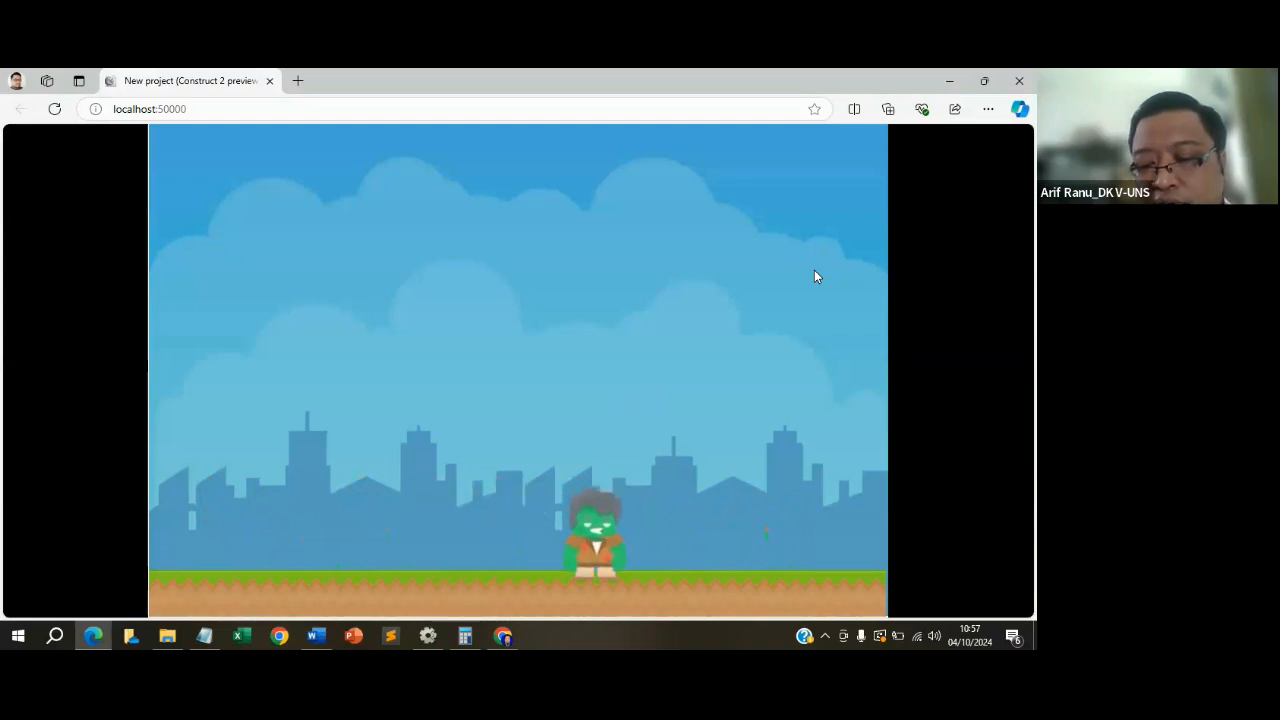
{"action": "key", "text": "Right"}
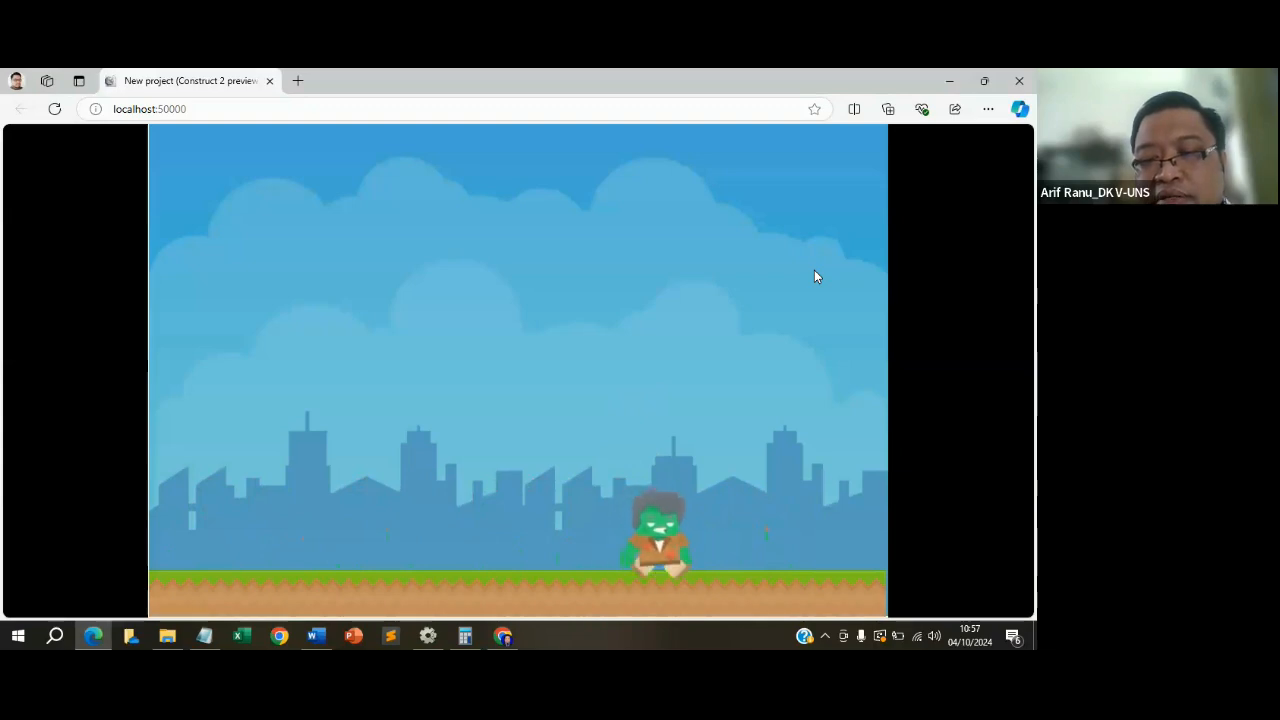
{"action": "key", "text": "Right"}
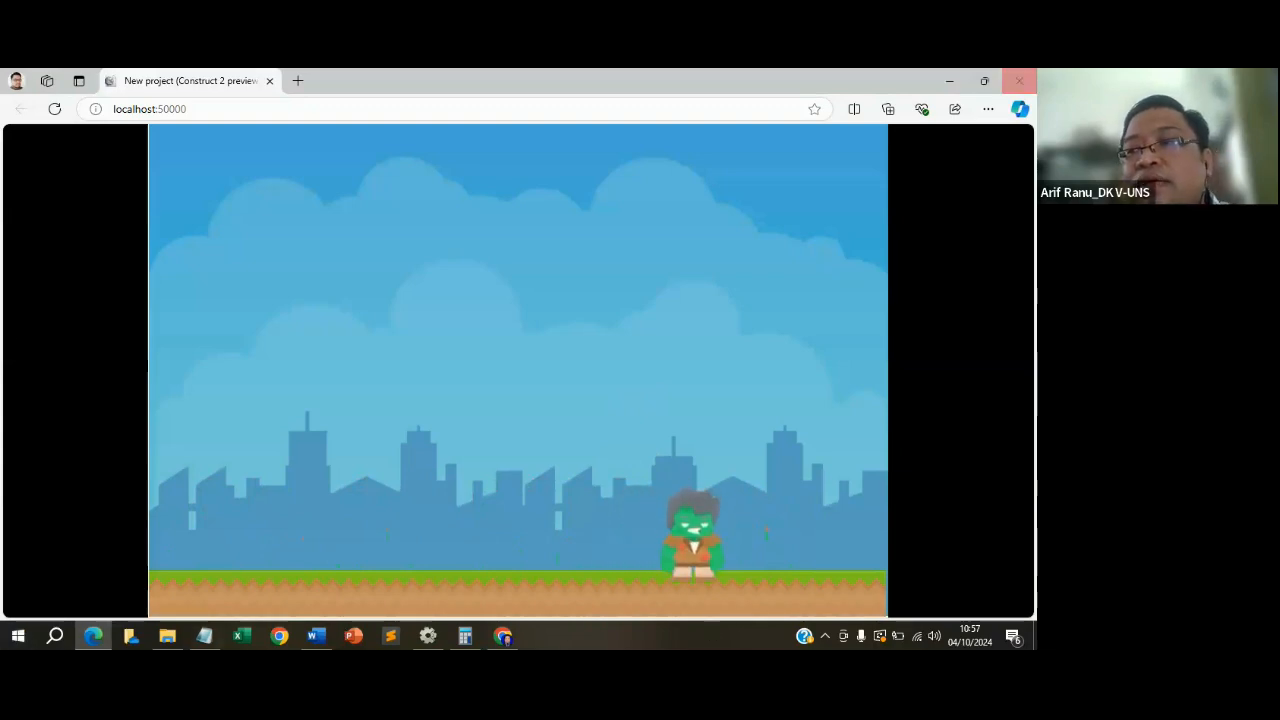
{"action": "left_click", "coordinate": [1019, 81]}
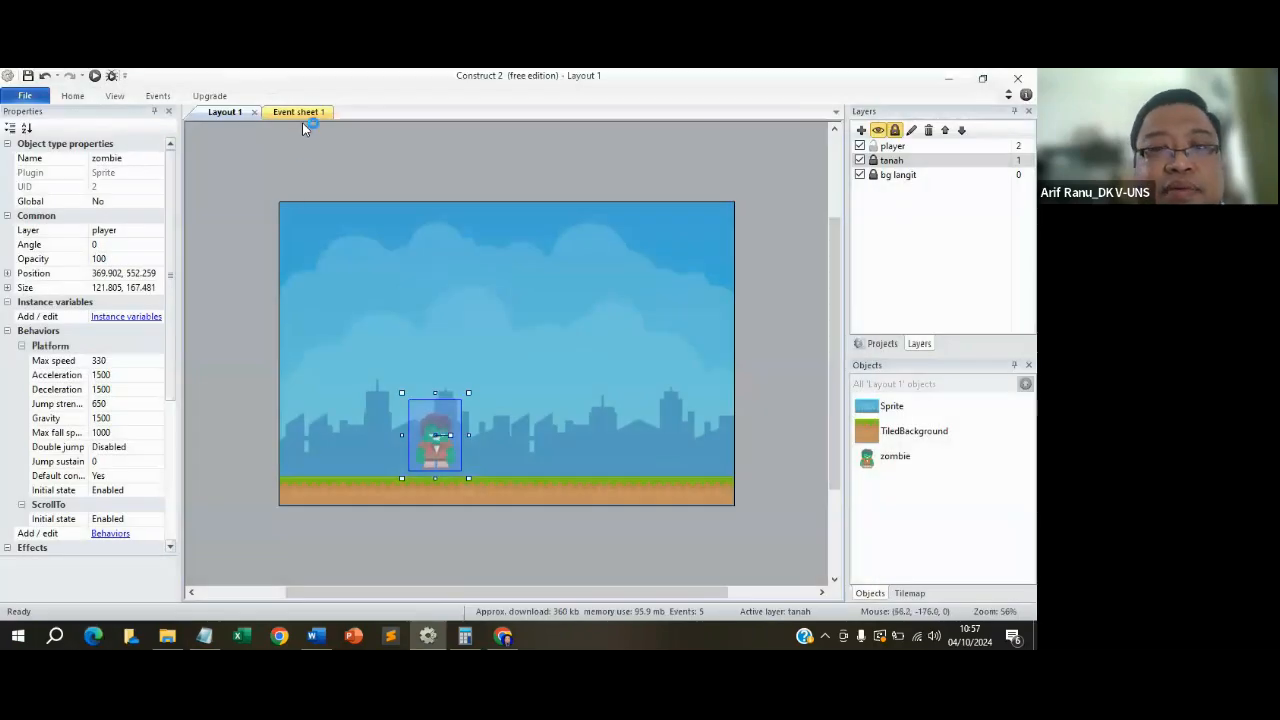
Add an event to Event sheet 1 with the Keyboard "Key is down" condition for the Up arrow.
{"action": "left_click", "coordinate": [302, 112]}
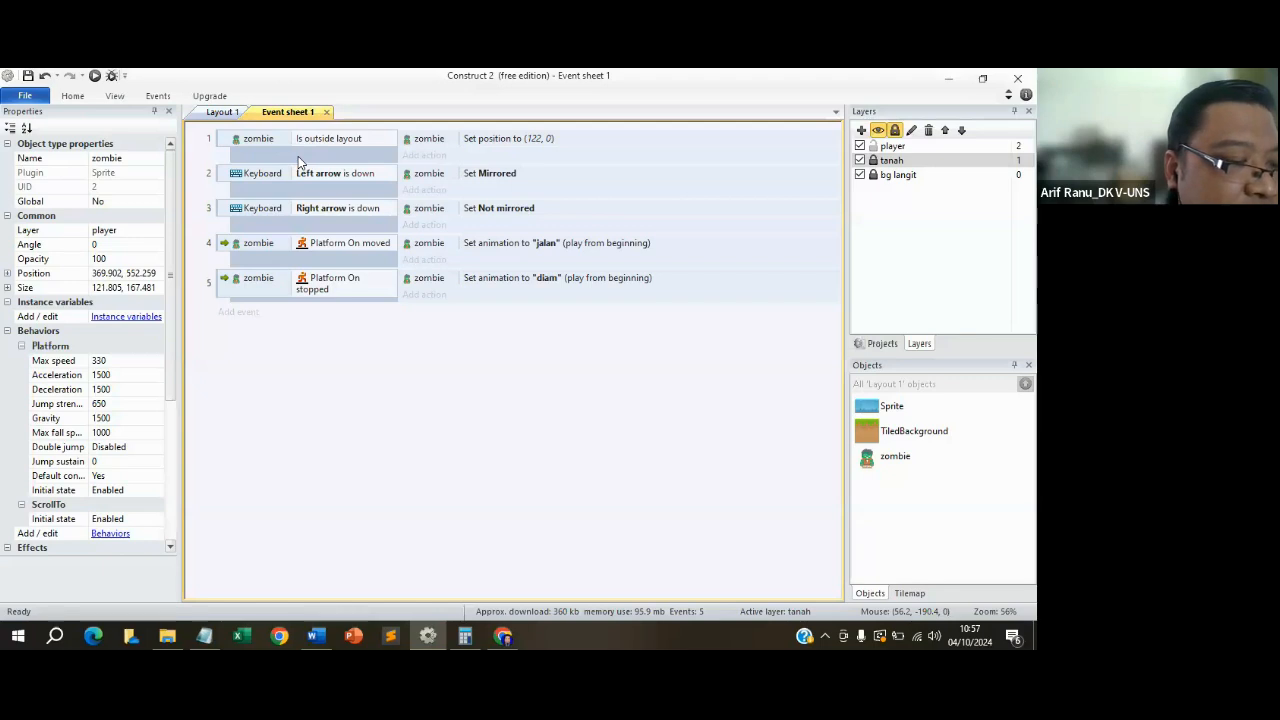
{"action": "left_click", "coordinate": [238, 311]}
{"action": "left_click", "coordinate": [510, 190]}
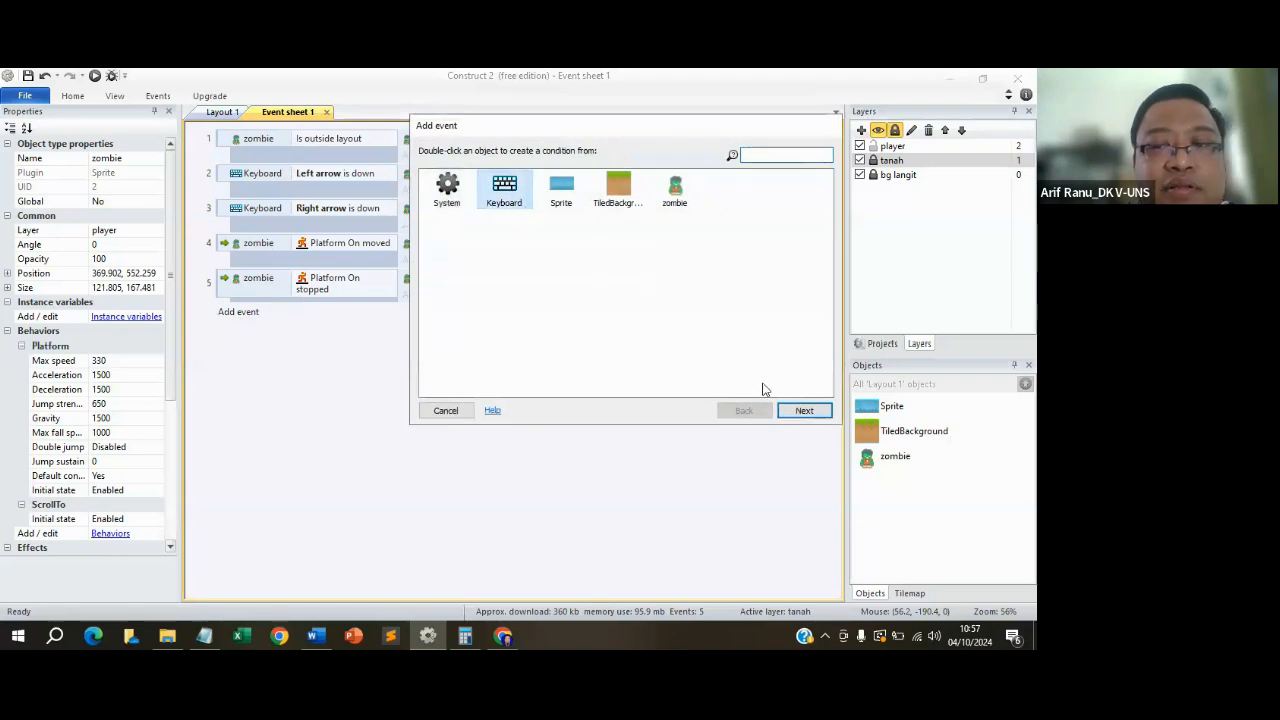
{"action": "left_click", "coordinate": [804, 410]}
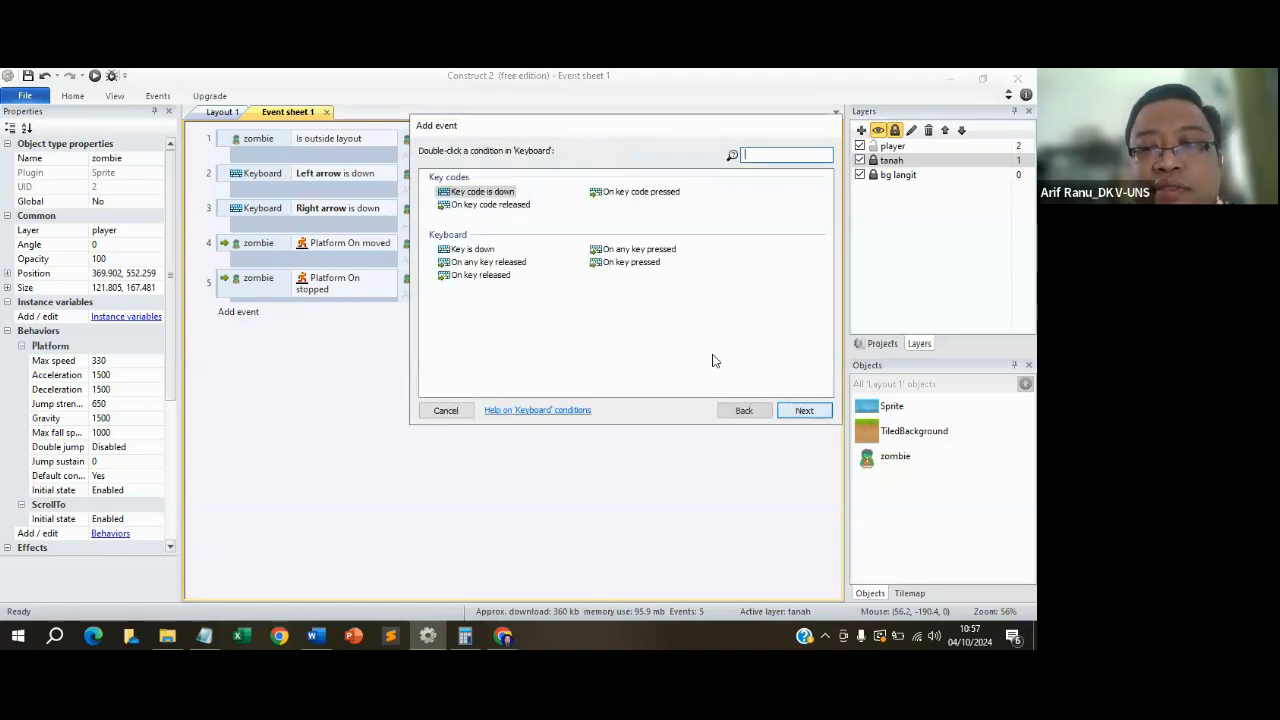
{"action": "left_click", "coordinate": [484, 250]}
{"action": "left_click", "coordinate": [804, 410]}
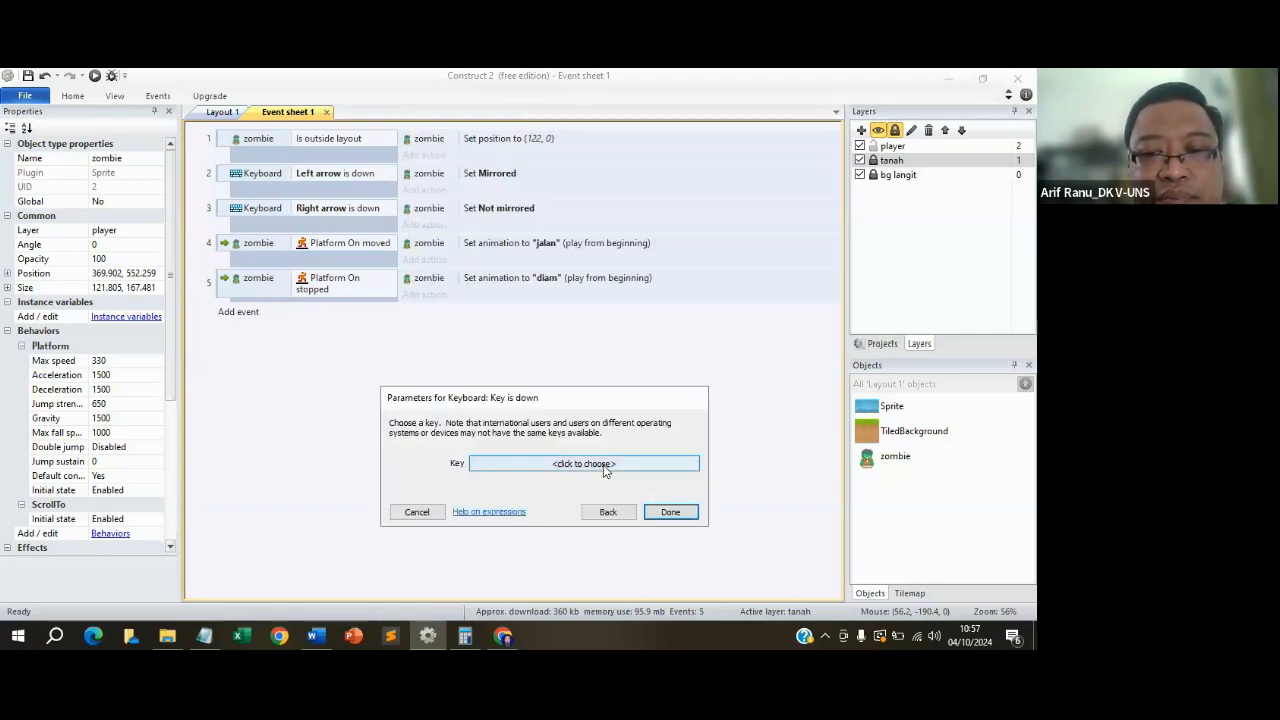
{"action": "left_click", "coordinate": [604, 466]}
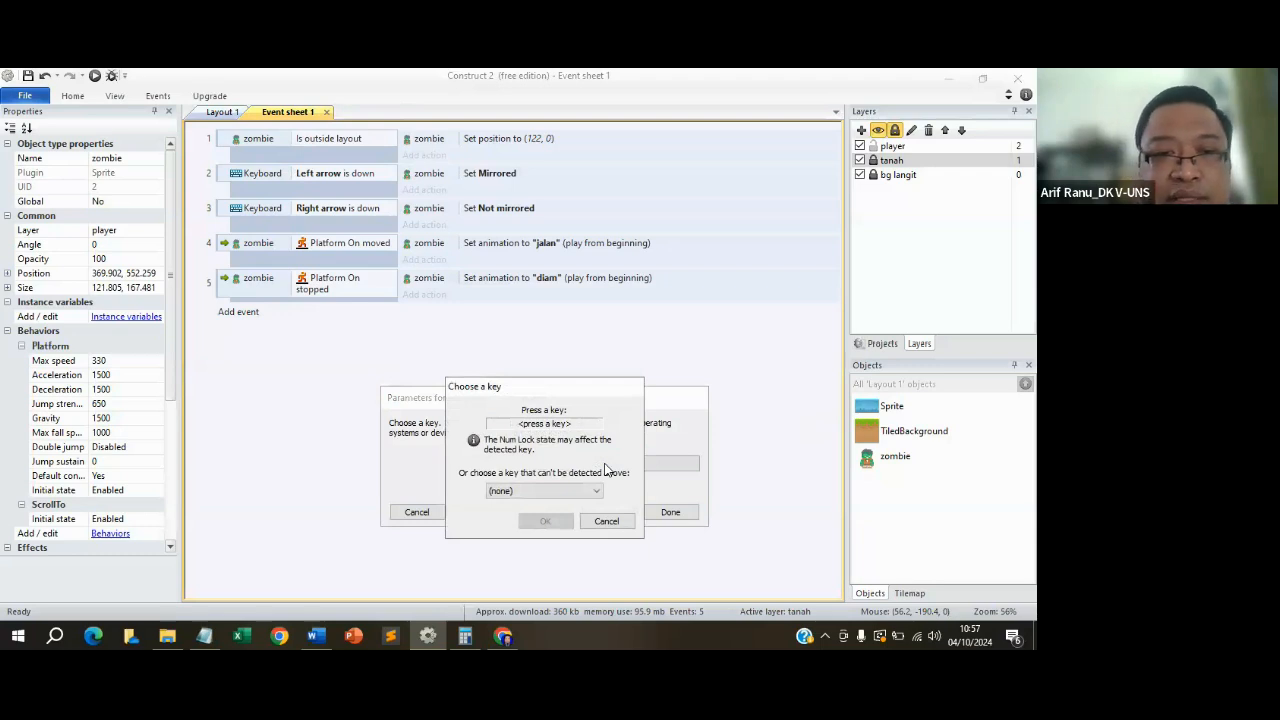
{"action": "key", "text": "Up"}
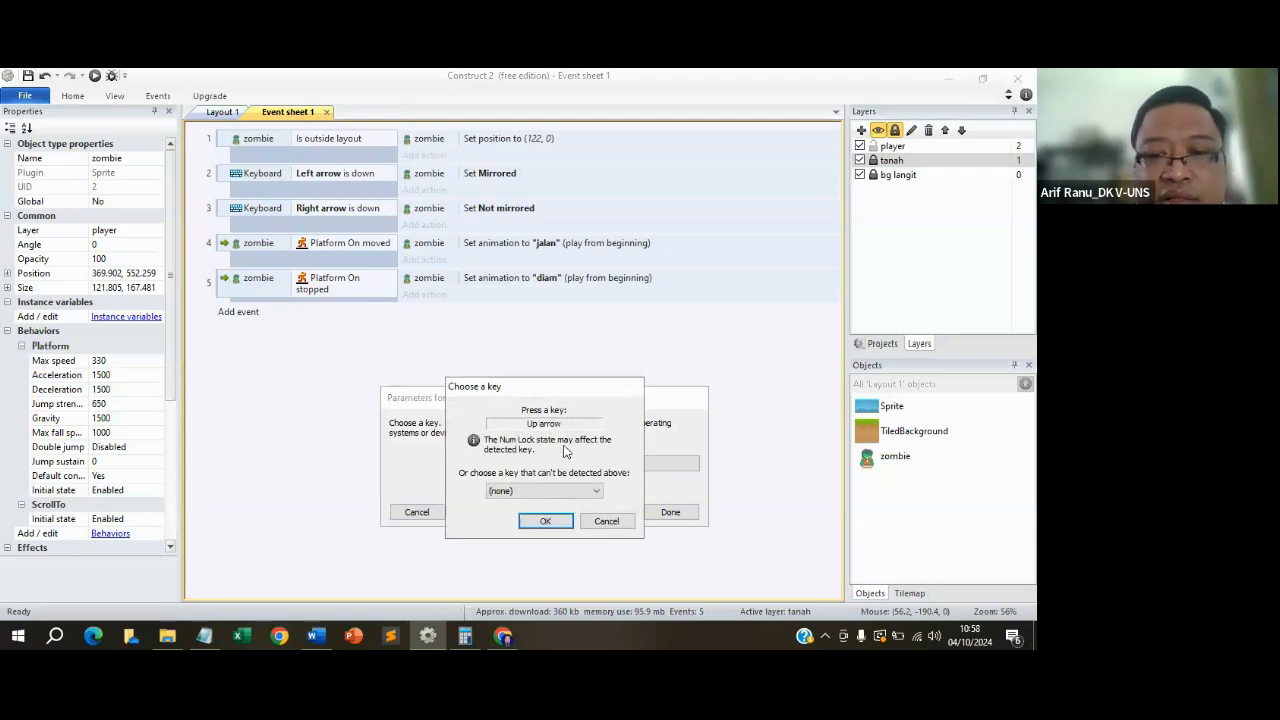
{"action": "left_click", "coordinate": [546, 521]}
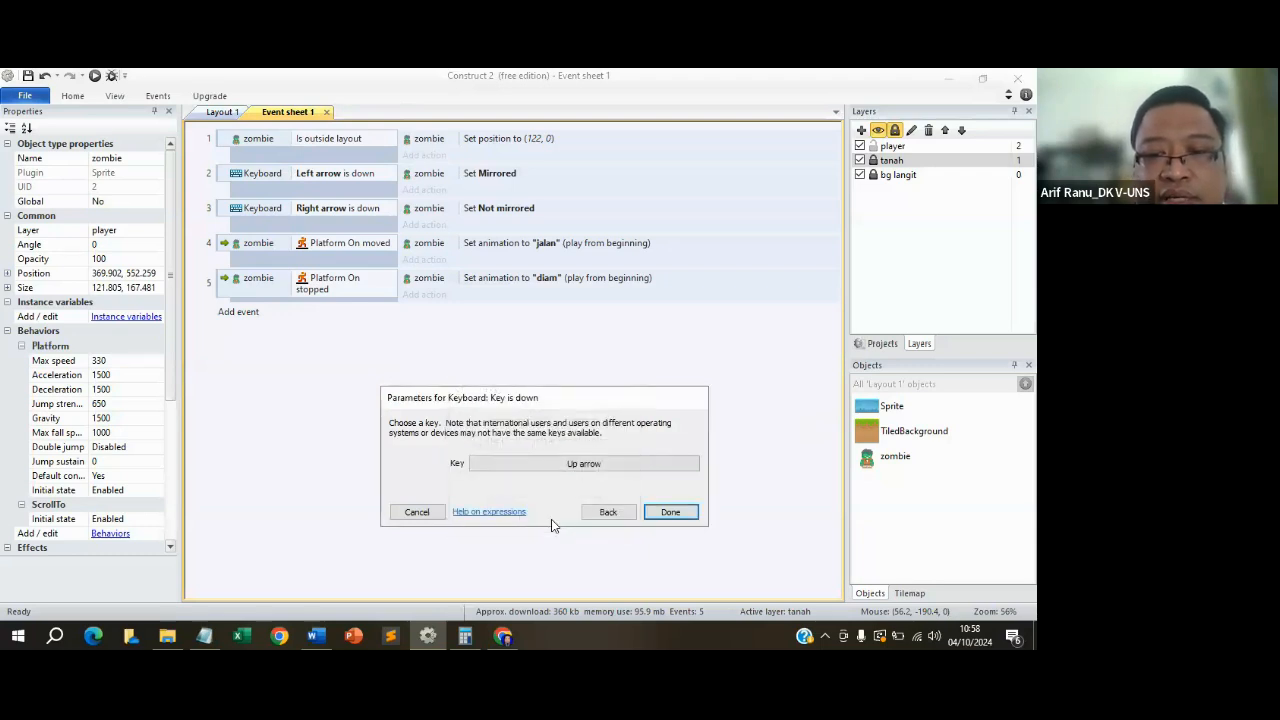
{"action": "left_click", "coordinate": [668, 512]}
Add a zombie Set animation action to the "Up arrow is down" event, playing "lompat" from the beginning.
{"action": "left_click", "coordinate": [428, 320]}
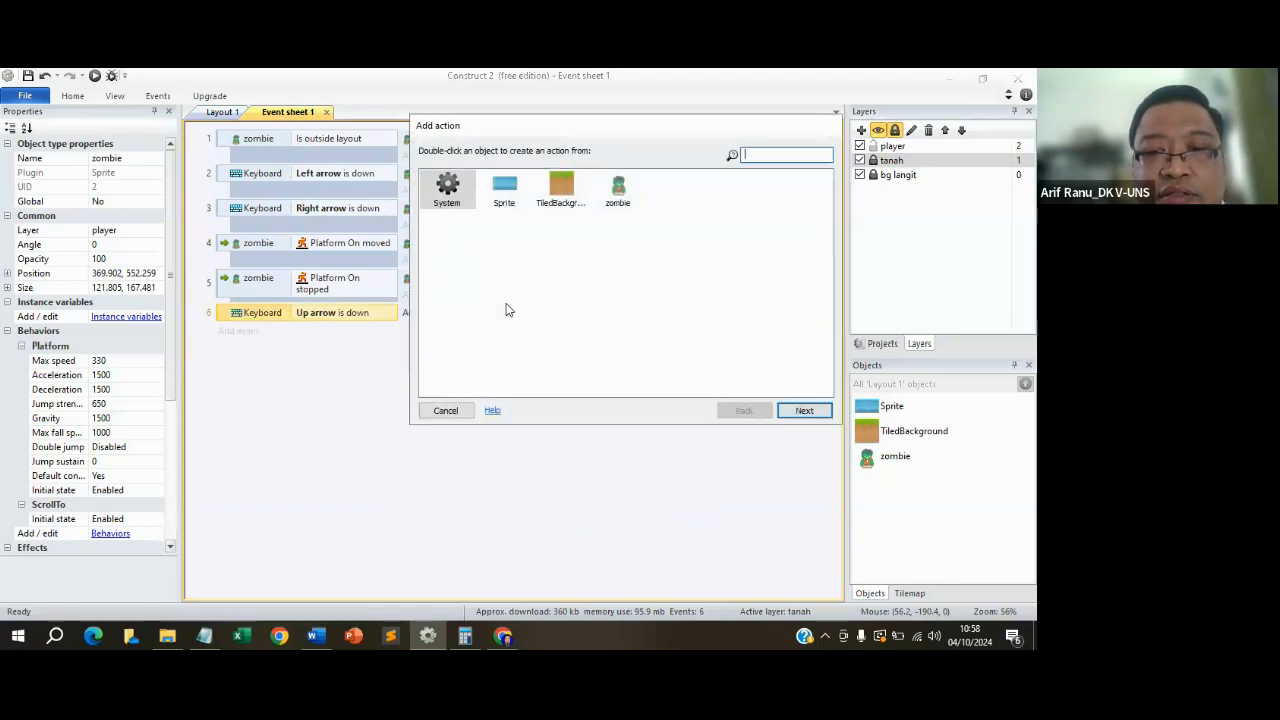
{"action": "left_click", "coordinate": [613, 190]}
{"action": "left_click", "coordinate": [806, 410]}
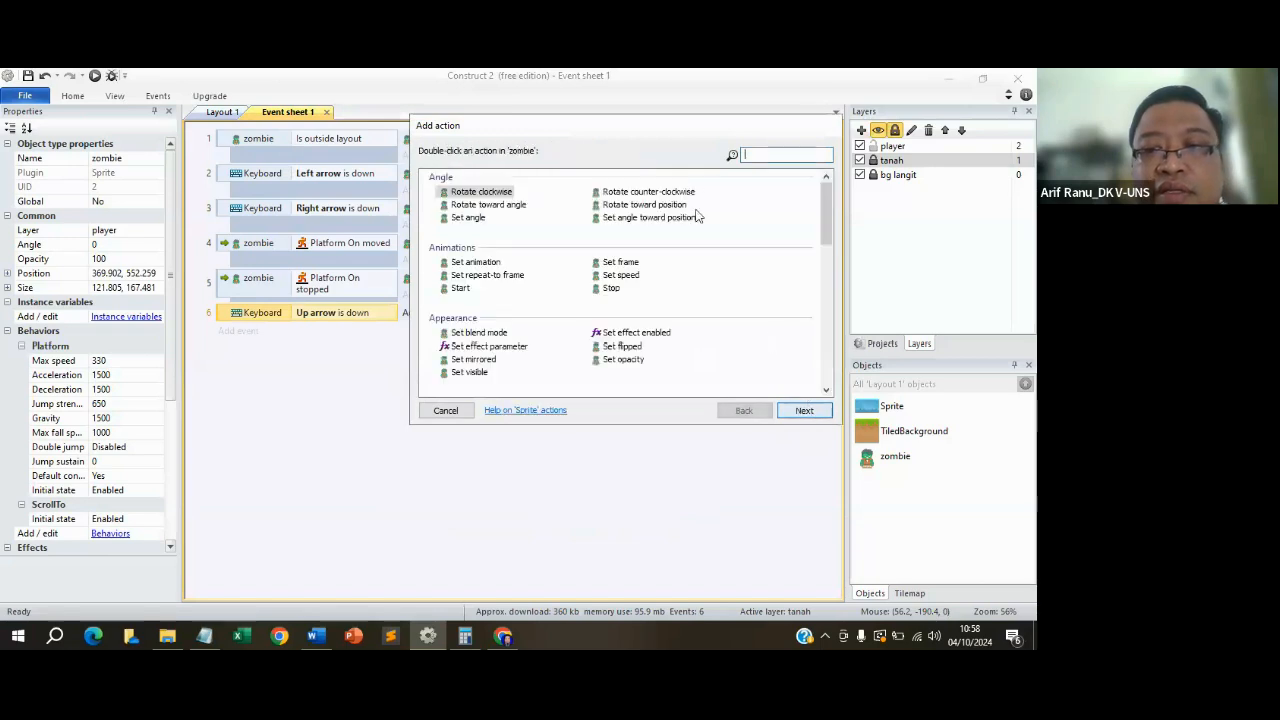
{"action": "type", "text": "set anim"}
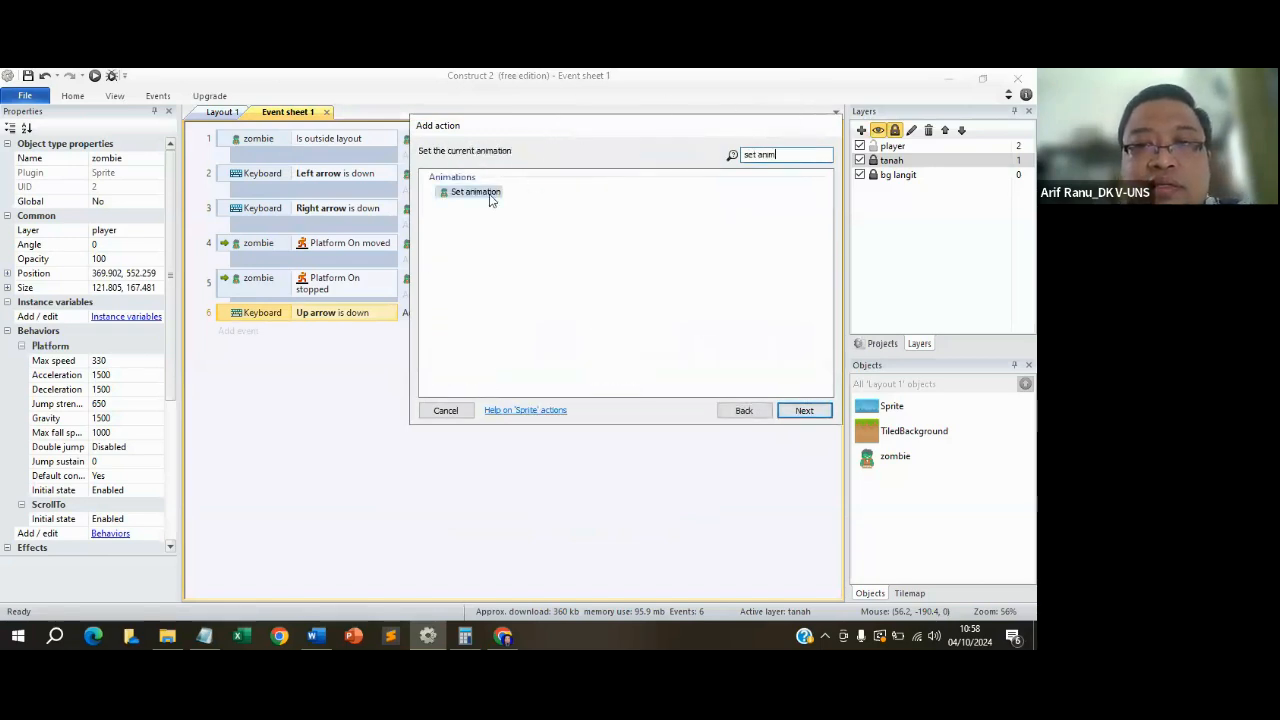
{"action": "left_click", "coordinate": [806, 410]}
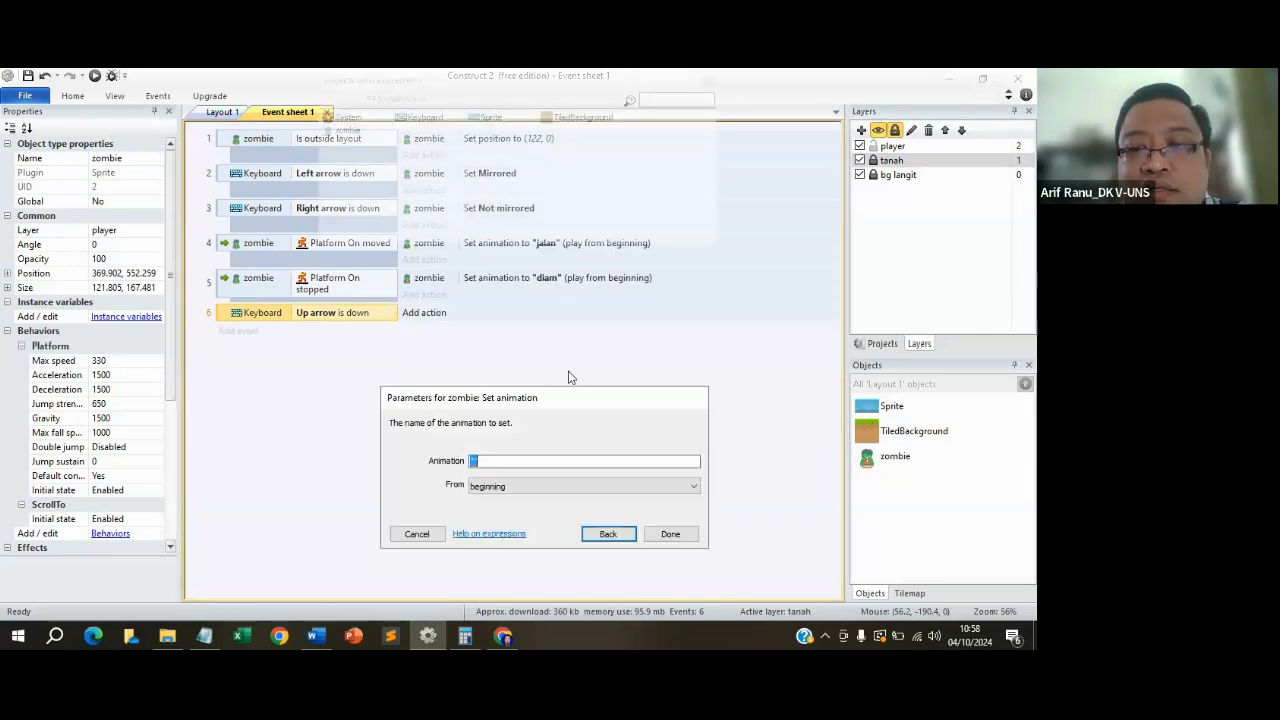
{"action": "left_click", "coordinate": [474, 462]}
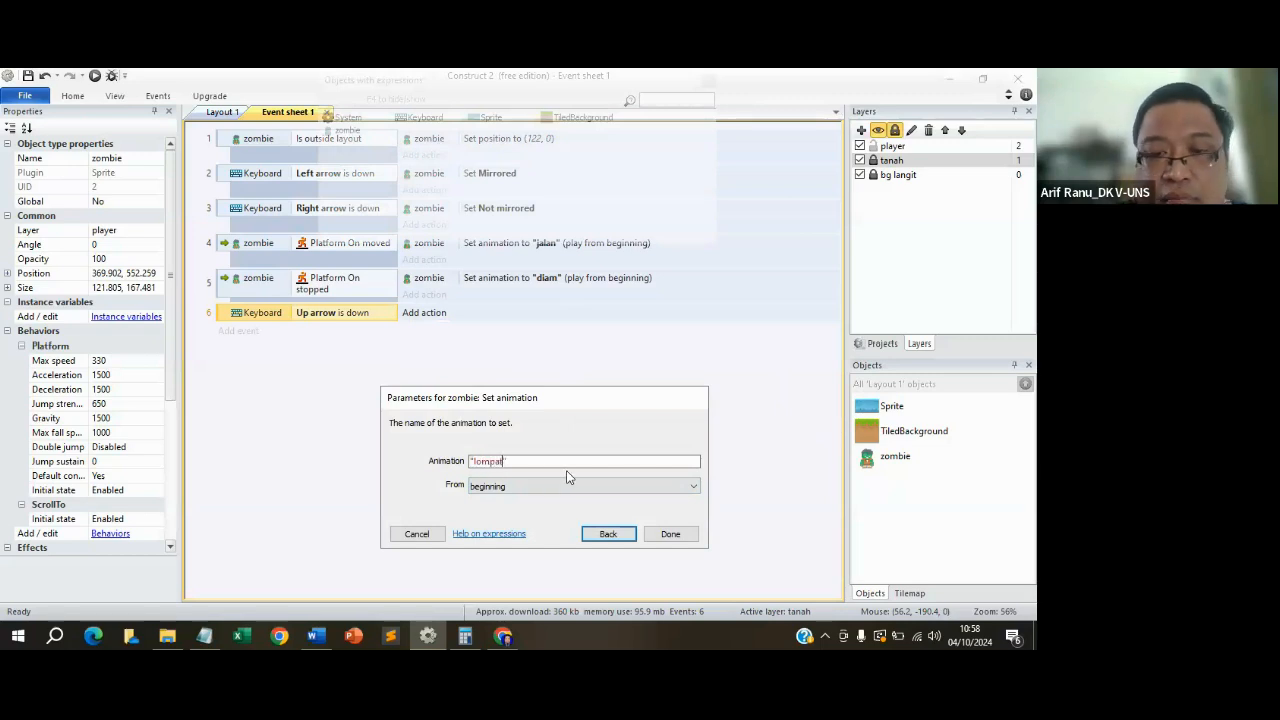
{"action": "left_click", "coordinate": [670, 534]}
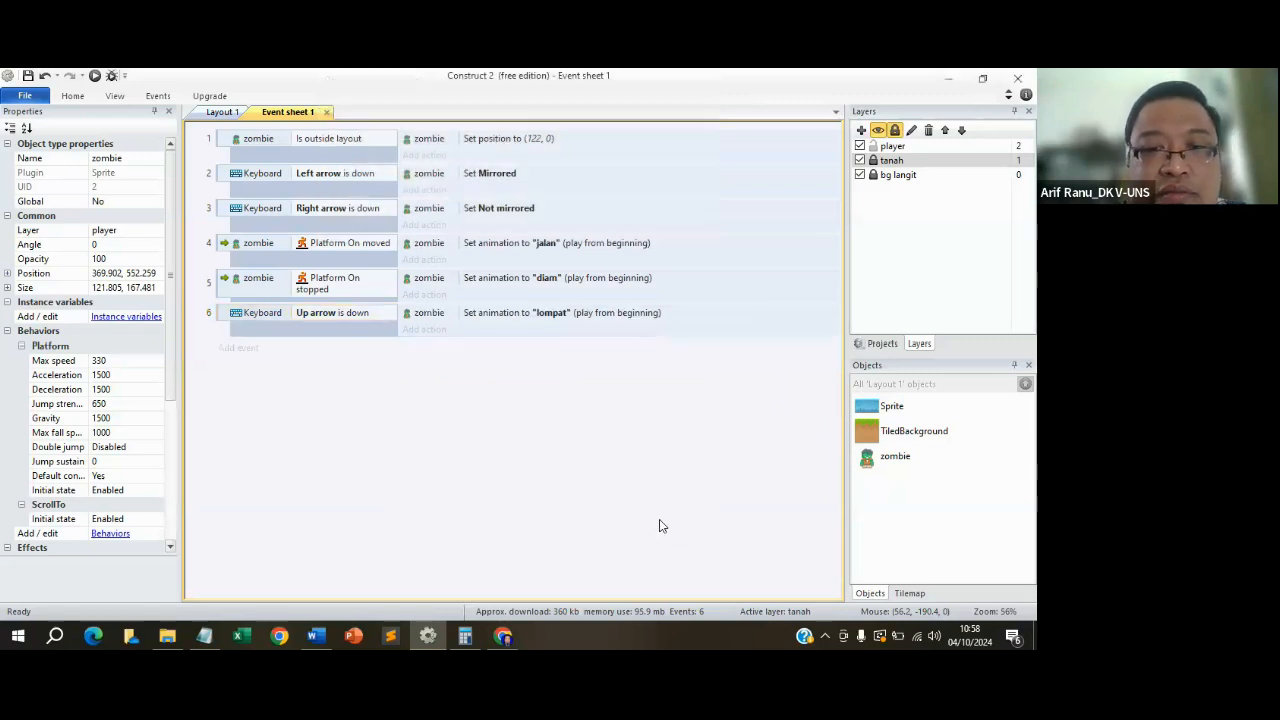
Add an event with the Keyboard "On key released" condition for the Up arrow.
{"action": "left_click", "coordinate": [240, 349]}
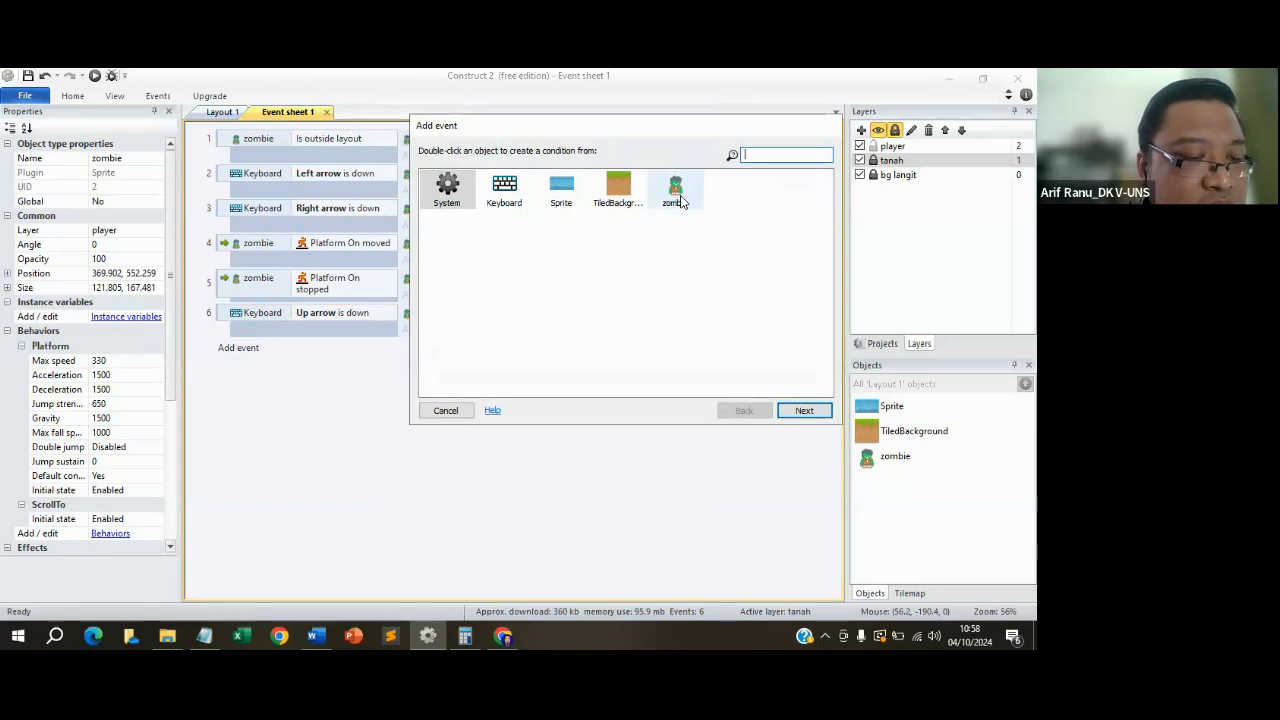
{"action": "left_click", "coordinate": [504, 190]}
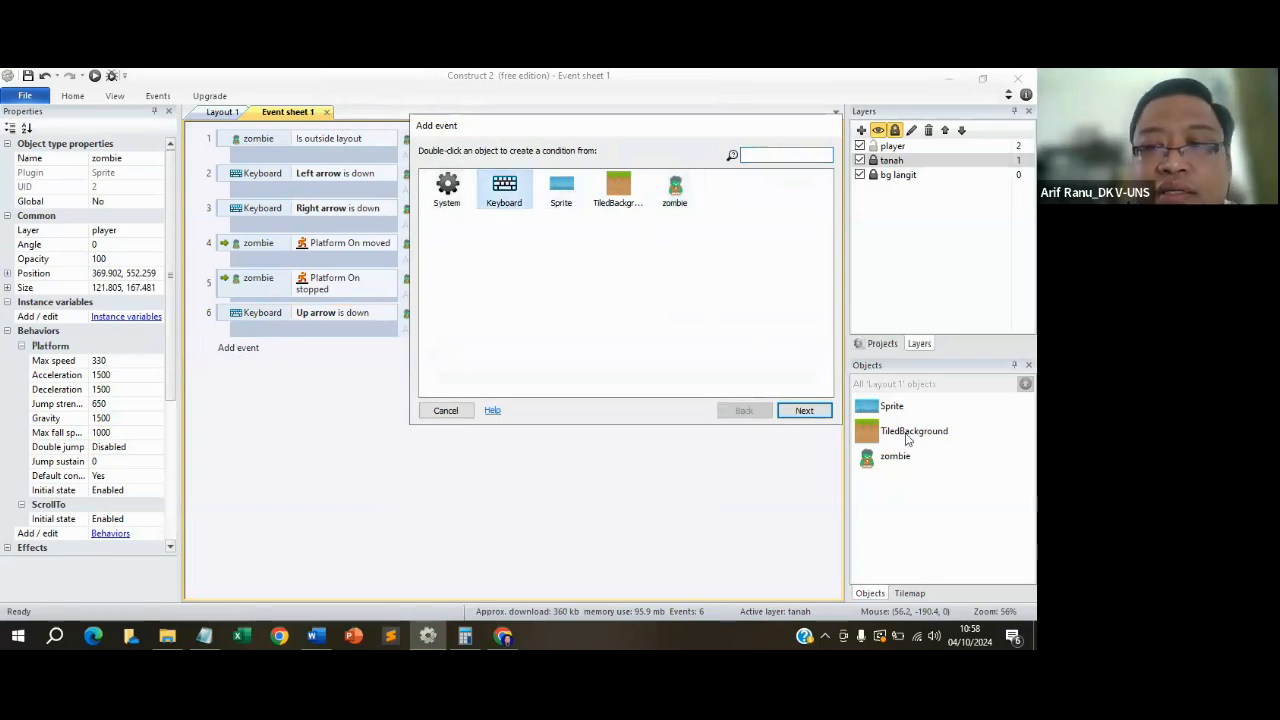
{"action": "left_click", "coordinate": [807, 410]}
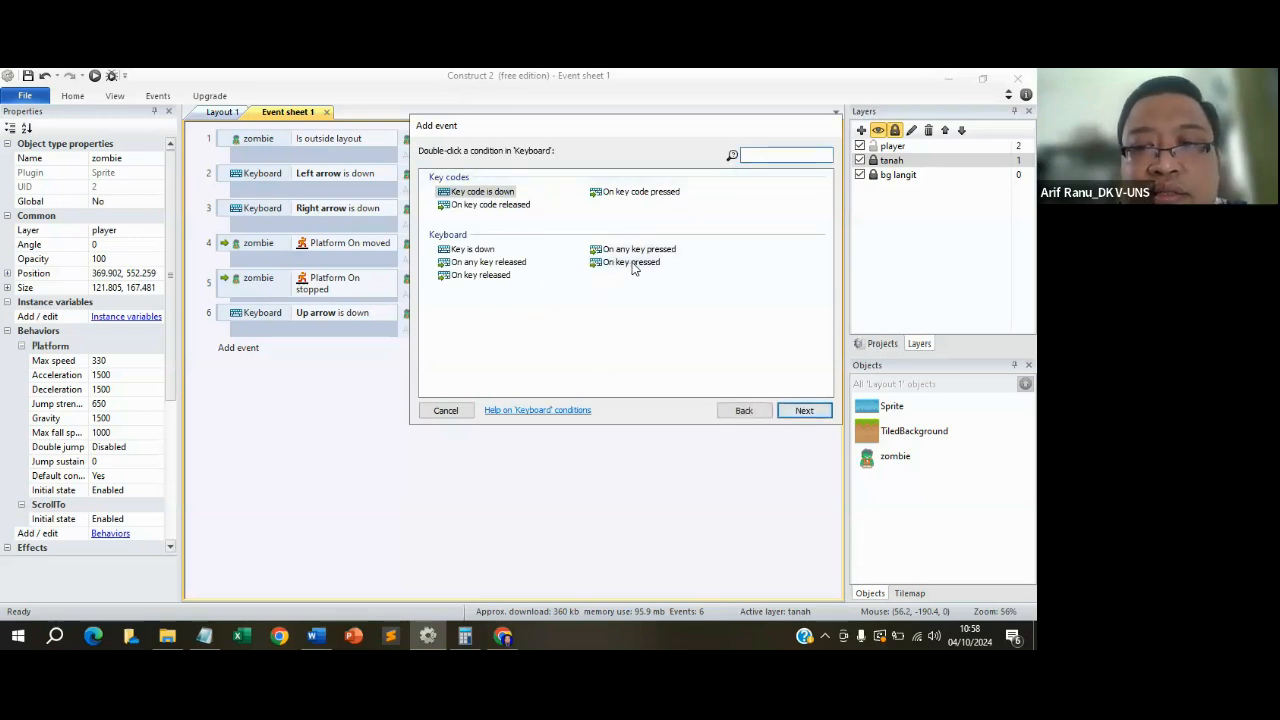
{"action": "left_click", "coordinate": [474, 280]}
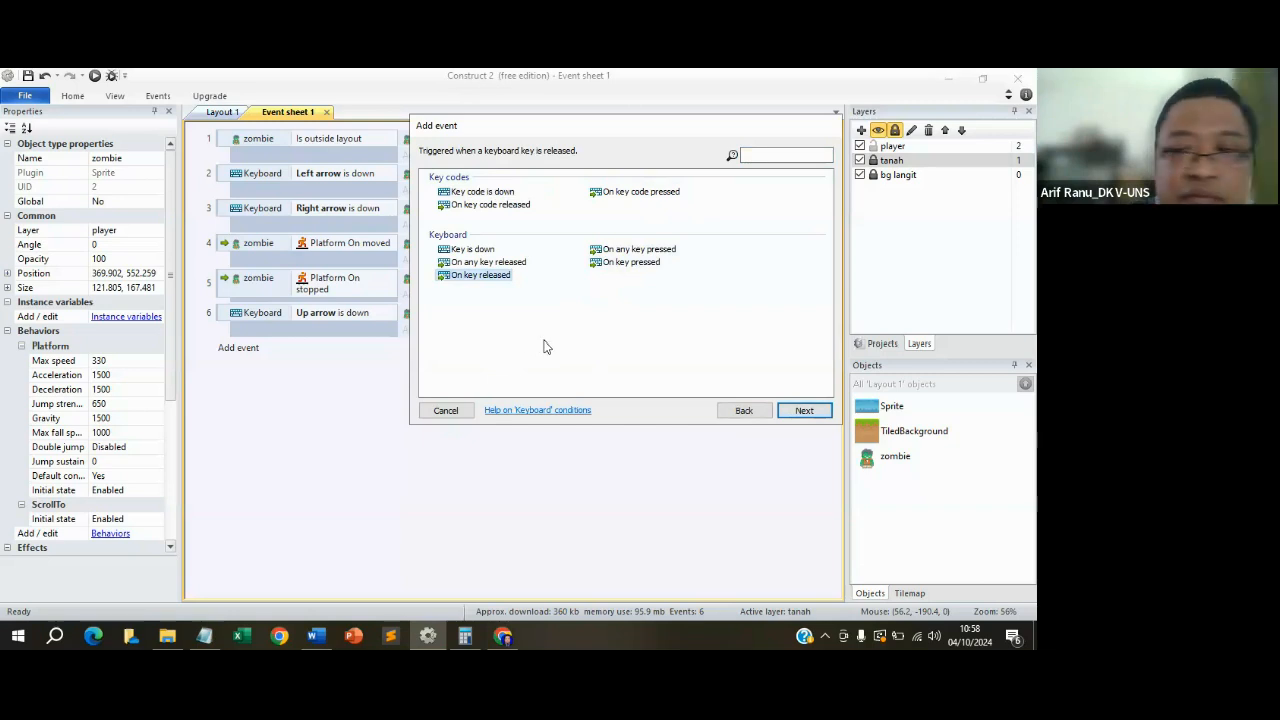
{"action": "left_click", "coordinate": [812, 411]}
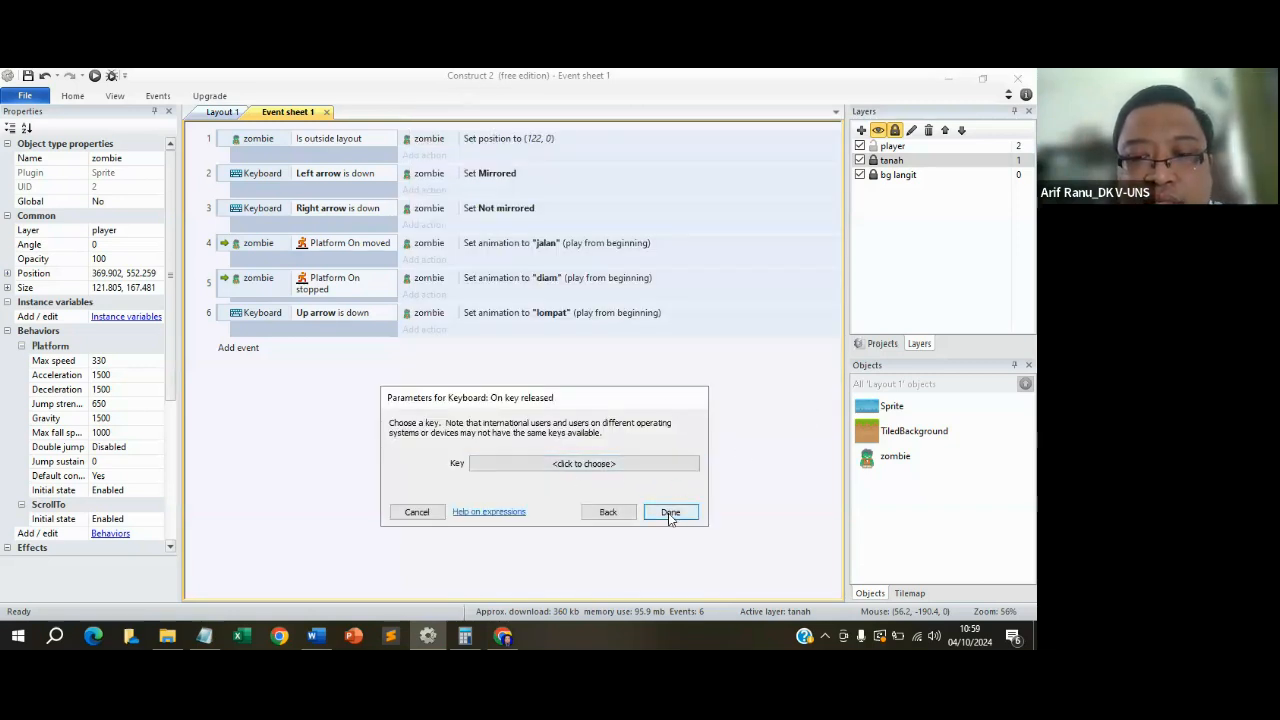
{"action": "left_click", "coordinate": [638, 460]}
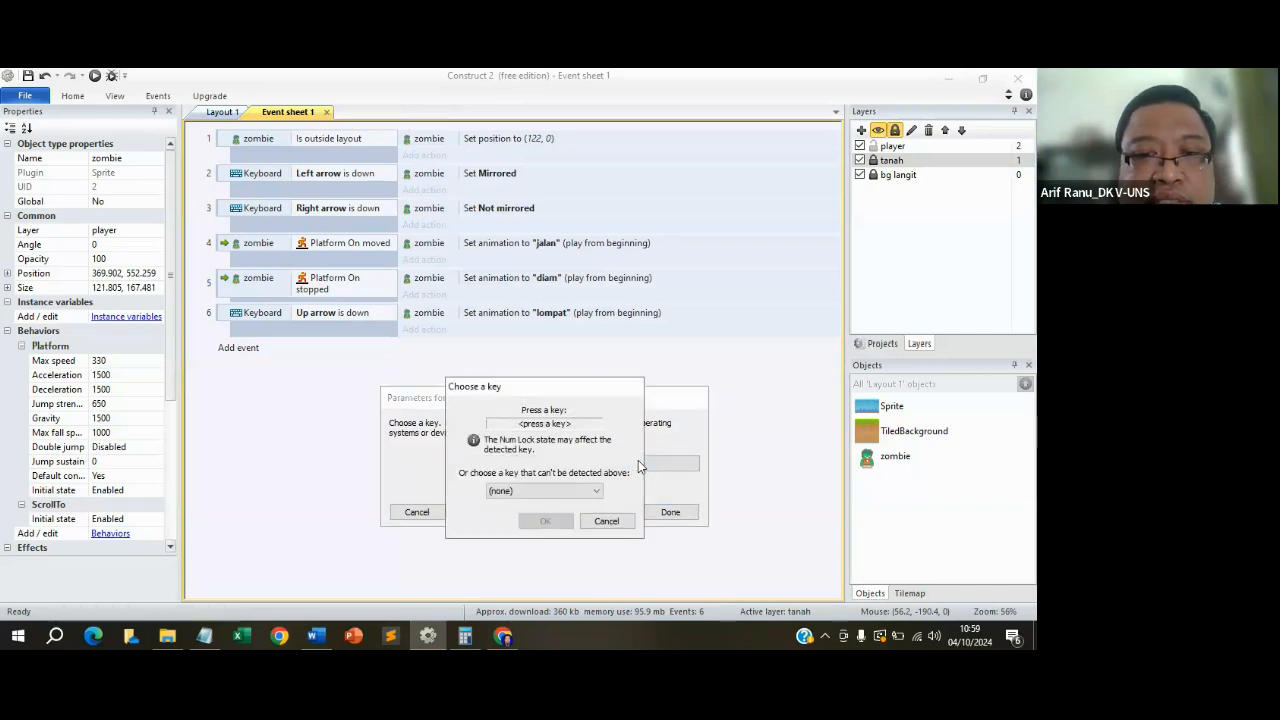
{"action": "key", "text": "Up"}
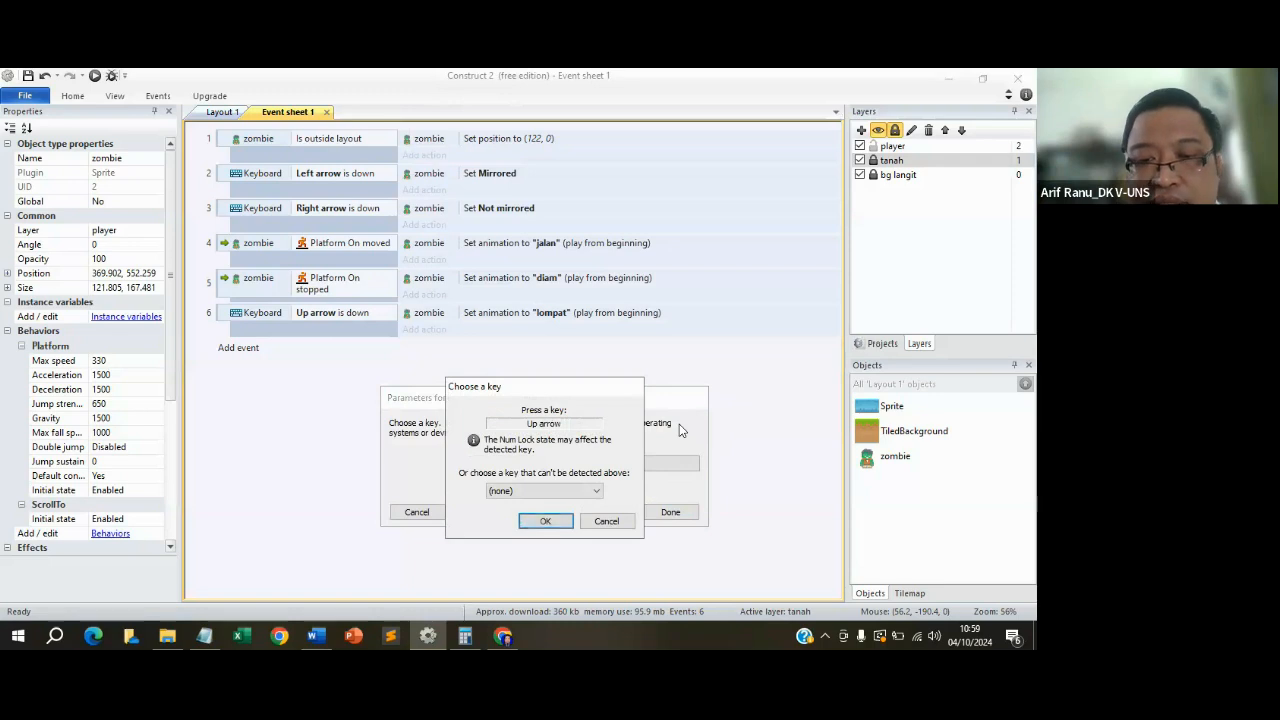
{"action": "left_click", "coordinate": [544, 521]}
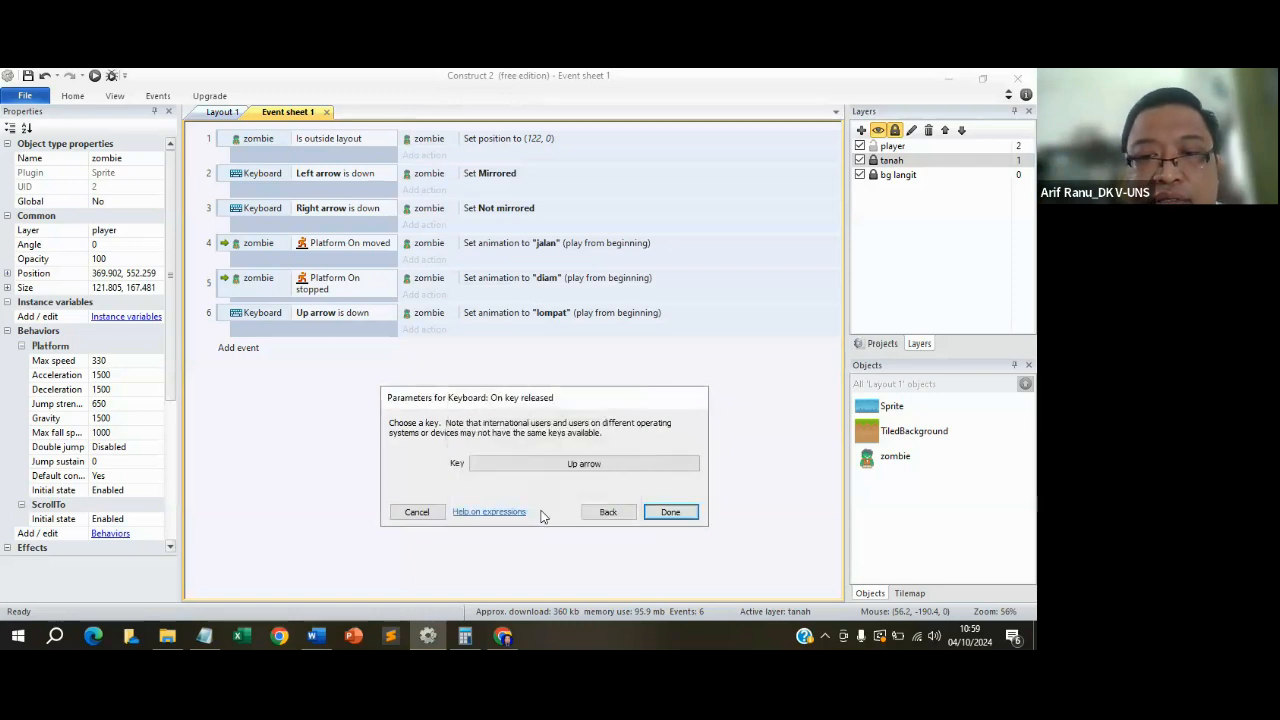
{"action": "left_click", "coordinate": [669, 512]}
Add a zombie Set animation action to the "On Up arrow released" event, playing "diam" from the beginning.
{"action": "left_click", "coordinate": [425, 348]}
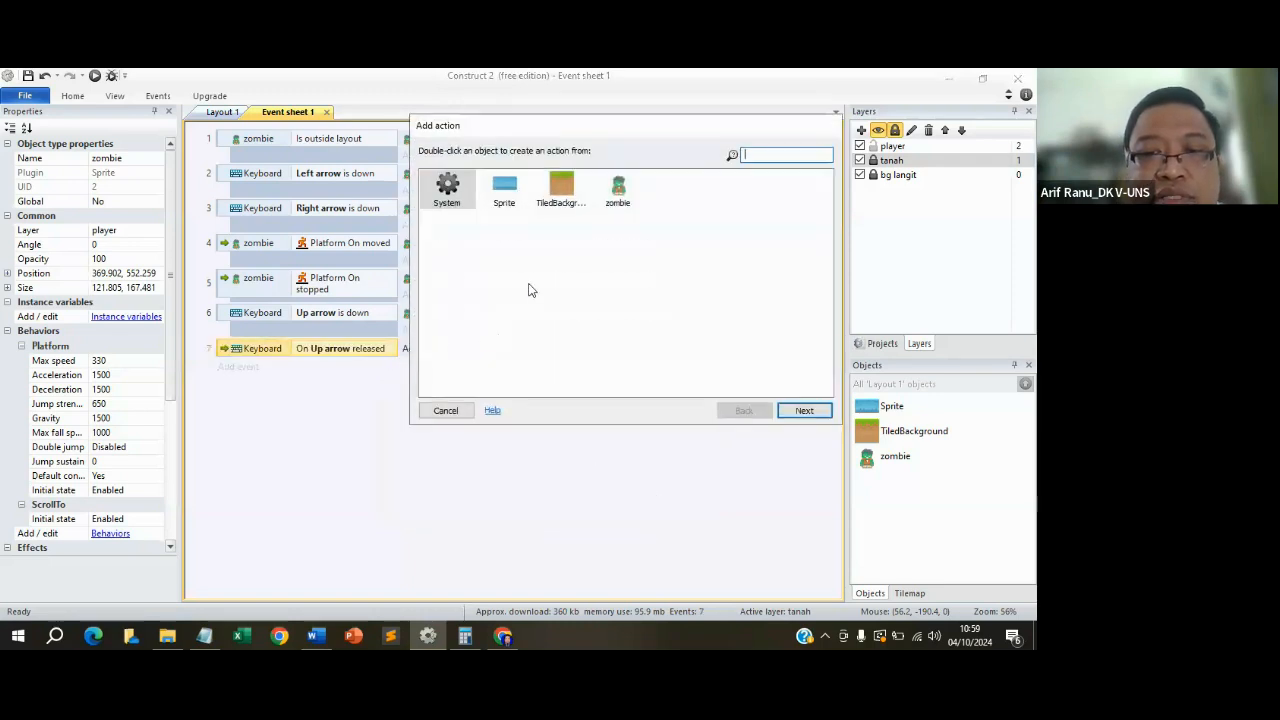
{"action": "left_click", "coordinate": [617, 190]}
{"action": "left_click", "coordinate": [804, 410]}
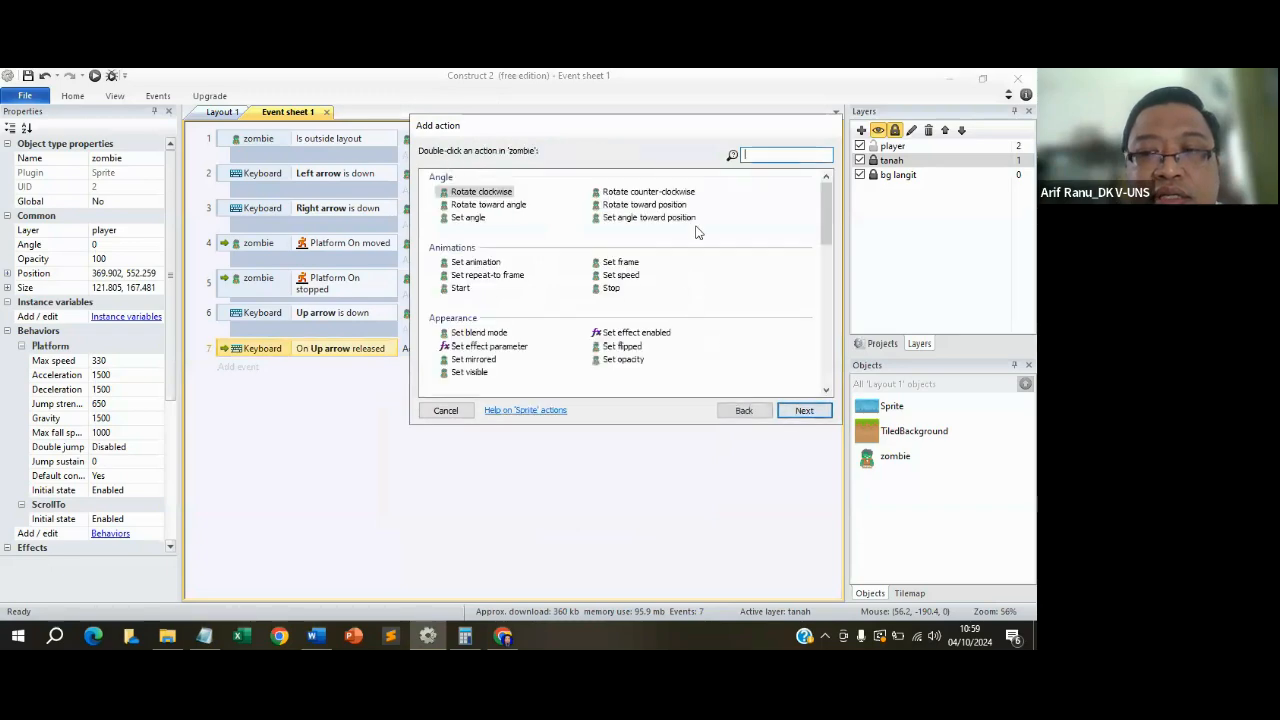
{"action": "type", "text": "set ani"}
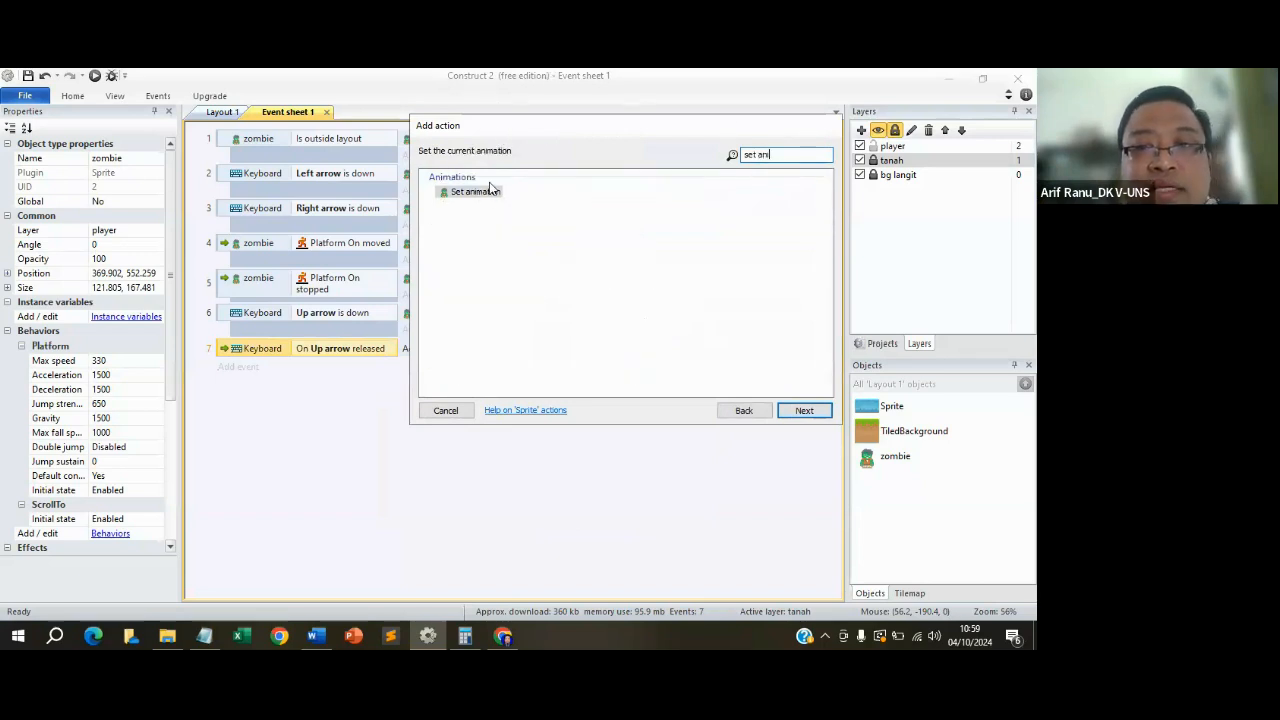
{"action": "double_click", "coordinate": [487, 195]}
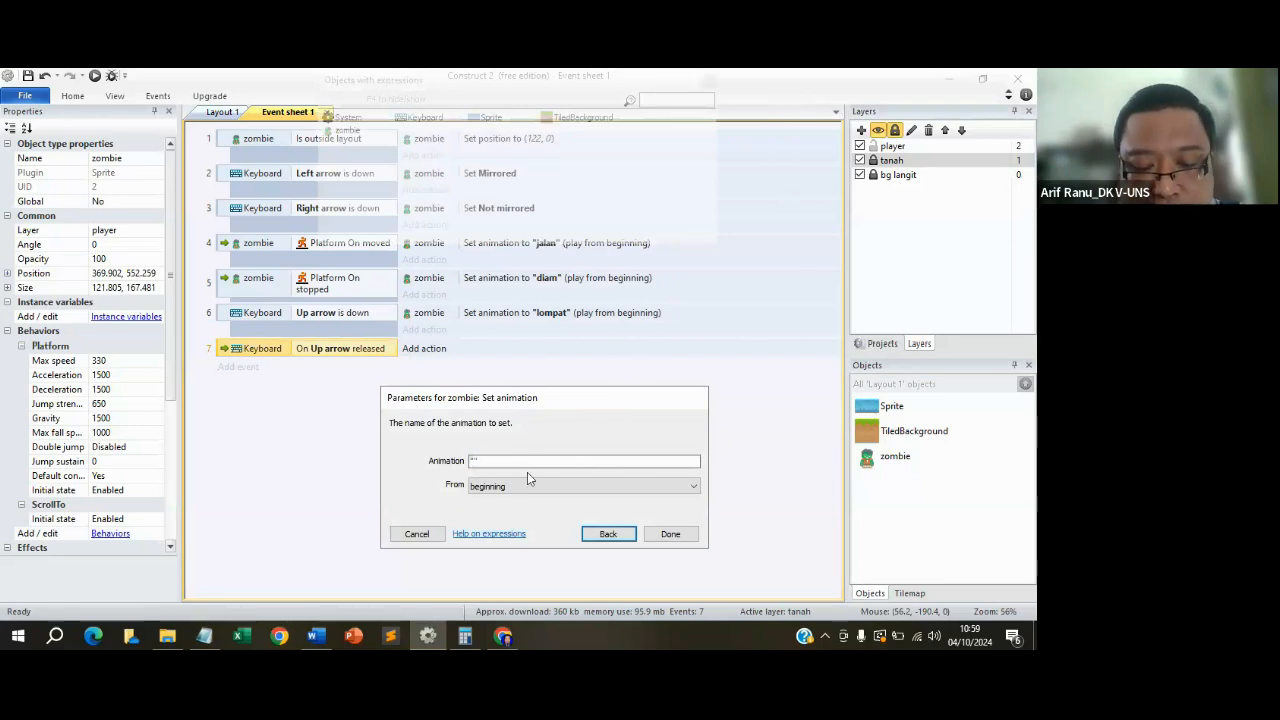
{"action": "type", "text": "\"diam\""}
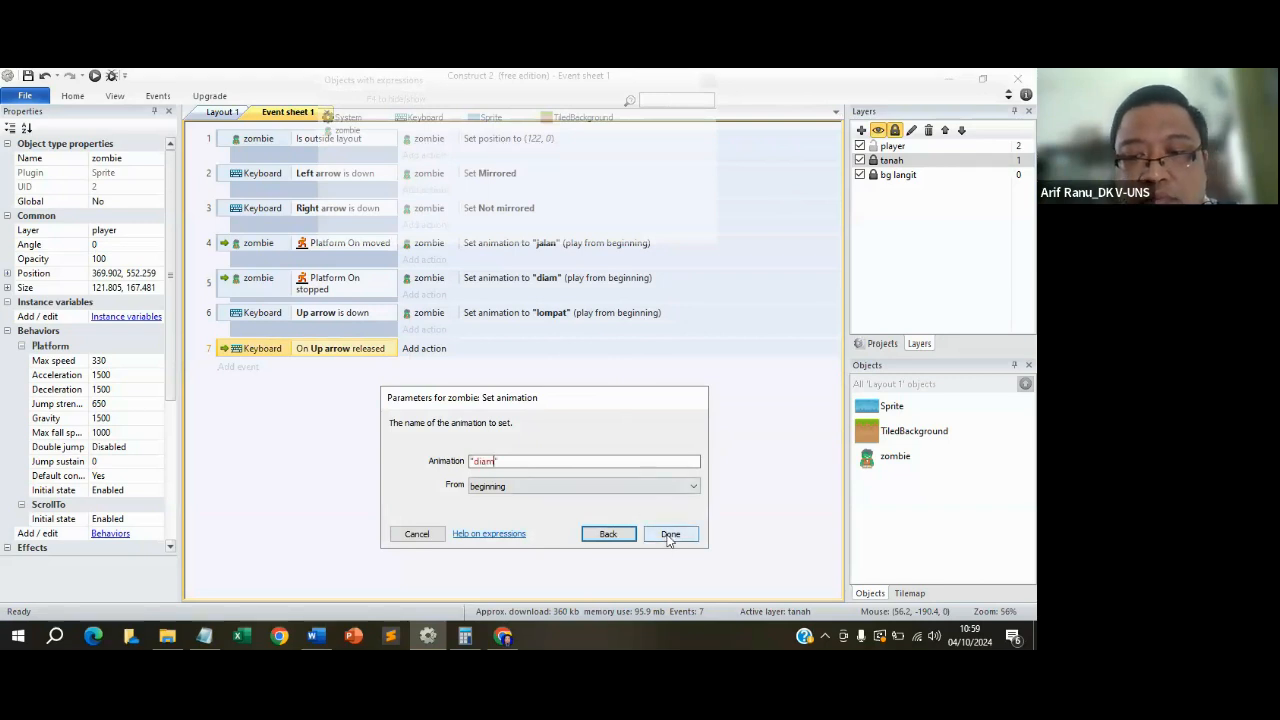
{"action": "left_click", "coordinate": [670, 533]}
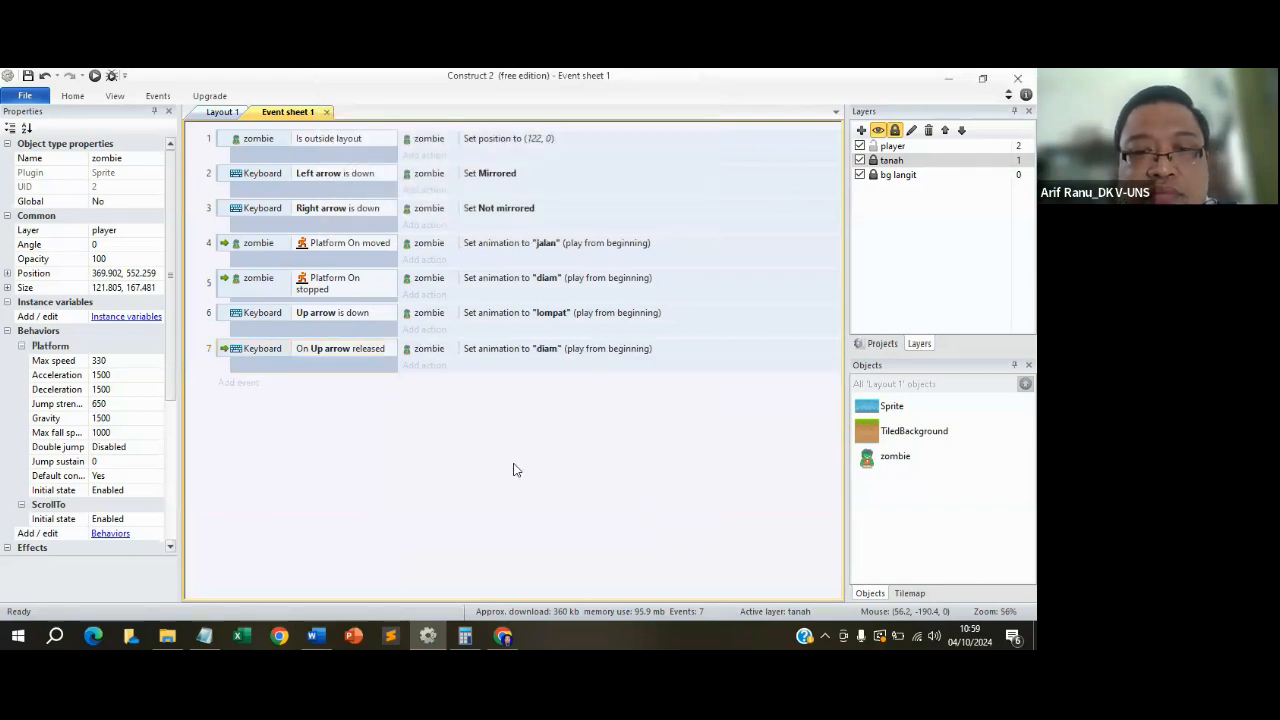
Preview the game, walk the zombie right and make it jump repeatedly to test the jump animation.
{"action": "left_click", "coordinate": [94, 76]}
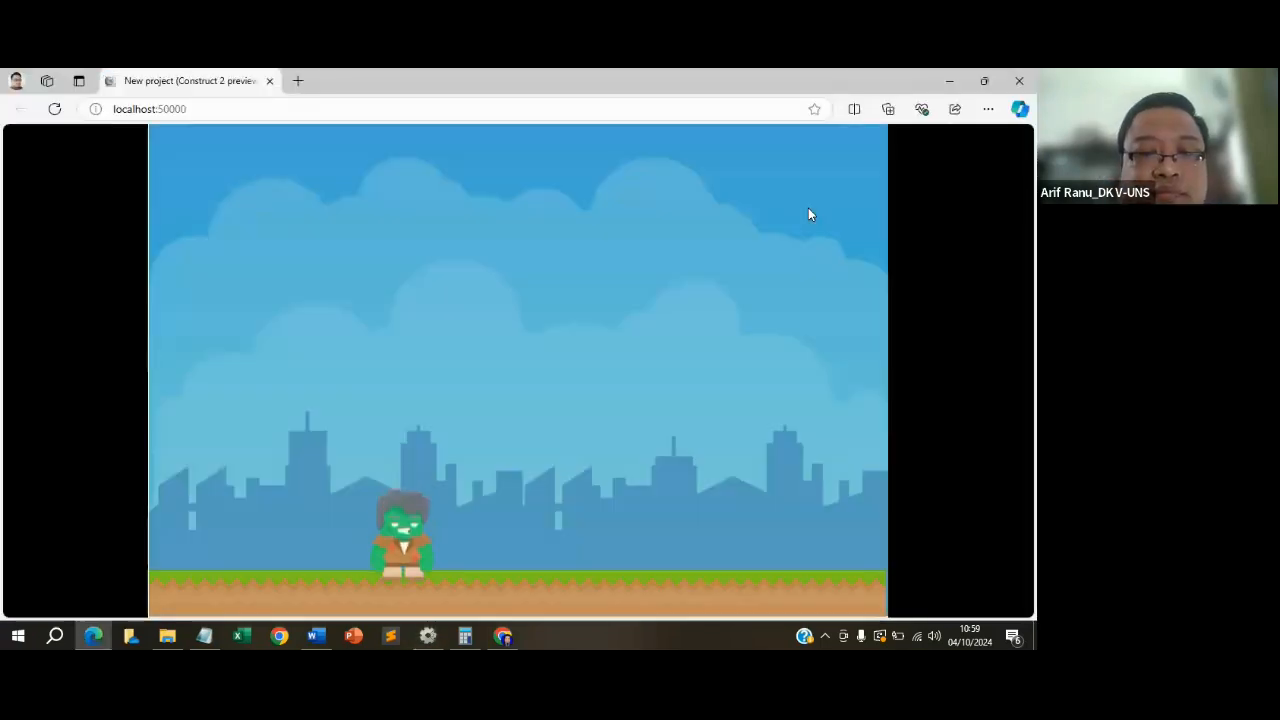
{"action": "key", "text": "Right"}
{"action": "key", "text": "Up"}
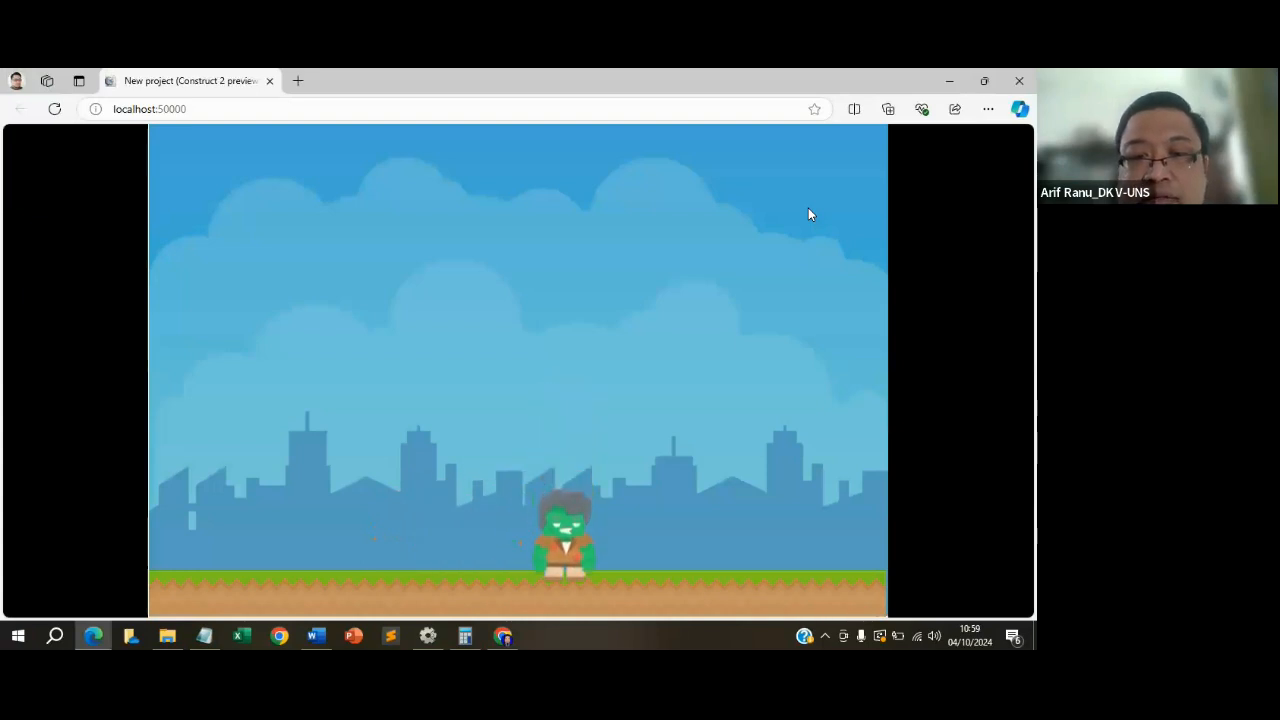
{"action": "key", "text": "Up"}
{"action": "key", "text": "Up"}
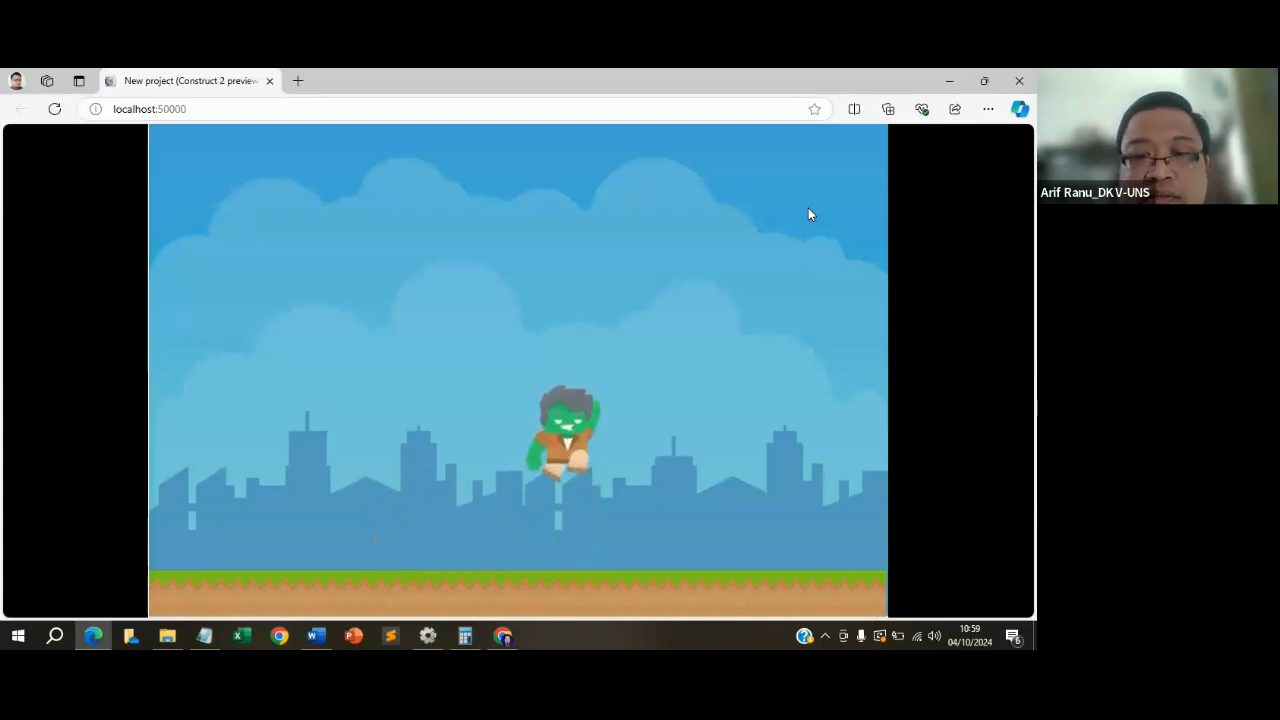
{"action": "key", "text": "Up"}
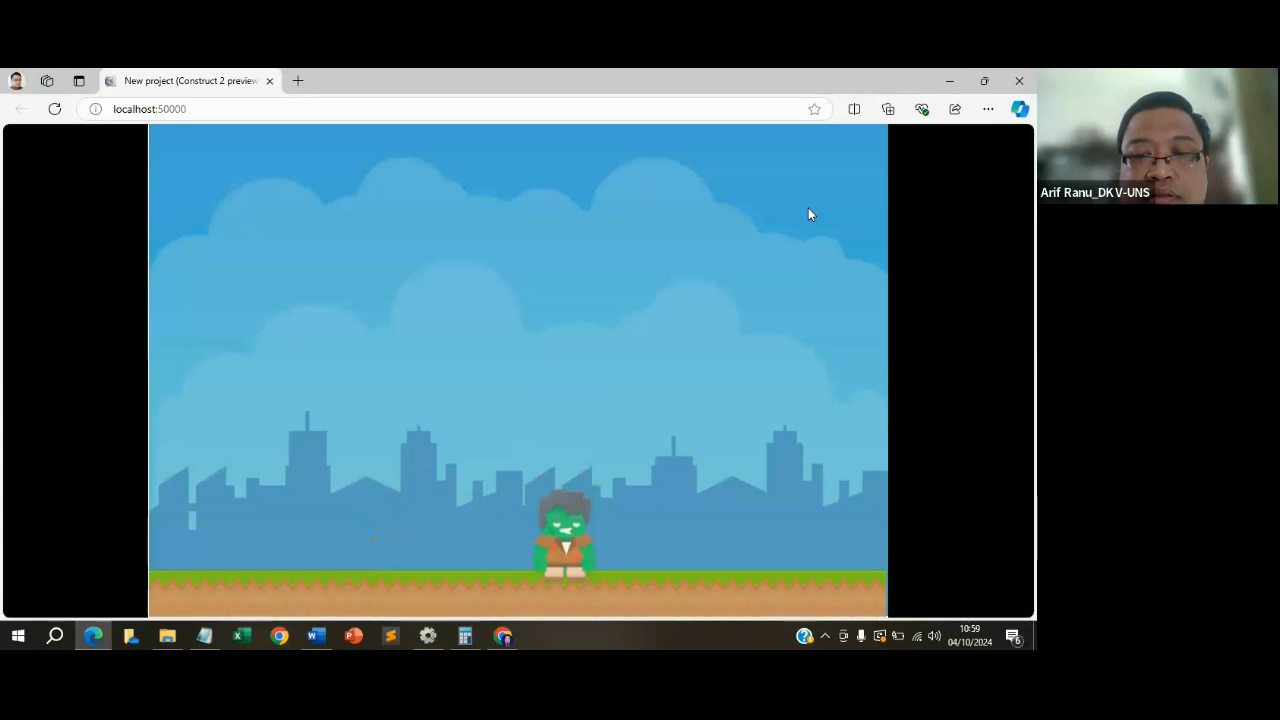
{"action": "key", "text": "Up"}
{"action": "key", "text": "Up"}
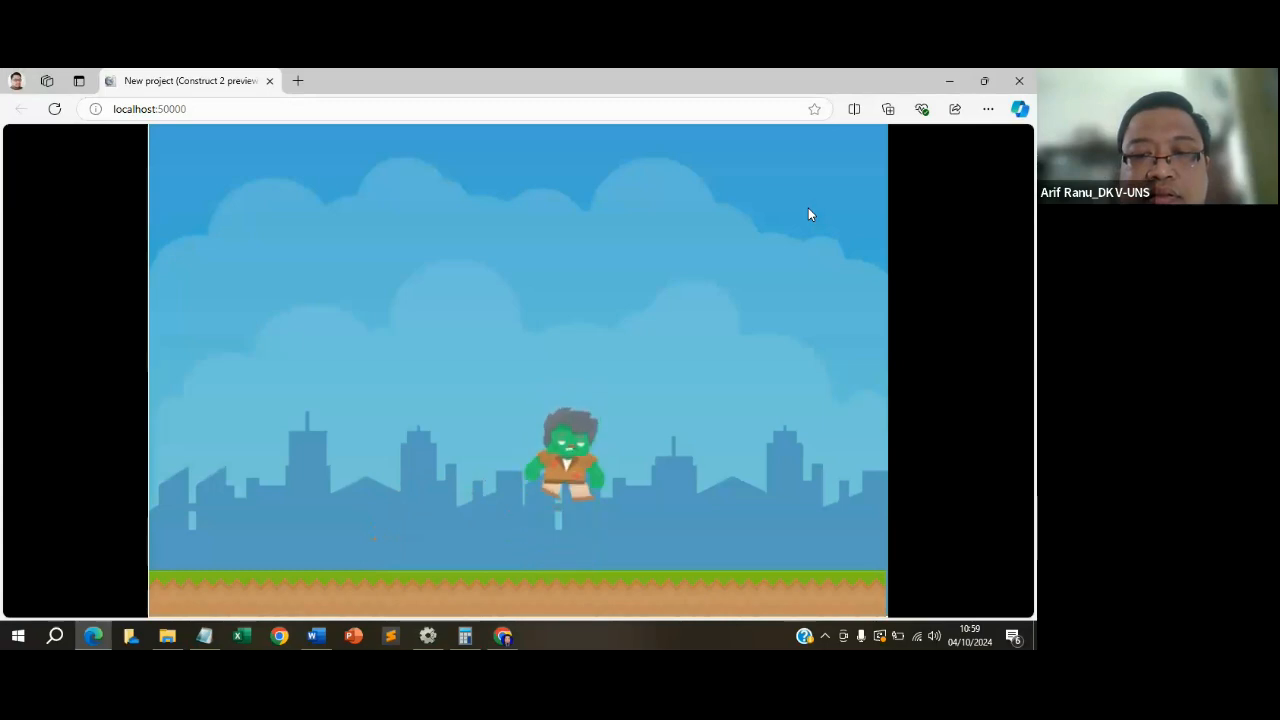
{"action": "key", "text": "Up"}
{"action": "key", "text": "Up"}
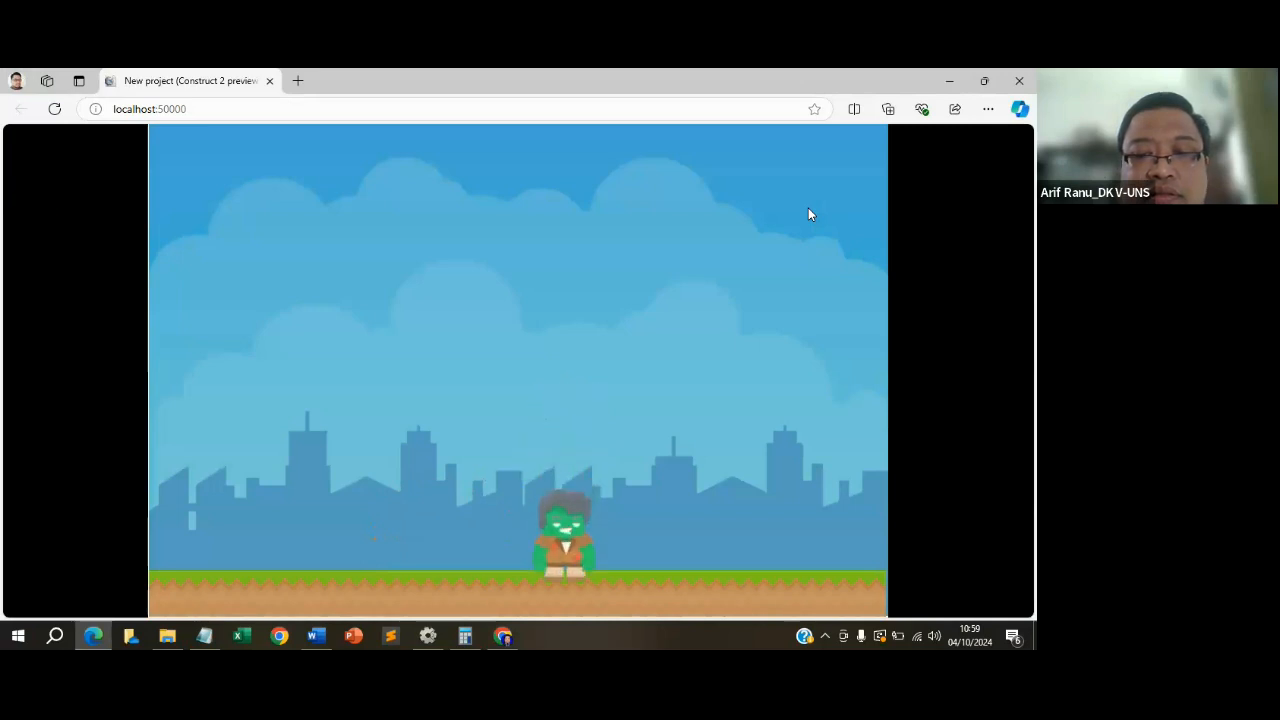
{"action": "key", "text": "Up"}
{"action": "key", "text": "Up"}
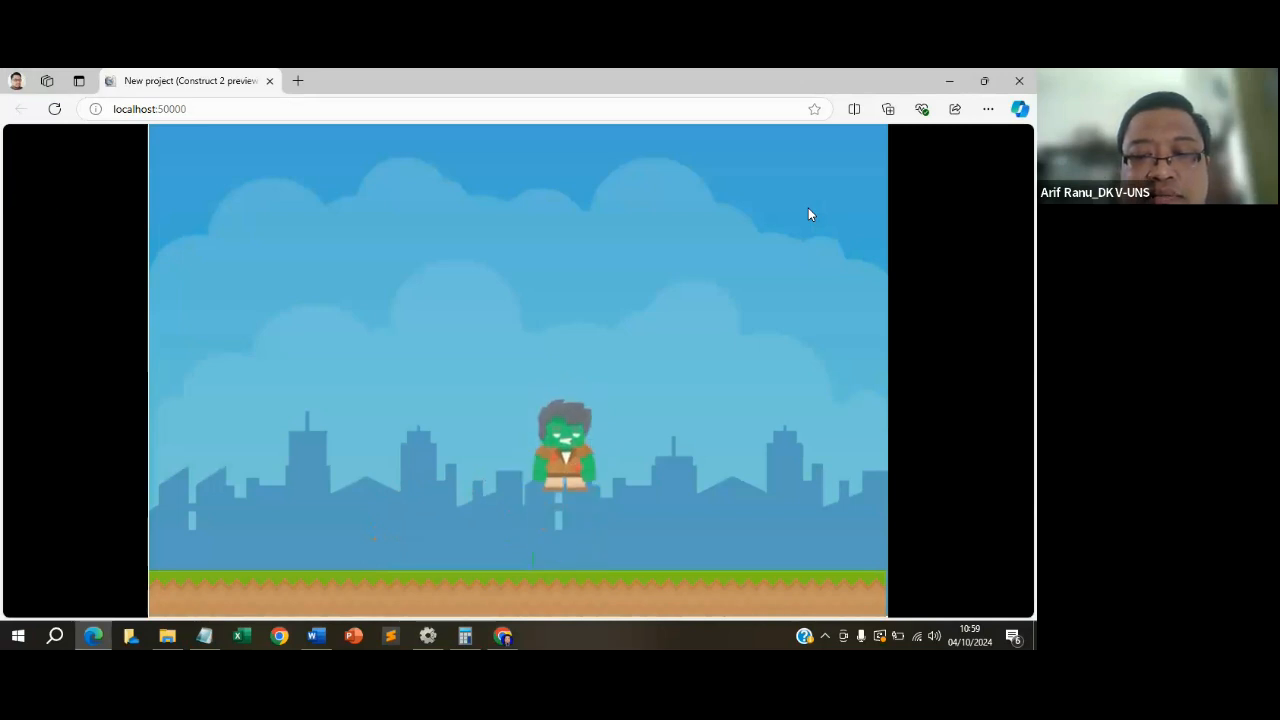
{"action": "key", "text": "Up"}
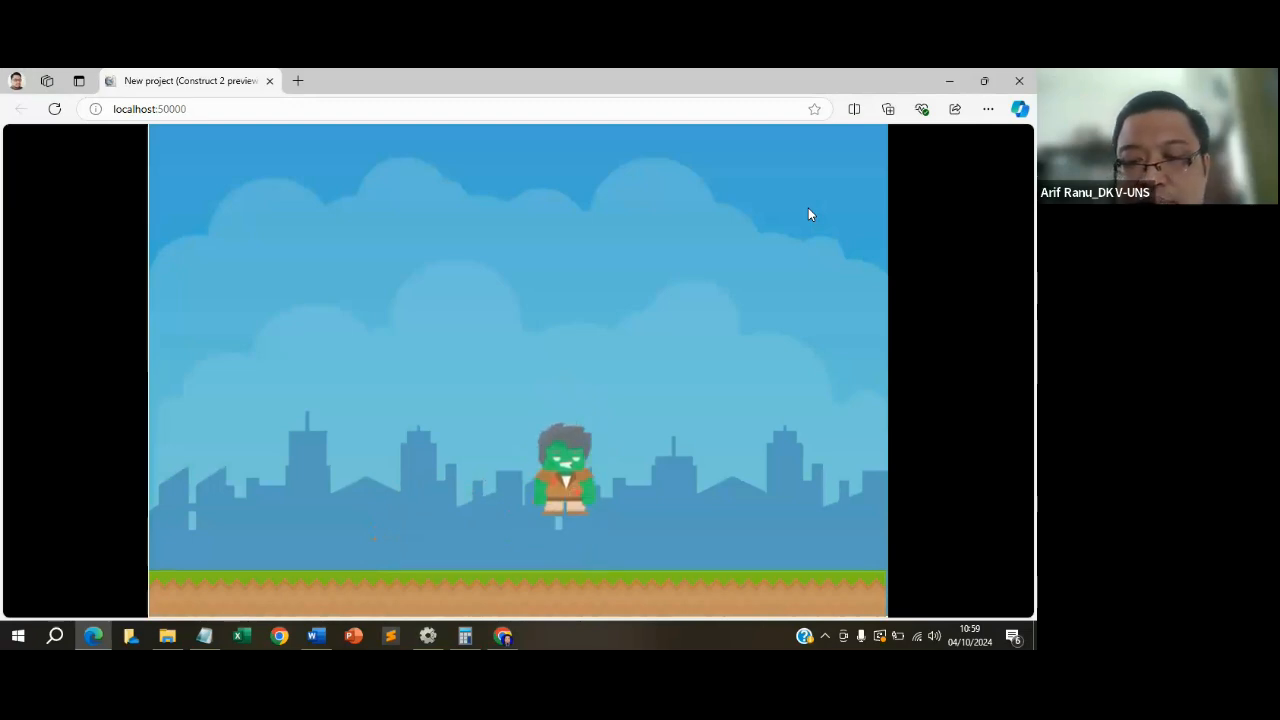
Make the zombie jump several more times in the preview to check its jump animation, and return to the event sheet.
{"action": "key", "text": "Up"}
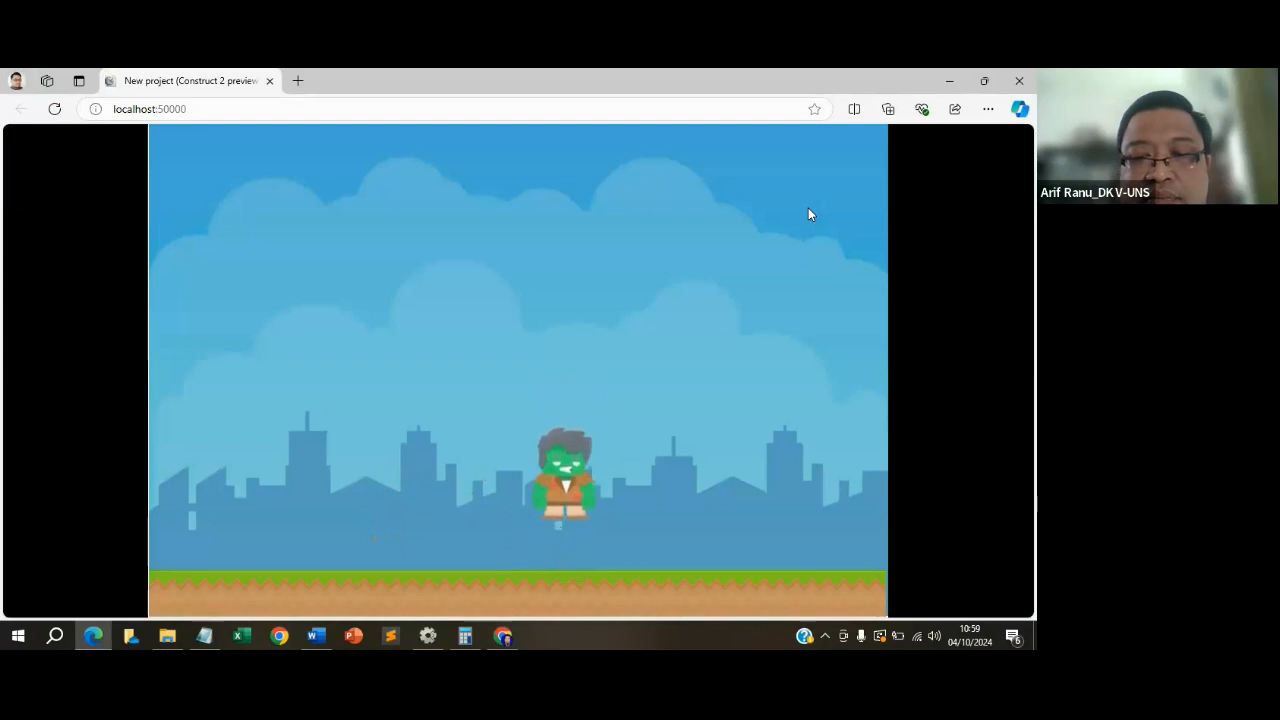
{"action": "key", "text": "Up"}
{"action": "key", "text": "Up"}
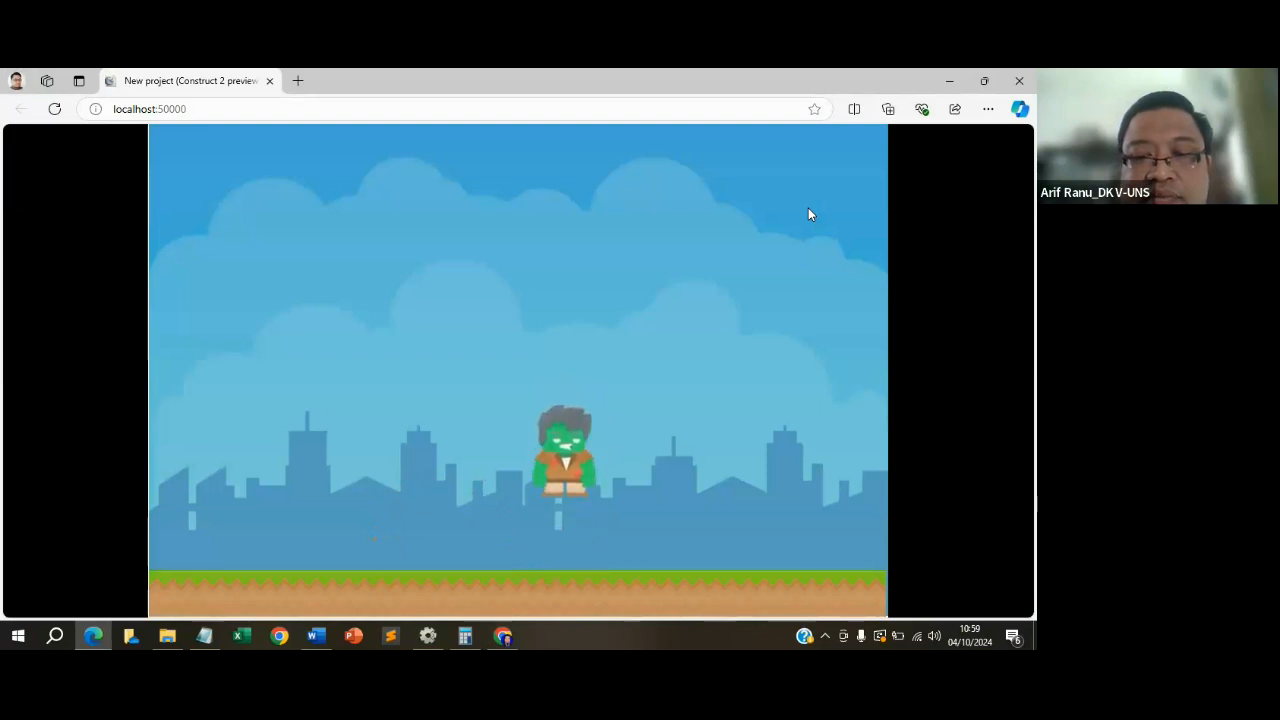
{"action": "key", "text": "Up"}
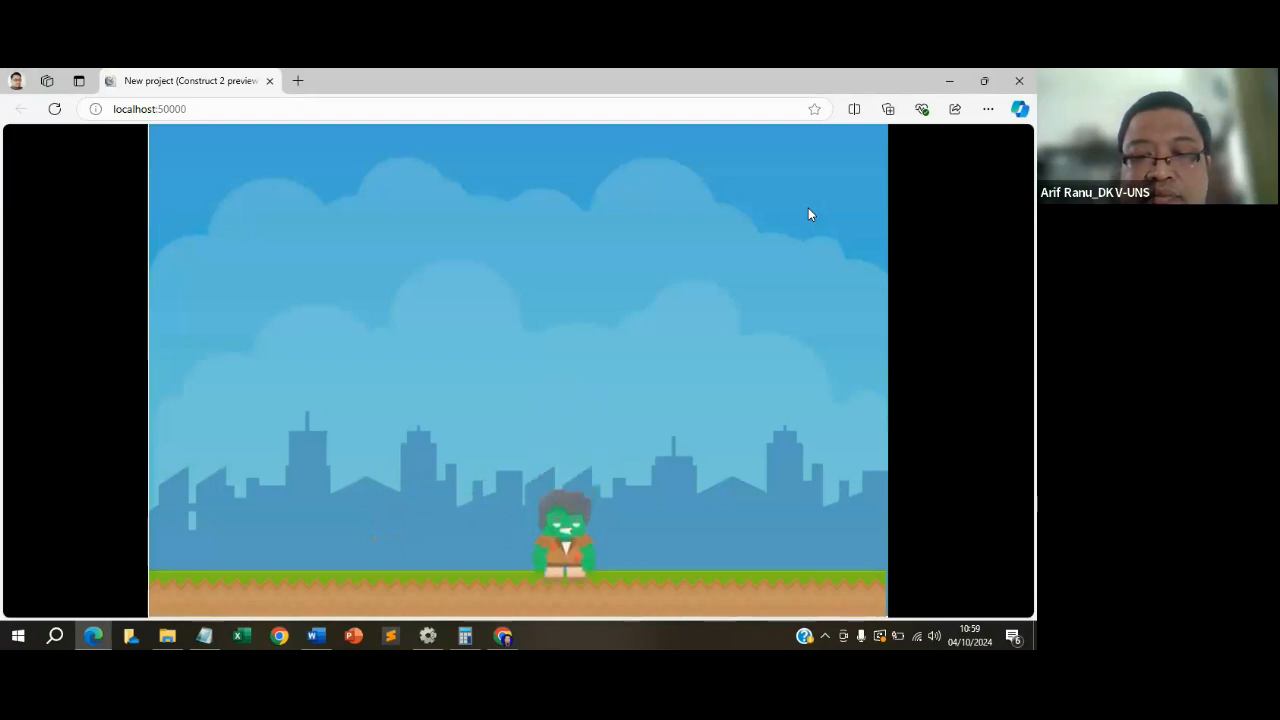
{"action": "key", "text": "Up"}
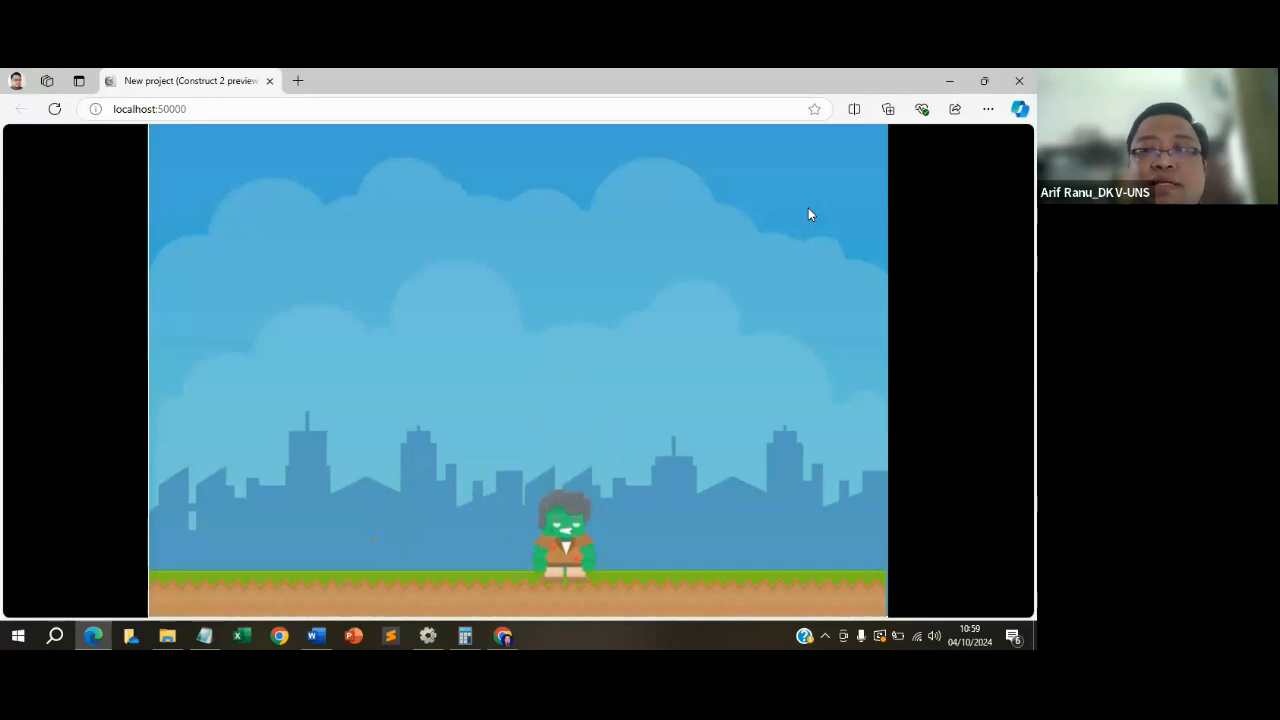
{"action": "left_click", "coordinate": [951, 79]}
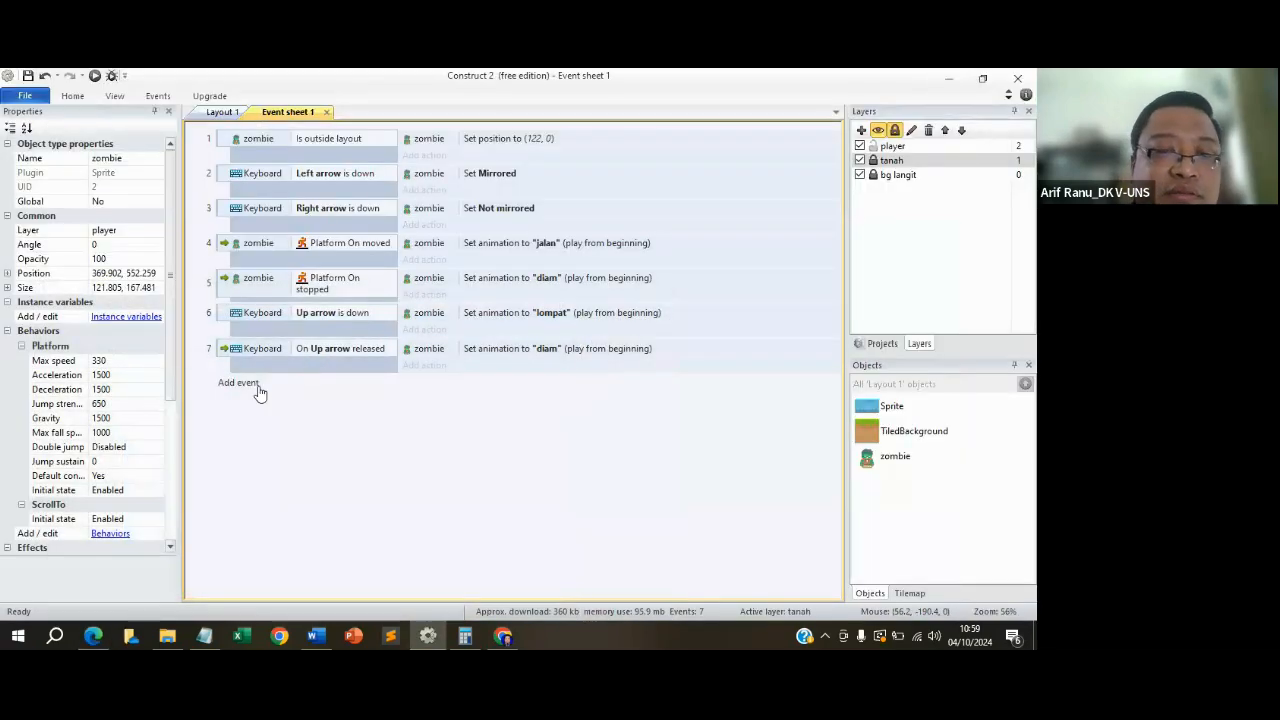
Add an event with the Keyboard "Key is down" condition for the Down arrow.
{"action": "left_click", "coordinate": [240, 383]}
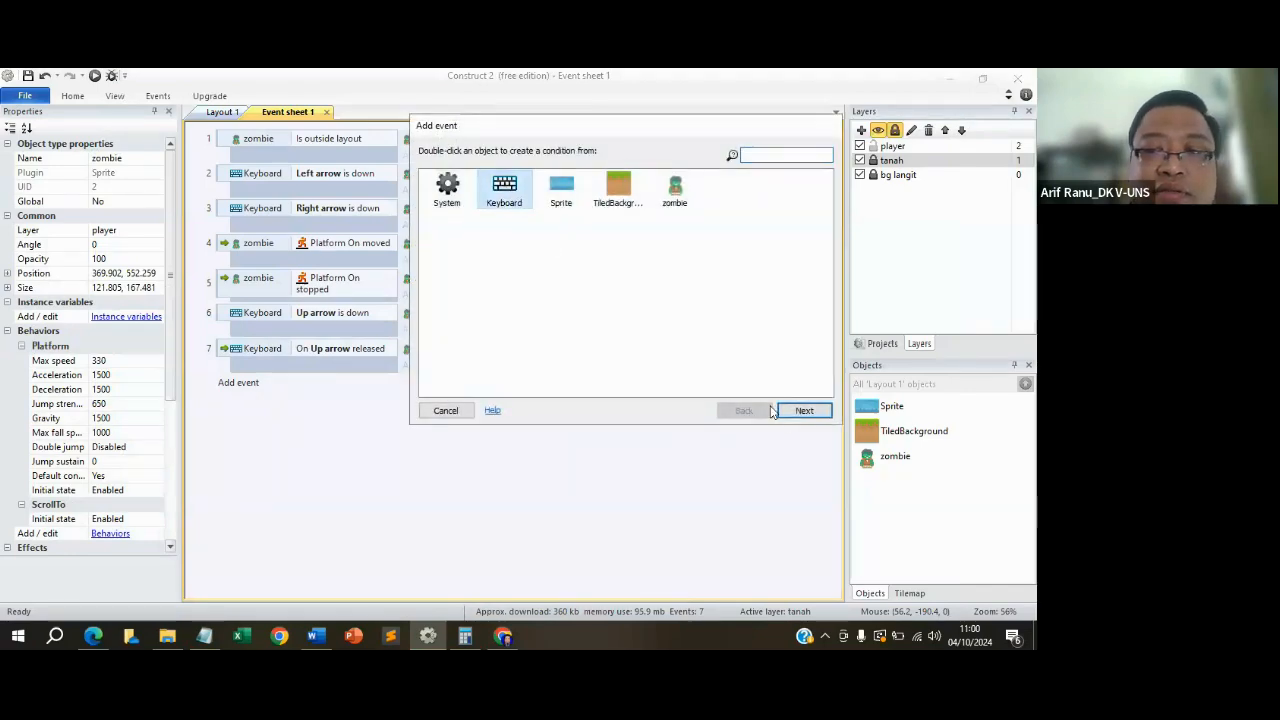
{"action": "left_click", "coordinate": [814, 415]}
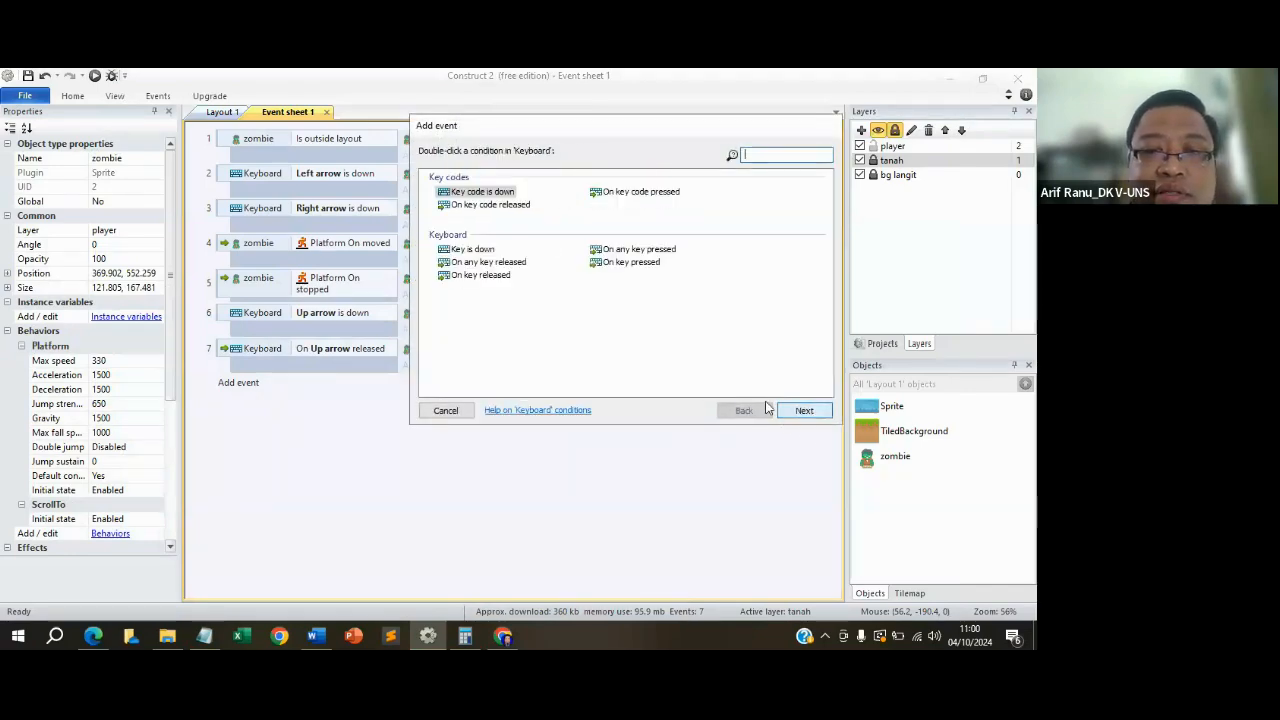
{"action": "left_click", "coordinate": [489, 277]}
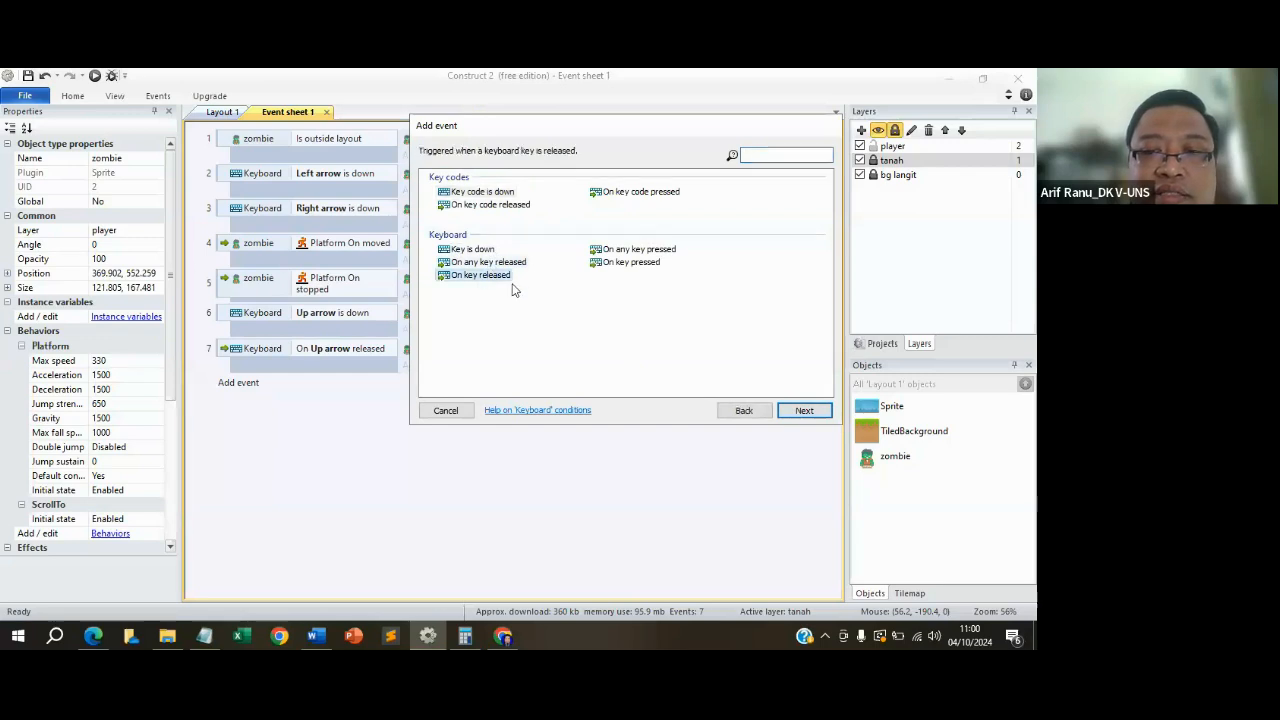
{"action": "left_click", "coordinate": [804, 411]}
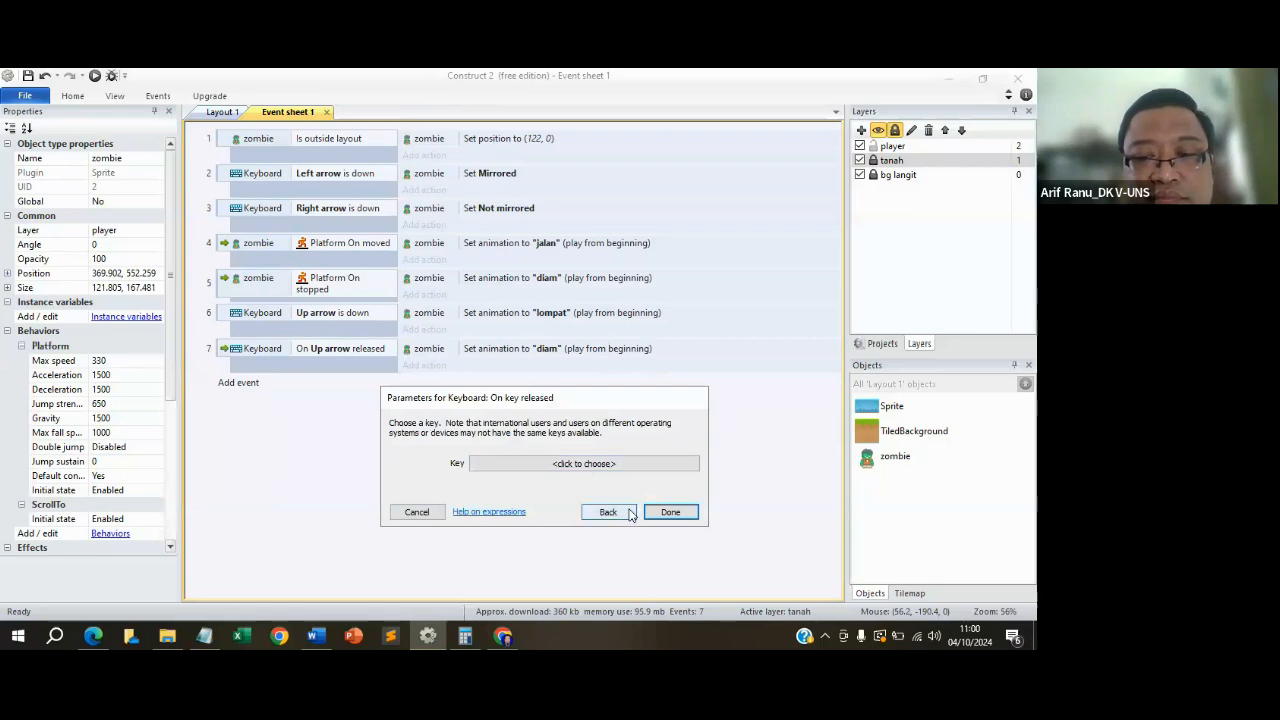
{"action": "left_click", "coordinate": [609, 512]}
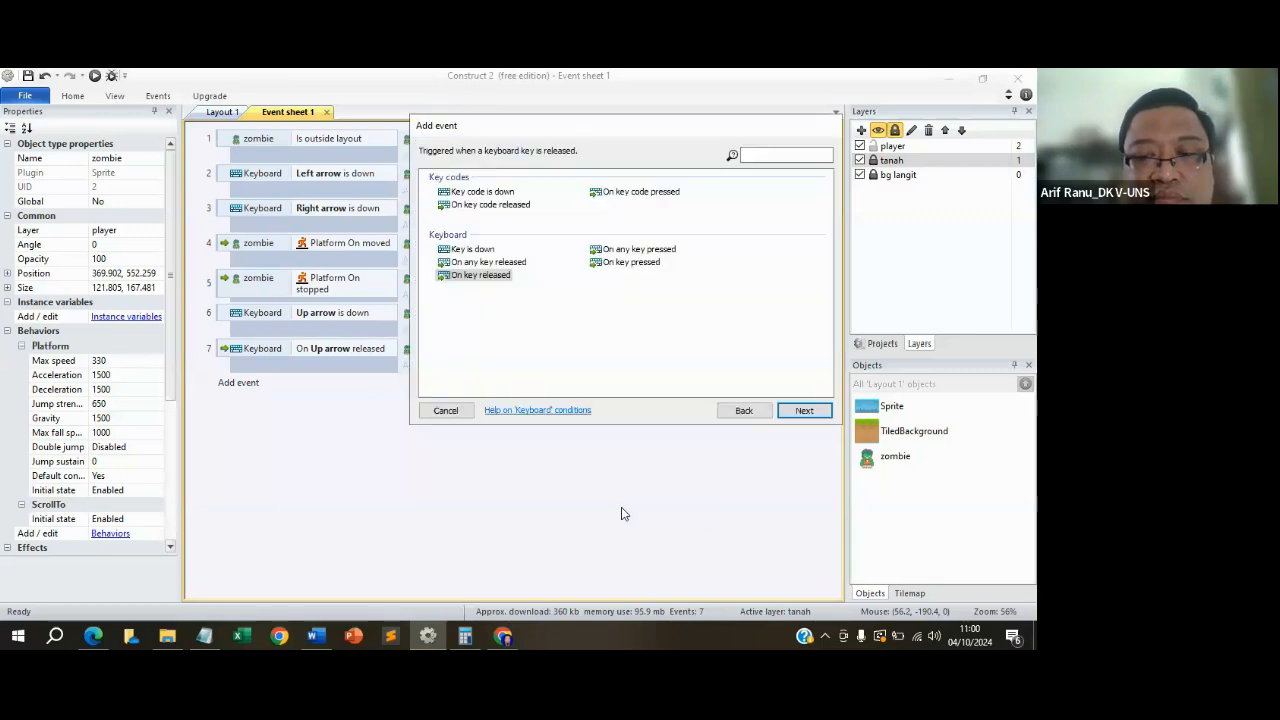
{"action": "left_click", "coordinate": [472, 249]}
{"action": "left_click", "coordinate": [804, 411]}
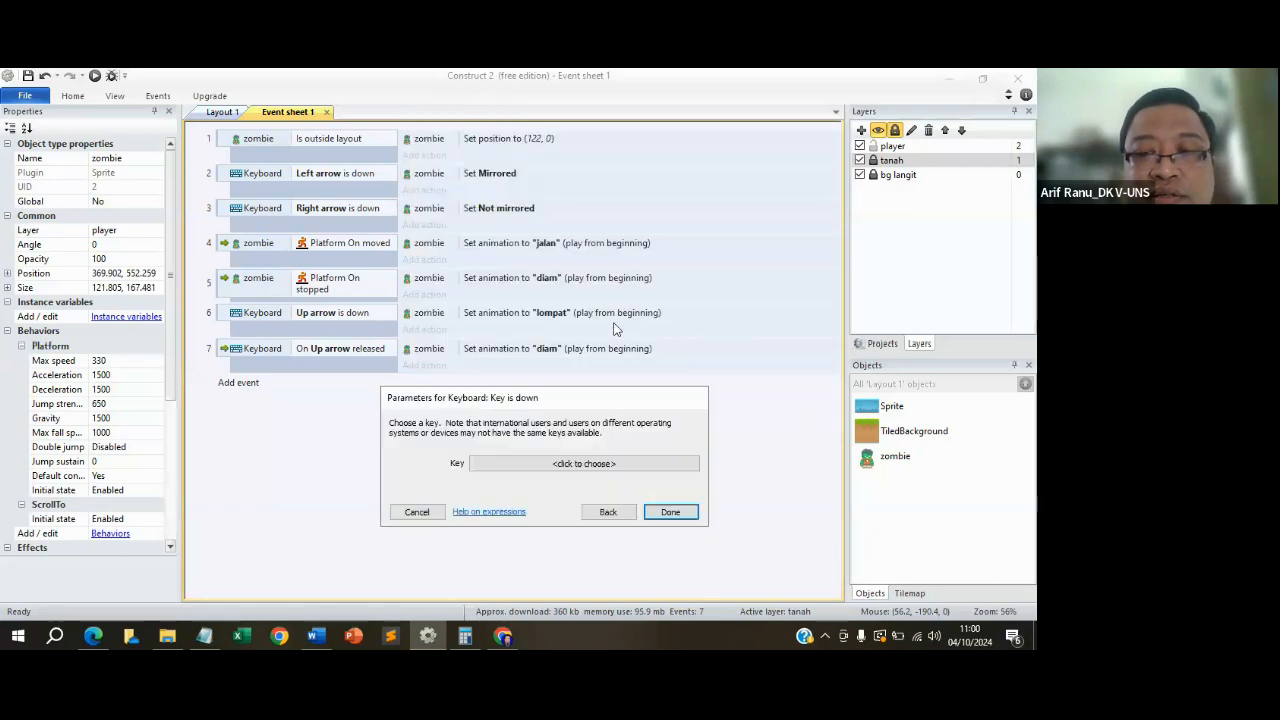
{"action": "left_click", "coordinate": [578, 465]}
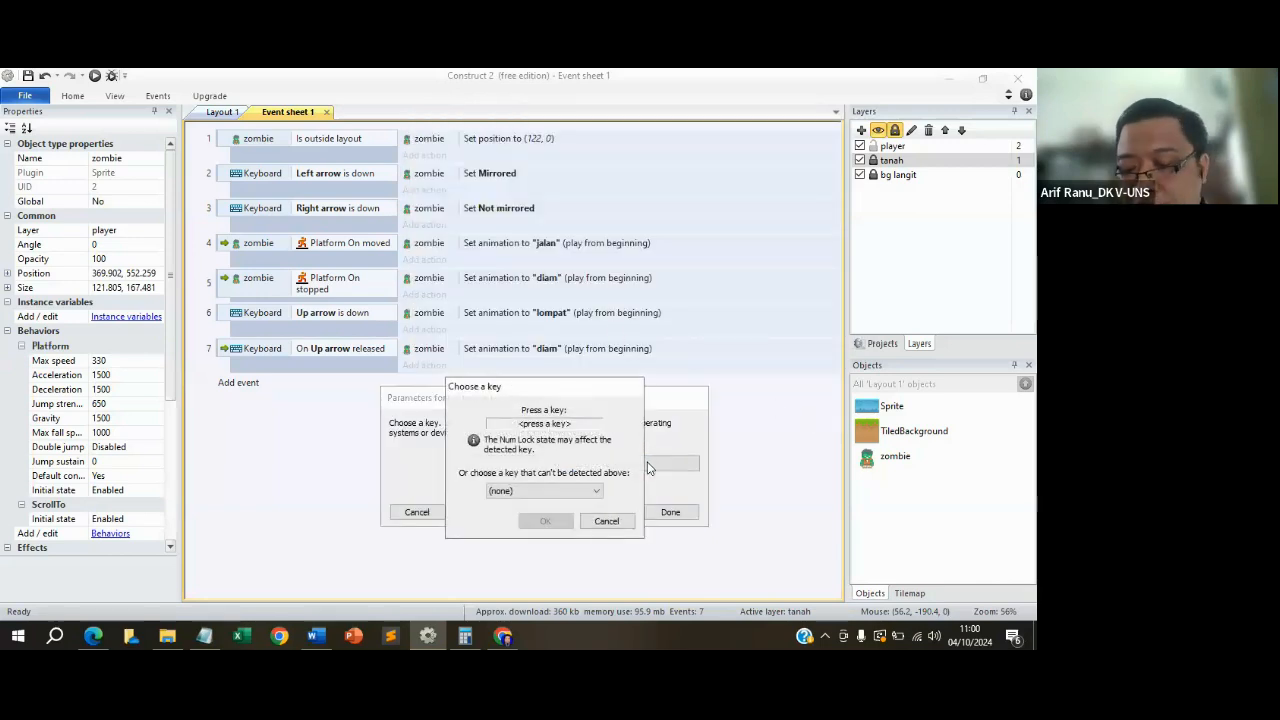
{"action": "key", "text": "Down"}
{"action": "left_click", "coordinate": [545, 520]}
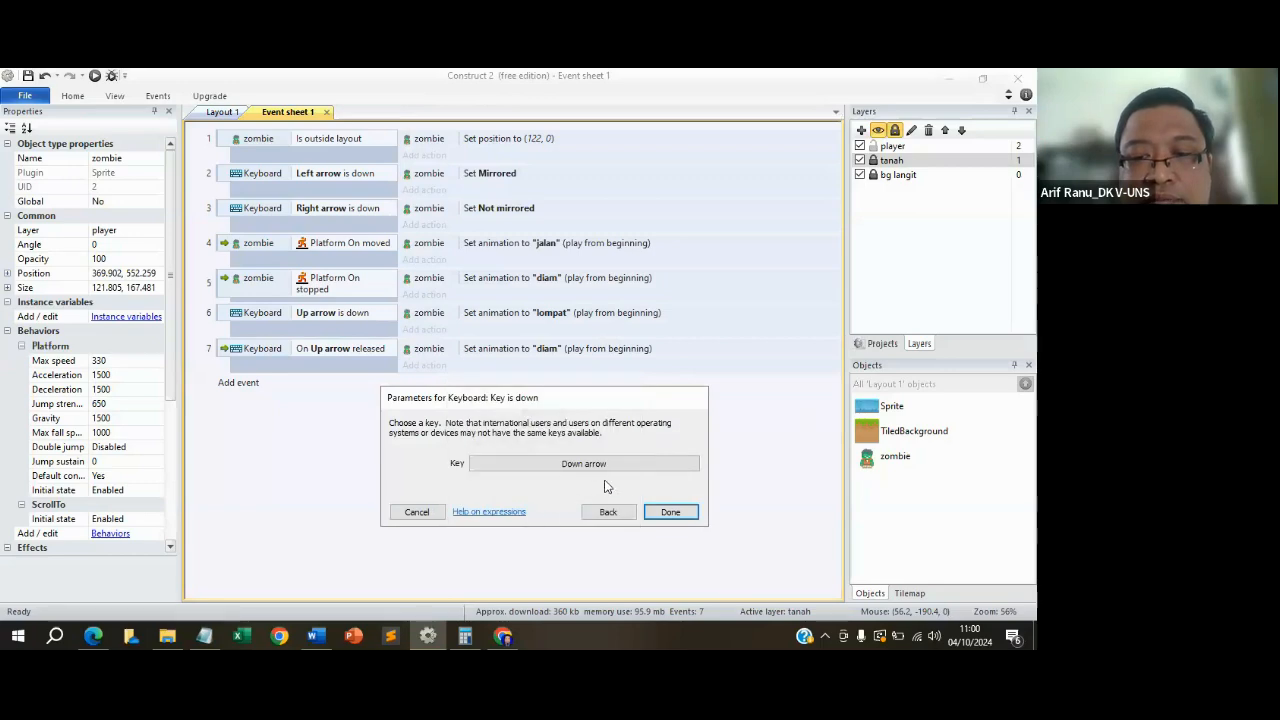
{"action": "left_click", "coordinate": [671, 512]}
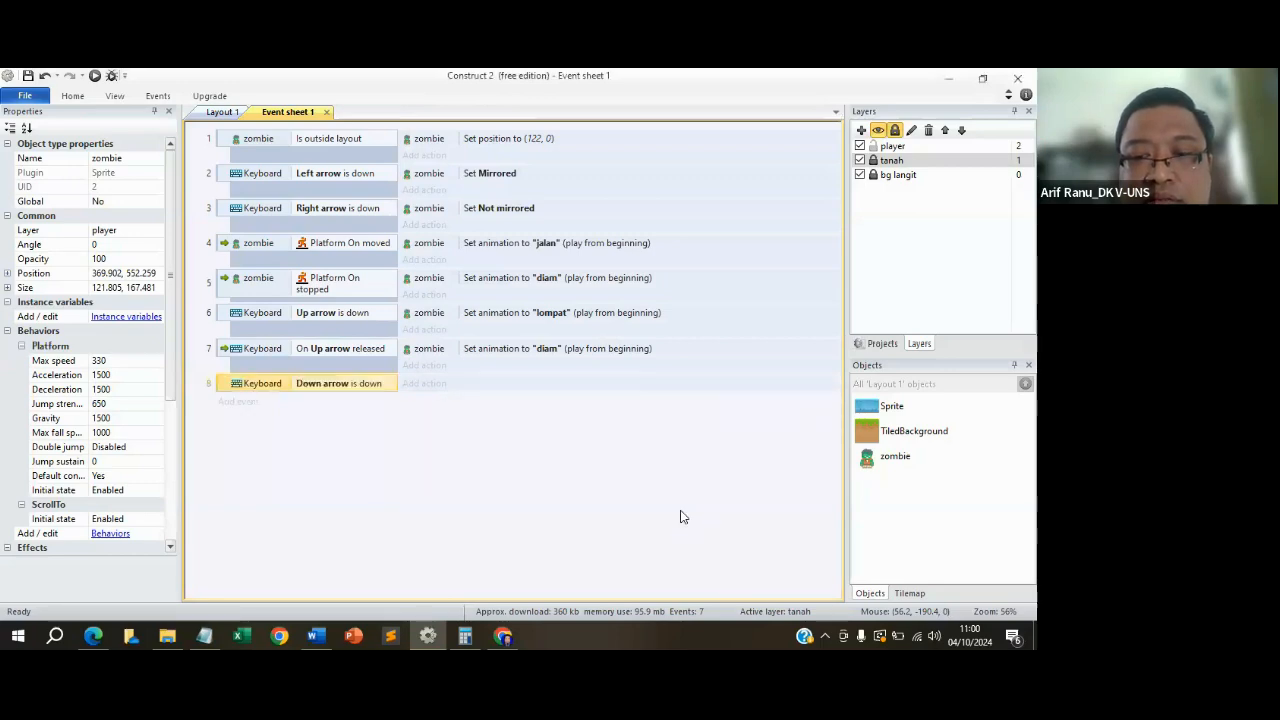
Add a zombie Set animation action to the "Down arrow is down" event, playing "jongkok" from the beginning.
{"action": "left_click", "coordinate": [423, 383]}
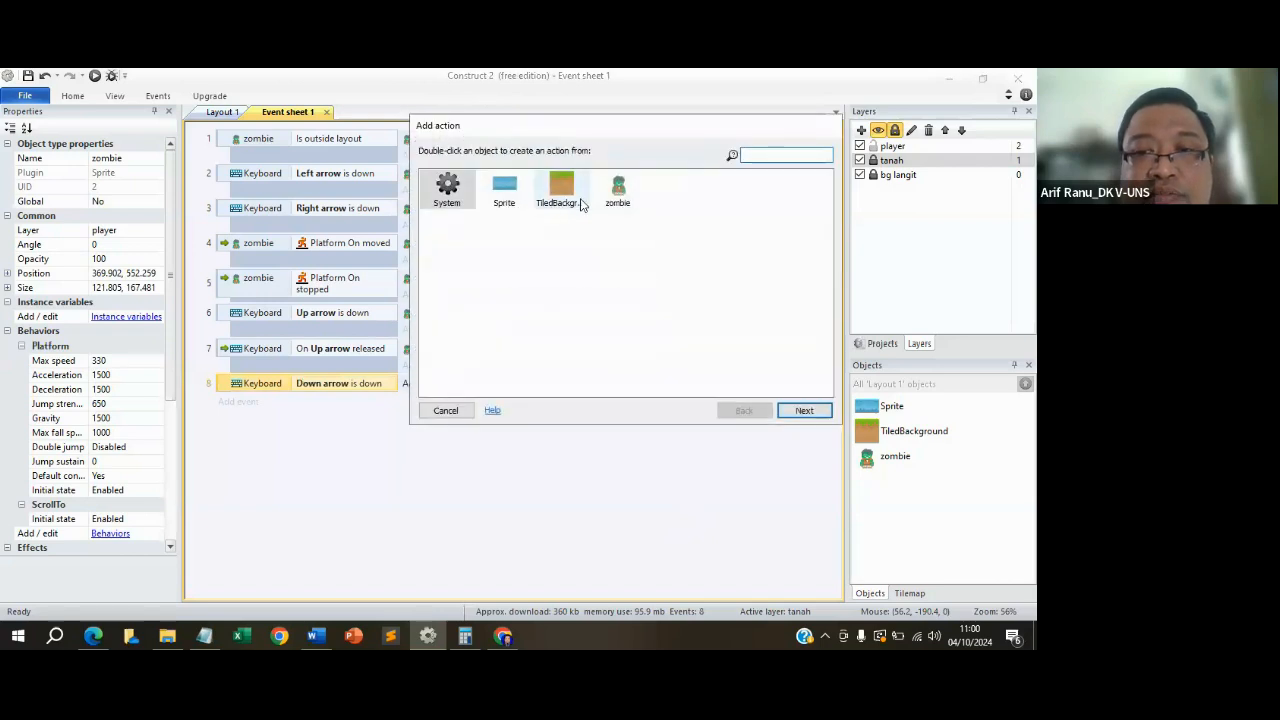
{"action": "left_click", "coordinate": [619, 196]}
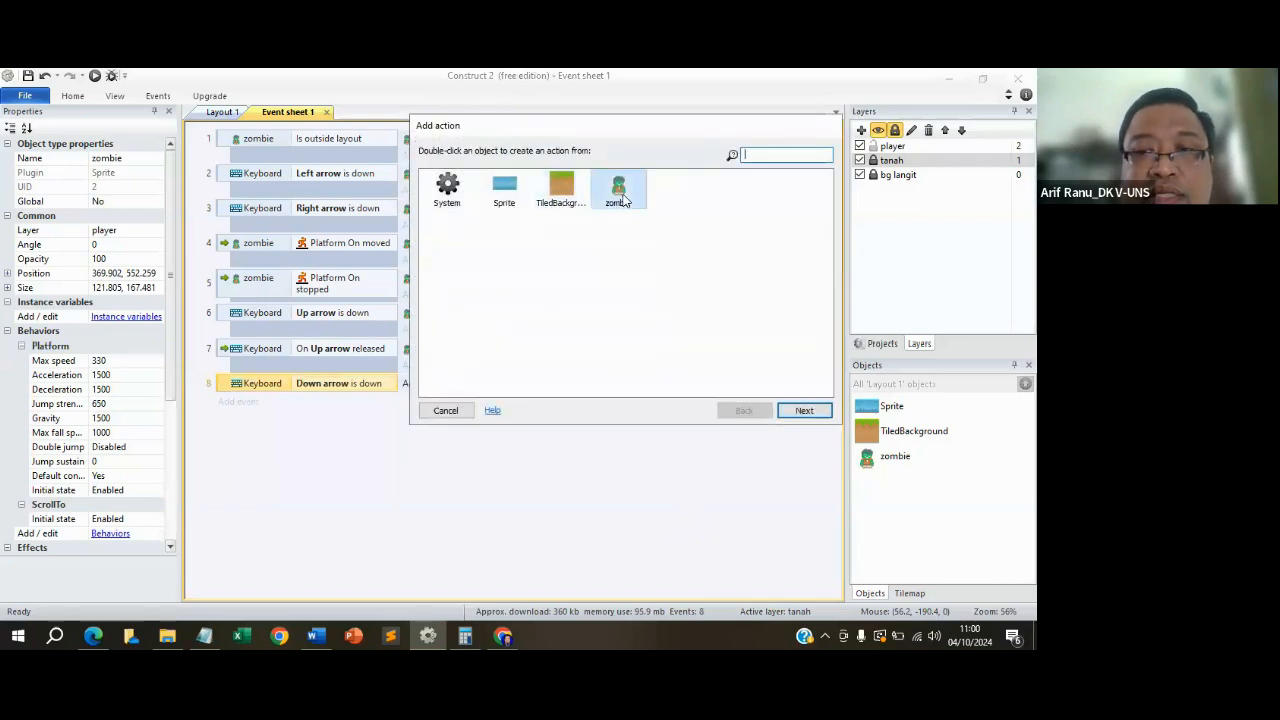
{"action": "left_click", "coordinate": [805, 411]}
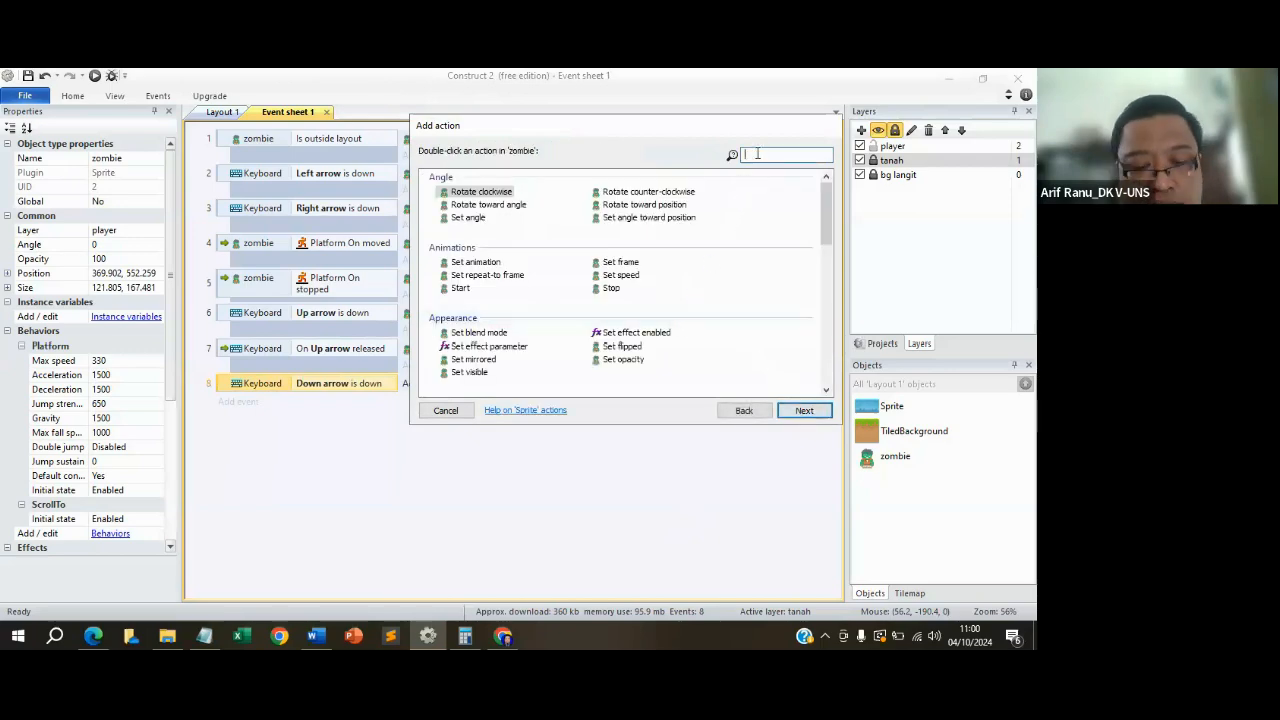
{"action": "type", "text": "set anim"}
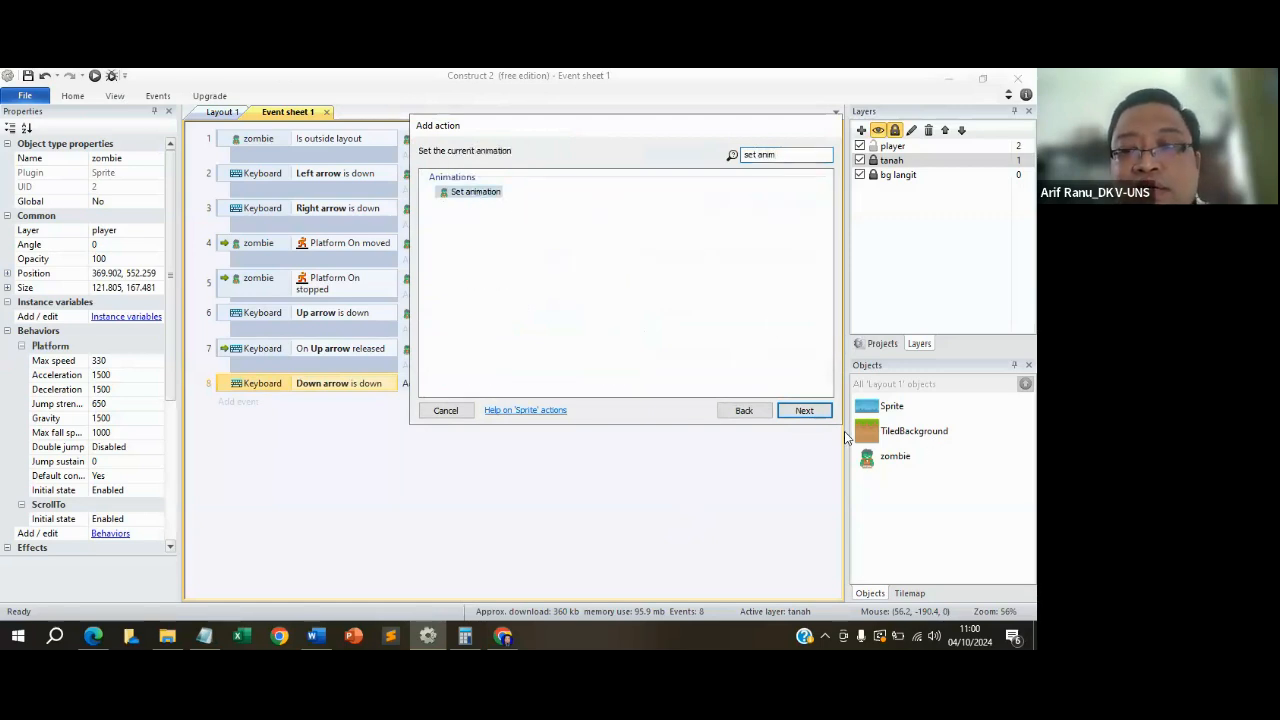
{"action": "left_click", "coordinate": [804, 410]}
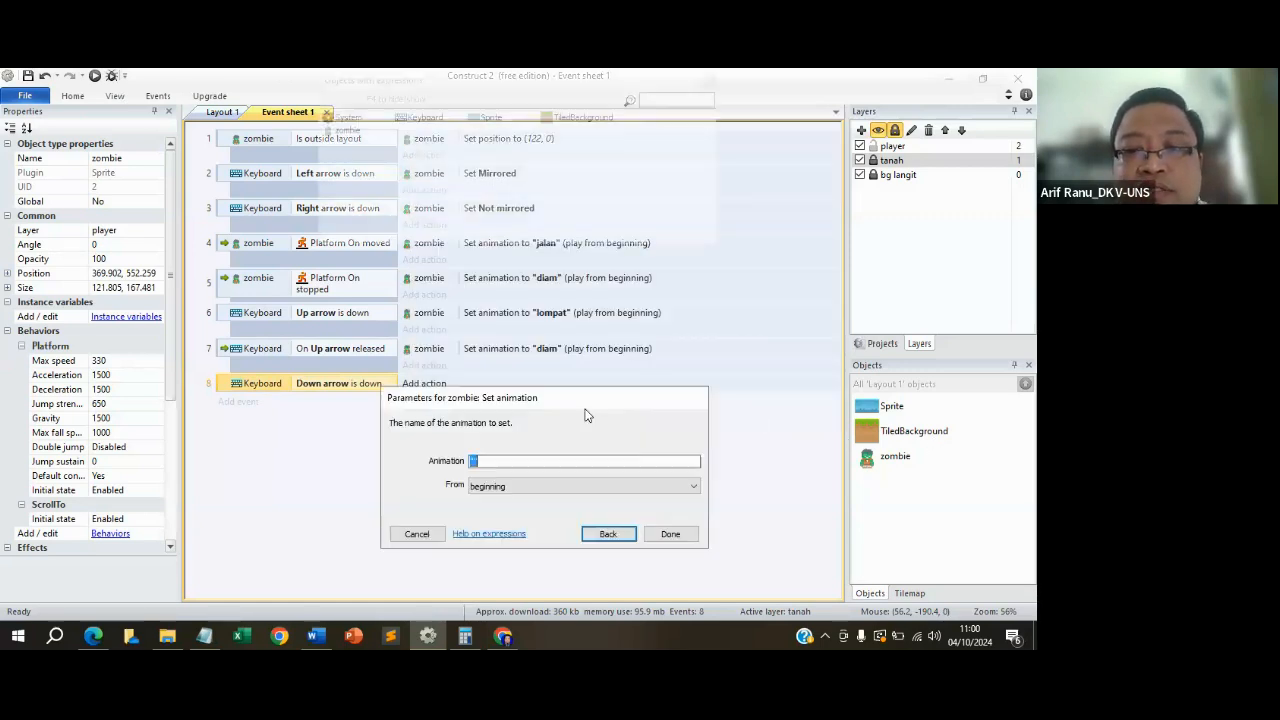
{"action": "left_click", "coordinate": [476, 463]}
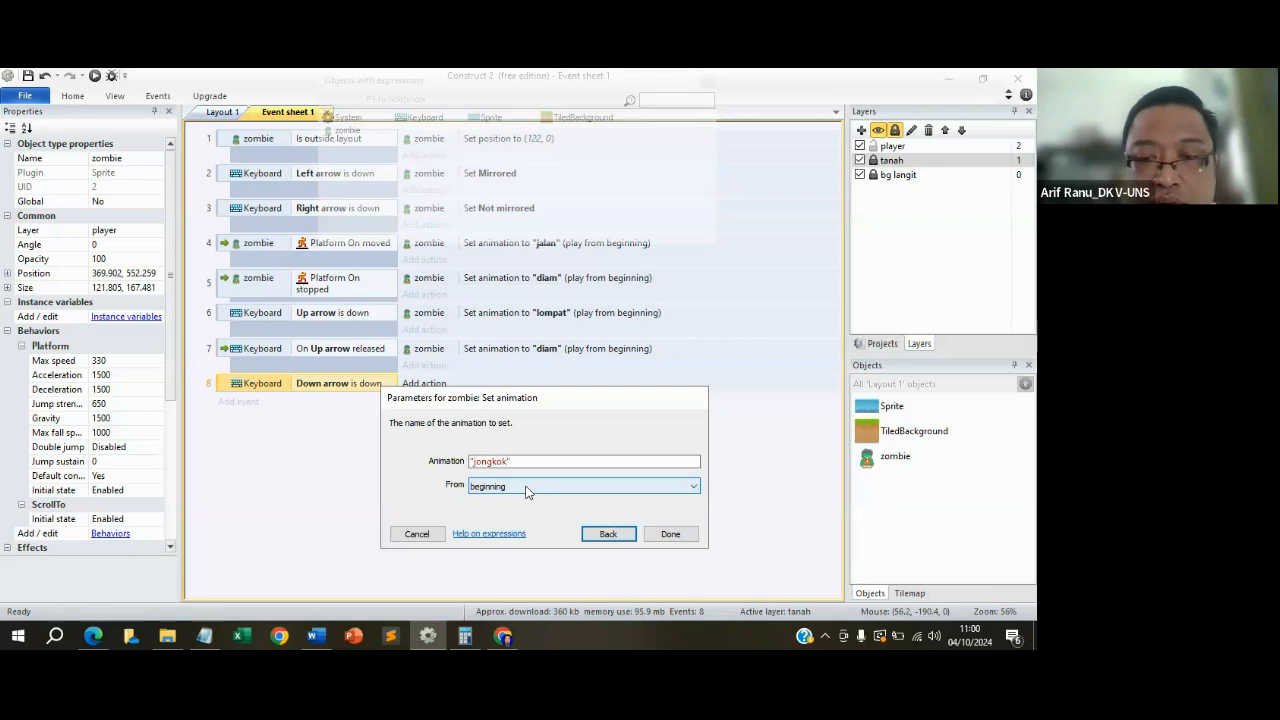
{"action": "left_click", "coordinate": [670, 534]}
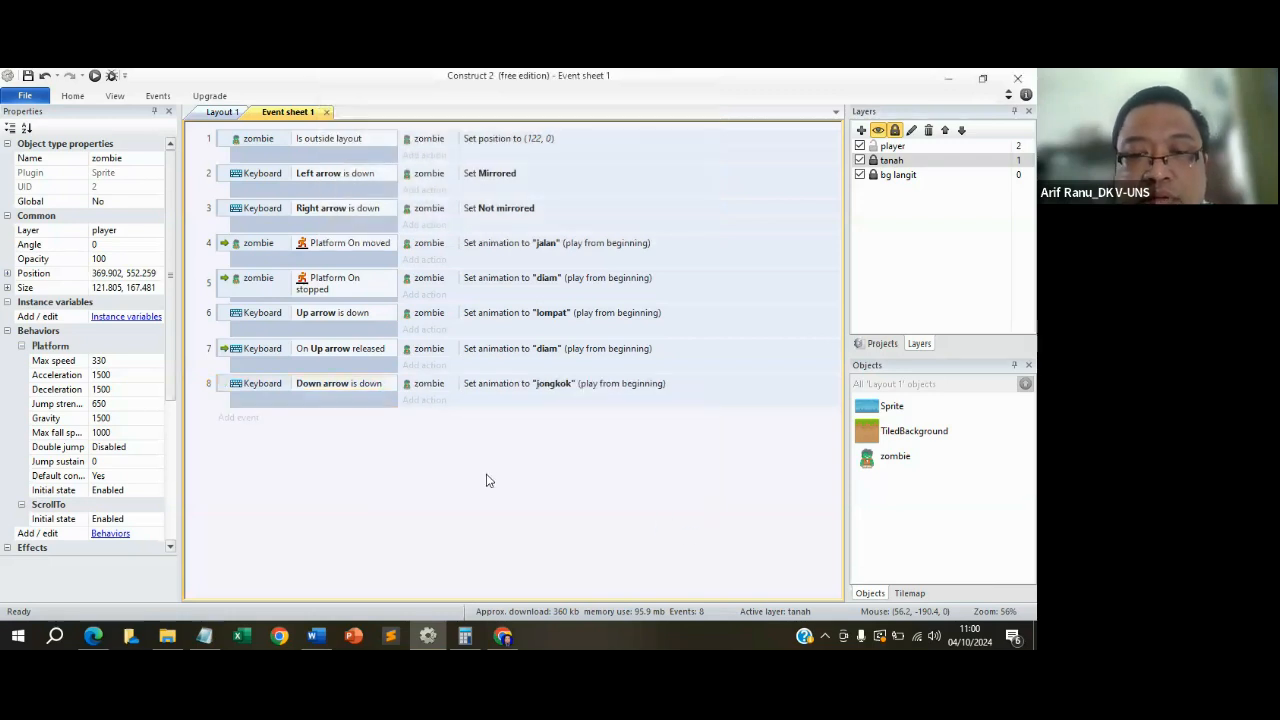
Add an event with the Keyboard "On key released" condition for the Down arrow.
{"action": "left_click", "coordinate": [241, 422]}
{"action": "left_click", "coordinate": [515, 196]}
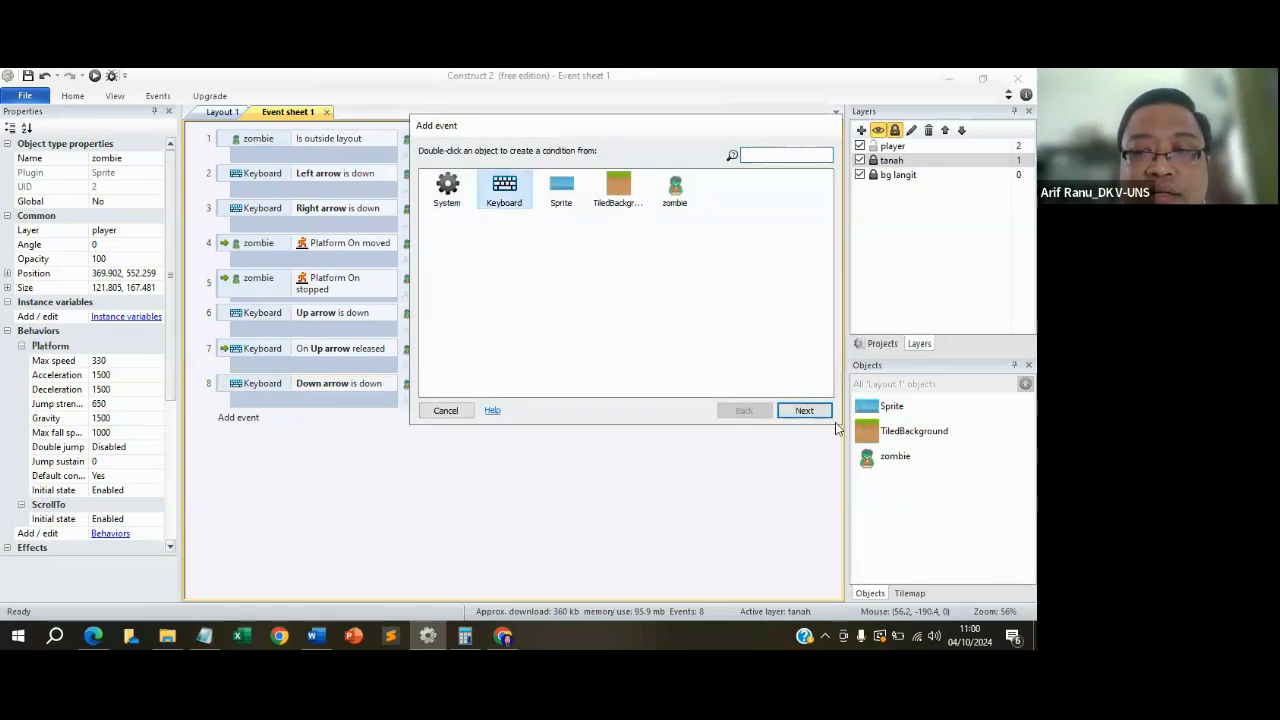
{"action": "left_click", "coordinate": [804, 410]}
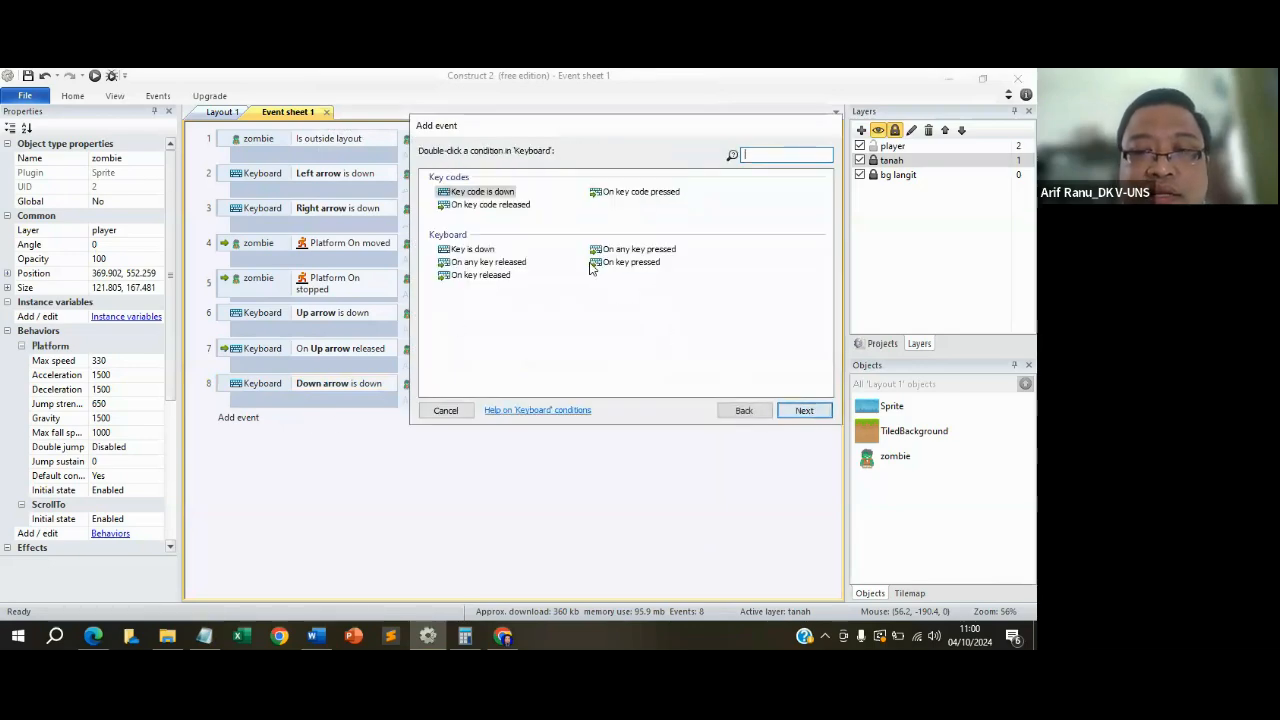
{"action": "left_click", "coordinate": [478, 277]}
{"action": "left_click", "coordinate": [795, 414]}
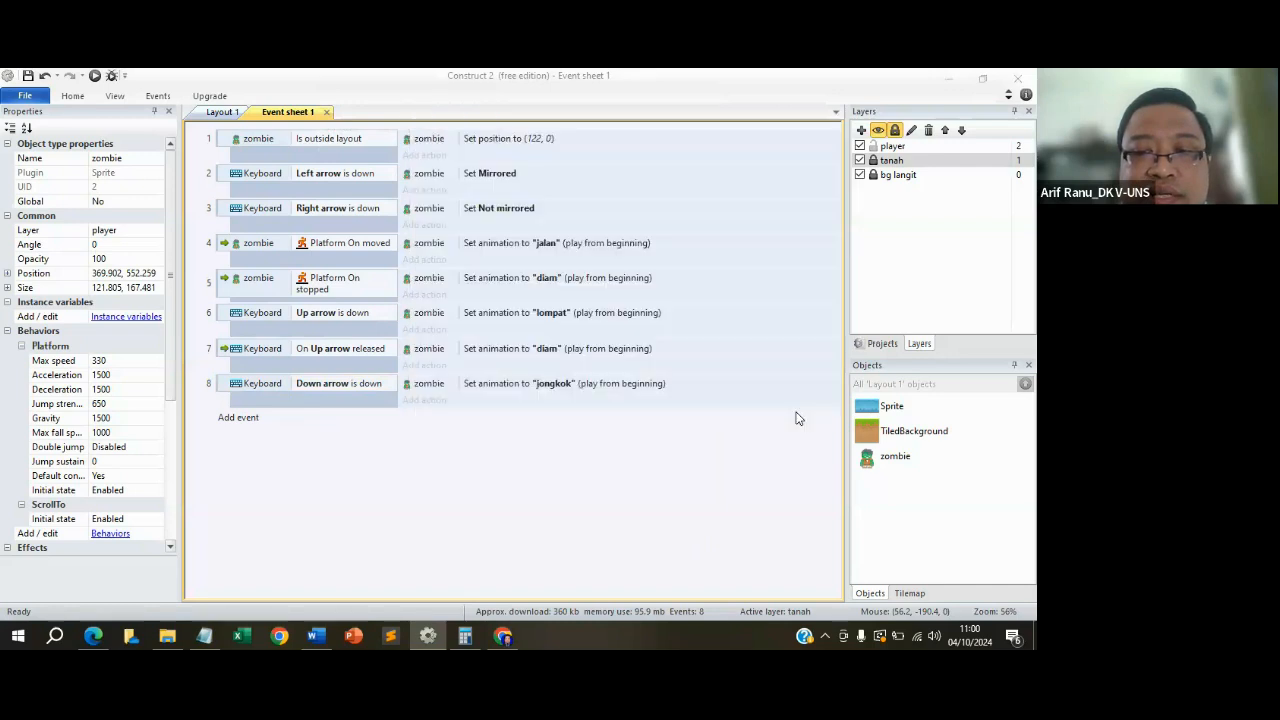
{"action": "left_click", "coordinate": [574, 464]}
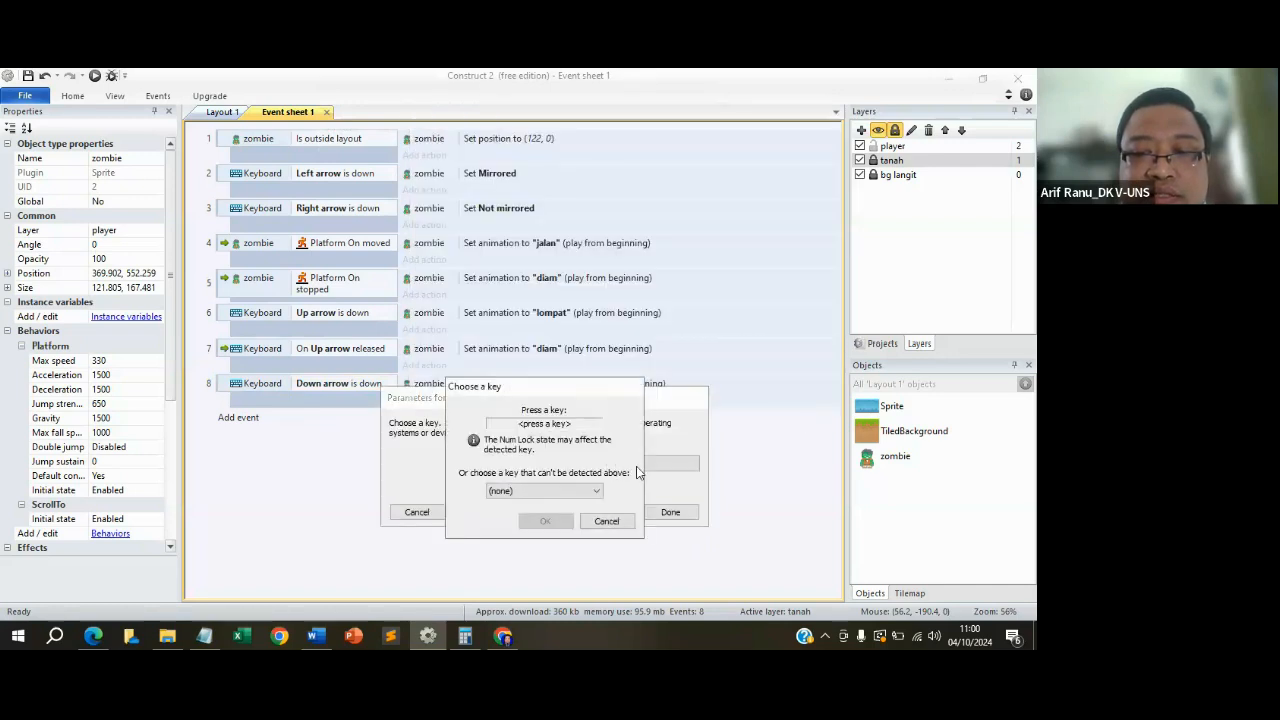
{"action": "key", "text": "Down"}
{"action": "left_click", "coordinate": [545, 521]}
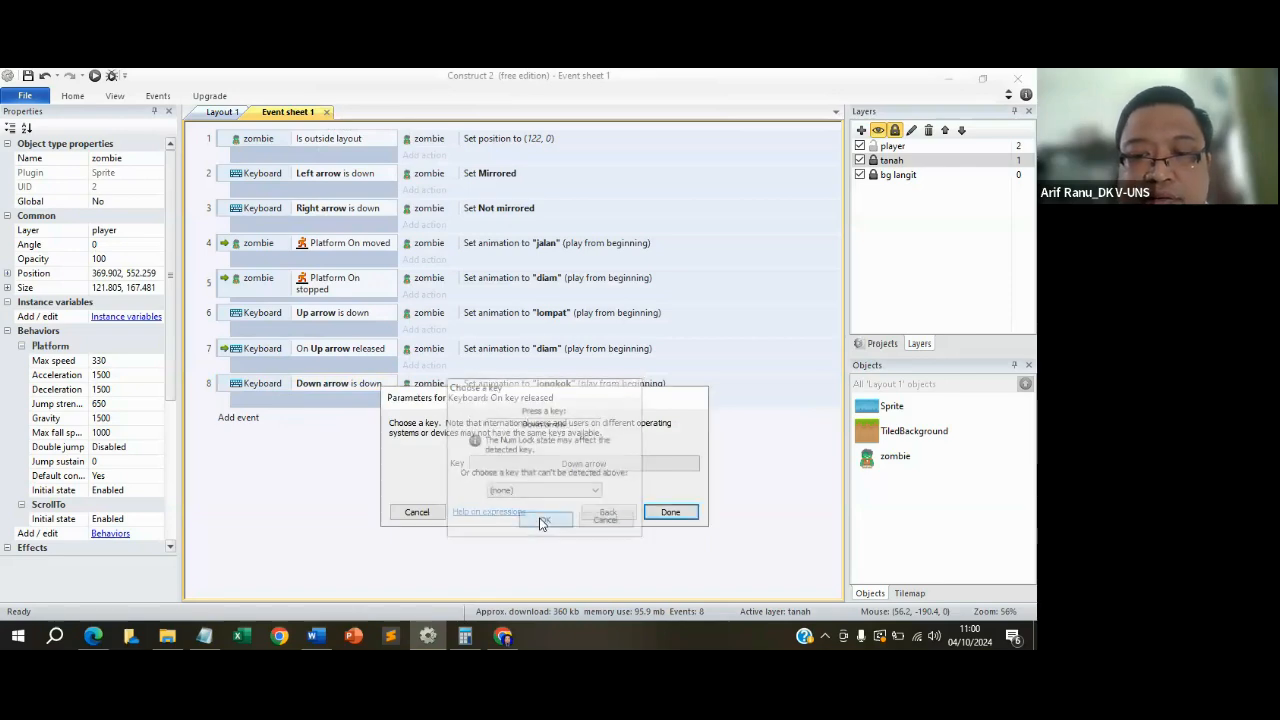
{"action": "left_click", "coordinate": [672, 514]}
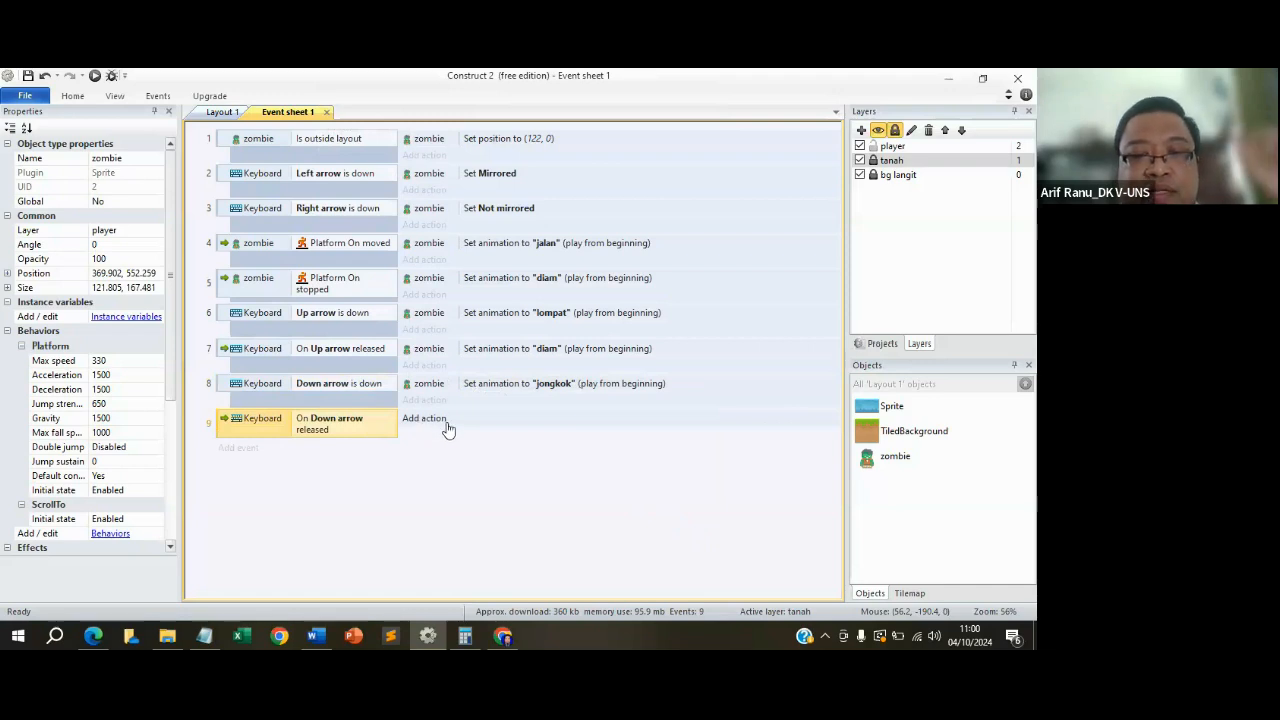
Add a zombie Set animation action to the "On Down arrow released" event, playing "diam" from the beginning.
{"action": "left_click", "coordinate": [425, 419]}
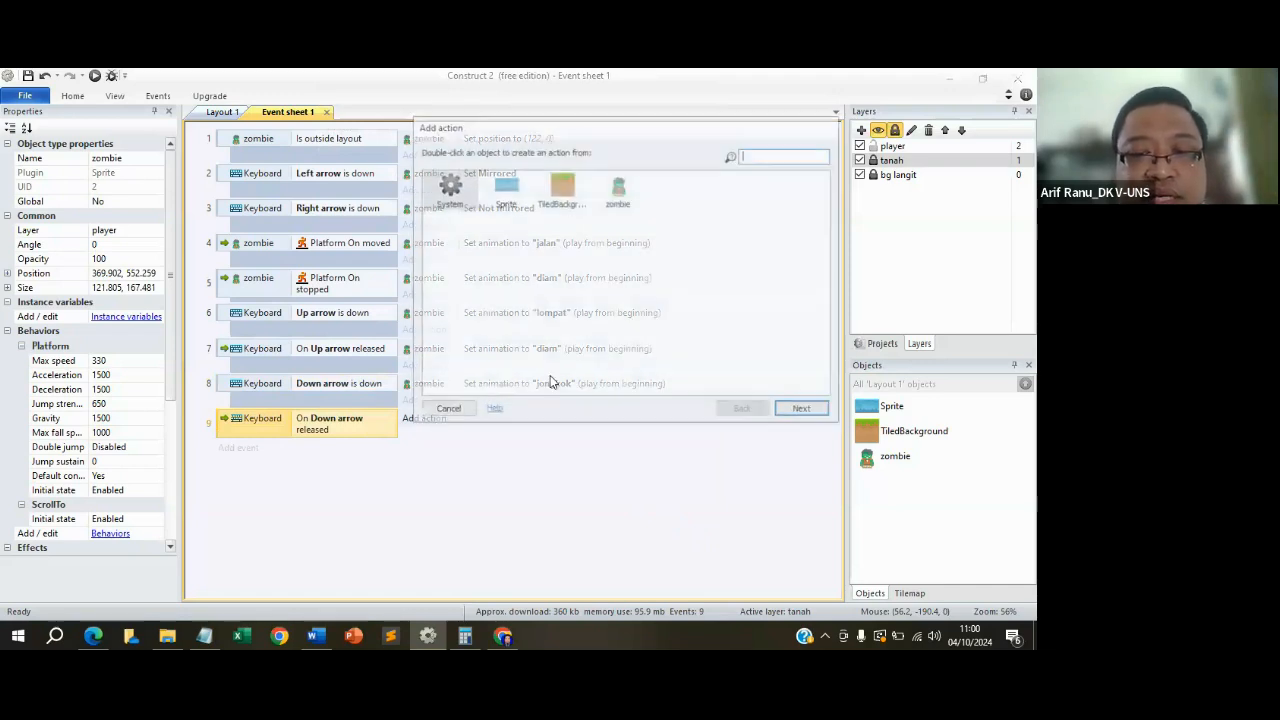
{"action": "left_click", "coordinate": [625, 195]}
{"action": "left_click", "coordinate": [804, 411]}
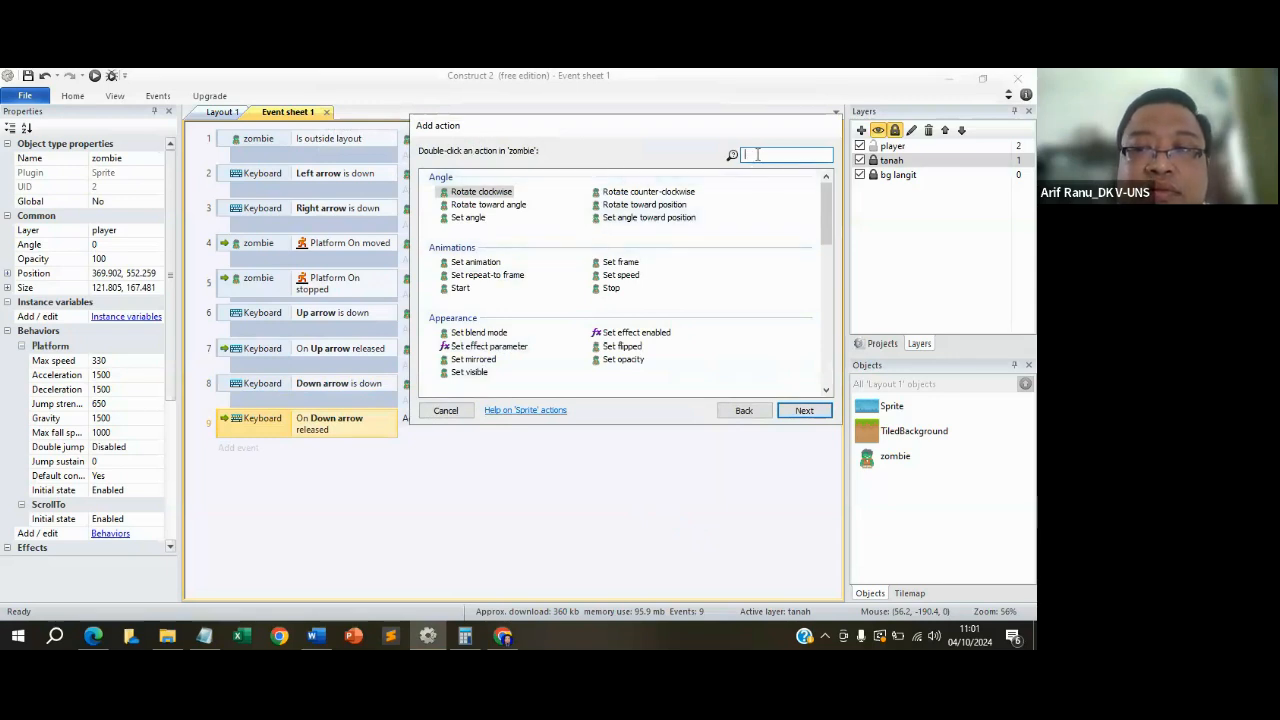
{"action": "type", "text": "set"}
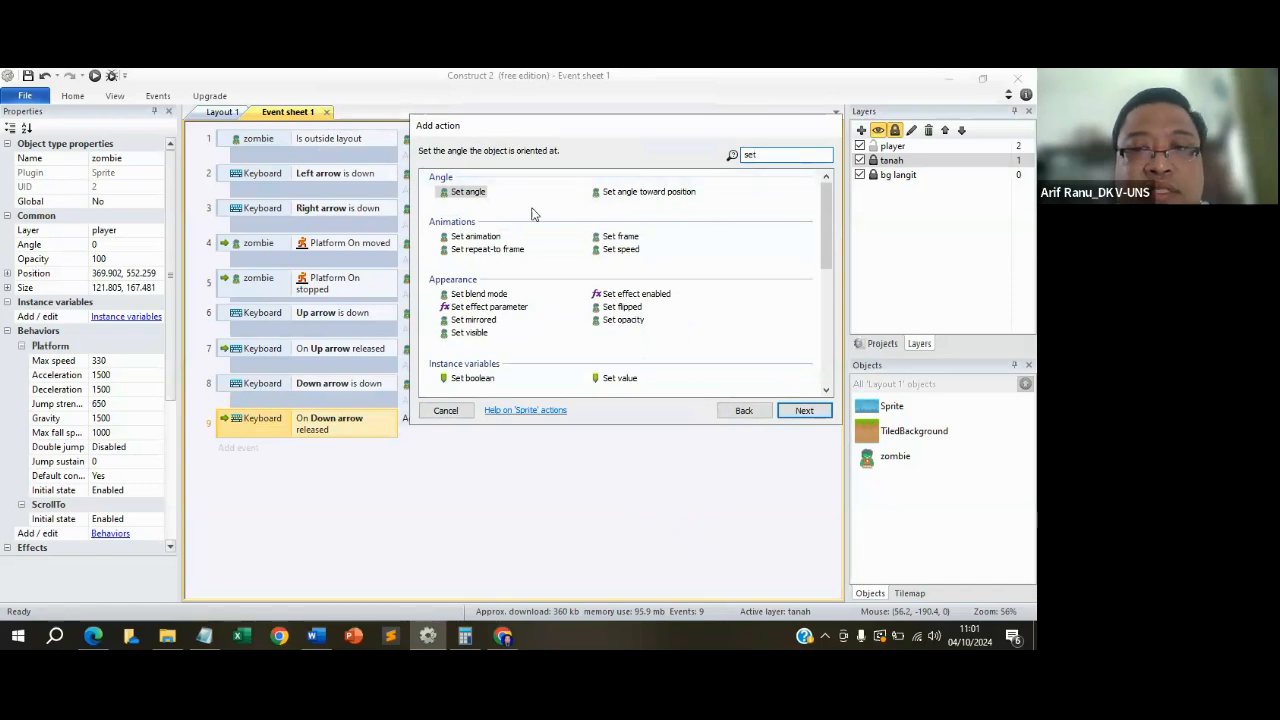
{"action": "left_click", "coordinate": [482, 240]}
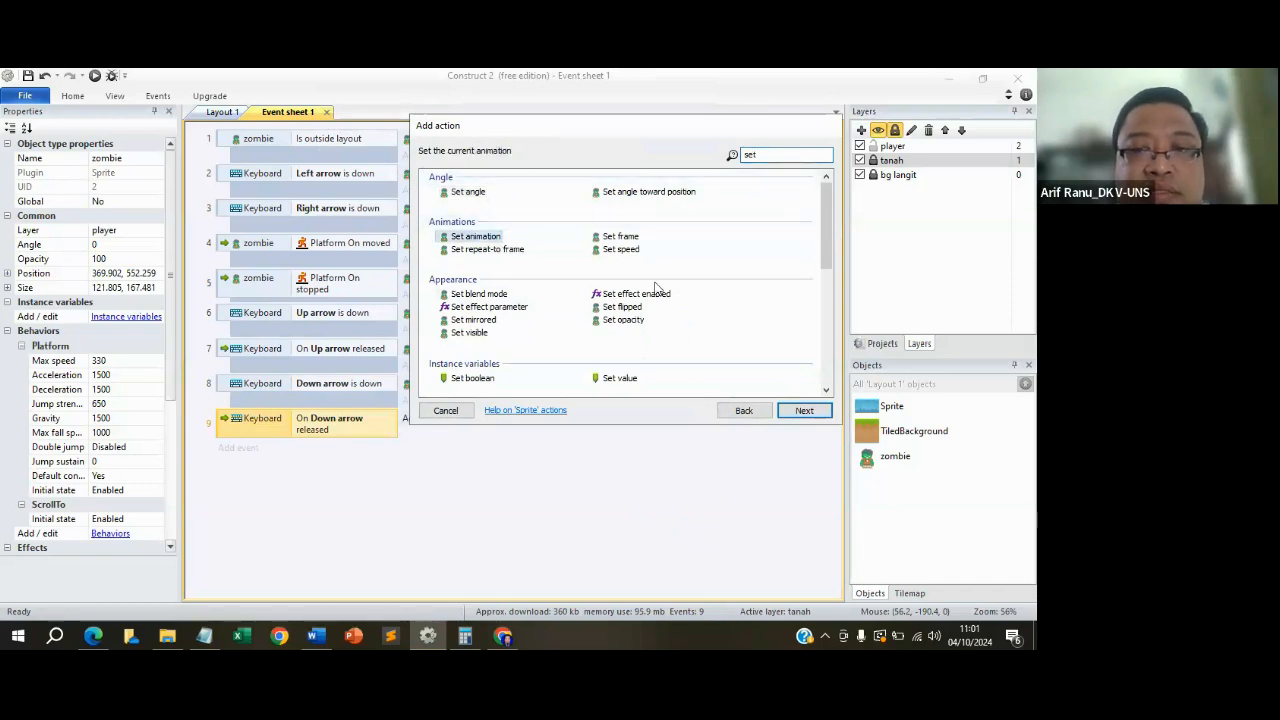
{"action": "left_click", "coordinate": [806, 410]}
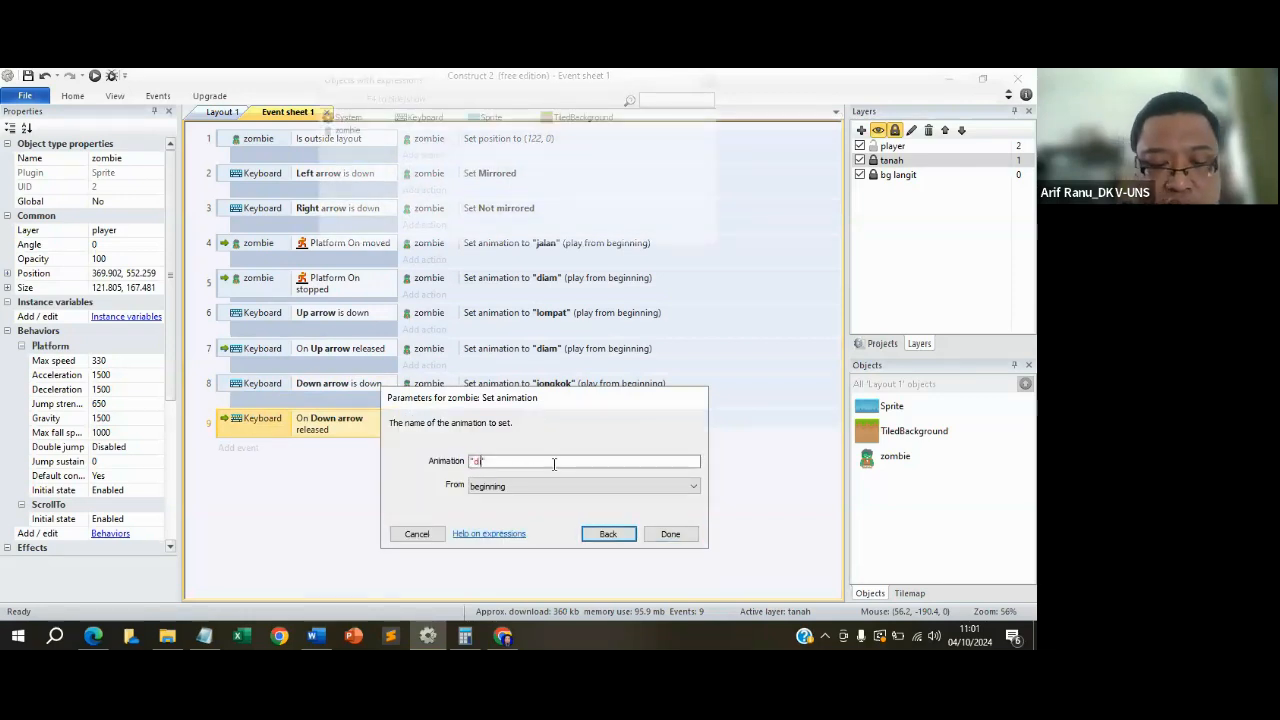
{"action": "left_click", "coordinate": [665, 534]}
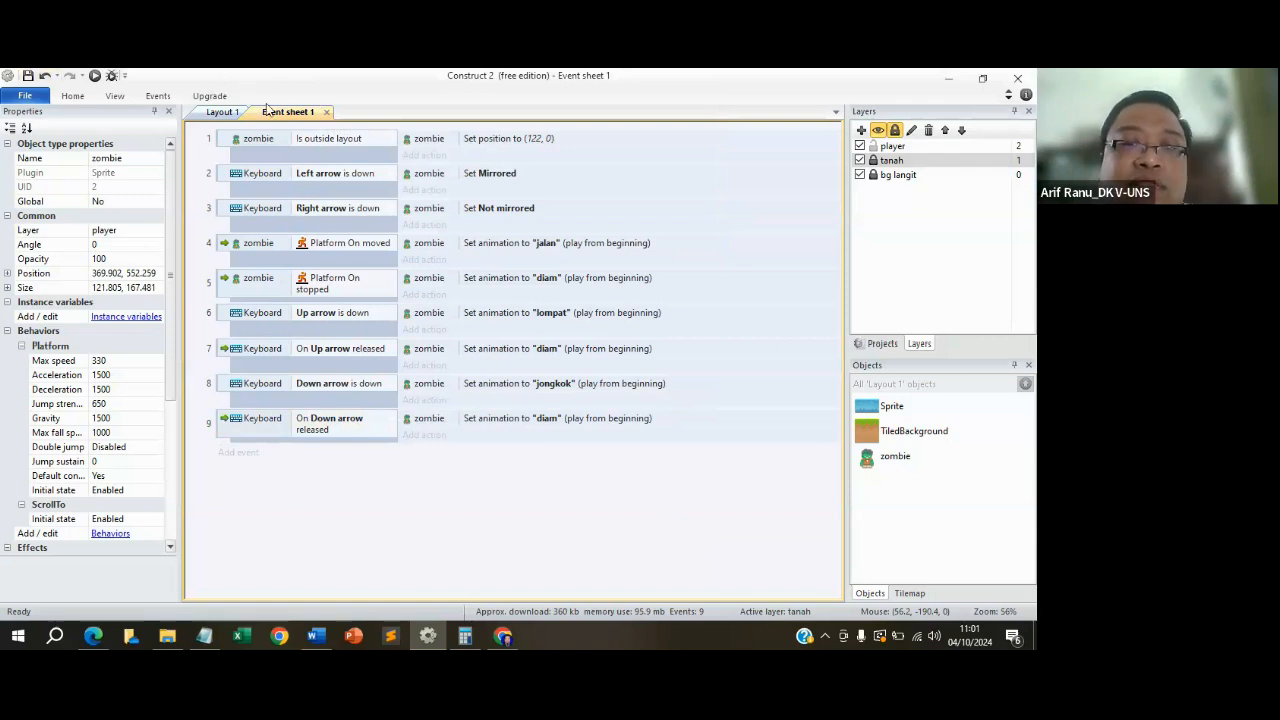
Preview the layout and test the zombie's walking in both directions, jumping and crouching animations, and close the preview.
{"action": "left_click", "coordinate": [95, 77]}
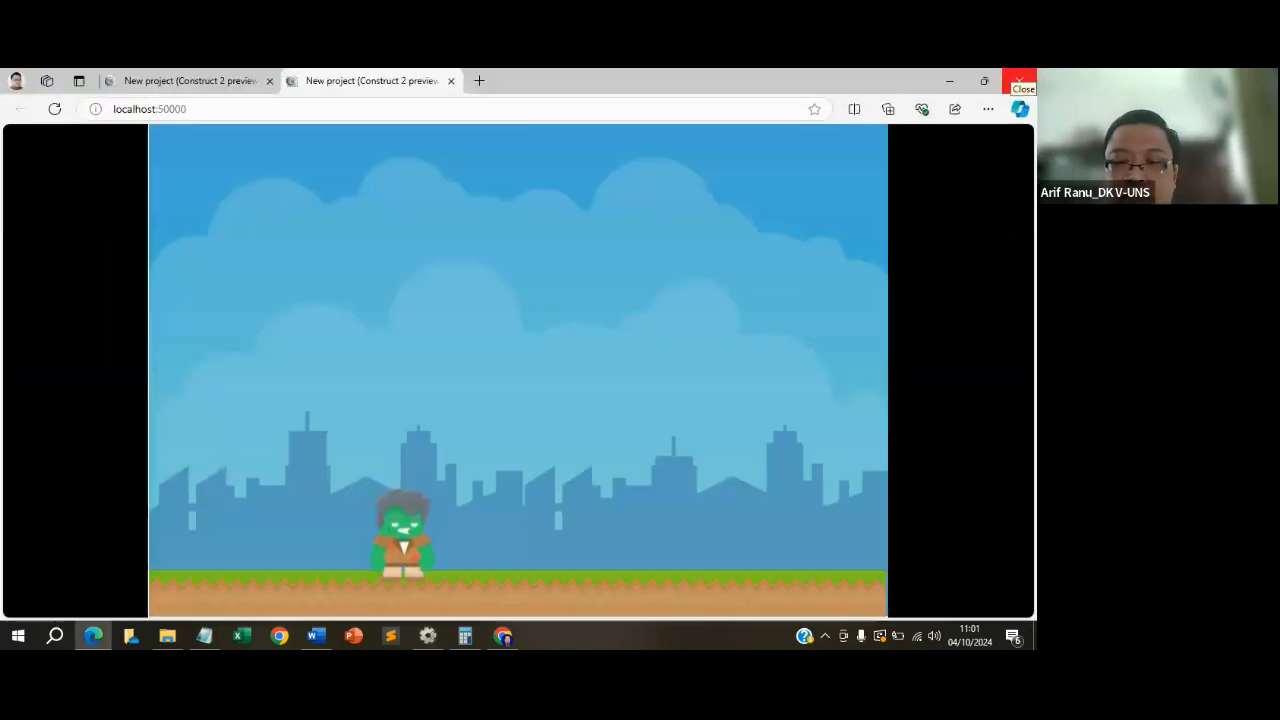
{"action": "key", "text": "Right"}
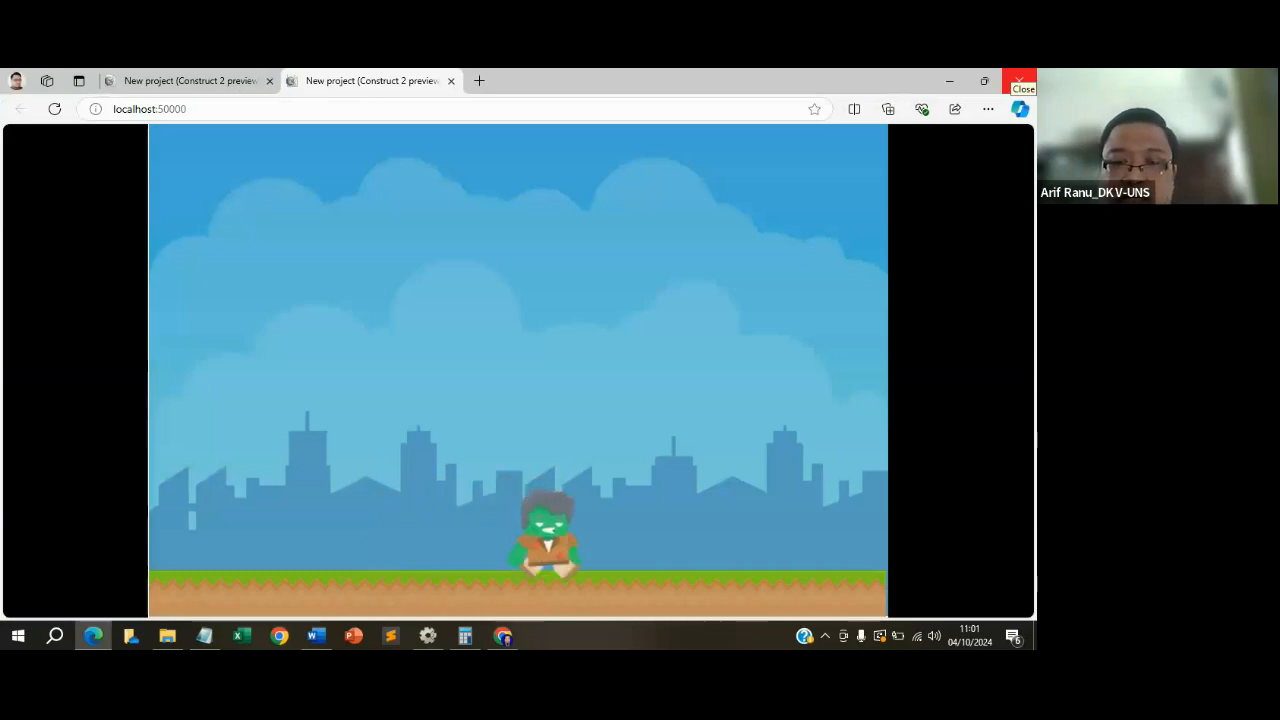
{"action": "key", "text": "Right"}
{"action": "key", "text": "Right"}
{"action": "key", "text": "Right"}
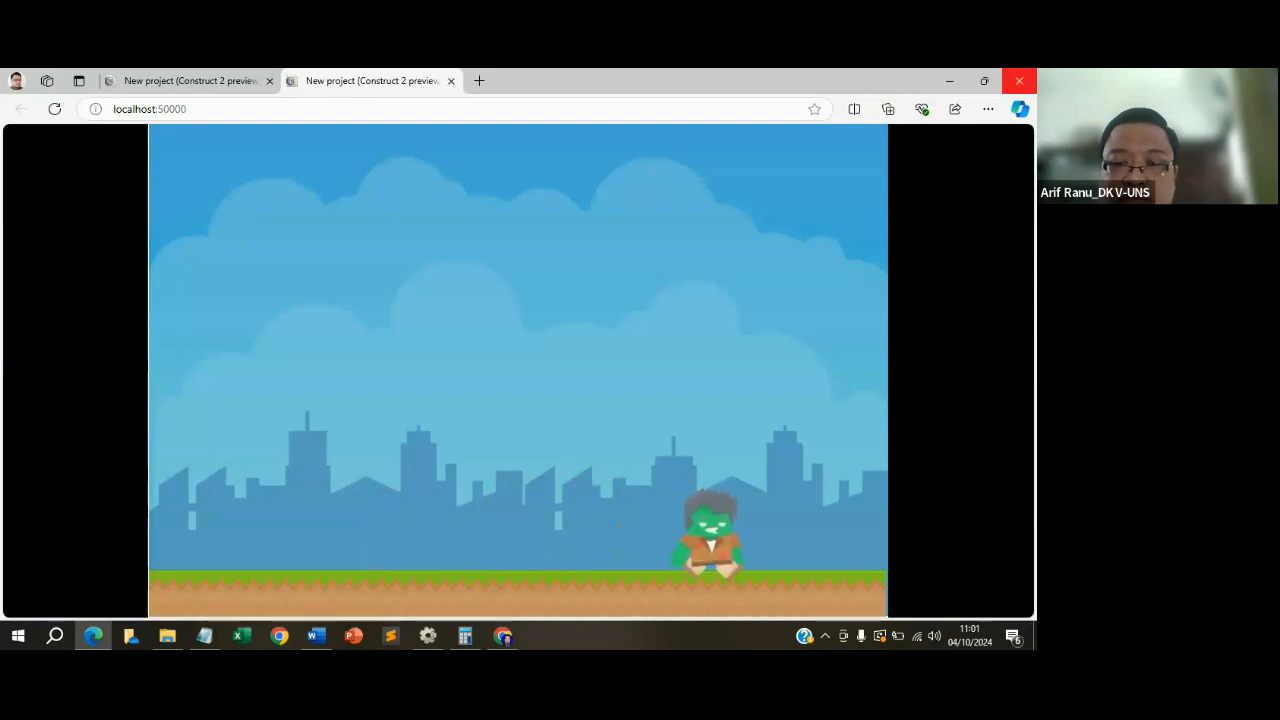
{"action": "key", "text": "Left"}
{"action": "key", "text": "Left"}
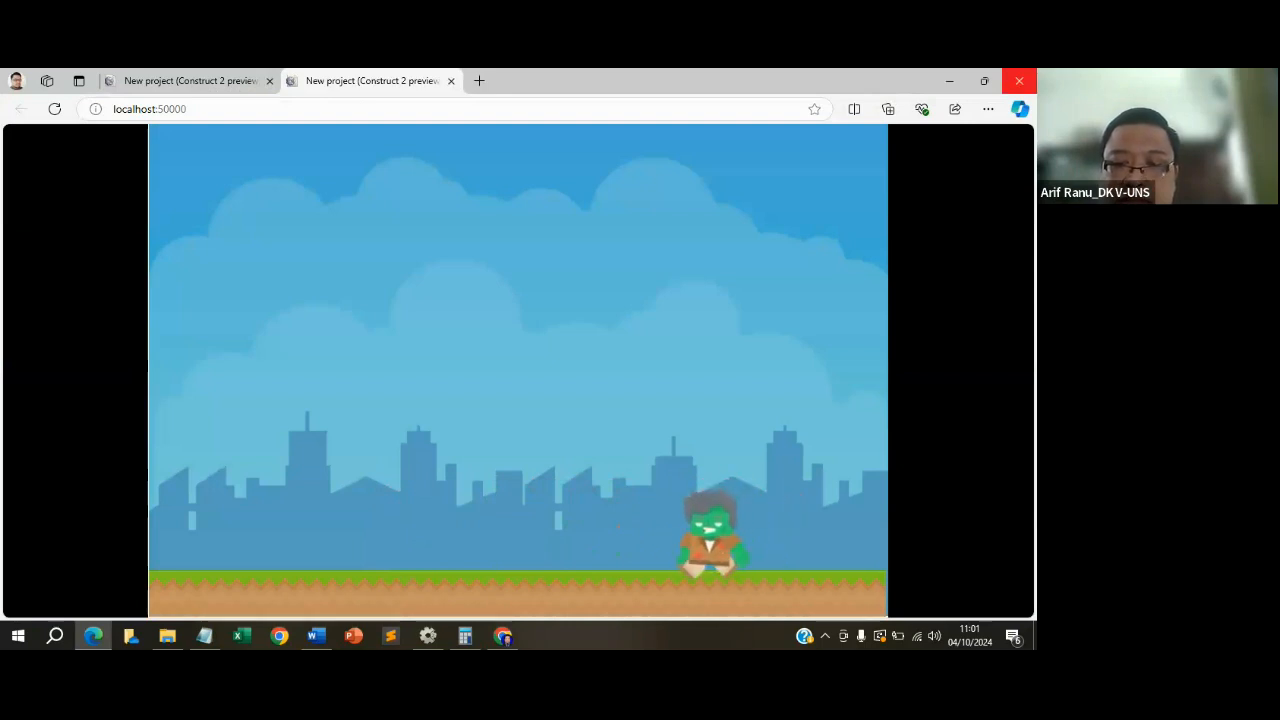
{"action": "key", "text": "Left"}
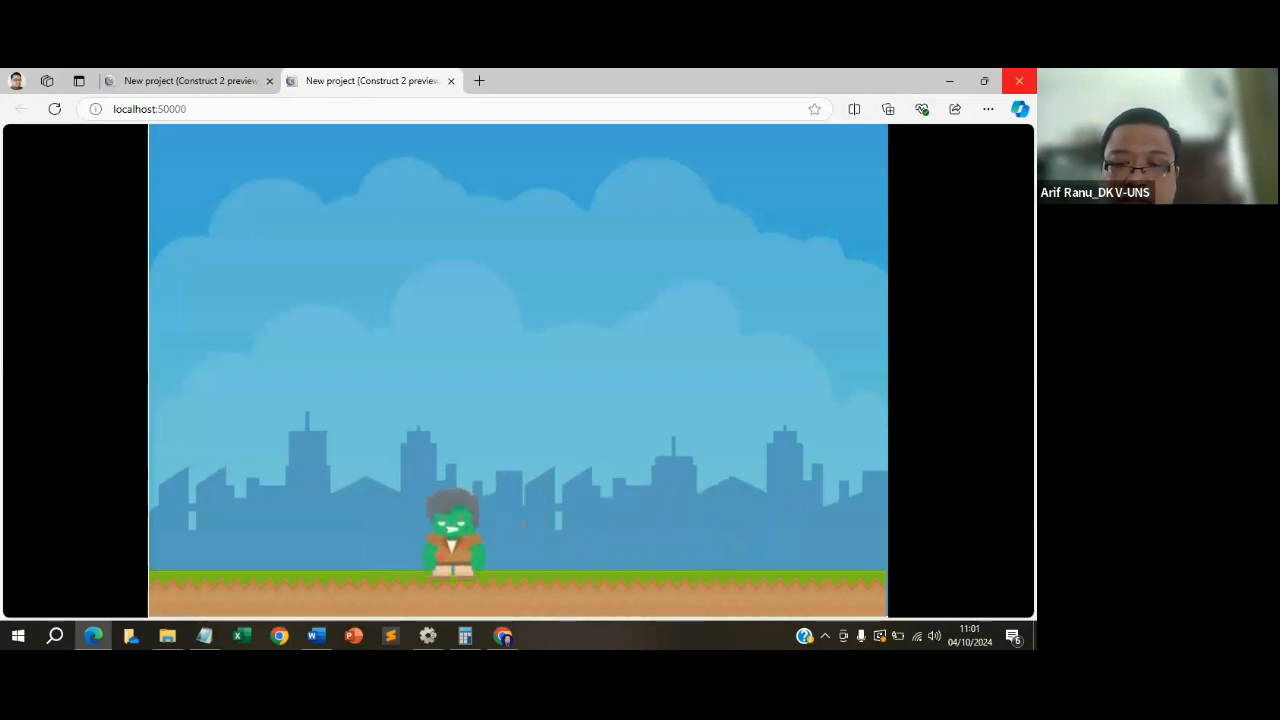
{"action": "key", "text": "Up"}
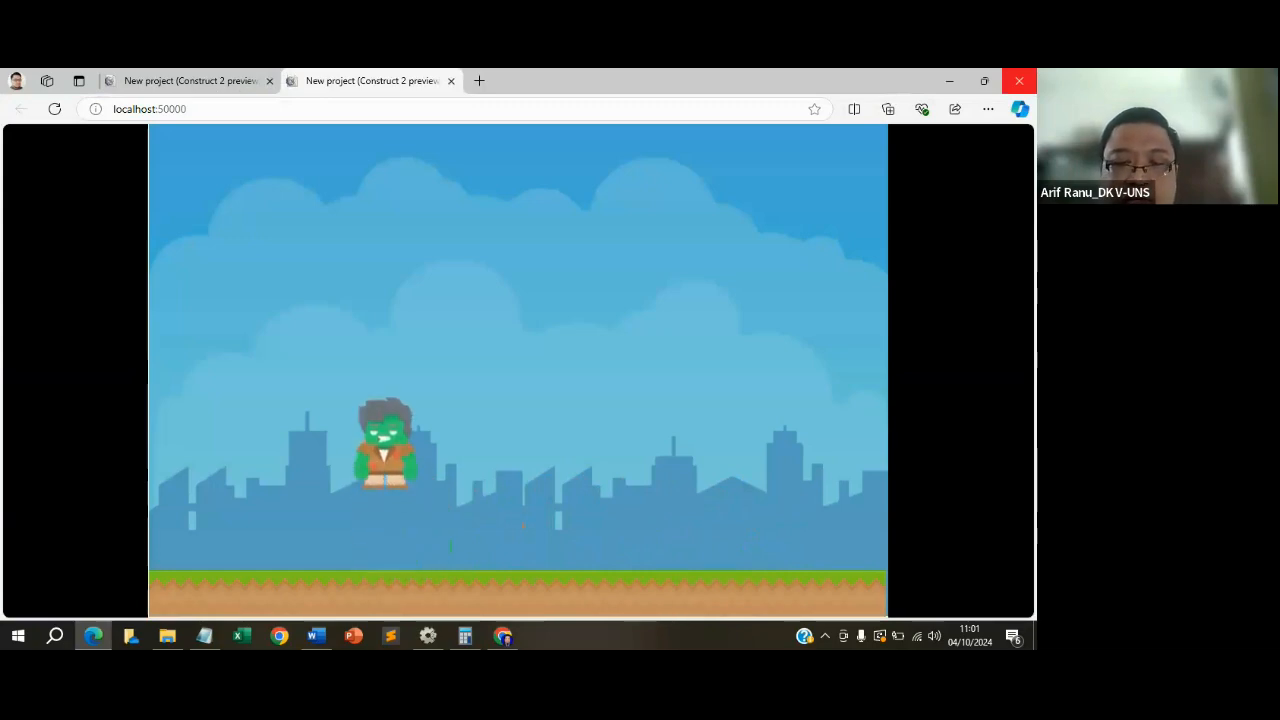
{"action": "key", "text": "Up"}
{"action": "key", "text": "Up"}
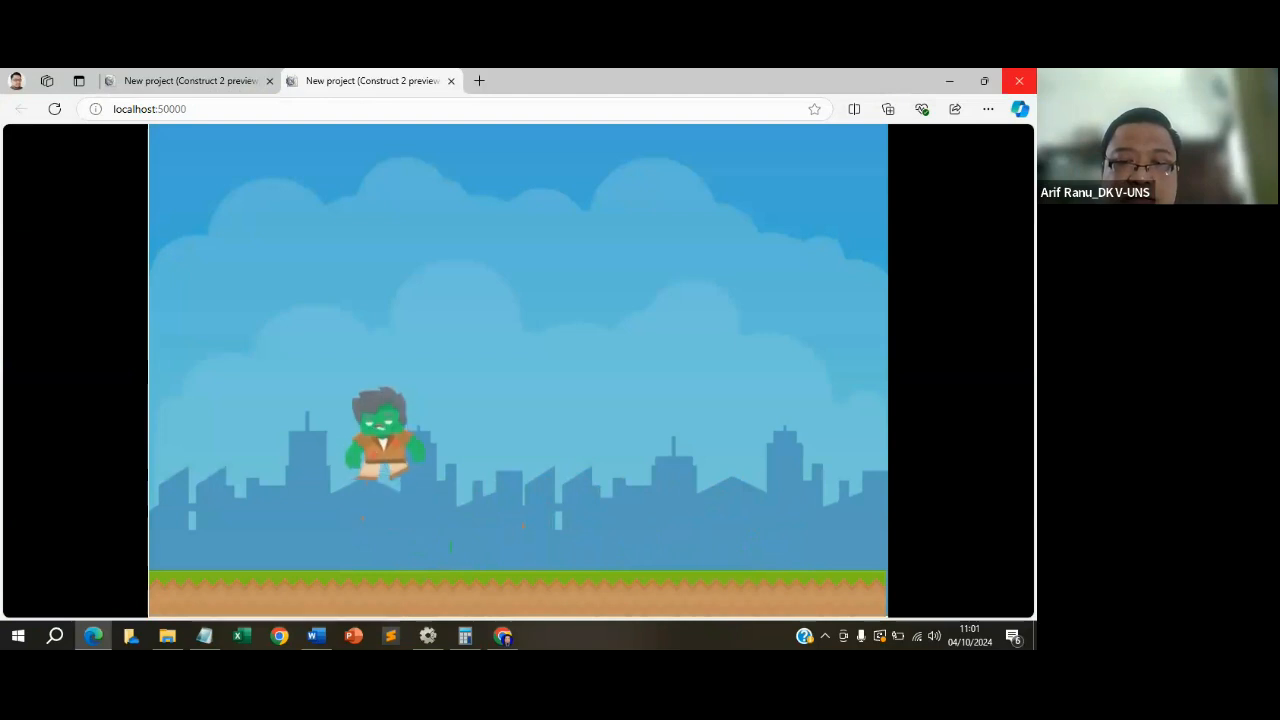
{"action": "key", "text": "Up"}
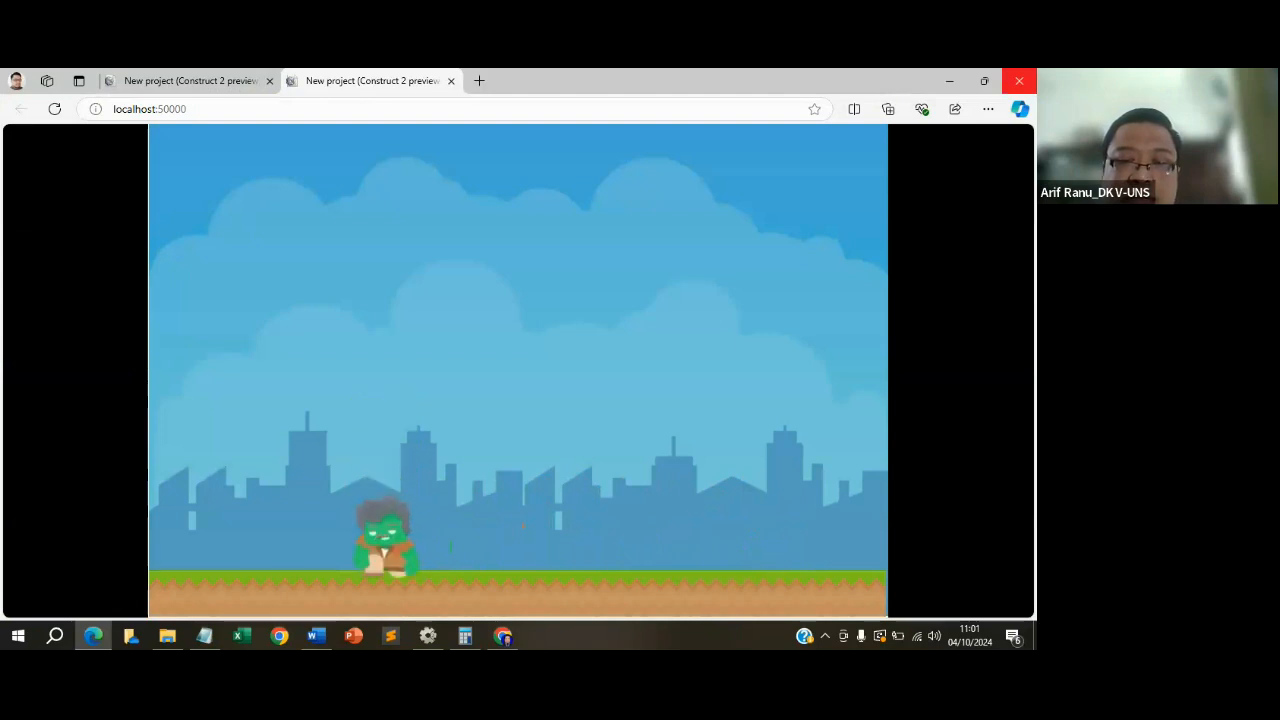
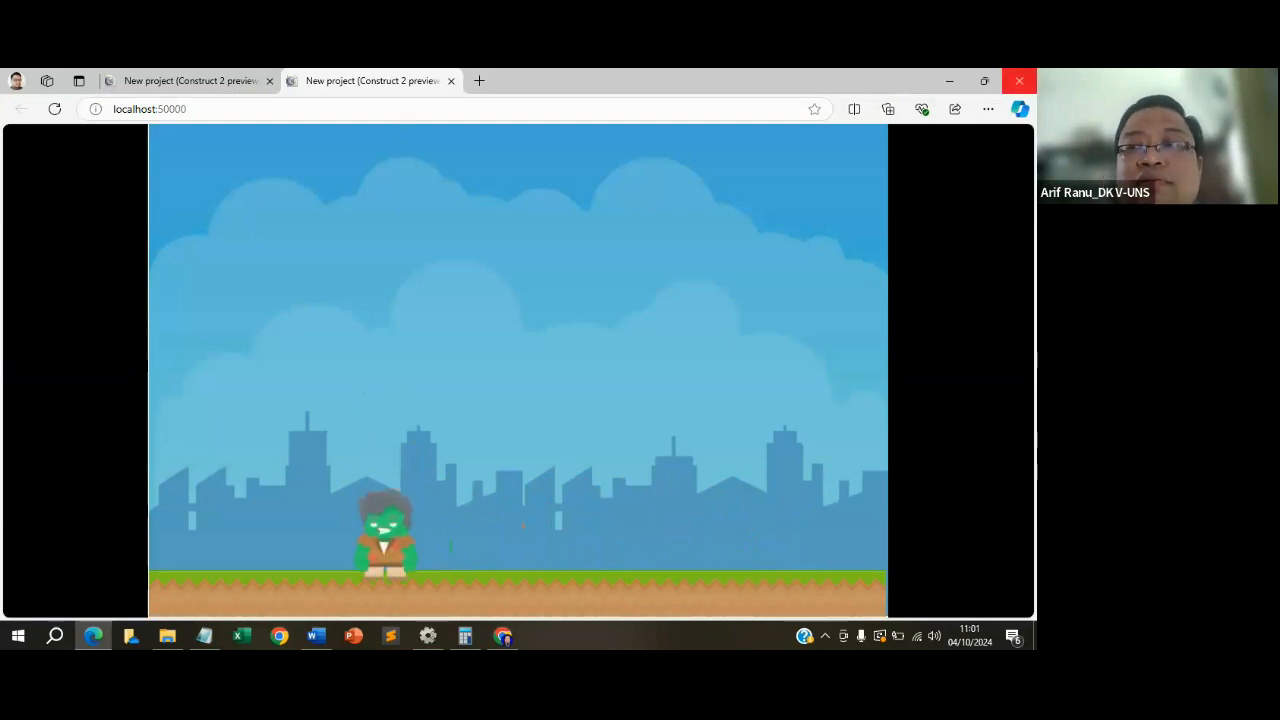
{"action": "left_click", "coordinate": [1019, 80]}
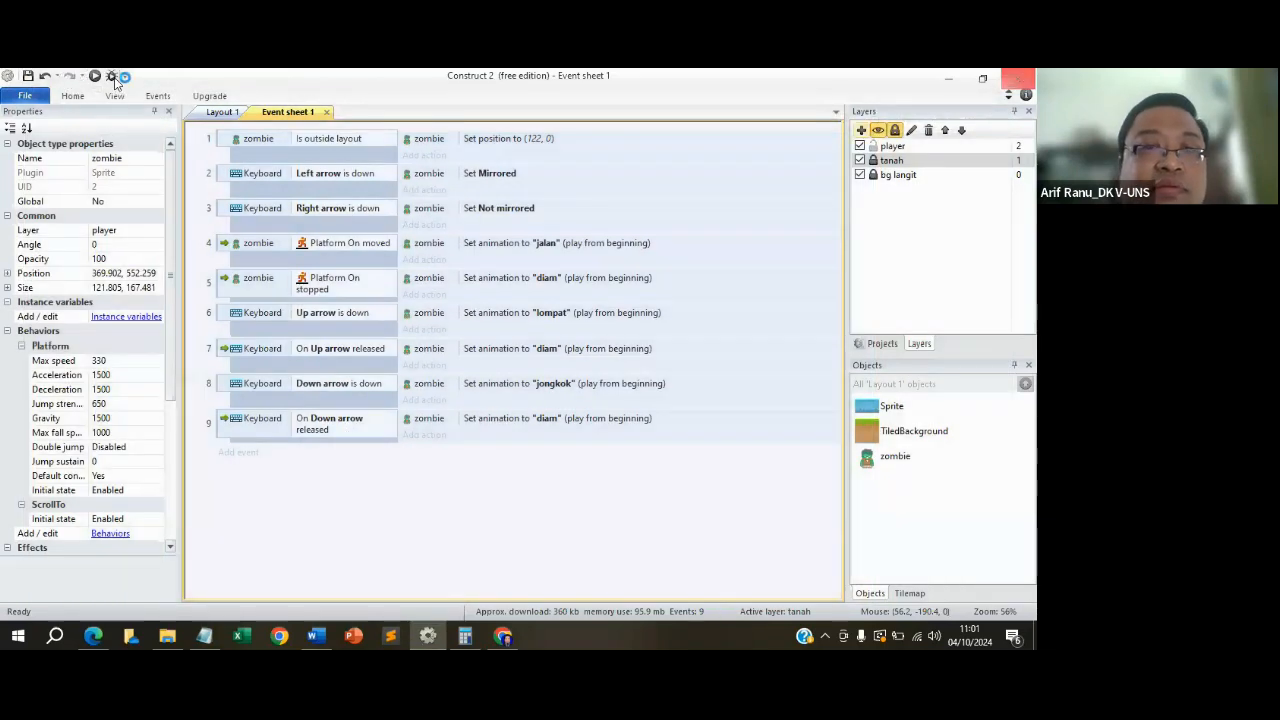
Delete the empty frame 2 from the zombie's "jongkok" animation in Layout 1.
{"action": "left_click", "coordinate": [222, 112]}
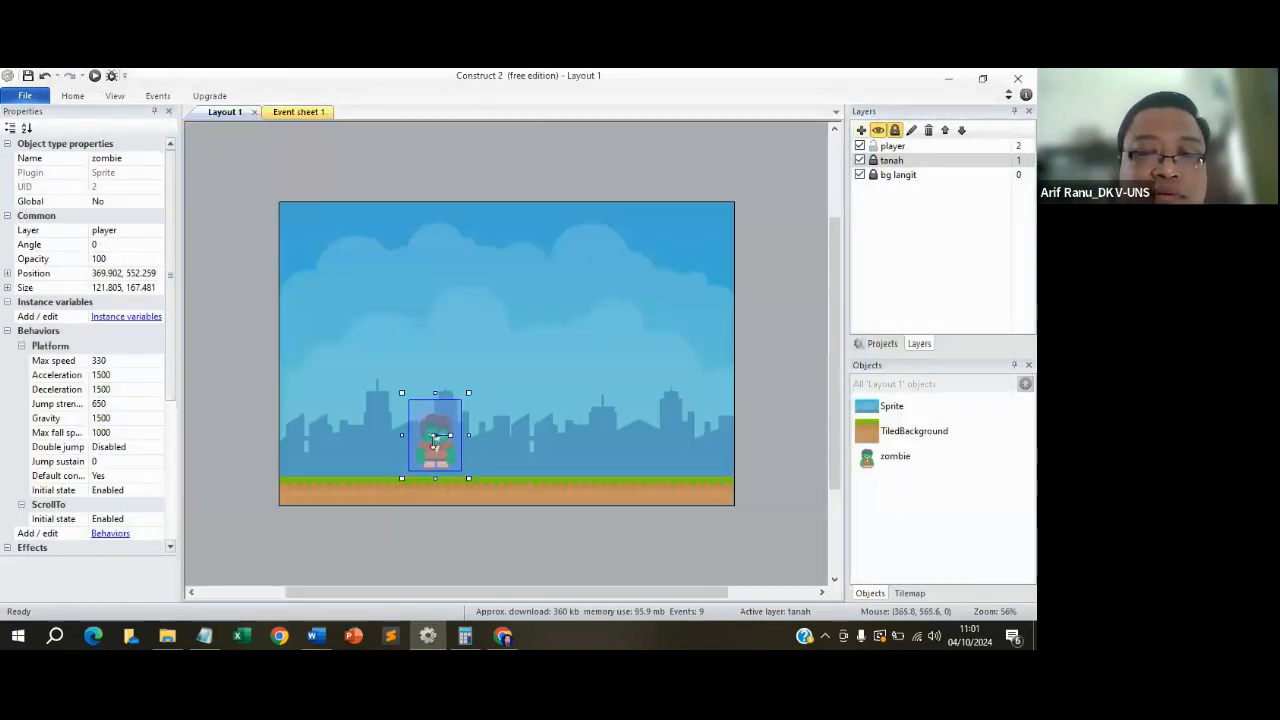
{"action": "double_click", "coordinate": [434, 440]}
{"action": "left_click", "coordinate": [779, 261]}
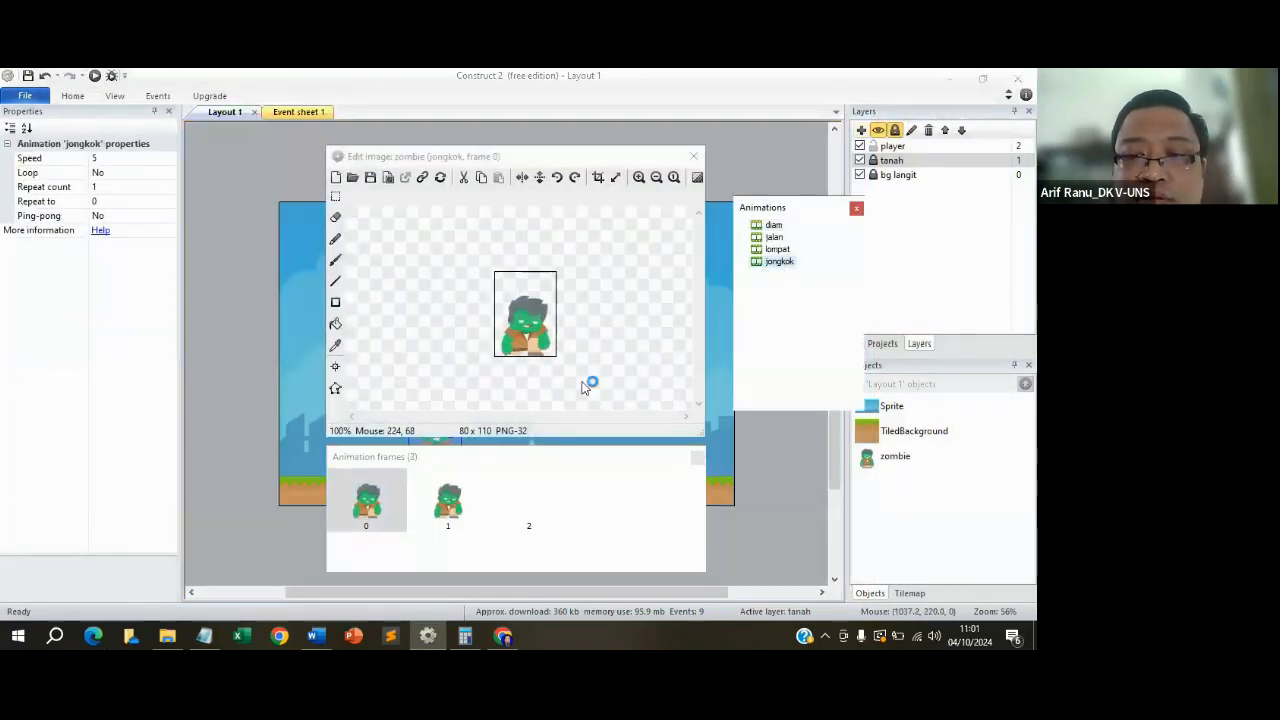
{"action": "left_click", "coordinate": [525, 507]}
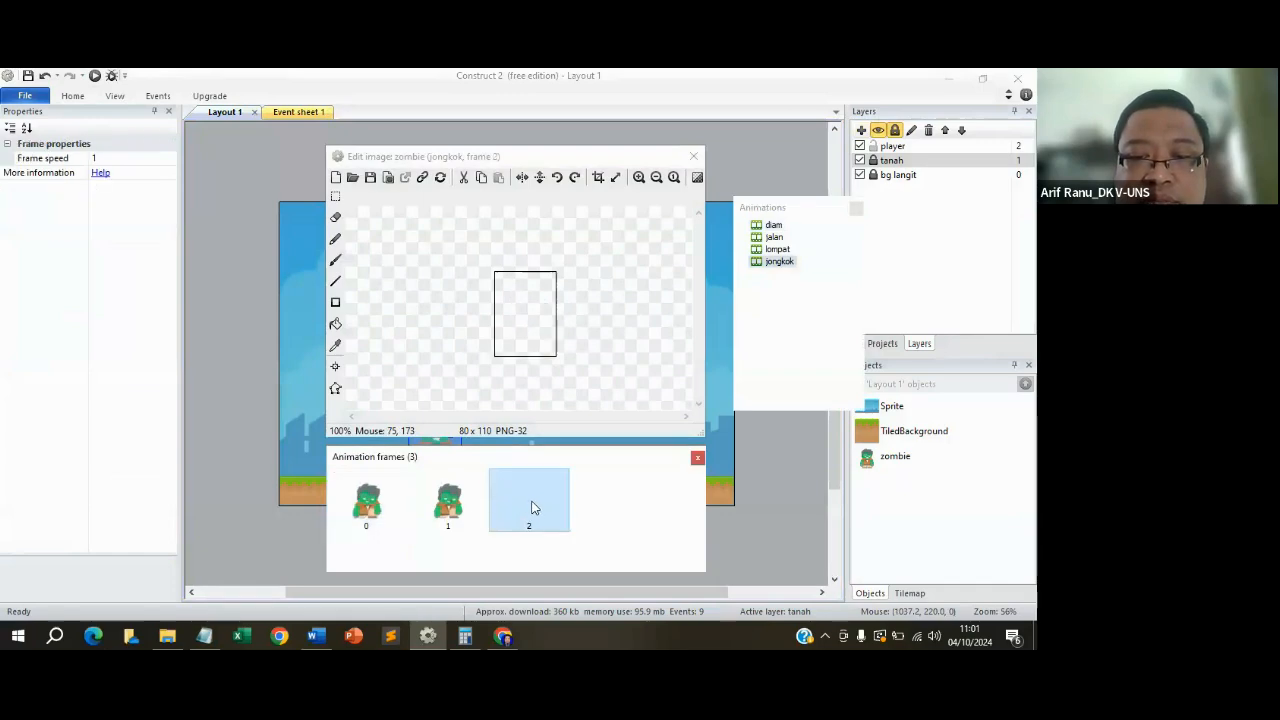
{"action": "right_click", "coordinate": [531, 507]}
{"action": "left_click", "coordinate": [562, 526]}
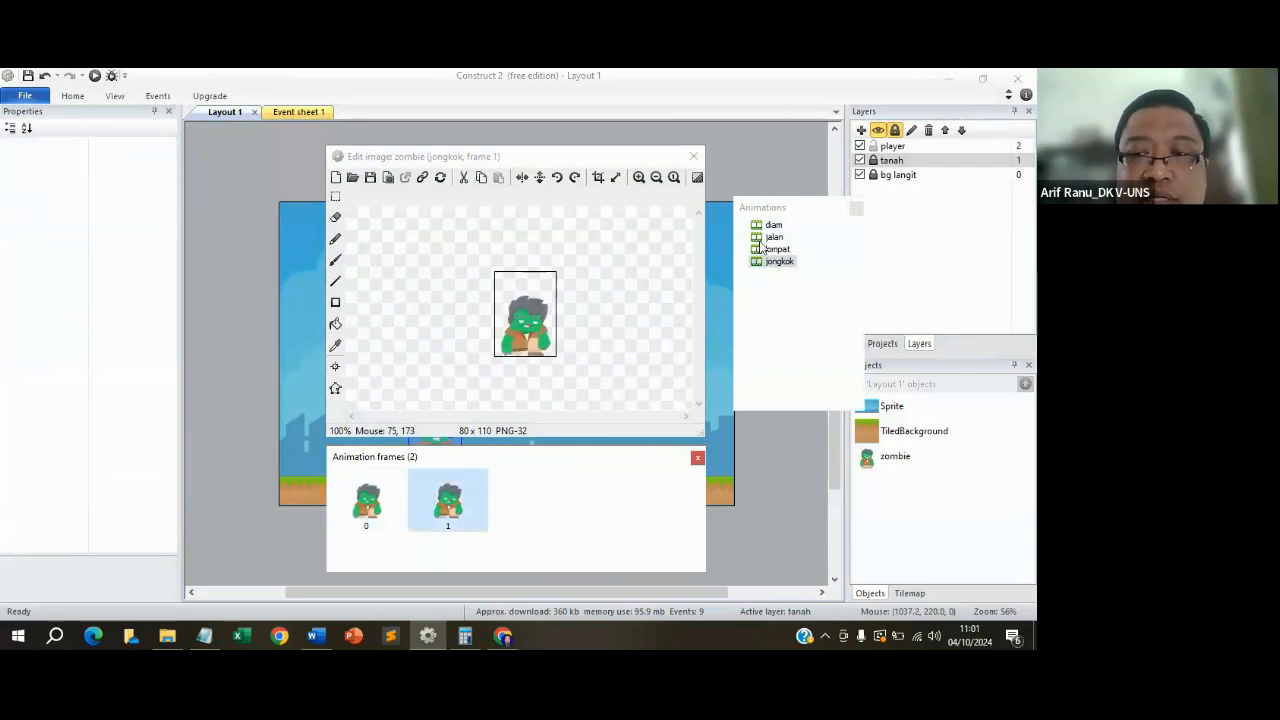
Set the repeat count of the zombie's "jalan" animation to 10 and close the image editor.
{"action": "left_click", "coordinate": [784, 238]}
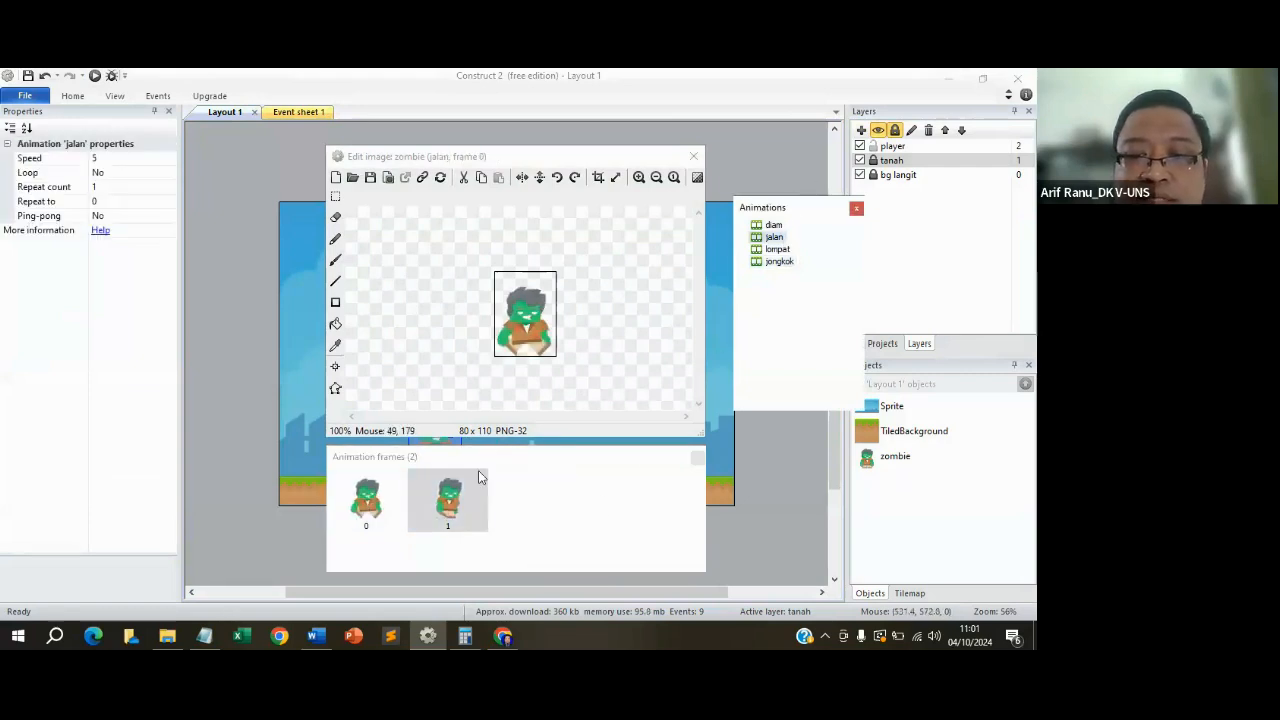
{"action": "left_click", "coordinate": [449, 502]}
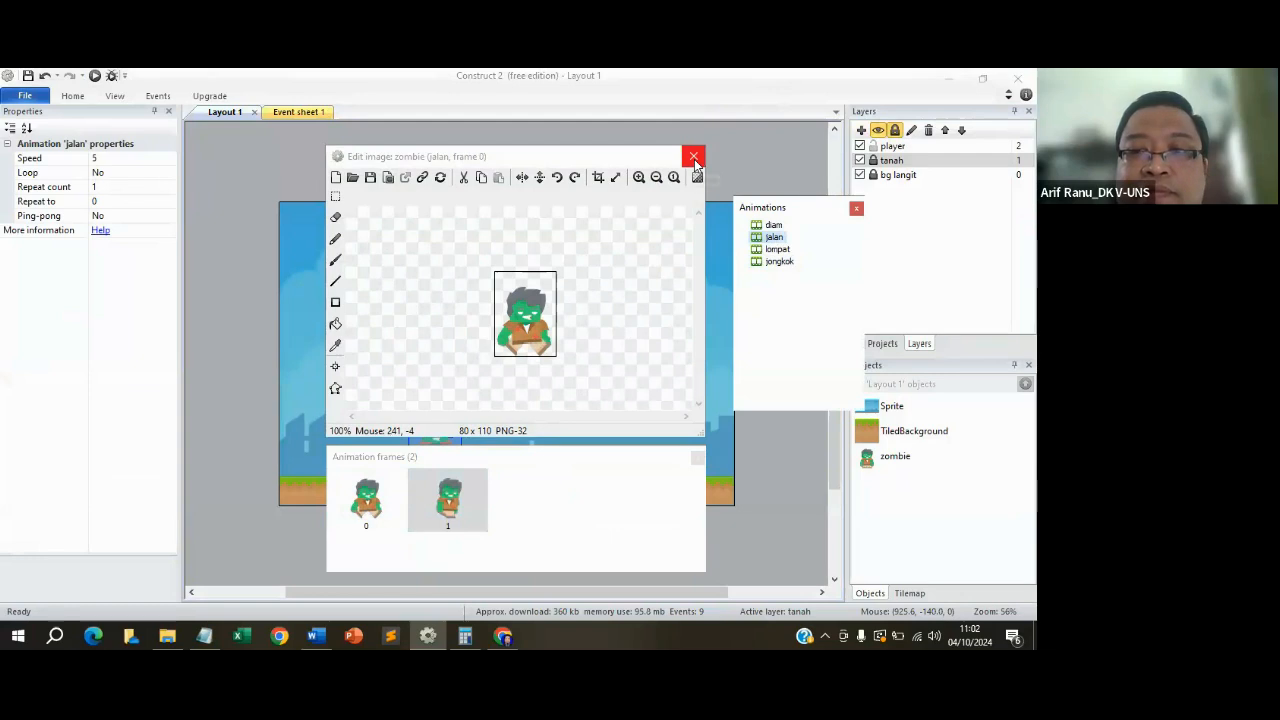
{"action": "left_click", "coordinate": [105, 186]}
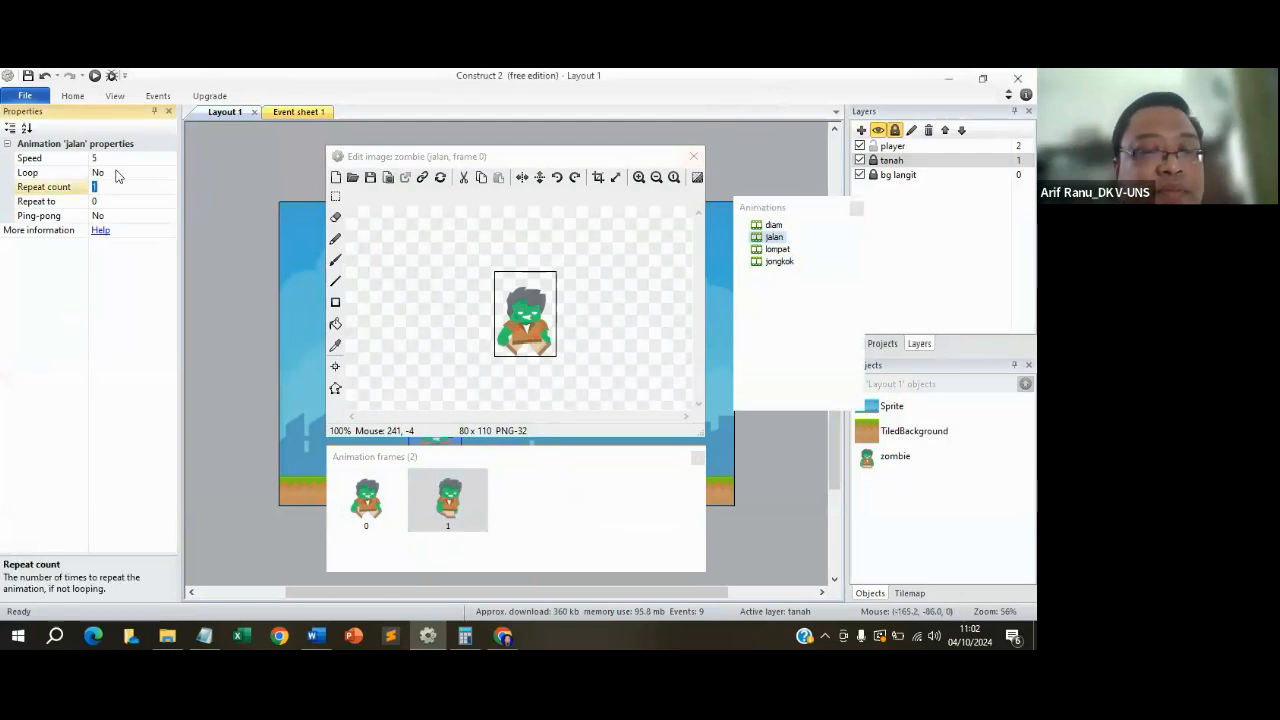
{"action": "type", "text": "1"}
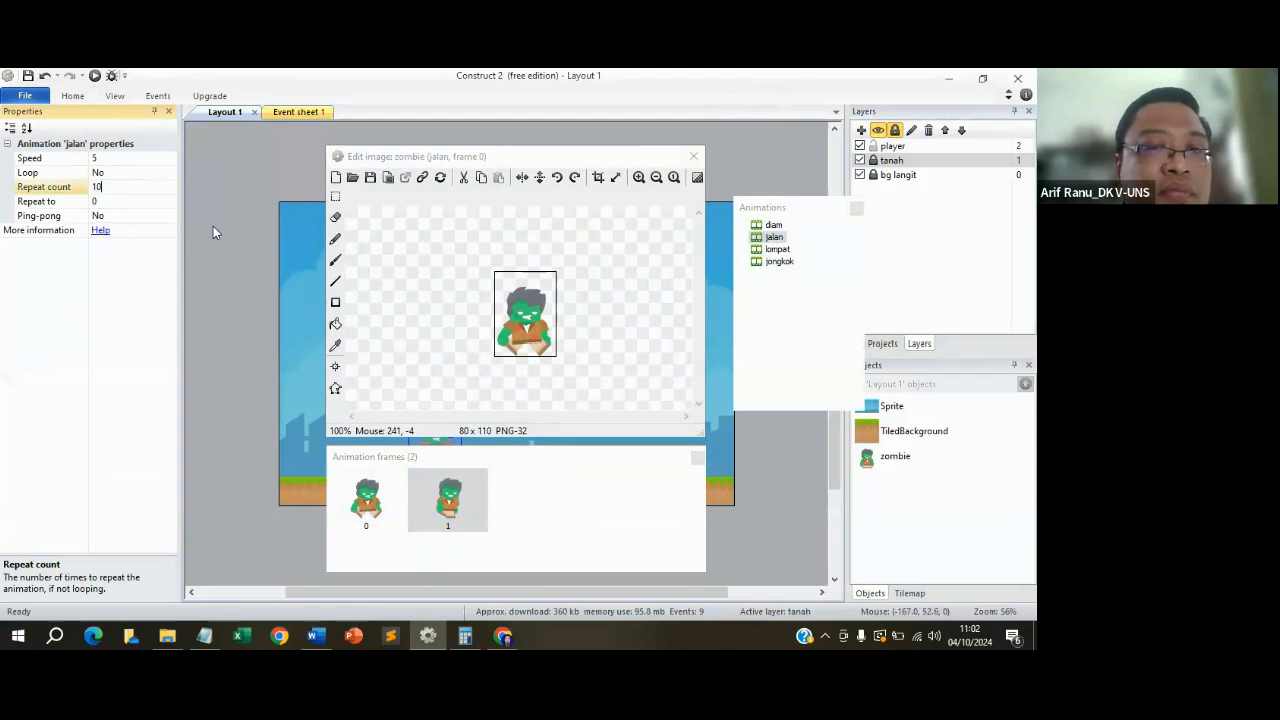
{"action": "left_click", "coordinate": [254, 221]}
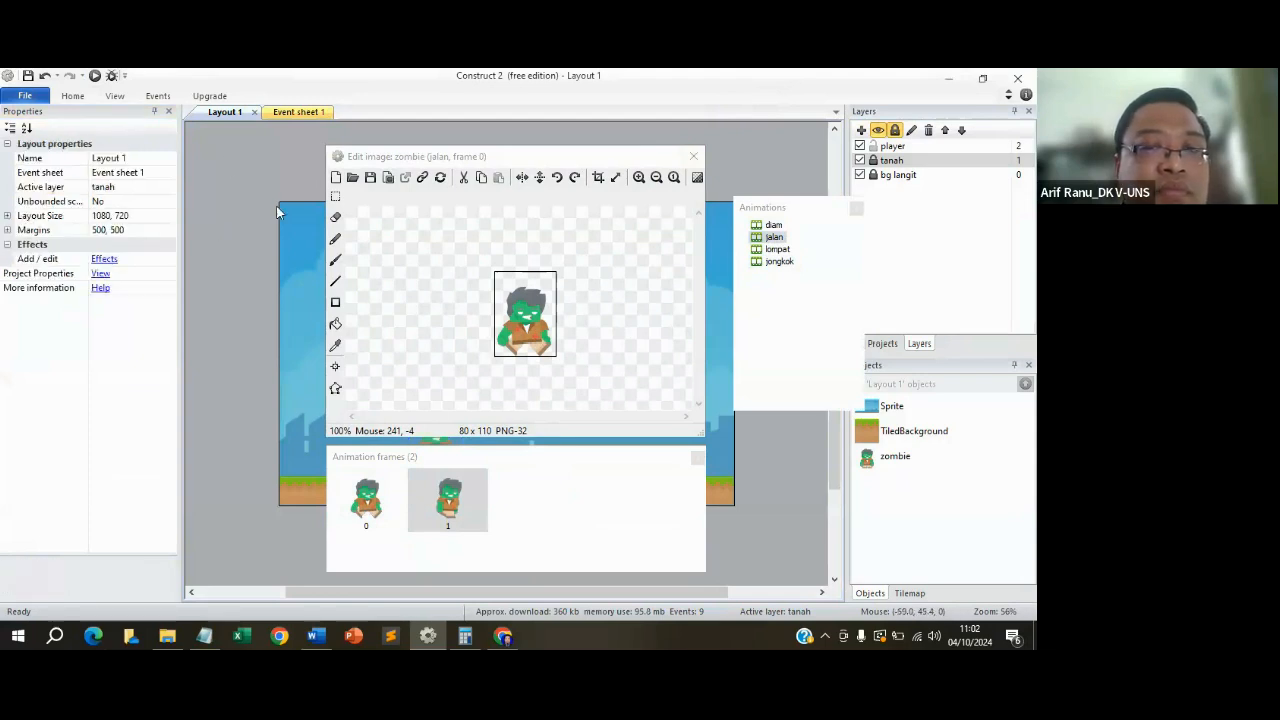
{"action": "left_click", "coordinate": [693, 157]}
Preview the layout again and test the zombie's walking animation in both directions.
{"action": "left_click", "coordinate": [94, 76]}
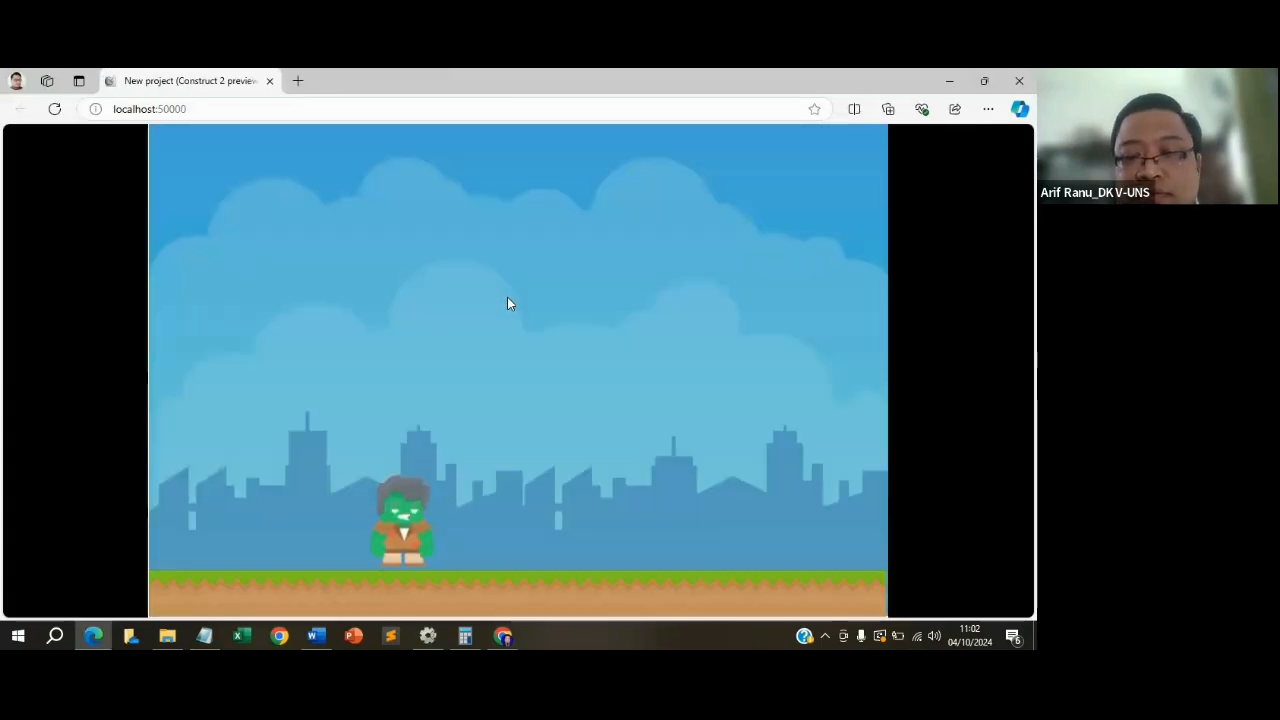
{"action": "key", "text": "Right"}
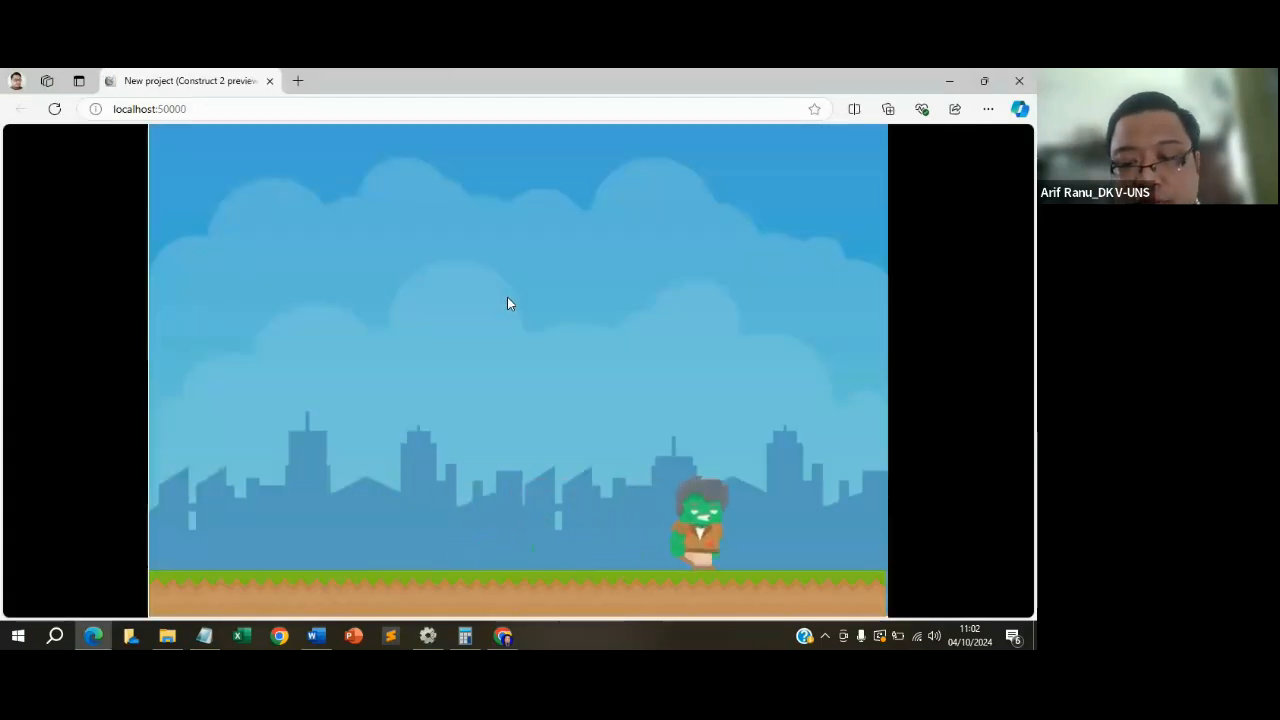
{"action": "key", "text": "Left"}
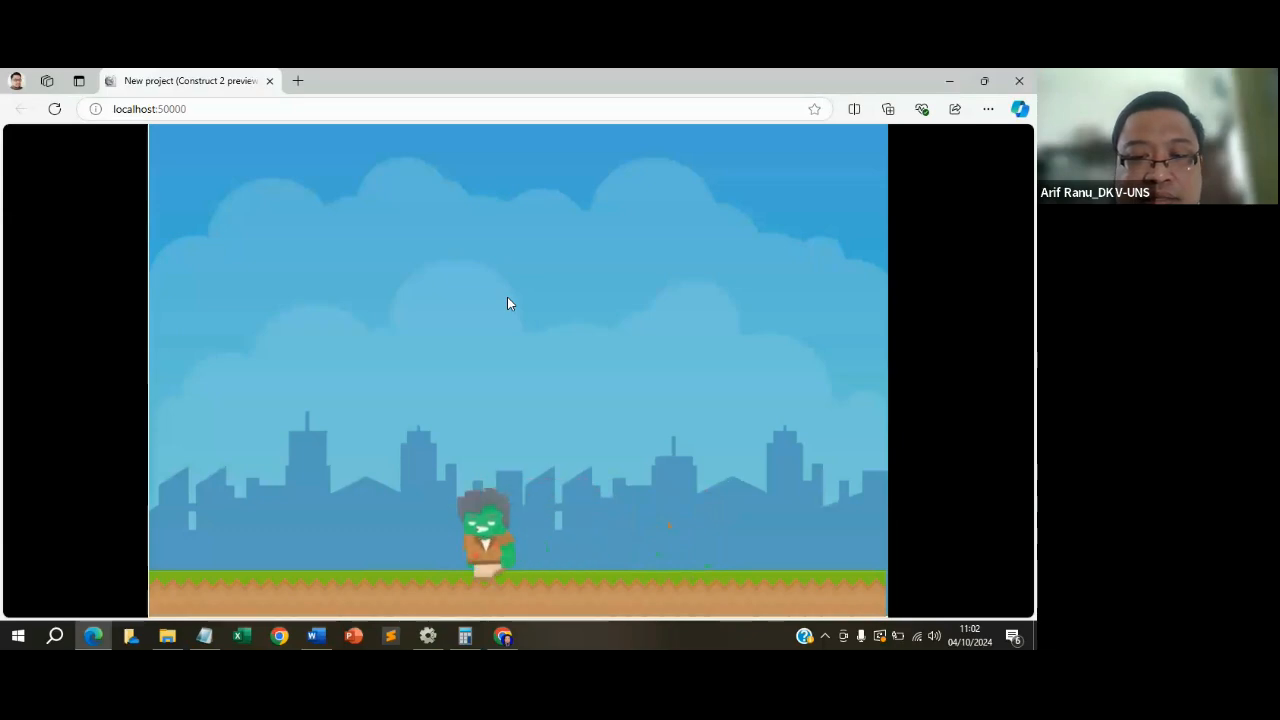
{"action": "key", "text": "Right"}
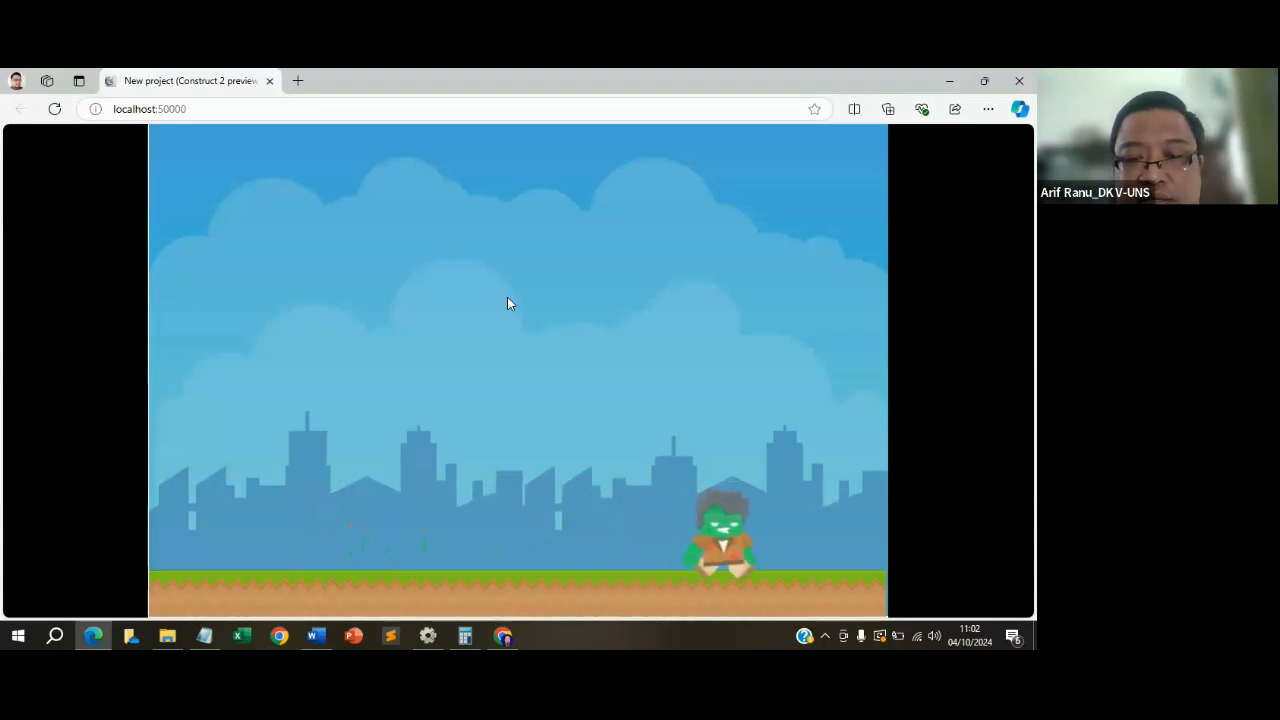
{"action": "key", "text": "Right"}
{"action": "key", "text": "Left"}
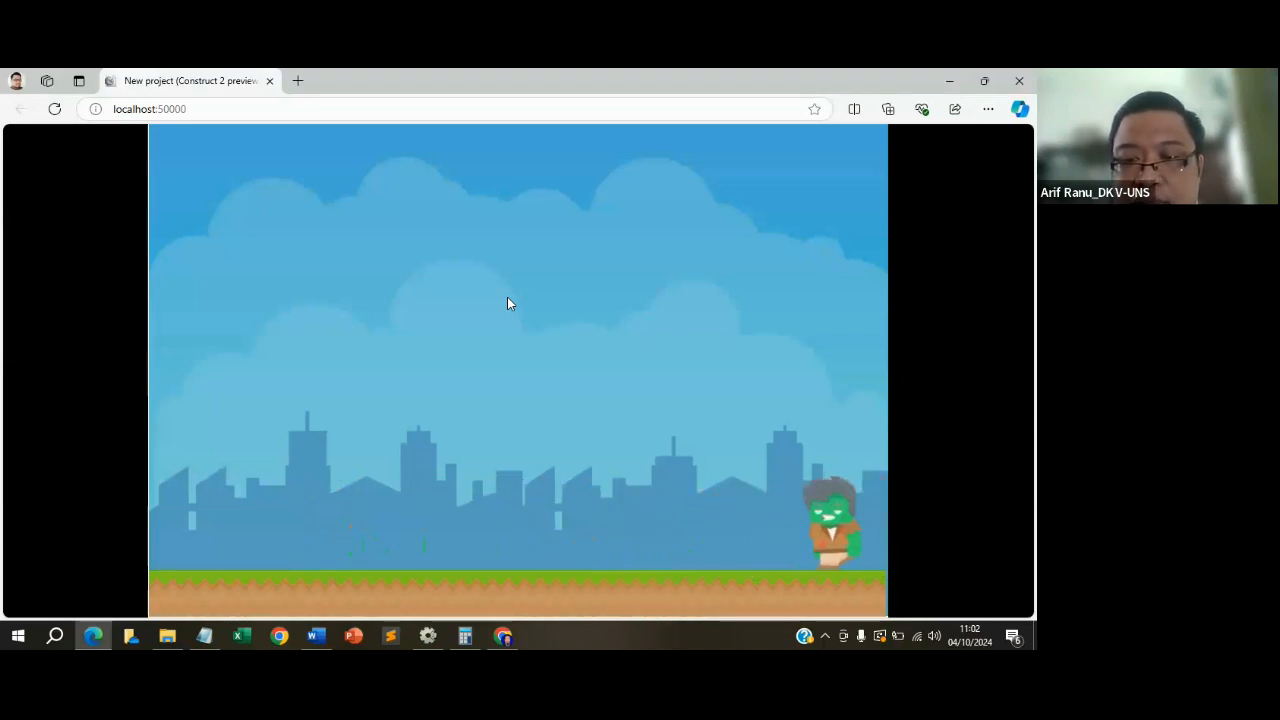
{"action": "key", "text": "Left"}
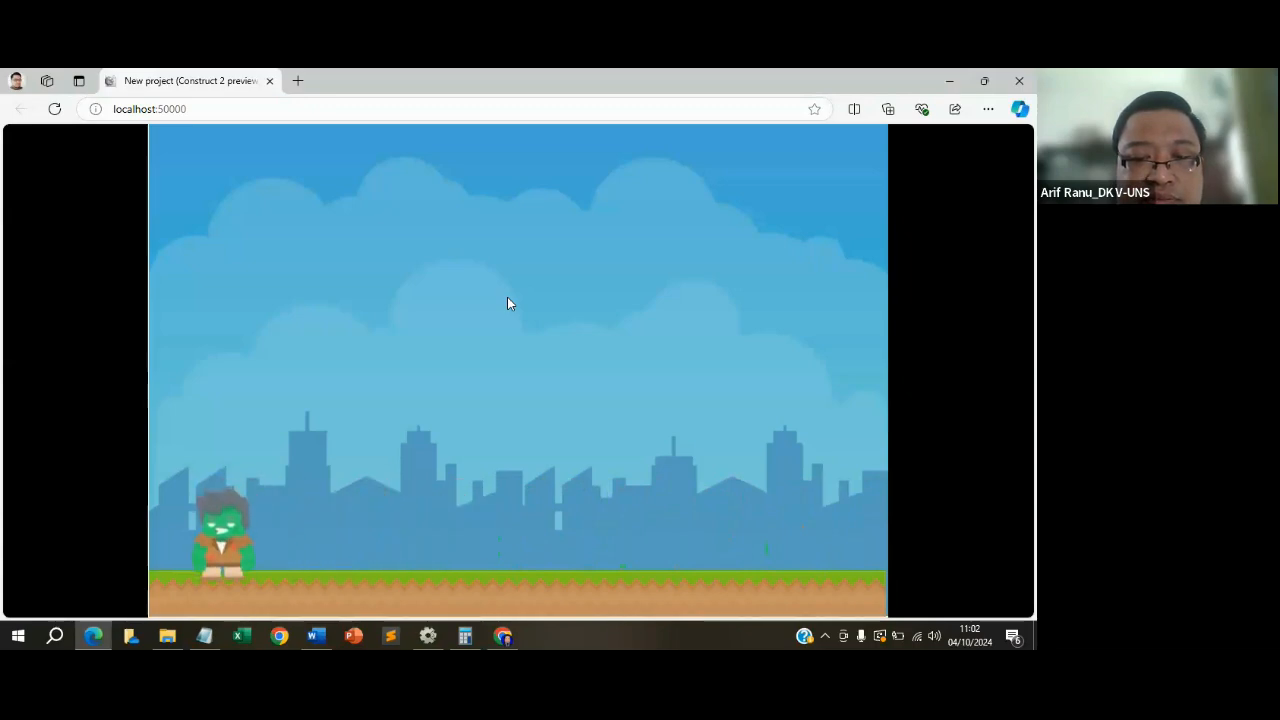
{"action": "key", "text": "Right"}
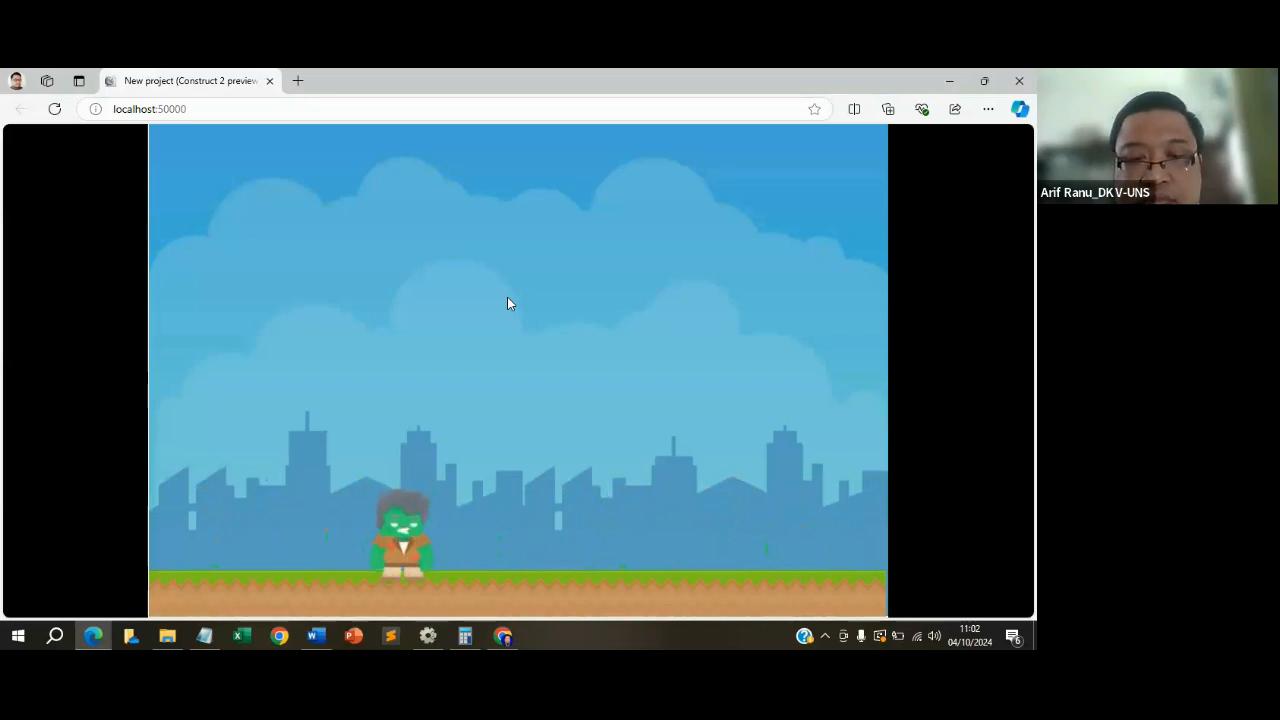
Test the zombie's jumping and crouching in the running preview, combined with moving and turning both ways.
{"action": "key", "text": "Up"}
{"action": "key", "text": "Up"}
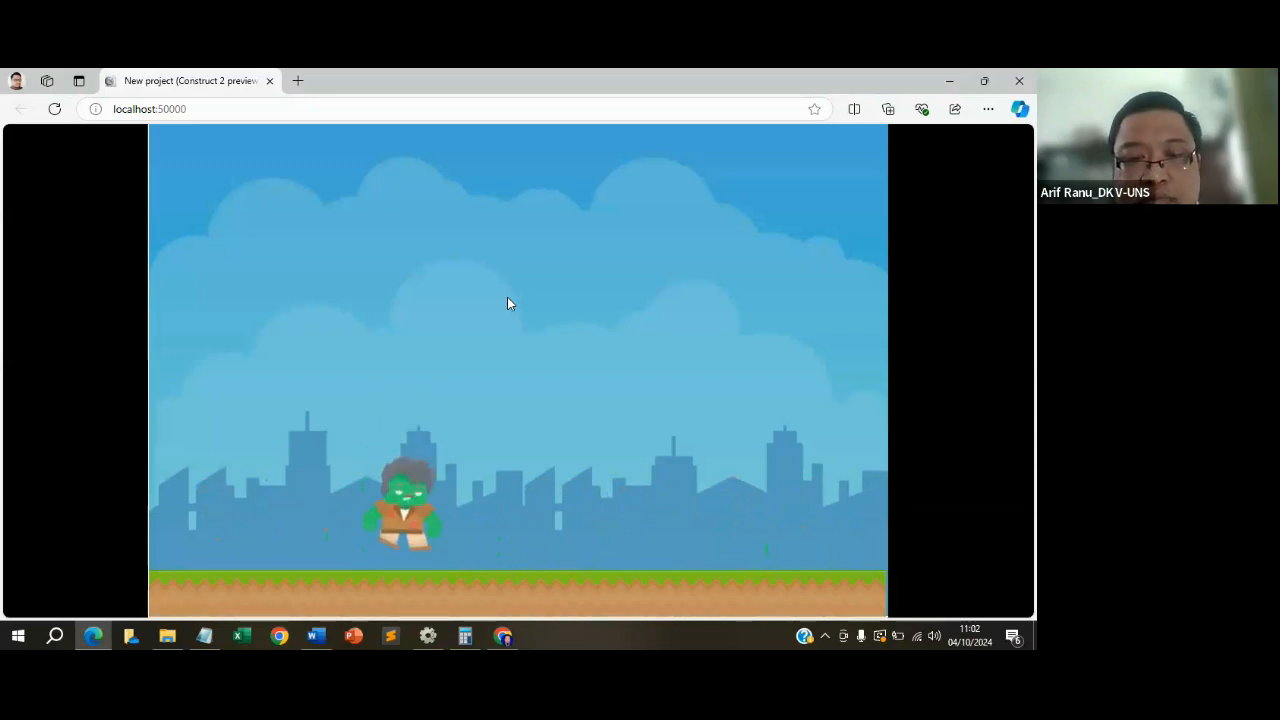
{"action": "key", "text": "Up"}
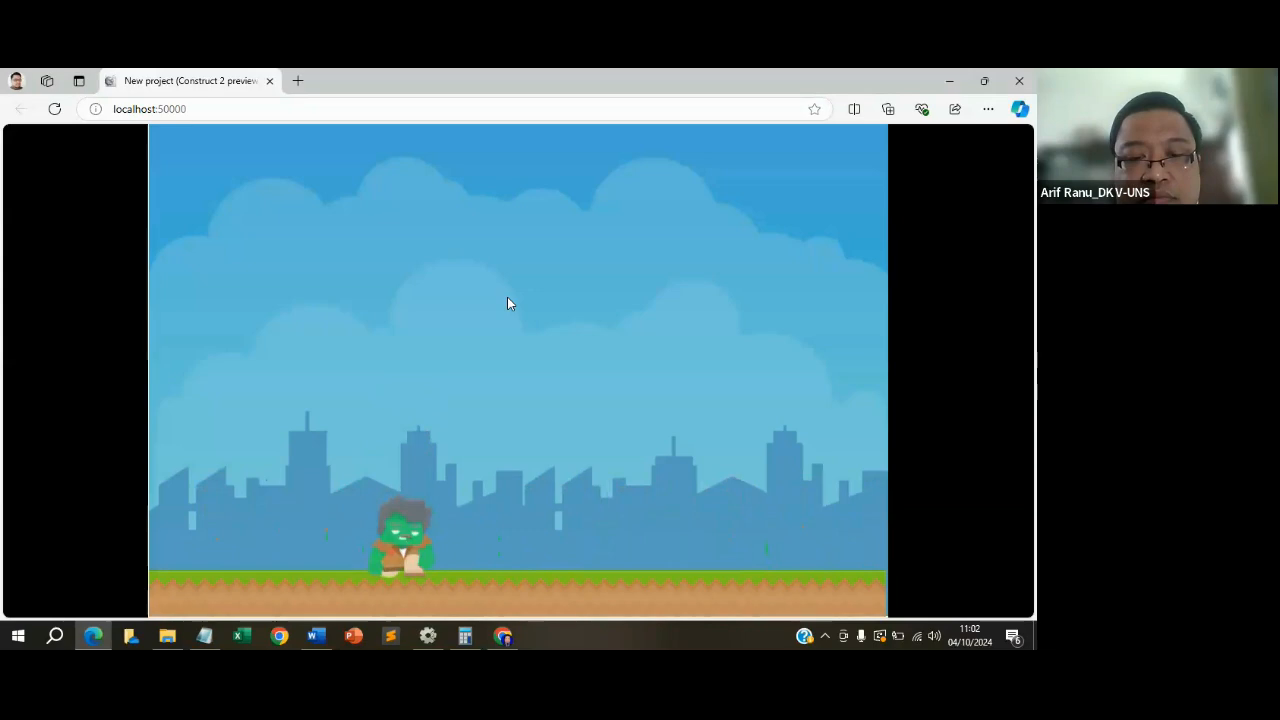
{"action": "key", "text": "Right"}
{"action": "key", "text": "Left"}
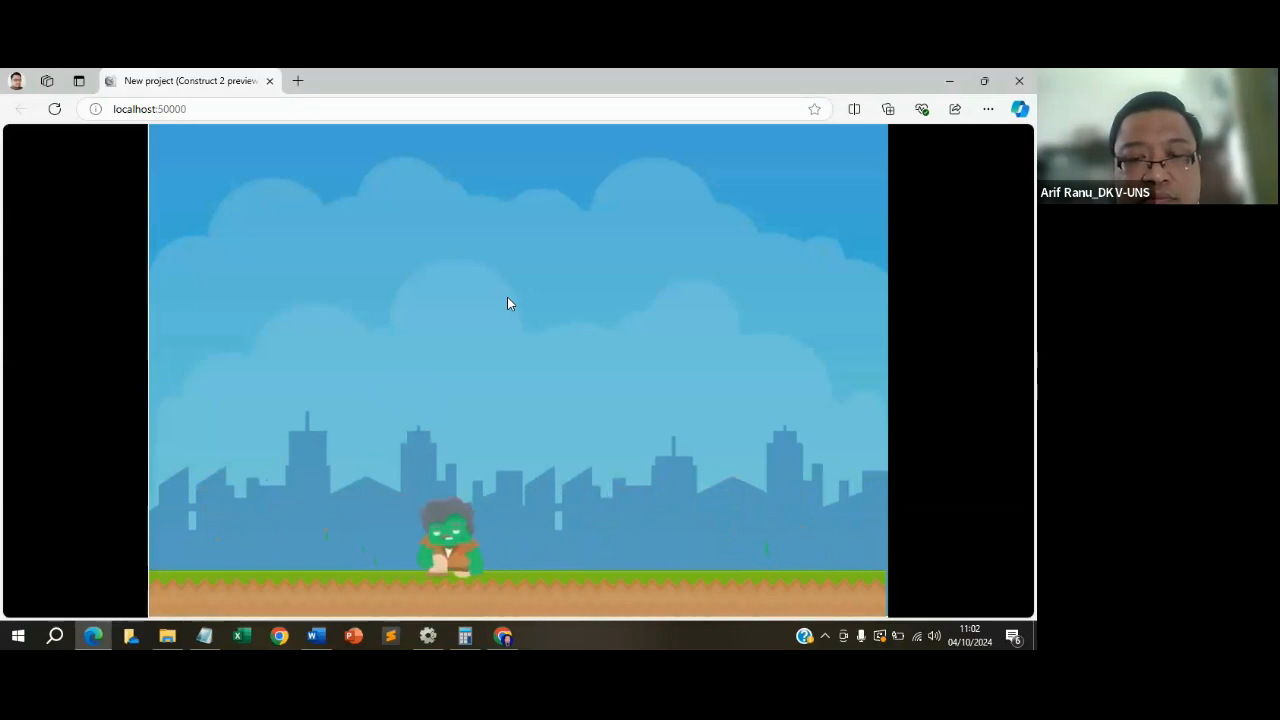
{"action": "key", "text": "Right"}
{"action": "key", "text": "Left"}
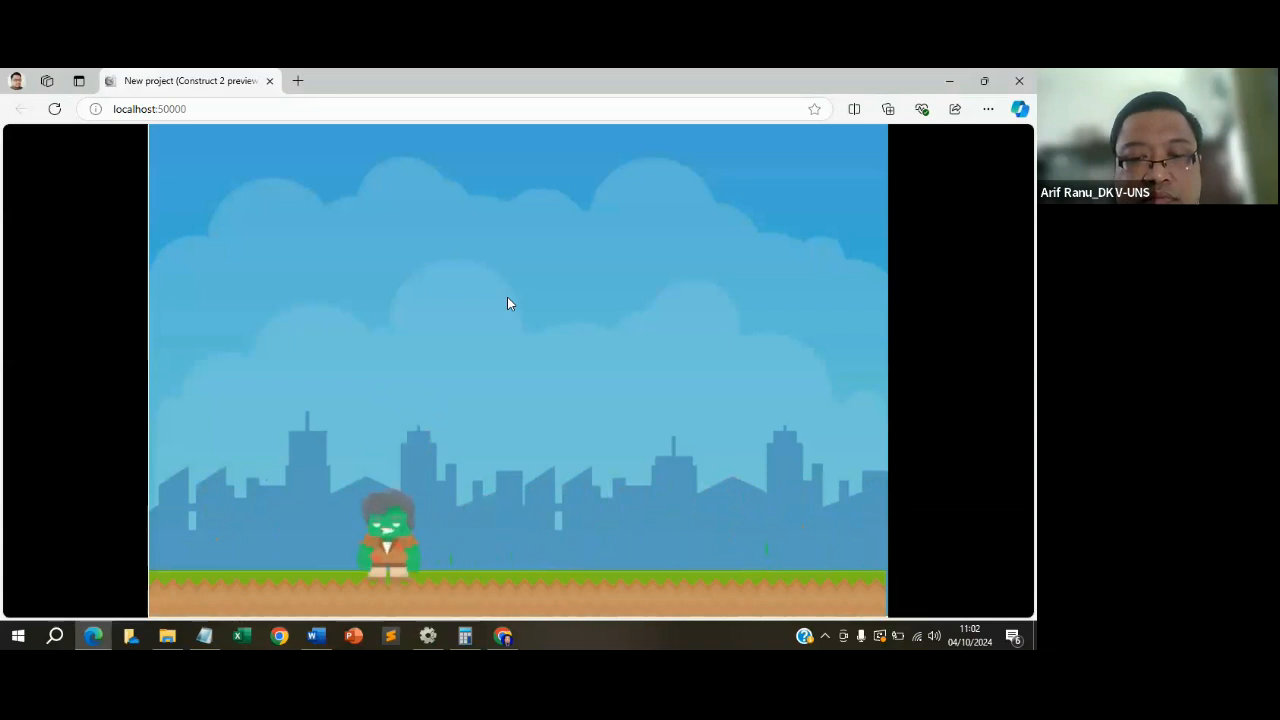
{"action": "key", "text": "Up"}
{"action": "key", "text": "Right"}
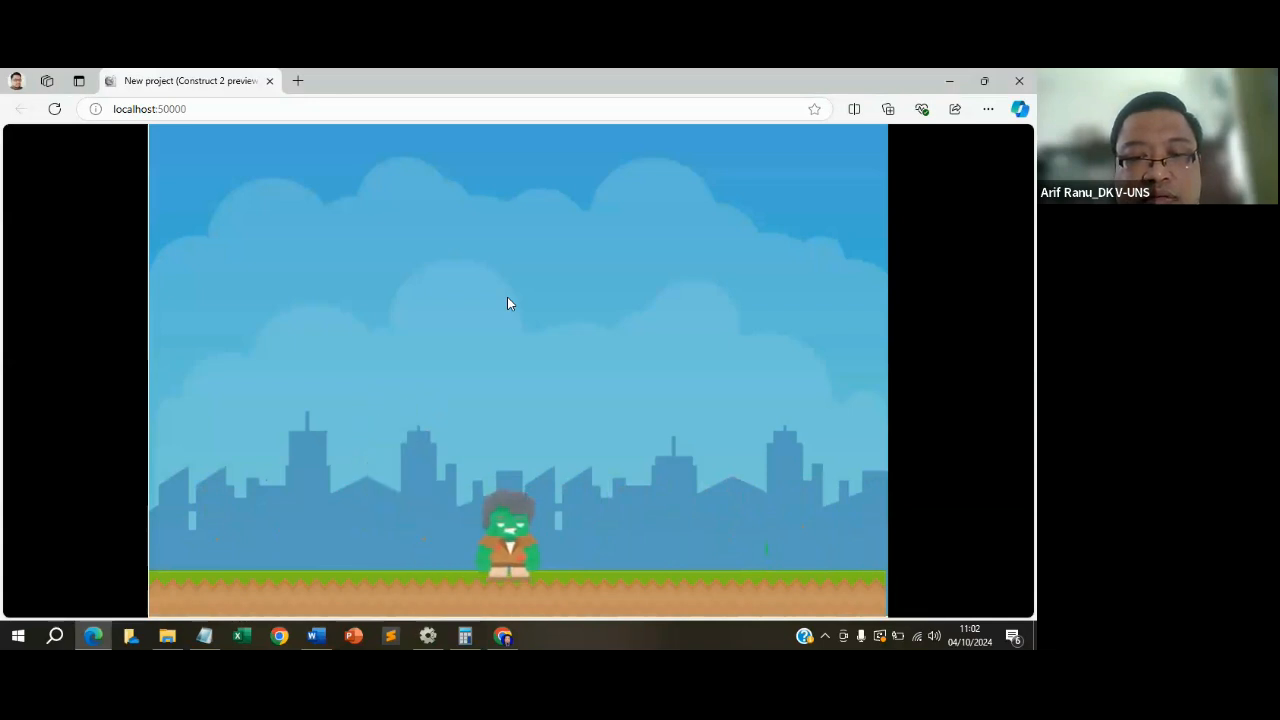
{"action": "key", "text": "Left"}
{"action": "key", "text": "Right"}
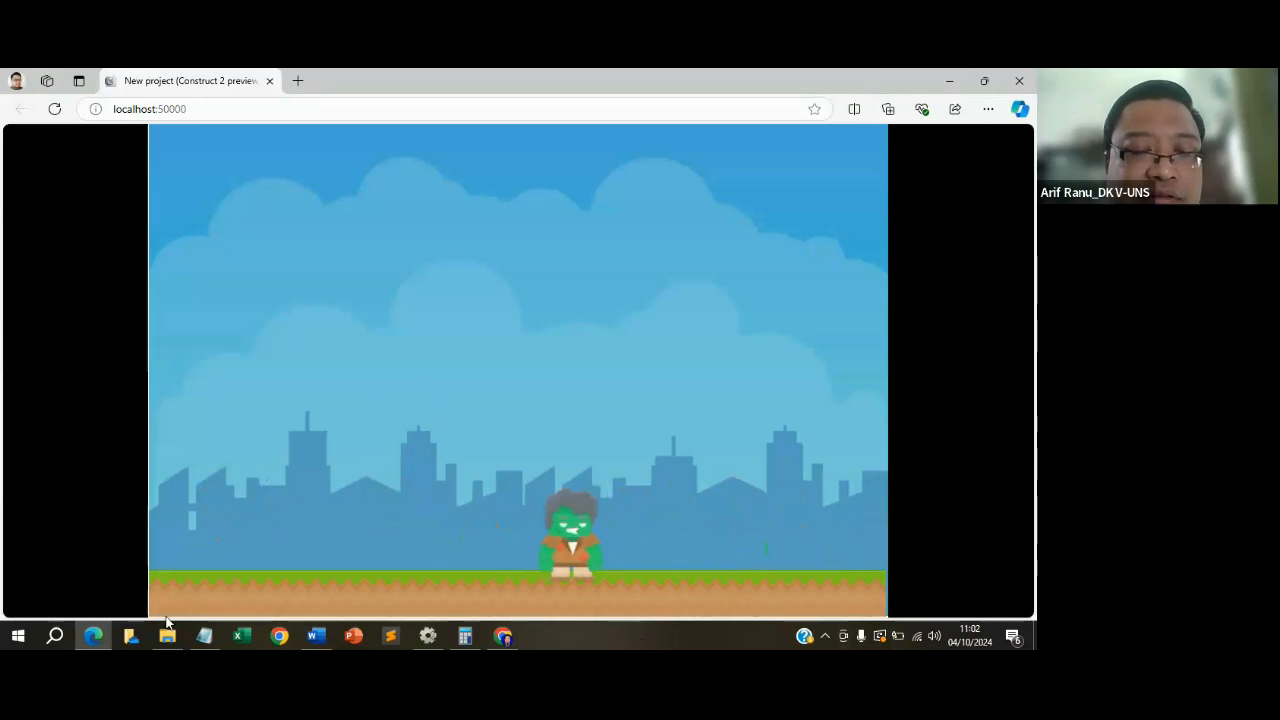
{"action": "mouse_move", "coordinate": [207, 633]}
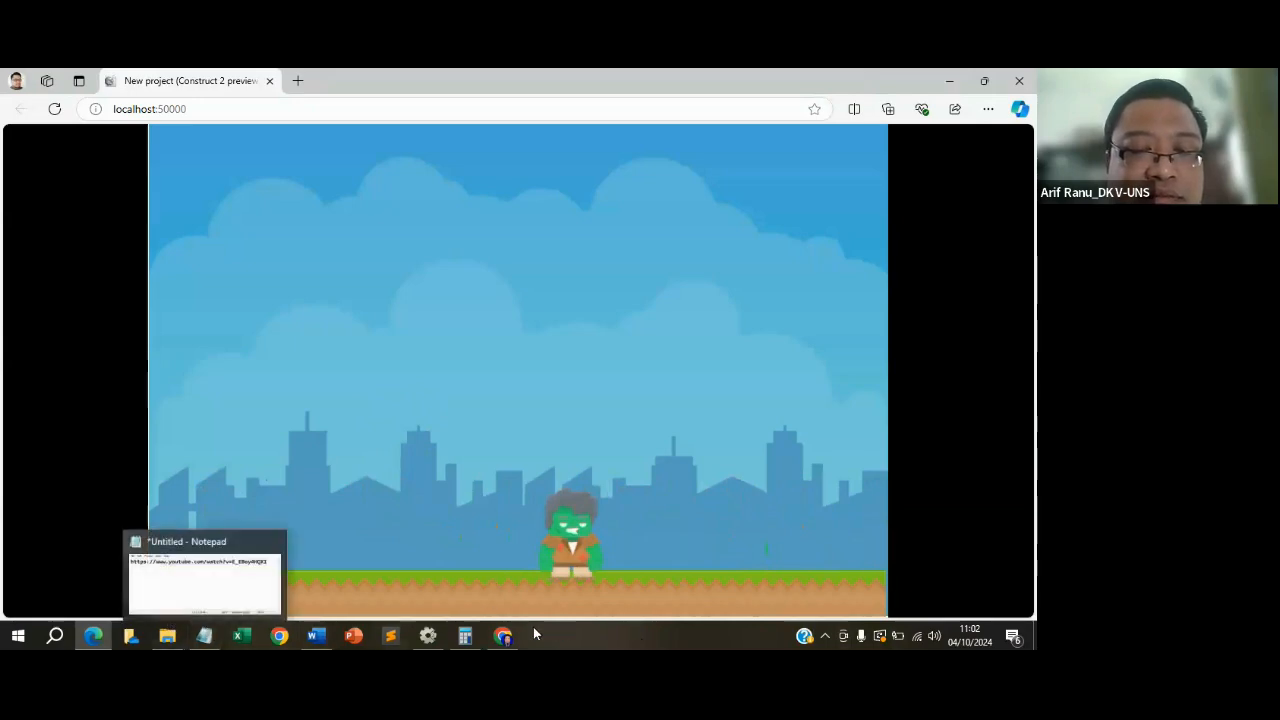
{"action": "left_click", "coordinate": [318, 633]}
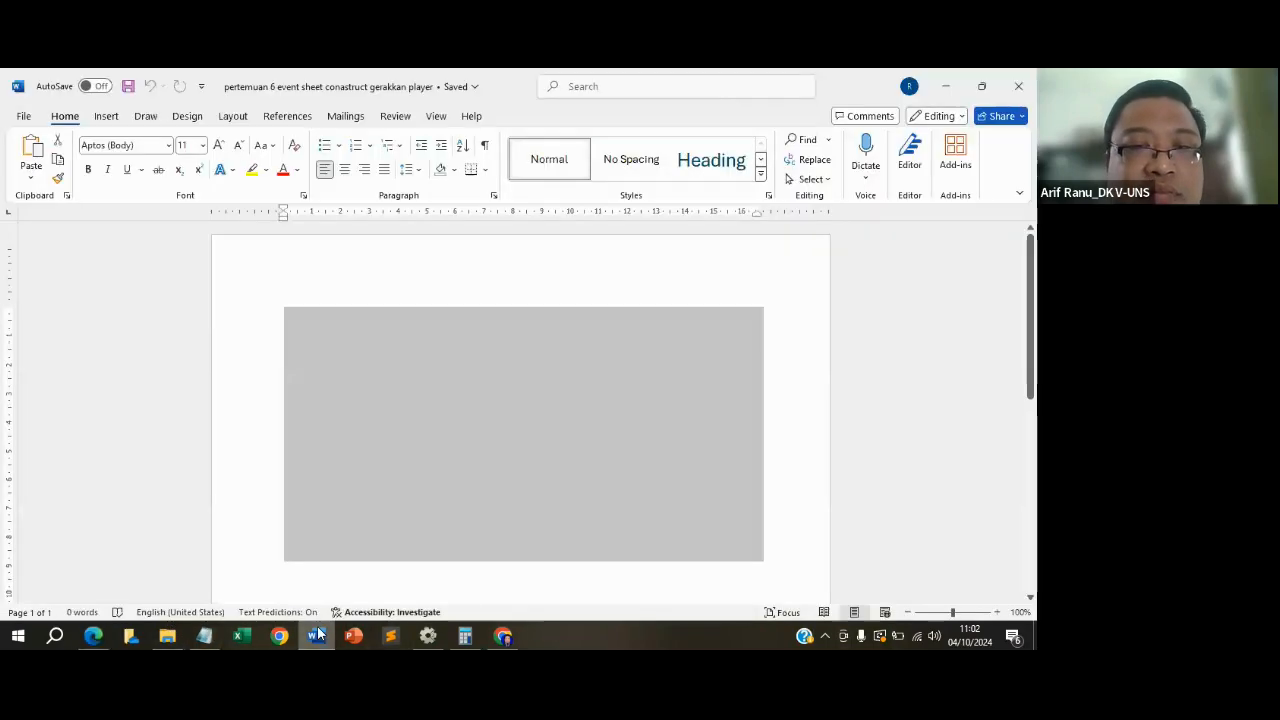
{"action": "left_click", "coordinate": [318, 633]}
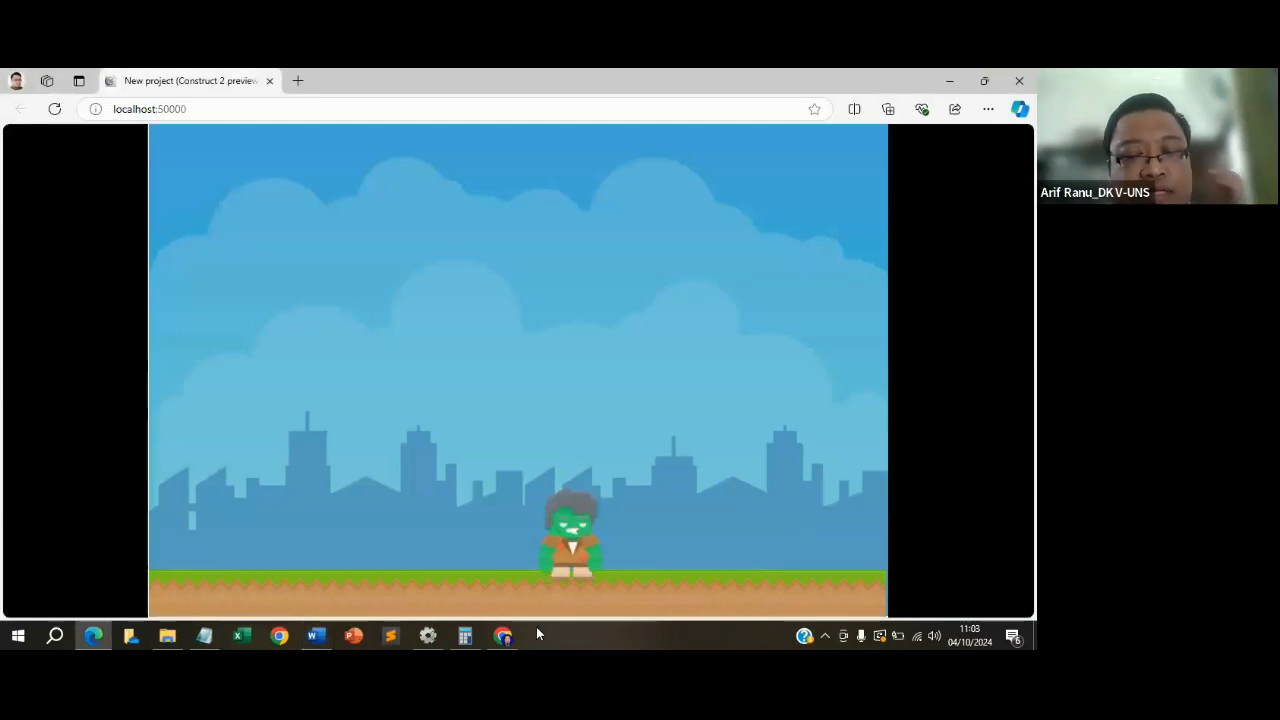
Switch to the open Notepad note and replace the YouTube link with the heading "Tugas 6:".
{"action": "left_click", "coordinate": [204, 635]}
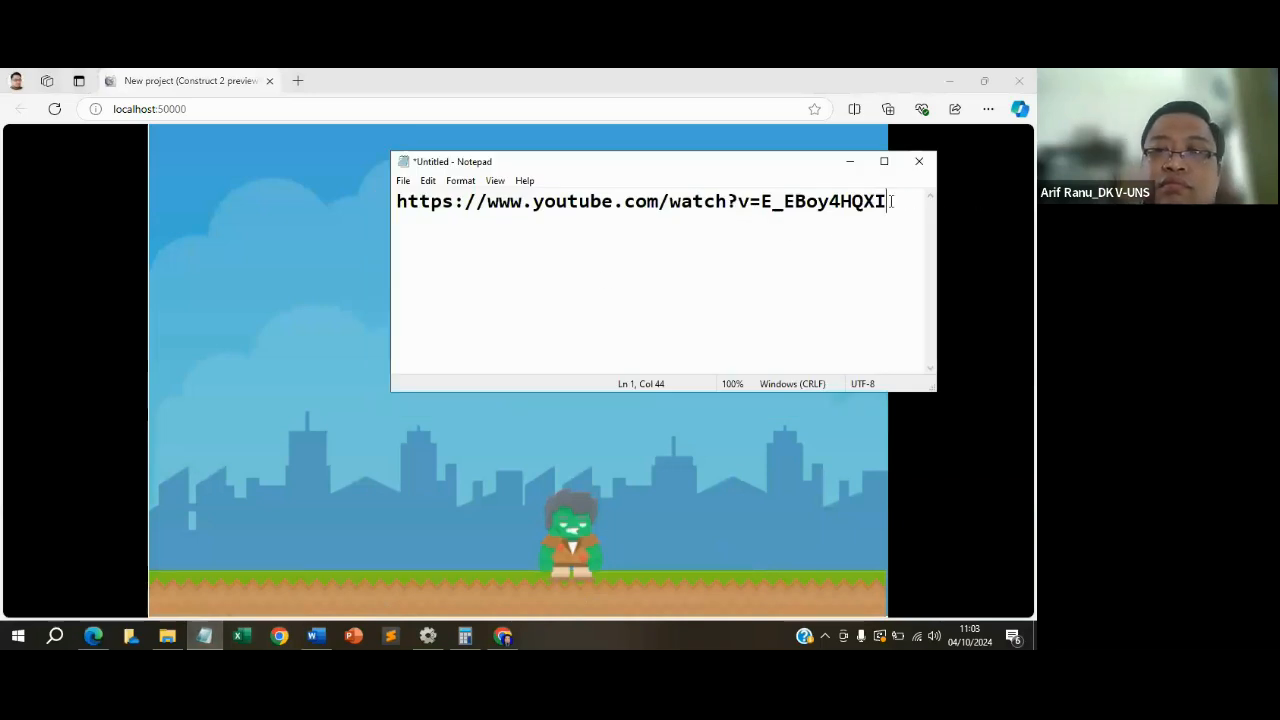
{"action": "left_click_drag", "start_coordinate": [890, 201], "coordinate": [282, 206]}
{"action": "type", "text": "Tugas "}
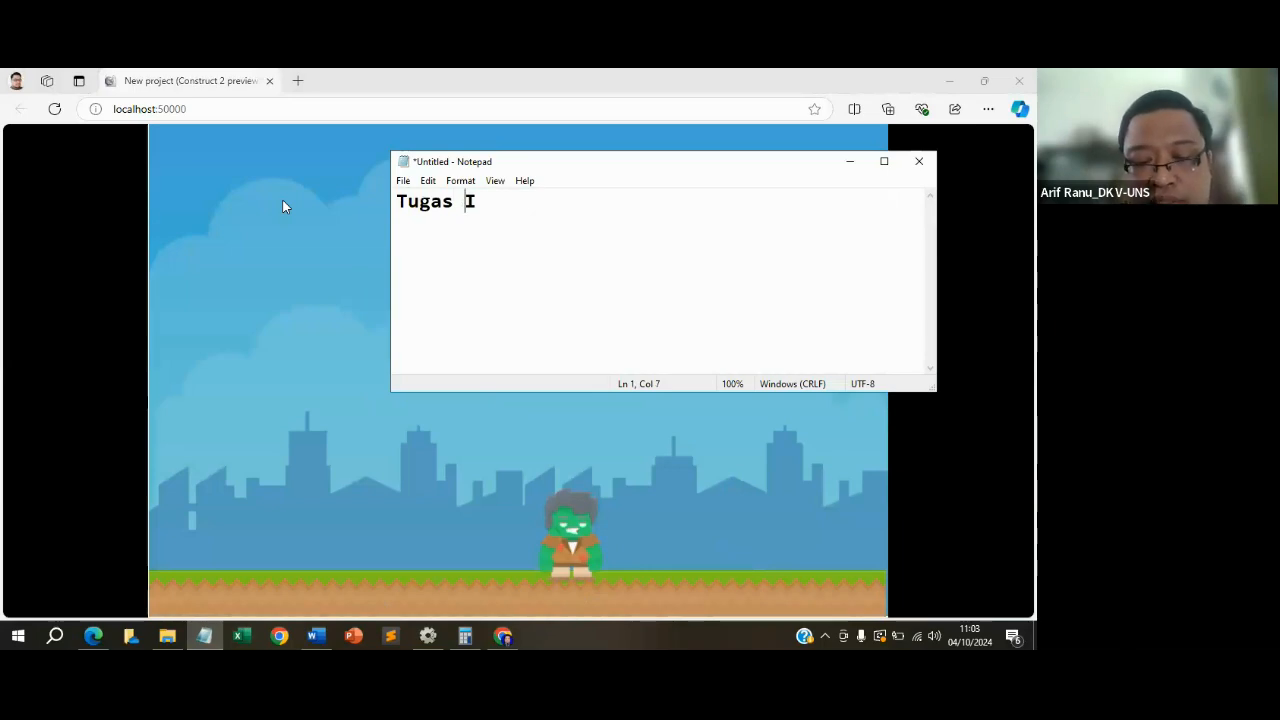
{"action": "type", "text": "6: "}
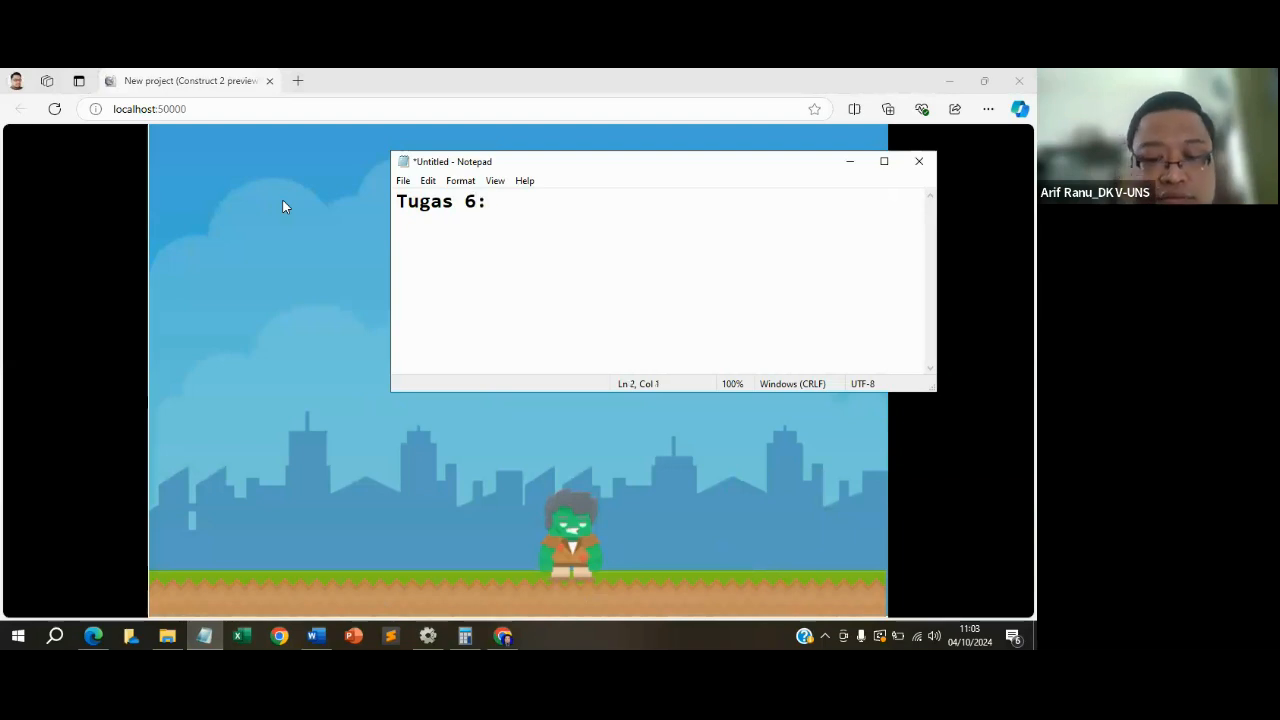
Add the assignment line "Membuat Karakter Player/ Hero" below the Tugas 6 heading.
{"action": "type", "text": "Membuat"}
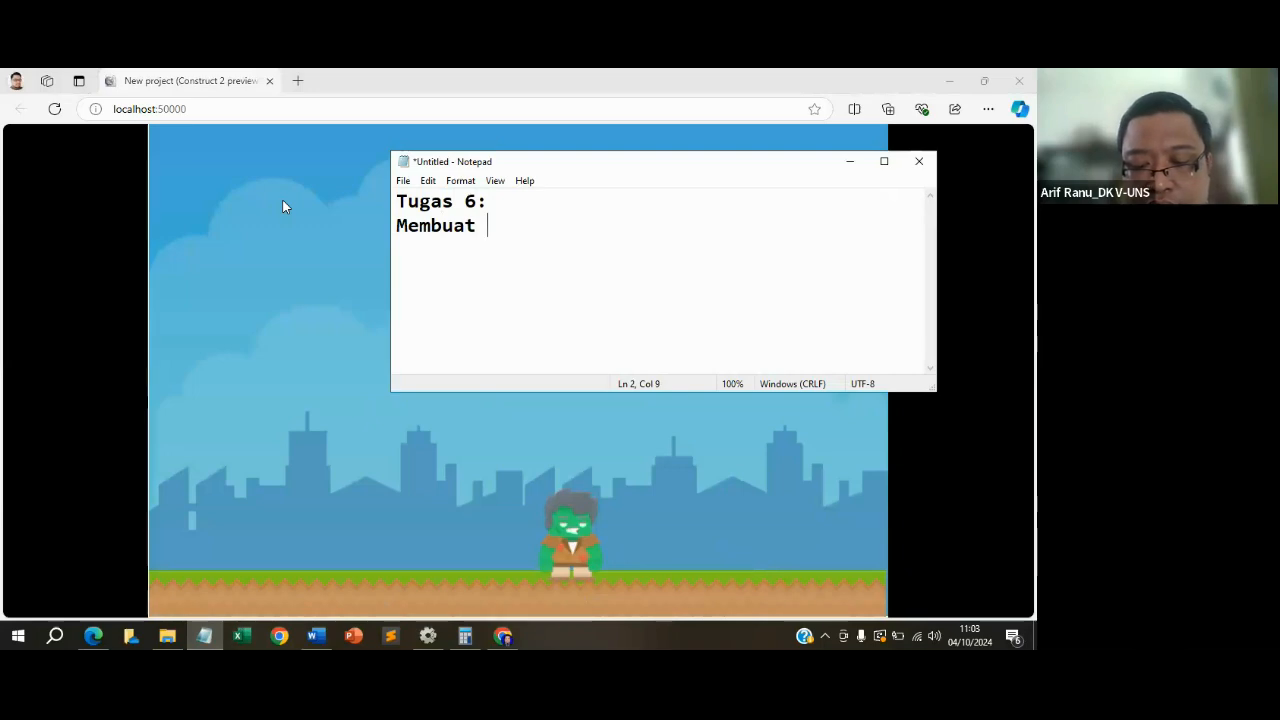
{"action": "type", "text": " Karakter "}
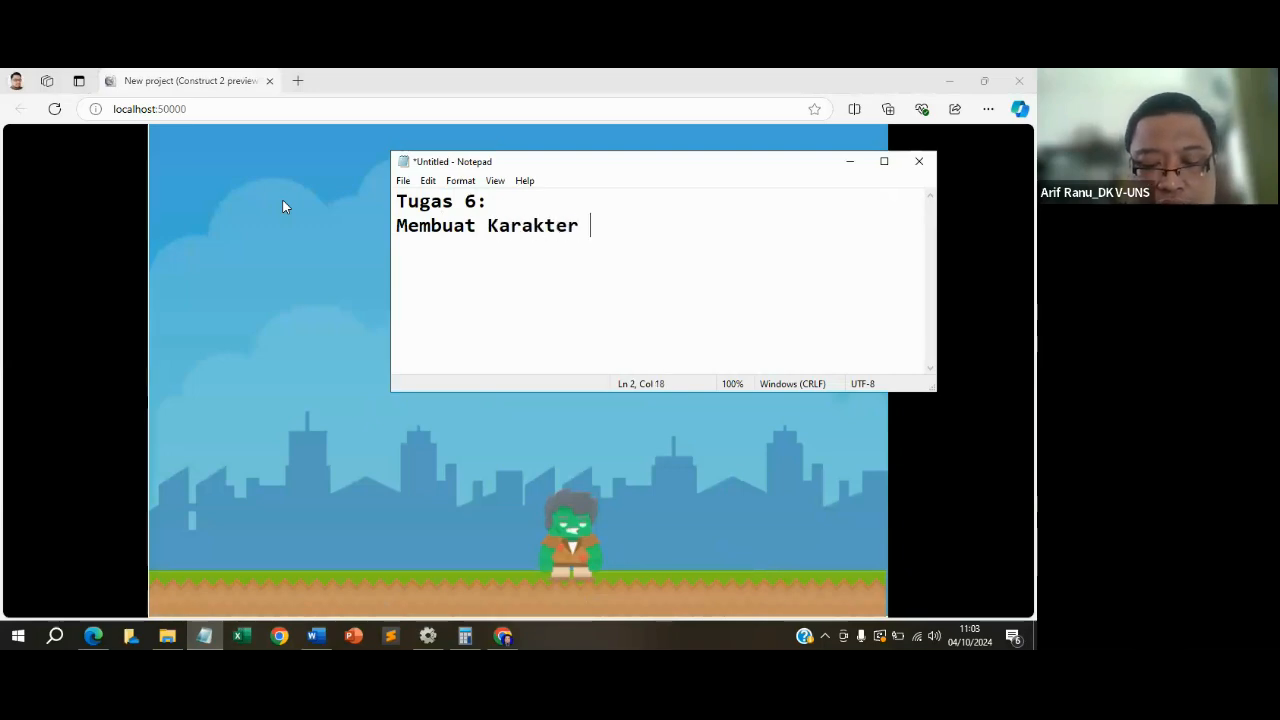
{"action": "type", "text": "Palyer"}
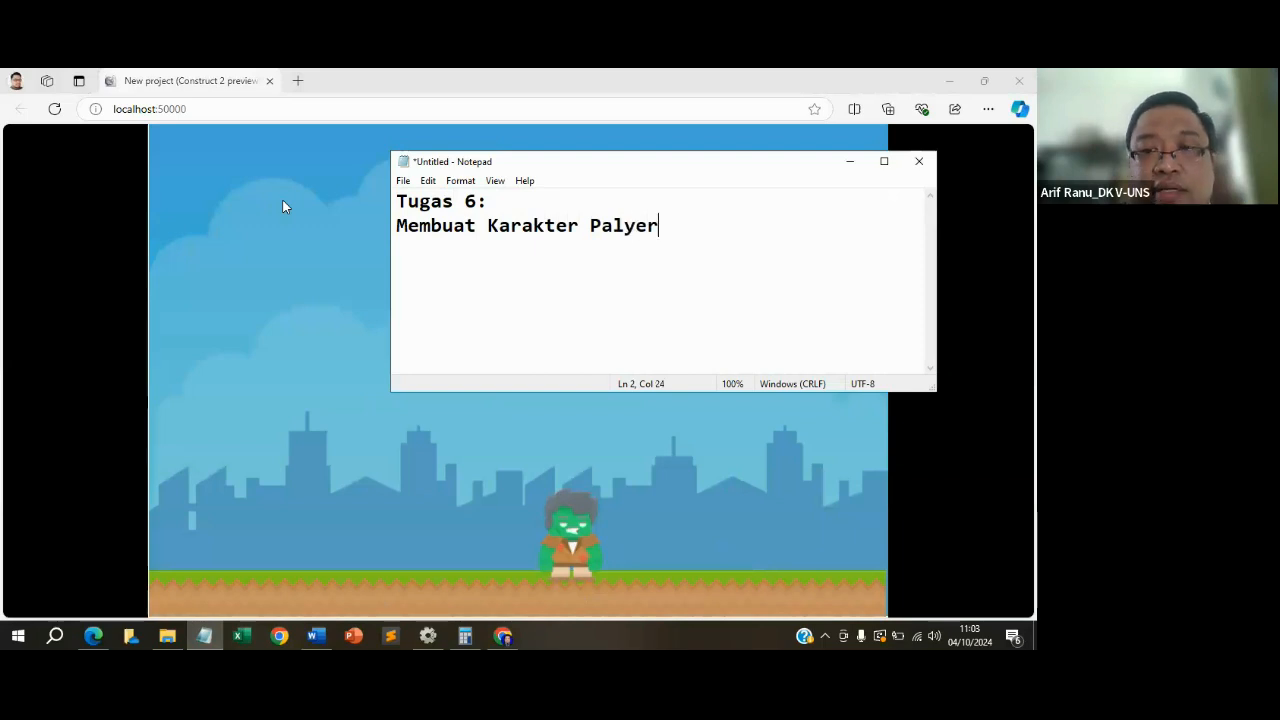
{"action": "key", "text": "BackSpace"}
{"action": "key", "text": "BackSpace"}
{"action": "key", "text": "BackSpace"}
{"action": "key", "text": "BackSpace"}
{"action": "key", "text": "BackSpace"}
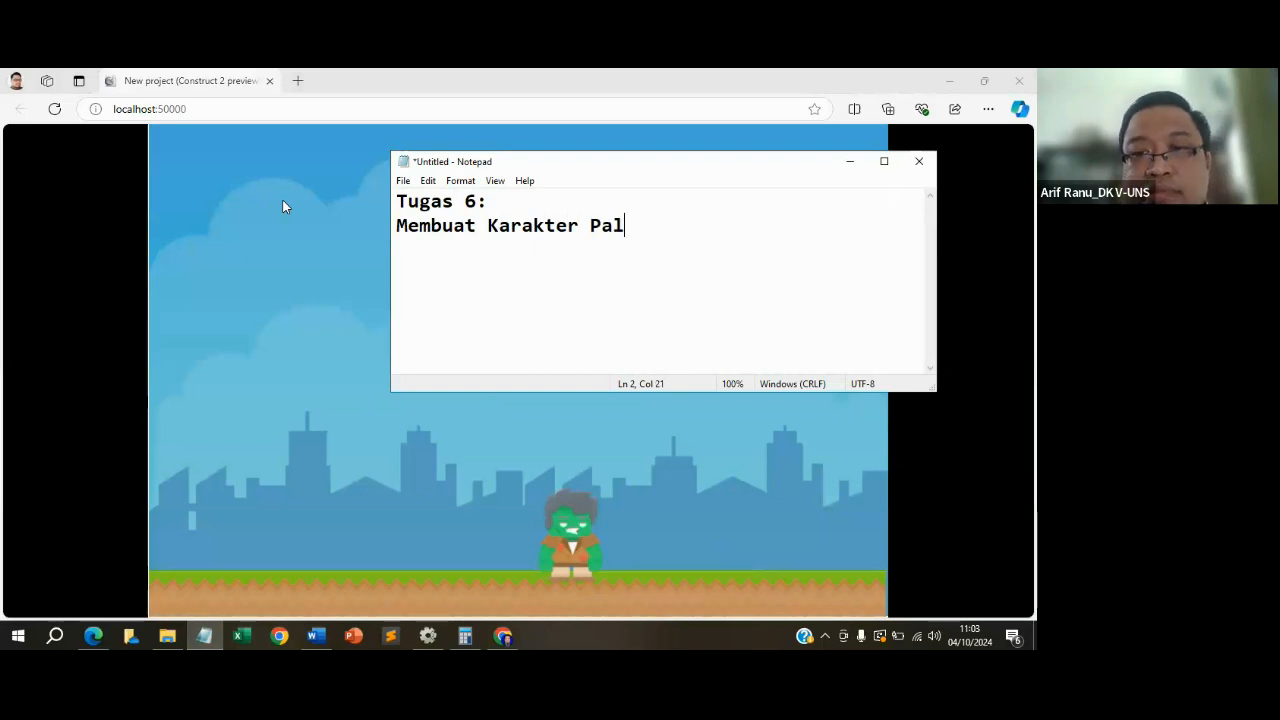
{"action": "type", "text": "laye"}
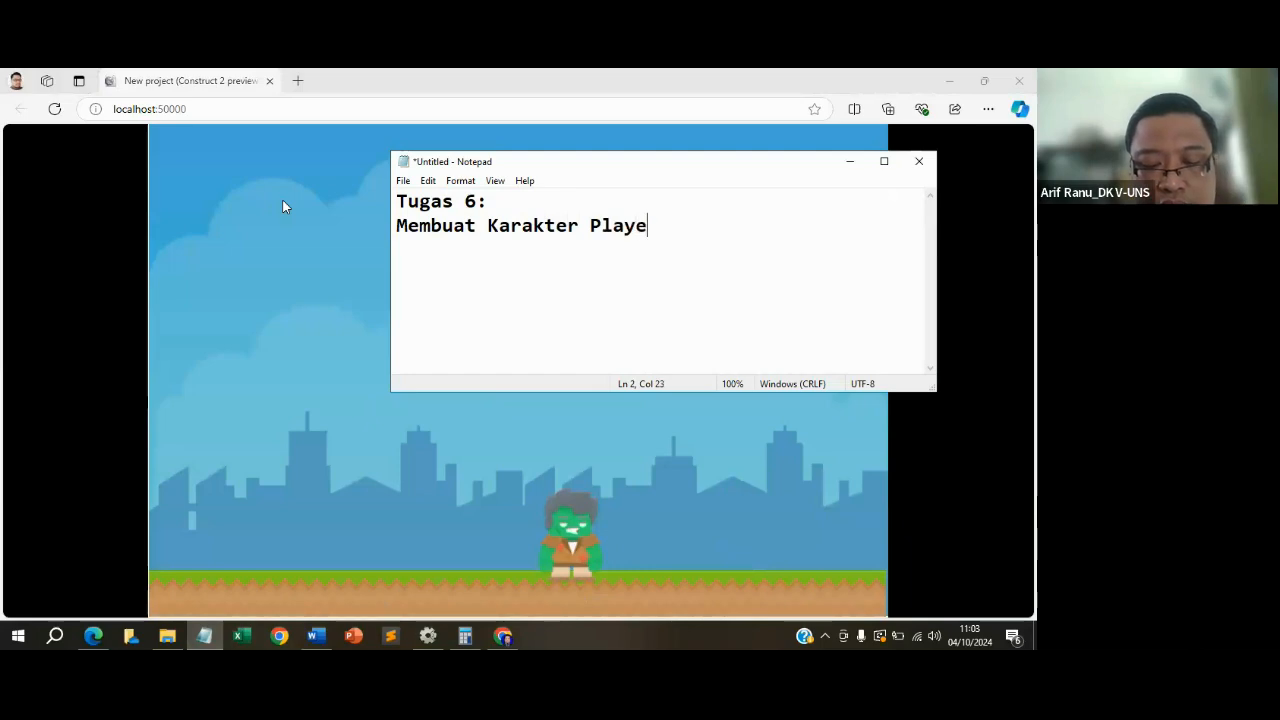
{"action": "type", "text": "r/ Hero"}
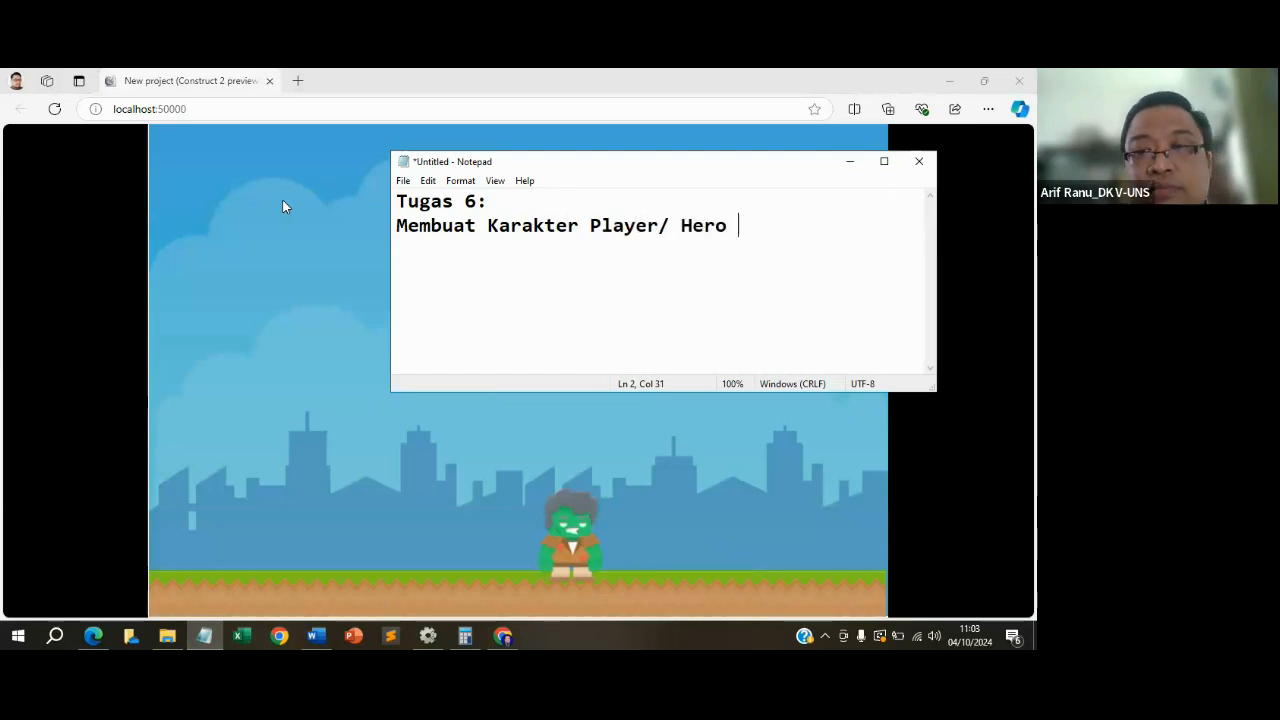
{"action": "key", "text": "Return"}
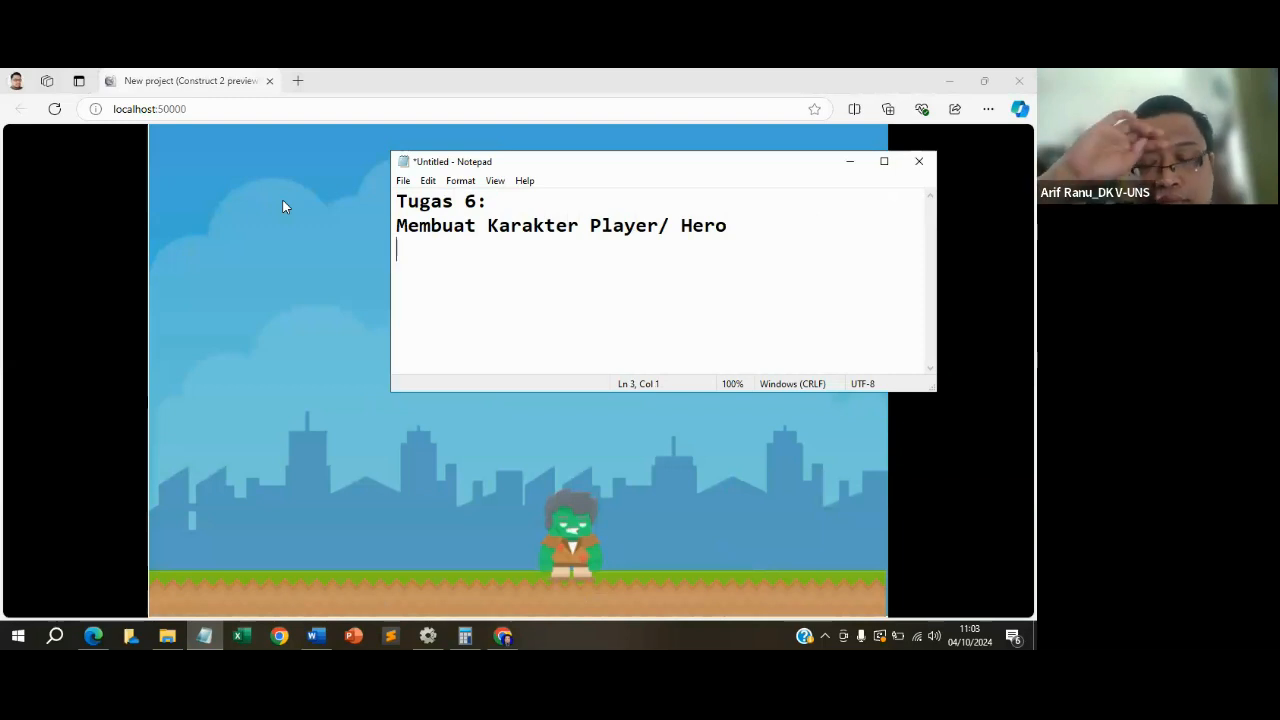
Write "Dengan Posisi" and list the poses Diam, Jalan, Lompat and Jongkok on separate lines below it.
{"action": "type", "text": "Dengan "}
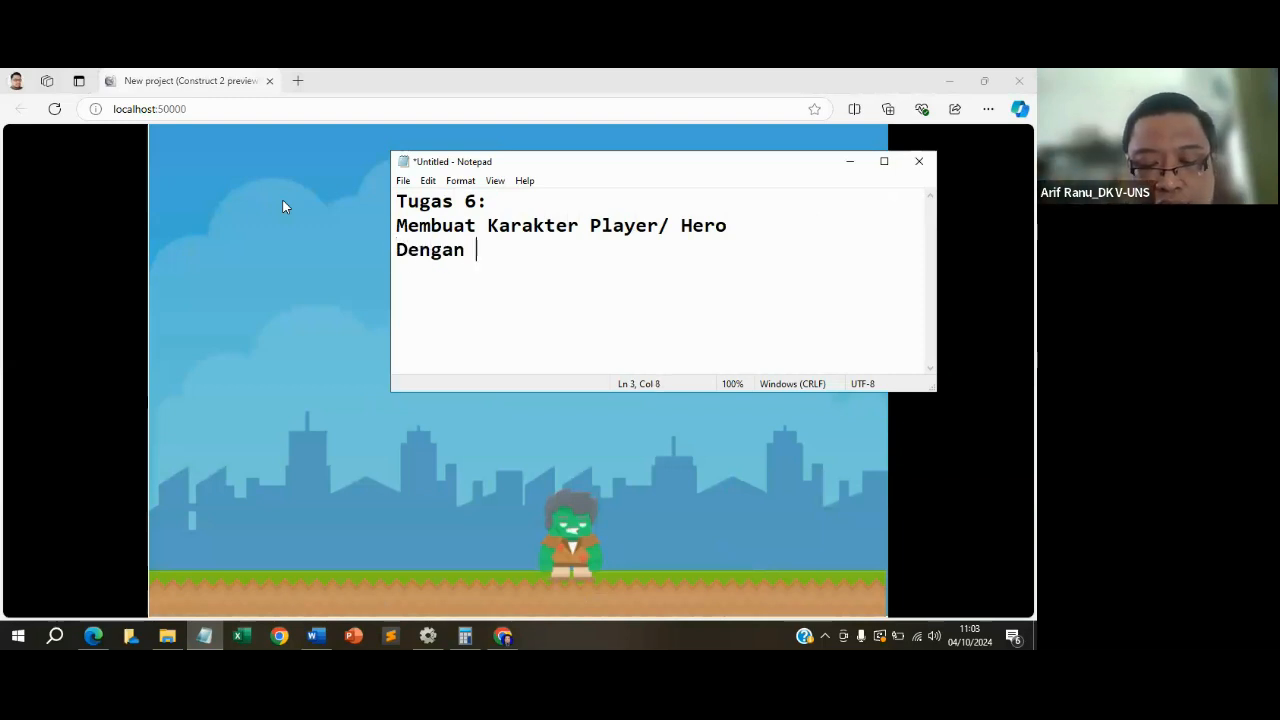
{"action": "type", "text": "Posisi "}
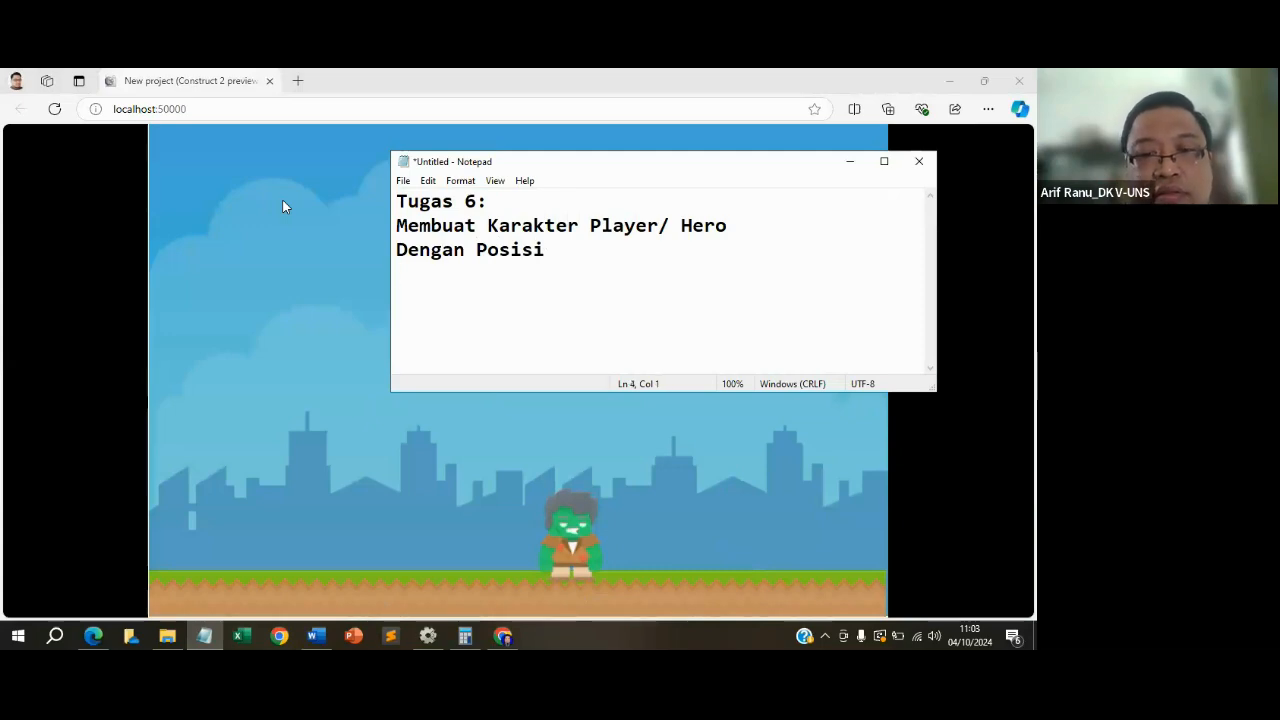
{"action": "type", "text": "Diam"}
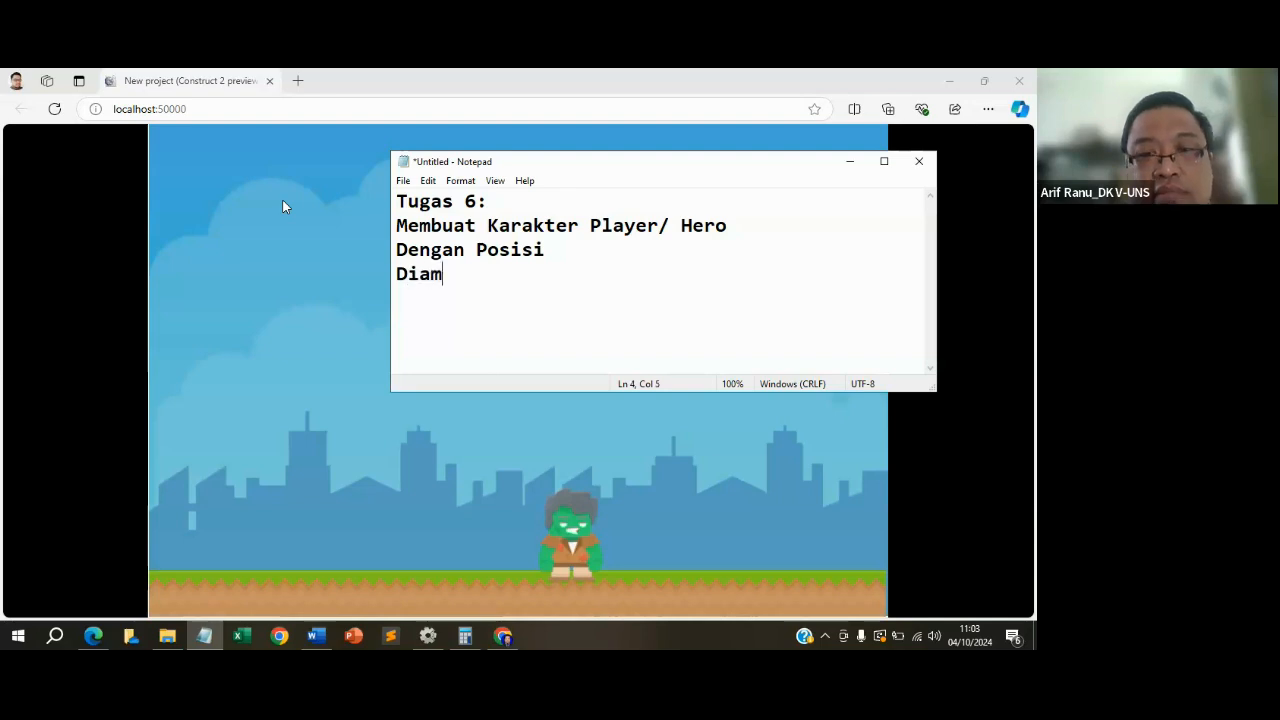
{"action": "key", "text": "Return"}
{"action": "type", "text": "JAlan"}
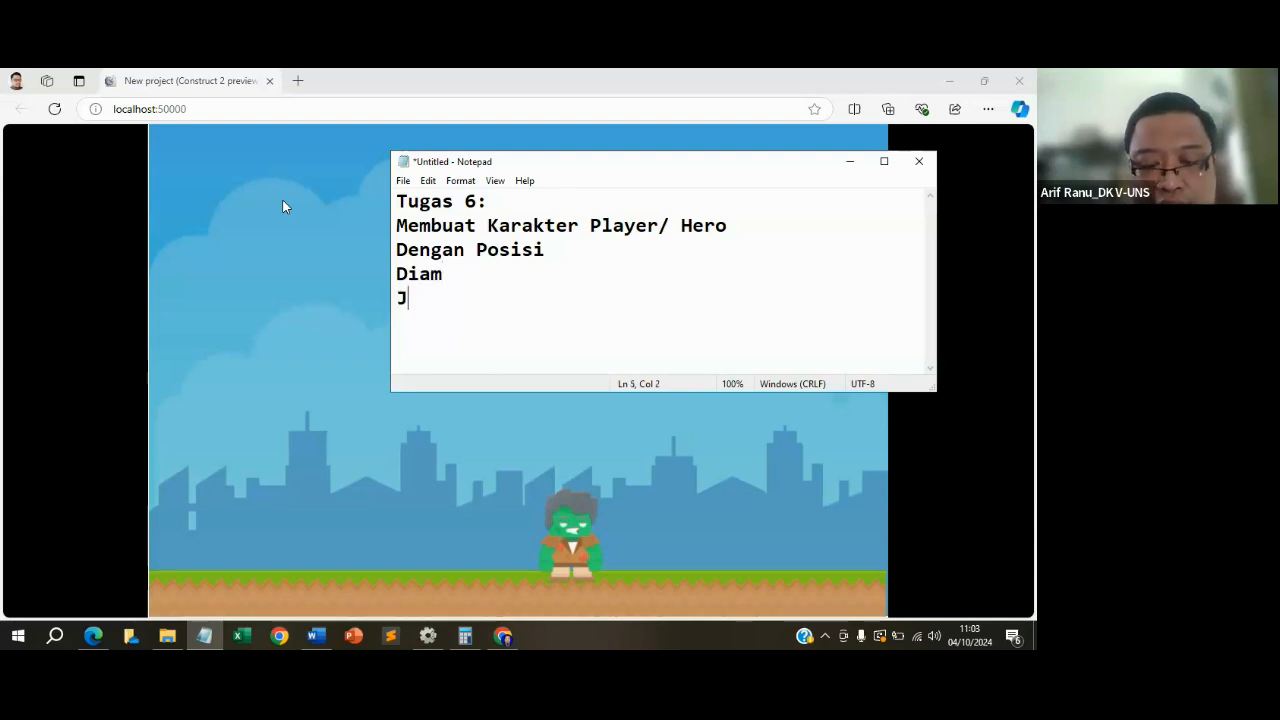
{"action": "key", "text": "BackSpace"}
{"action": "key", "text": "BackSpace"}
{"action": "key", "text": "BackSpace"}
{"action": "key", "text": "BackSpace"}
{"action": "type", "text": "alan"}
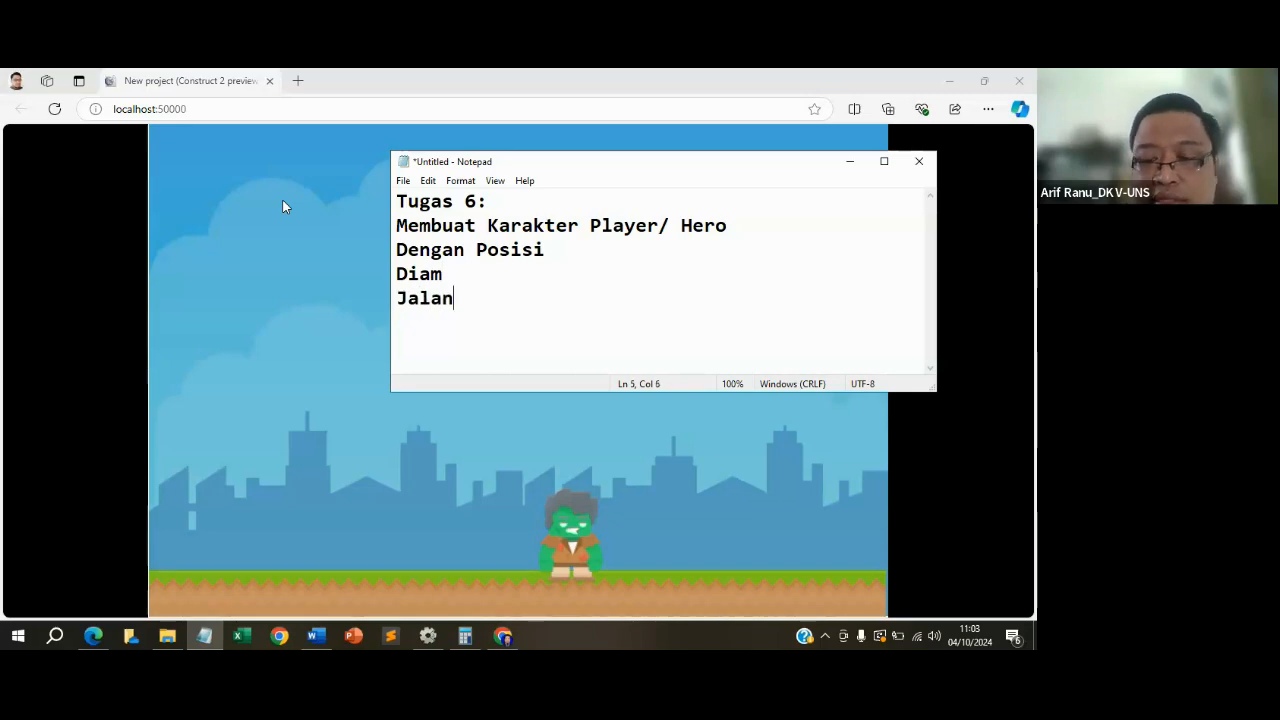
{"action": "type", "text": "Lompat"}
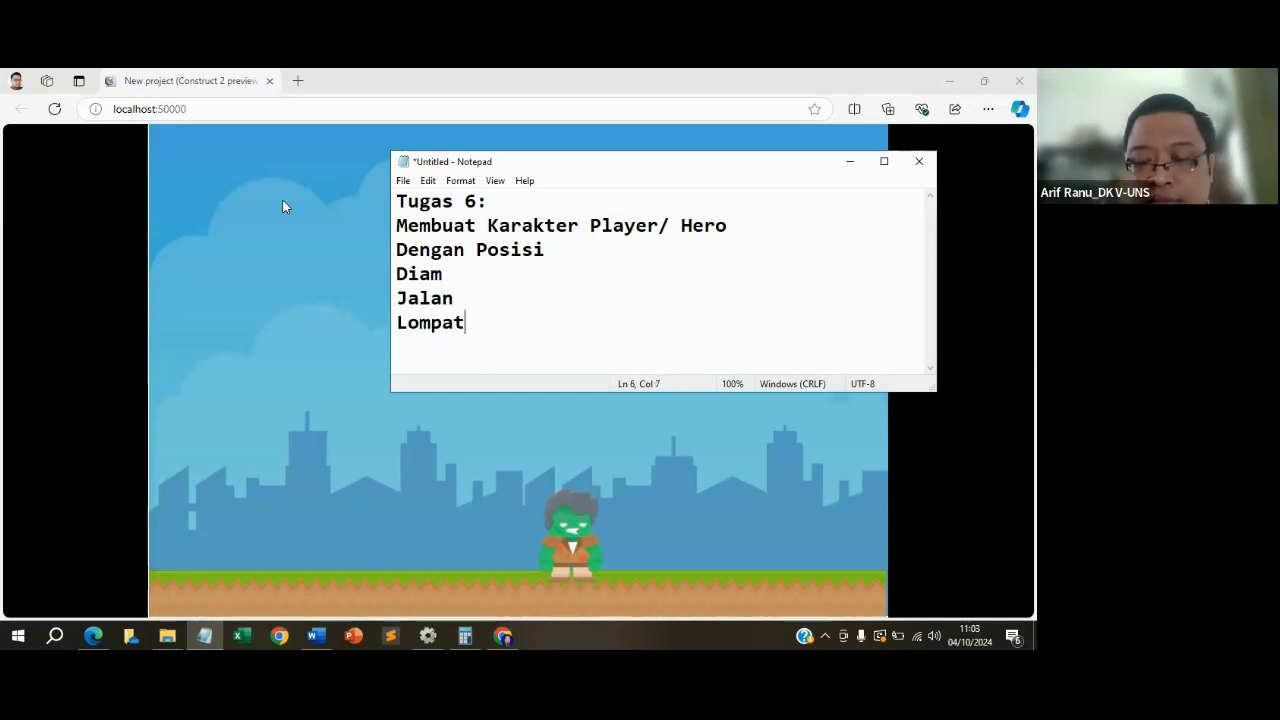
{"action": "type", "text": "Jongkok"}
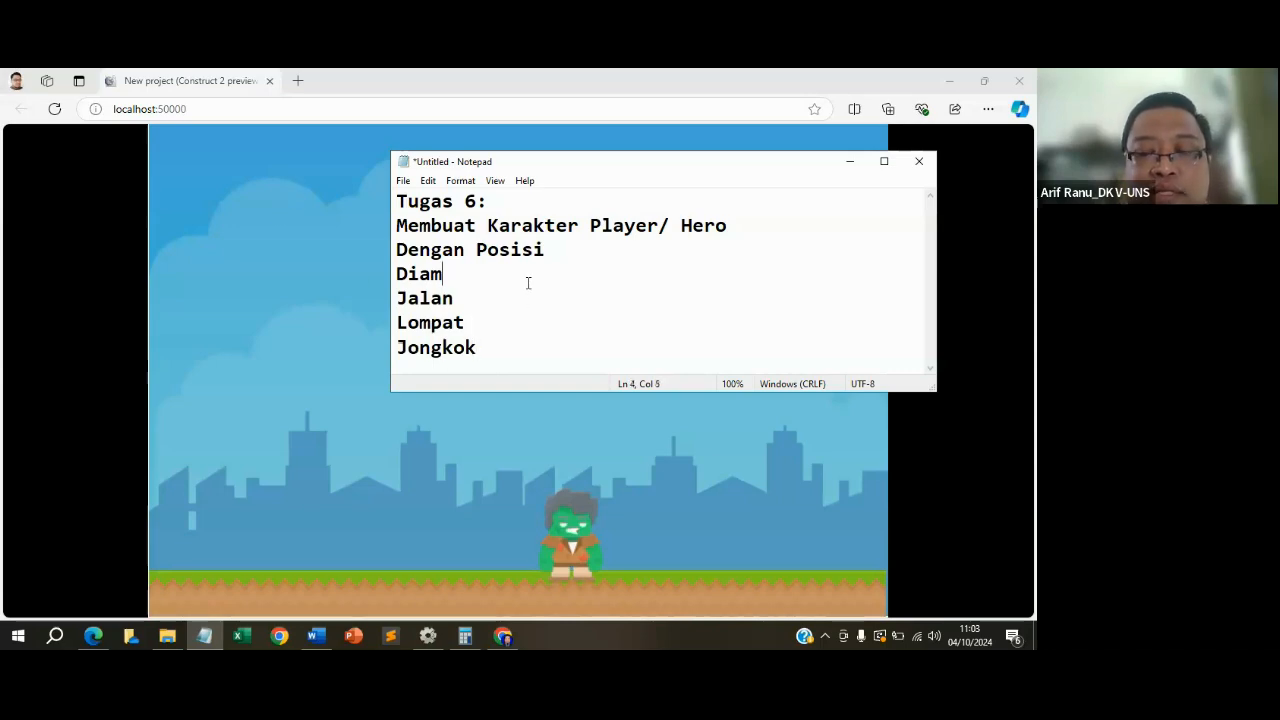
Append the image requirement "= minmal 1 gambar" to the Diam line.
{"action": "type", "text": " ="}
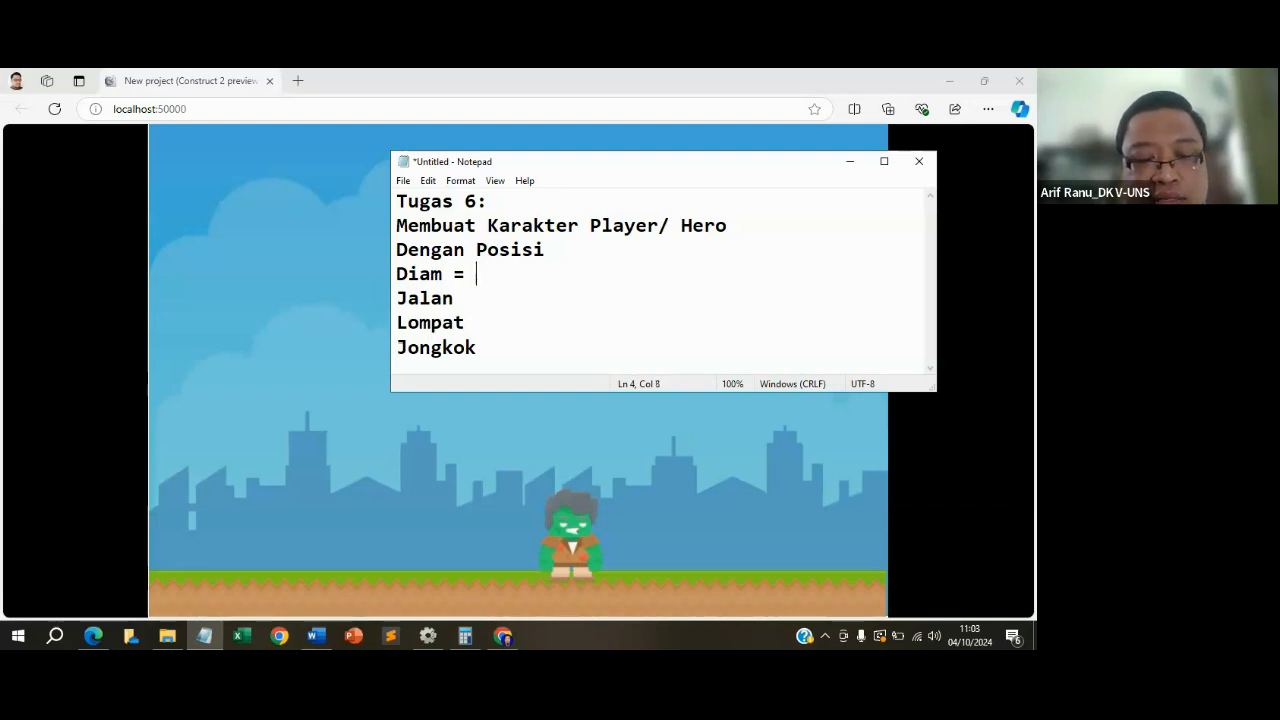
{"action": "type", "text": "minm"}
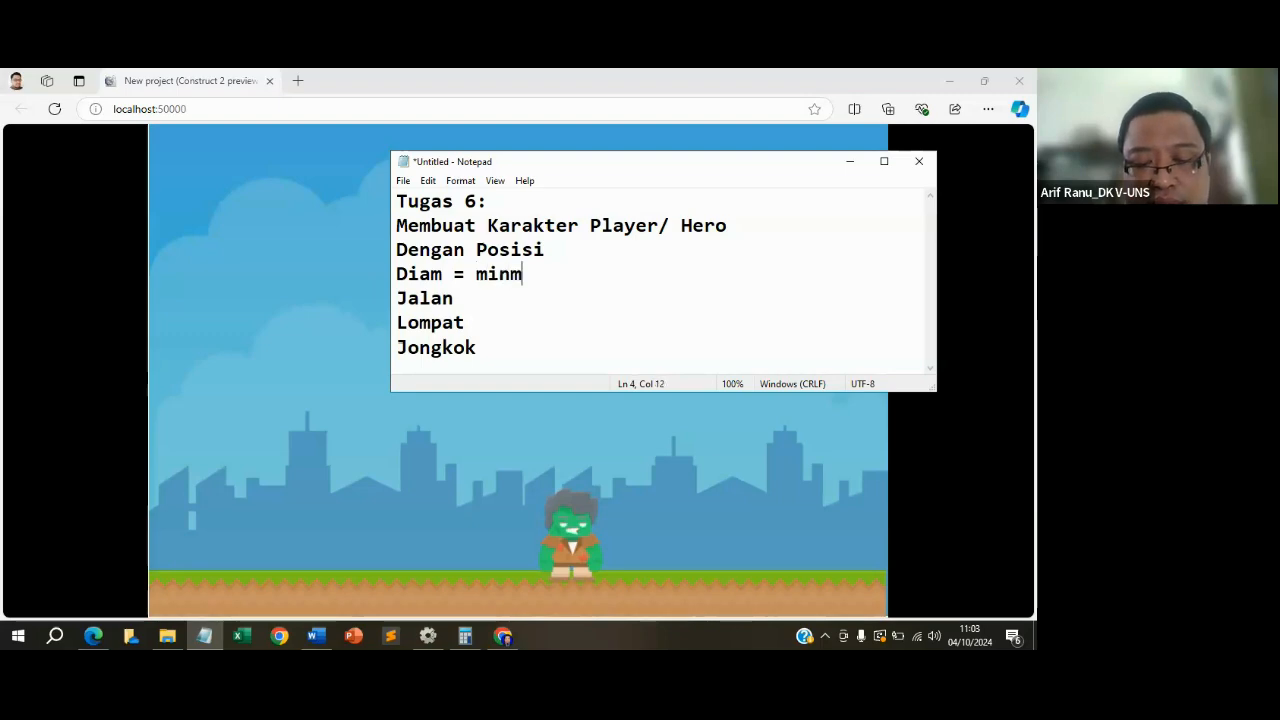
{"action": "type", "text": "al 1 gambar"}
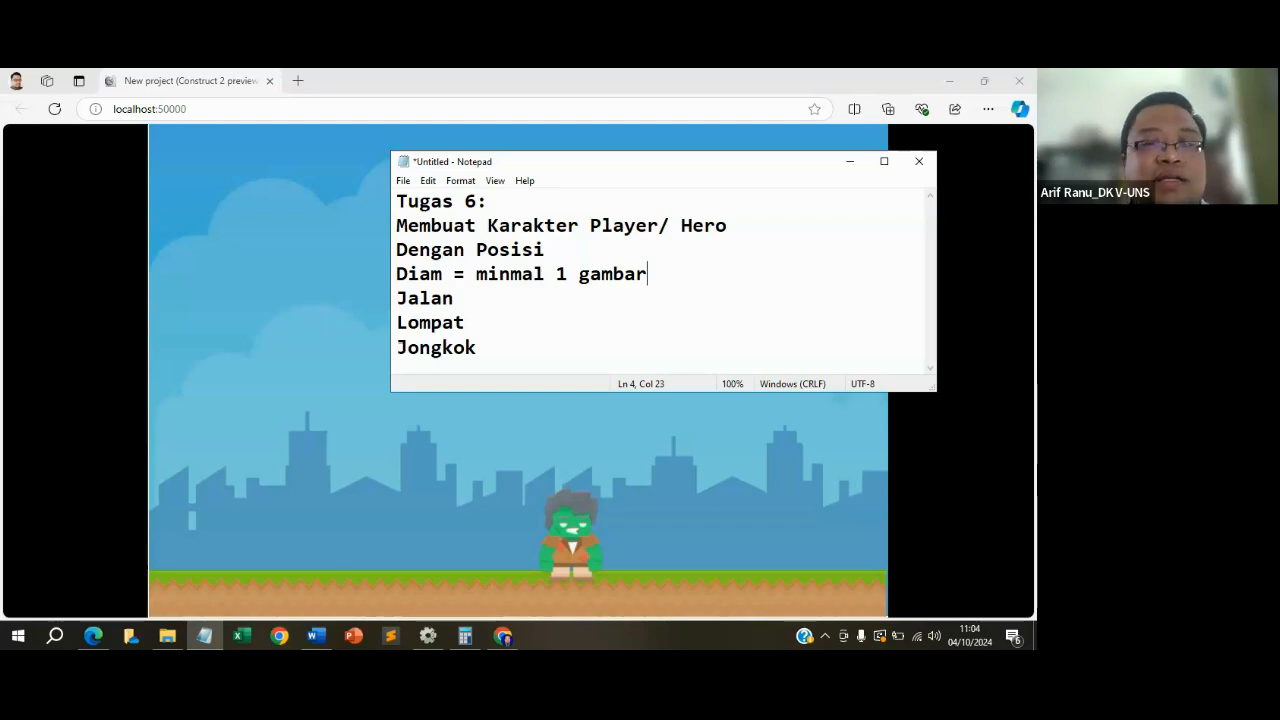
Reword the Diam line's image requirement to "1 sampai 3 gambar".
{"action": "left_click", "coordinate": [548, 276]}
{"action": "left_click_drag", "start_coordinate": [550, 276], "coordinate": [478, 280]}
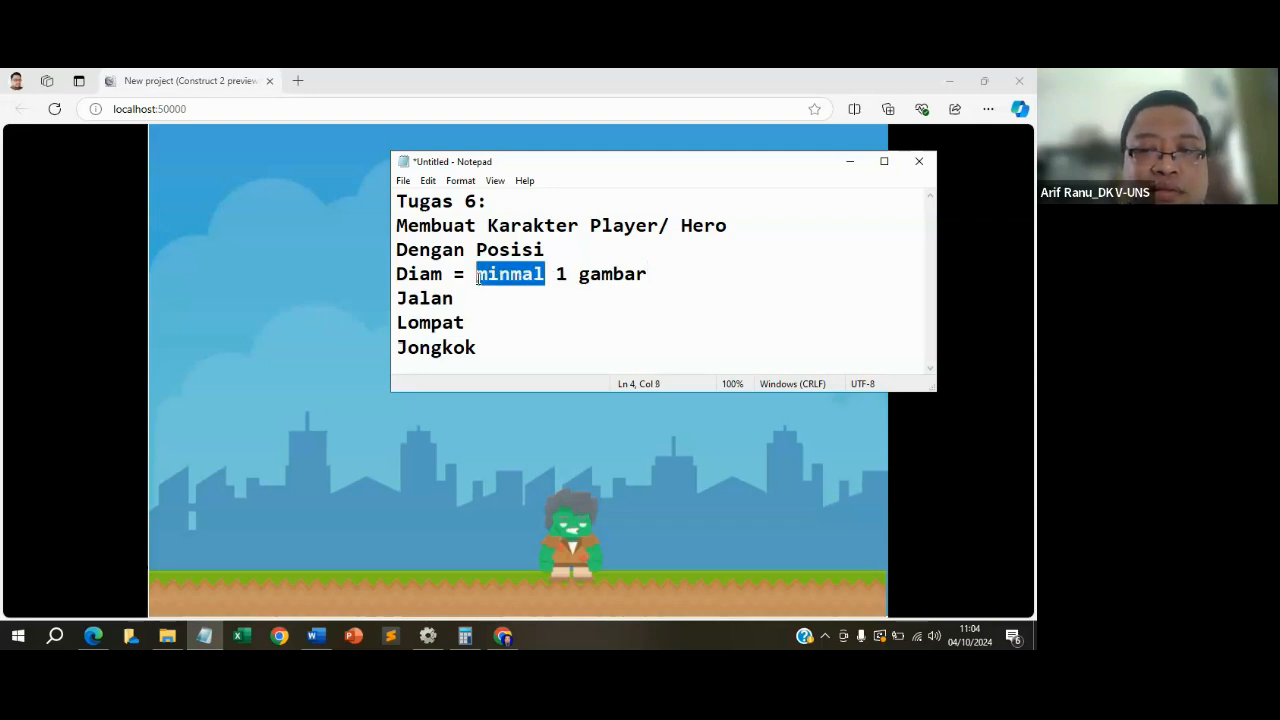
{"action": "key", "text": "Delete"}
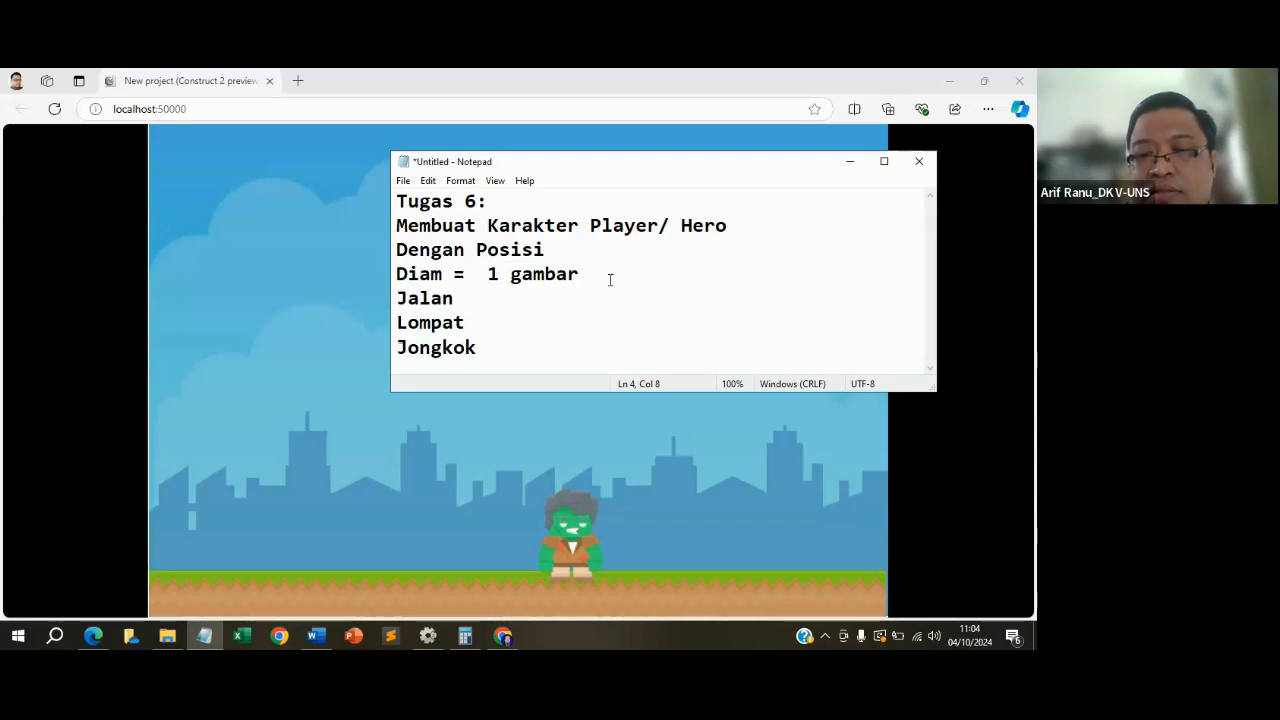
{"action": "left_click", "coordinate": [598, 283]}
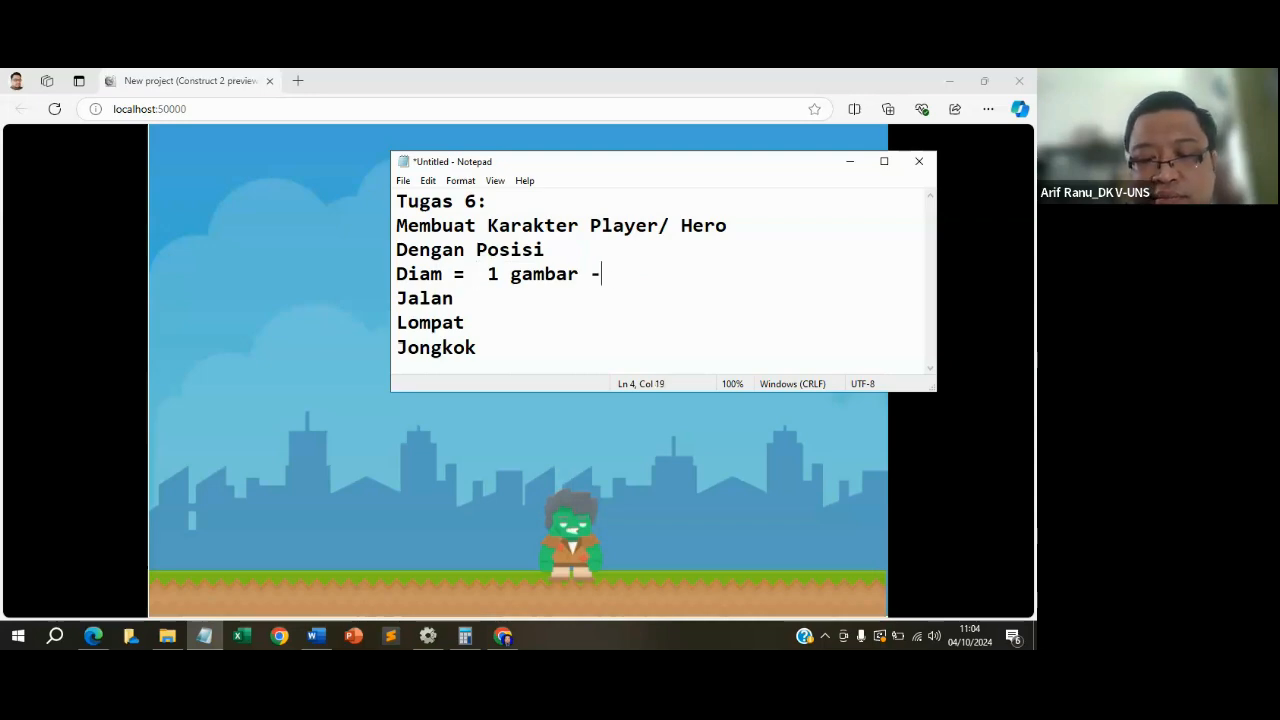
{"action": "type", "text": "- 3 gambar"}
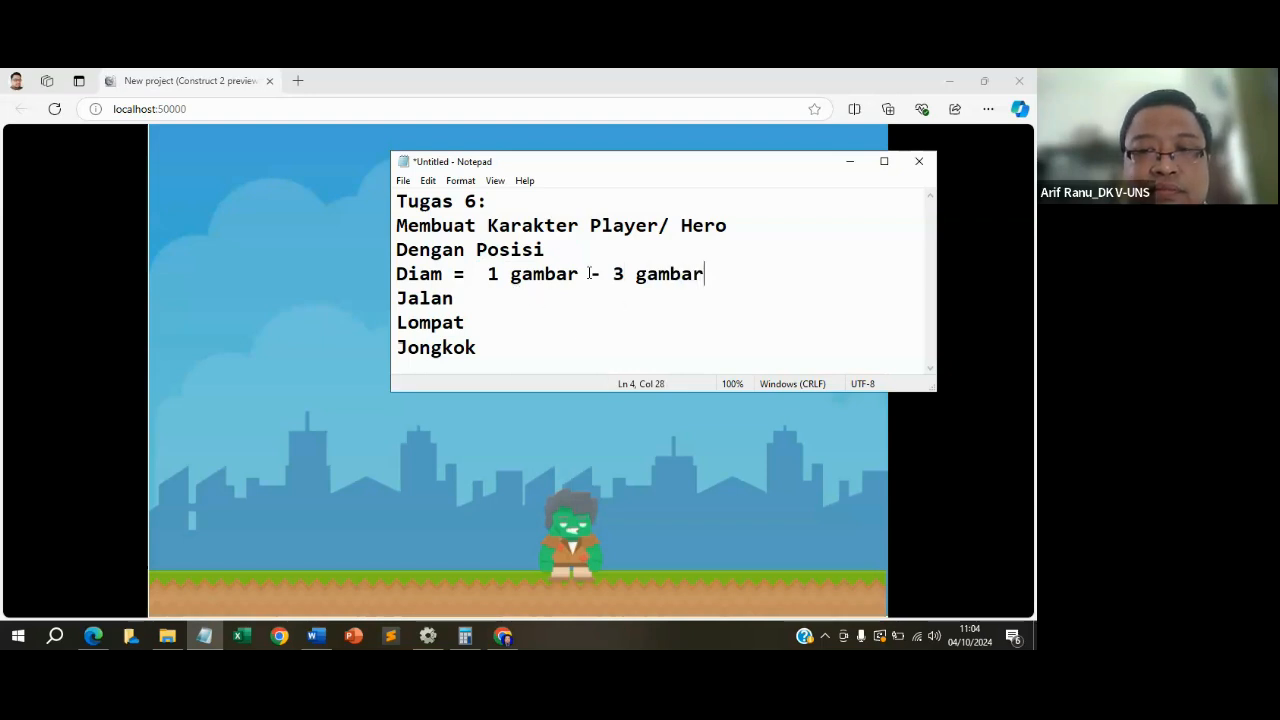
{"action": "left_click_drag", "start_coordinate": [603, 275], "coordinate": [514, 277]}
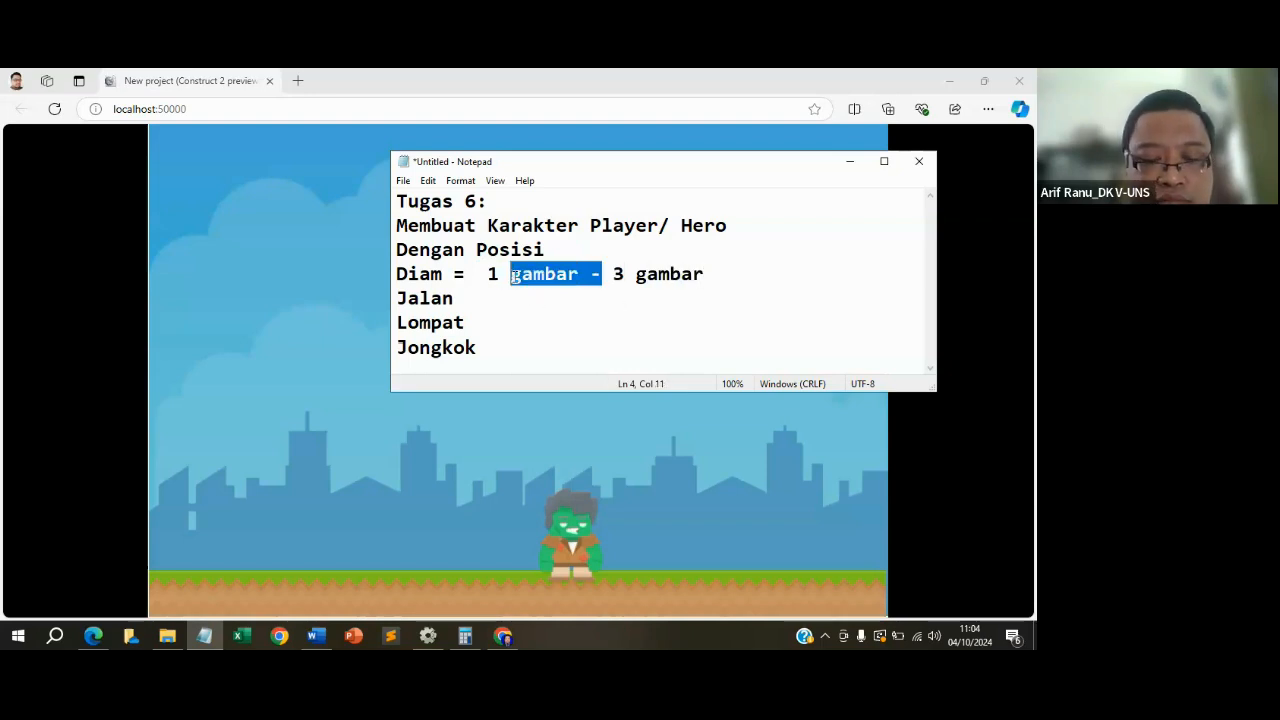
{"action": "type", "text": "sampai"}
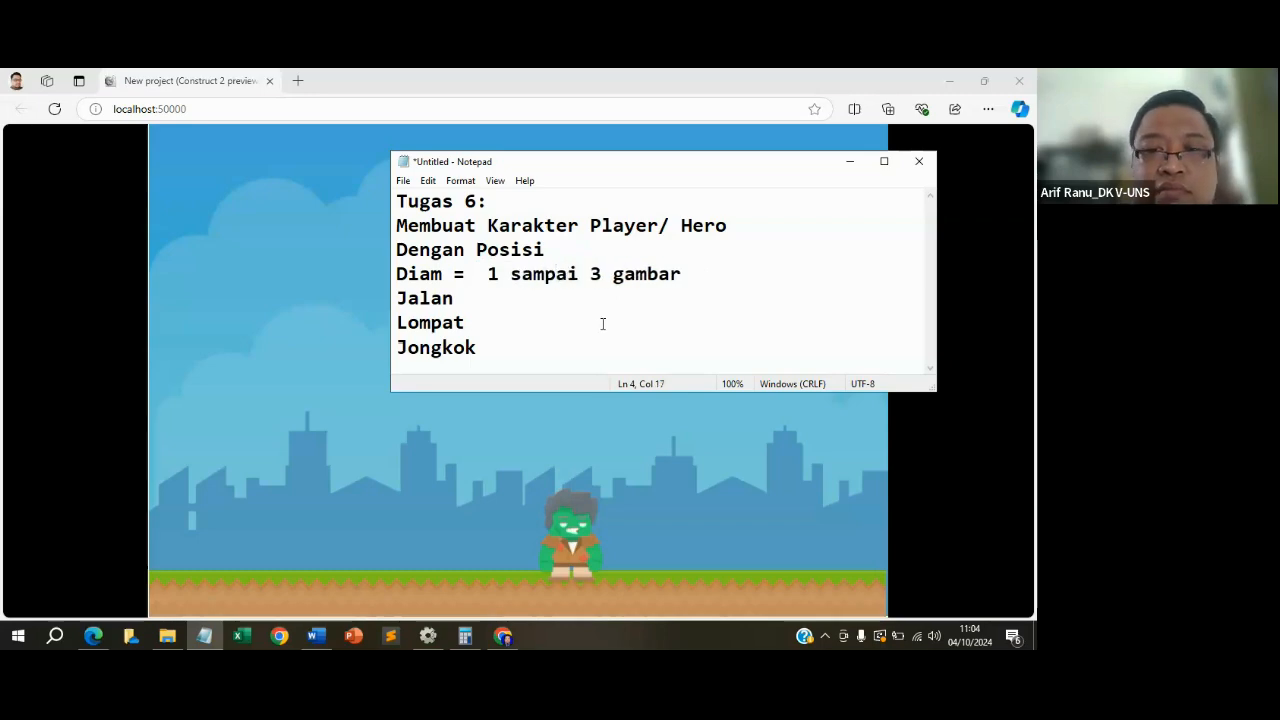
Complete the Jalan line with "= 2 sampai 3 gambar", reusing the wording of the Diam requirement.
{"action": "left_click", "coordinate": [518, 294]}
{"action": "type", "text": "="}
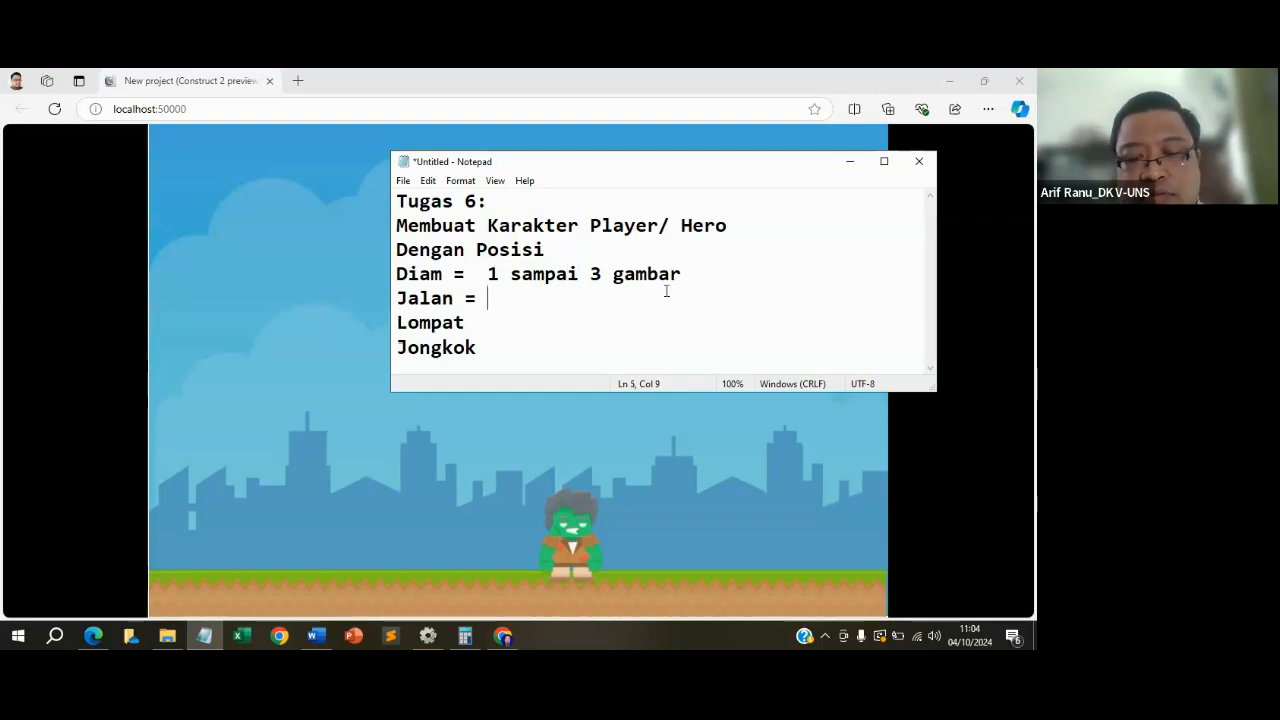
{"action": "type", "text": " 2"}
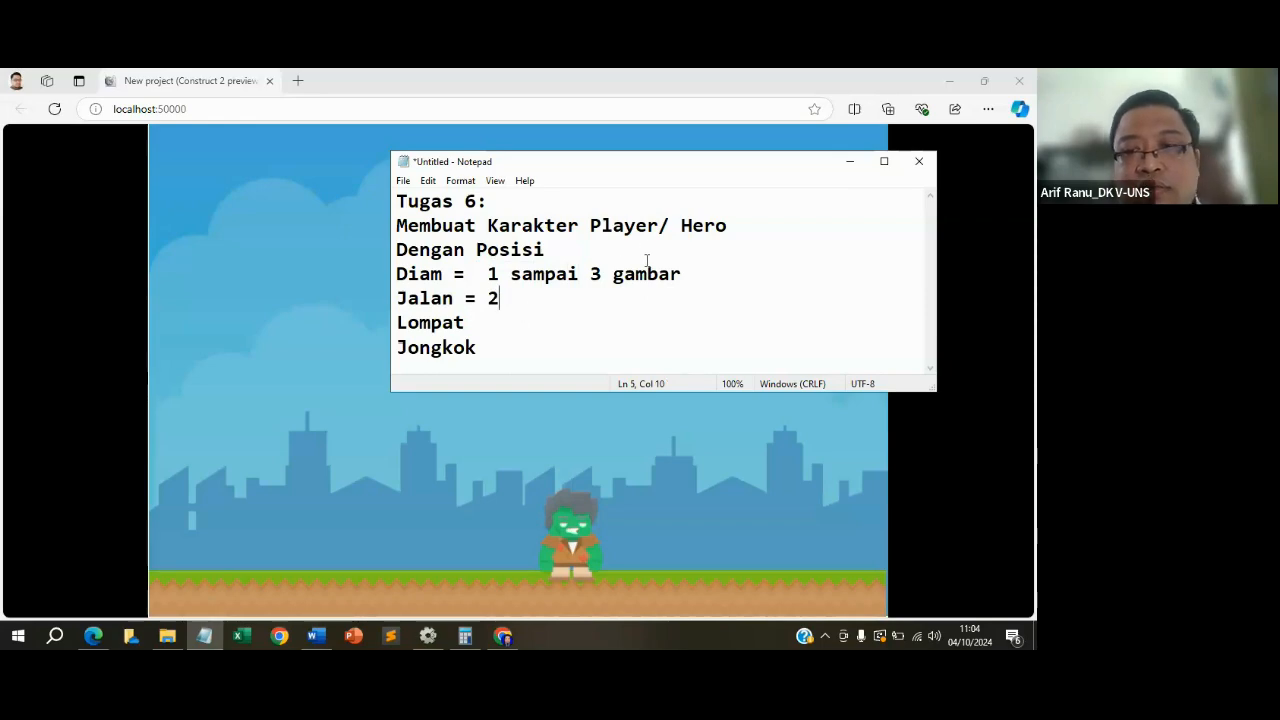
{"action": "left_click_drag", "start_coordinate": [709, 277], "coordinate": [488, 298]}
{"action": "key", "text": "ctrl+c"}
{"action": "key", "text": "ctrl+v"}
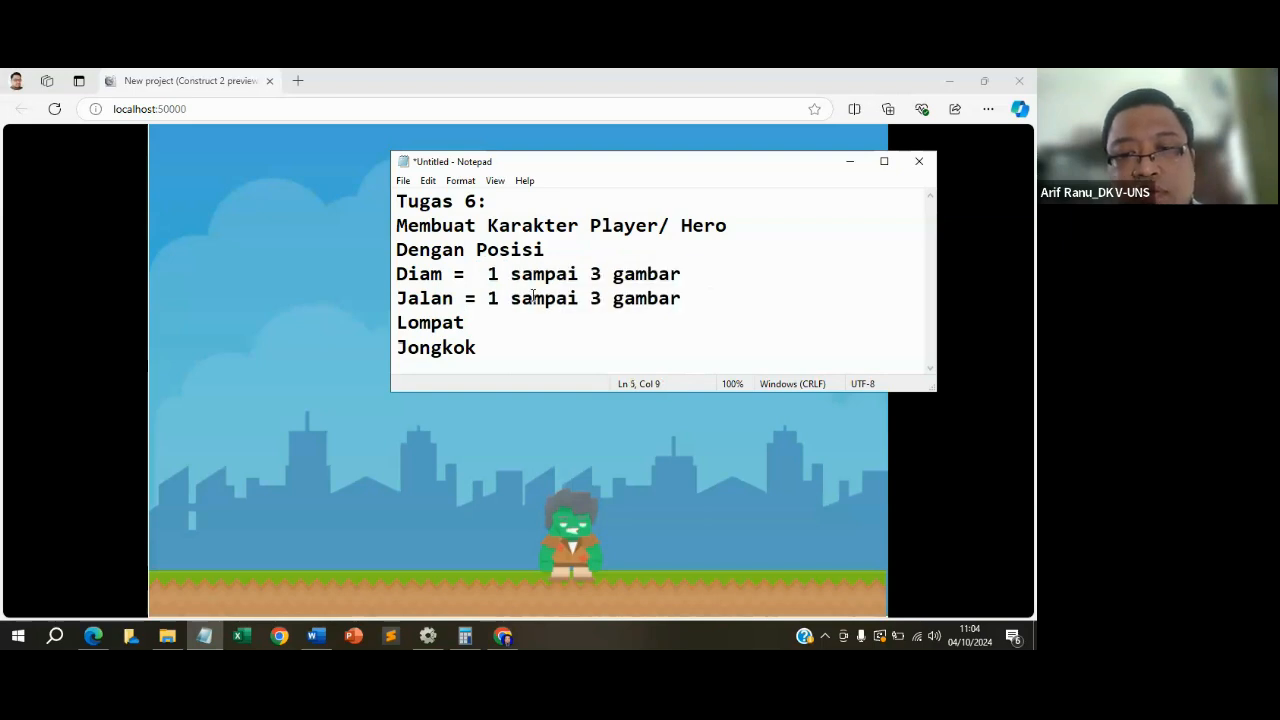
{"action": "key", "text": "BackSpace"}
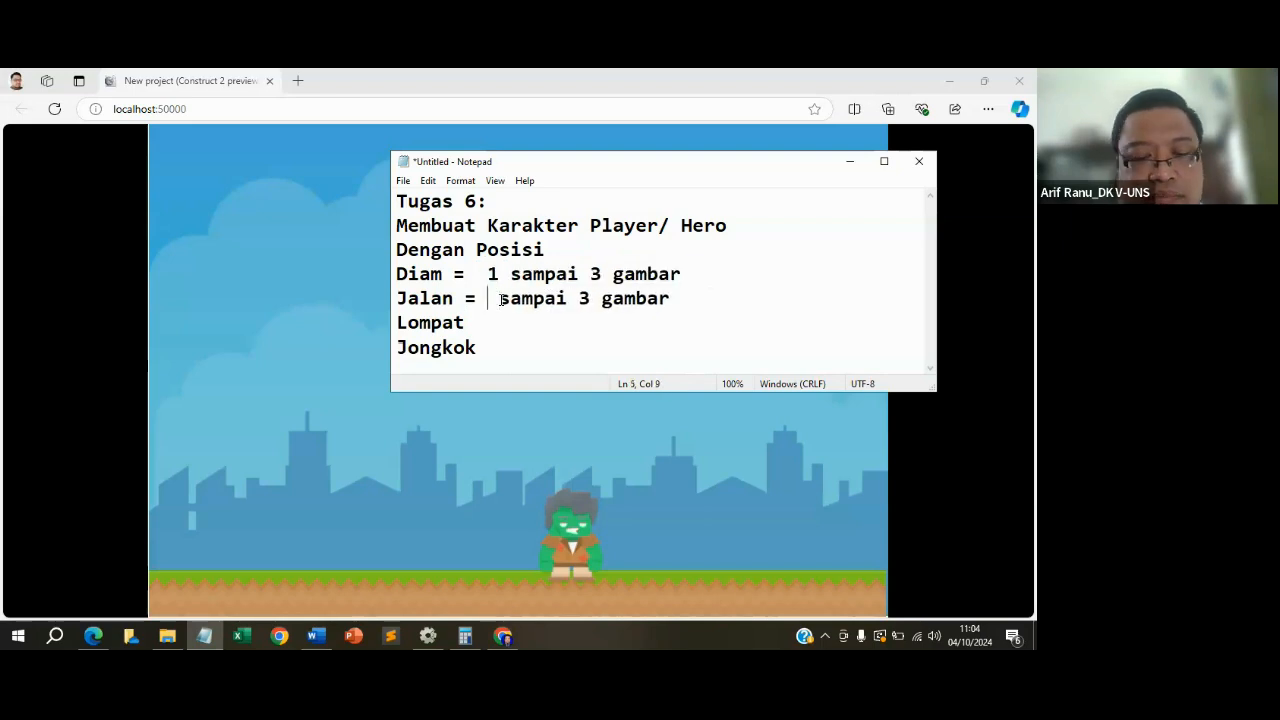
{"action": "type", "text": "2"}
Add "= 1 sampai 3 gambar" to both the Lompat and Jongkok lines by copying the Diam requirement.
{"action": "left_click", "coordinate": [493, 322]}
{"action": "type", "text": "="}
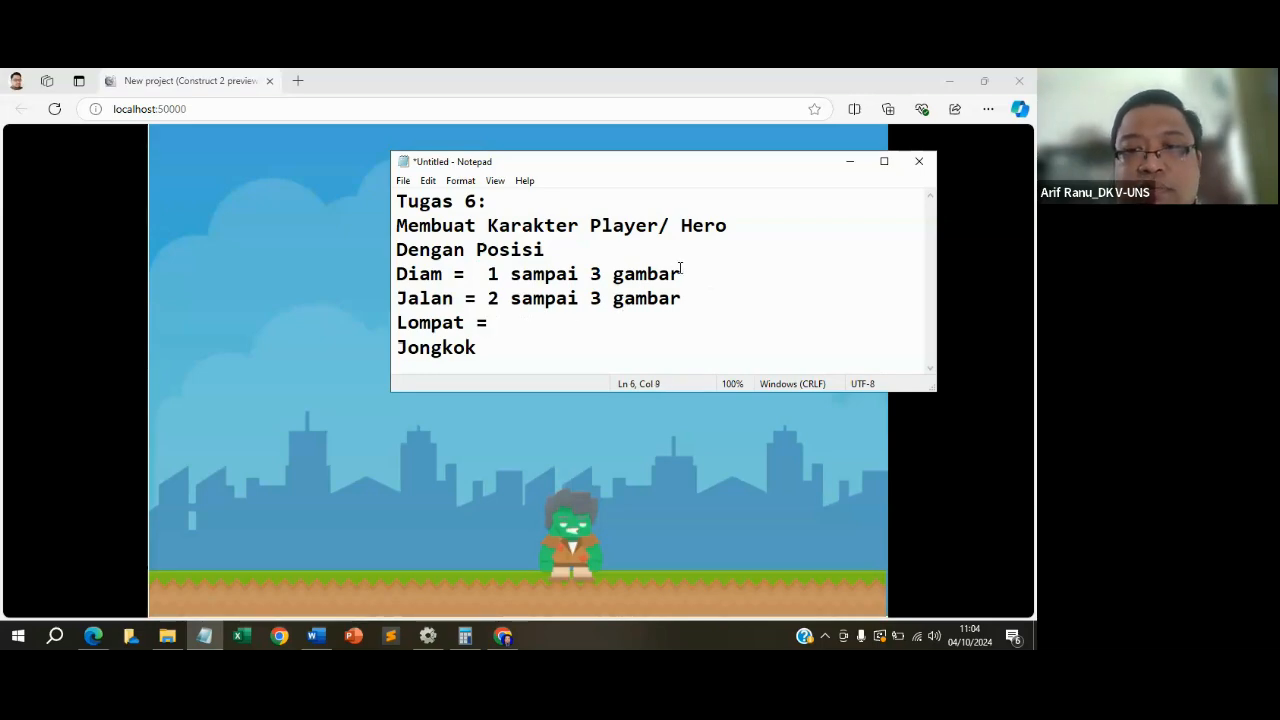
{"action": "left_click_drag", "start_coordinate": [681, 274], "coordinate": [488, 274]}
{"action": "key", "text": "ctrl+c"}
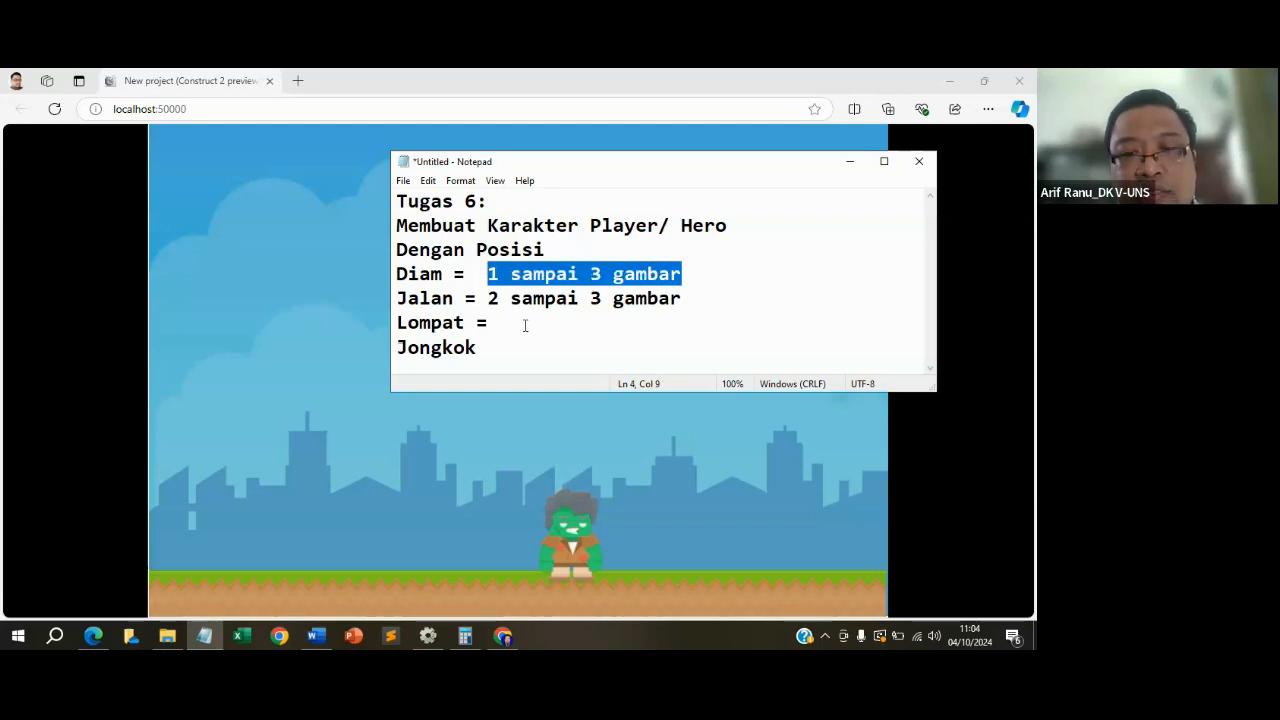
{"action": "left_click", "coordinate": [523, 322]}
{"action": "key", "text": "ctrl+v"}
{"action": "left_click", "coordinate": [489, 322]}
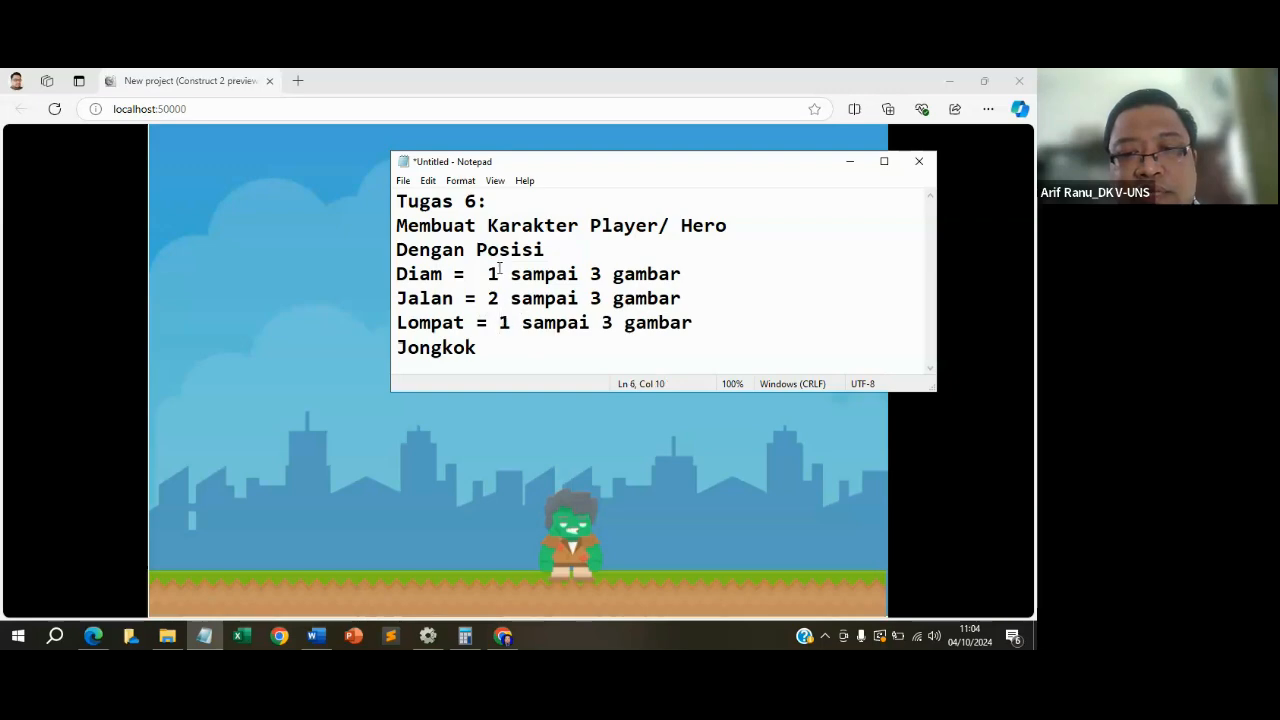
{"action": "type", "text": "="}
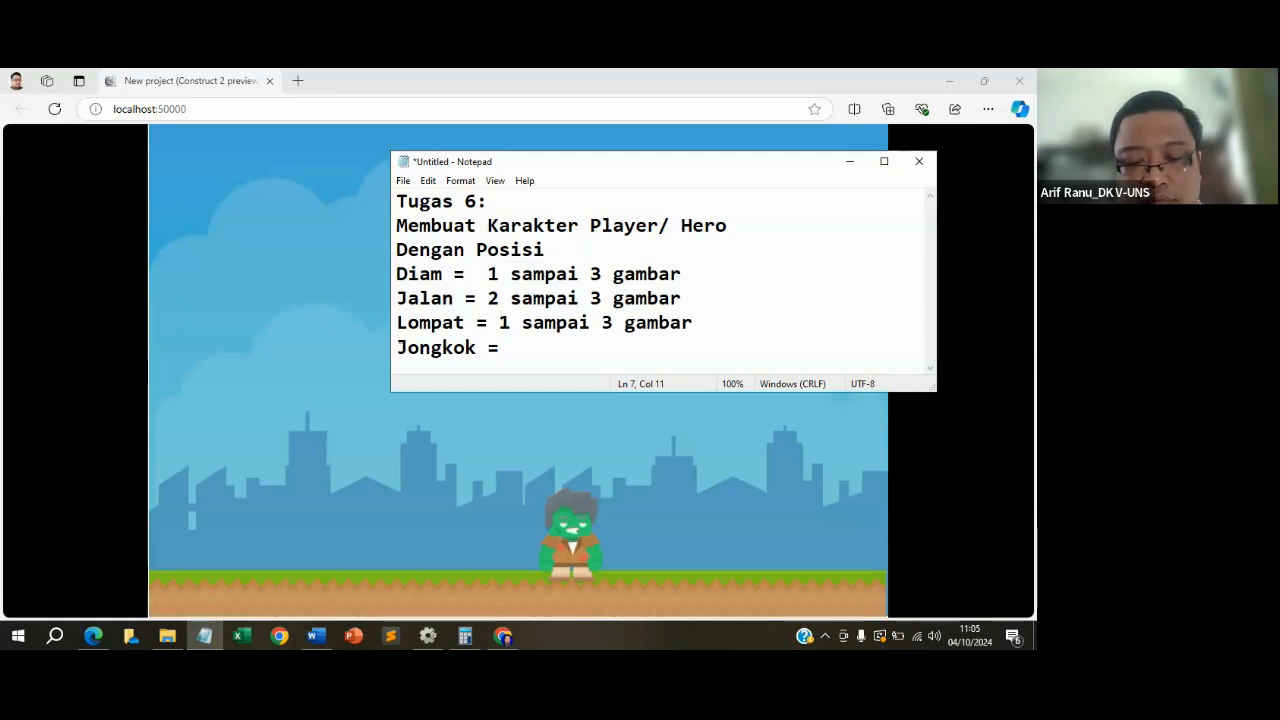
{"action": "key", "text": "ctrl+v"}
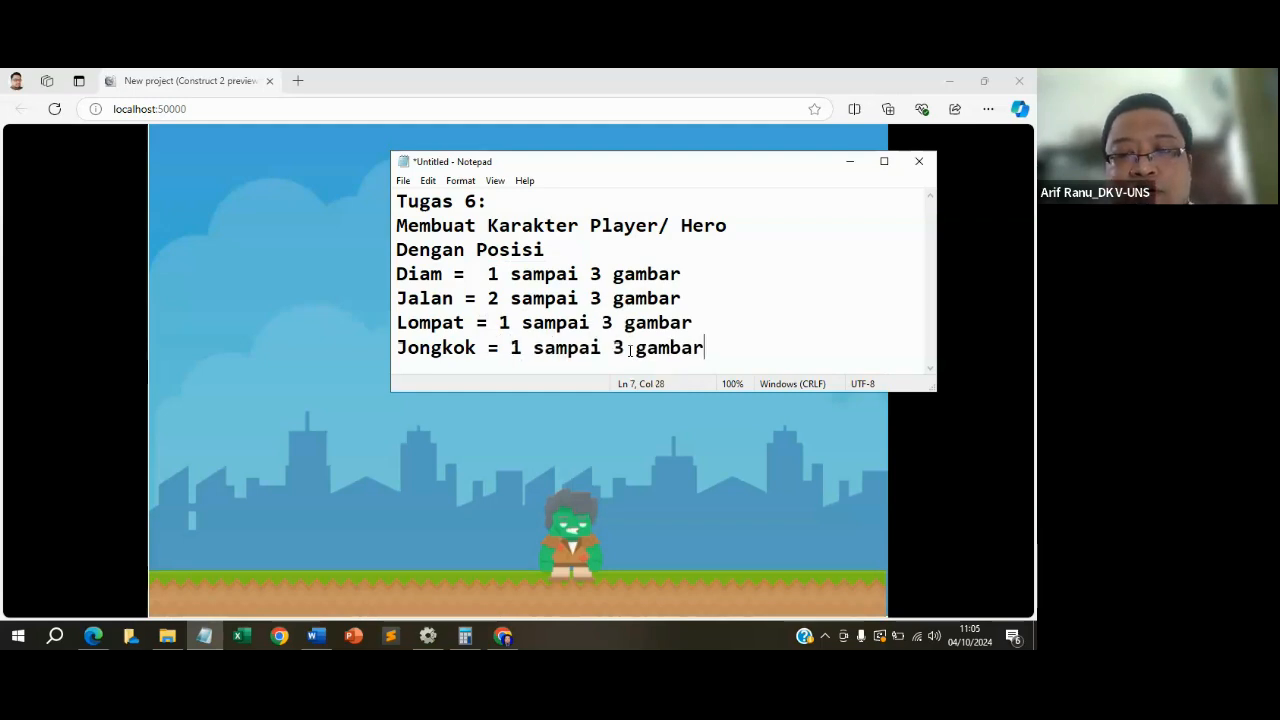
Change the upper image limit to 2 in the Jongkok, Lompat and Diam lines.
{"action": "key", "text": "BackSpace"}
{"action": "type", "text": "2"}
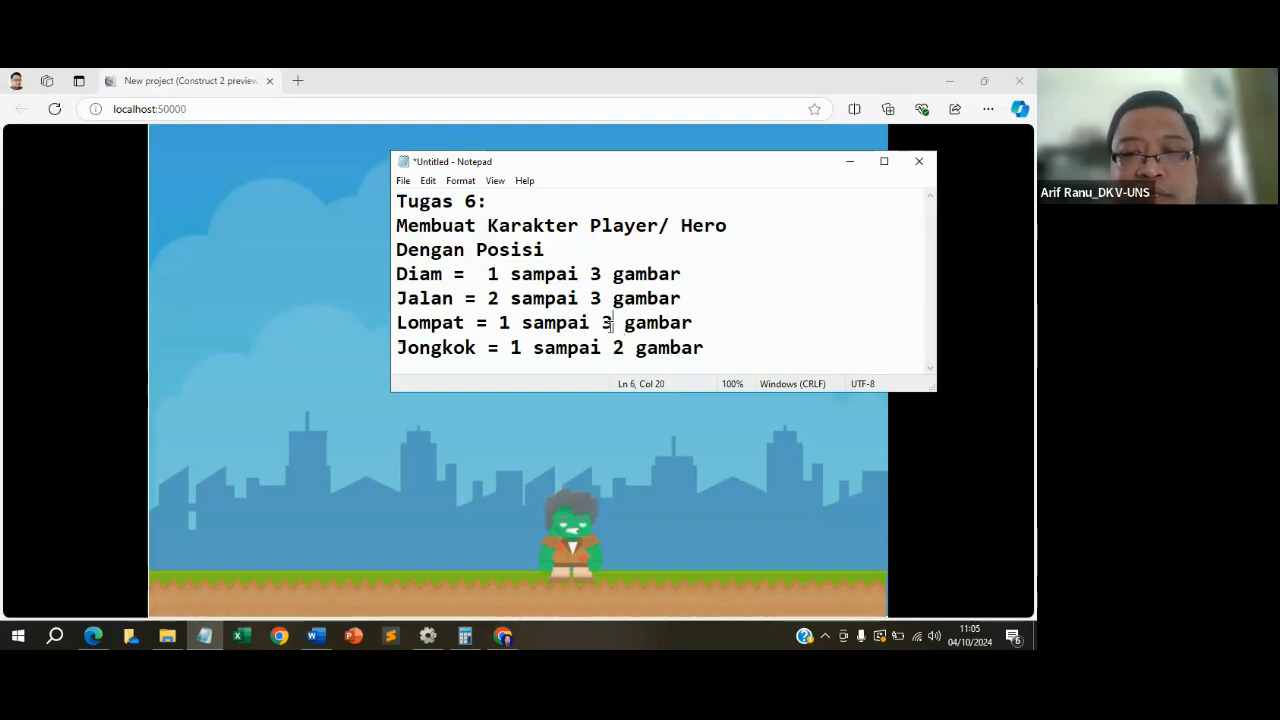
{"action": "key", "text": "BackSpace"}
{"action": "type", "text": "2"}
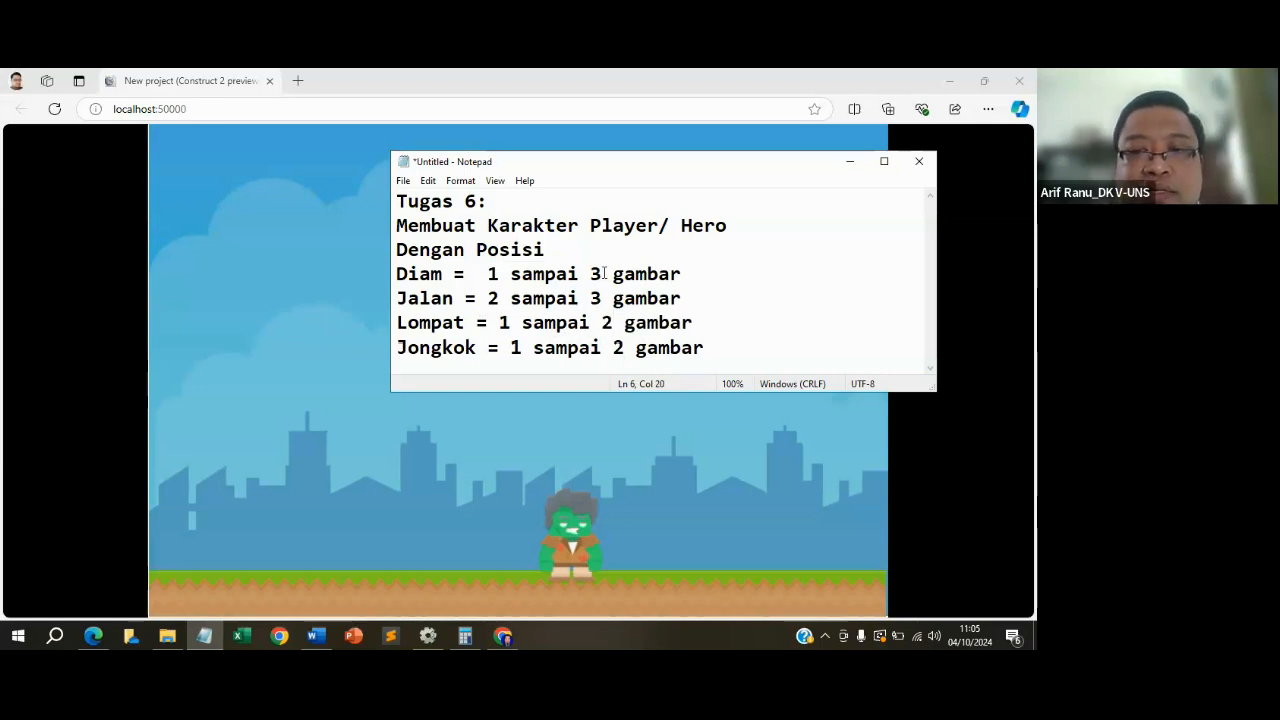
{"action": "key", "text": "BackSpace"}
{"action": "type", "text": "2"}
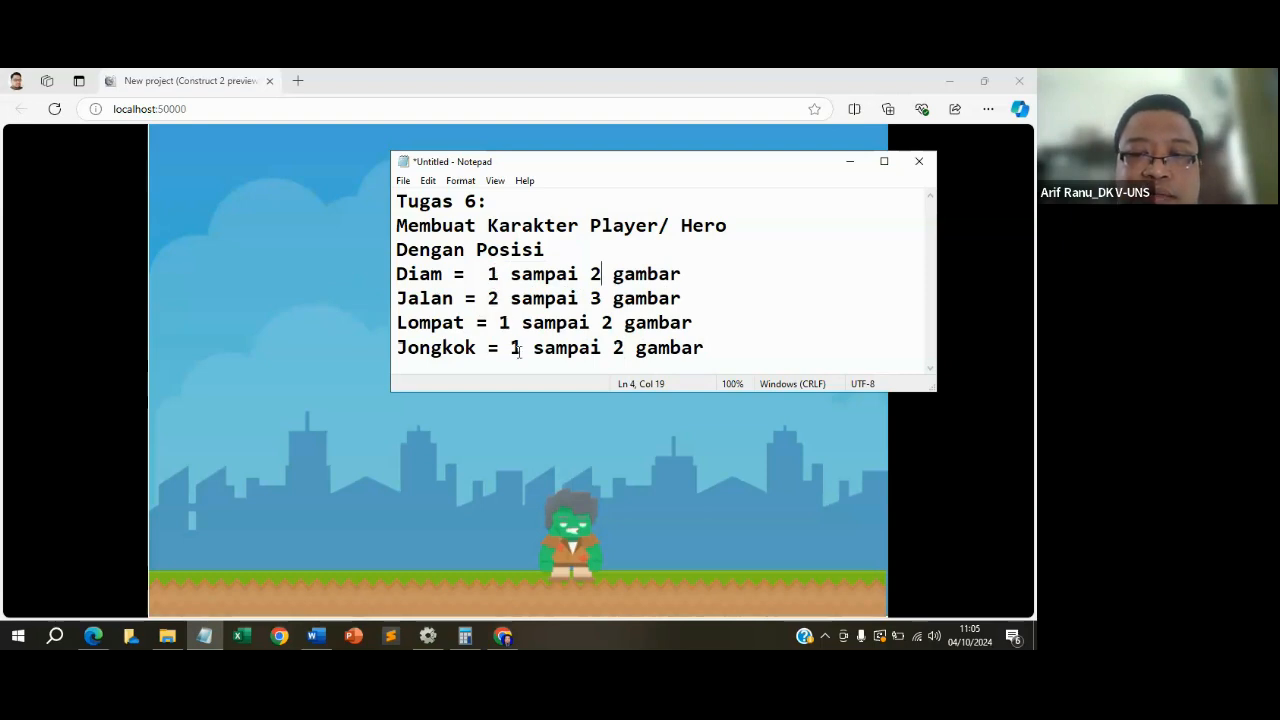
Leave a blank line after the Jongkok line and start a new sentence reading "Rangkailah dengan Construc 2".
{"action": "left_click", "coordinate": [706, 347]}
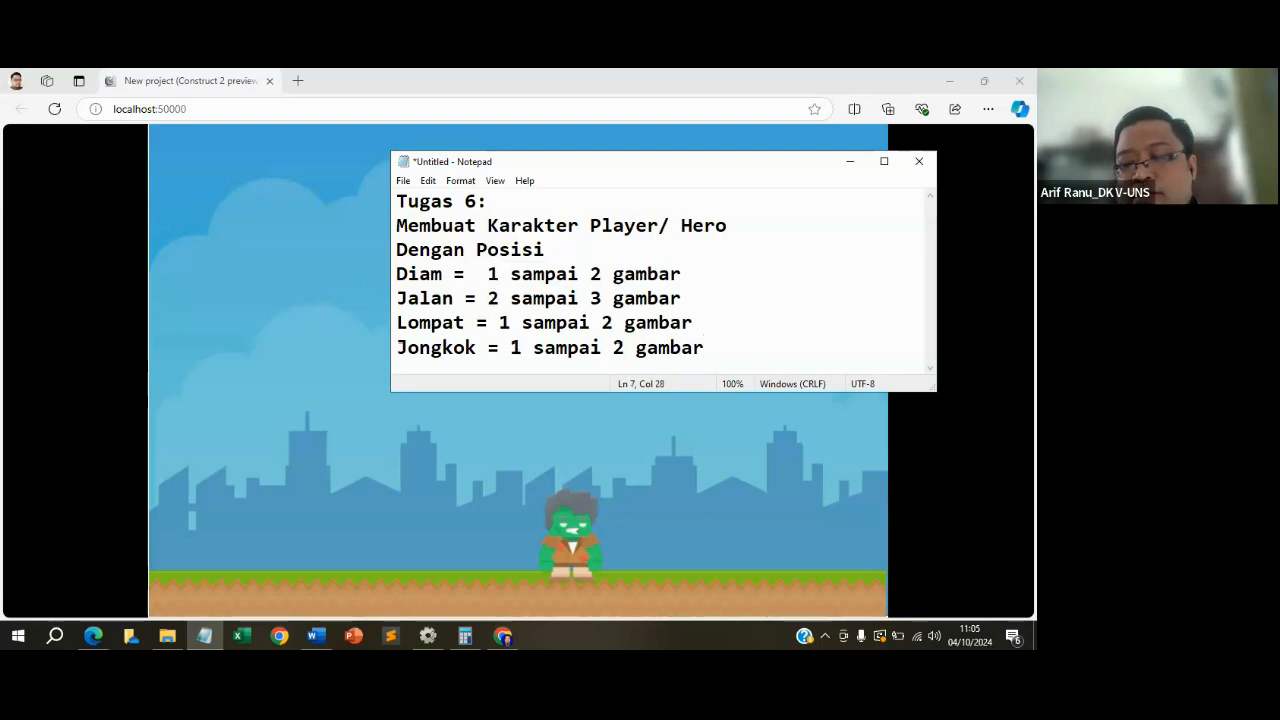
{"action": "key", "text": "Return"}
{"action": "key", "text": "Return"}
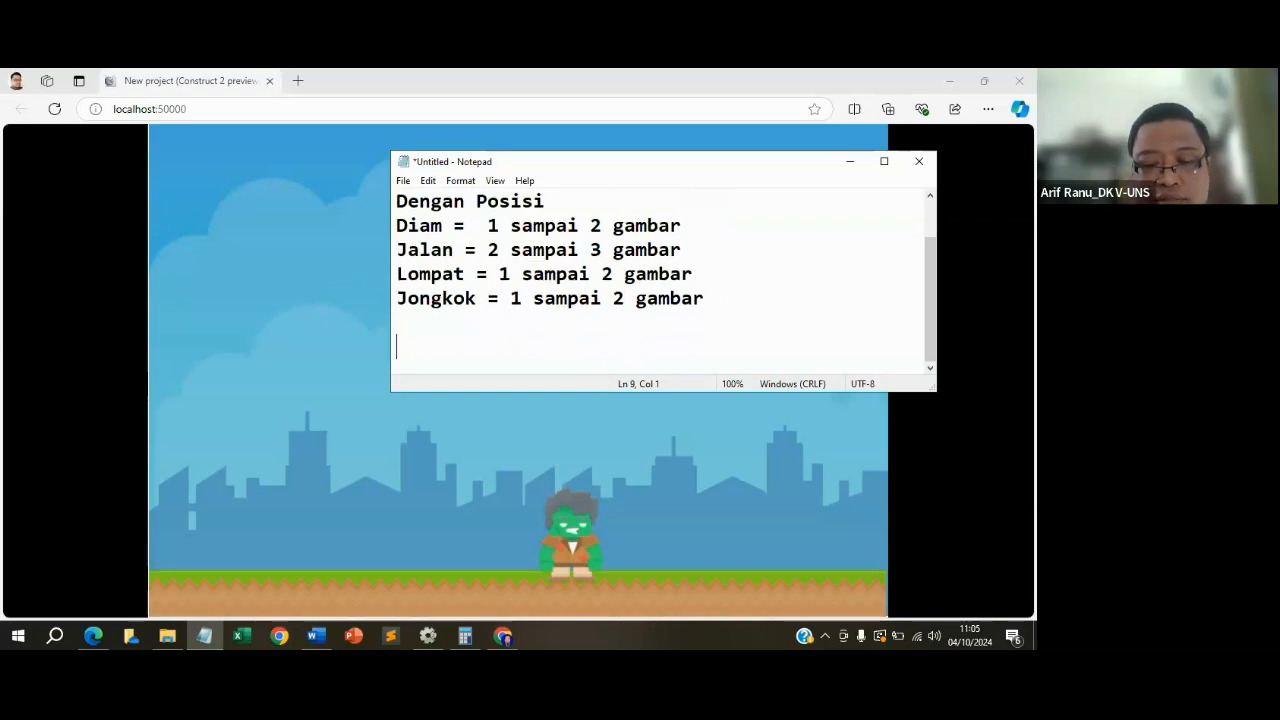
{"action": "type", "text": "Rangkailah mend"}
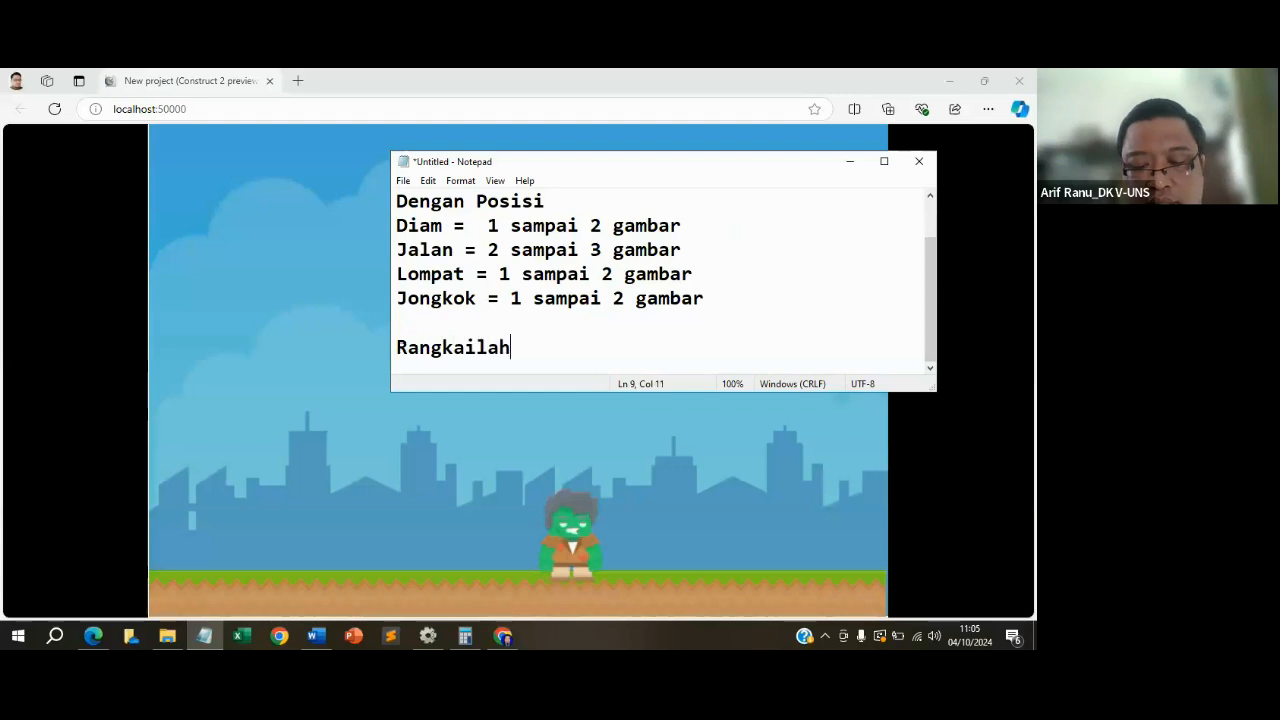
{"action": "key", "text": "BackSpace"}
{"action": "key", "text": "BackSpace"}
{"action": "key", "text": "BackSpace"}
{"action": "key", "text": "BackSpace"}
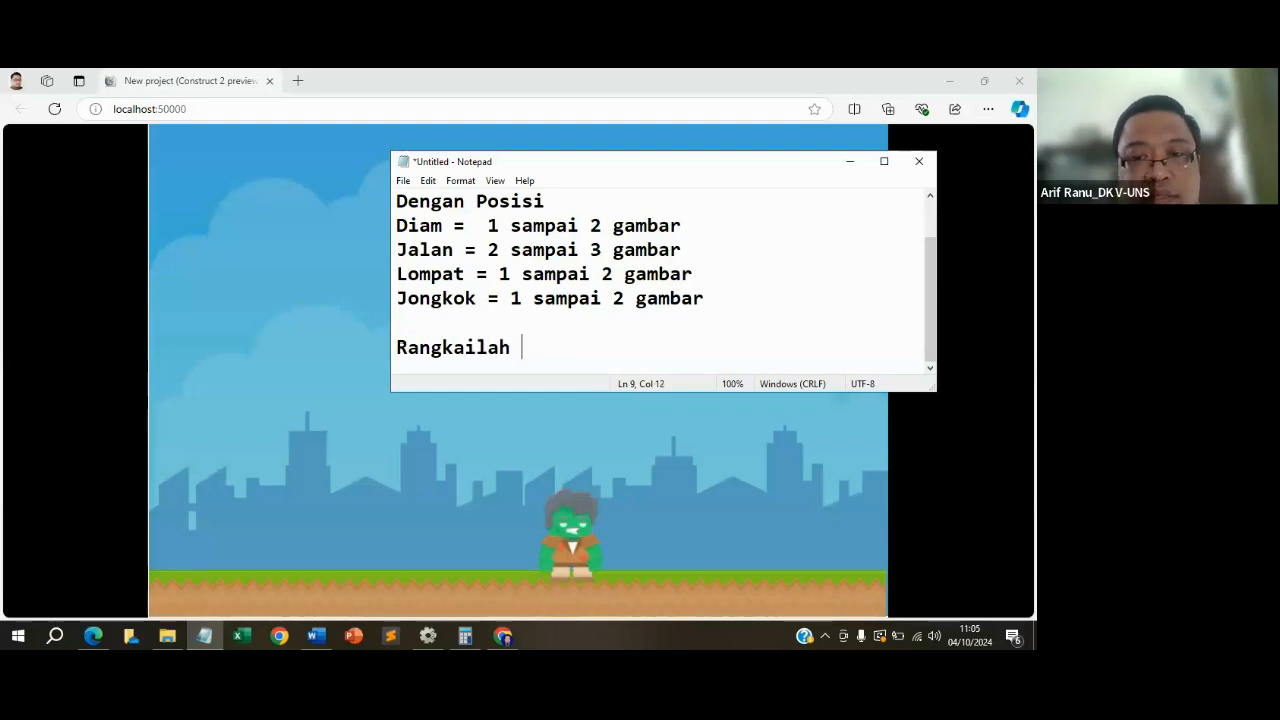
{"action": "type", "text": "dengan "}
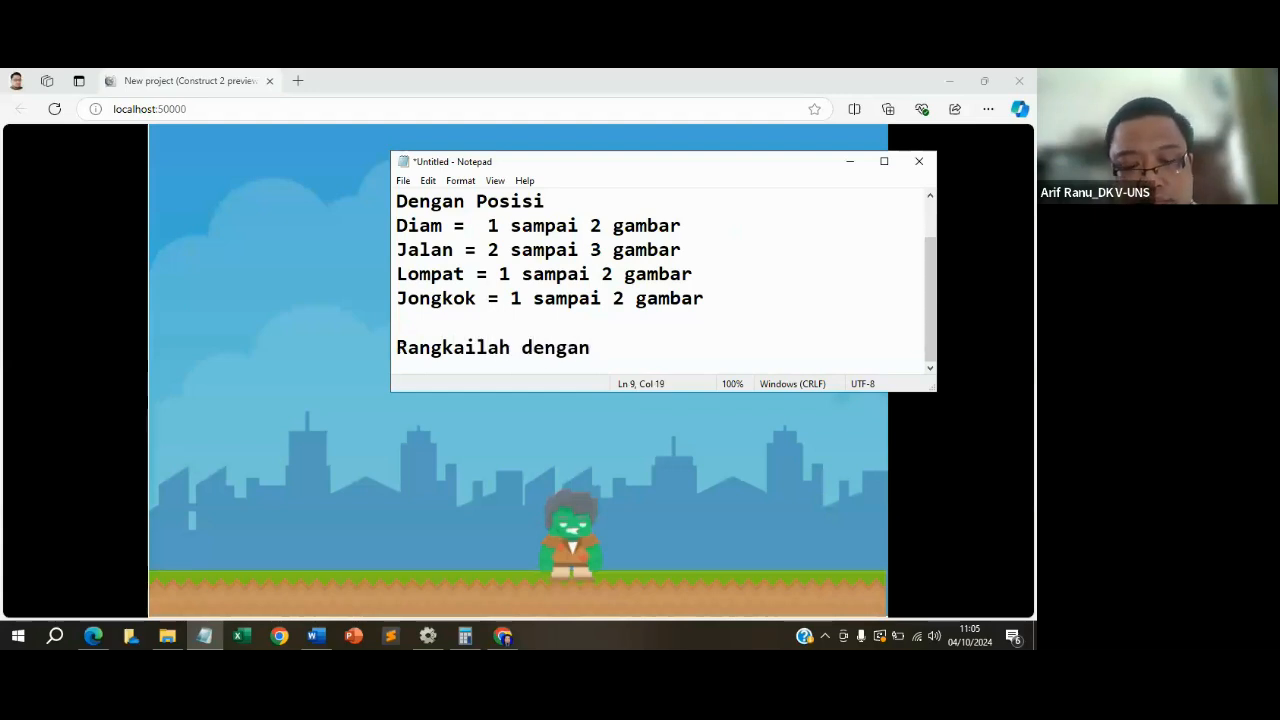
{"action": "type", "text": "Cons"}
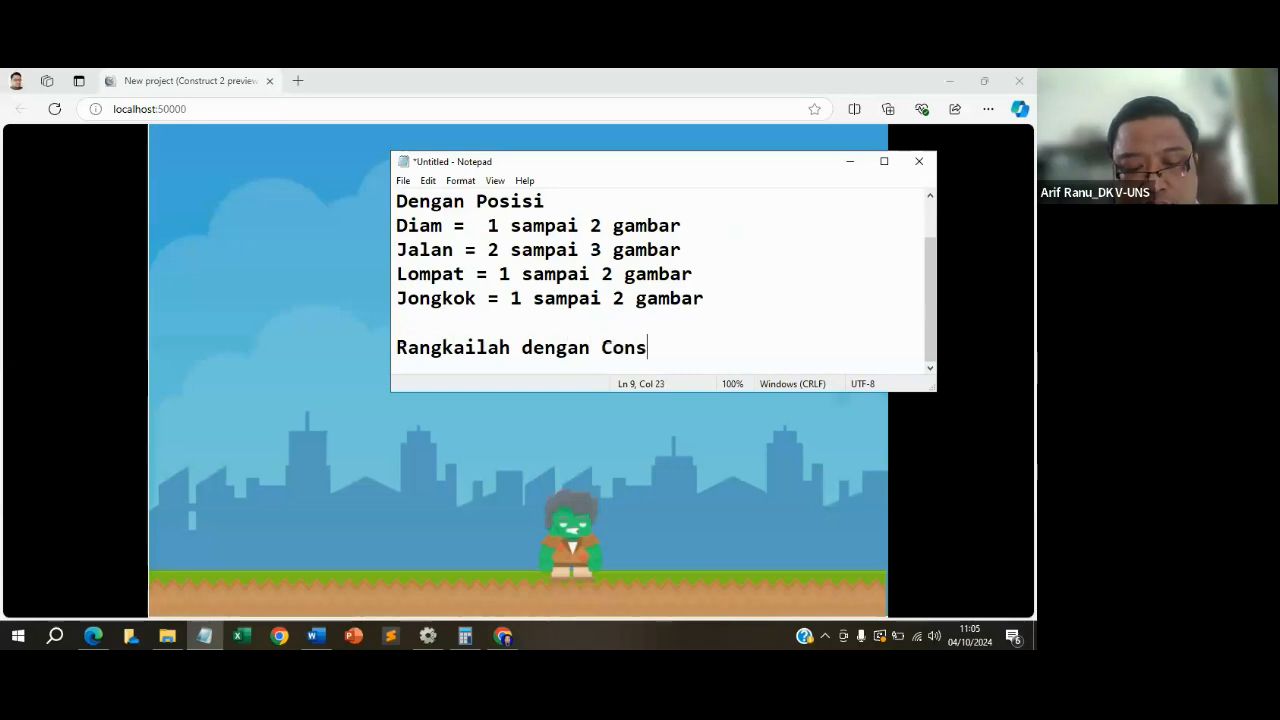
{"action": "type", "text": "truc"}
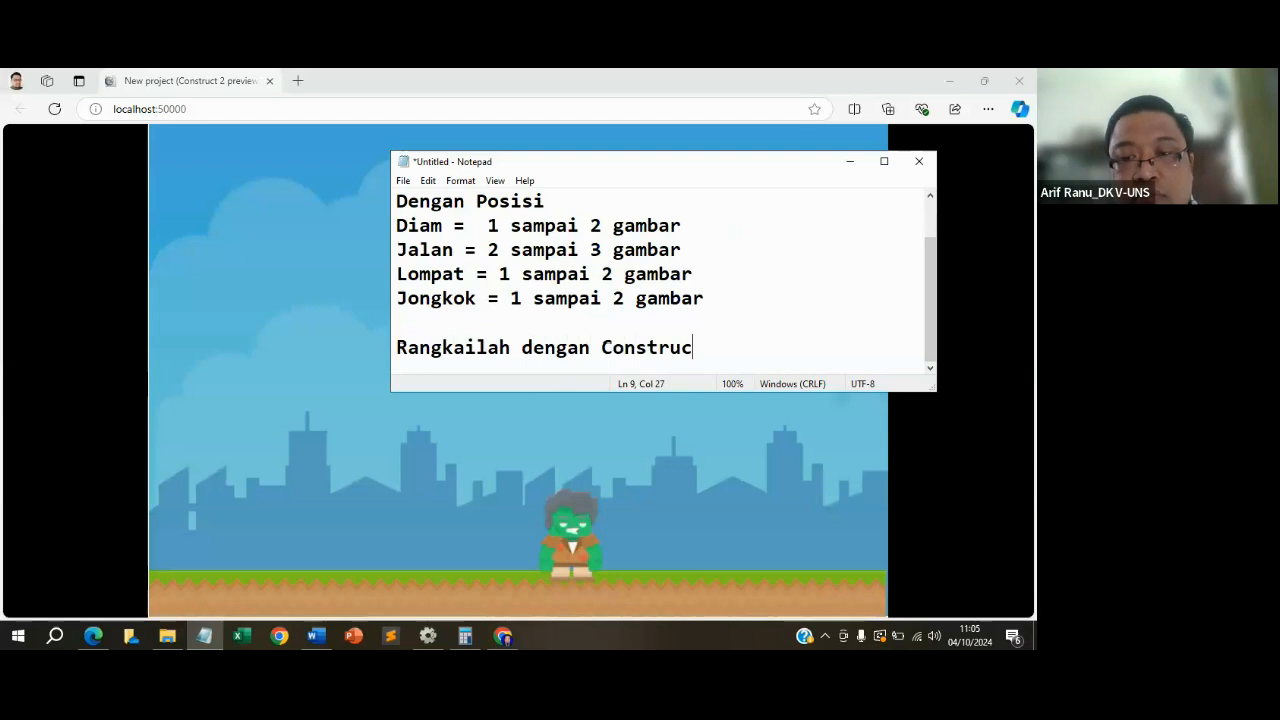
{"action": "type", "text": " 2"}
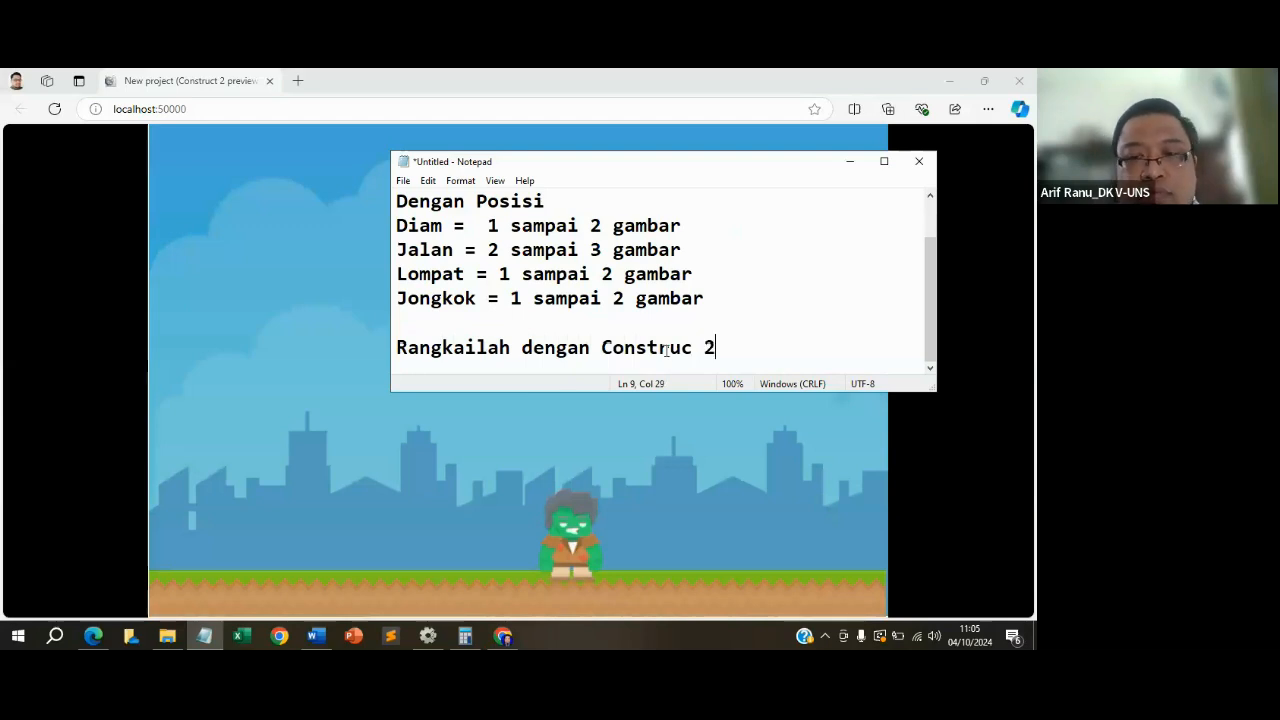
Insert the word "soafware" before "Construc 2" in the new sentence.
{"action": "left_click", "coordinate": [599, 347]}
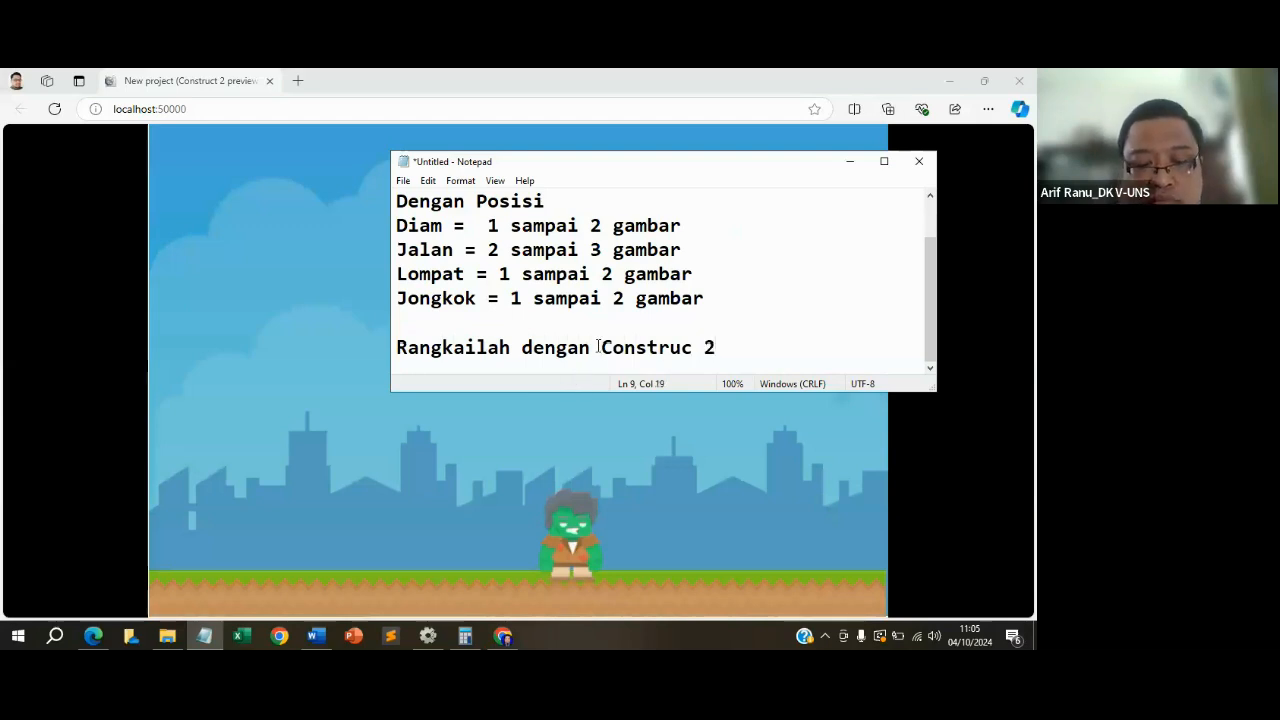
{"action": "type", "text": "S/"}
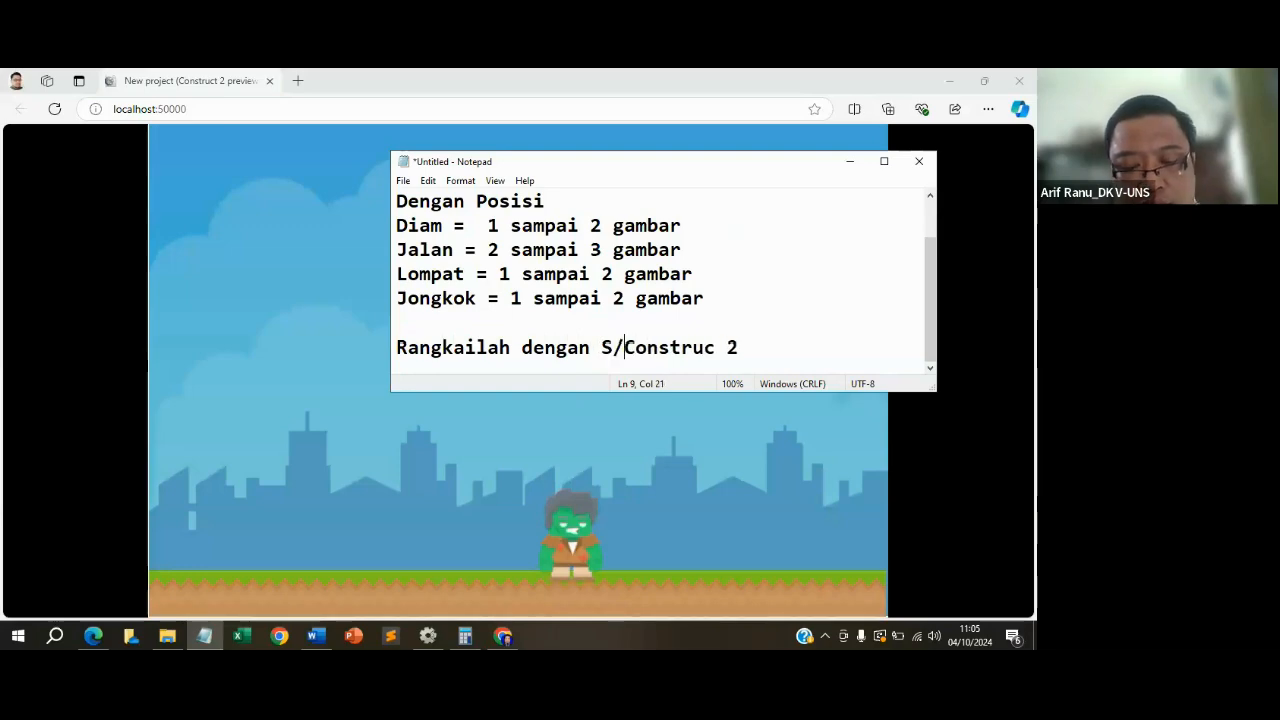
{"action": "type", "text": "q"}
{"action": "key", "text": "BackSpace"}
{"action": "key", "text": "BackSpace"}
{"action": "key", "text": "BackSpace"}
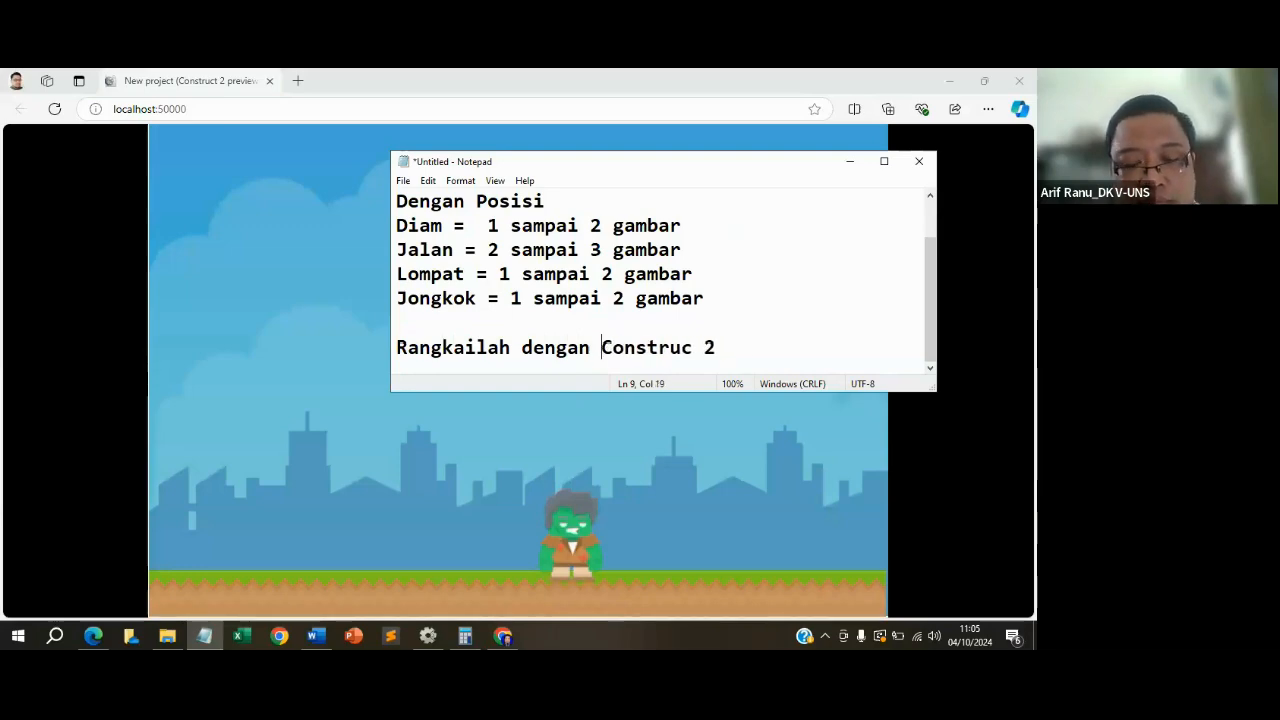
{"action": "type", "text": "soafwar"}
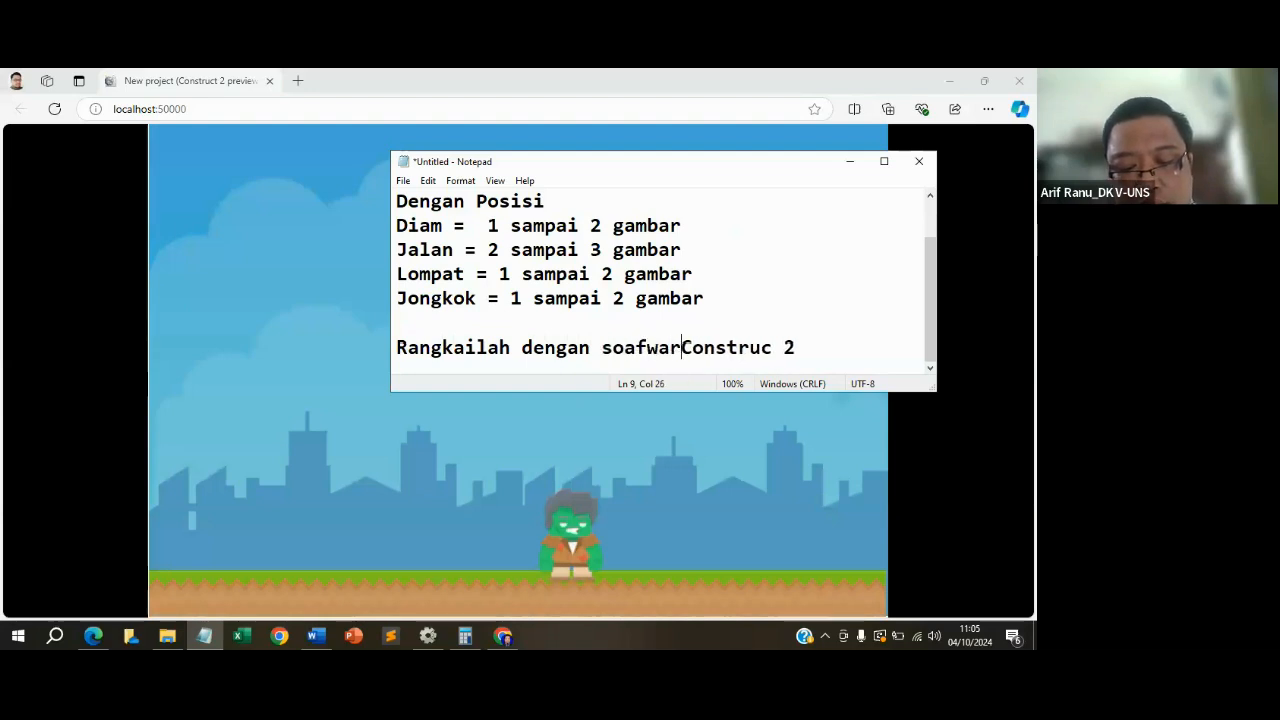
{"action": "type", "text": "e"}
Continue the sentence after "Construc 2" with "menjadi game sederhana", and maximize the Notepad window.
{"action": "left_click", "coordinate": [831, 345]}
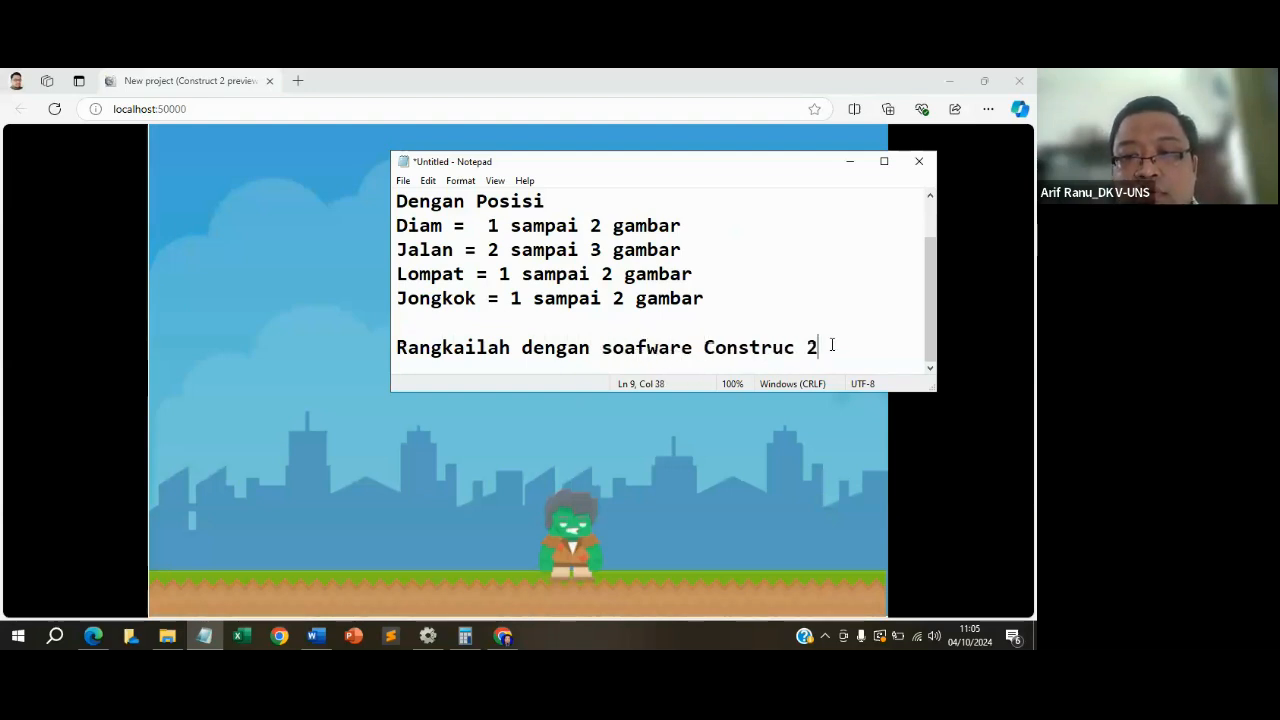
{"action": "type", "text": "menja"}
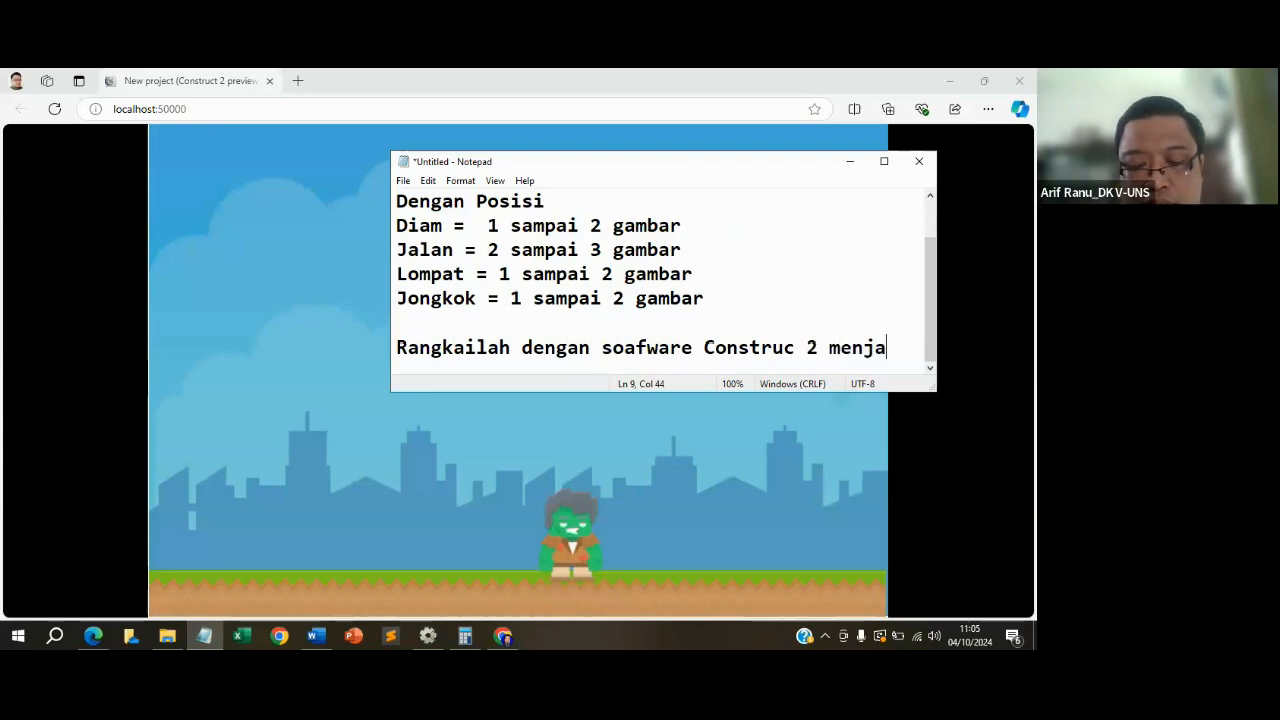
{"action": "type", "text": "di"}
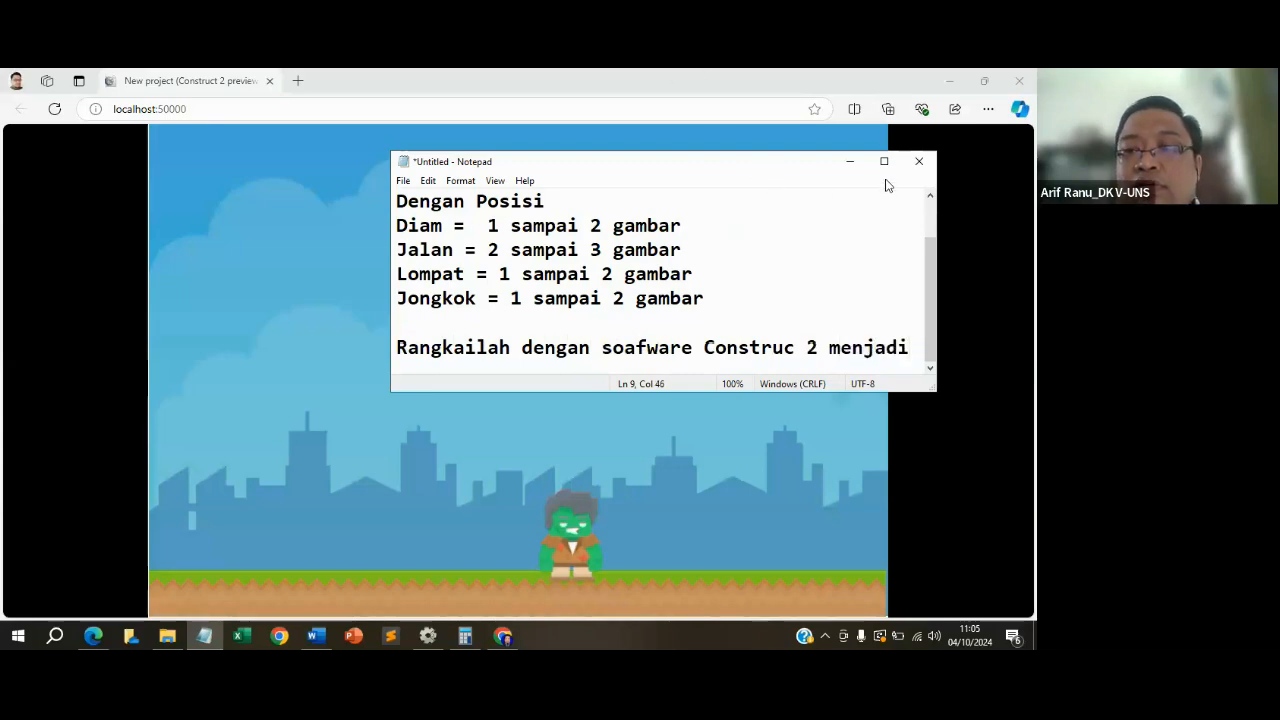
{"action": "left_click", "coordinate": [884, 161]}
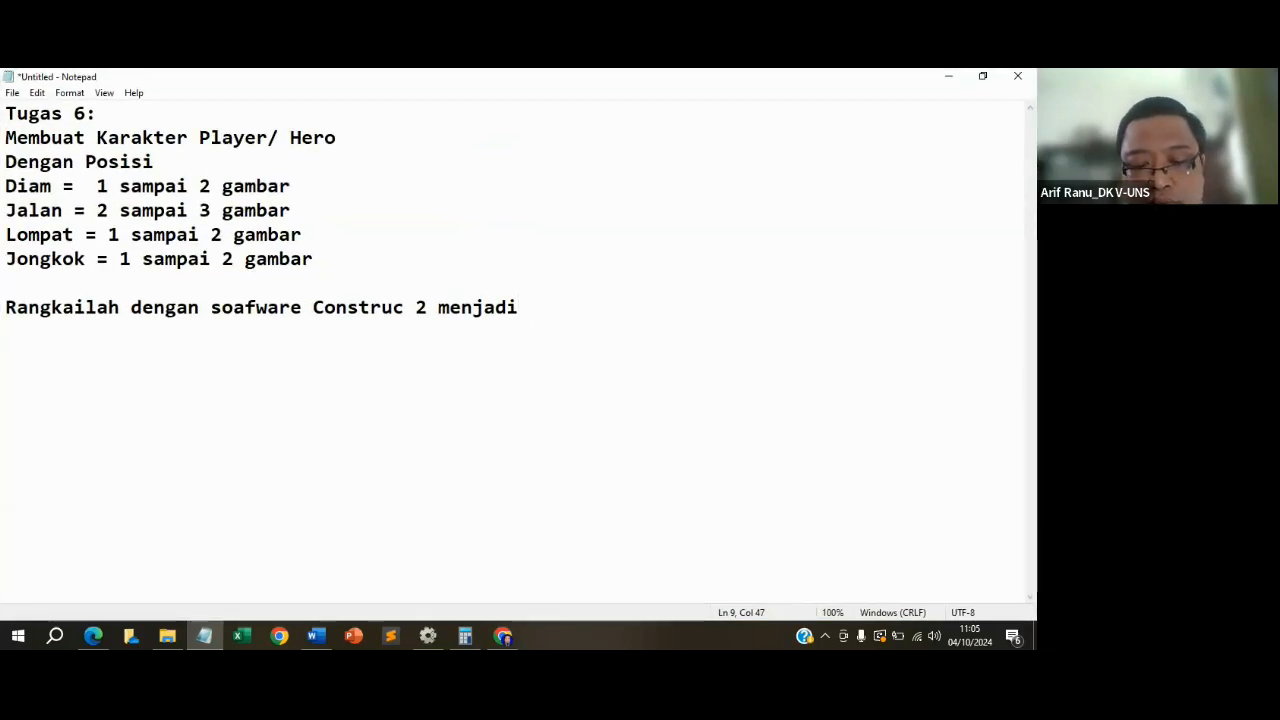
{"action": "type", "text": "game sederhan"}
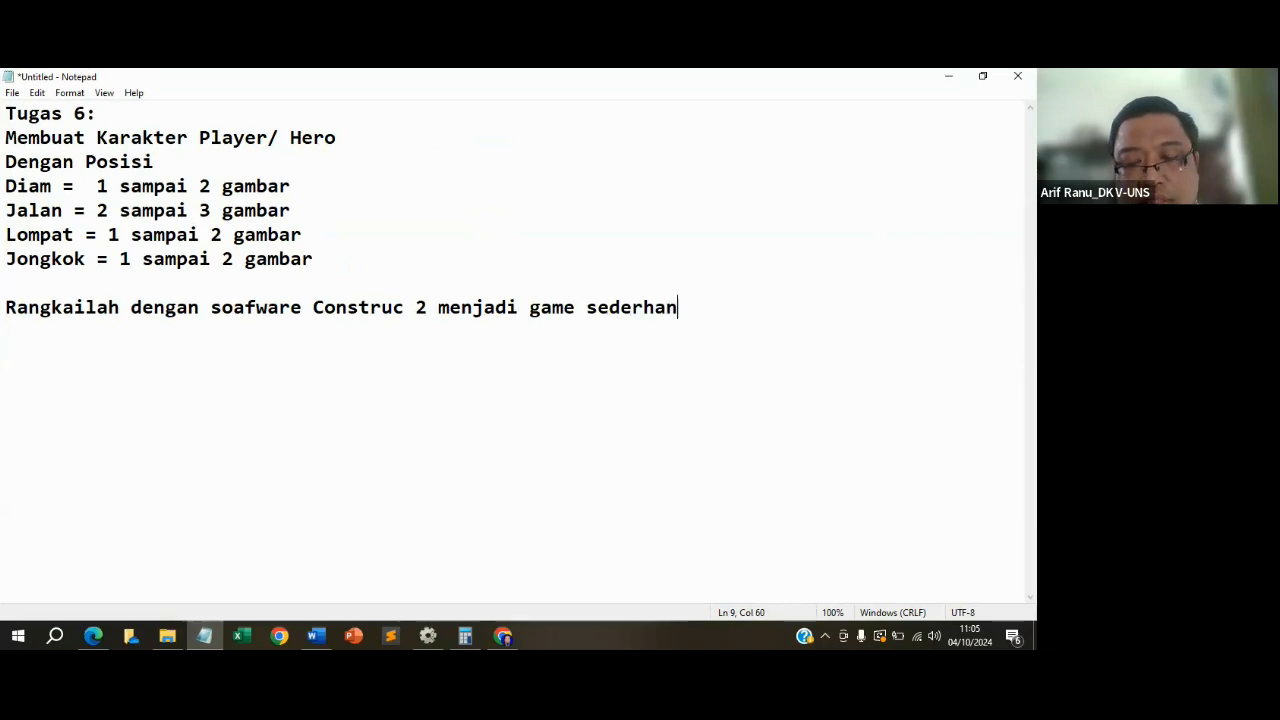
{"action": "type", "text": "a "}
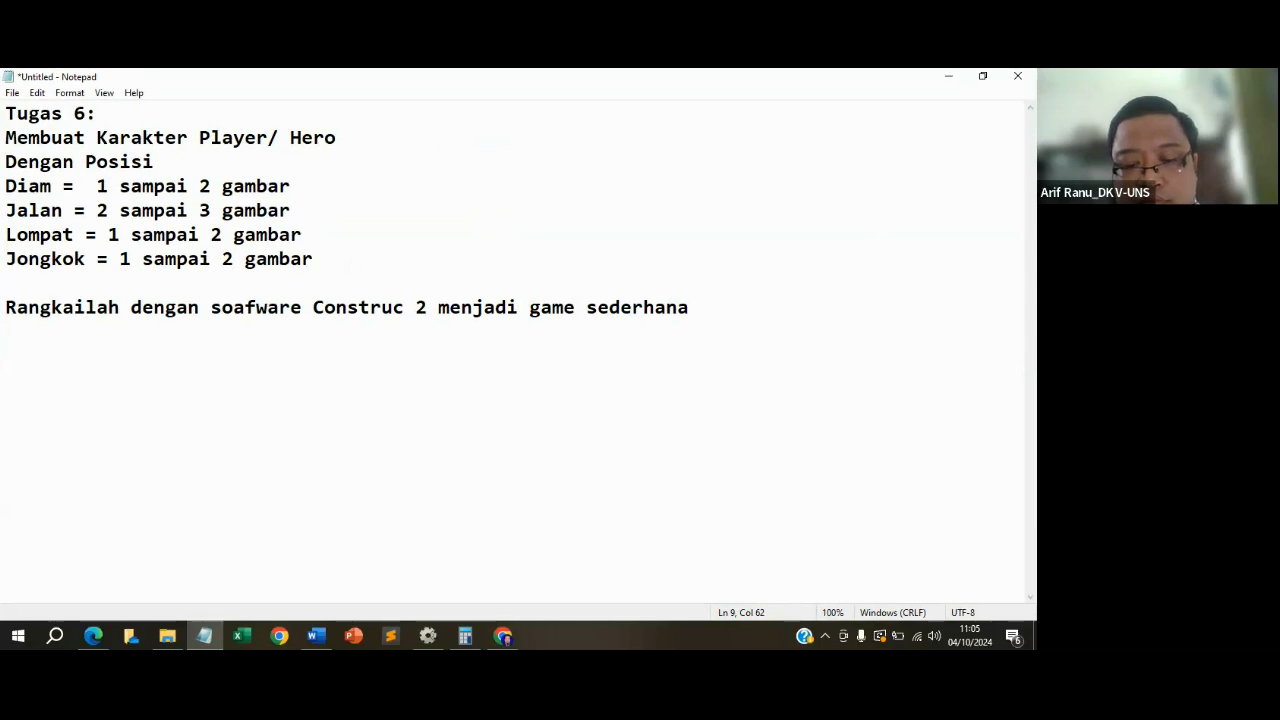
Finish the sentence with "menggerakkan palyer dengan menggunakan tombol panah 4 arah.".
{"action": "type", "text": "mengge"}
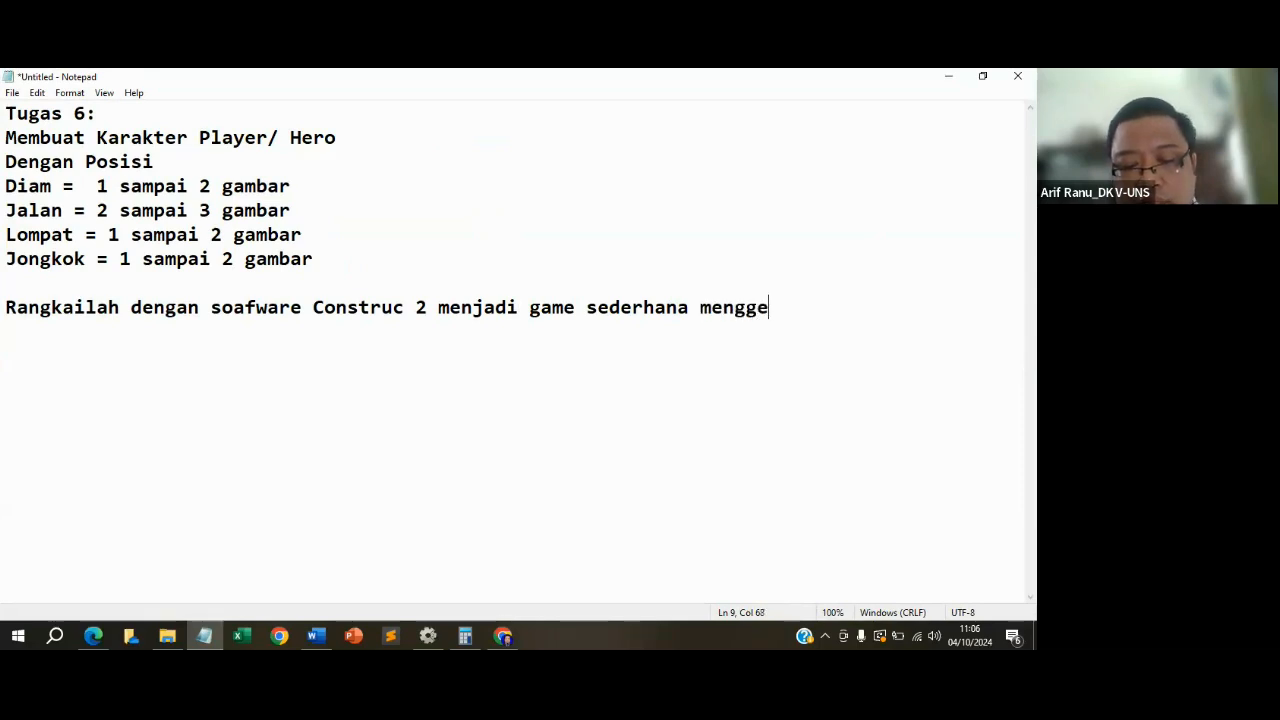
{"action": "type", "text": "rakkan palye"}
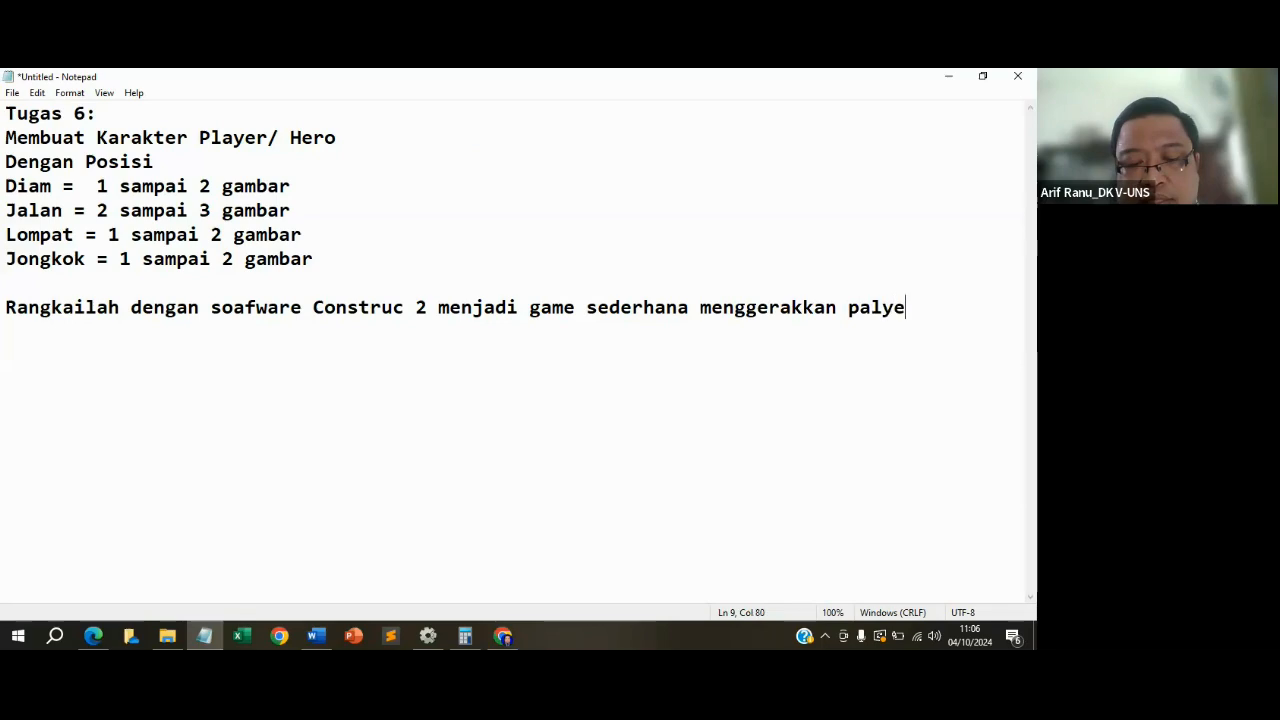
{"action": "type", "text": "r dengan "}
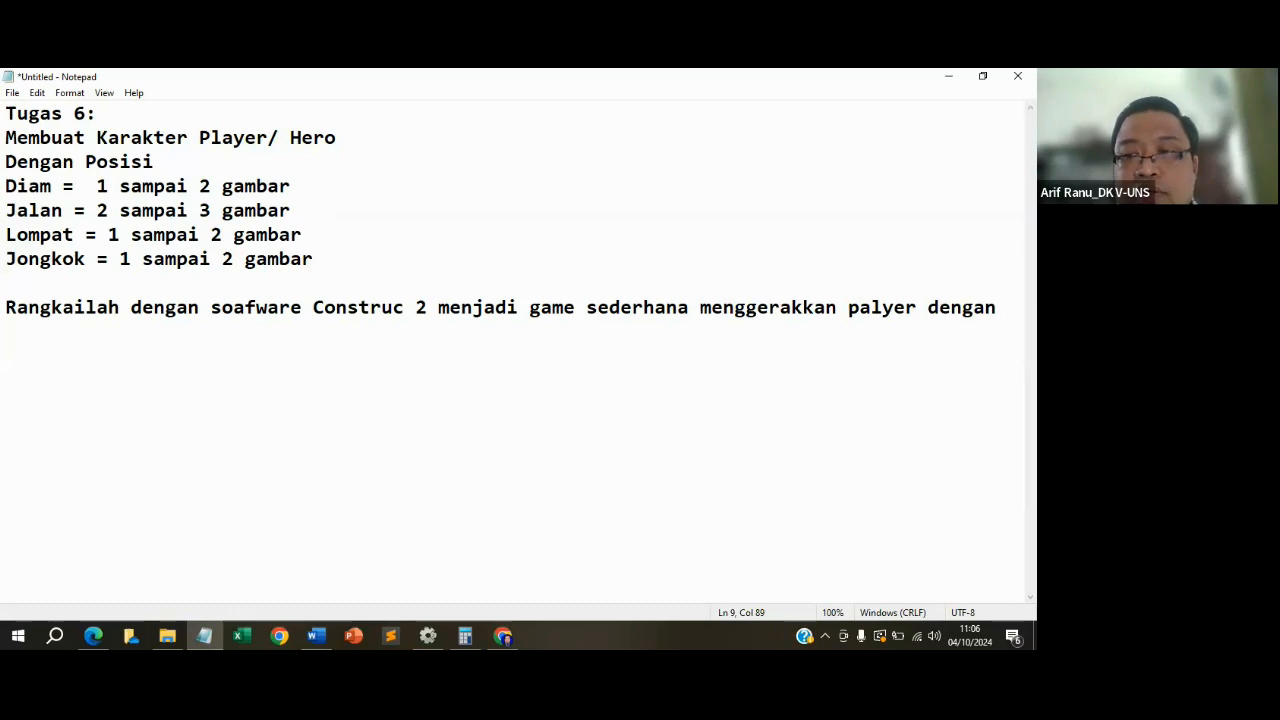
{"action": "type", "text": "me"}
{"action": "type", "text": "nggunla"}
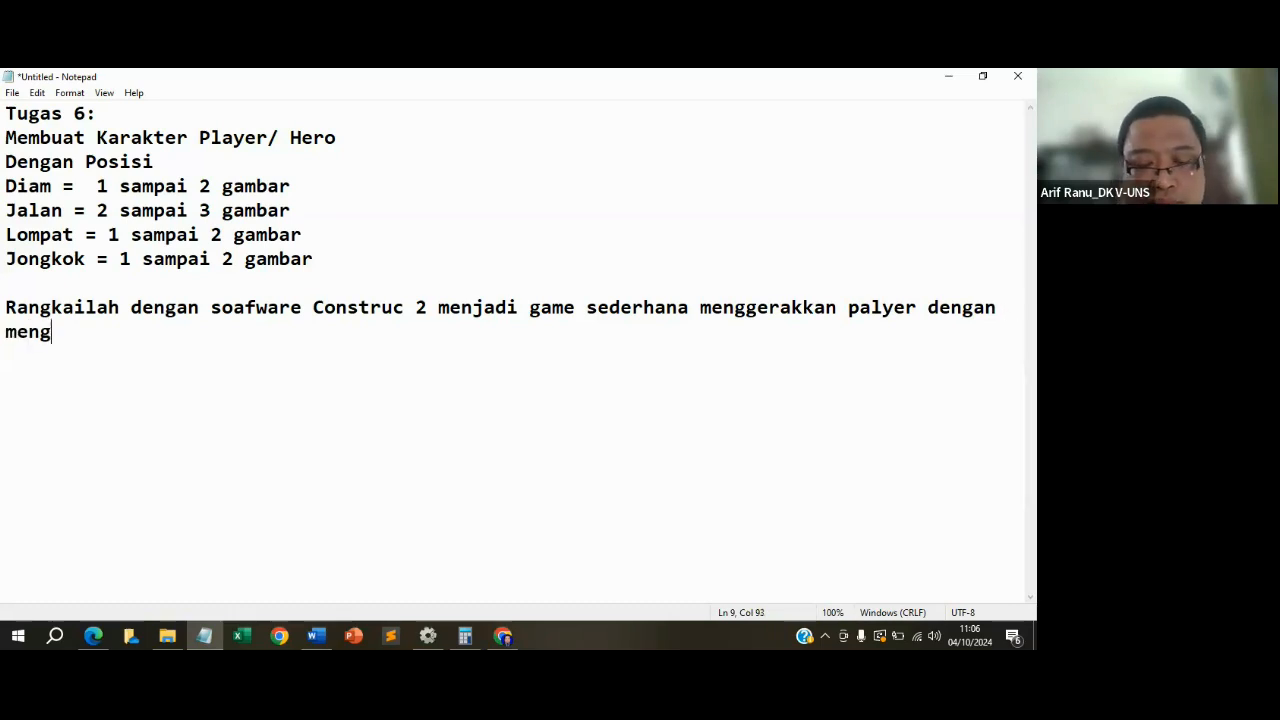
{"action": "key", "text": "BackSpace"}
{"action": "key", "text": "BackSpace"}
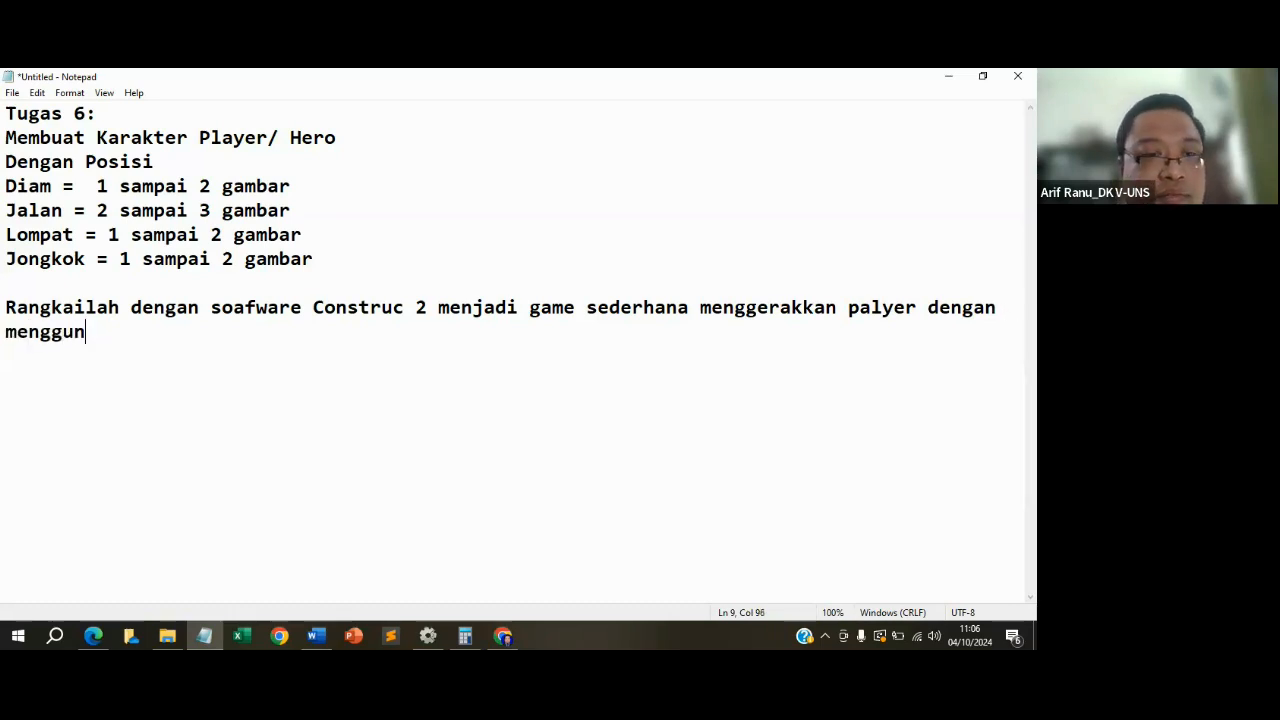
{"action": "type", "text": "akan "}
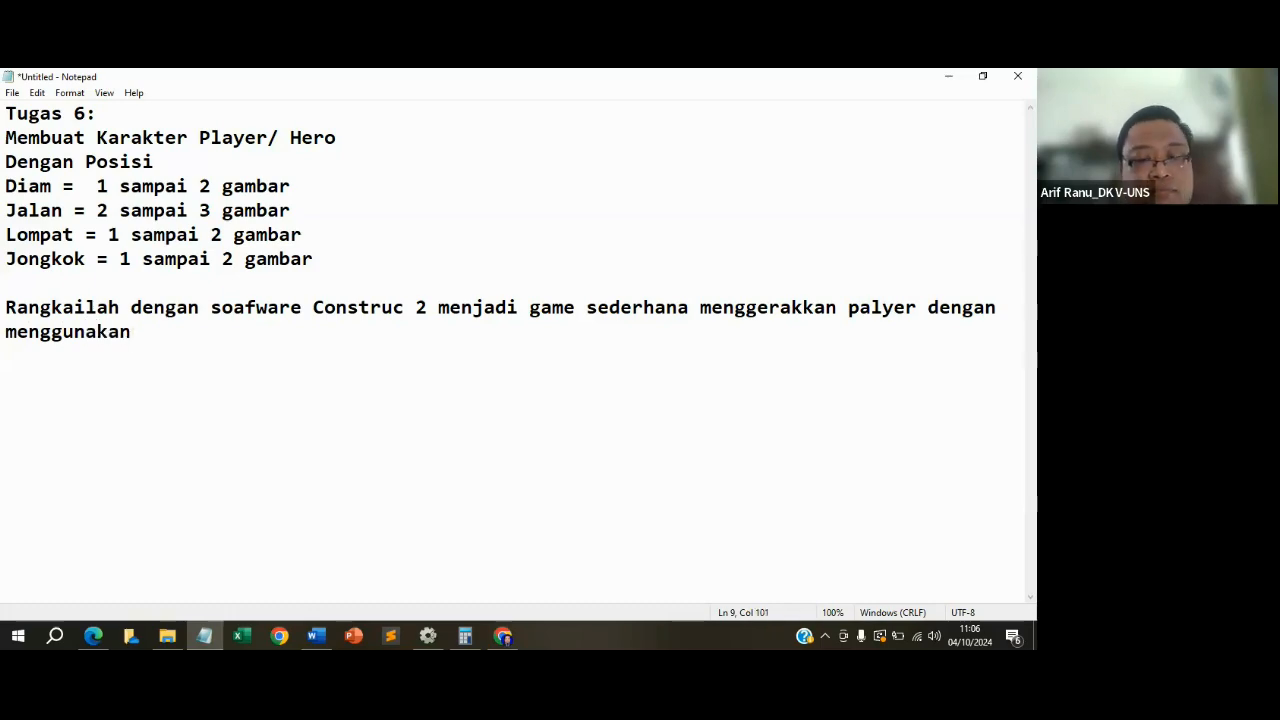
{"action": "type", "text": "tomb"}
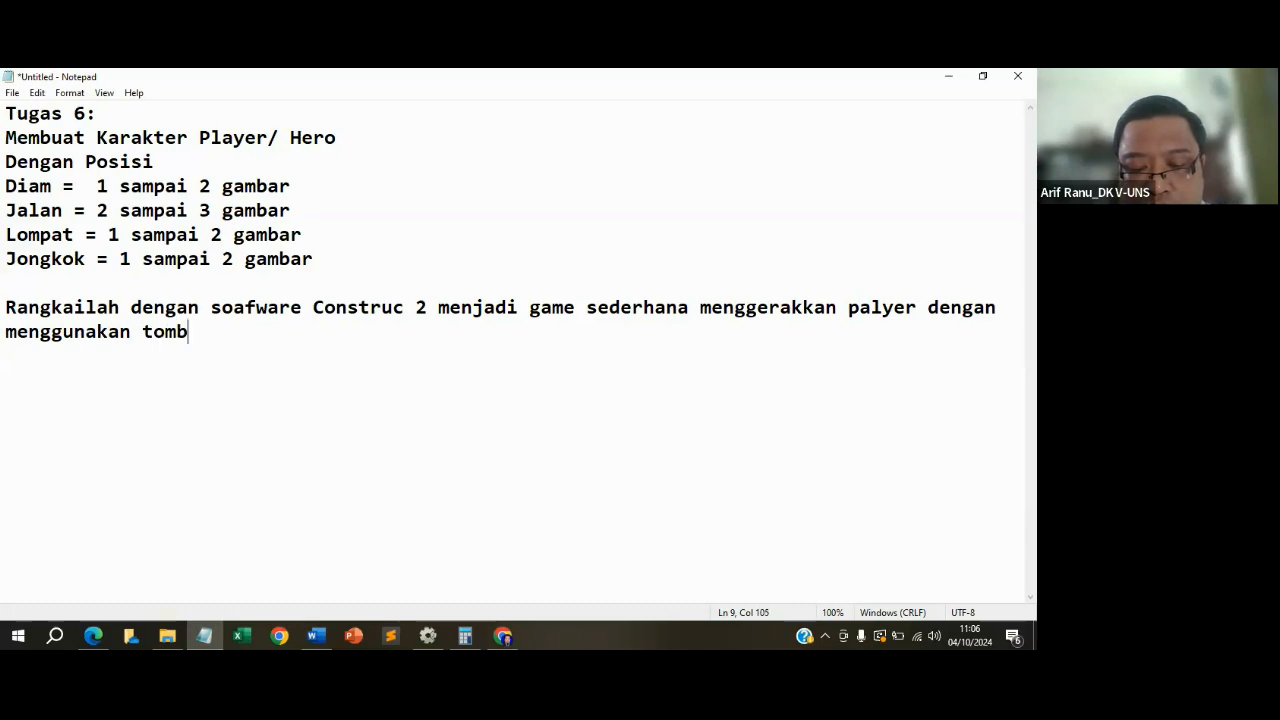
{"action": "type", "text": "ol panah "}
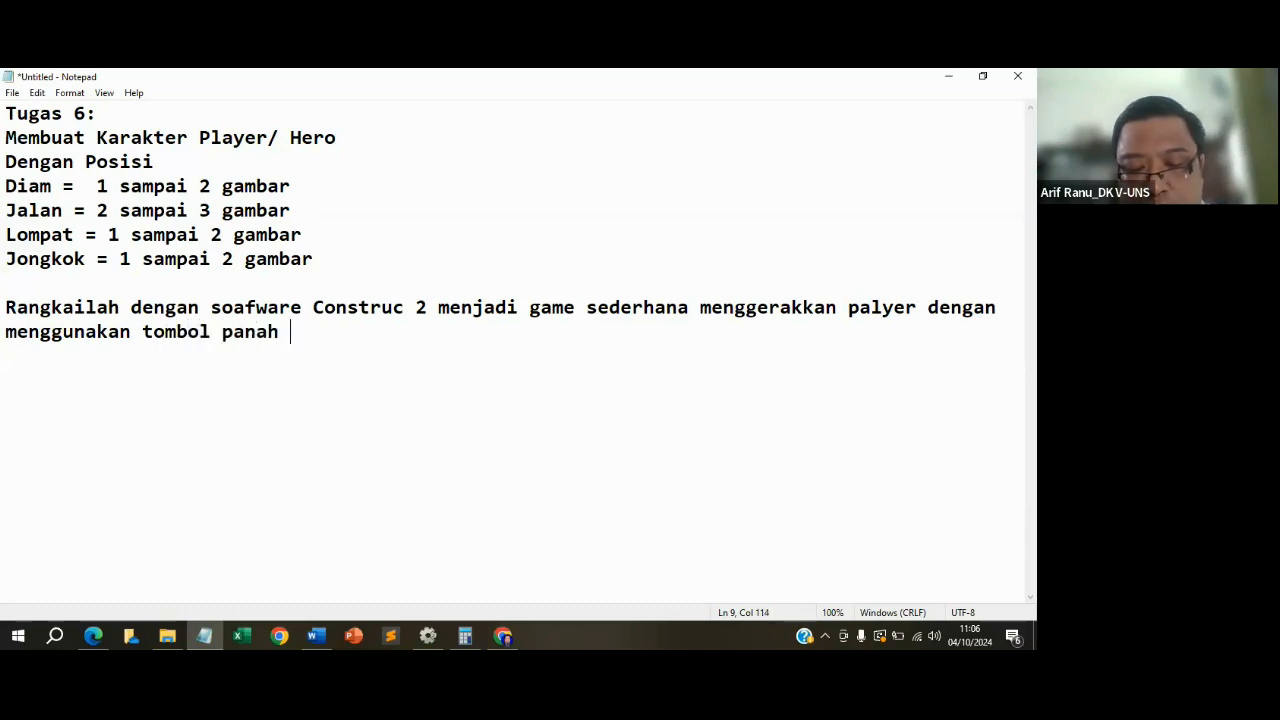
{"action": "type", "text": "4 arah."}
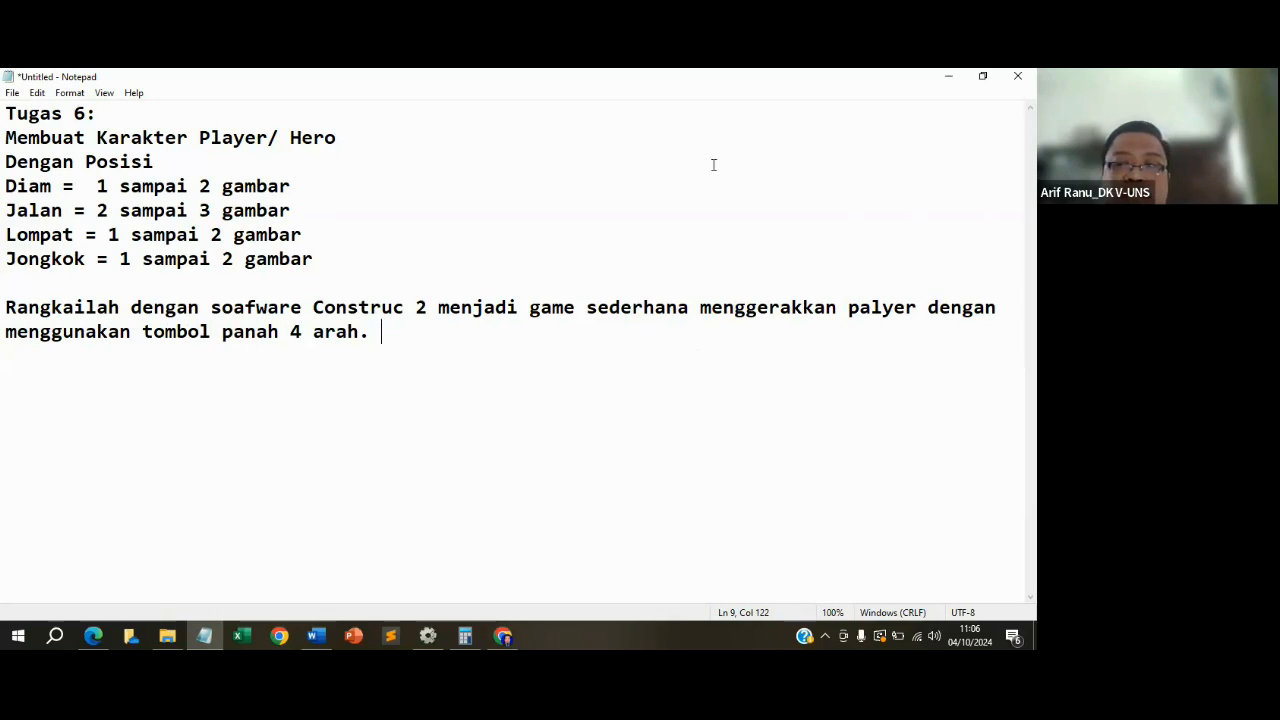
Add "/hero" directly after "palyer" in the game instruction.
{"action": "left_click", "coordinate": [918, 307]}
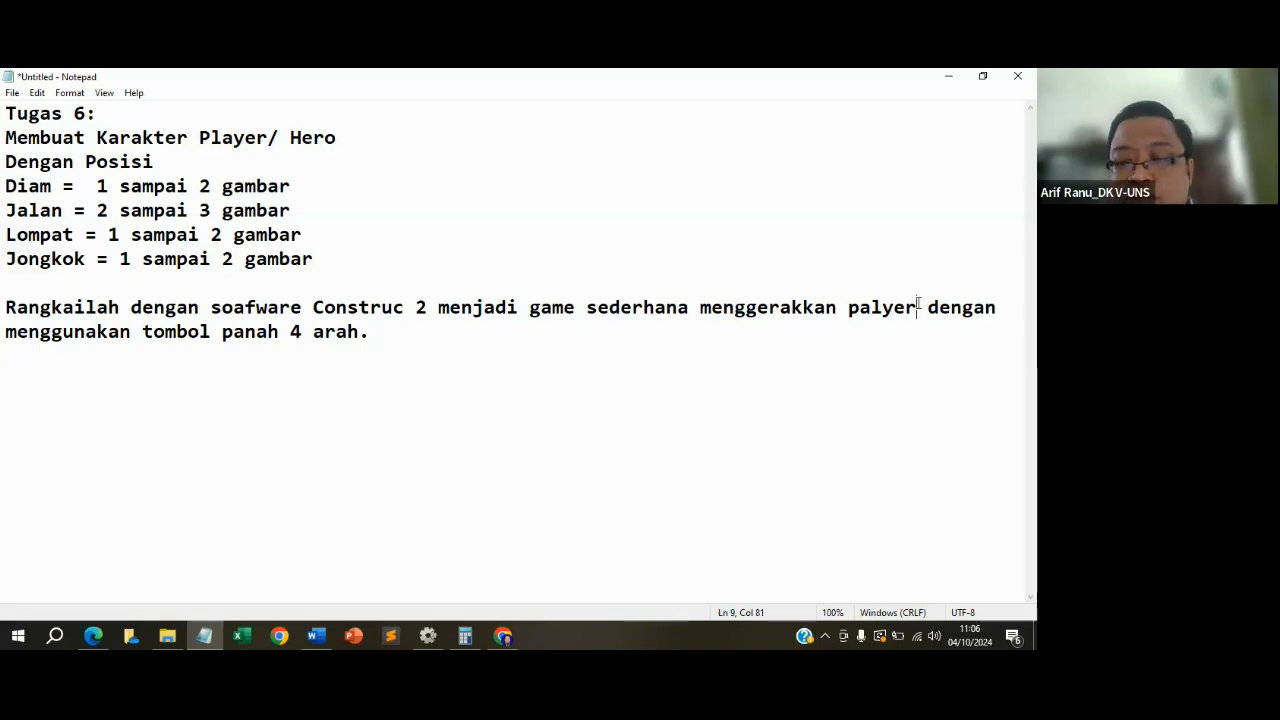
{"action": "type", "text": "/hero"}
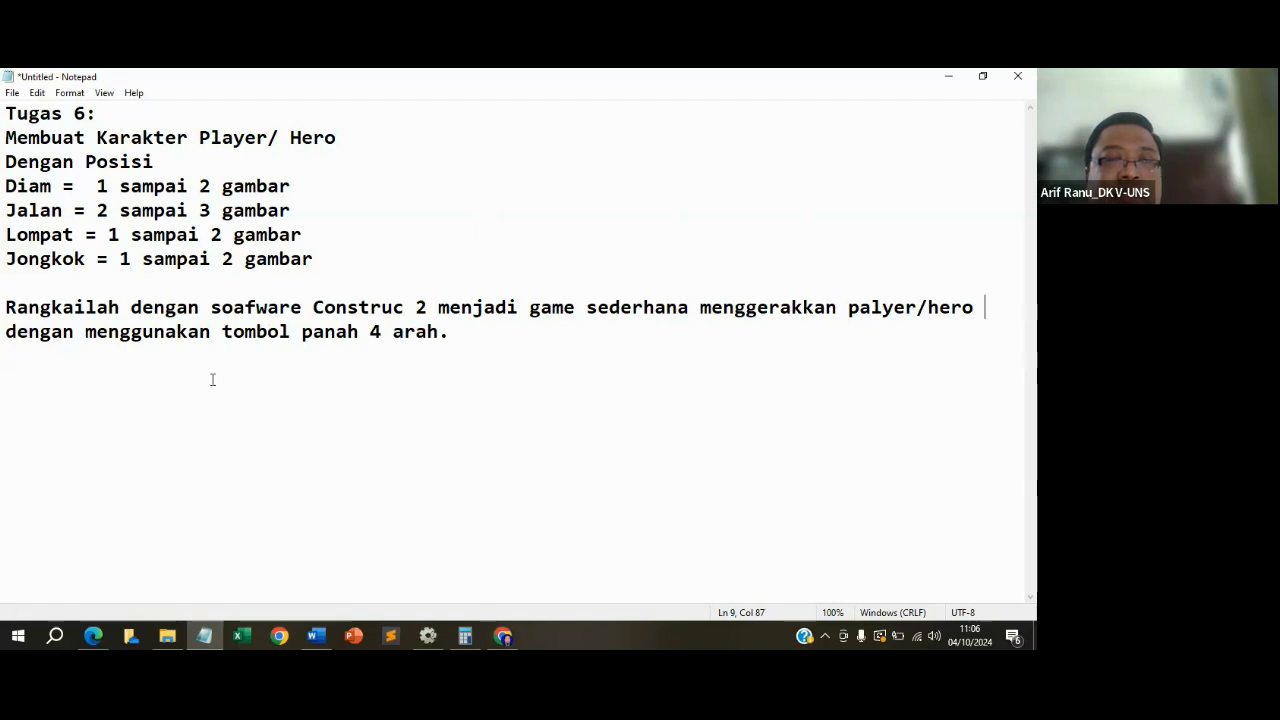
{"action": "left_click", "coordinate": [237, 160]}
{"action": "left_click", "coordinate": [354, 140]}
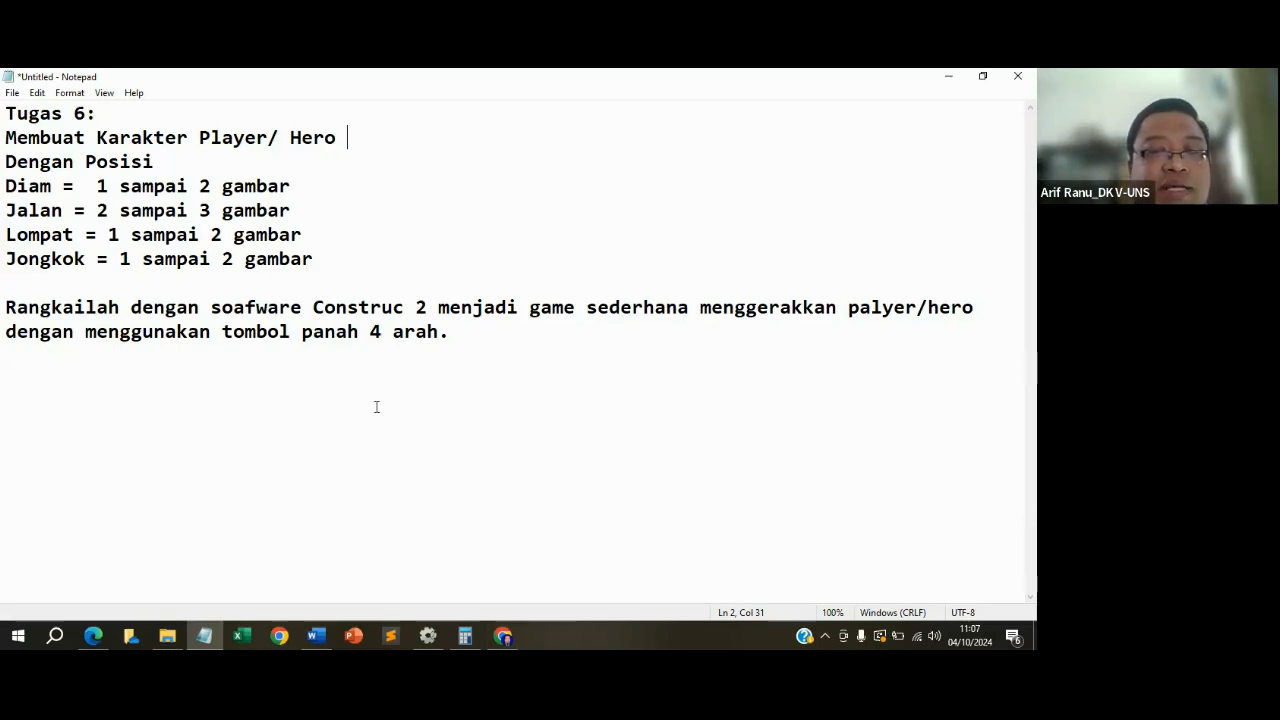
Remove the space before the 2 in "Construc 2" and minimize Notepad to return to the game preview.
{"action": "left_click", "coordinate": [418, 304]}
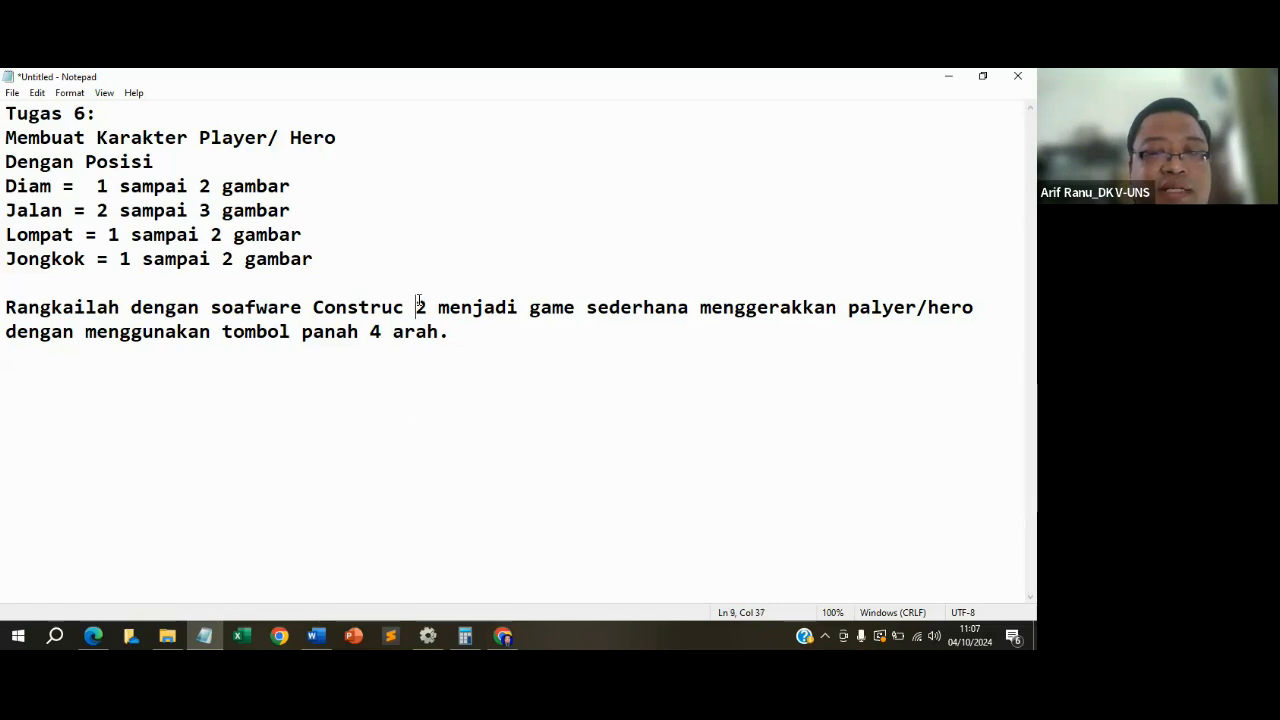
{"action": "key", "text": "BackSpace"}
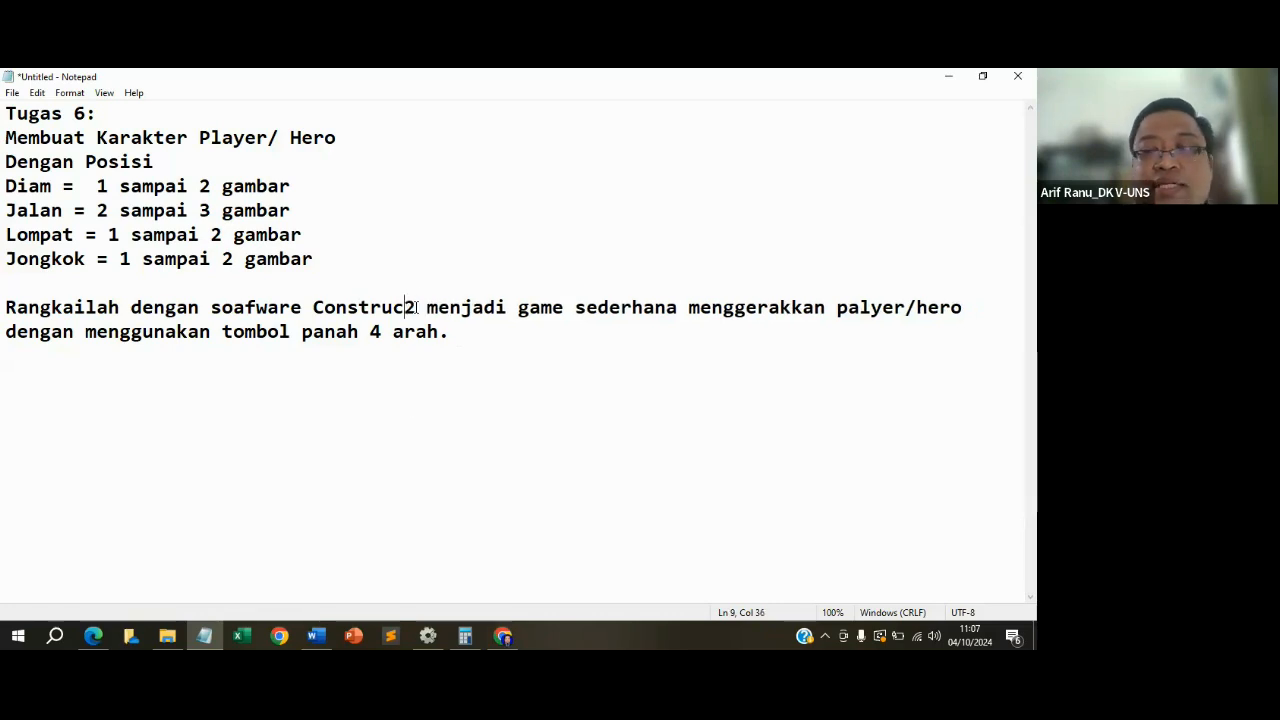
{"action": "left_click", "coordinate": [962, 77]}
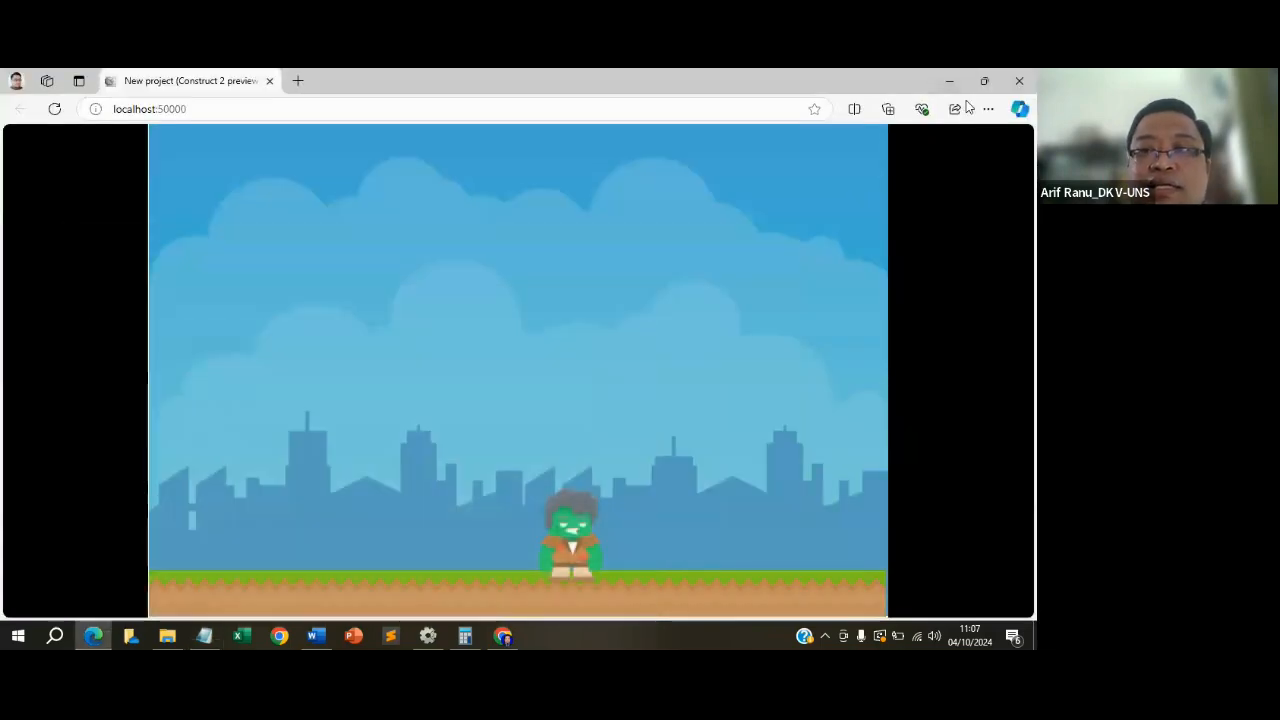